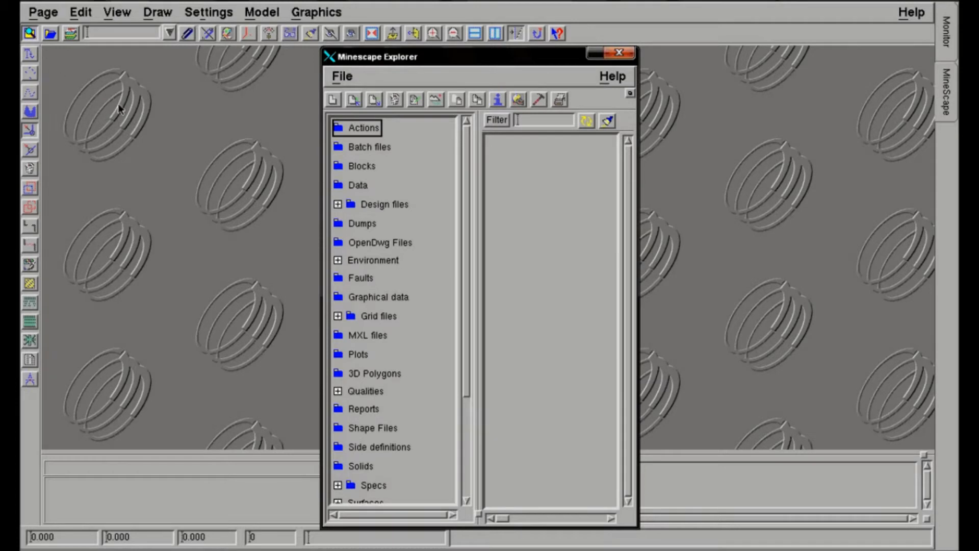
Step: Start loading a DWG/DXF file into a design file and choose topo as the input file
{"action": "left_click", "coordinate": [351, 206]}
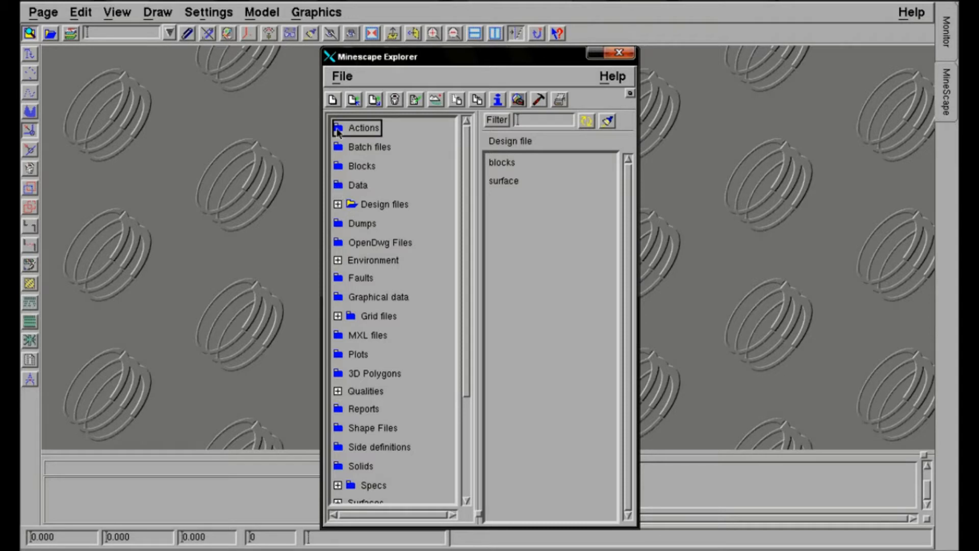
{"action": "left_click", "coordinate": [355, 99]}
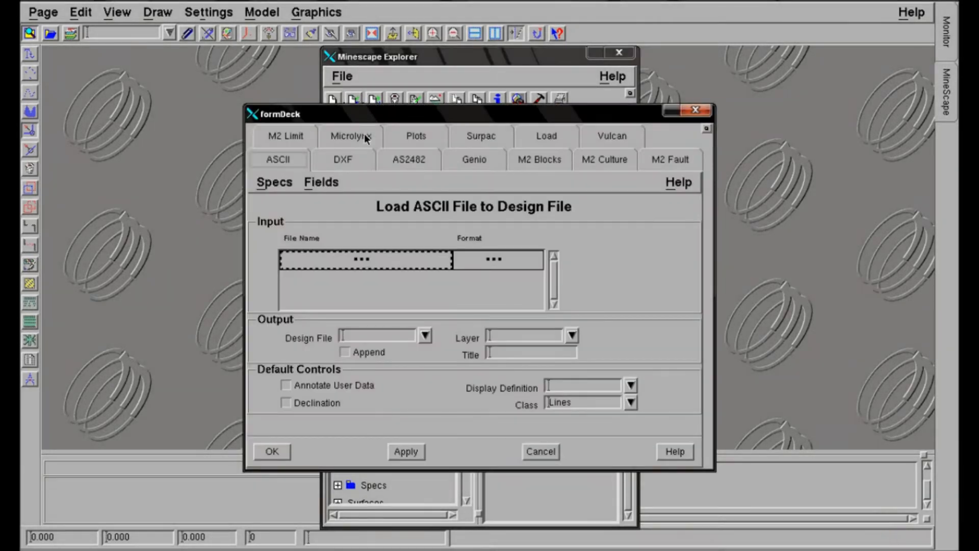
{"action": "left_click", "coordinate": [349, 163]}
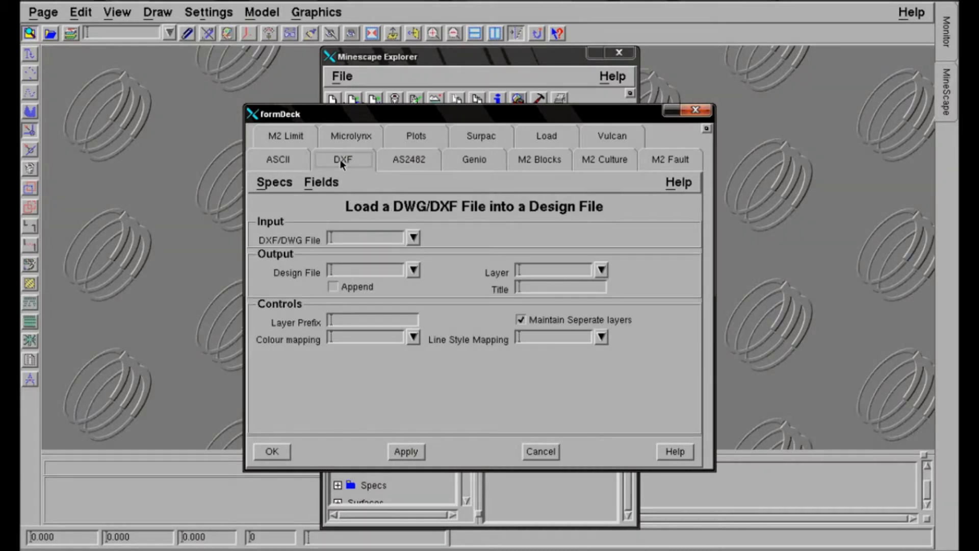
{"action": "left_click", "coordinate": [414, 239]}
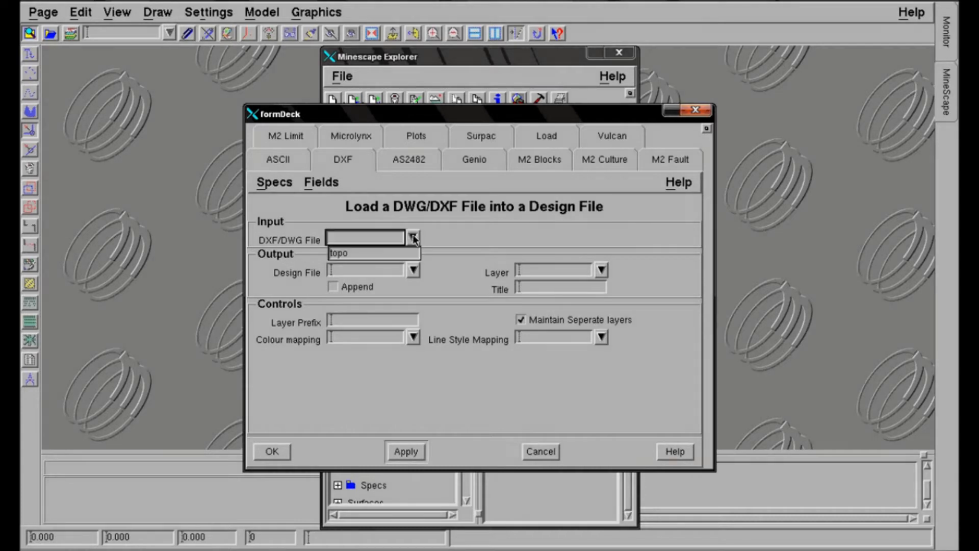
{"action": "left_click", "coordinate": [360, 252]}
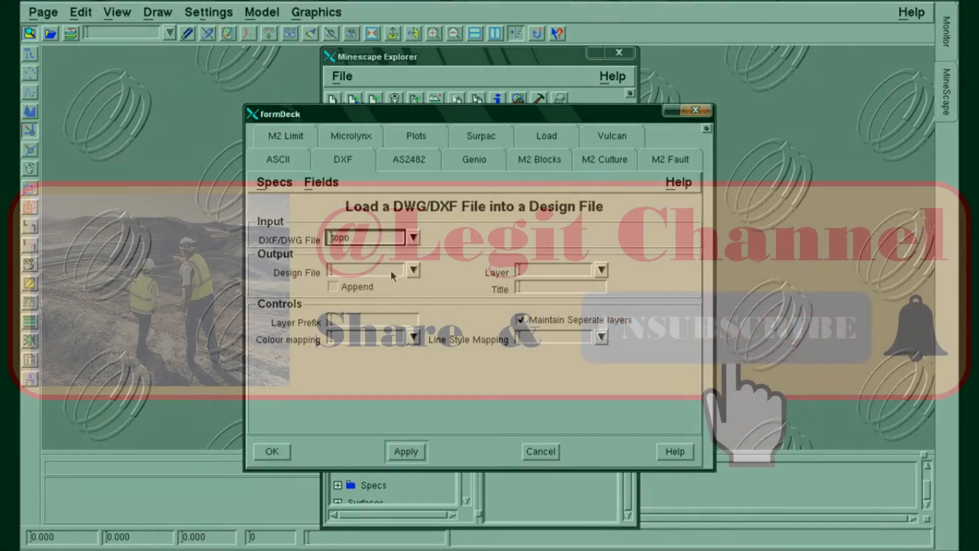
Step: Create a new design file named topografi for the output, keeping the default origin, 3D dimension and metres
{"action": "left_click", "coordinate": [368, 272]}
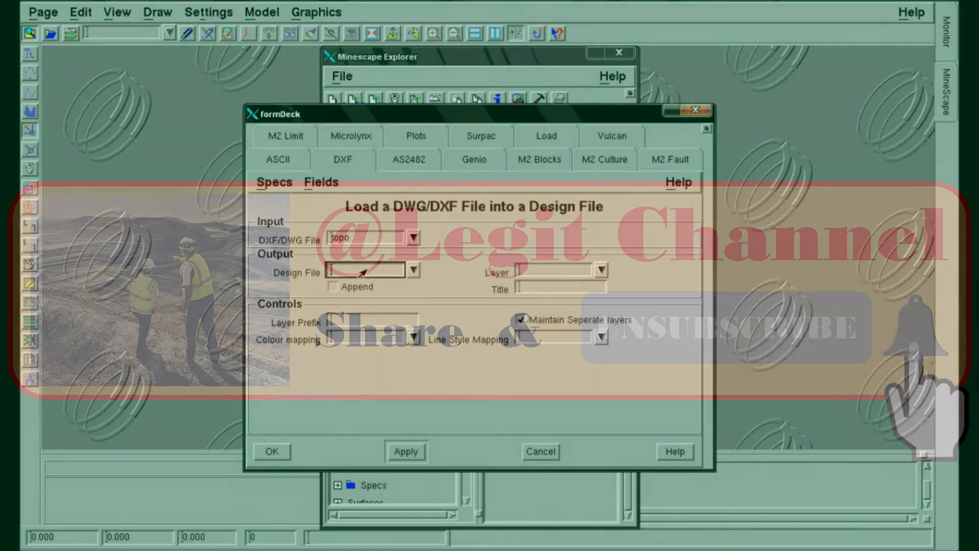
{"action": "right_click", "coordinate": [368, 271]}
{"action": "left_click", "coordinate": [390, 369]}
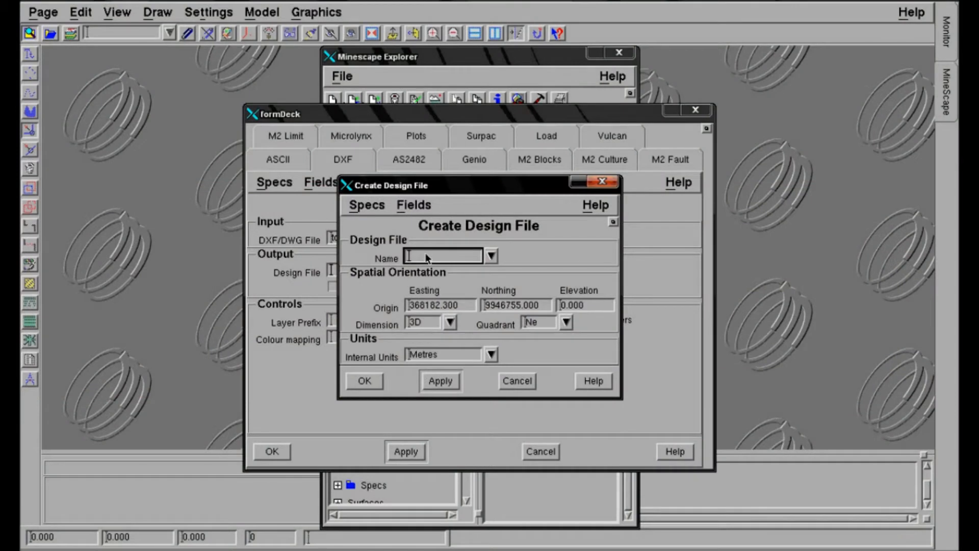
{"action": "type", "text": "topografi"}
{"action": "left_click", "coordinate": [372, 381]}
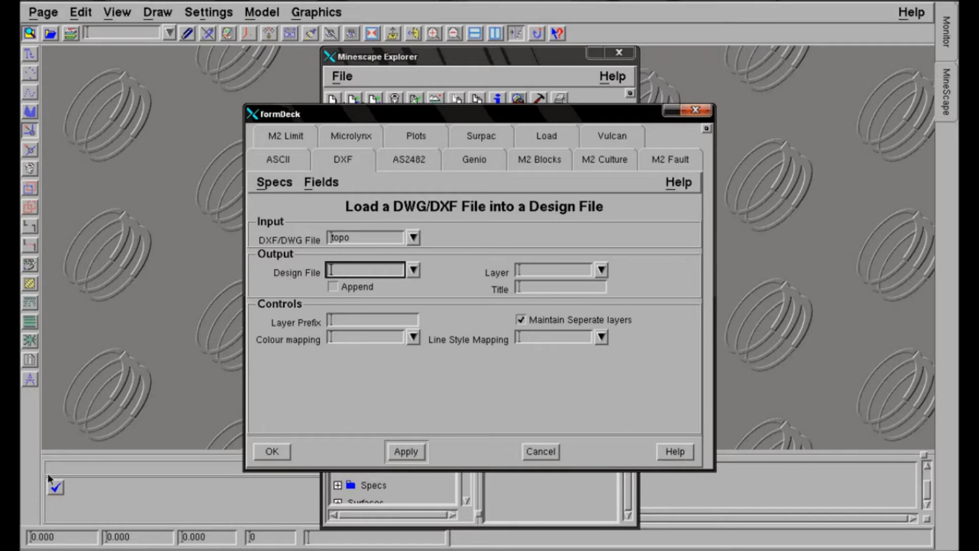
Step: Load the DXF file into the topografi design file on layer Topo and stow the explorer form
{"action": "left_click", "coordinate": [418, 270]}
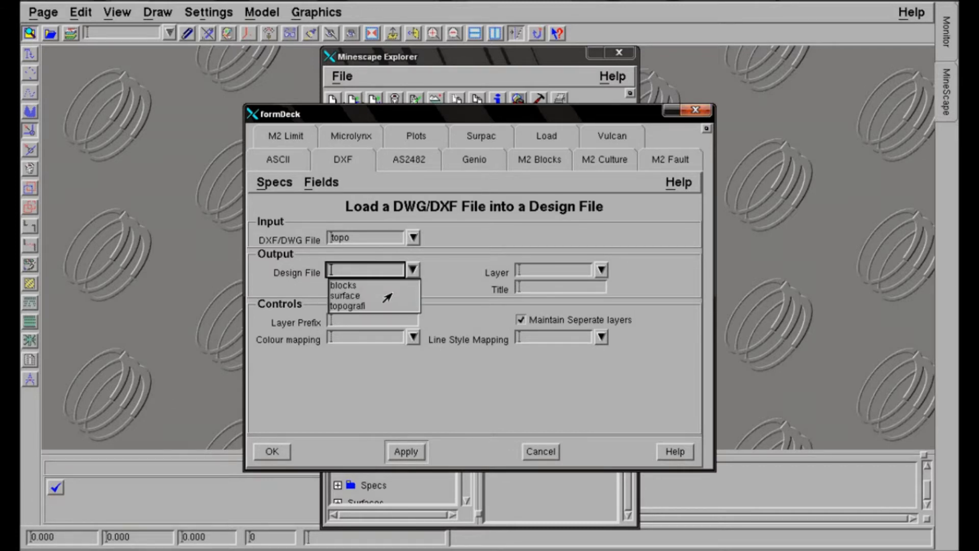
{"action": "left_click", "coordinate": [351, 307]}
{"action": "left_click", "coordinate": [561, 271]}
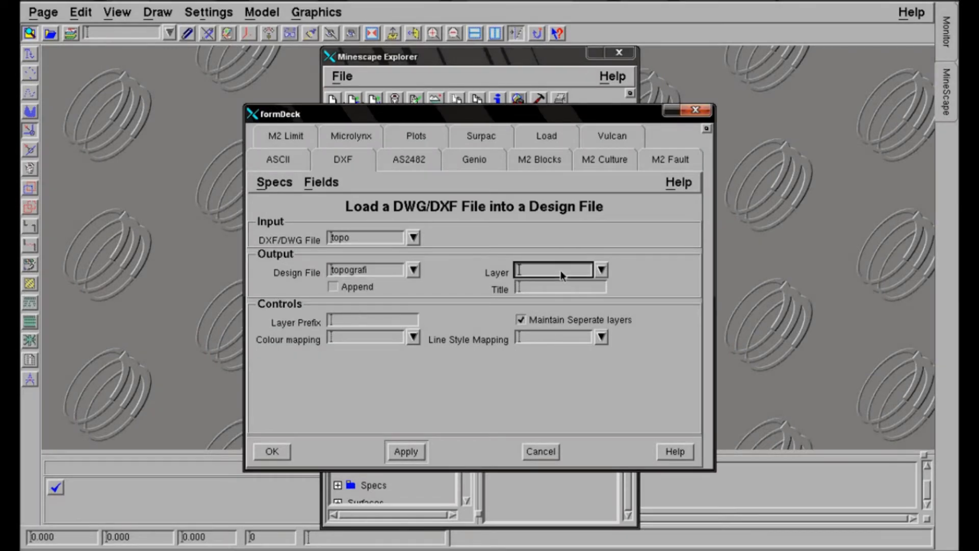
{"action": "type", "text": "topo"}
{"action": "left_click", "coordinate": [285, 452]}
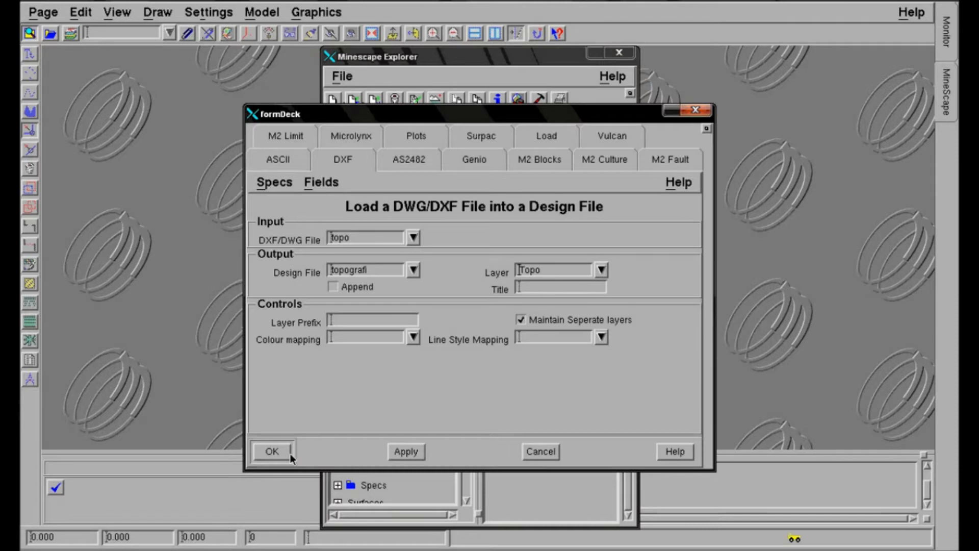
{"action": "left_click", "coordinate": [290, 454]}
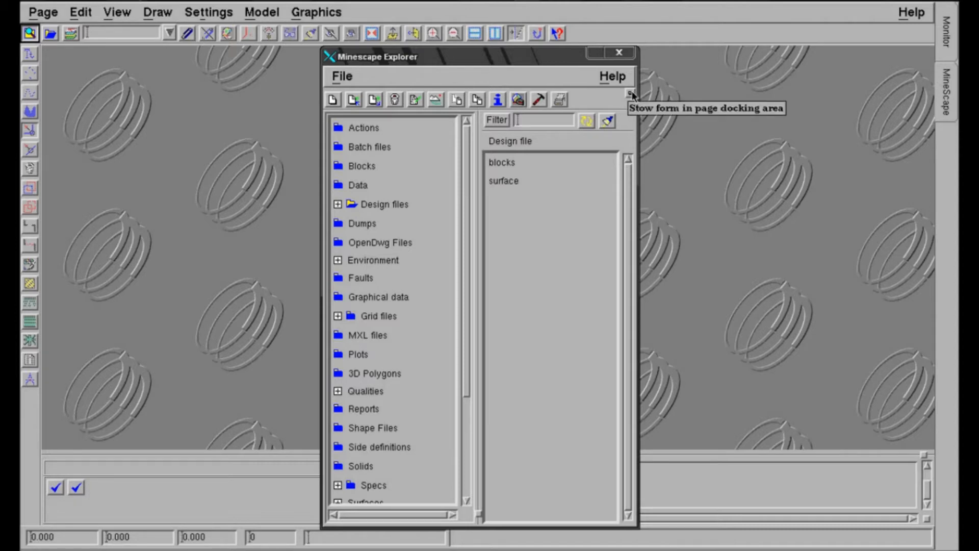
{"action": "left_click", "coordinate": [632, 95]}
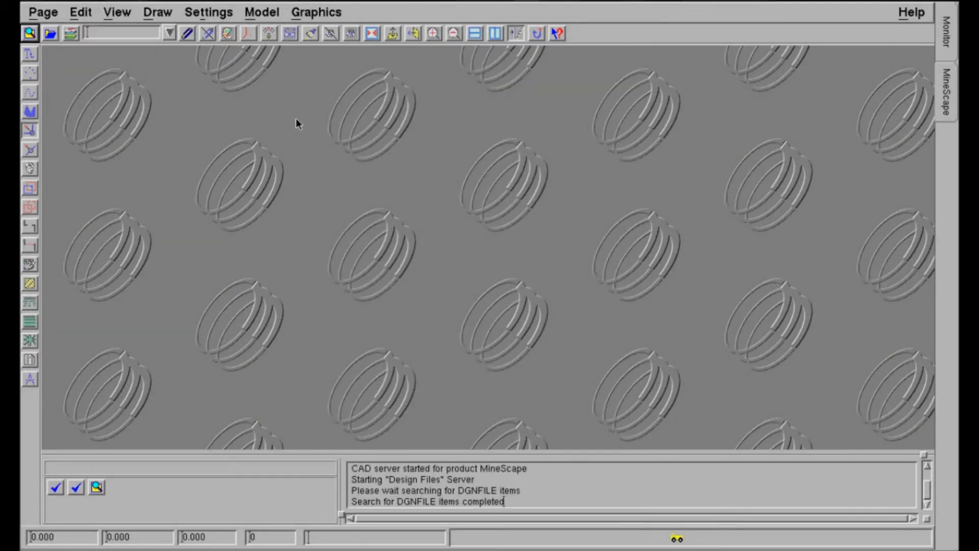
Step: Attach the CNT_TOPO layer of the topografi design file as a reference and fit it in the view
{"action": "left_click", "coordinate": [188, 34]}
{"action": "left_click", "coordinate": [625, 303]}
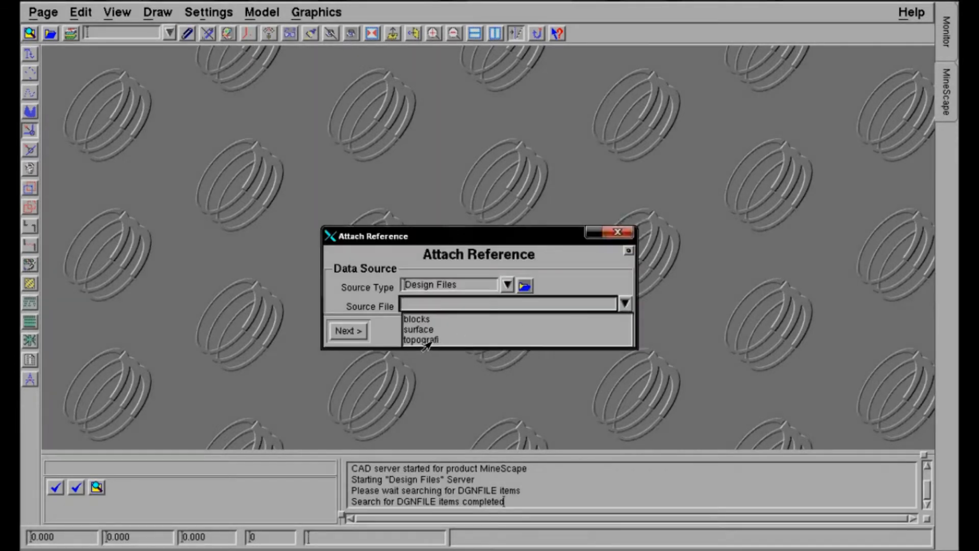
{"action": "left_click", "coordinate": [424, 339]}
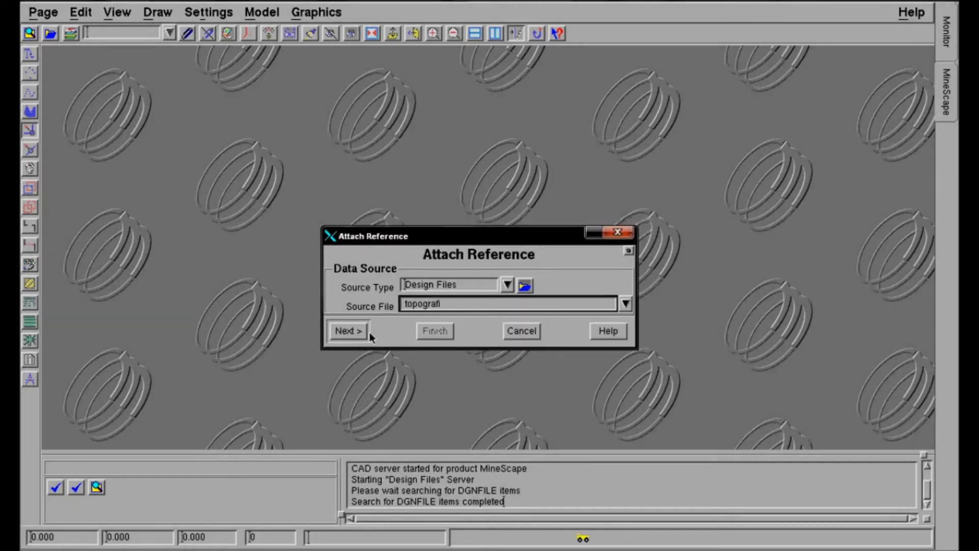
{"action": "left_click", "coordinate": [352, 331]}
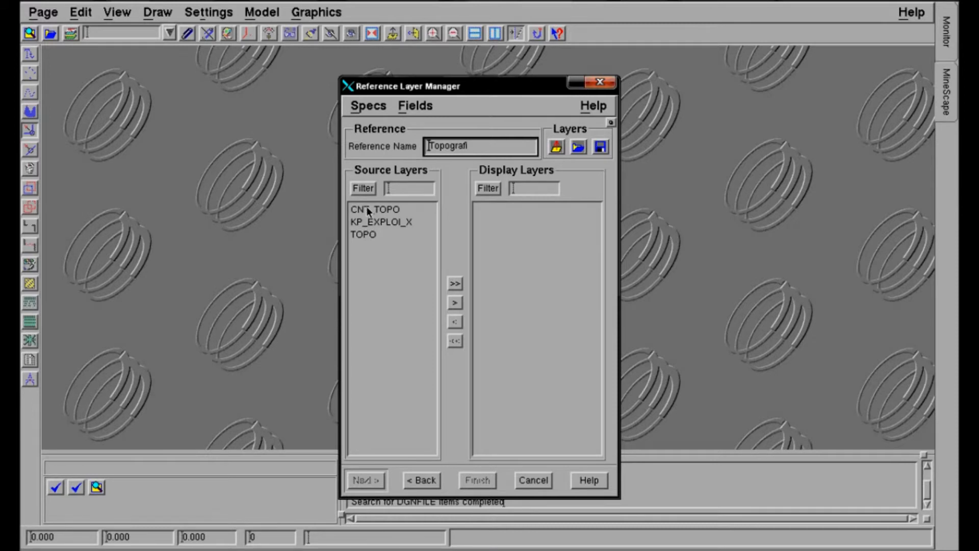
{"action": "double_click", "coordinate": [366, 206]}
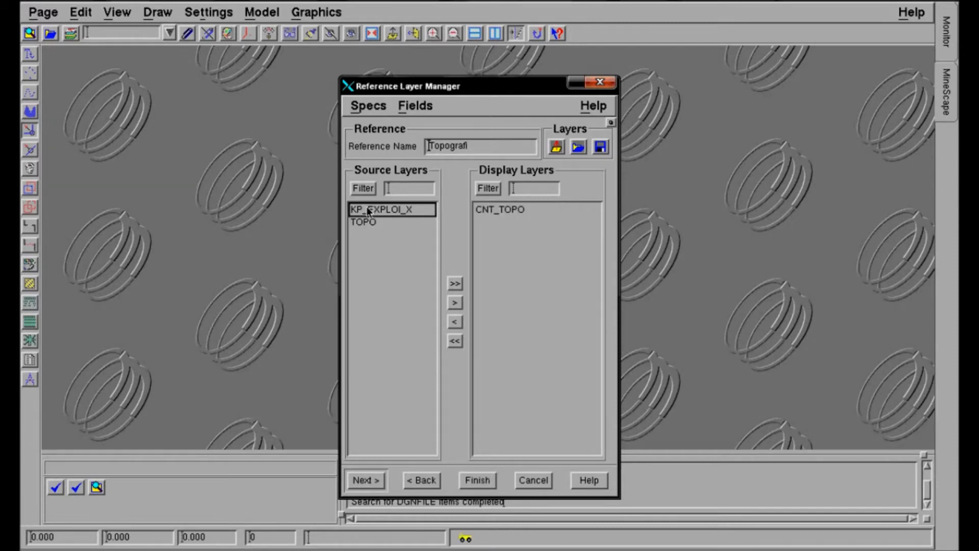
{"action": "left_click", "coordinate": [476, 482]}
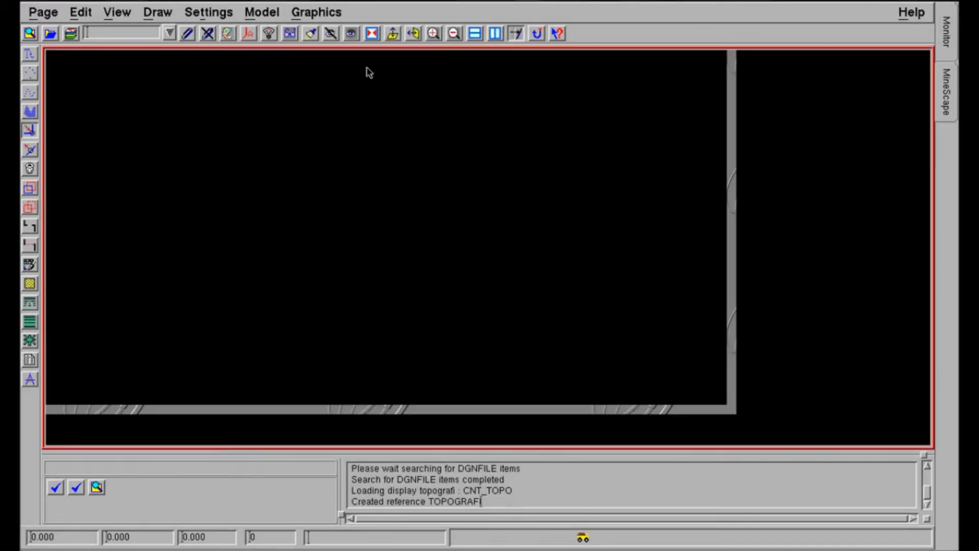
{"action": "left_click", "coordinate": [373, 34]}
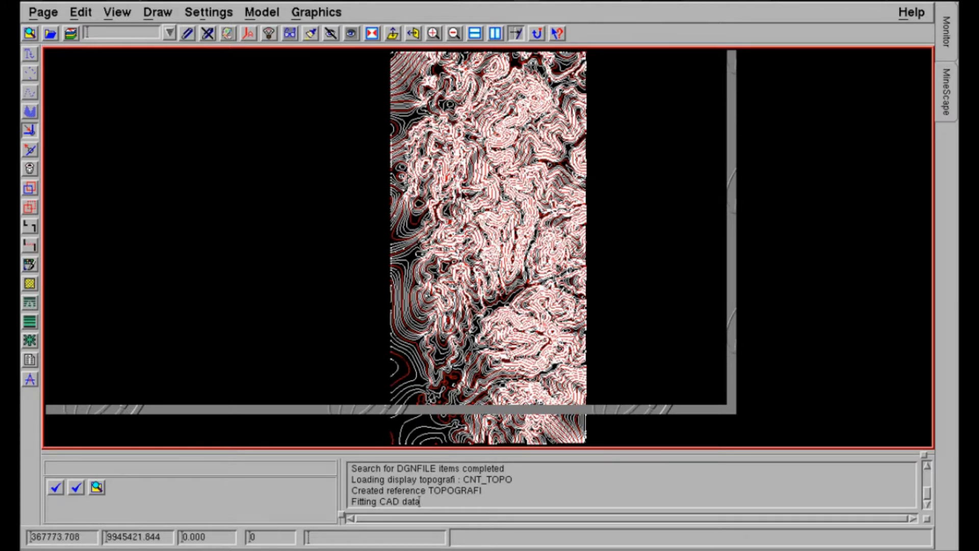
{"action": "scroll", "coordinate": [469, 197], "scroll_direction": "down", "scroll_amount": 1}
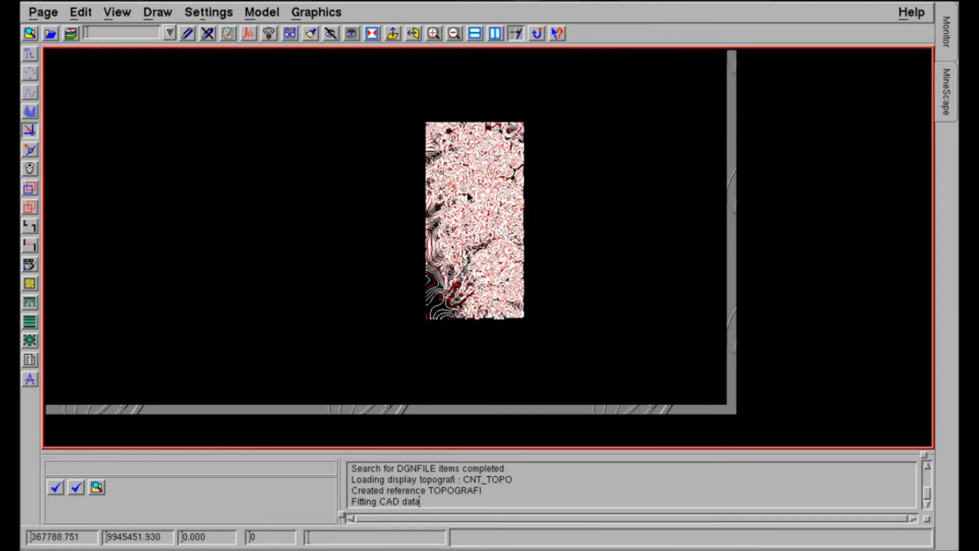
{"action": "scroll", "coordinate": [469, 197], "scroll_direction": "up", "scroll_amount": 1}
{"action": "scroll", "coordinate": [467, 192], "scroll_direction": "down", "scroll_amount": 1}
{"action": "scroll", "coordinate": [467, 191], "scroll_direction": "up", "scroll_amount": 1}
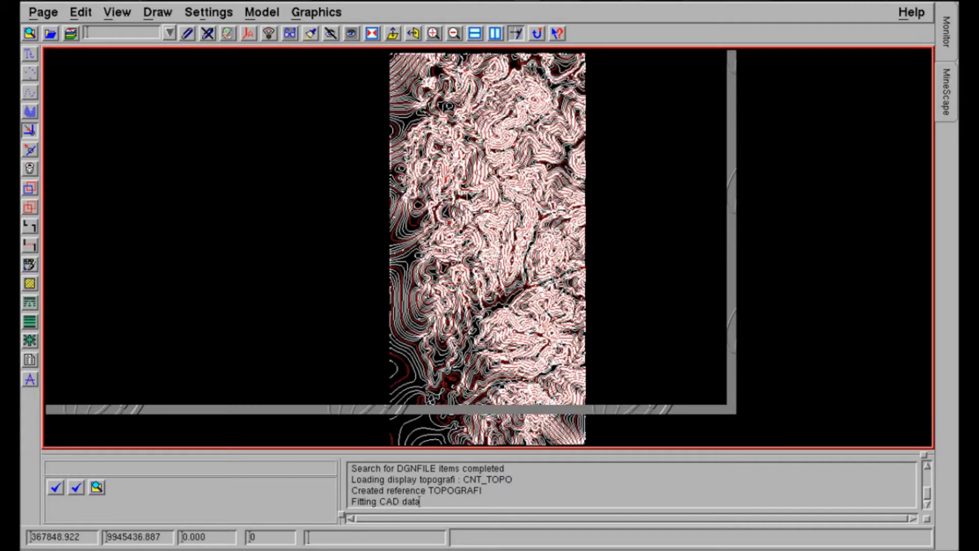
{"action": "scroll", "coordinate": [298, 189], "scroll_direction": "down", "scroll_amount": 1}
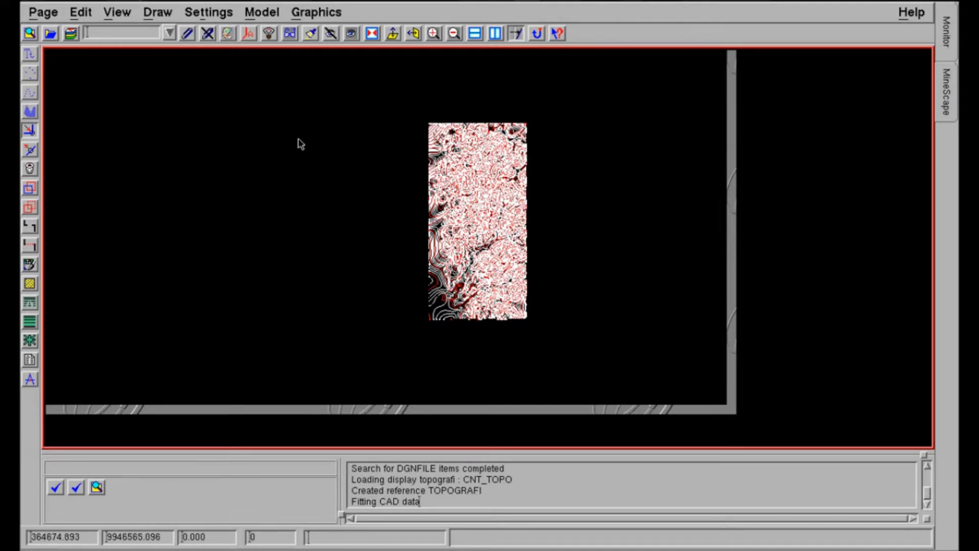
Step: Set up a surface triangulation from design data with the topografi design file and its Cnt_Topo layer as input
{"action": "left_click", "coordinate": [262, 15]}
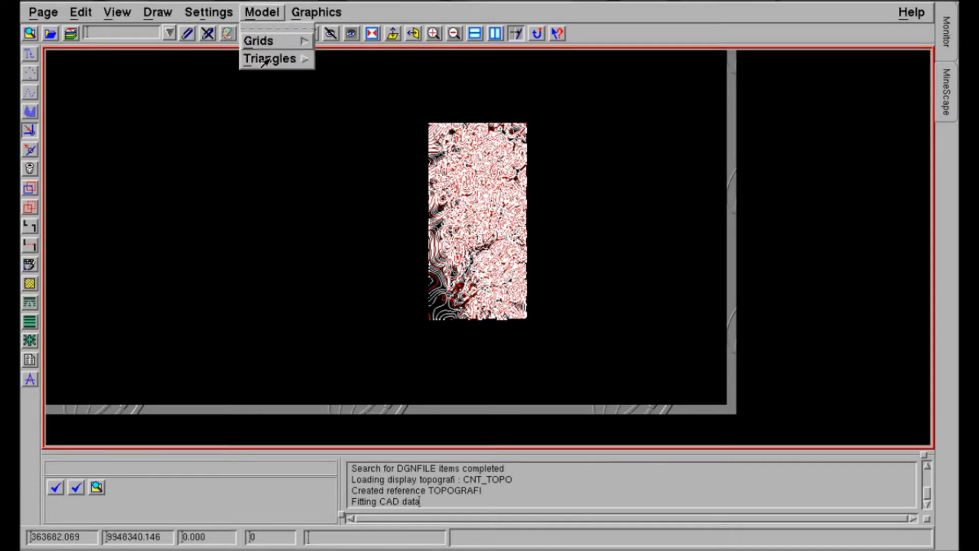
{"action": "mouse_move", "coordinate": [264, 62]}
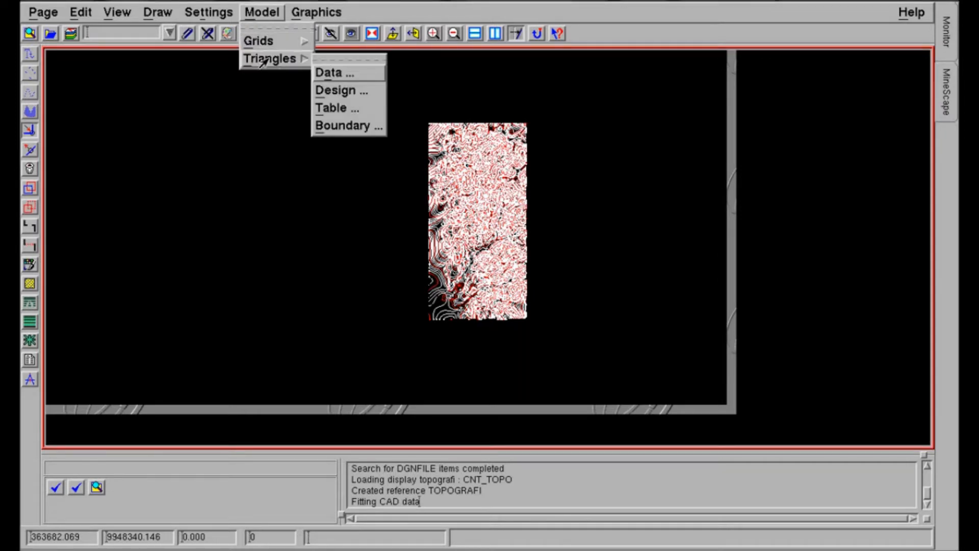
{"action": "left_click", "coordinate": [331, 95]}
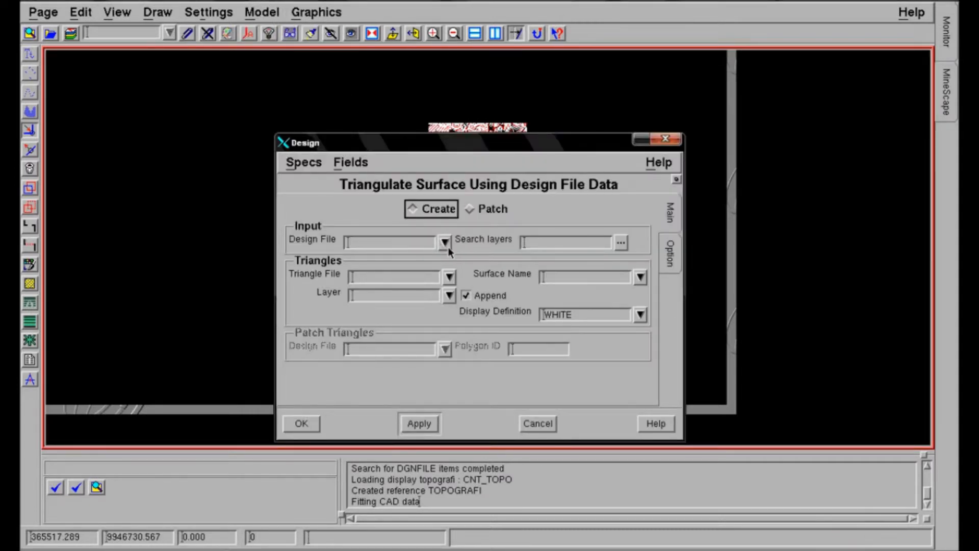
{"action": "left_click", "coordinate": [444, 242]}
{"action": "left_click", "coordinate": [363, 279]}
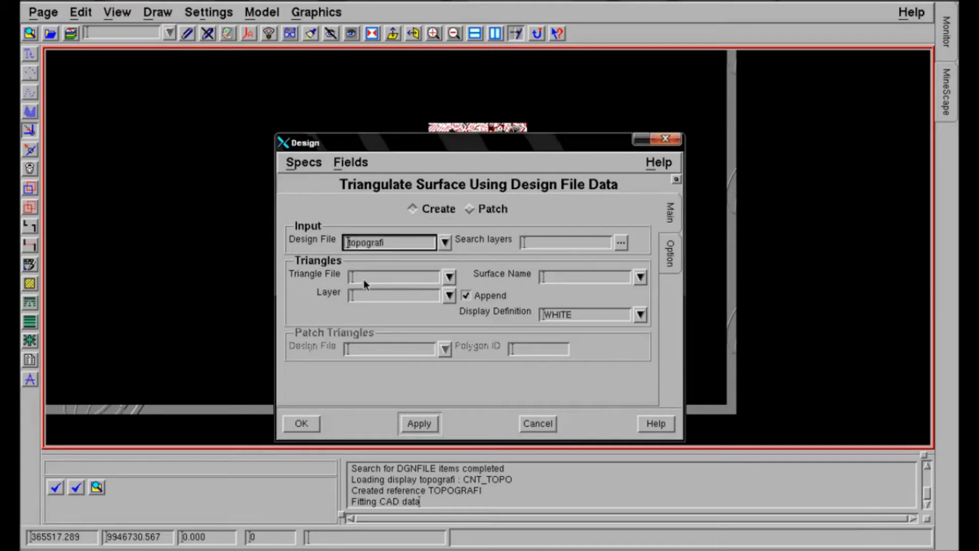
{"action": "left_click", "coordinate": [622, 244]}
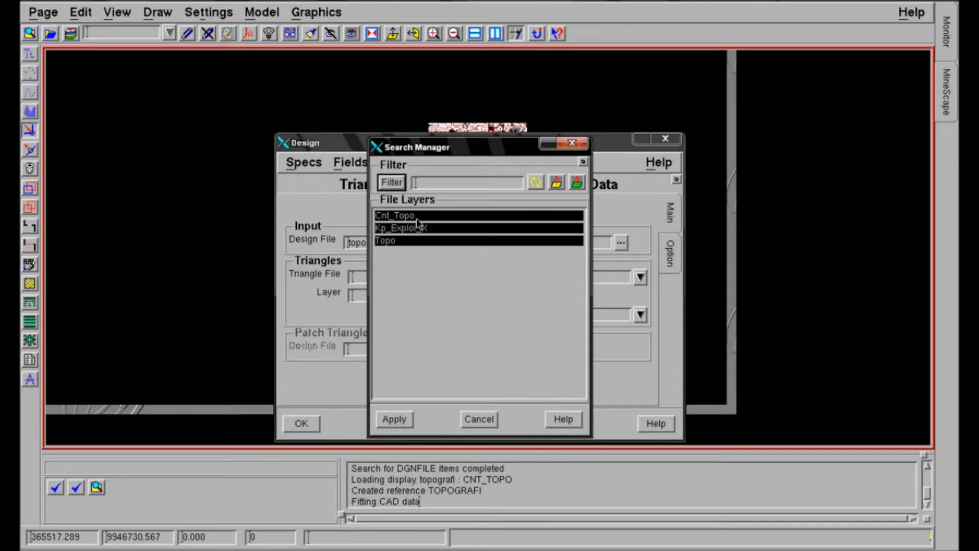
{"action": "left_click", "coordinate": [417, 220]}
{"action": "left_click", "coordinate": [398, 421]}
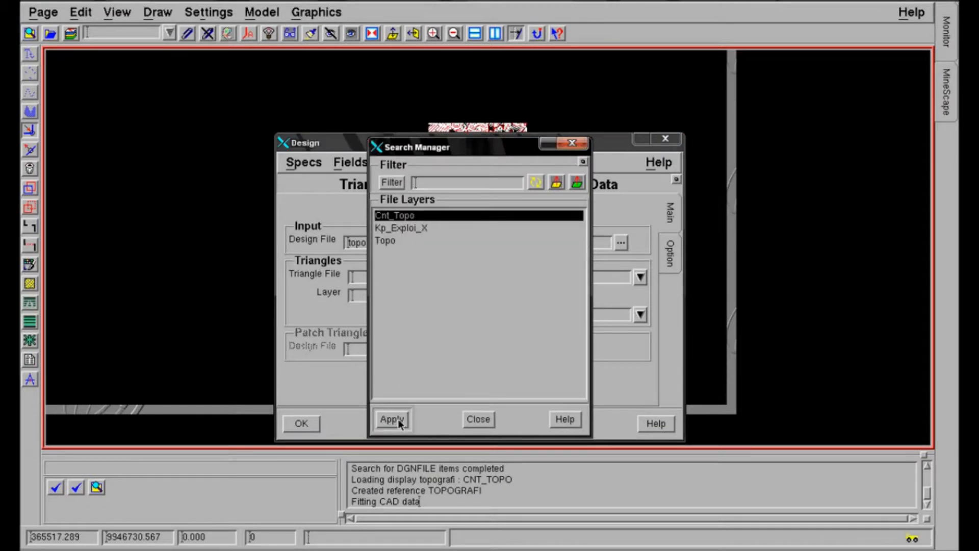
Step: Set the triangle file to triangle and both layer and surface name to Topo_Tri, and run the triangulation
{"action": "left_click", "coordinate": [372, 277]}
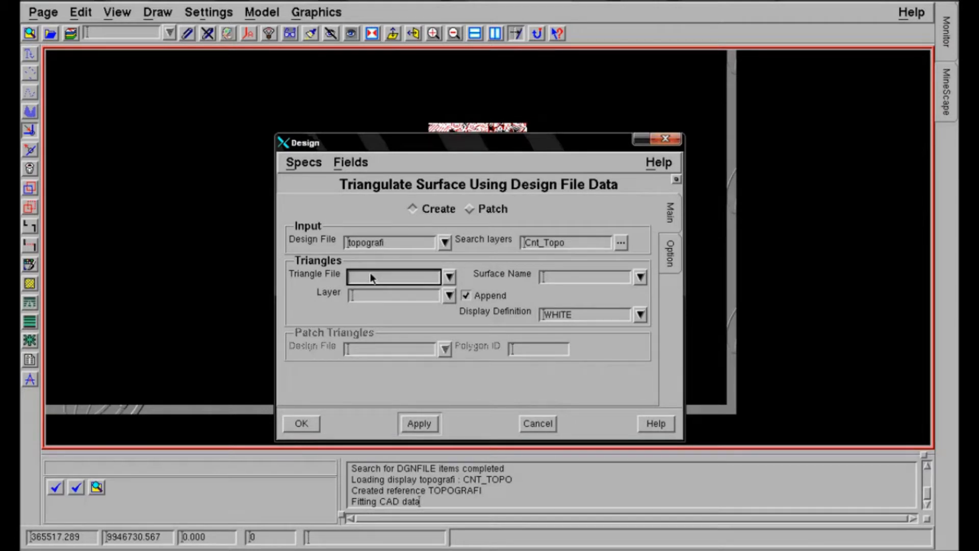
{"action": "type", "text": "triangle"}
{"action": "left_click", "coordinate": [396, 297]}
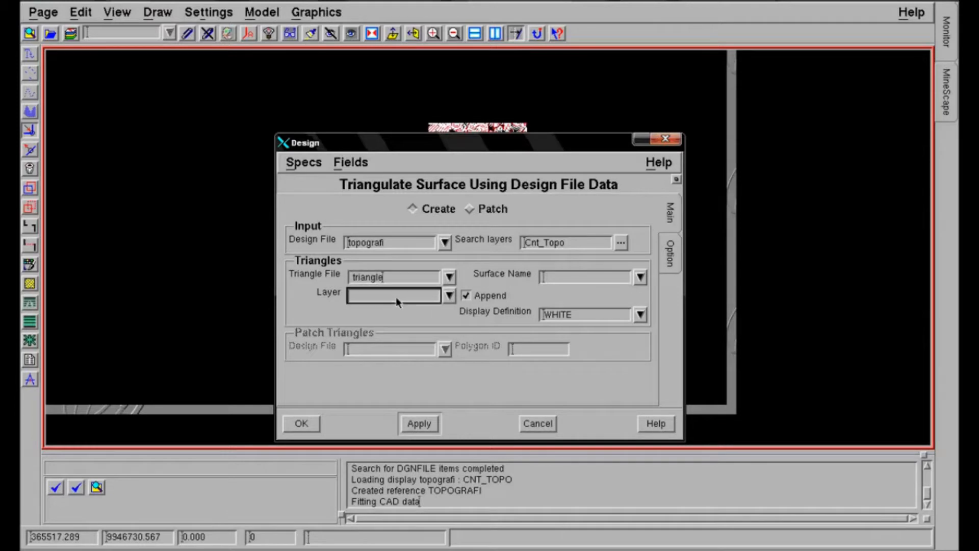
{"action": "type", "text": "topo_tr"}
{"action": "left_click", "coordinate": [554, 277]}
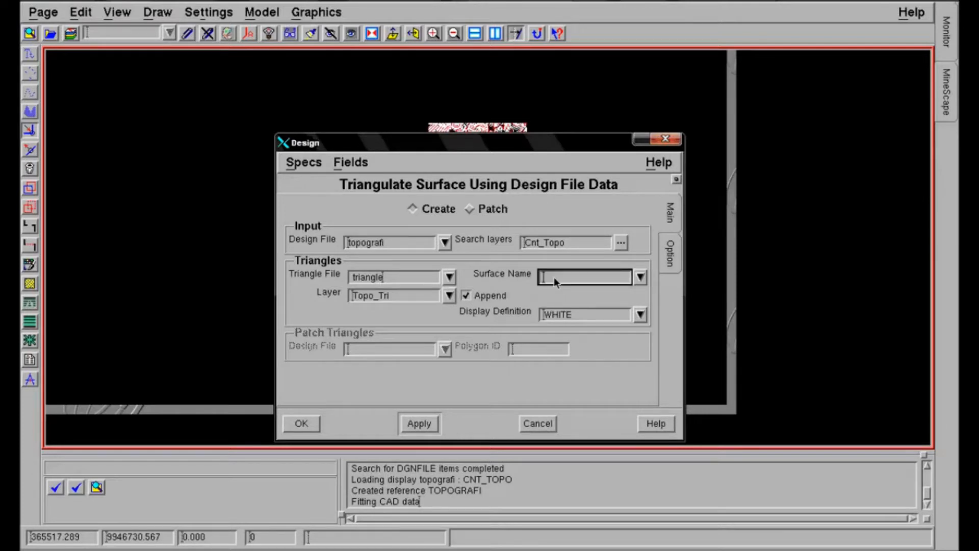
{"action": "type", "text": "topo_tri"}
{"action": "left_click", "coordinate": [309, 424]}
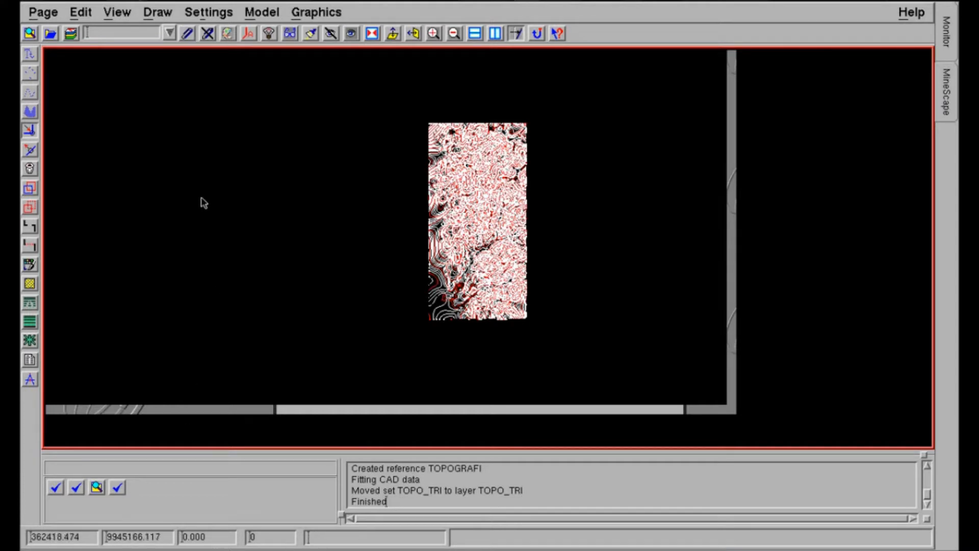
Step: Detach the TOPOGRAFI reference from the page
{"action": "left_click", "coordinate": [208, 34]}
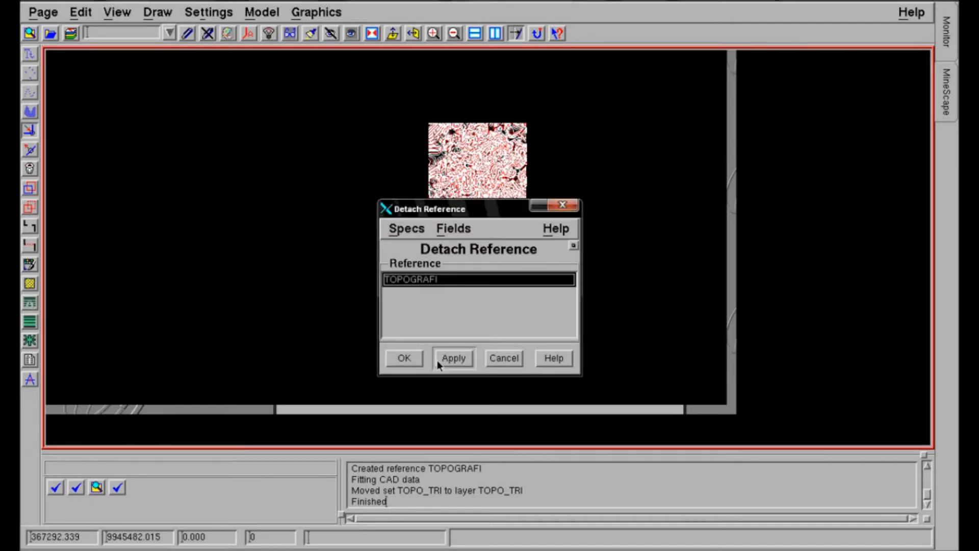
{"action": "left_click", "coordinate": [416, 358]}
{"action": "left_click", "coordinate": [416, 358]}
Step: Attach the TOPO_TRI layer of the triangle file as a Triangle Files reference and fit it in the view
{"action": "left_click", "coordinate": [184, 37]}
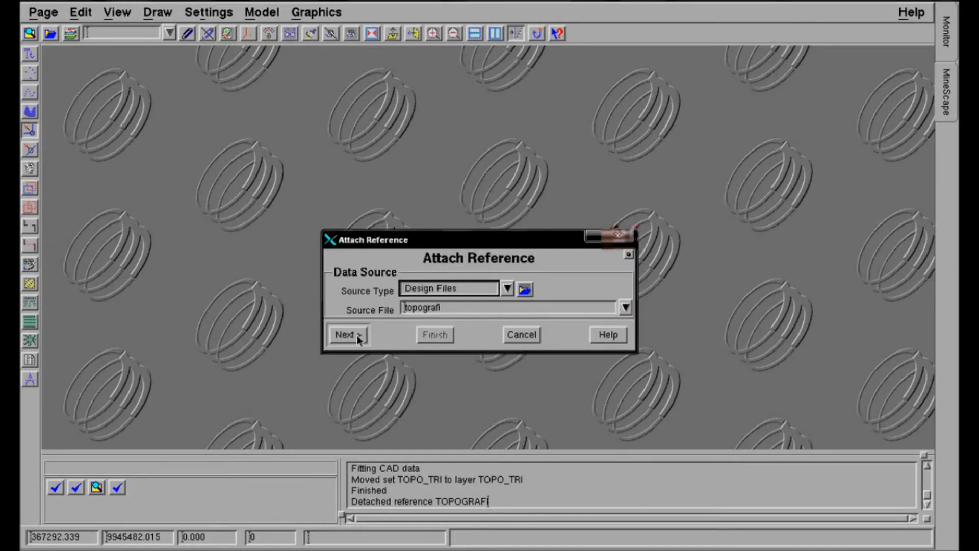
{"action": "left_click", "coordinate": [508, 287]}
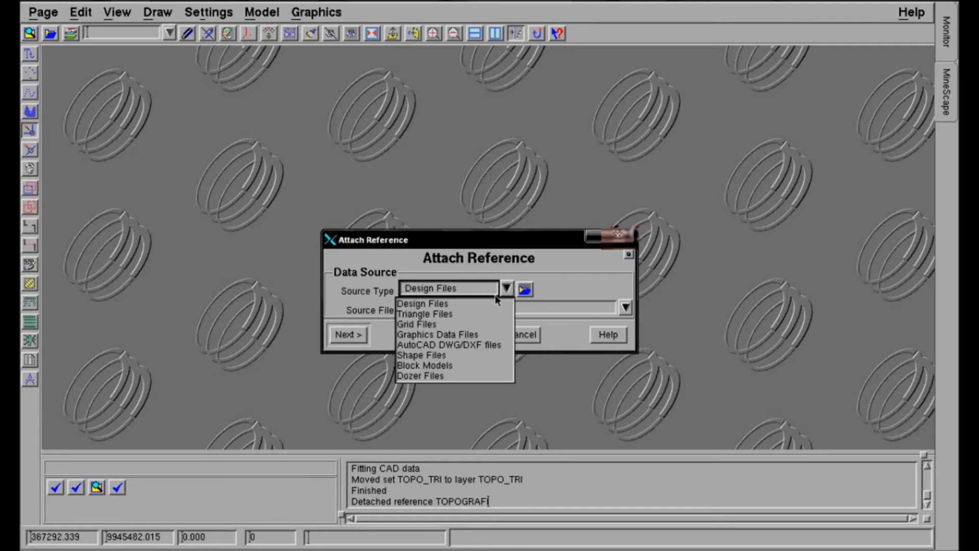
{"action": "left_click", "coordinate": [434, 314]}
{"action": "left_click", "coordinate": [624, 308]}
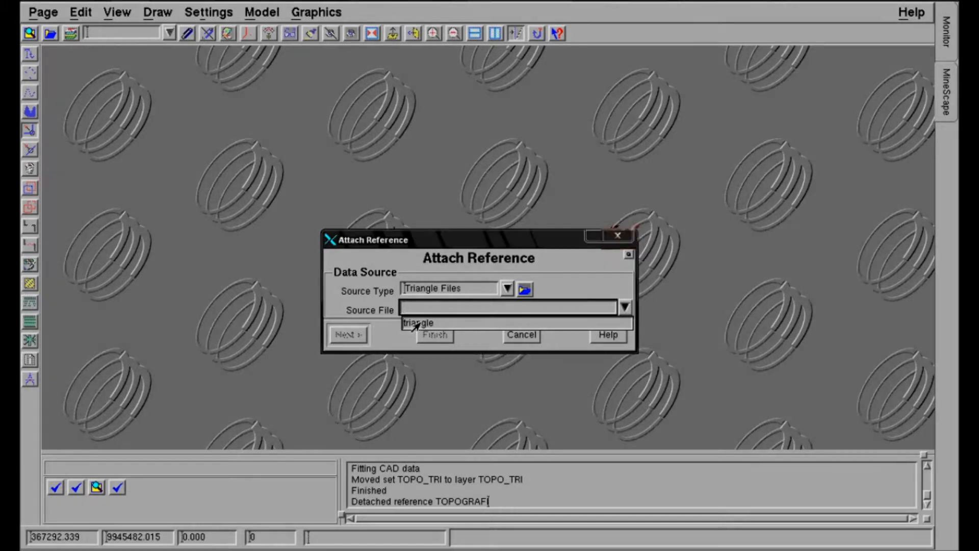
{"action": "left_click", "coordinate": [405, 321]}
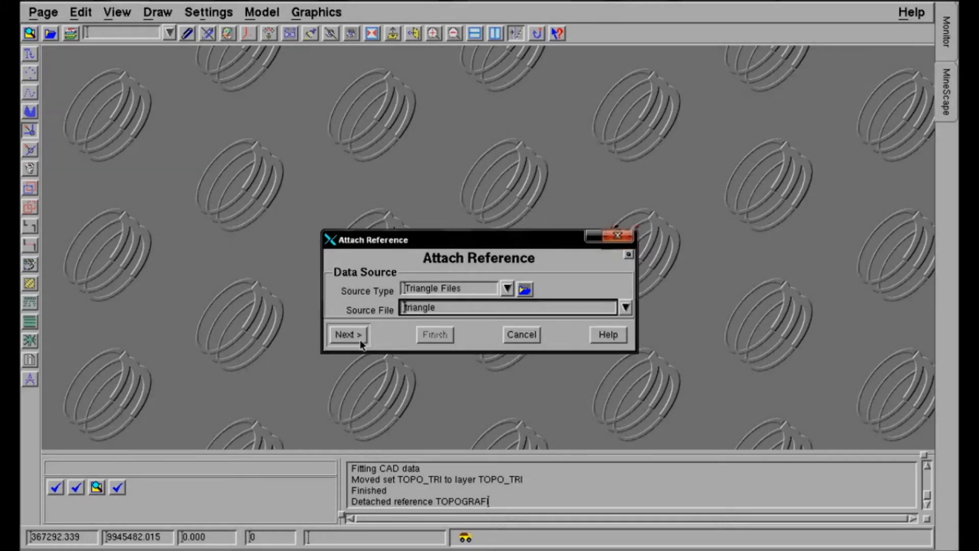
{"action": "left_click", "coordinate": [356, 336]}
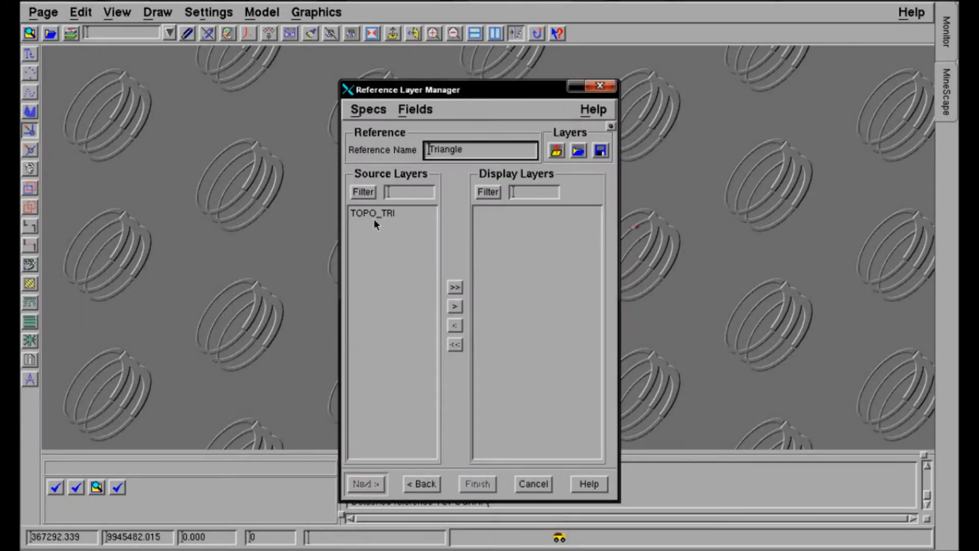
{"action": "double_click", "coordinate": [374, 215]}
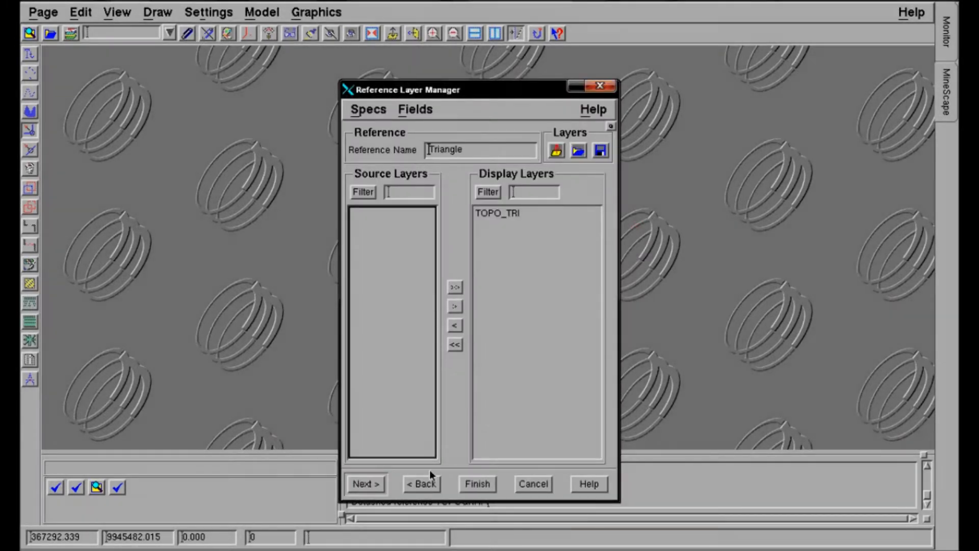
{"action": "left_click", "coordinate": [476, 484]}
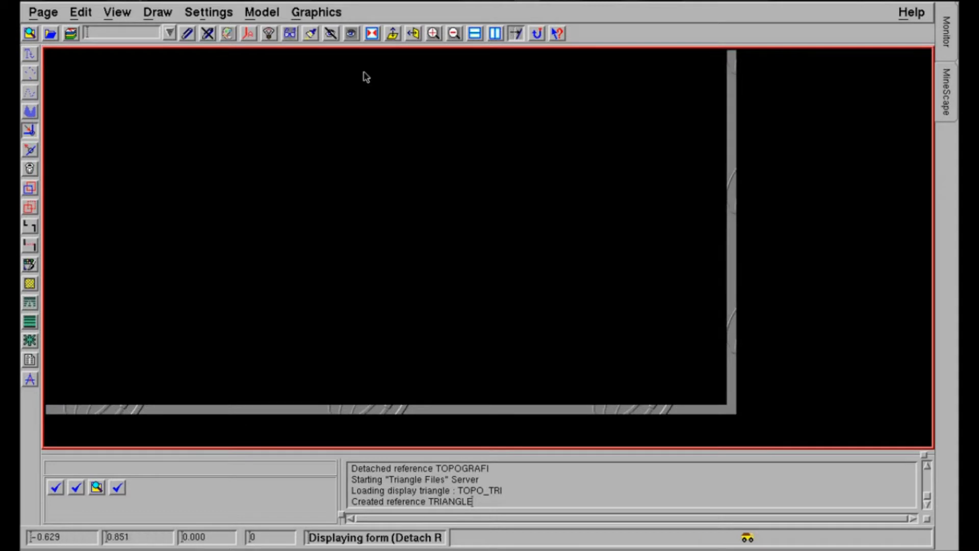
{"action": "left_click", "coordinate": [372, 34]}
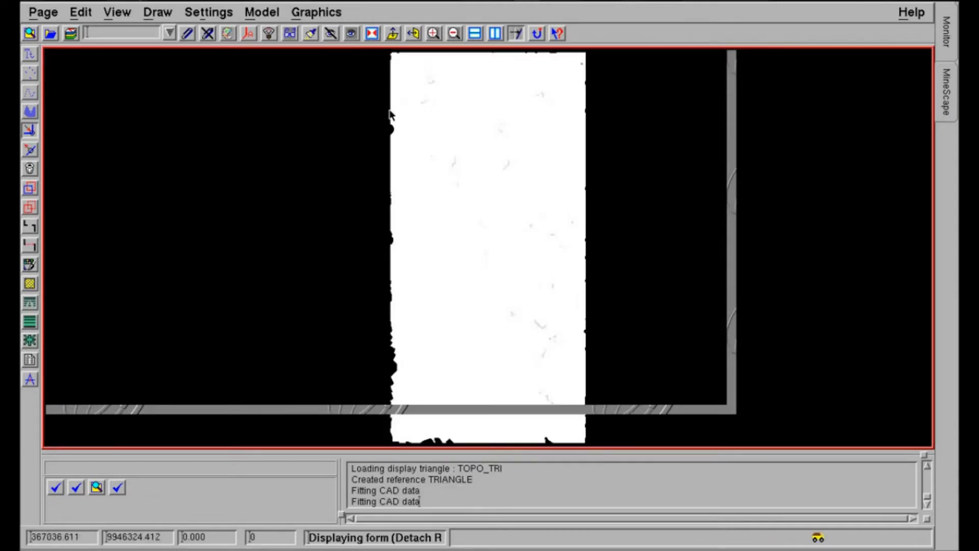
Step: Override the visuals of the TRIANGLE reference with a Rainbow height cue and apply the reference overrides
{"action": "left_click", "coordinate": [290, 34]}
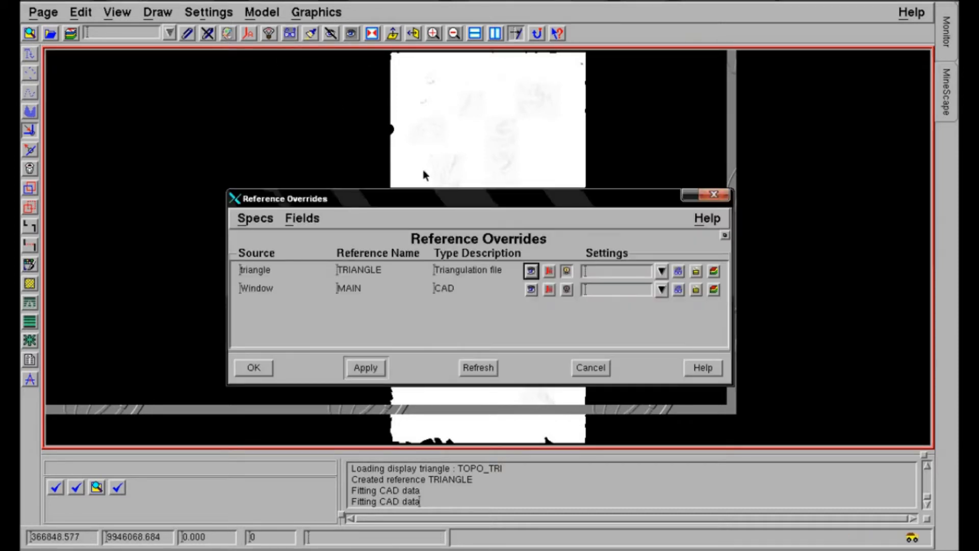
{"action": "left_click", "coordinate": [680, 272]}
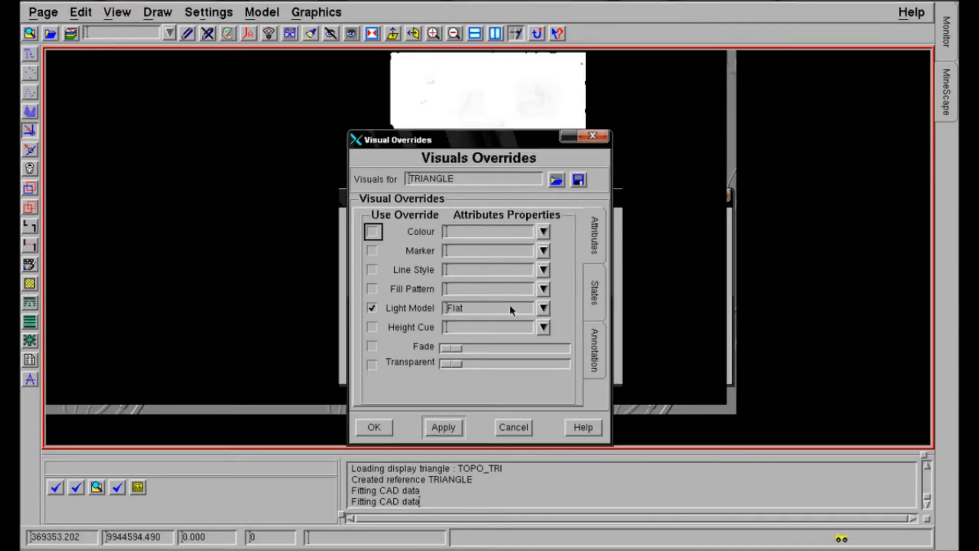
{"action": "left_click", "coordinate": [543, 328]}
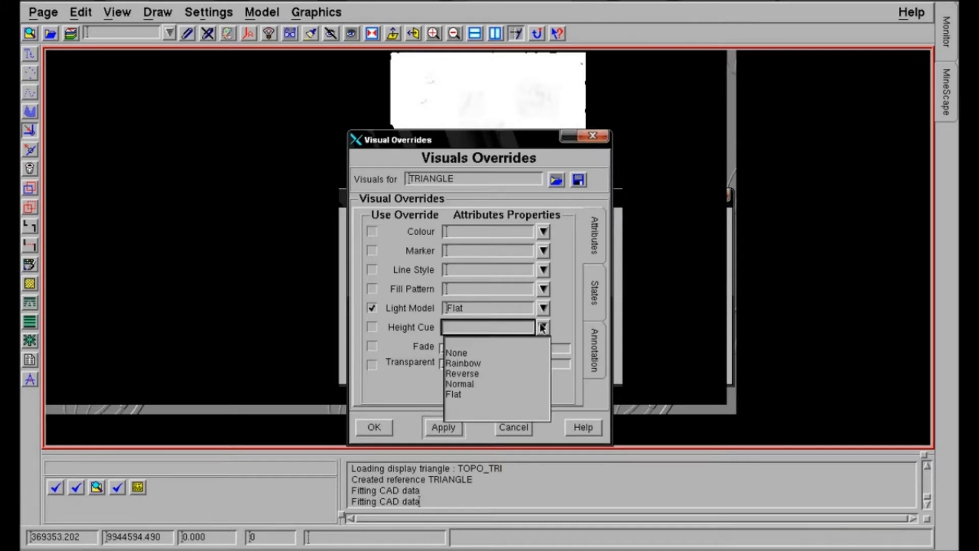
{"action": "left_click", "coordinate": [463, 364]}
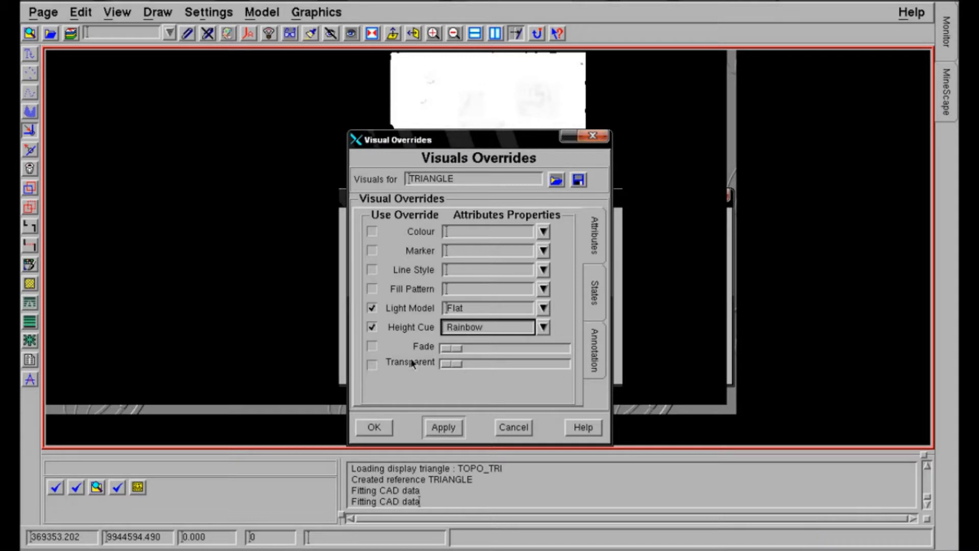
{"action": "left_click", "coordinate": [371, 427]}
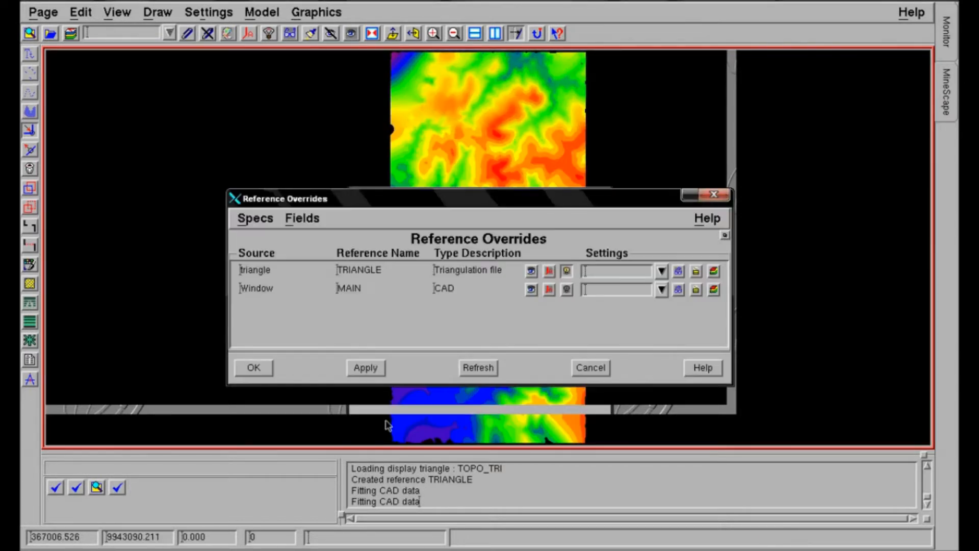
{"action": "left_click", "coordinate": [255, 367]}
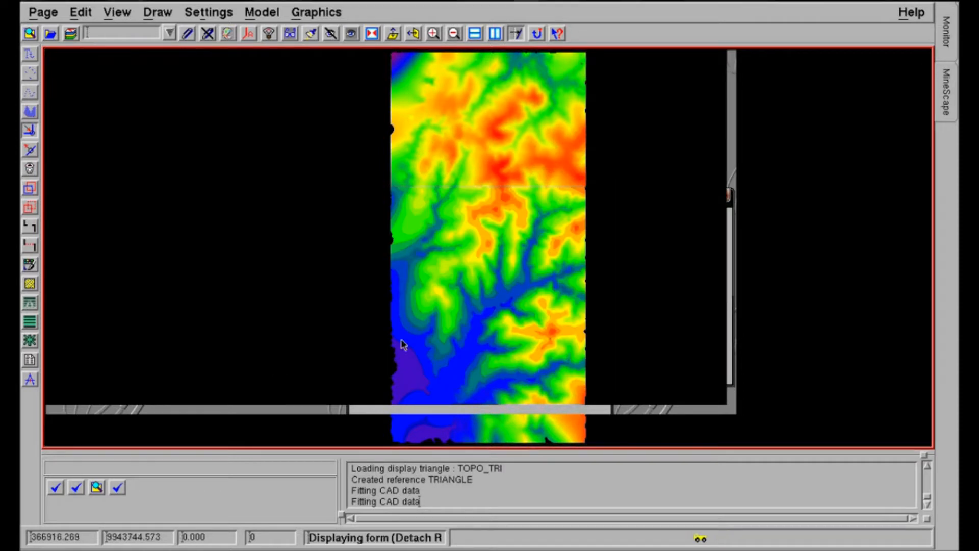
Step: Rotate the height-coloured surface into an oblique 3D view and examine its relief from near and far
{"action": "left_click", "coordinate": [526, 252]}
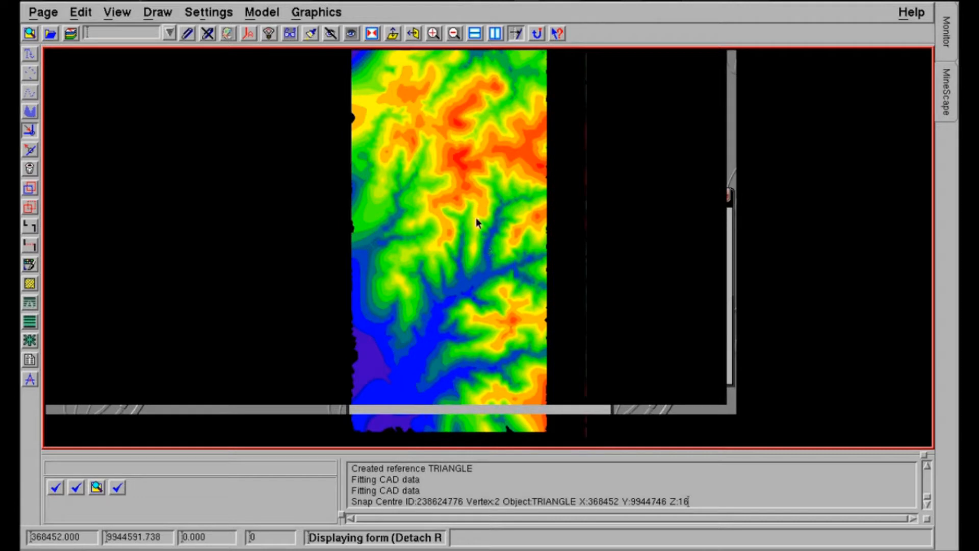
{"action": "middle_click_drag", "start_coordinate": [473, 232], "coordinate": [454, 307]}
{"action": "middle_click_drag", "start_coordinate": [451, 234], "coordinate": [483, 272]}
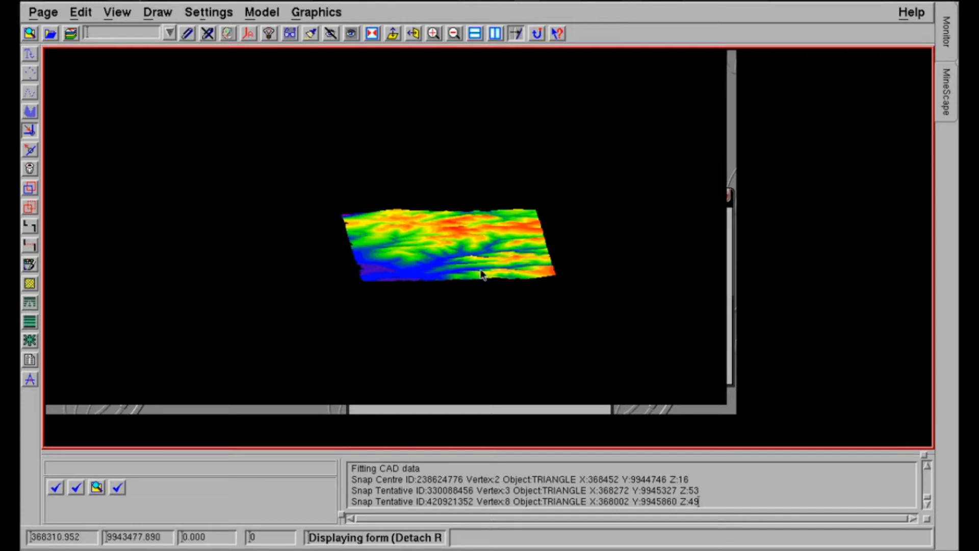
{"action": "scroll", "coordinate": [481, 267], "scroll_direction": "down", "scroll_amount": 1}
{"action": "scroll", "coordinate": [478, 266], "scroll_direction": "up", "scroll_amount": 1}
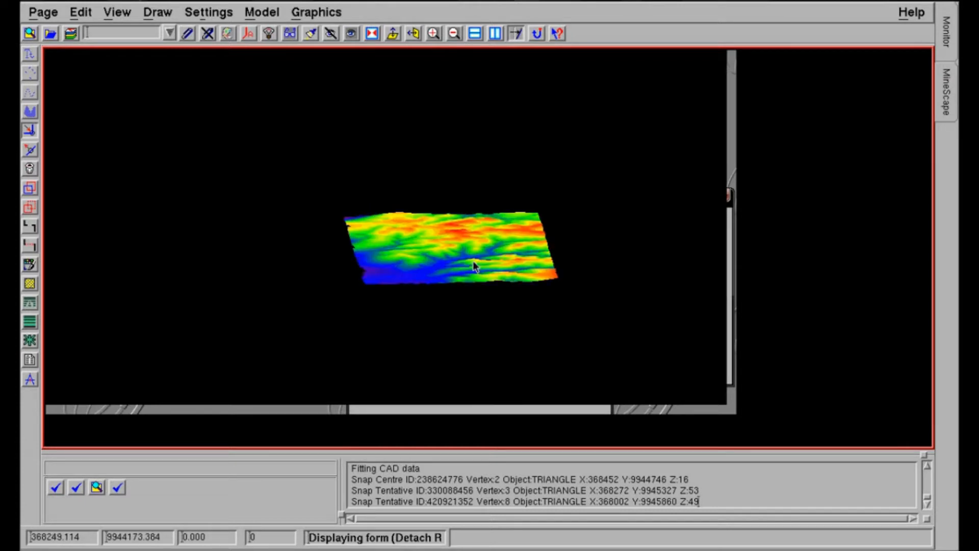
{"action": "scroll", "coordinate": [470, 261], "scroll_direction": "up", "scroll_amount": 1}
{"action": "scroll", "coordinate": [467, 261], "scroll_direction": "up", "scroll_amount": 1}
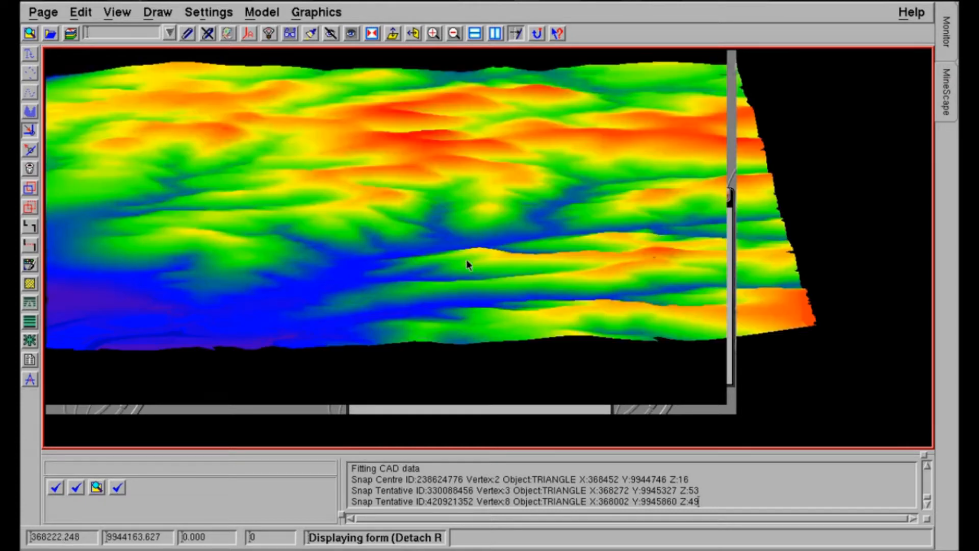
{"action": "scroll", "coordinate": [466, 264], "scroll_direction": "down", "scroll_amount": 2}
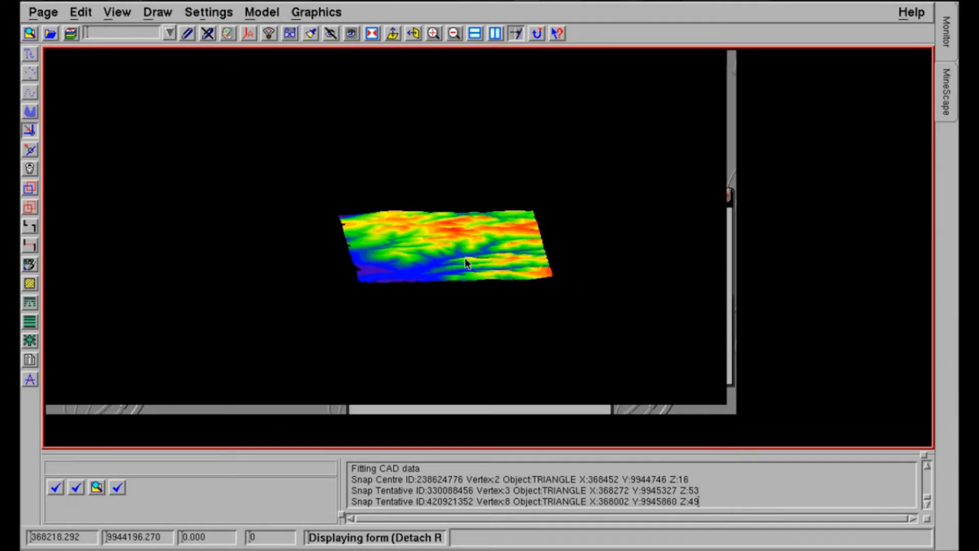
{"action": "scroll", "coordinate": [465, 264], "scroll_direction": "up", "scroll_amount": 1}
{"action": "scroll", "coordinate": [464, 262], "scroll_direction": "up", "scroll_amount": 1}
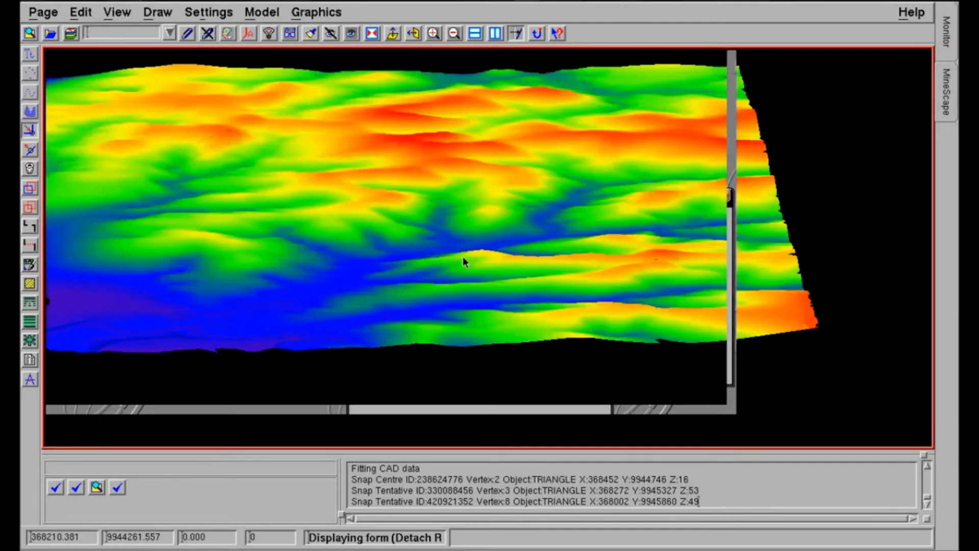
{"action": "scroll", "coordinate": [463, 263], "scroll_direction": "down", "scroll_amount": 1}
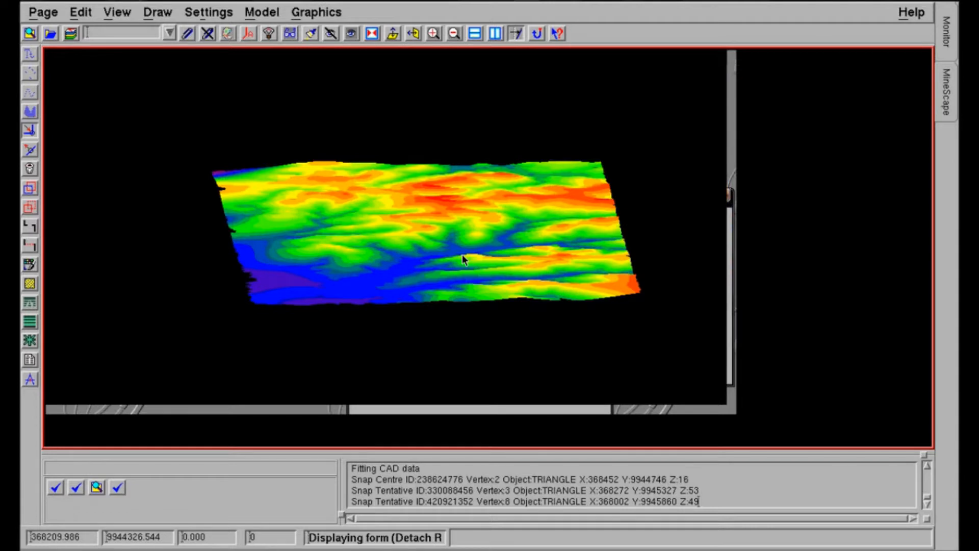
{"action": "scroll", "coordinate": [436, 217], "scroll_direction": "down", "scroll_amount": 1}
Step: Fit the triangulated surface and return it to the top view with most of the topography in sight
{"action": "left_click", "coordinate": [372, 34]}
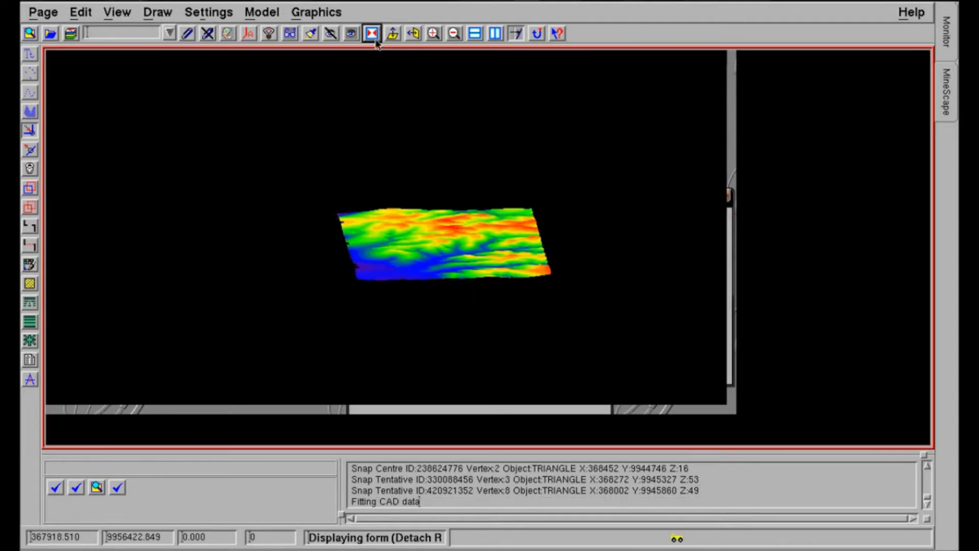
{"action": "left_click", "coordinate": [393, 34]}
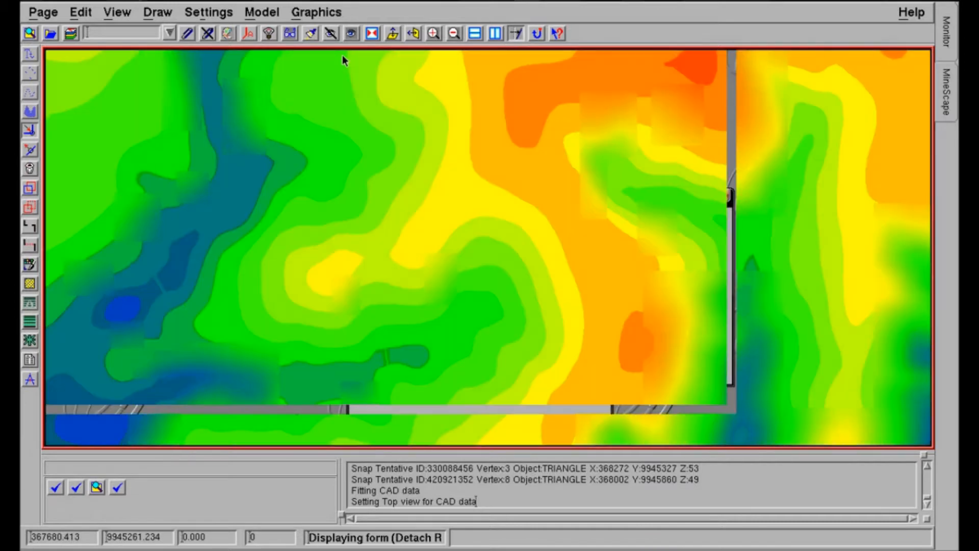
{"action": "scroll", "coordinate": [342, 55], "scroll_direction": "down", "scroll_amount": 2}
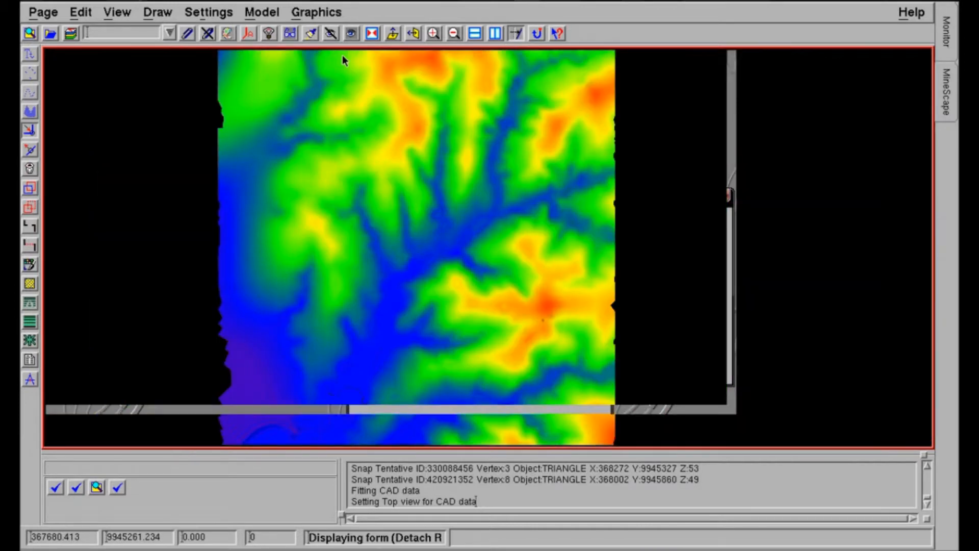
{"action": "middle_click_drag", "start_coordinate": [234, 222], "coordinate": [347, 350]}
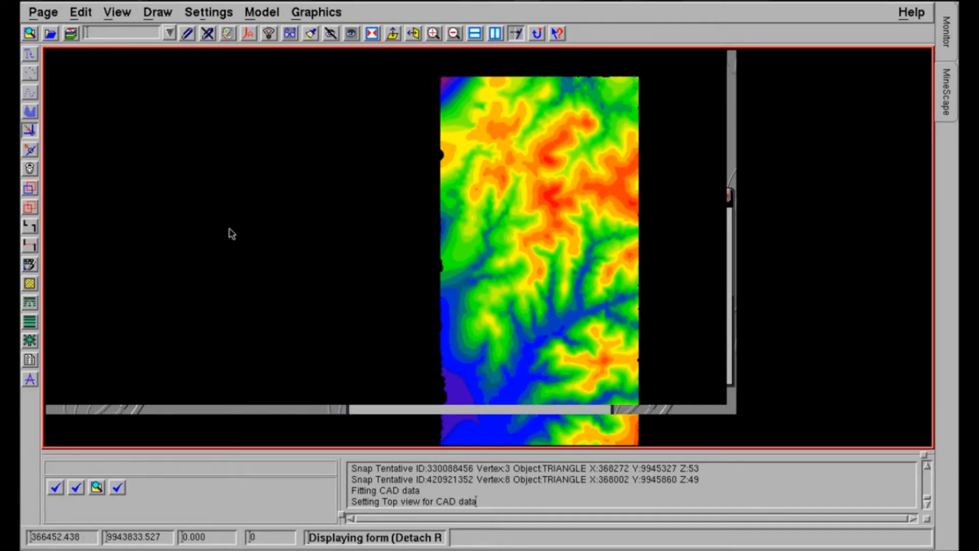
Step: Detach the TRIANGLE reference from the page
{"action": "left_click", "coordinate": [207, 34]}
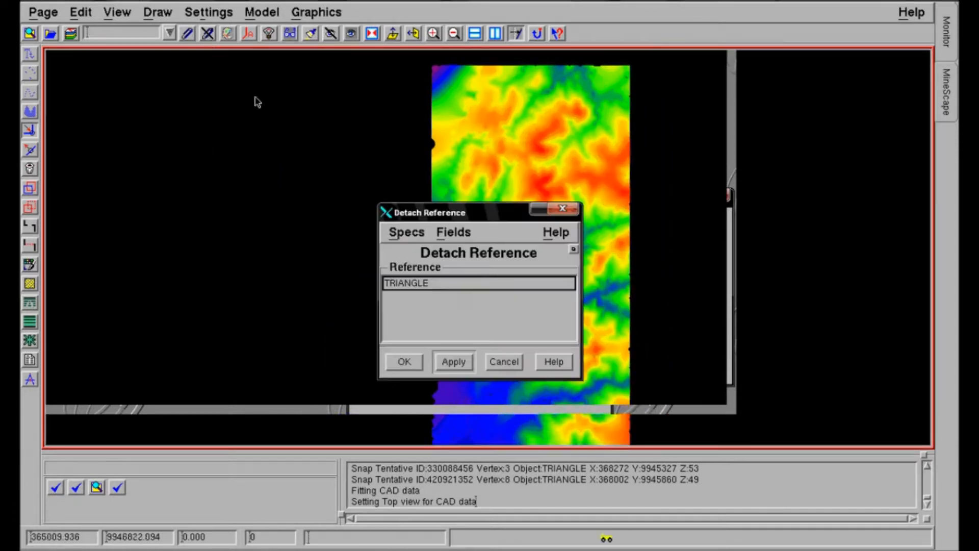
{"action": "left_click", "coordinate": [414, 282]}
{"action": "left_click", "coordinate": [405, 362]}
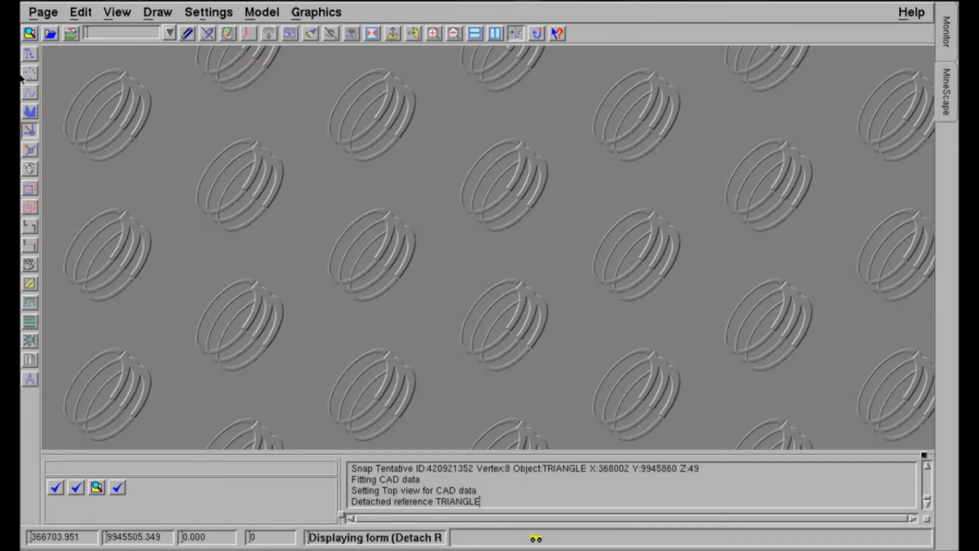
Step: Create a new spec in MineScape Explorer's Specs with the category Sheet
{"action": "left_click", "coordinate": [31, 34]}
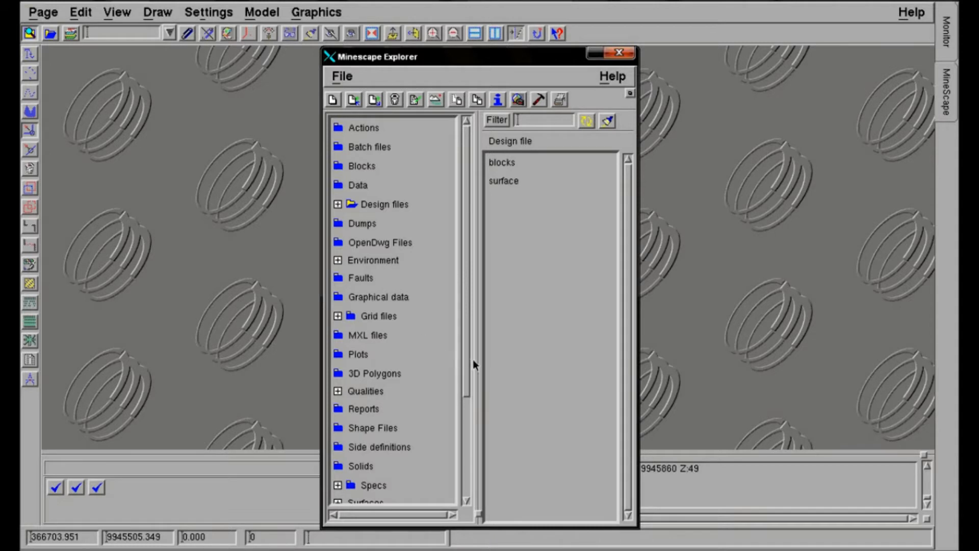
{"action": "left_click_drag", "start_coordinate": [465, 386], "coordinate": [485, 515]}
{"action": "left_click", "coordinate": [353, 346]}
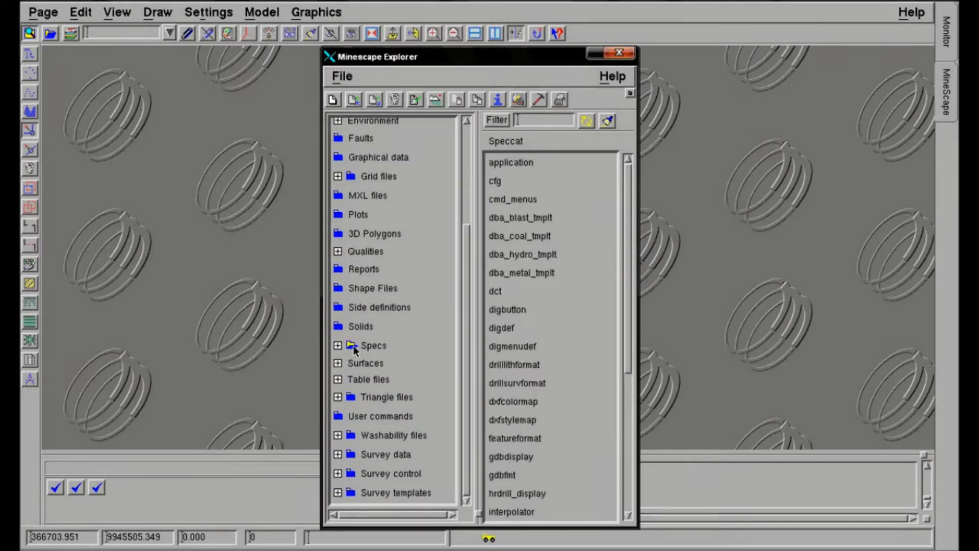
{"action": "left_click", "coordinate": [332, 100]}
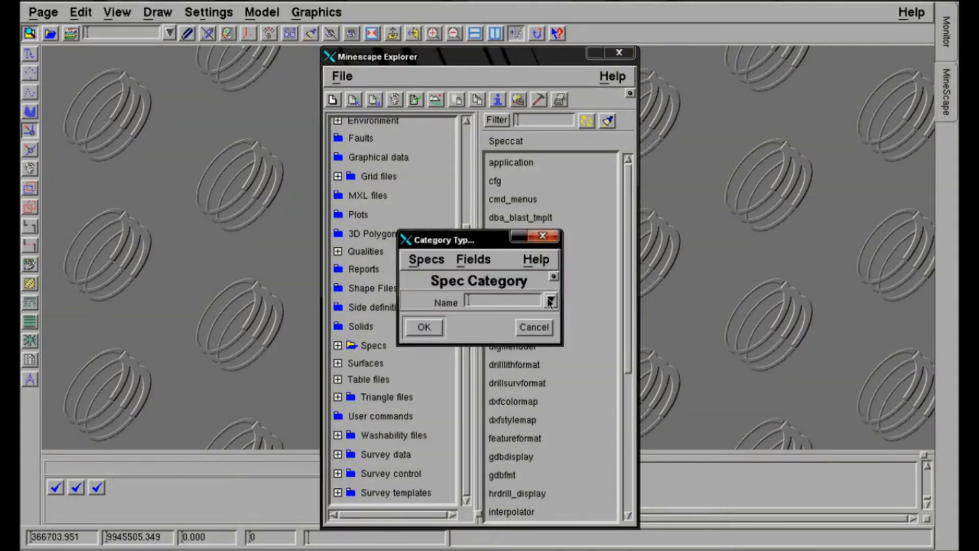
{"action": "left_click", "coordinate": [549, 300]}
{"action": "left_click_drag", "start_coordinate": [550, 329], "coordinate": [557, 384]}
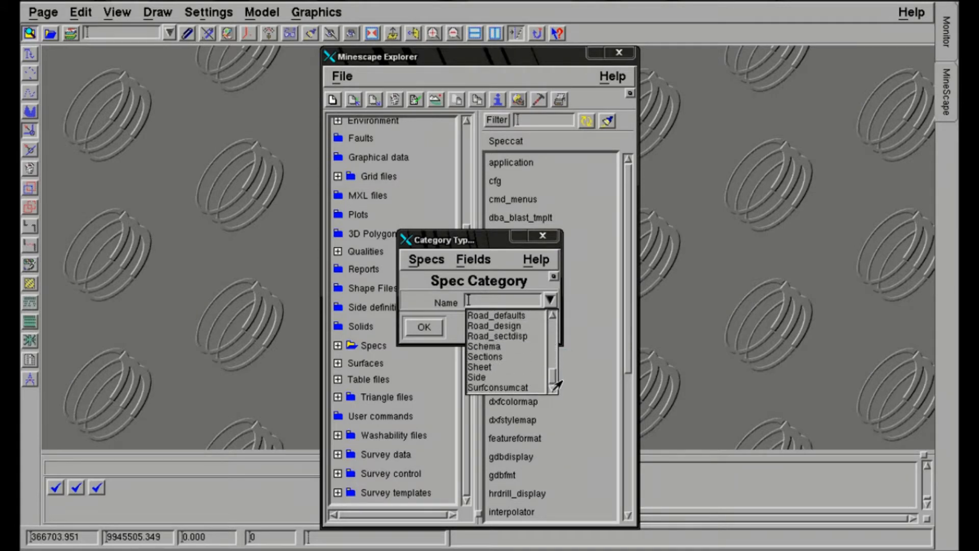
{"action": "left_click", "coordinate": [473, 369]}
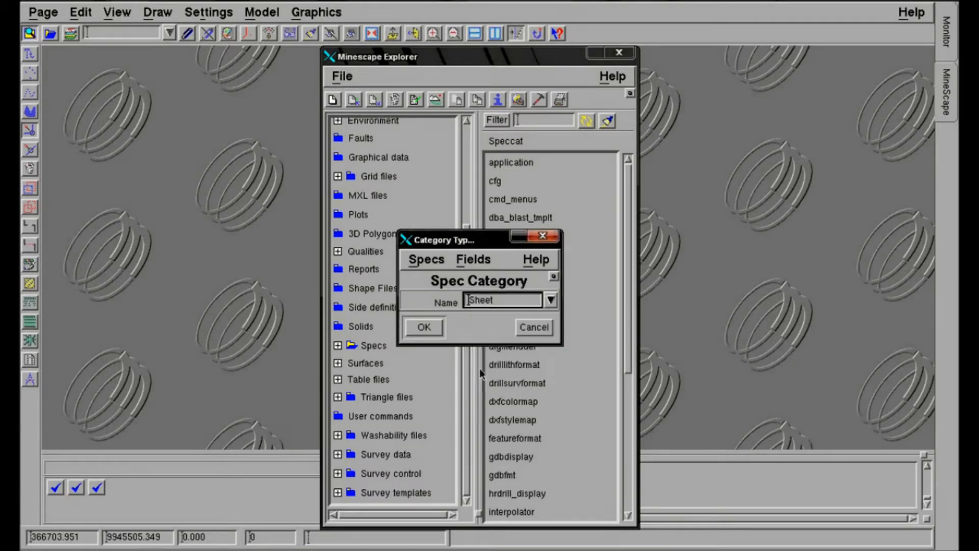
{"action": "left_click", "coordinate": [430, 328]}
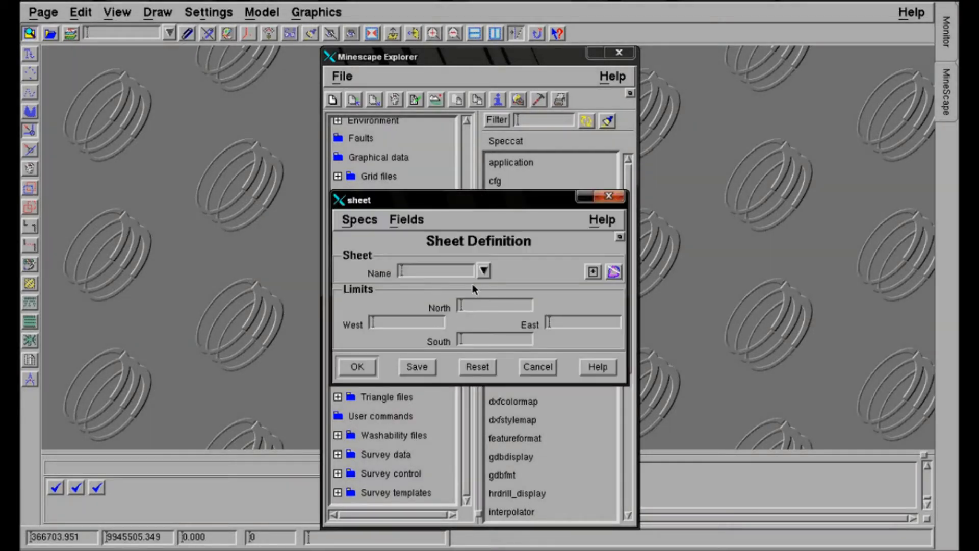
Step: Name the new sheet definition "sheet" and minimise its form and the Explorer to free the page
{"action": "left_click", "coordinate": [484, 271]}
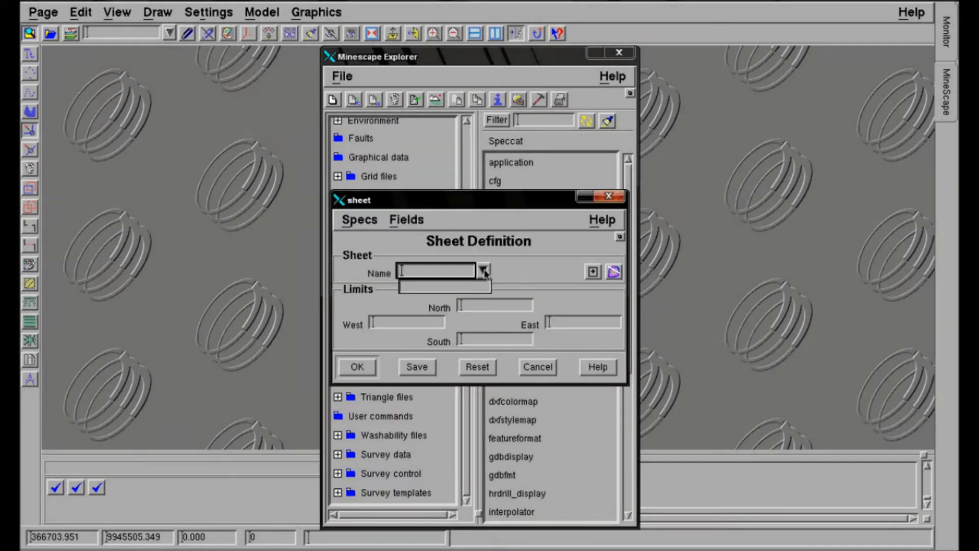
{"action": "left_click", "coordinate": [483, 271]}
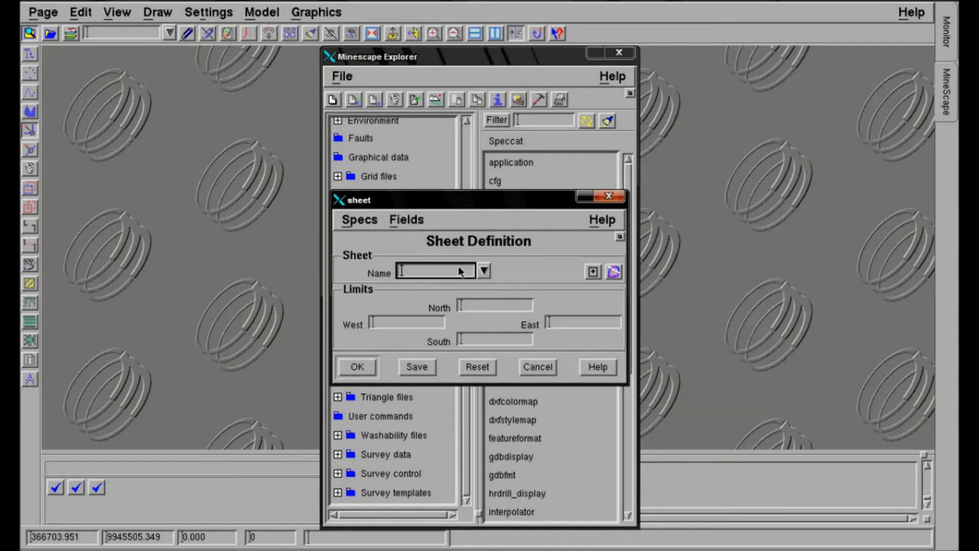
{"action": "type", "text": "sheet"}
{"action": "left_click", "coordinate": [620, 237]}
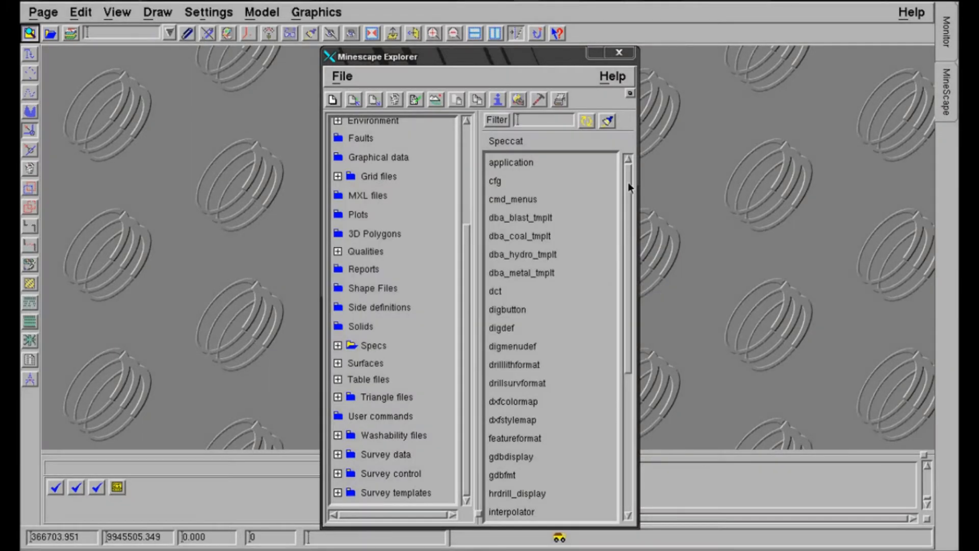
{"action": "left_click", "coordinate": [630, 93]}
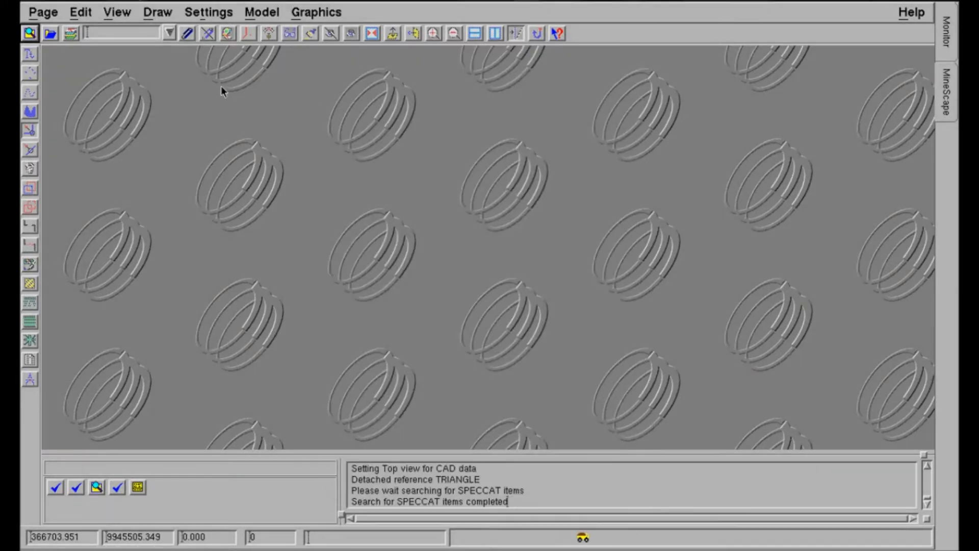
Step: Attach the triangle file "triangle" as a reference with TOPO_TRI as its display layer
{"action": "left_click", "coordinate": [192, 36]}
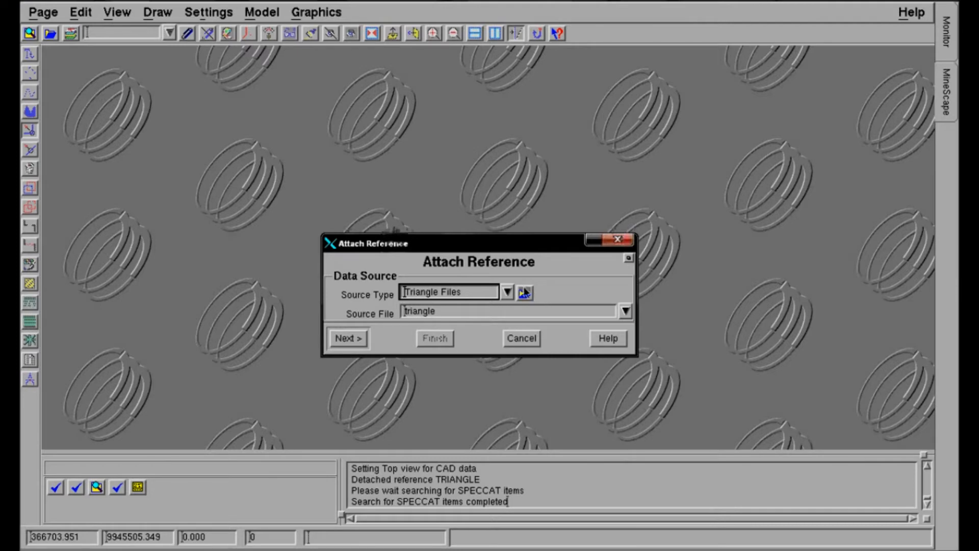
{"action": "left_click", "coordinate": [507, 292]}
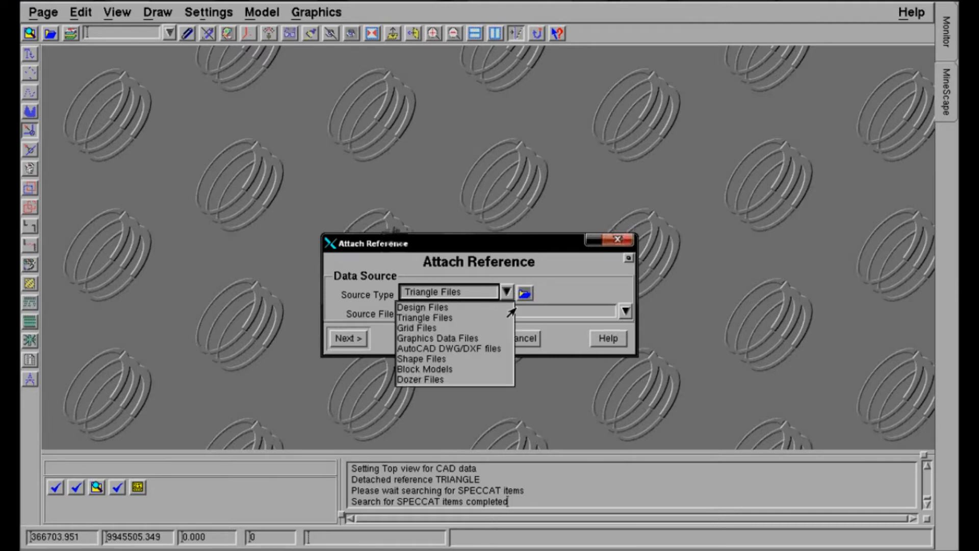
{"action": "left_click", "coordinate": [425, 317]}
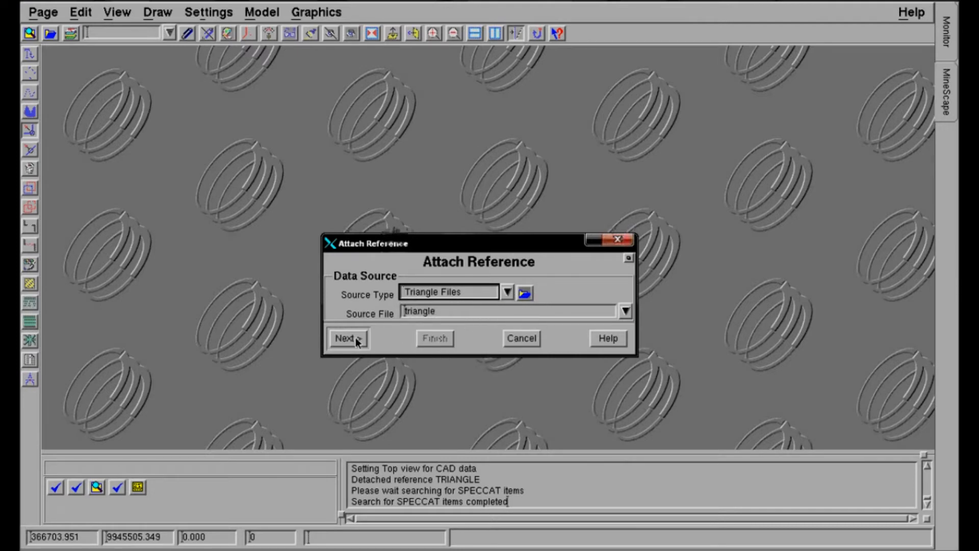
{"action": "left_click", "coordinate": [356, 339]}
{"action": "double_click", "coordinate": [384, 219]}
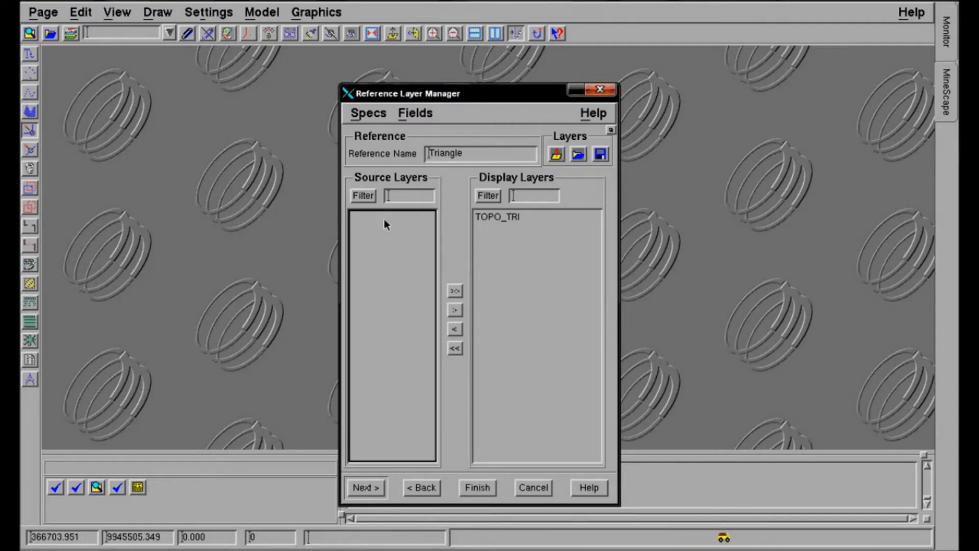
{"action": "left_click", "coordinate": [478, 487]}
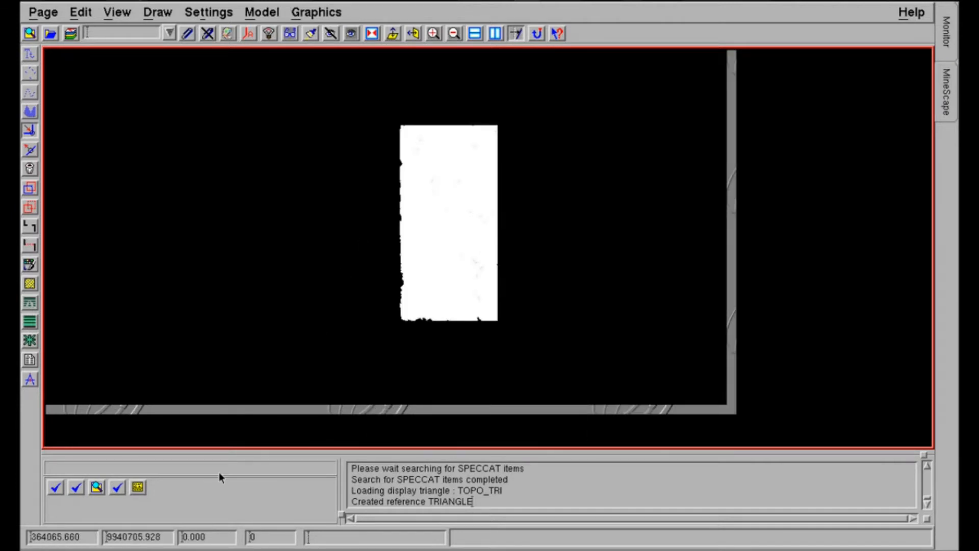
Step: Fence the whole topography as the sheet's limits, about 366969 to 369166 east and 9942722 to 9946980 north, and accept the definition
{"action": "left_click", "coordinate": [137, 487]}
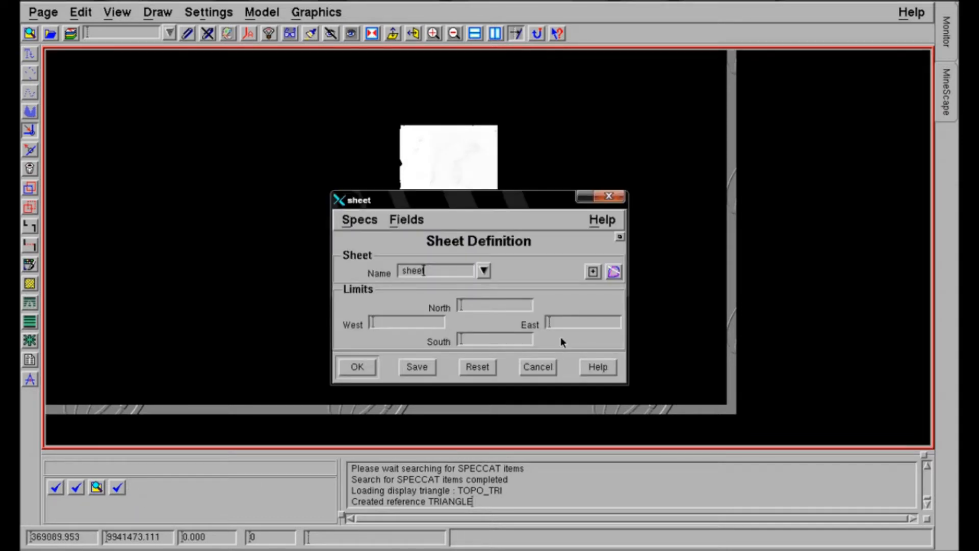
{"action": "left_click", "coordinate": [614, 272]}
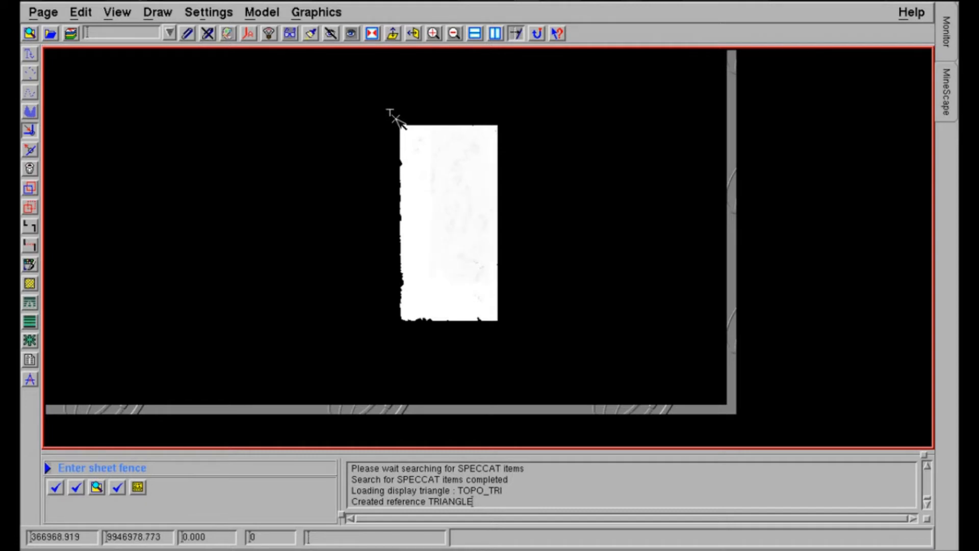
{"action": "left_click", "coordinate": [396, 119]}
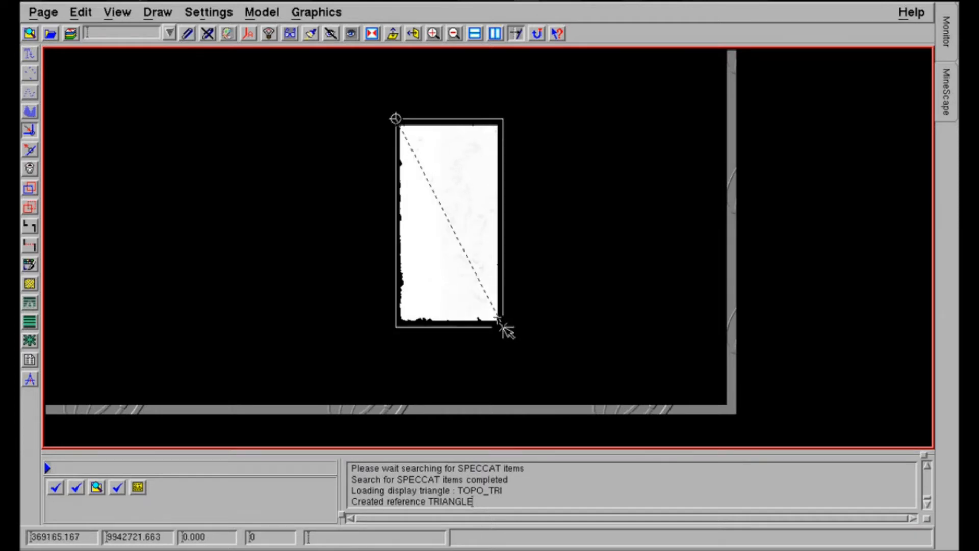
{"action": "left_click", "coordinate": [502, 326]}
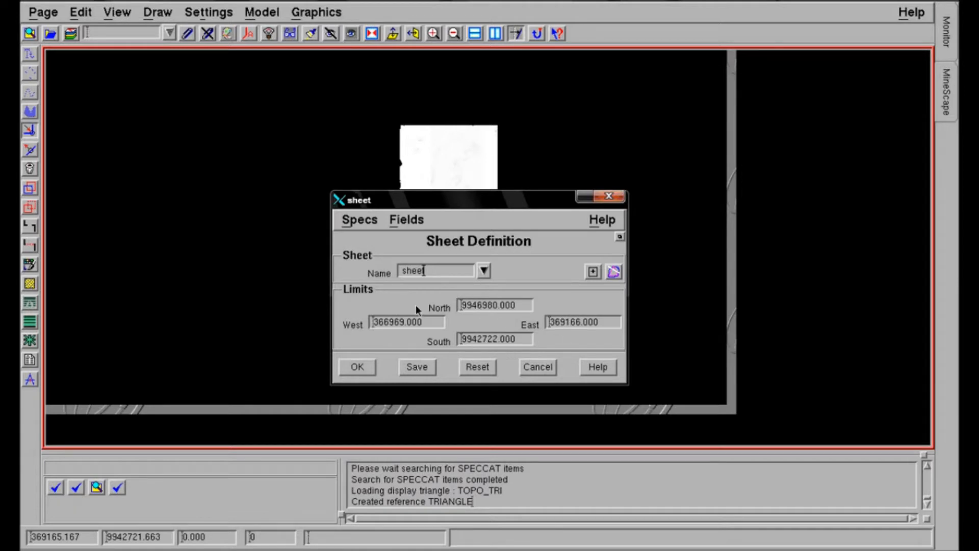
{"action": "left_click", "coordinate": [359, 368]}
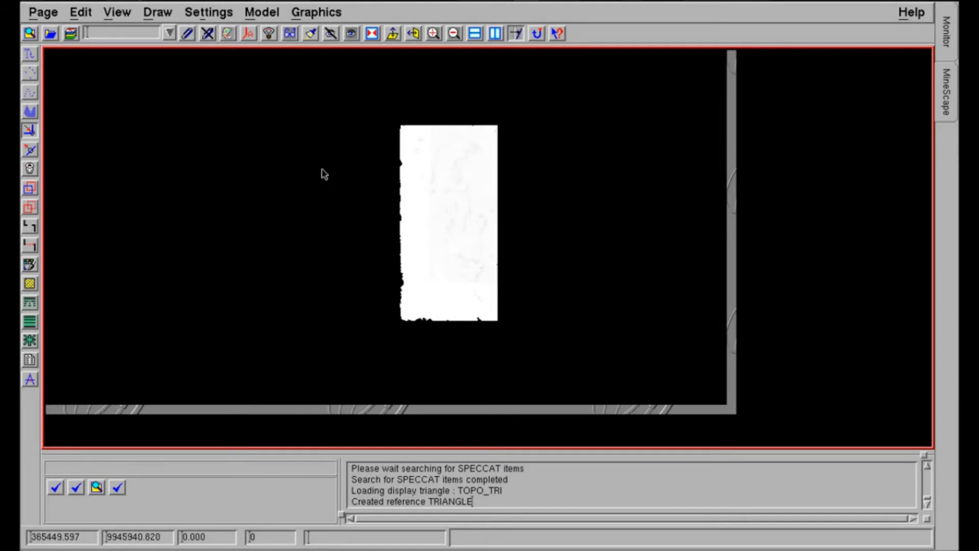
Step: Start drawing a sheet into a design file, using "sheet" as the sheet spec
{"action": "left_click", "coordinate": [309, 15]}
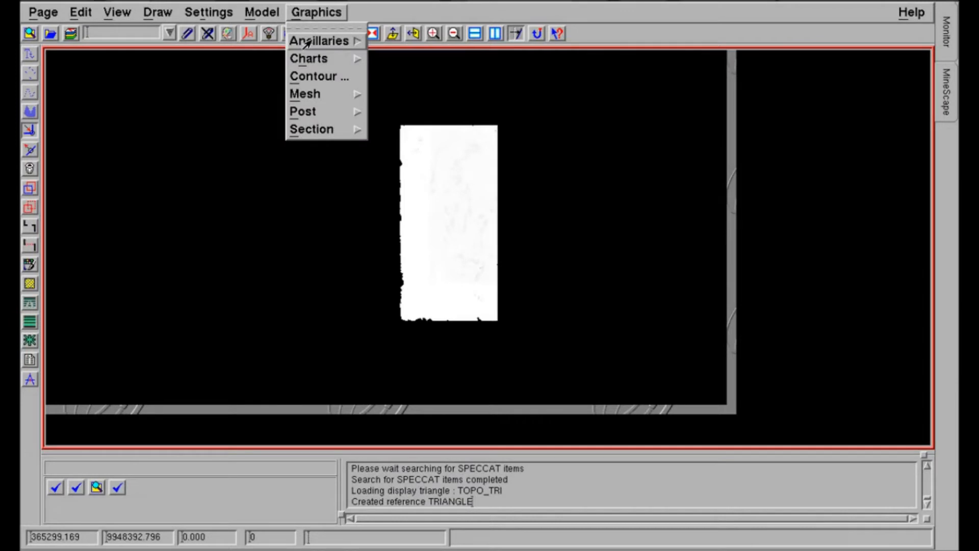
{"action": "mouse_move", "coordinate": [308, 42]}
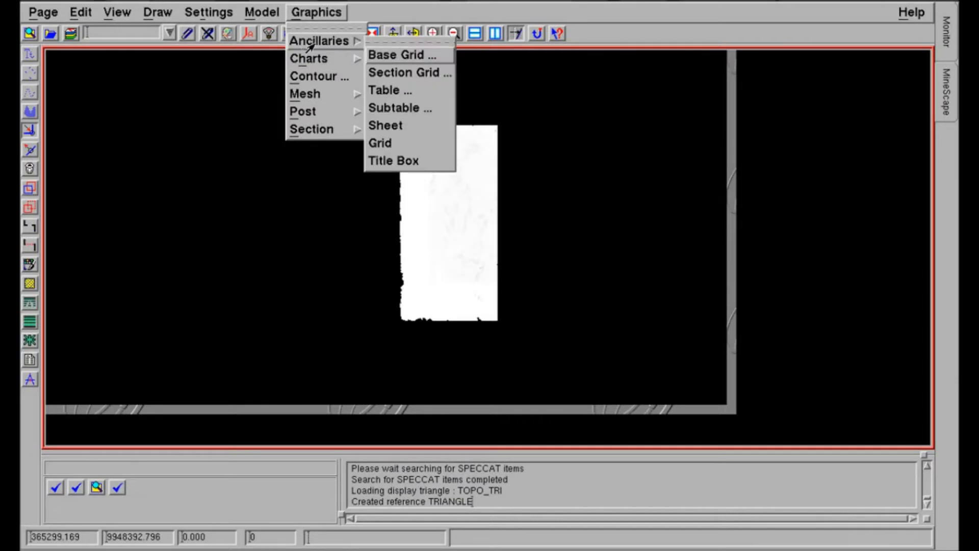
{"action": "left_click", "coordinate": [385, 125]}
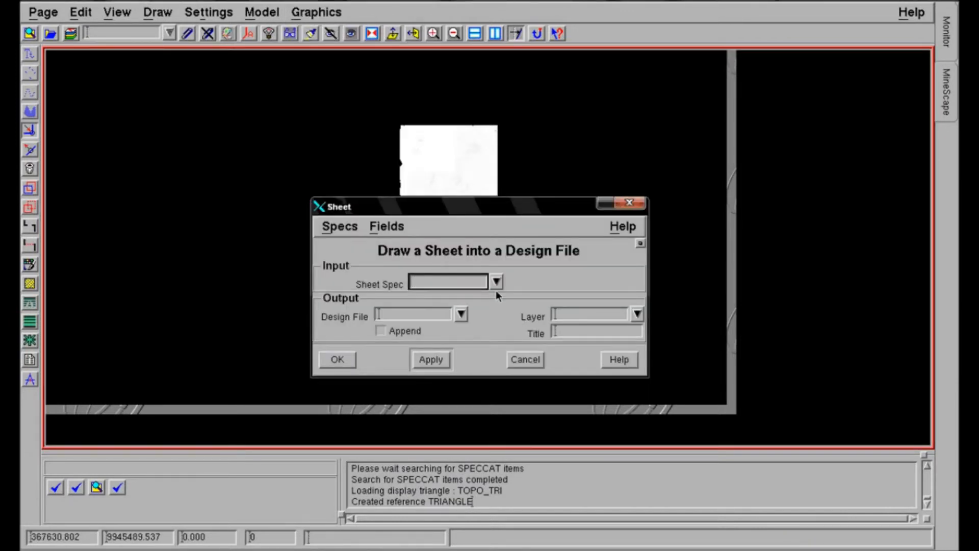
{"action": "left_click", "coordinate": [496, 282]}
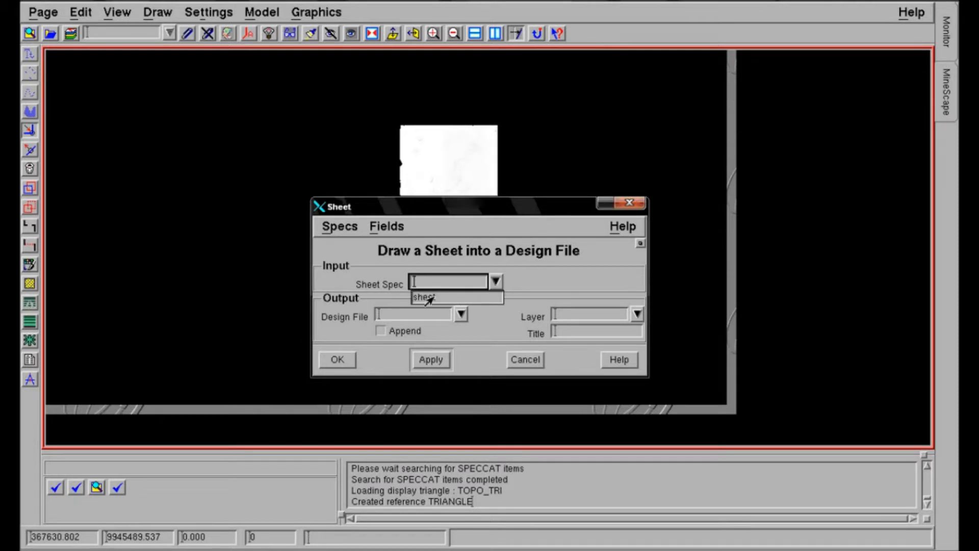
{"action": "left_click", "coordinate": [427, 298]}
Step: Create a 3D design file named "sheet" in metres from the sheet output's design file field
{"action": "left_click", "coordinate": [411, 316]}
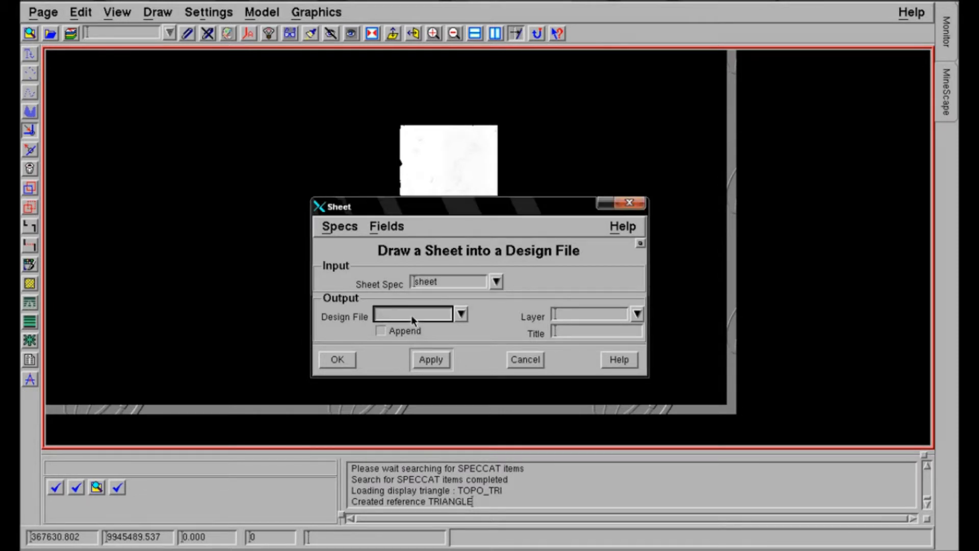
{"action": "right_click", "coordinate": [411, 315]}
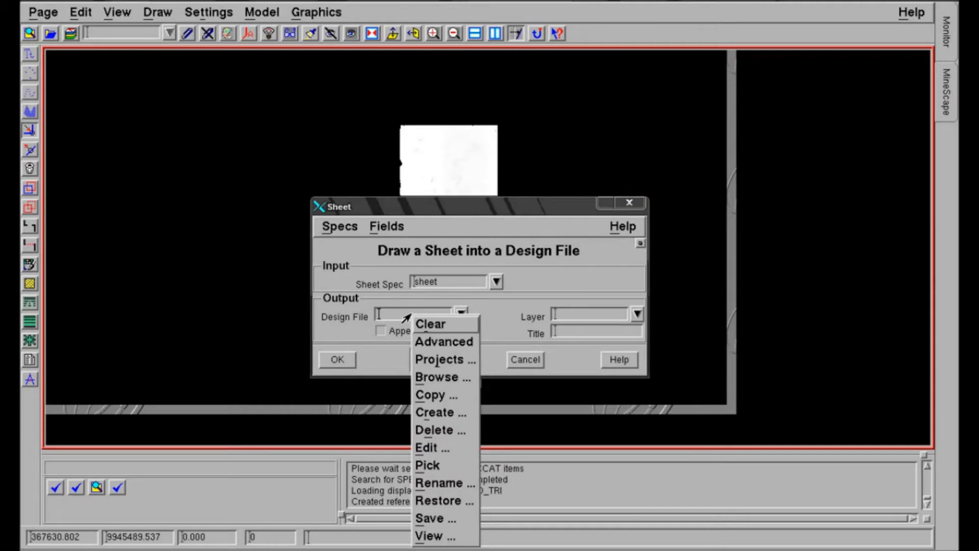
{"action": "left_click", "coordinate": [441, 415]}
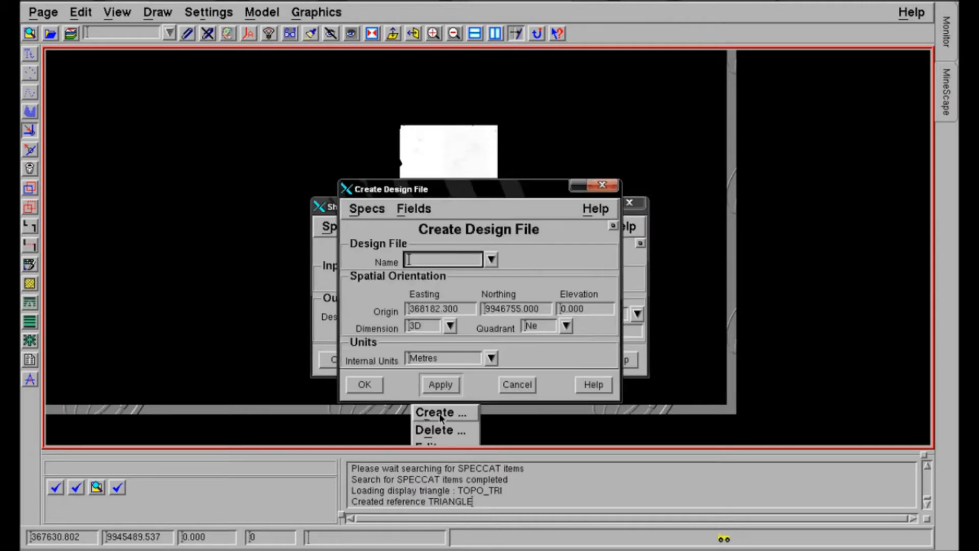
{"action": "type", "text": "sheet"}
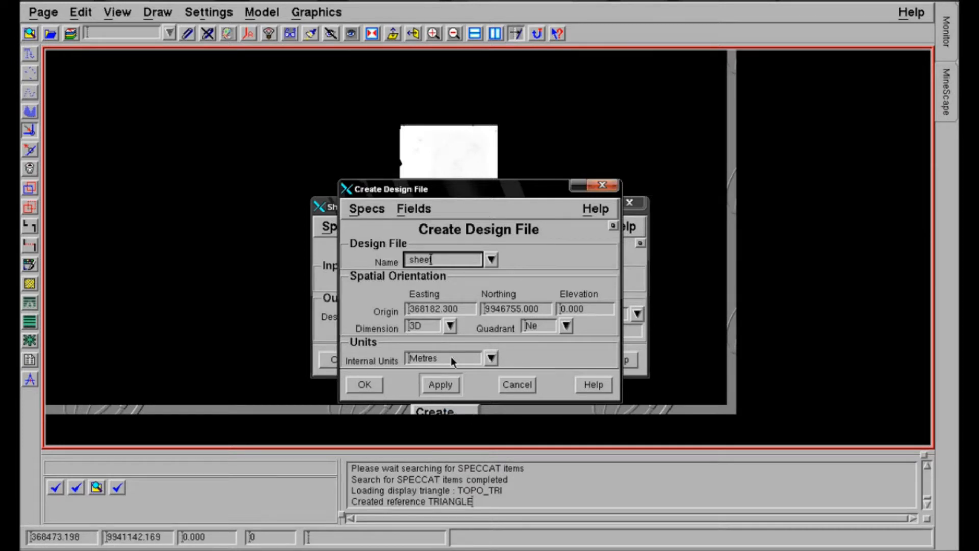
{"action": "left_click", "coordinate": [371, 383]}
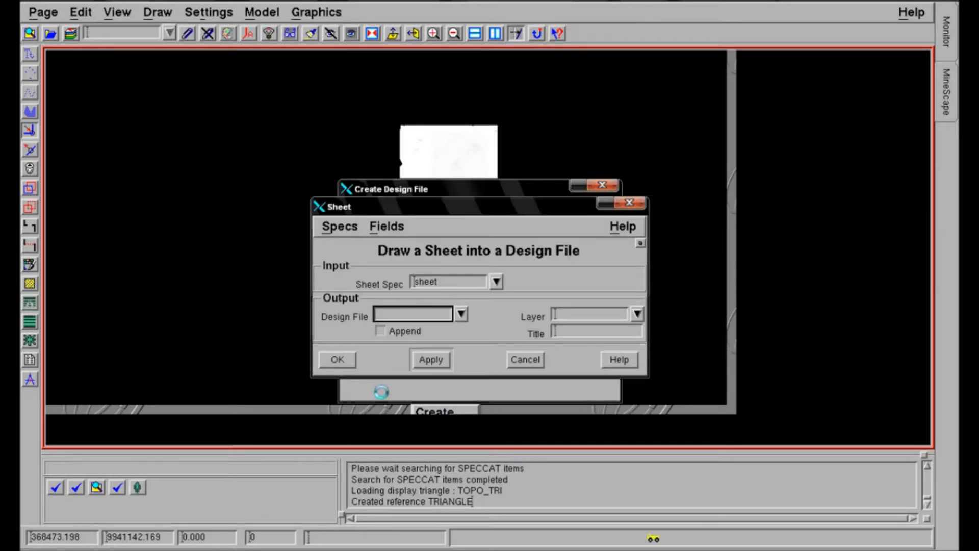
Step: Output the sheet drawing to design file "sheet" on layer "sheet" and run it
{"action": "left_click", "coordinate": [461, 315]}
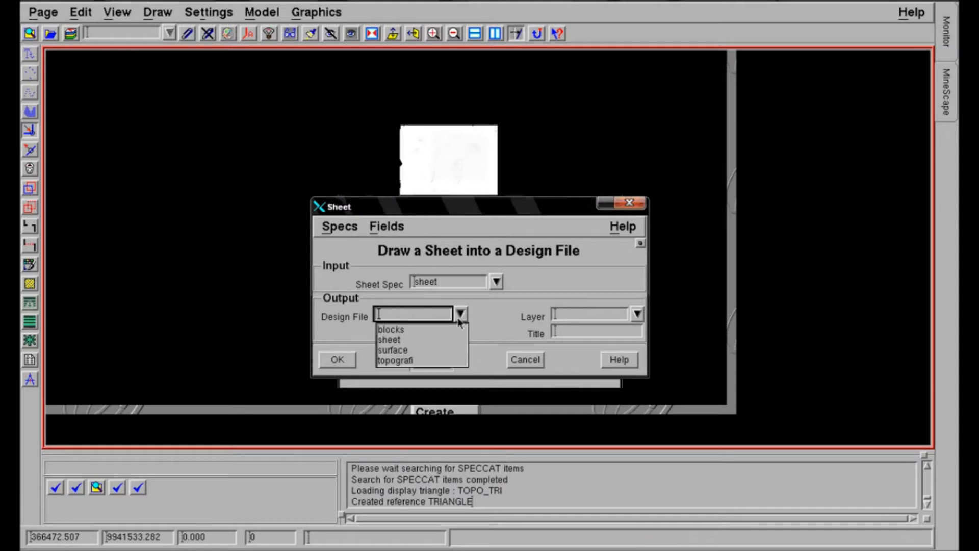
{"action": "left_click", "coordinate": [399, 340]}
{"action": "left_click", "coordinate": [569, 316]}
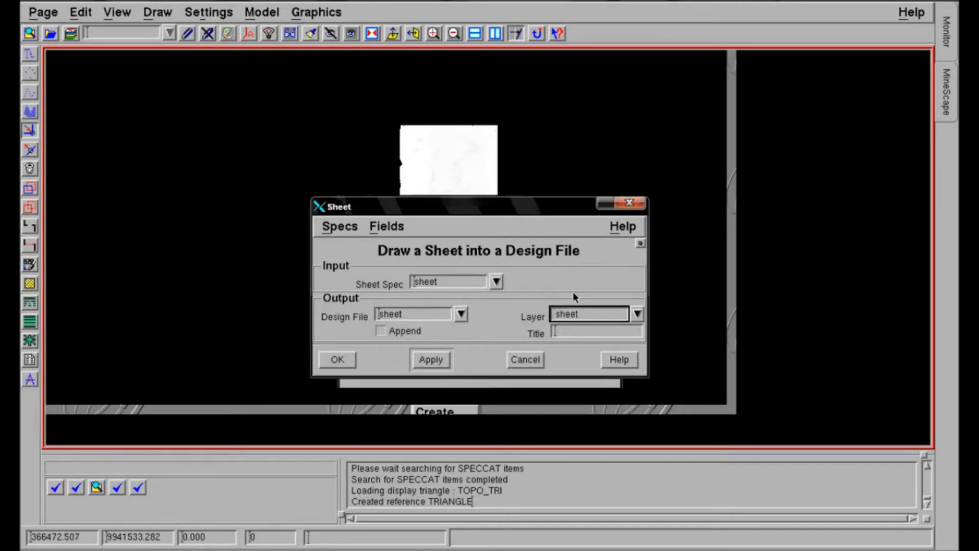
{"action": "type", "text": "sheet"}
{"action": "left_click", "coordinate": [338, 359]}
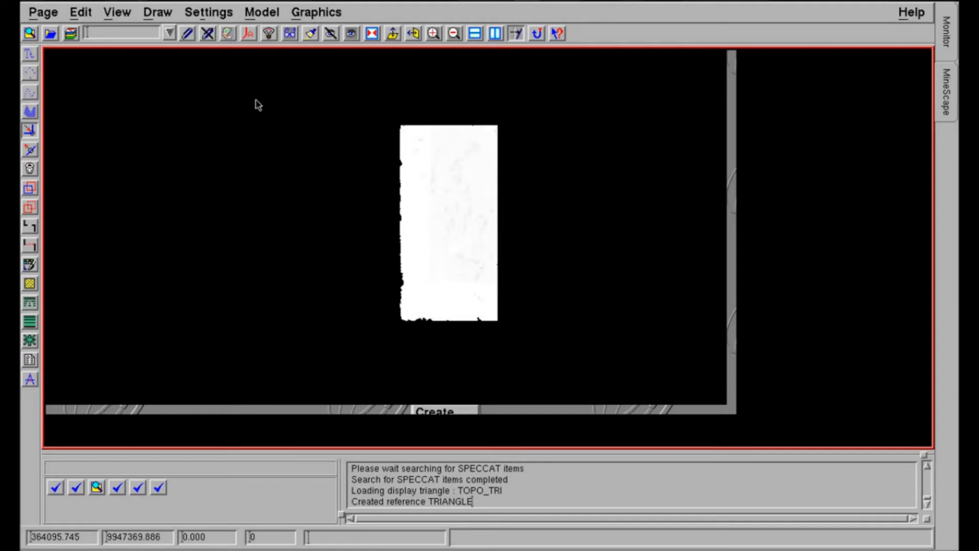
Step: Detach the TRIANGLE reference so that the page is cleared
{"action": "left_click", "coordinate": [207, 33]}
{"action": "left_click", "coordinate": [404, 285]}
{"action": "left_click", "coordinate": [413, 370]}
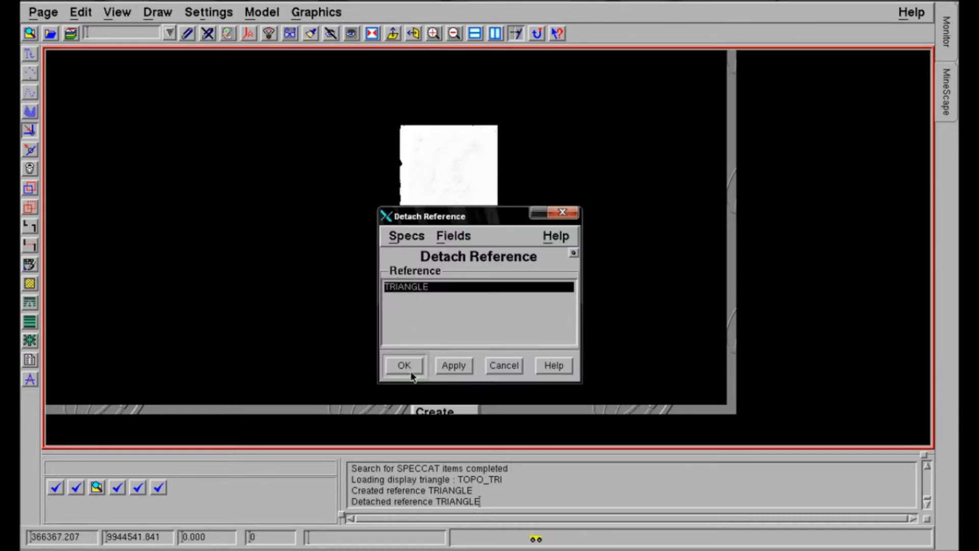
Step: Attach the design file "sheet" as a reference with its SHEET layer displayed, and fit the view to it
{"action": "left_click", "coordinate": [188, 34]}
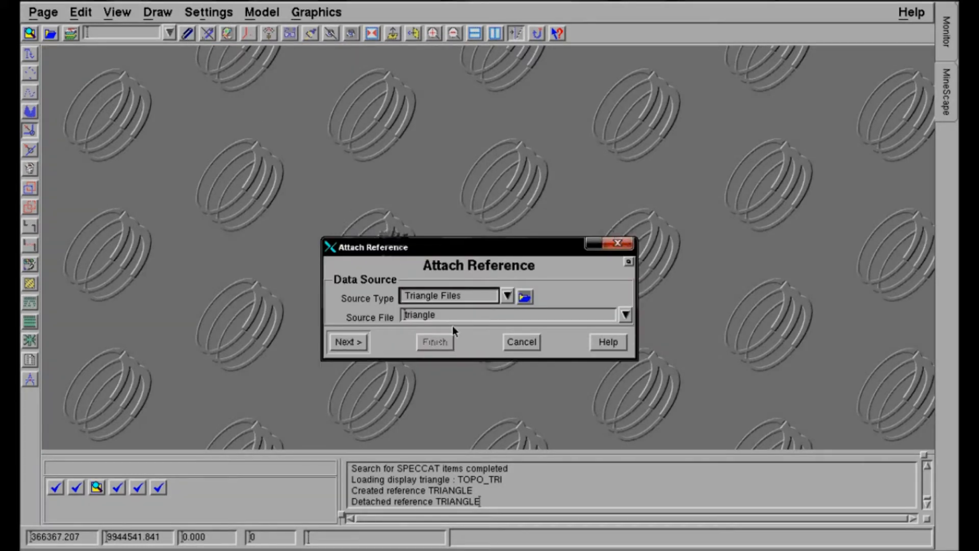
{"action": "left_click", "coordinate": [507, 295]}
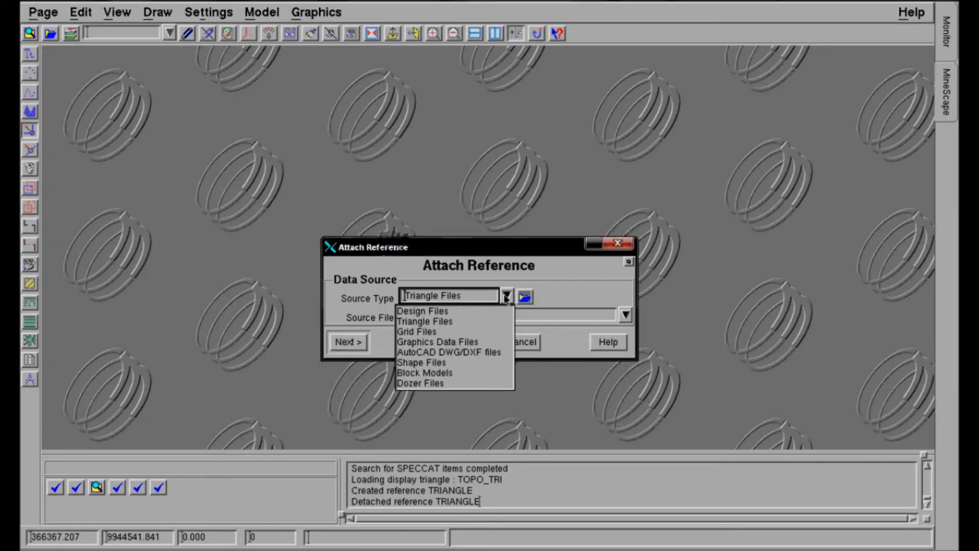
{"action": "left_click", "coordinate": [445, 312]}
{"action": "left_click", "coordinate": [625, 314]}
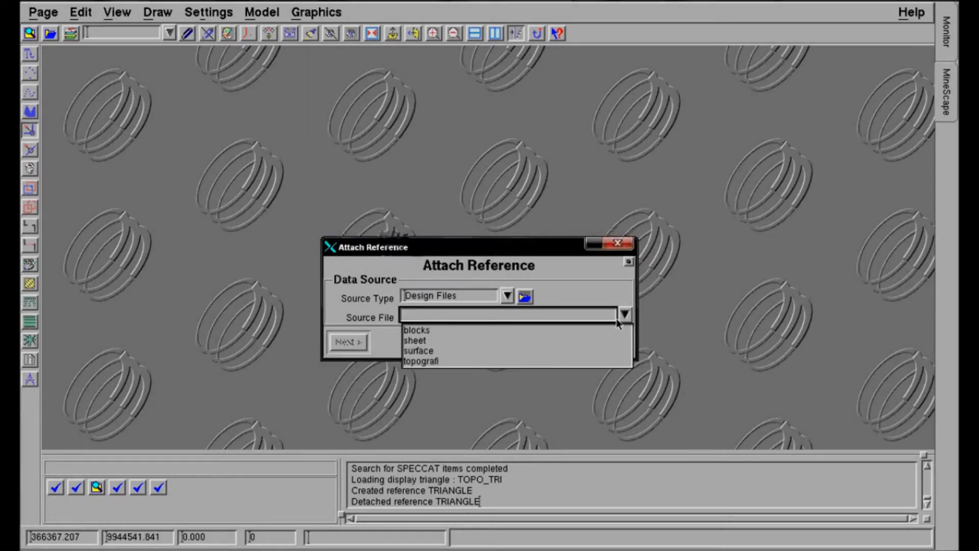
{"action": "left_click", "coordinate": [416, 340]}
{"action": "left_click", "coordinate": [357, 342]}
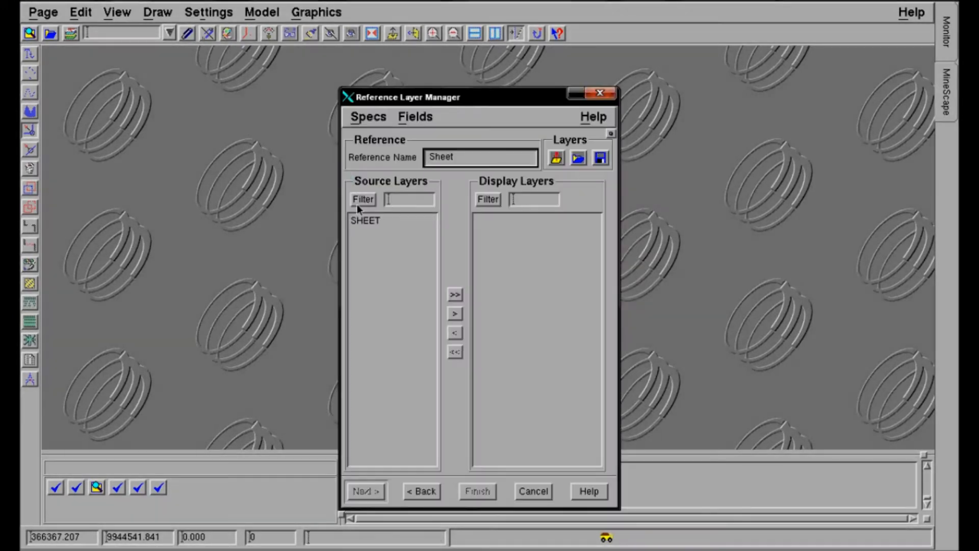
{"action": "double_click", "coordinate": [362, 222]}
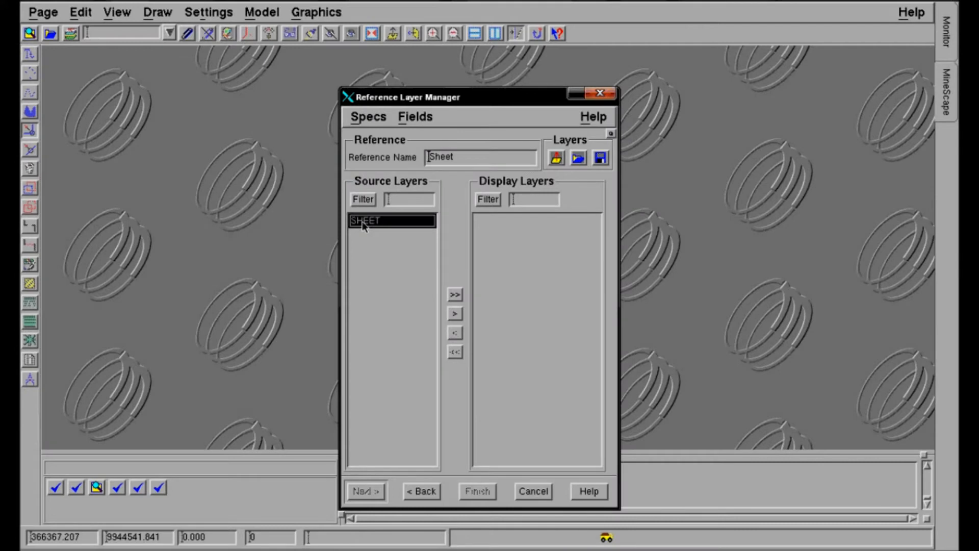
{"action": "left_click", "coordinate": [482, 492]}
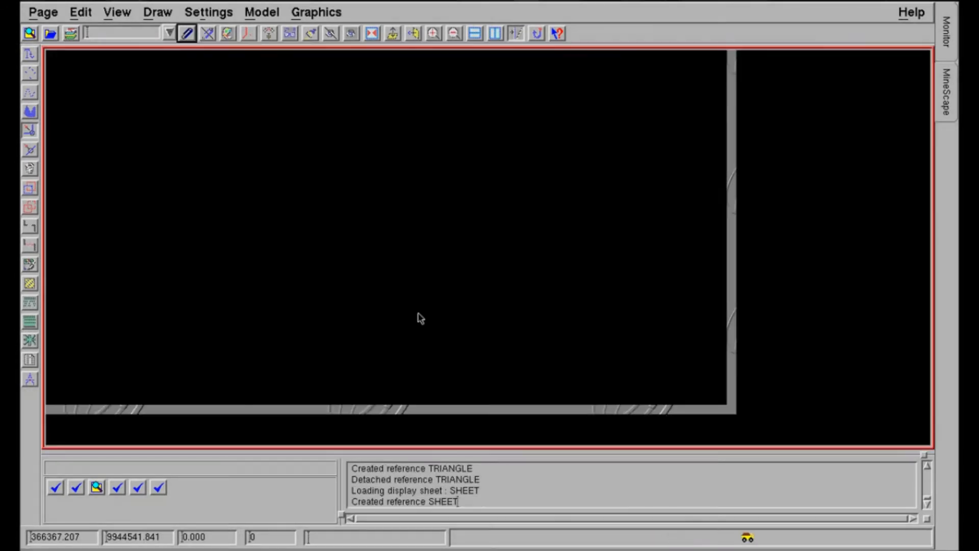
{"action": "left_click", "coordinate": [373, 33]}
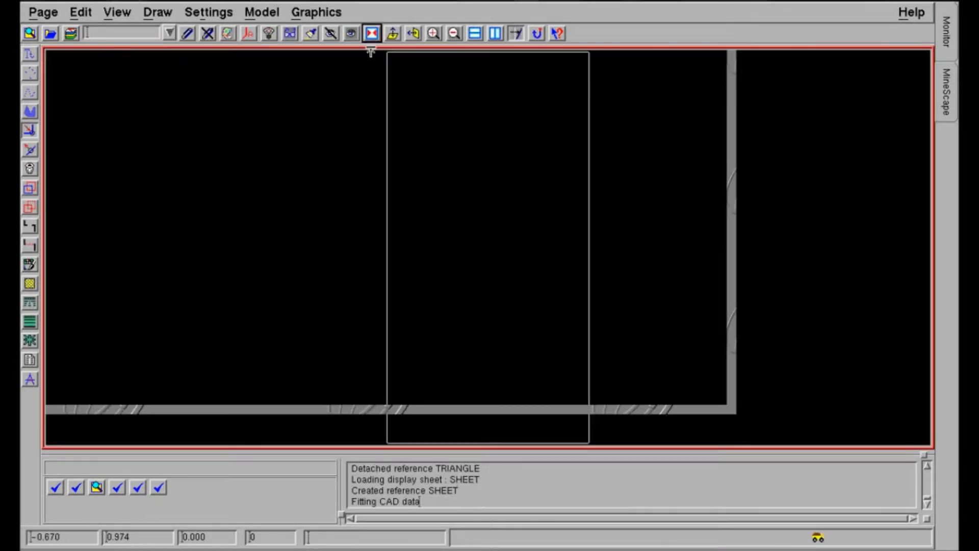
{"action": "left_click", "coordinate": [187, 34]}
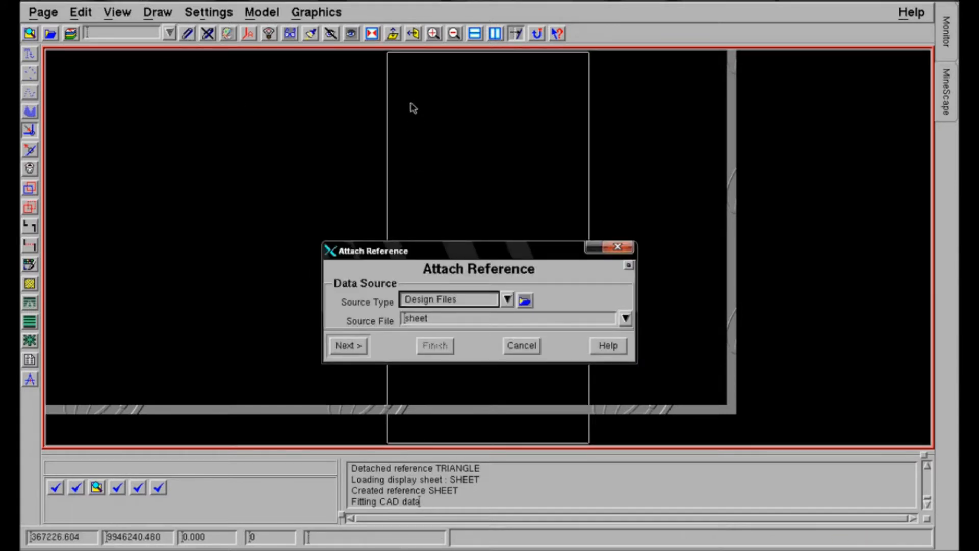
{"action": "left_click", "coordinate": [532, 347]}
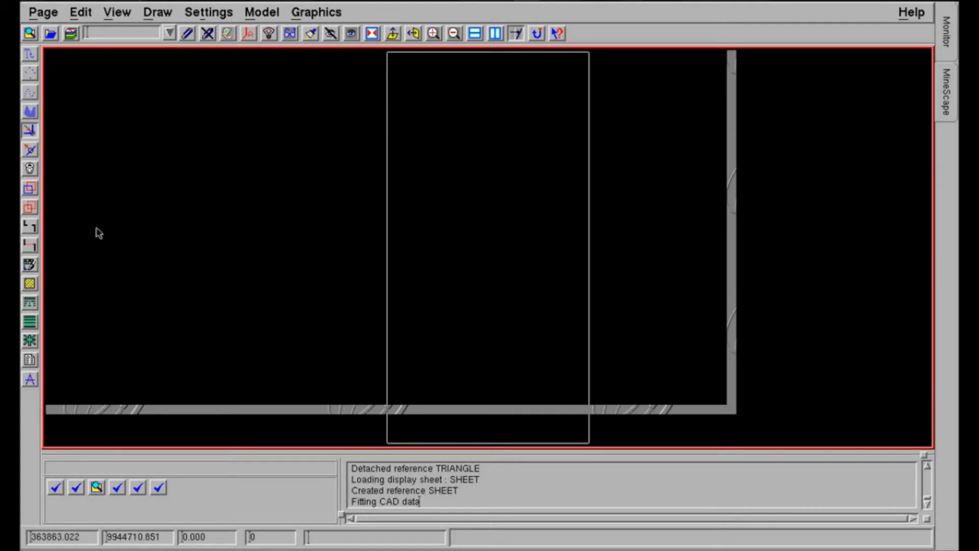
Step: Start a new Gridspec in the Minescape Explorer, using "sheet" as the source sheet spec
{"action": "left_click", "coordinate": [30, 33]}
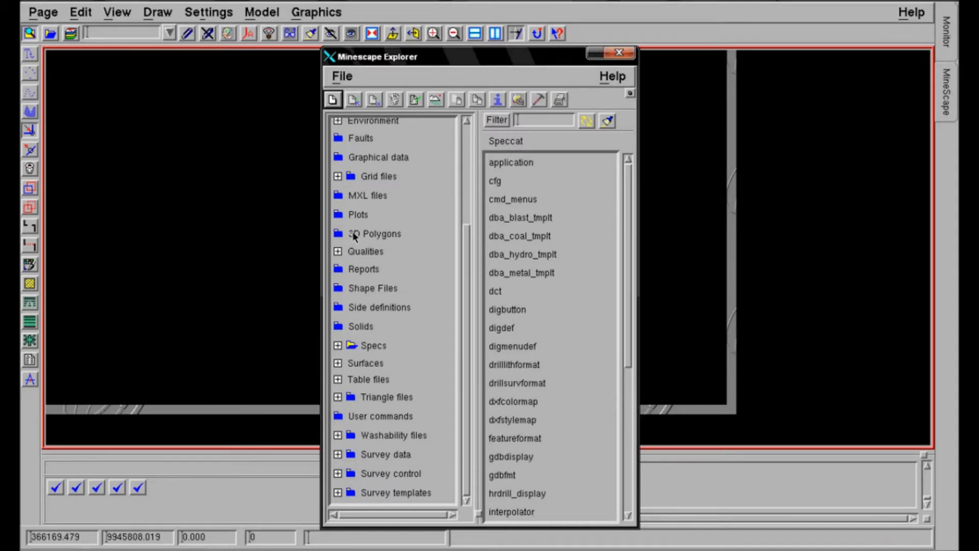
{"action": "left_click", "coordinate": [335, 100]}
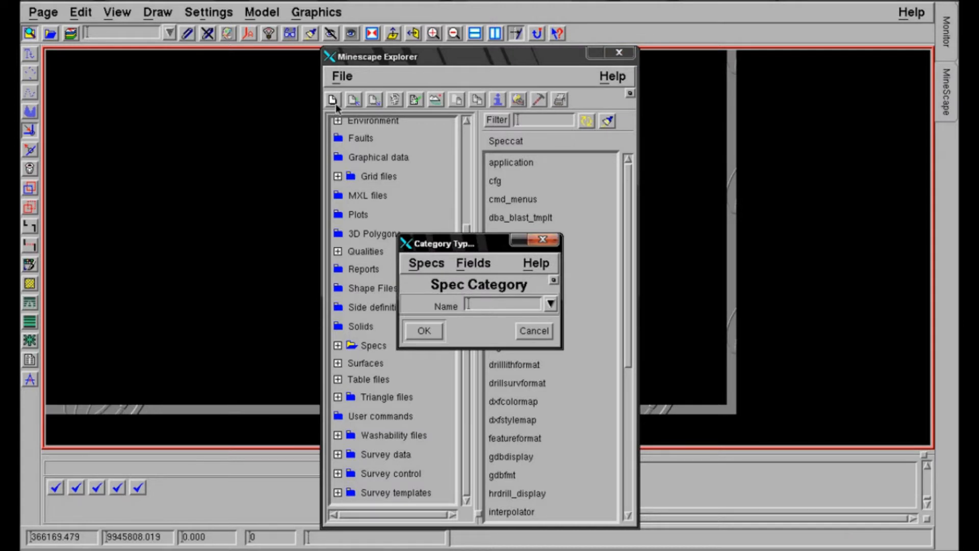
{"action": "left_click", "coordinate": [551, 304]}
{"action": "scroll", "coordinate": [547, 347], "scroll_direction": "down", "scroll_amount": 4}
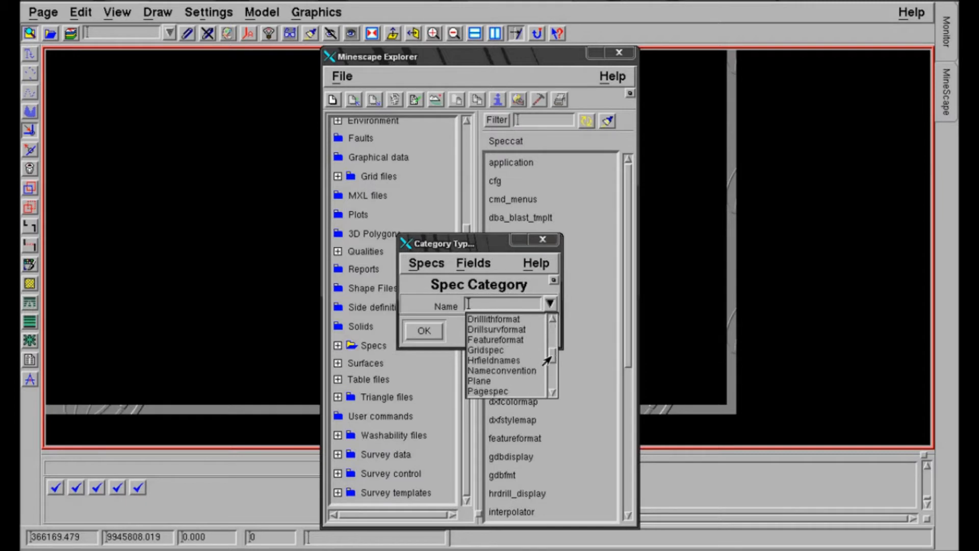
{"action": "left_click", "coordinate": [490, 351]}
{"action": "left_click", "coordinate": [424, 333]}
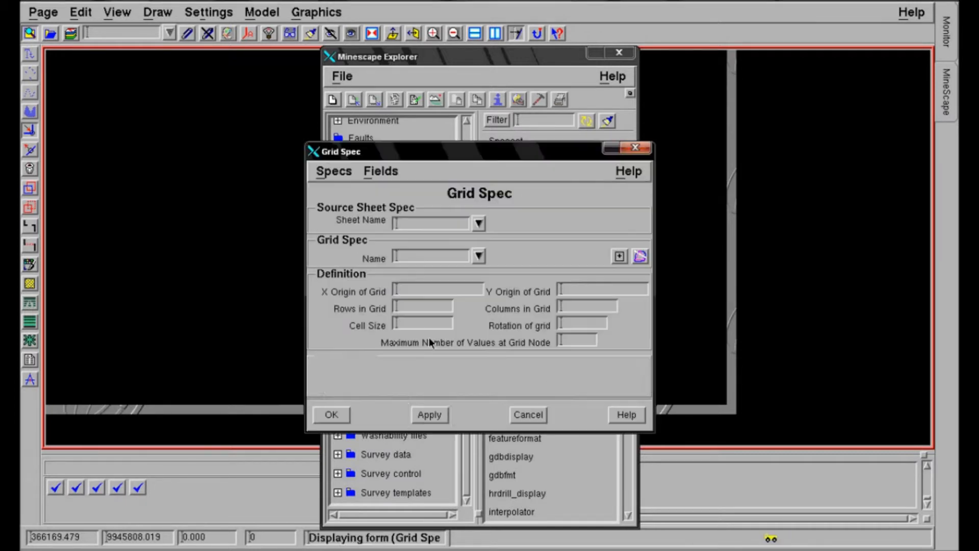
{"action": "left_click", "coordinate": [478, 225]}
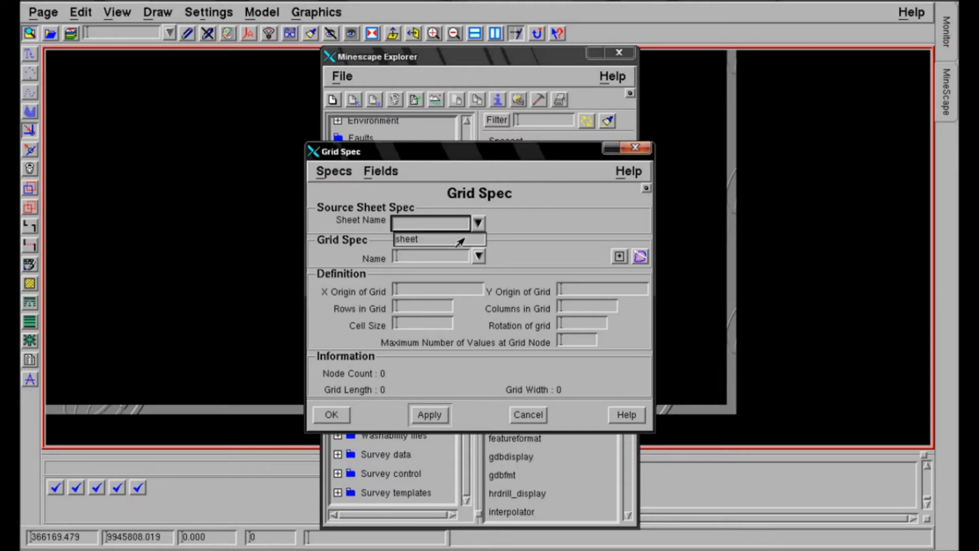
{"action": "left_click", "coordinate": [416, 239]}
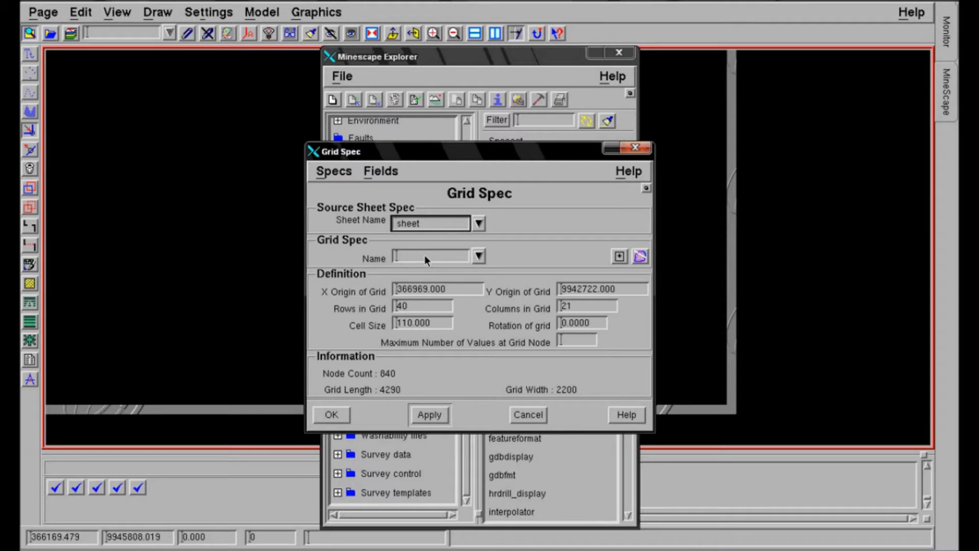
Step: Name the grid spec "grid_spec", set its cell size to 50, and save it
{"action": "left_click", "coordinate": [425, 258]}
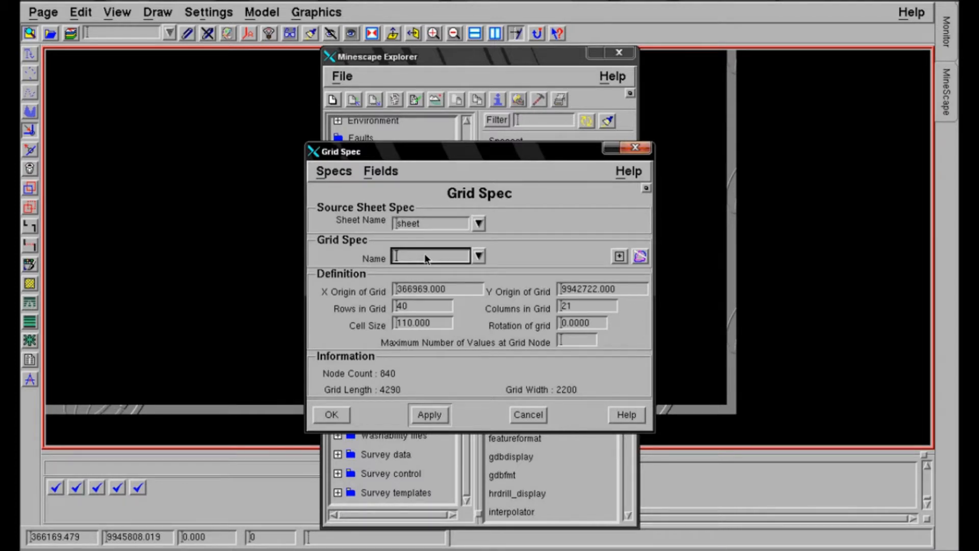
{"action": "type", "text": "grid_"}
{"action": "type", "text": "spec"}
{"action": "left_click", "coordinate": [425, 322]}
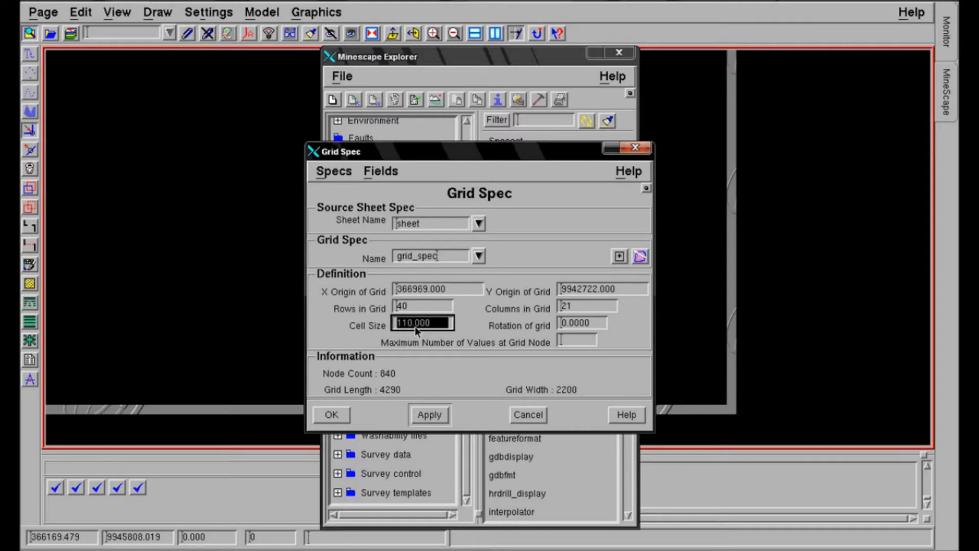
{"action": "type", "text": "50"}
{"action": "left_click", "coordinate": [332, 414]}
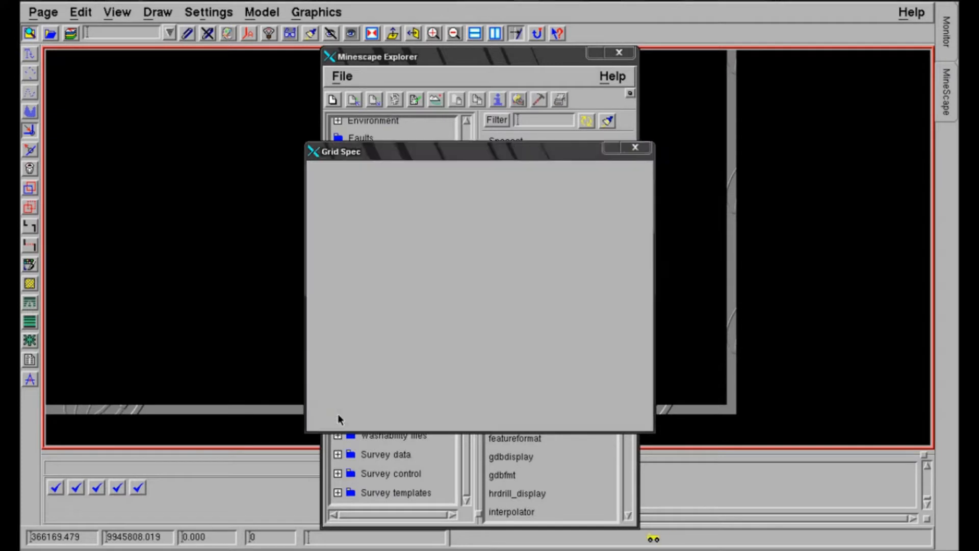
{"action": "left_click", "coordinate": [631, 95]}
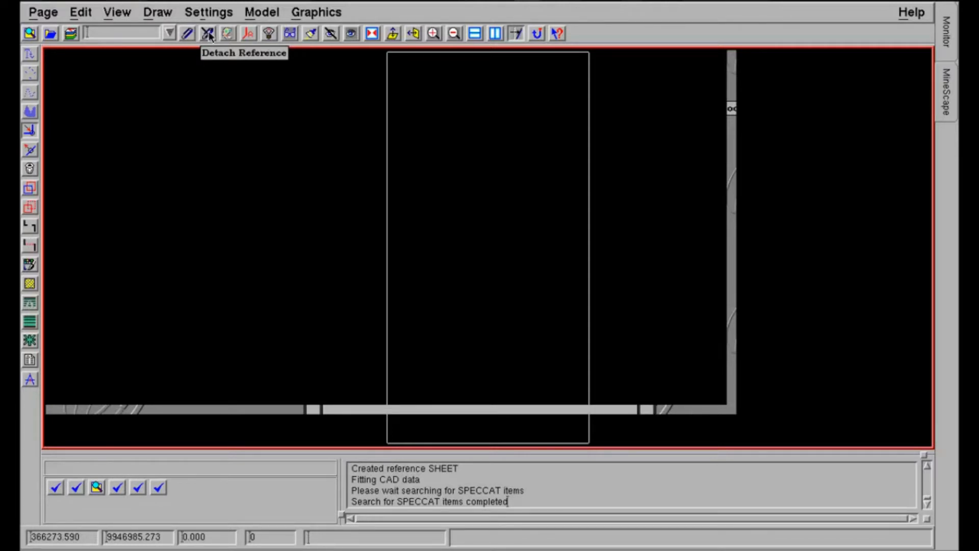
Step: Start a new grid file named "topo_orig" with metres as the grid distance unit
{"action": "left_click", "coordinate": [96, 493]}
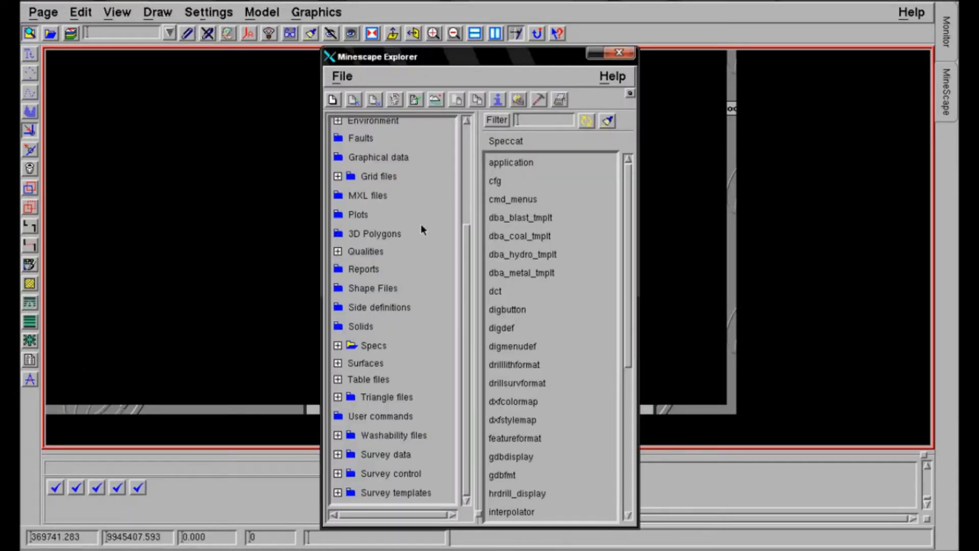
{"action": "left_click_drag", "start_coordinate": [467, 289], "coordinate": [466, 178]}
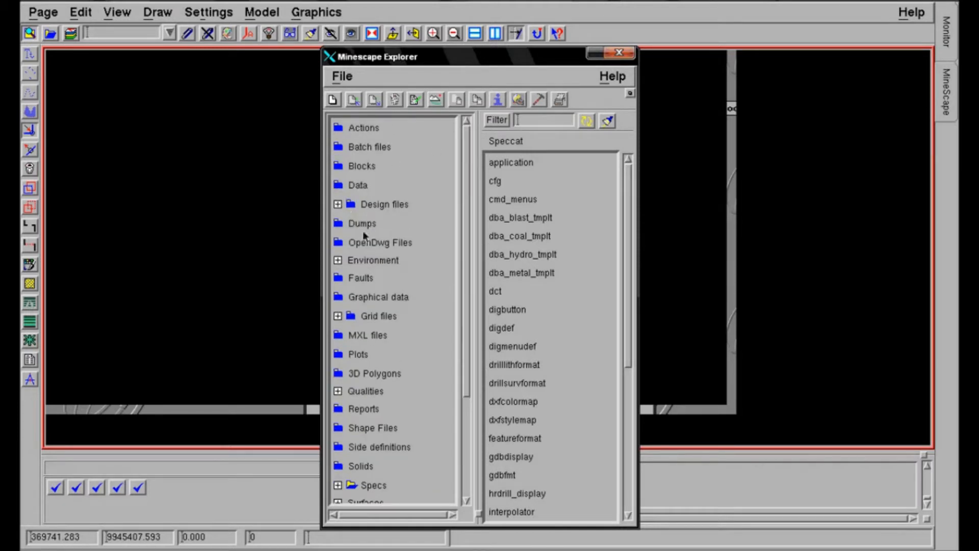
{"action": "left_click", "coordinate": [352, 317]}
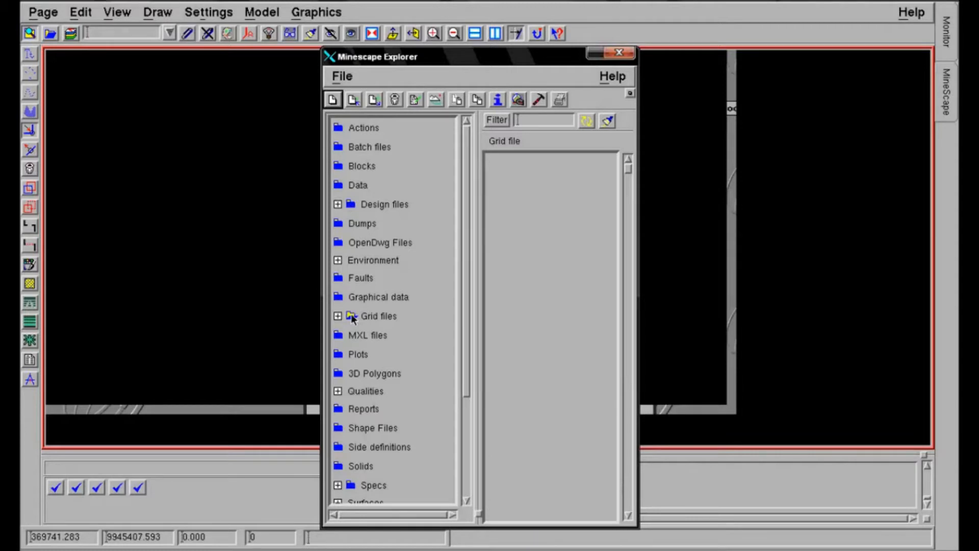
{"action": "left_click", "coordinate": [333, 99]}
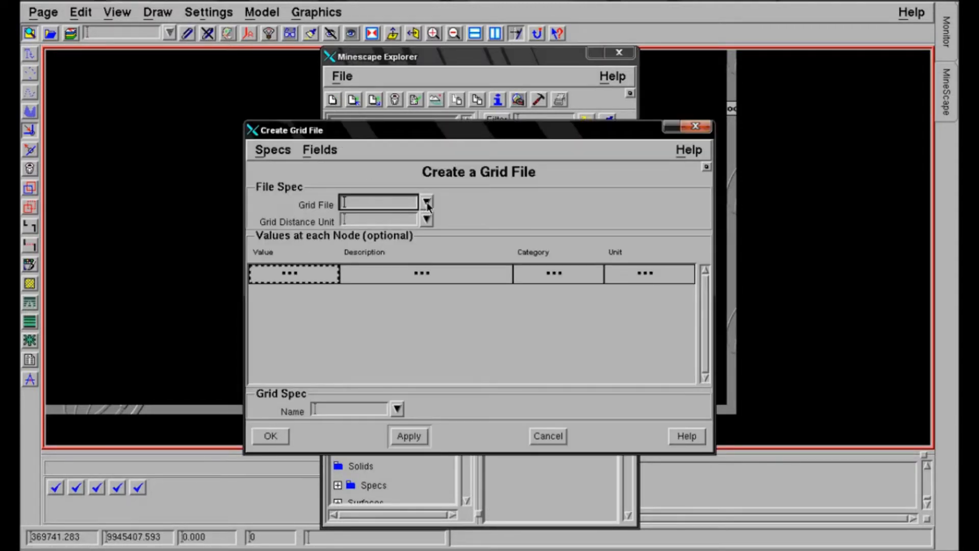
{"action": "left_click", "coordinate": [409, 204]}
{"action": "type", "text": "topo_orig"}
{"action": "key", "text": "Tab"}
{"action": "left_click", "coordinate": [427, 220]}
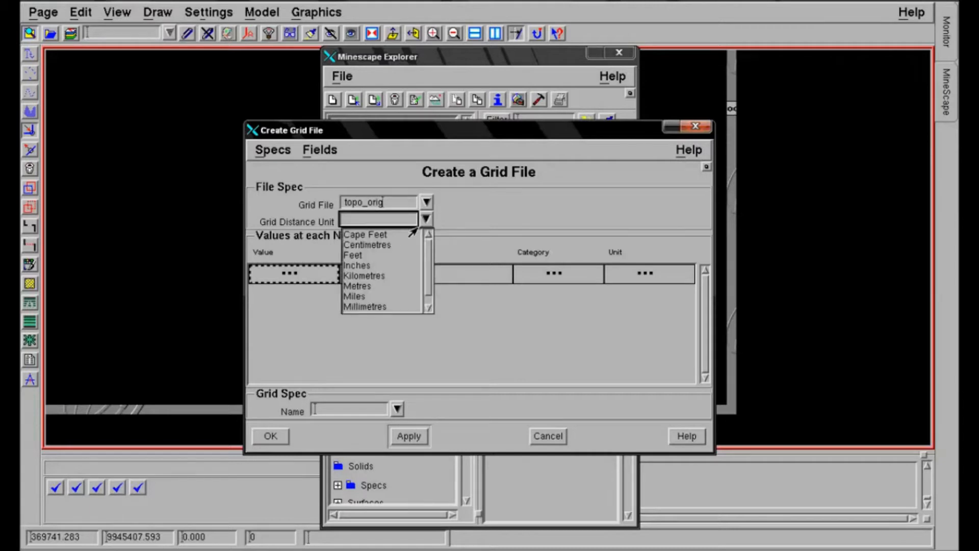
{"action": "left_click", "coordinate": [357, 286]}
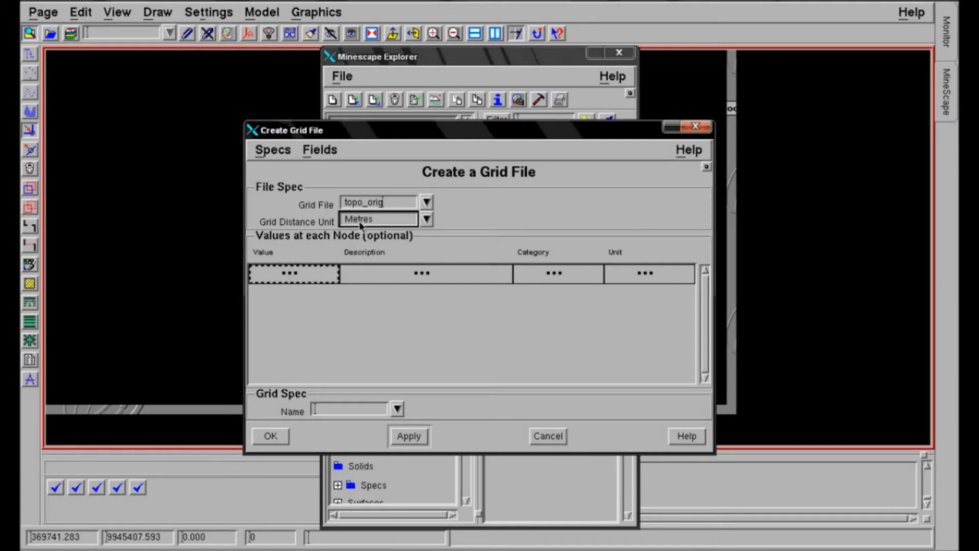
Step: Add the node value "Topo_orig", assign "grid_spec" as the grid spec, and create the grid file
{"action": "left_click", "coordinate": [307, 270]}
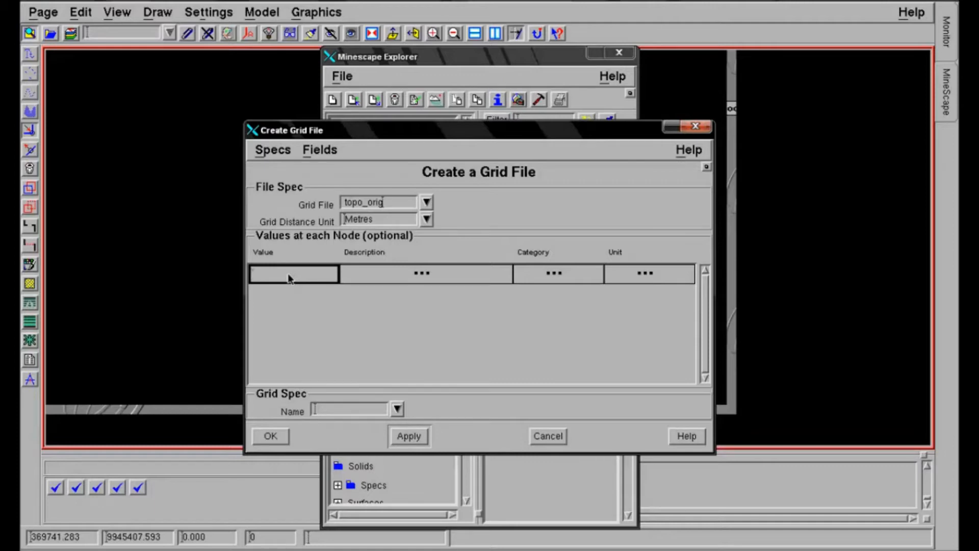
{"action": "type", "text": "Topo"}
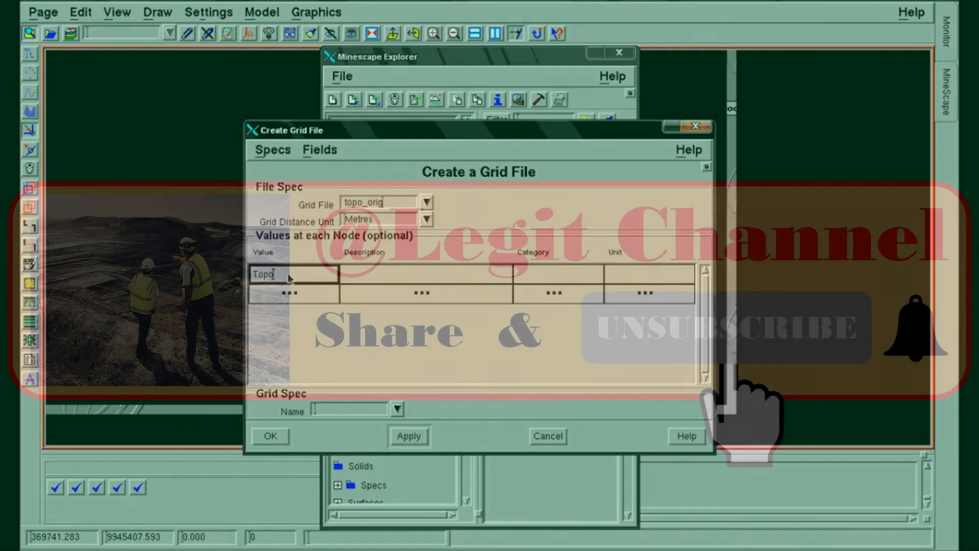
{"action": "type", "text": "_or"}
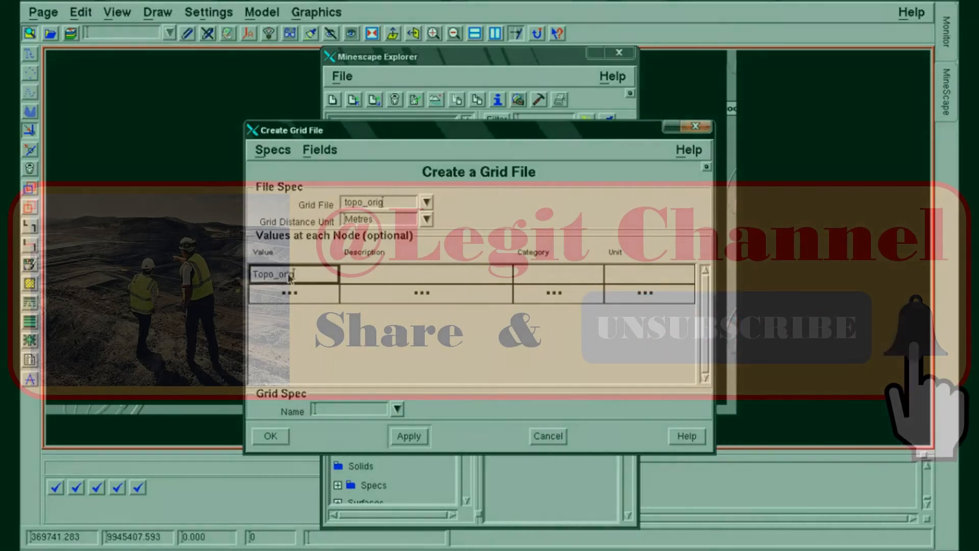
{"action": "type", "text": "ig"}
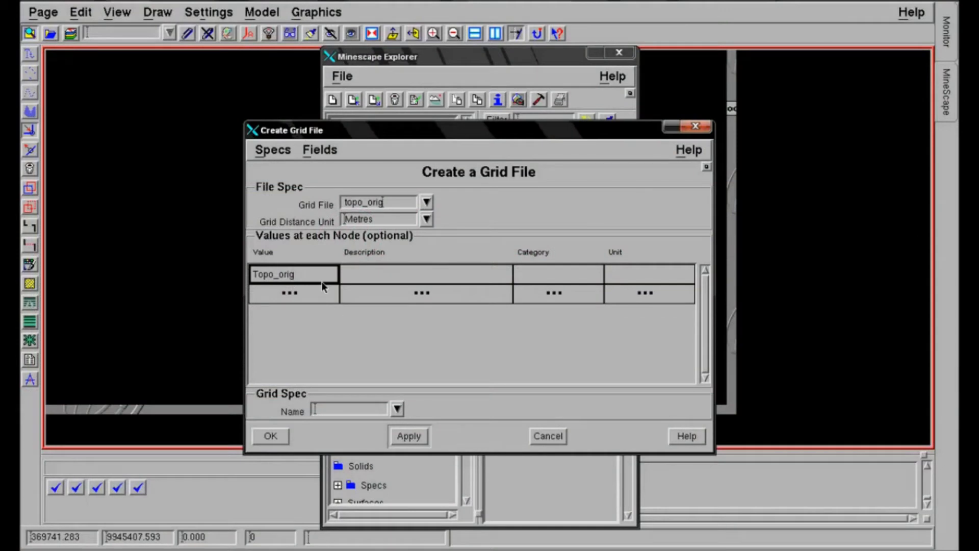
{"action": "left_click", "coordinate": [397, 410]}
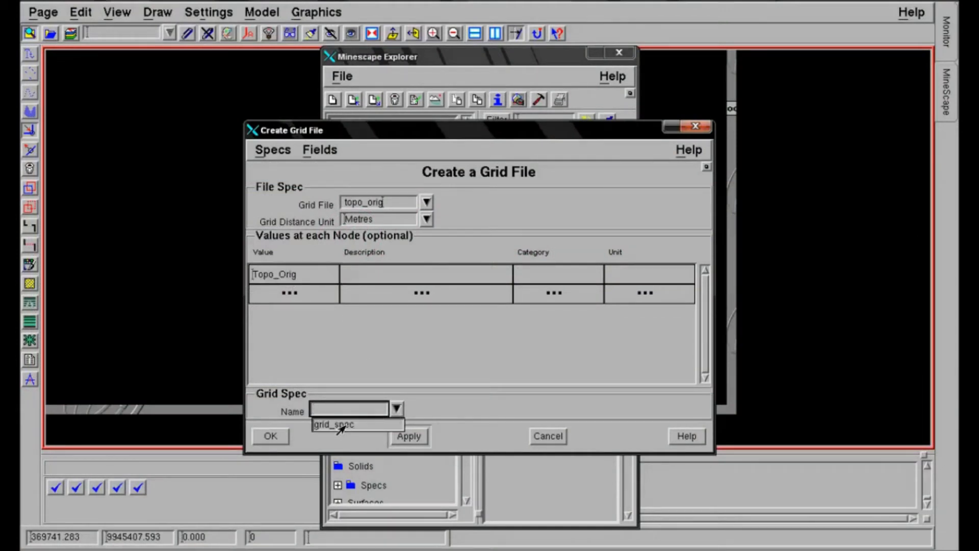
{"action": "left_click", "coordinate": [340, 425]}
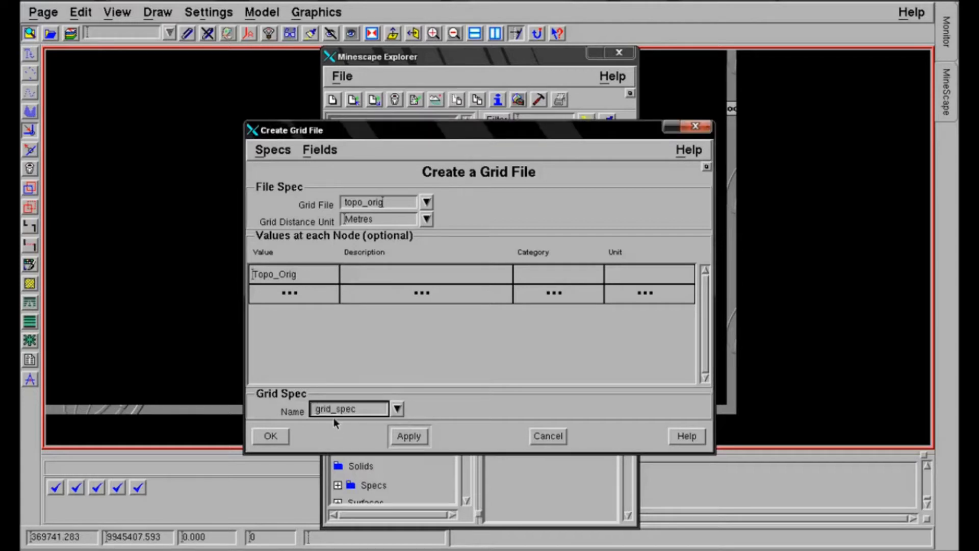
{"action": "left_click", "coordinate": [276, 442]}
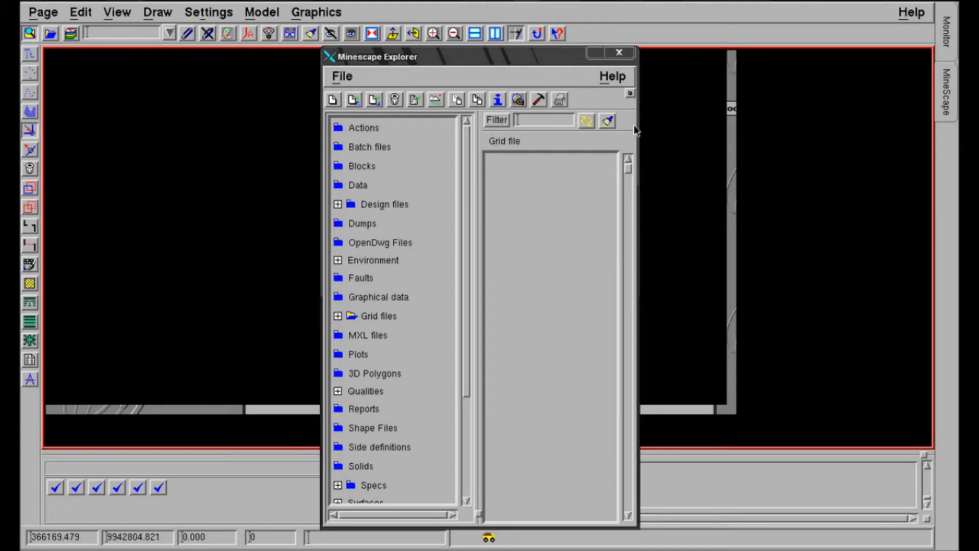
{"action": "left_click", "coordinate": [631, 94]}
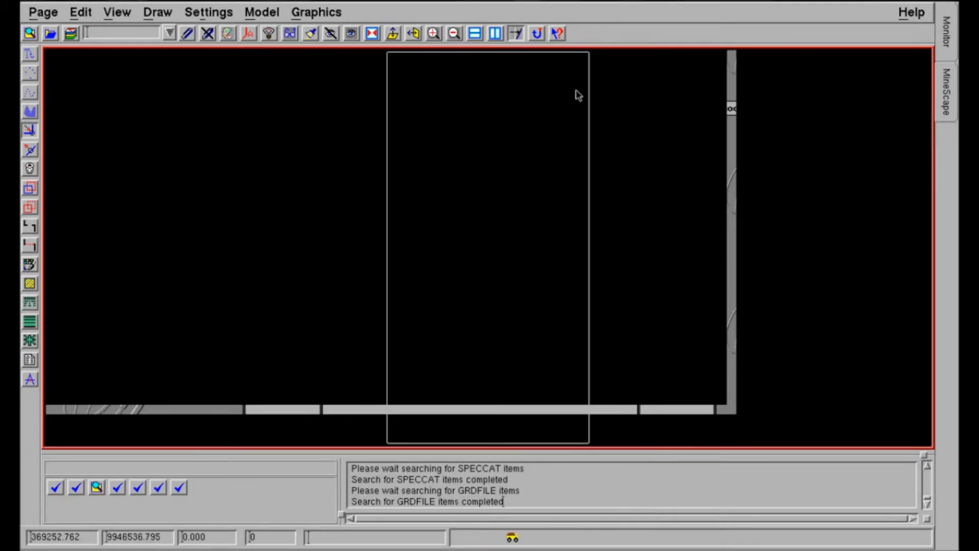
Step: Detach the SHEET reference from the page
{"action": "left_click", "coordinate": [208, 33]}
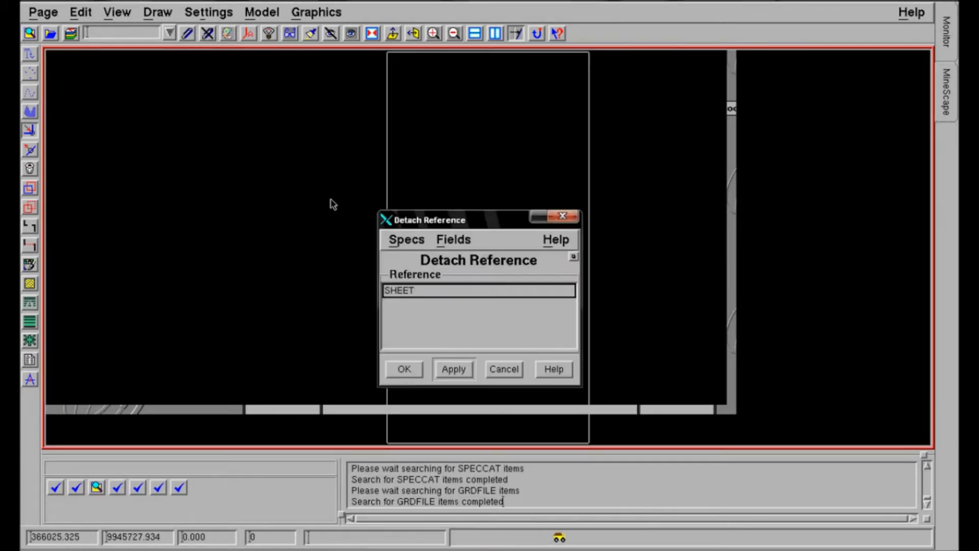
{"action": "left_click", "coordinate": [402, 293]}
{"action": "left_click", "coordinate": [404, 368]}
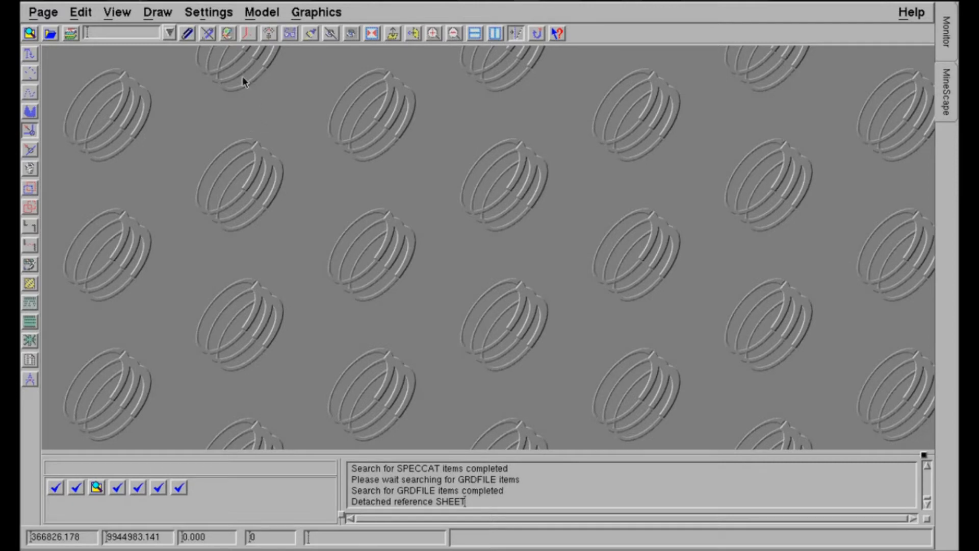
Step: Start updating a grid value by gridding triangles, using the Topo_Tri layer of the triangle file as input
{"action": "left_click", "coordinate": [266, 17]}
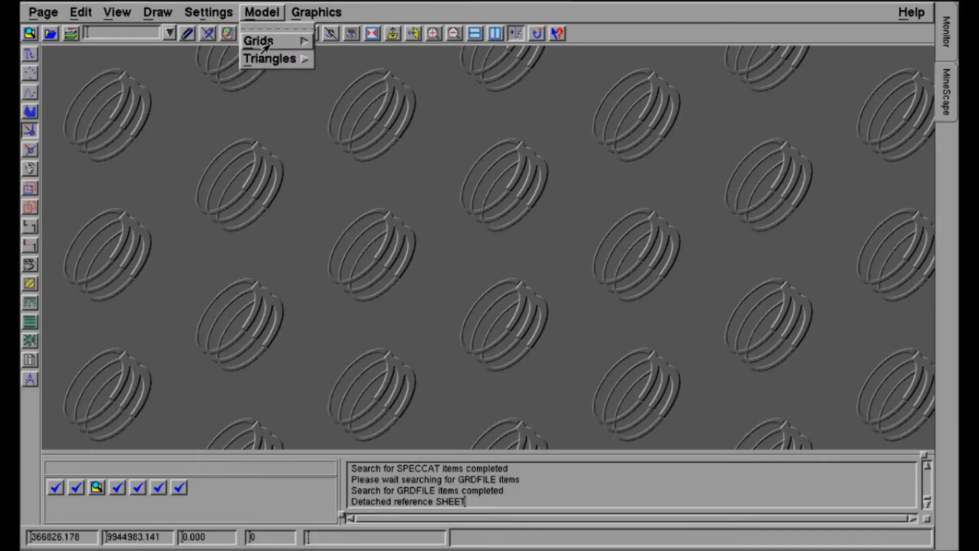
{"action": "mouse_move", "coordinate": [265, 45]}
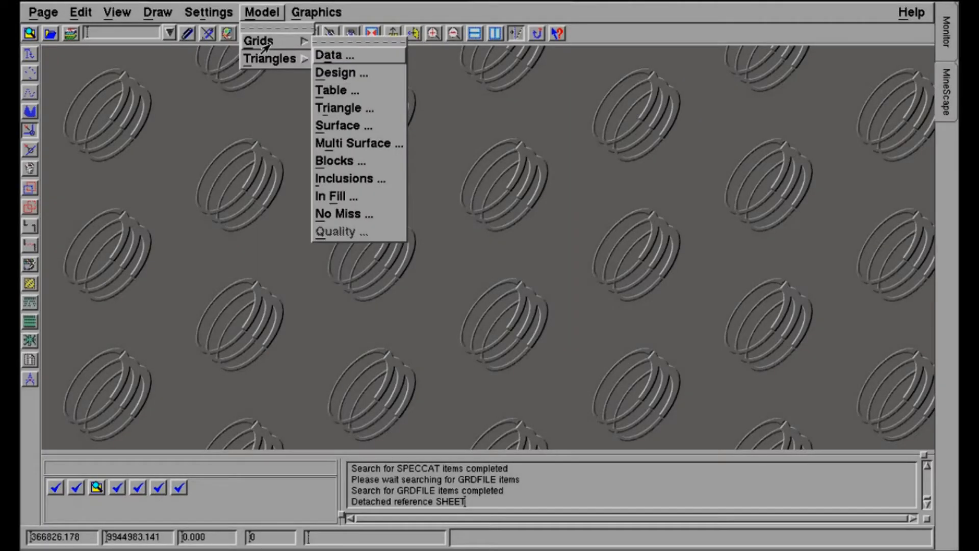
{"action": "left_click", "coordinate": [338, 110]}
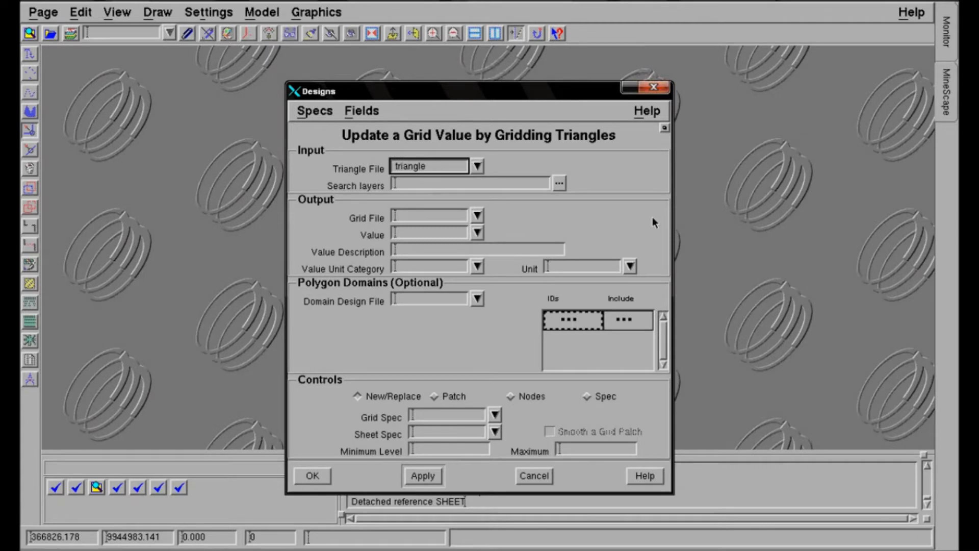
{"action": "left_click", "coordinate": [560, 184]}
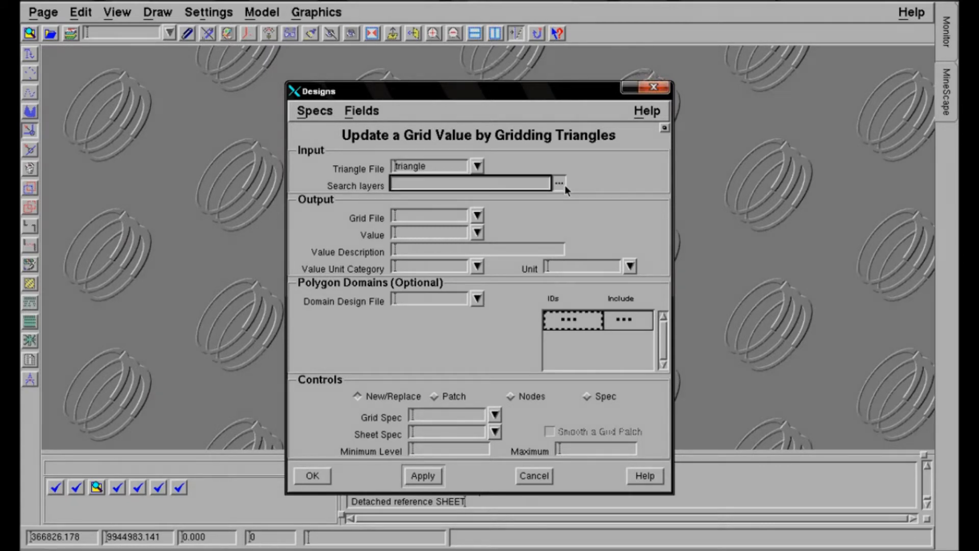
{"action": "left_click", "coordinate": [392, 218]}
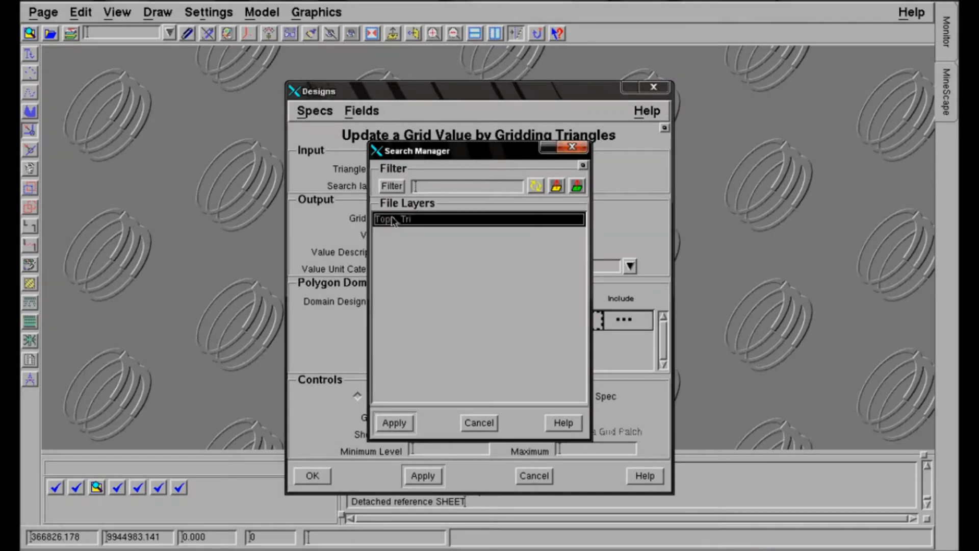
{"action": "left_click", "coordinate": [398, 423]}
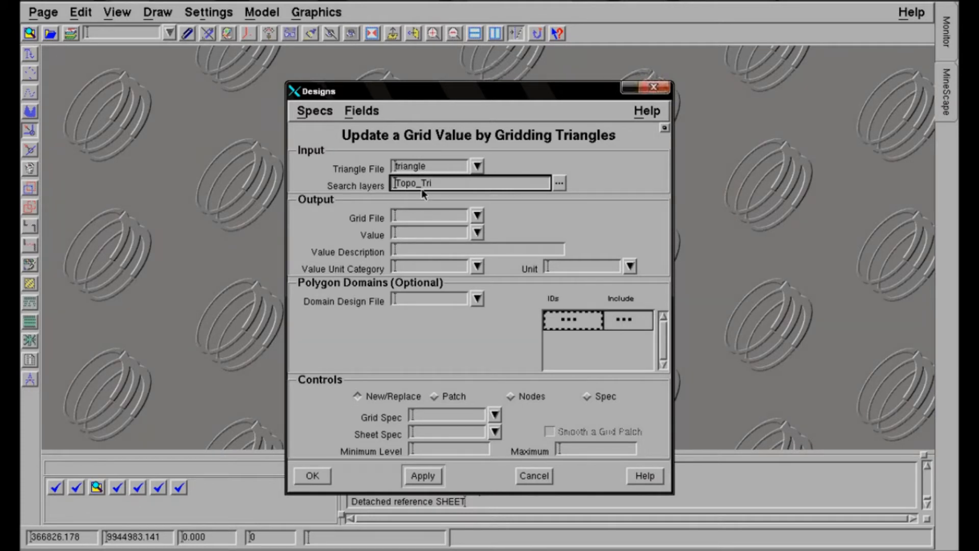
Step: Set the gridding output to the topo_orig grid file and its Topo_Orig value
{"action": "left_click", "coordinate": [477, 215]}
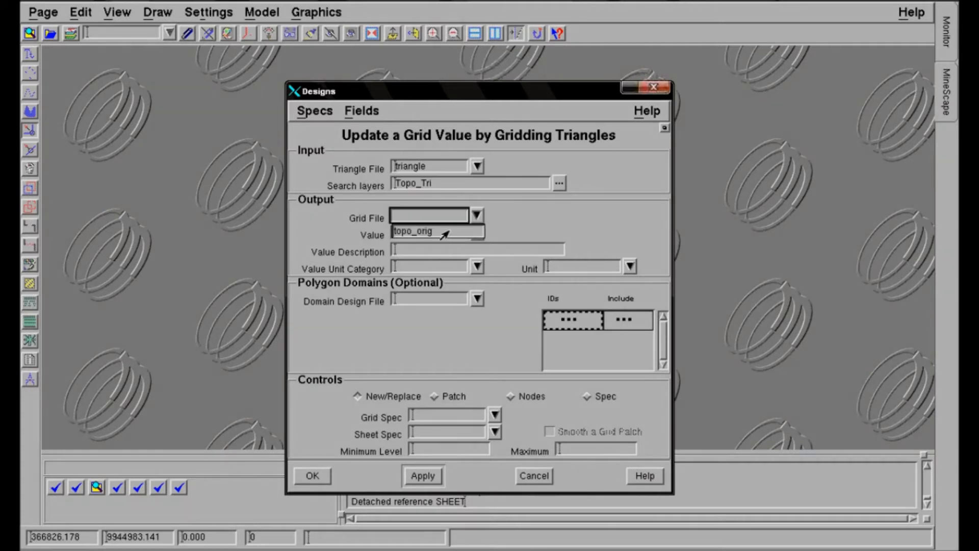
{"action": "left_click", "coordinate": [444, 232]}
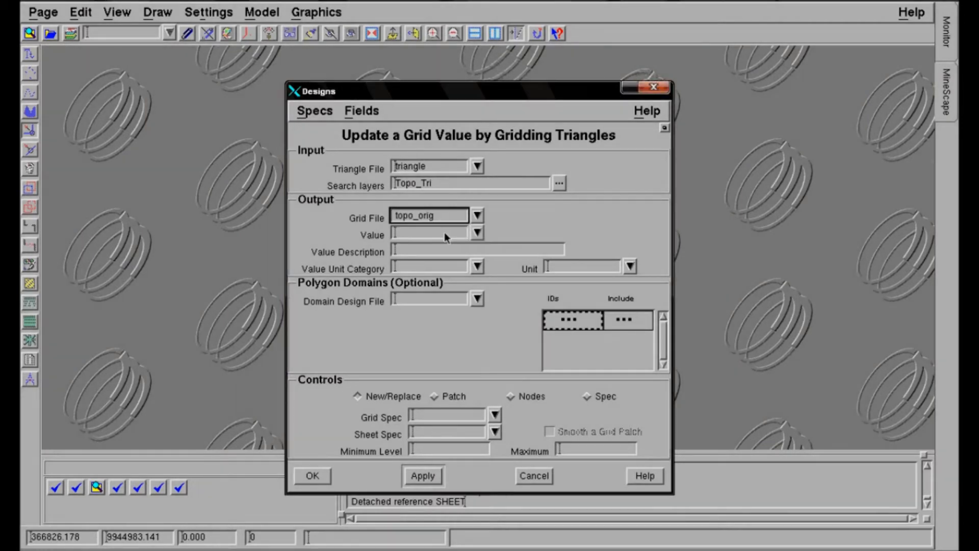
{"action": "left_click", "coordinate": [478, 232]}
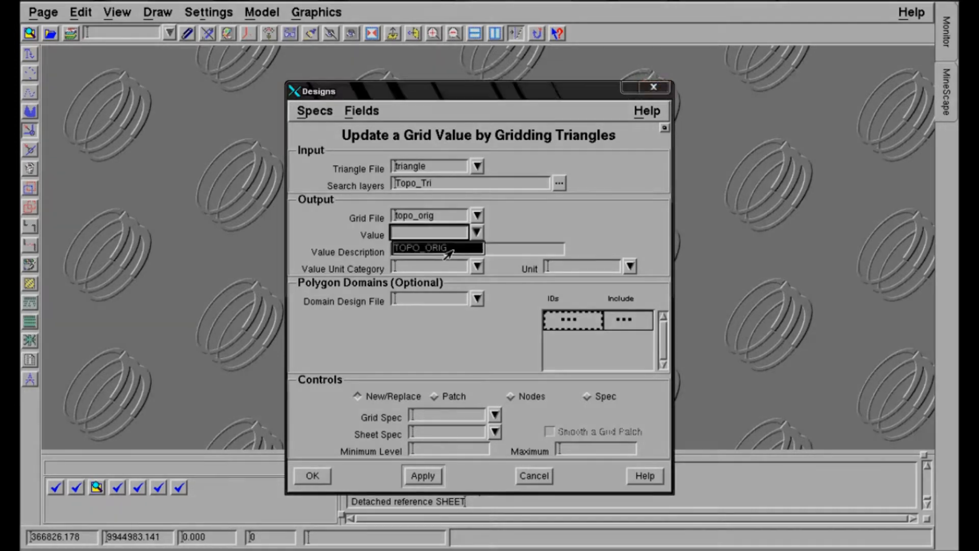
{"action": "left_click", "coordinate": [448, 250]}
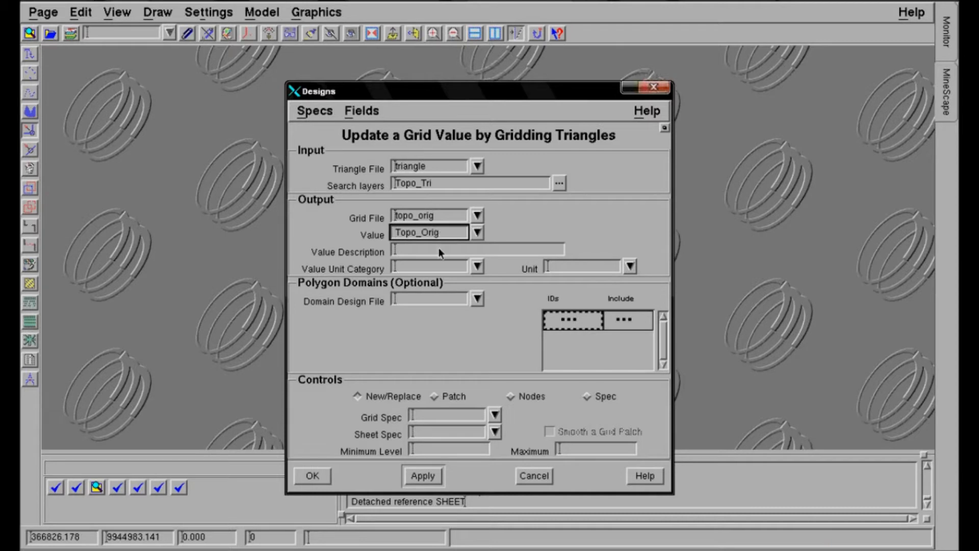
Step: Set the output value's unit category to depth and its unit to Metres
{"action": "left_click", "coordinate": [476, 266]}
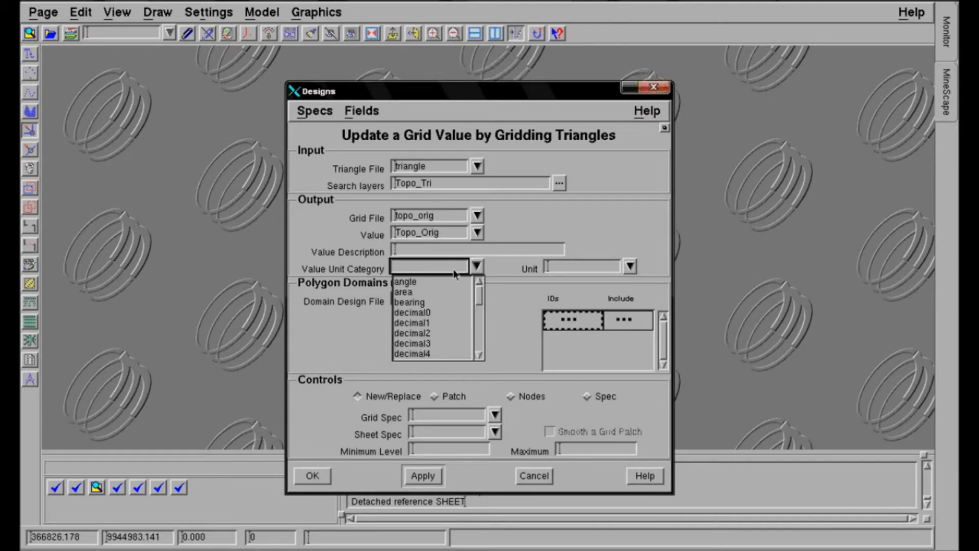
{"action": "left_click_drag", "start_coordinate": [479, 296], "coordinate": [476, 329]}
{"action": "left_click", "coordinate": [414, 301]}
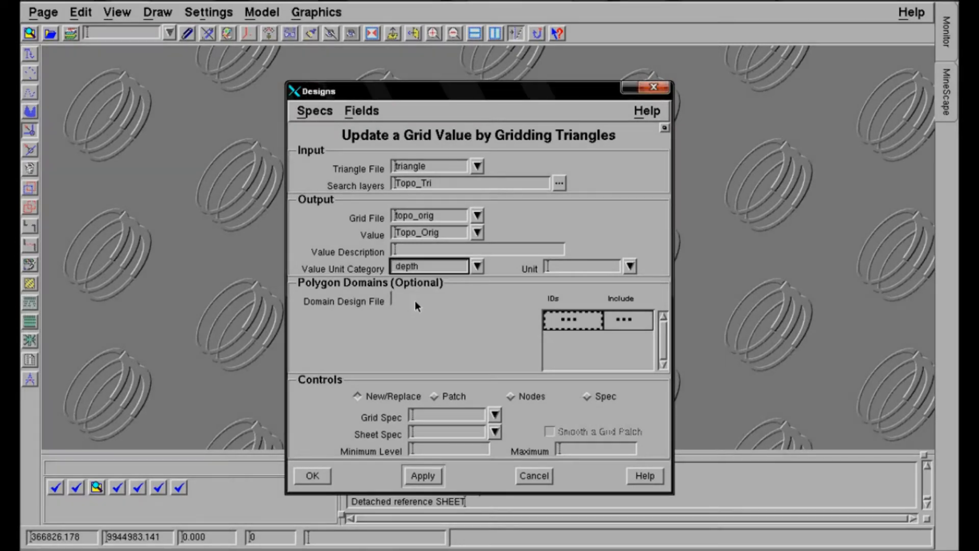
{"action": "left_click", "coordinate": [629, 266]}
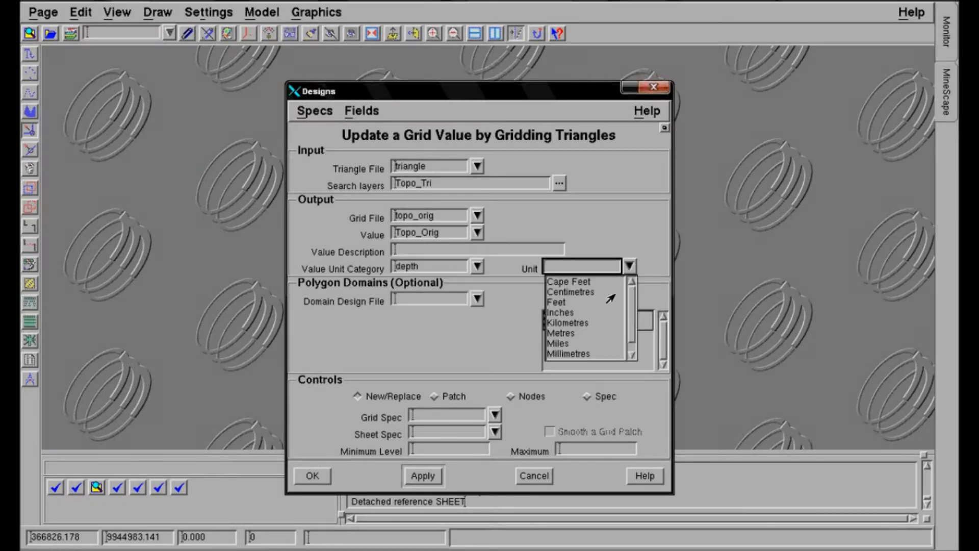
{"action": "left_click", "coordinate": [559, 334]}
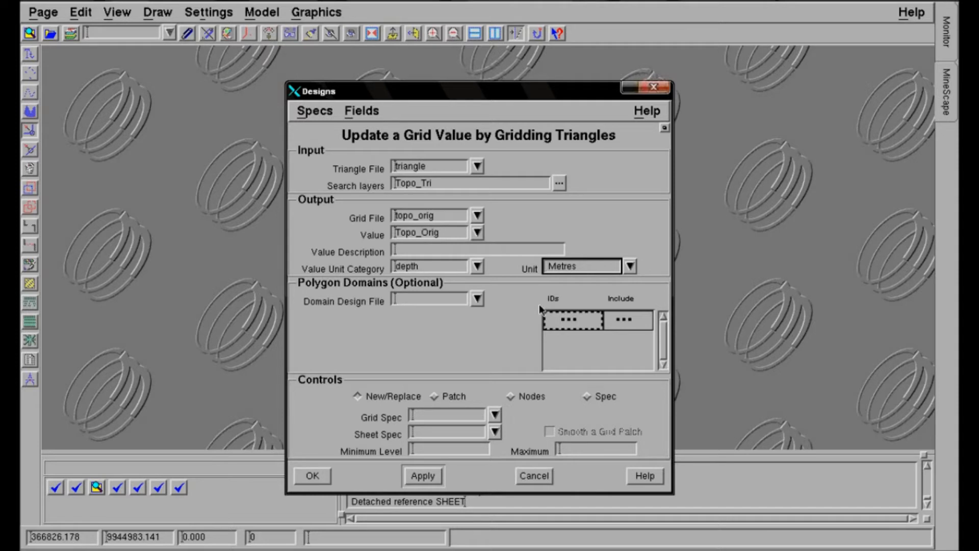
Step: Assign grid_spec as the grid spec and sheet as the sheet spec, and run the triangle gridding
{"action": "left_click", "coordinate": [495, 416]}
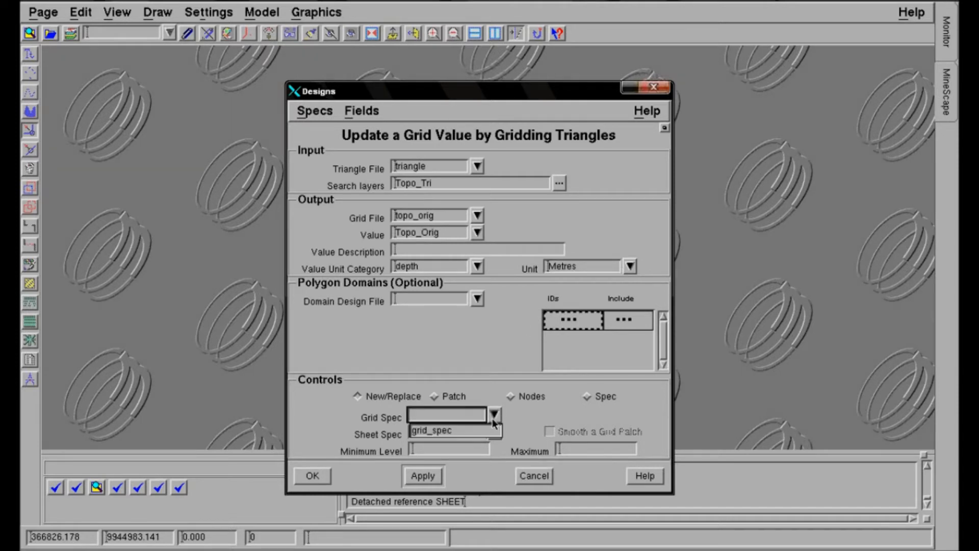
{"action": "left_click", "coordinate": [460, 434]}
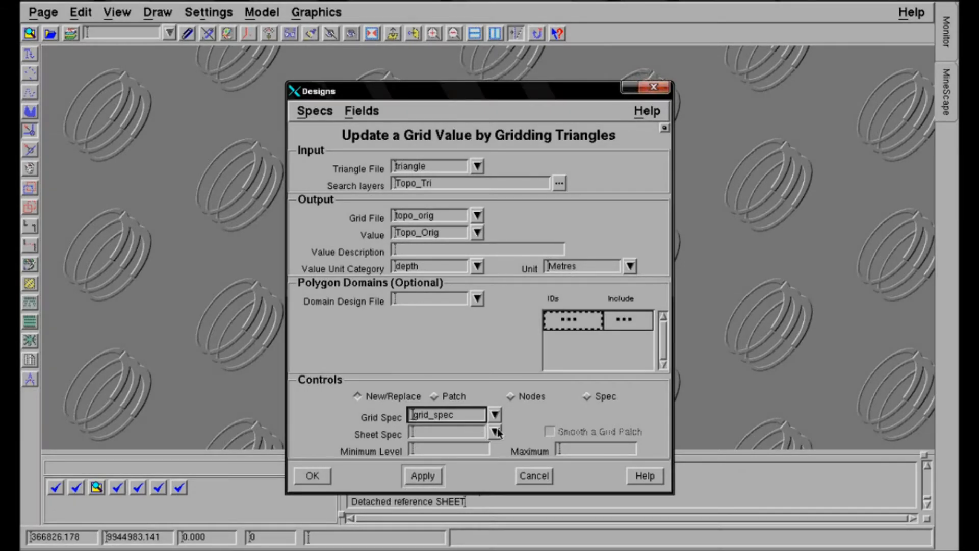
{"action": "left_click", "coordinate": [495, 432]}
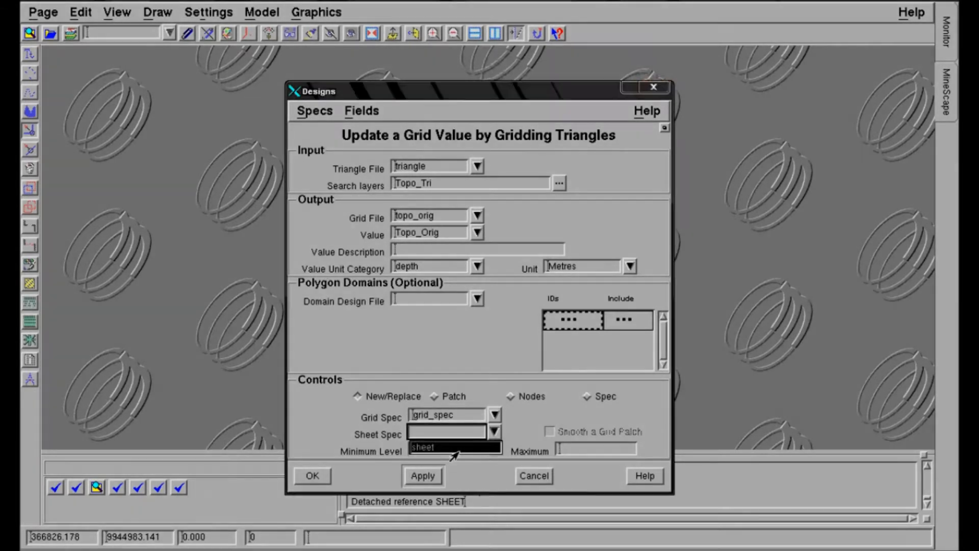
{"action": "left_click", "coordinate": [454, 448]}
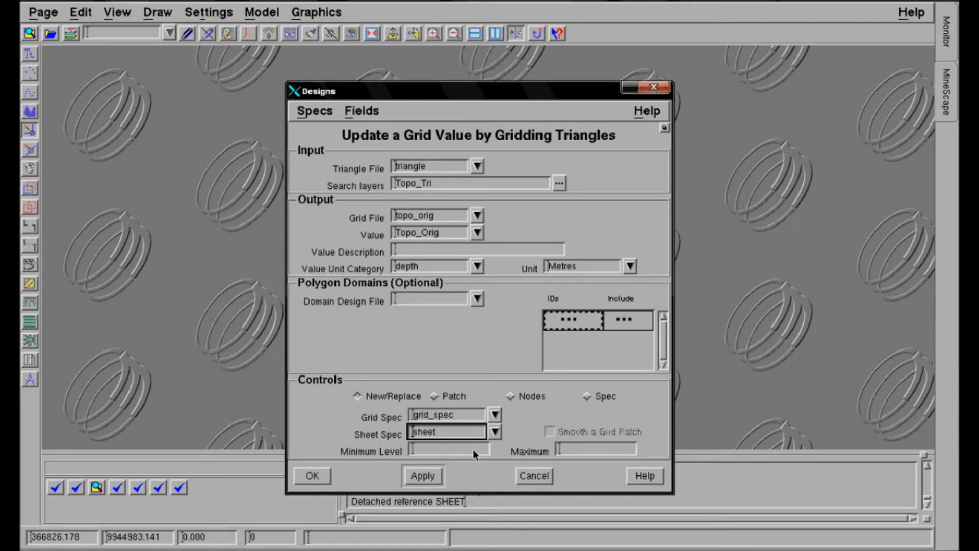
{"action": "left_click", "coordinate": [324, 484]}
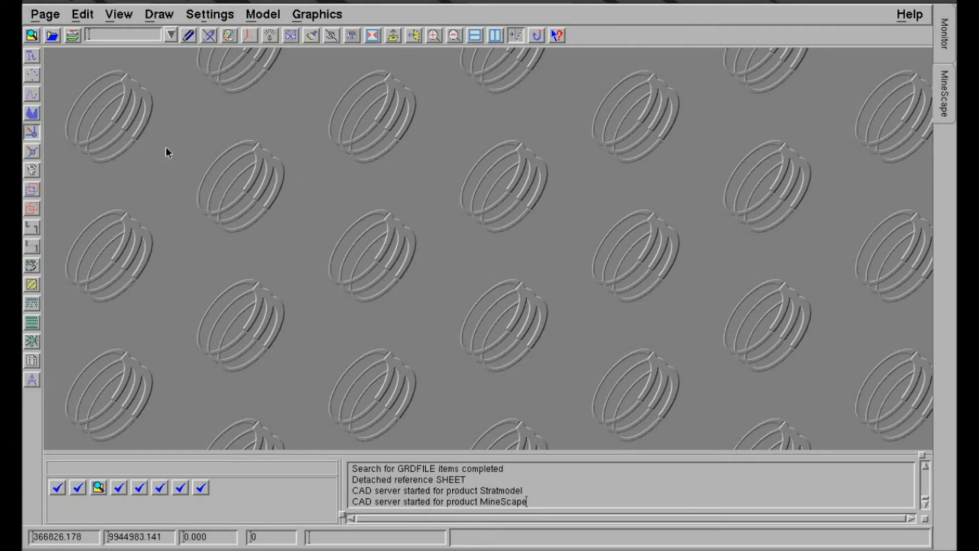
Step: Change the active product from MineScape to Stratmodel
{"action": "left_click", "coordinate": [44, 15]}
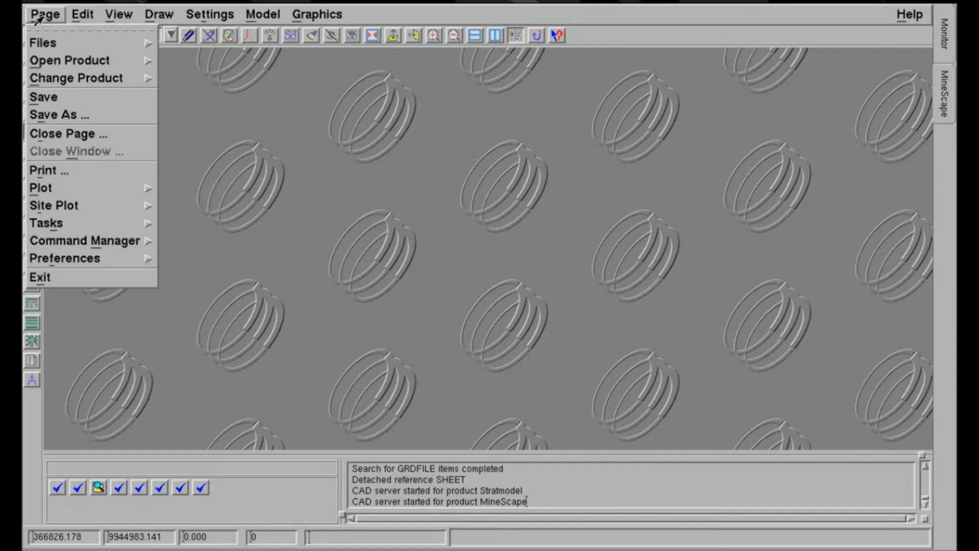
{"action": "mouse_move", "coordinate": [59, 80]}
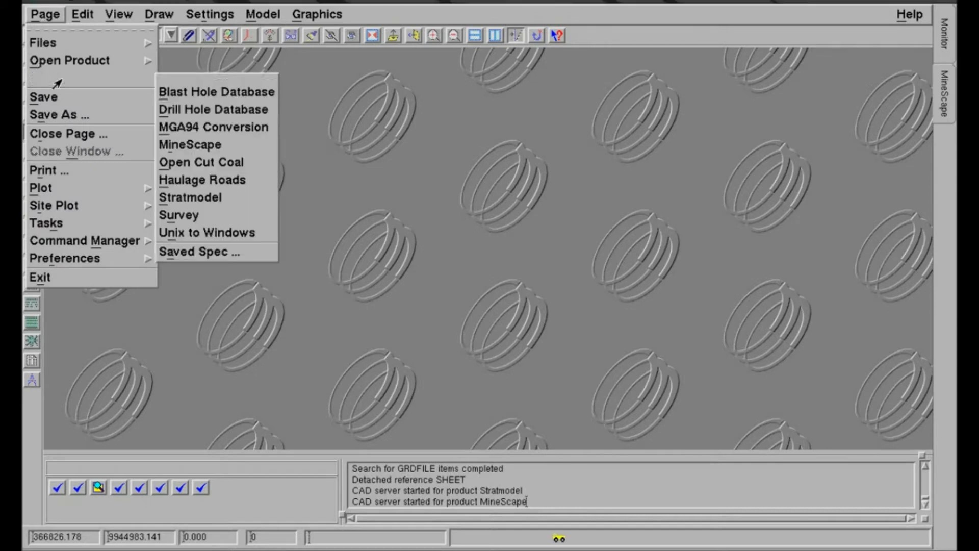
{"action": "left_click", "coordinate": [189, 198]}
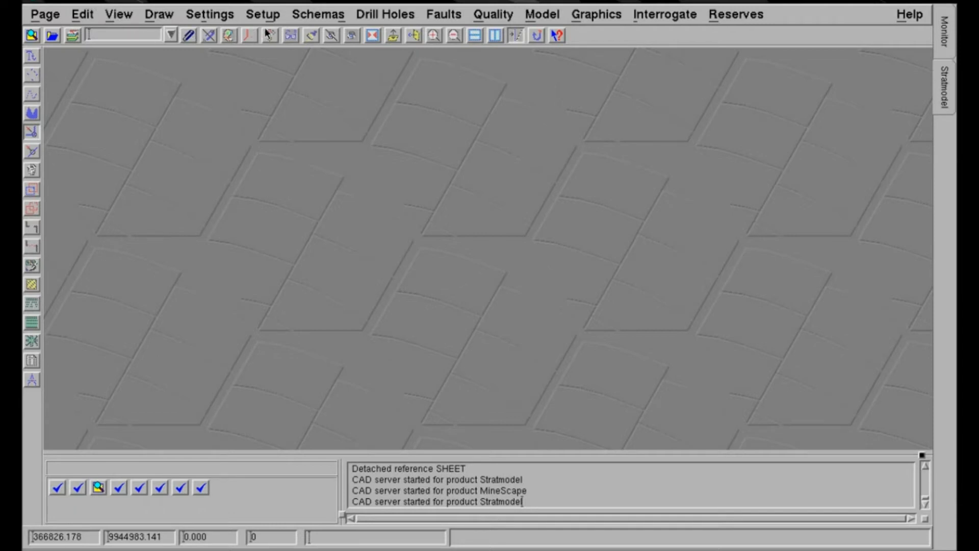
Step: Start creating a new schema and name it "S_Batchs"
{"action": "left_click", "coordinate": [315, 19]}
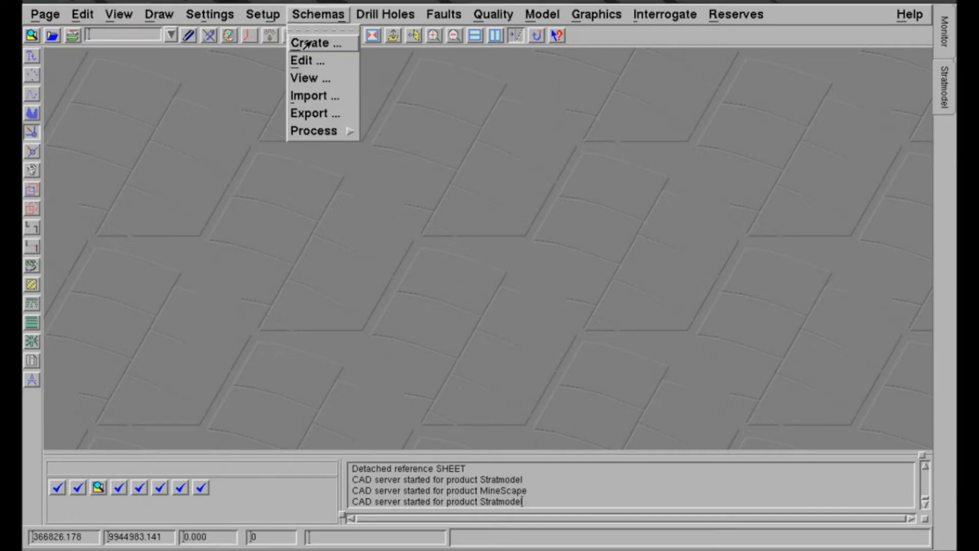
{"action": "left_click", "coordinate": [309, 44]}
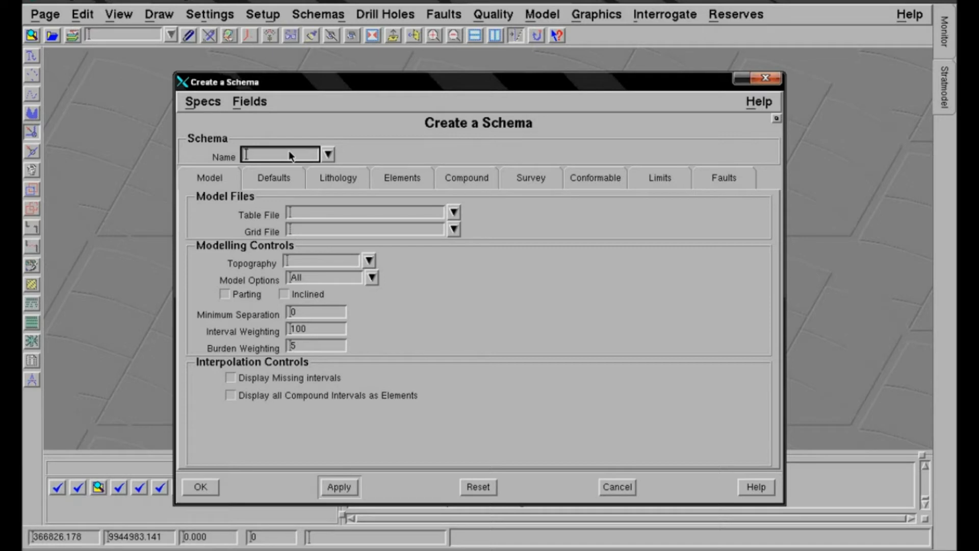
{"action": "type", "text": "S"}
{"action": "key", "text": "BackSpace"}
{"action": "type", "text": "s"}
Step: Set both the table file and the grid file of the schema's model to "s_batchs"
{"action": "left_click", "coordinate": [420, 215]}
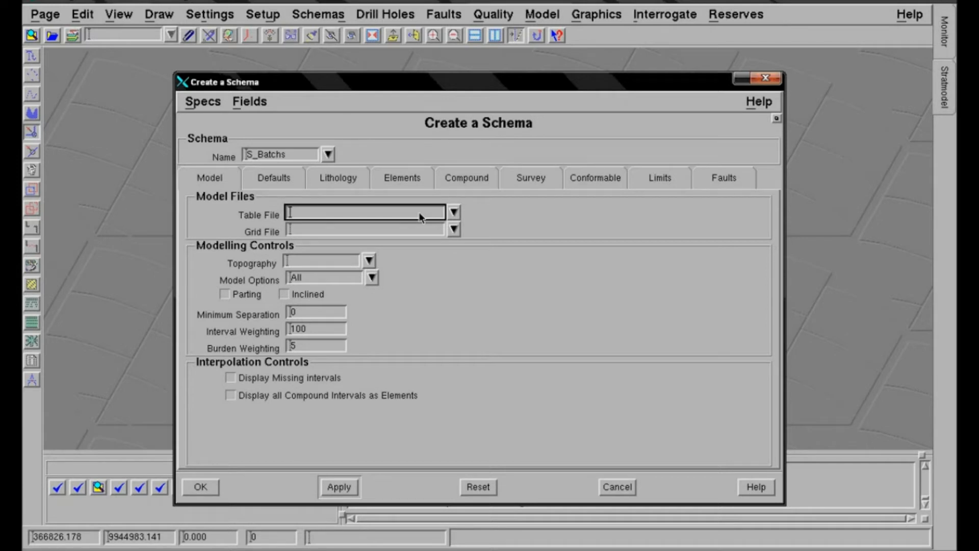
{"action": "type", "text": "s_batchs"}
{"action": "left_click", "coordinate": [391, 227]}
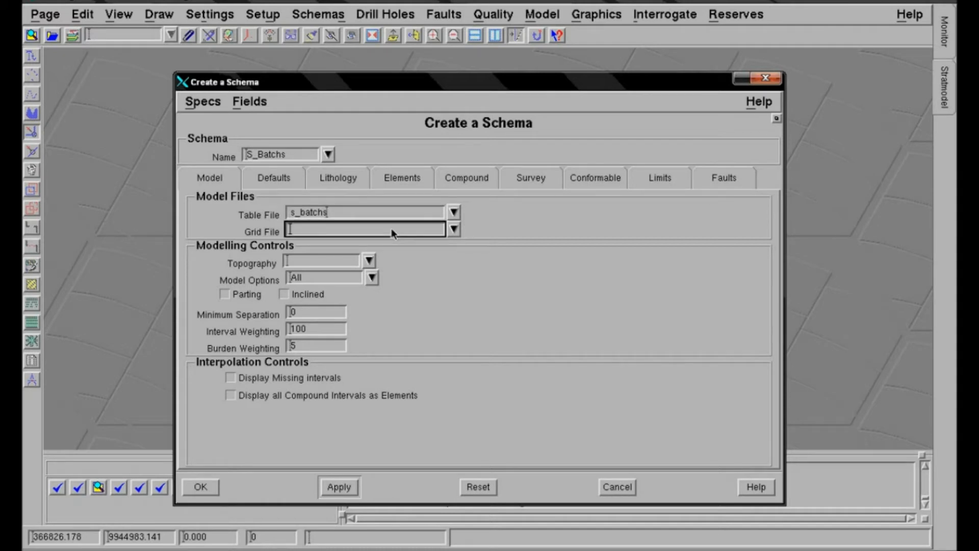
{"action": "type", "text": "s_batchs"}
Step: Choose Topo_Orig as the schema's topography and turn on the Parting option in the modelling controls
{"action": "left_click", "coordinate": [369, 261]}
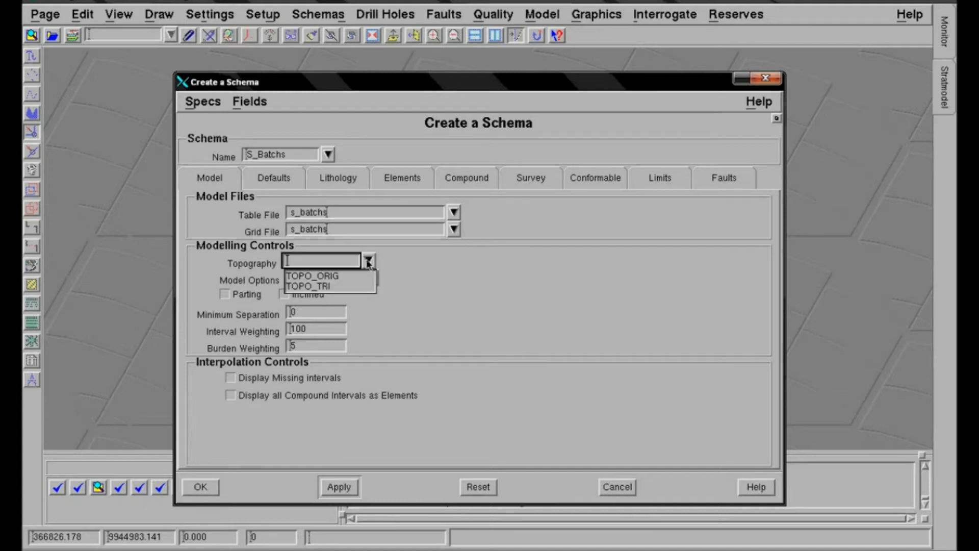
{"action": "left_click", "coordinate": [327, 277]}
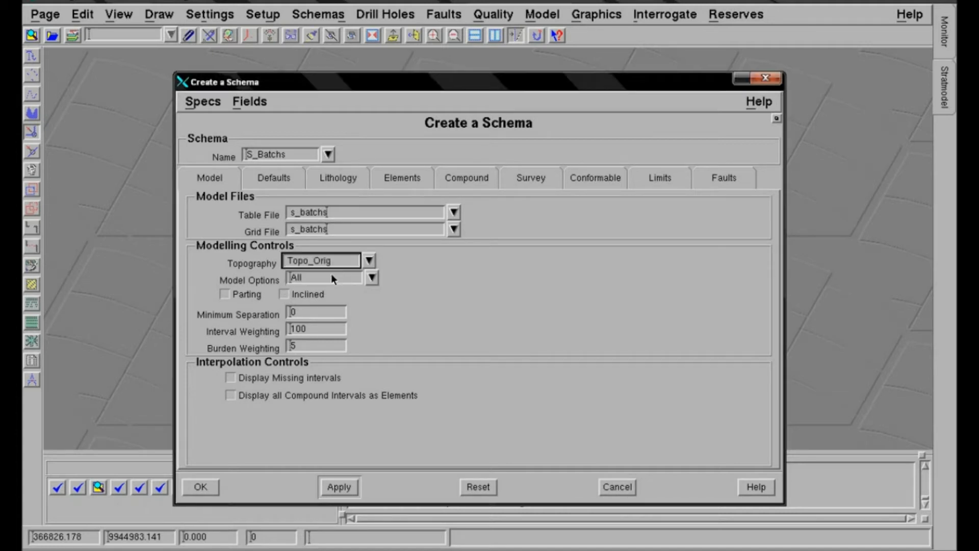
{"action": "left_click", "coordinate": [226, 295]}
Step: Choose Planar as the thickness interpolator in the schema's interpolation defaults
{"action": "left_click", "coordinate": [290, 181]}
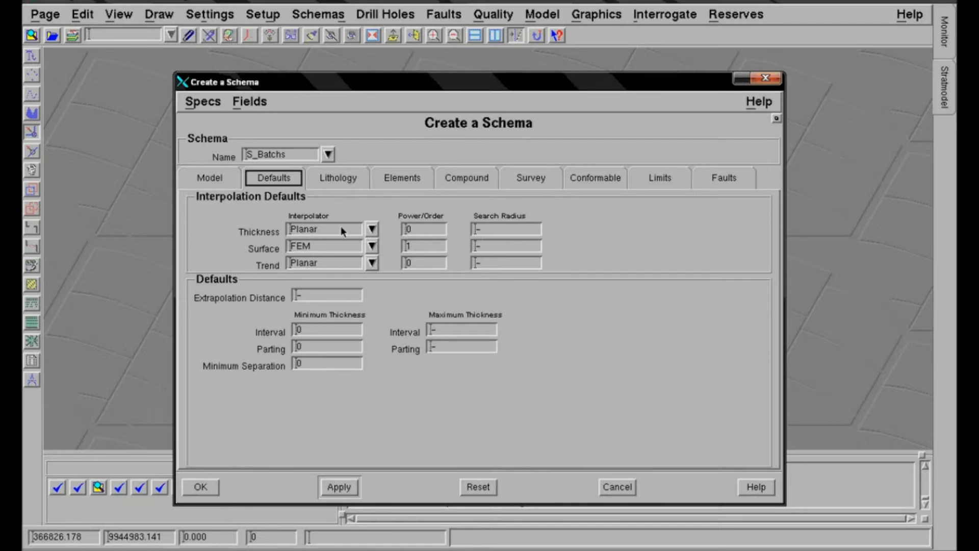
{"action": "left_click", "coordinate": [373, 230]}
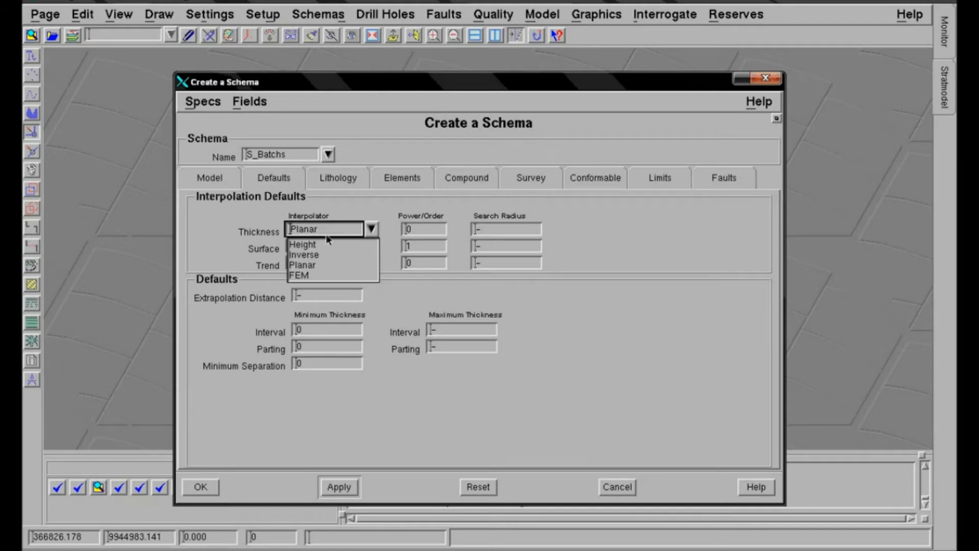
{"action": "left_click", "coordinate": [302, 265]}
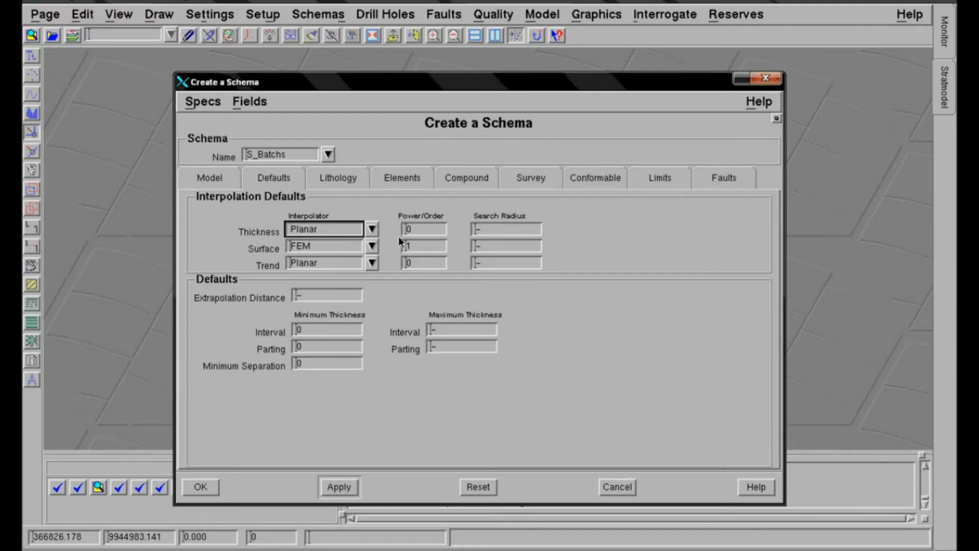
Step: Set the default search radius to 2000 for the thickness, surface and trend interpolators
{"action": "left_click", "coordinate": [495, 229]}
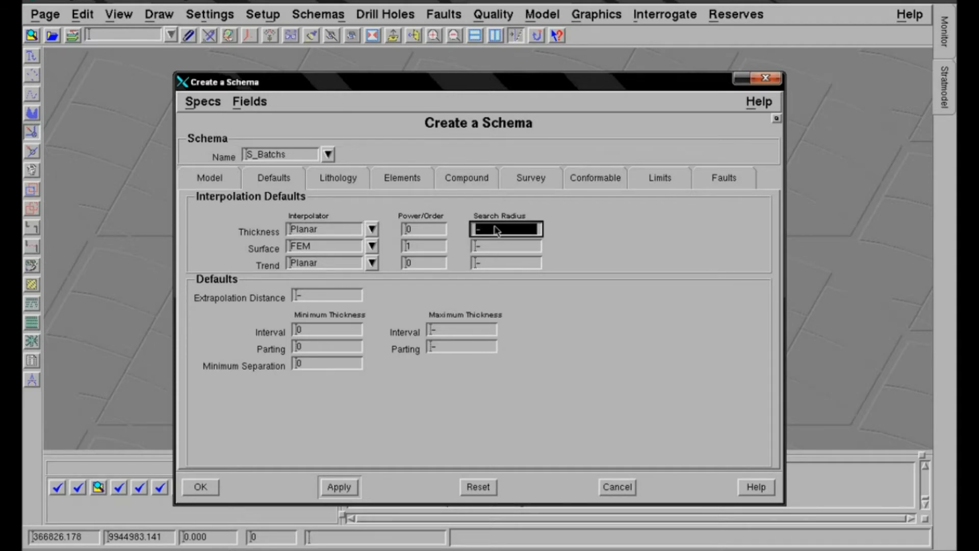
{"action": "type", "text": "2000"}
{"action": "left_click", "coordinate": [502, 247]}
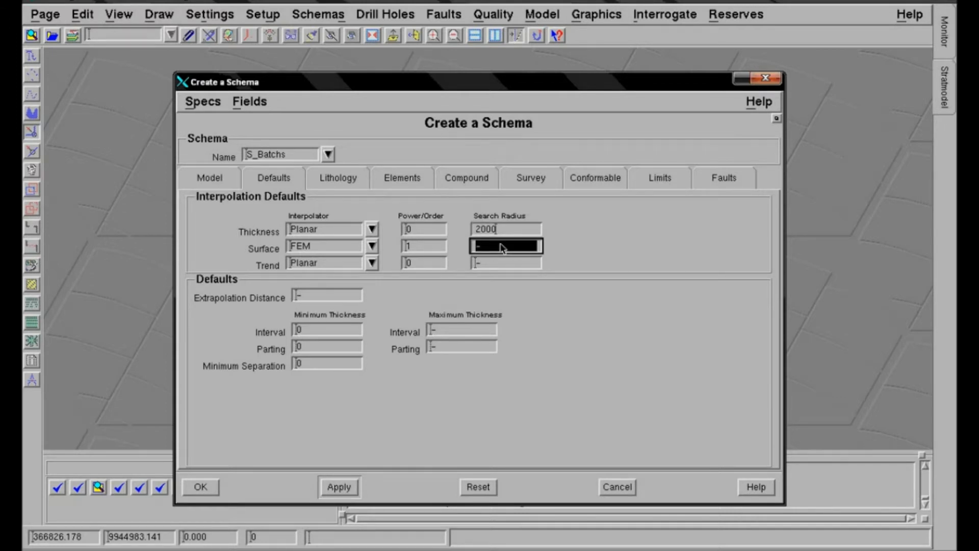
{"action": "type", "text": "2000"}
{"action": "left_click", "coordinate": [507, 264]}
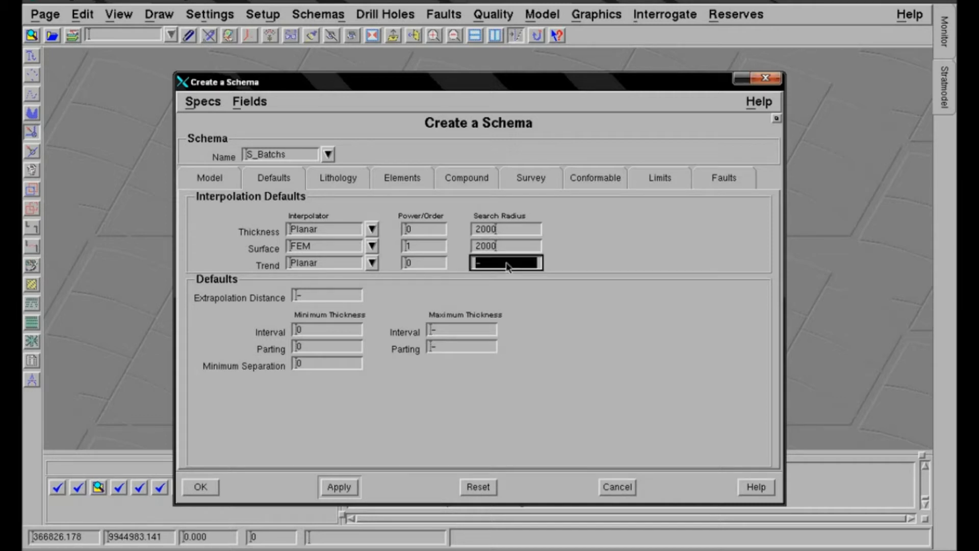
{"action": "type", "text": "2000"}
Step: Set the schema's default extrapolation distance to 2000 and the minimum interval thickness to 0.5
{"action": "left_click", "coordinate": [315, 295]}
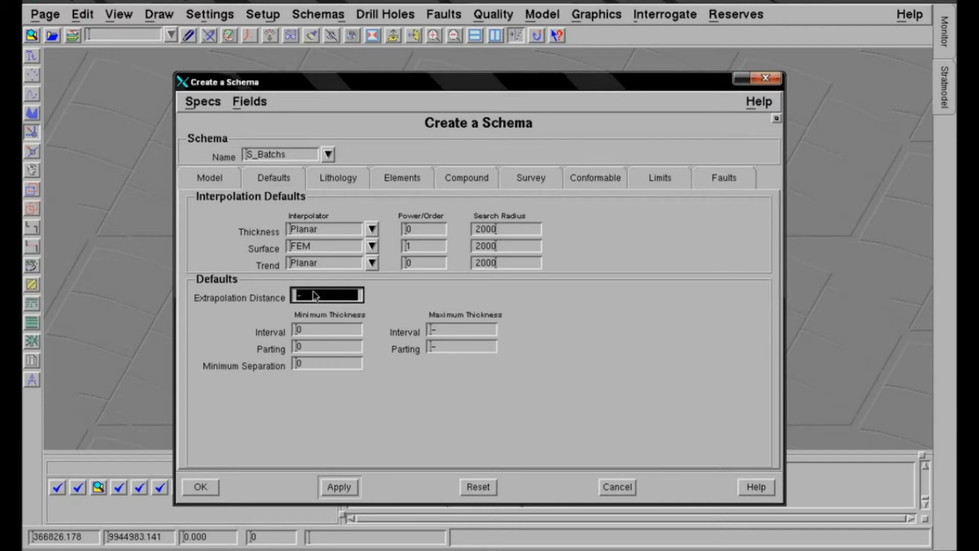
{"action": "type", "text": "2000"}
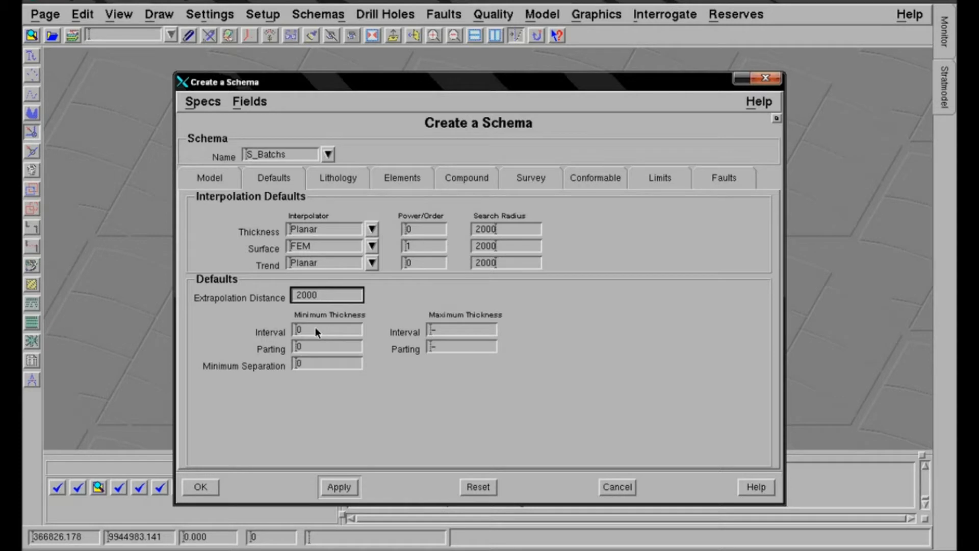
{"action": "key", "text": "Tab"}
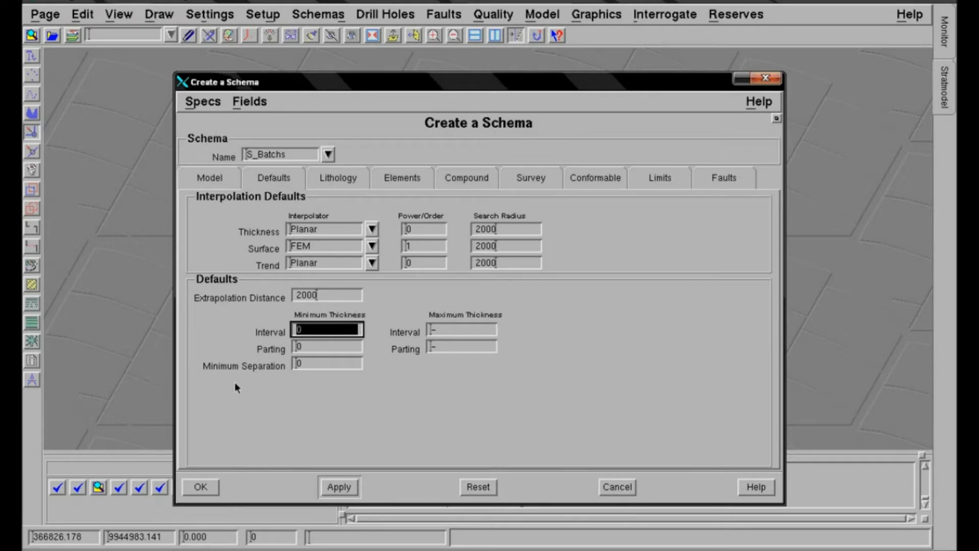
{"action": "left_click", "coordinate": [311, 332]}
{"action": "type", "text": ".5"}
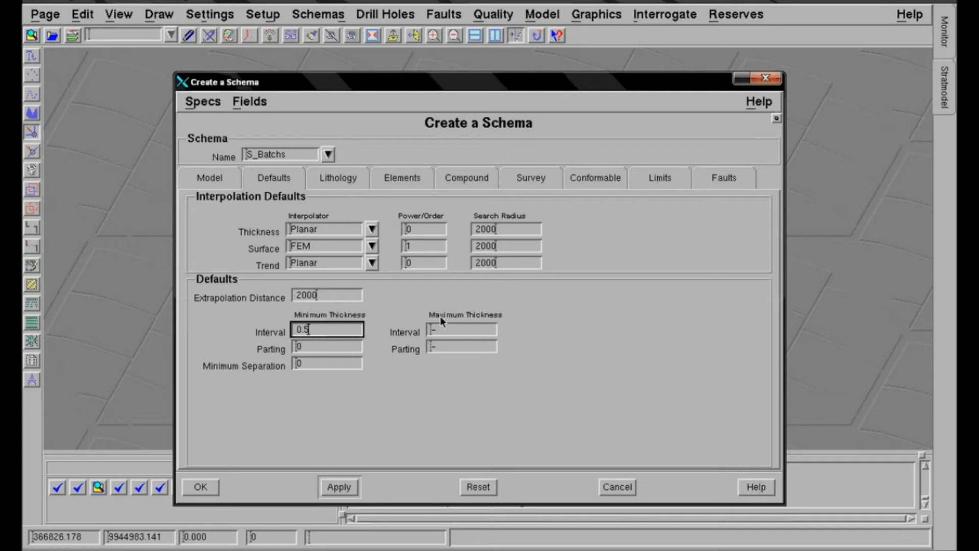
Step: Set the default parting thickness to a minimum of 0.2 and a maximum of 1, with a minimum separation of 0
{"action": "left_click", "coordinate": [310, 347]}
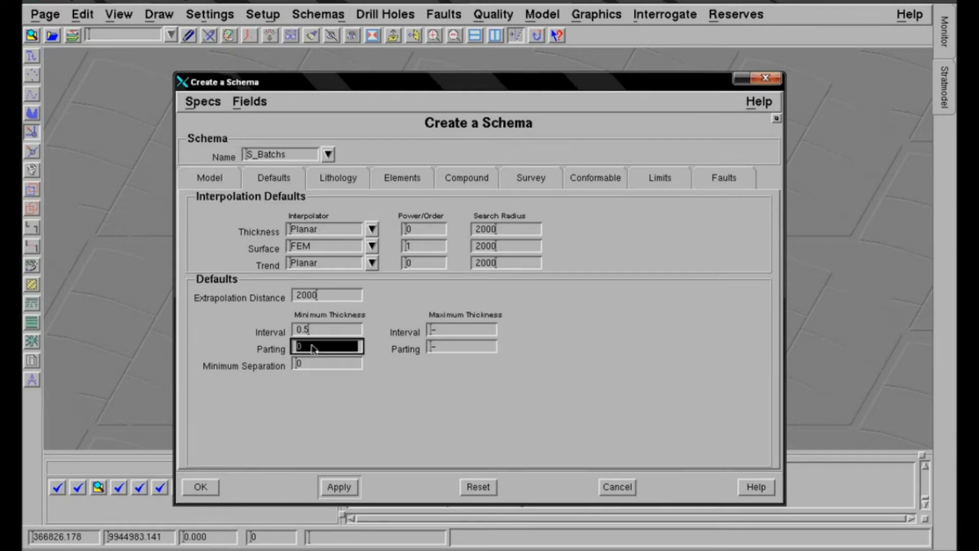
{"action": "type", "text": "0.2"}
{"action": "left_click", "coordinate": [441, 349]}
{"action": "type", "text": "1"}
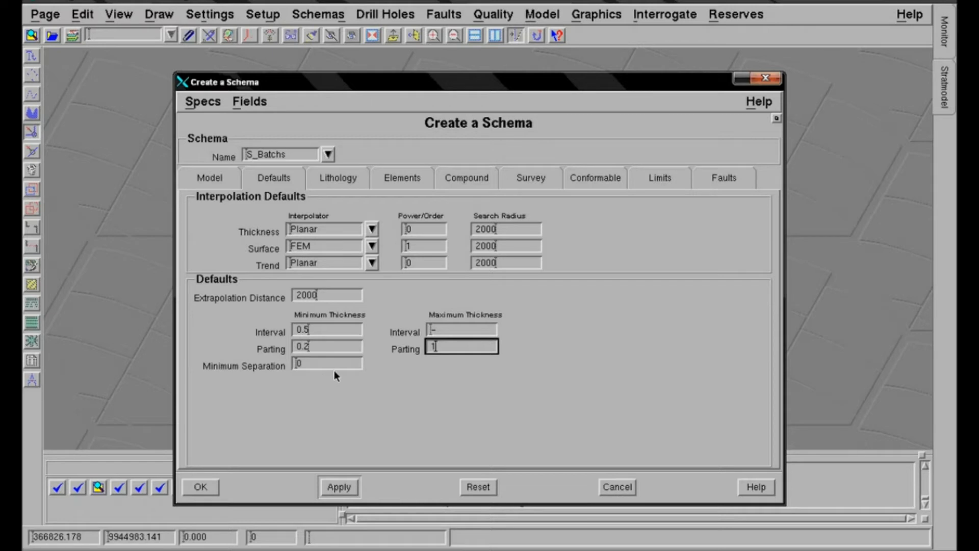
{"action": "left_click", "coordinate": [317, 361]}
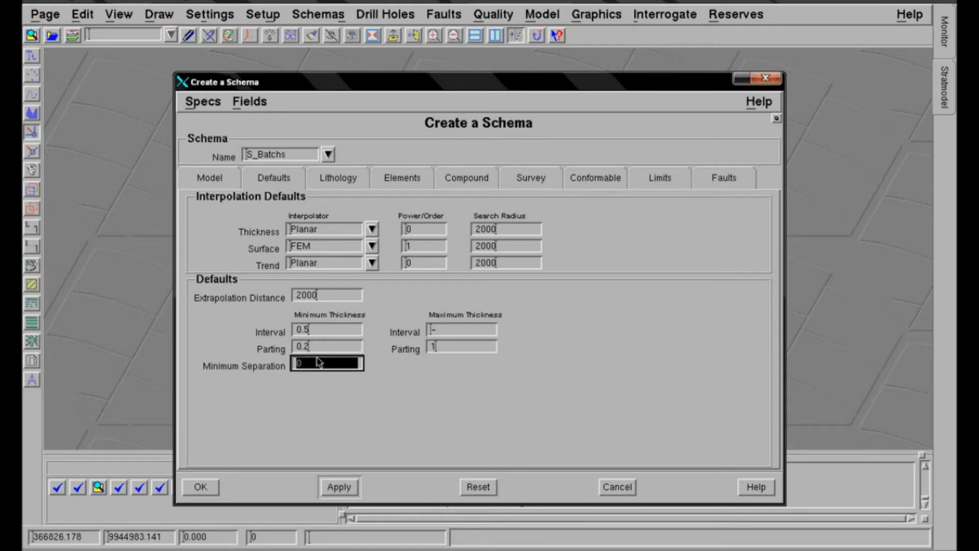
{"action": "type", "text": "0"}
Step: Add "co" as a lithology code in the schema
{"action": "left_click", "coordinate": [339, 177]}
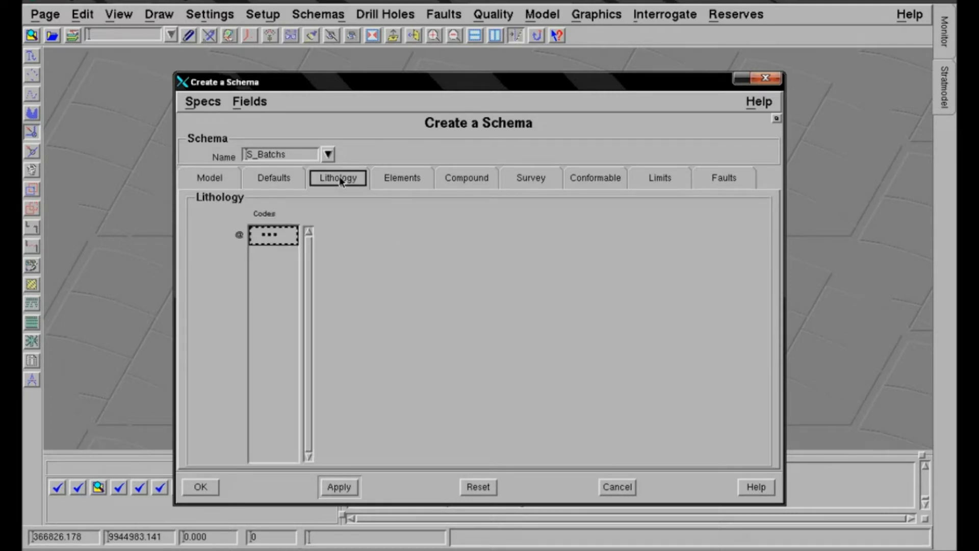
{"action": "left_click", "coordinate": [282, 236]}
{"action": "type", "text": "co"}
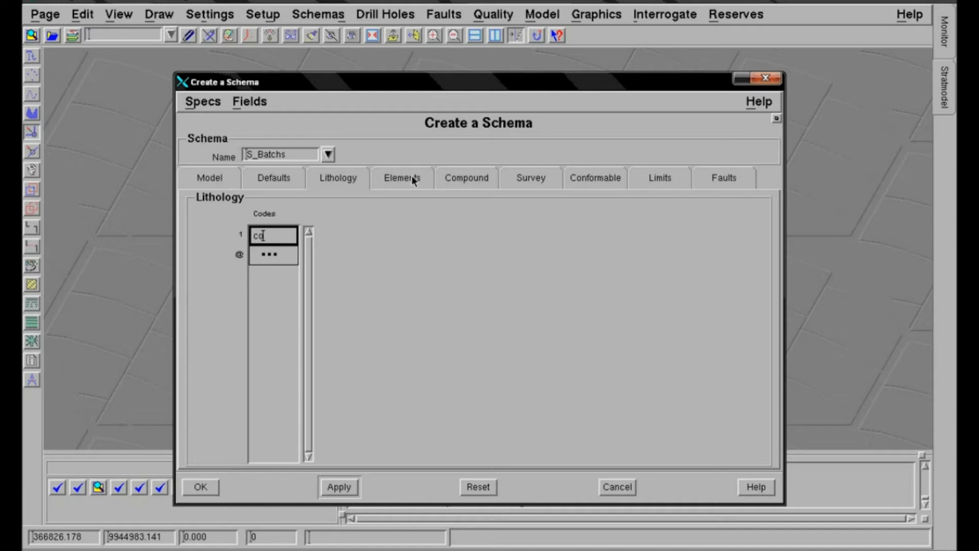
Step: Bring up the schema's elemental units and open the lith PRN file from C:\projects\anas_rio\data in Windows Explorer to check the unit names
{"action": "left_click", "coordinate": [407, 179]}
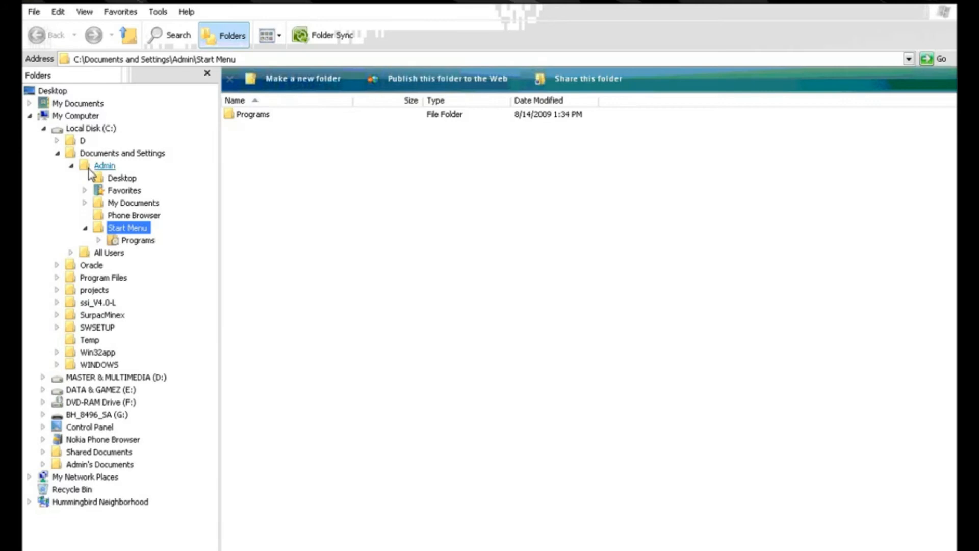
{"action": "left_click", "coordinate": [57, 153]}
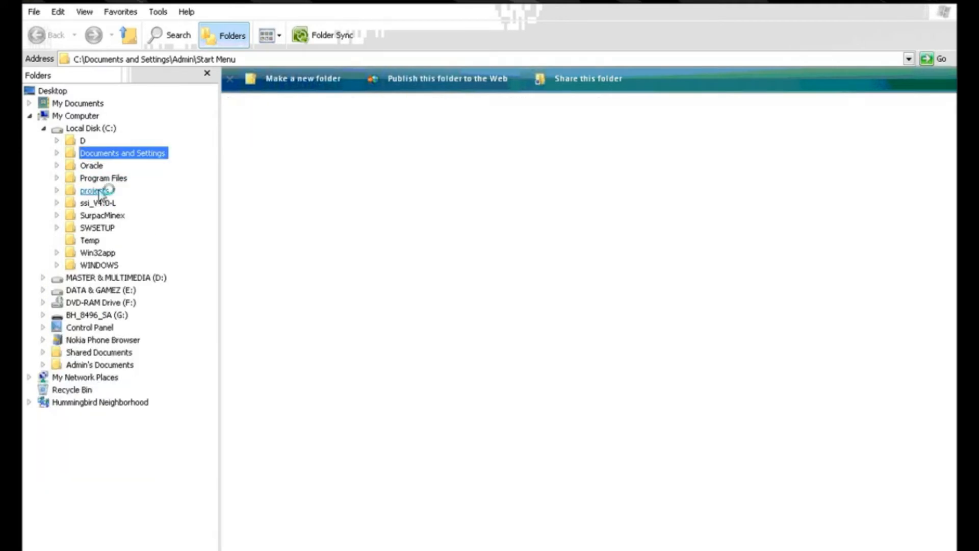
{"action": "left_click", "coordinate": [95, 190]}
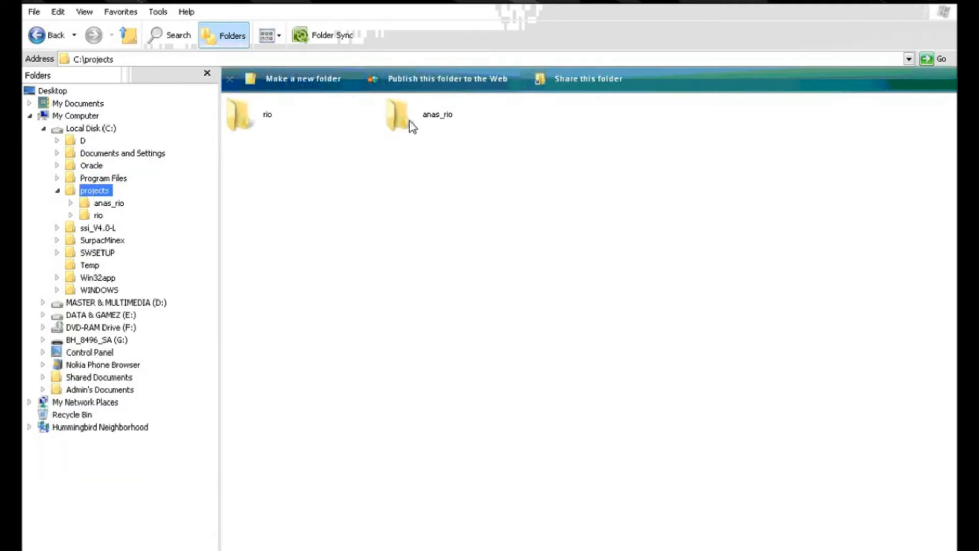
{"action": "left_click", "coordinate": [403, 116]}
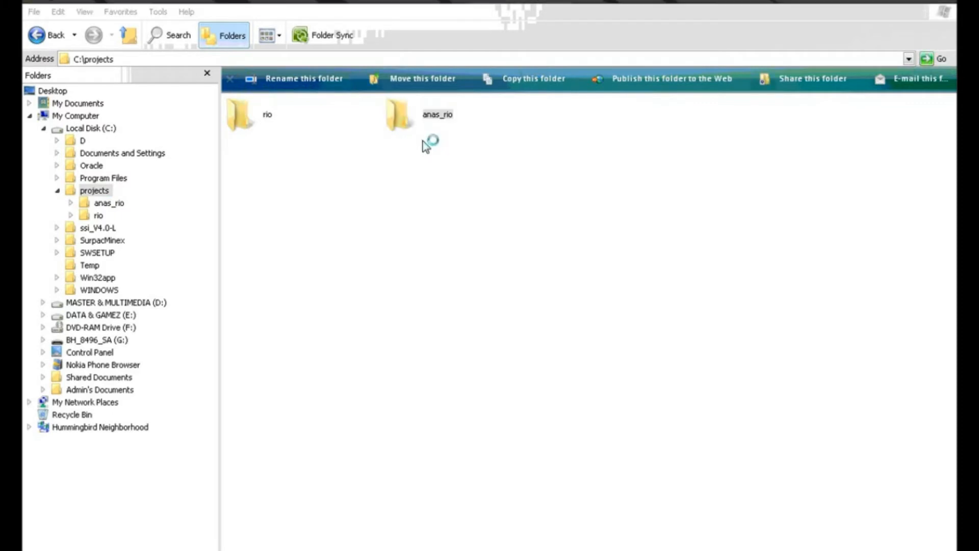
{"action": "left_click", "coordinate": [300, 238]}
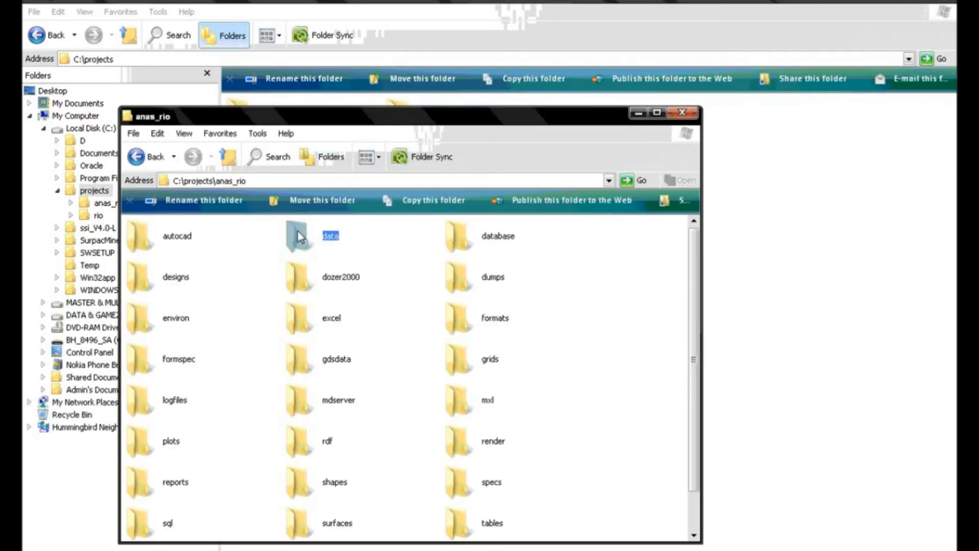
{"action": "double_click", "coordinate": [321, 243]}
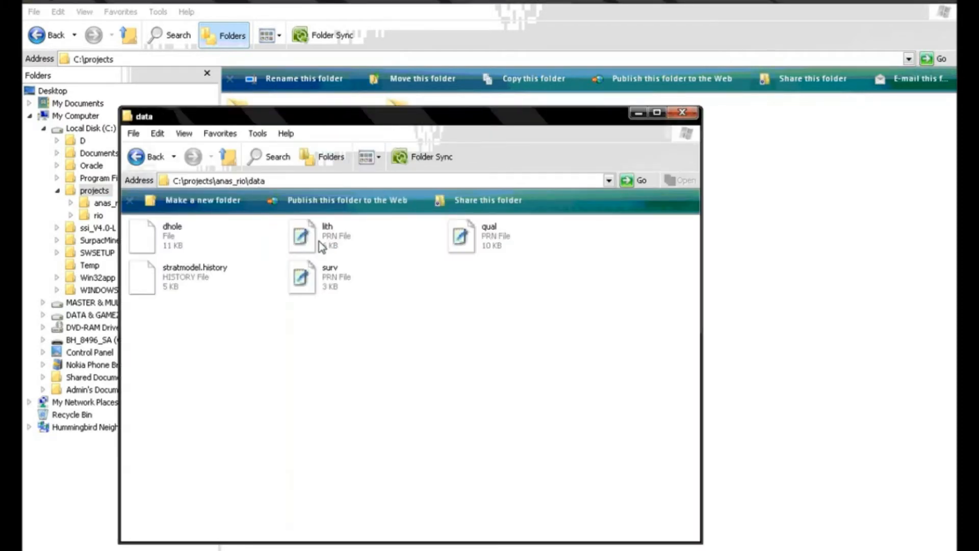
{"action": "left_click", "coordinate": [329, 239]}
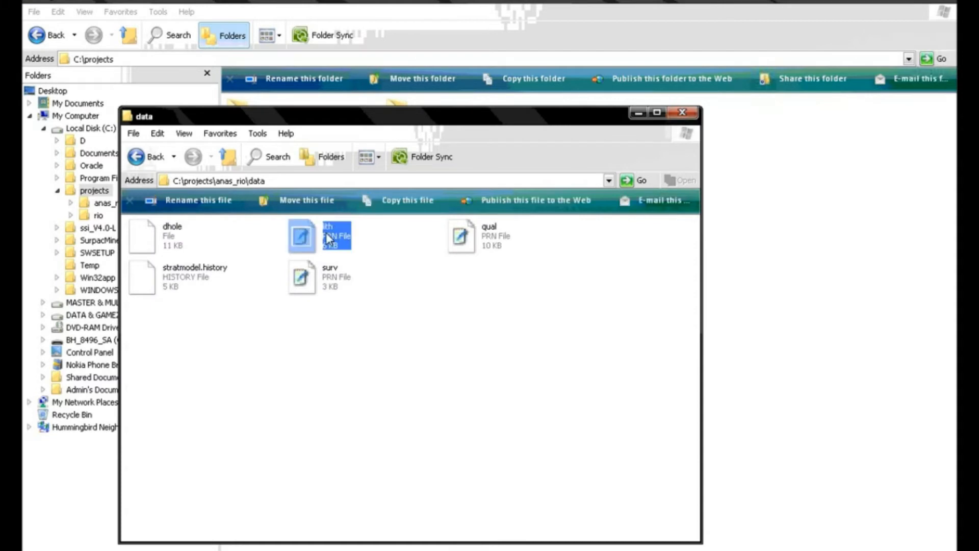
{"action": "double_click", "coordinate": [343, 248]}
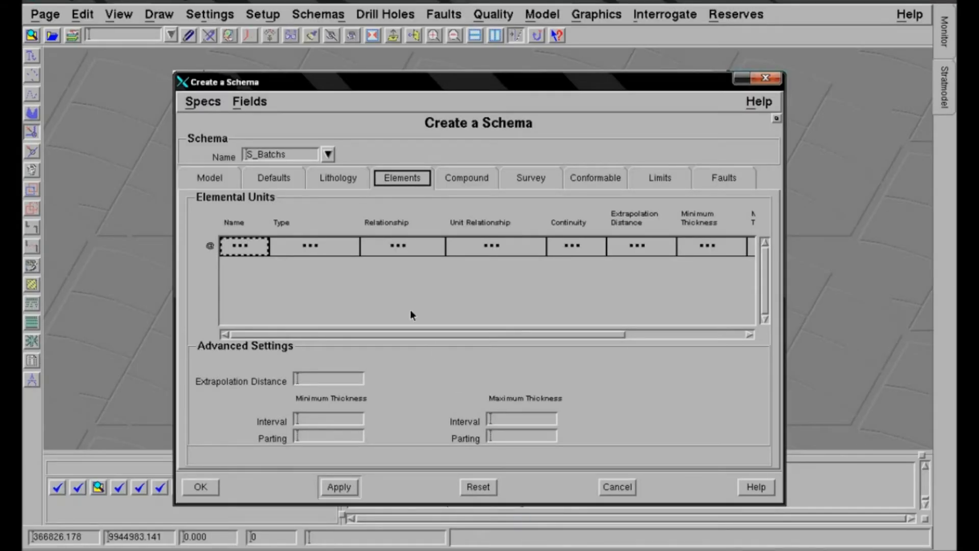
Step: Add an elemental unit named W to the schema and make it a Surface type
{"action": "left_click", "coordinate": [244, 247]}
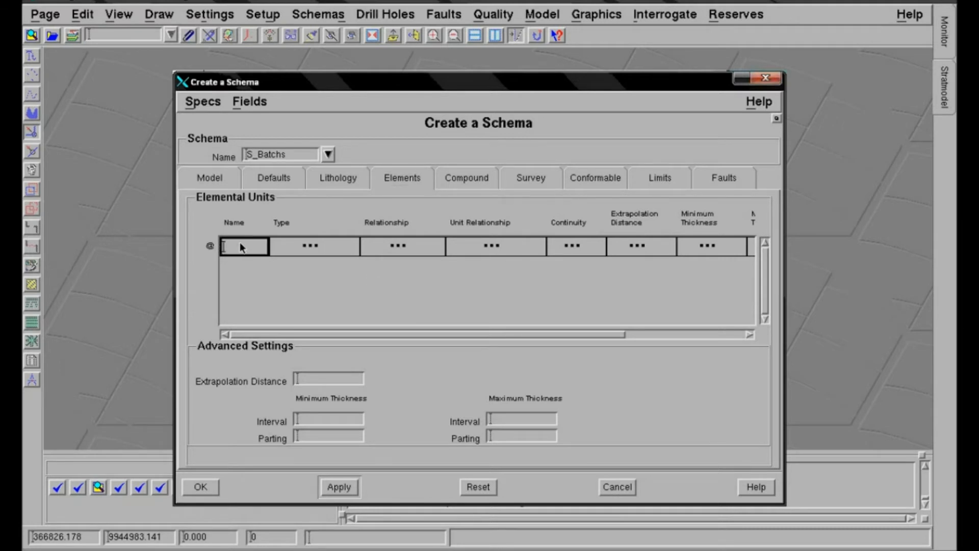
{"action": "type", "text": "w"}
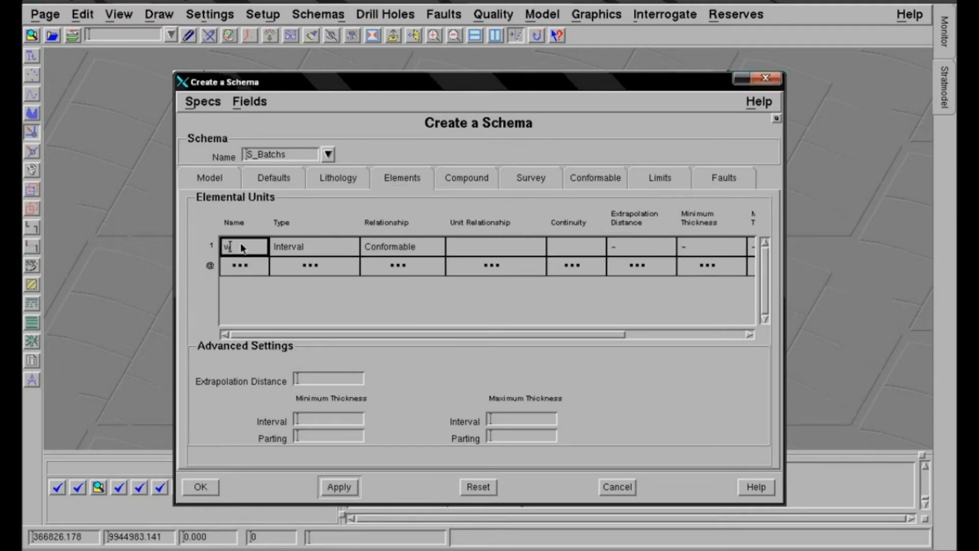
{"action": "left_click", "coordinate": [246, 269]}
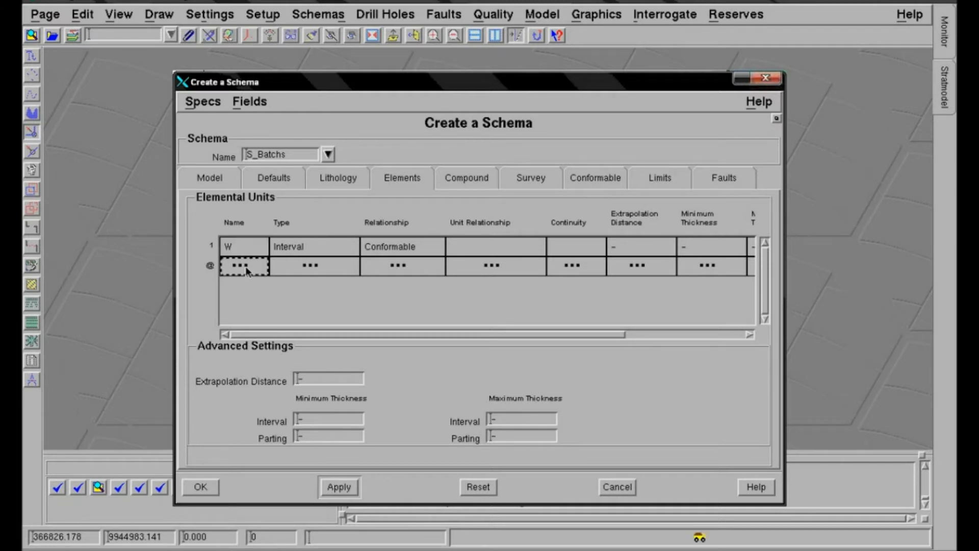
{"action": "left_click", "coordinate": [353, 250]}
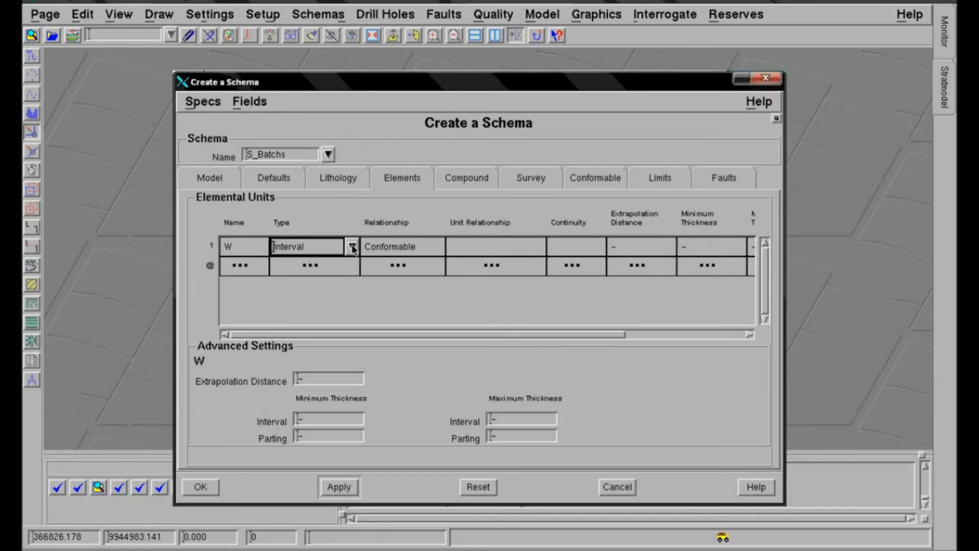
{"action": "left_click", "coordinate": [351, 247]}
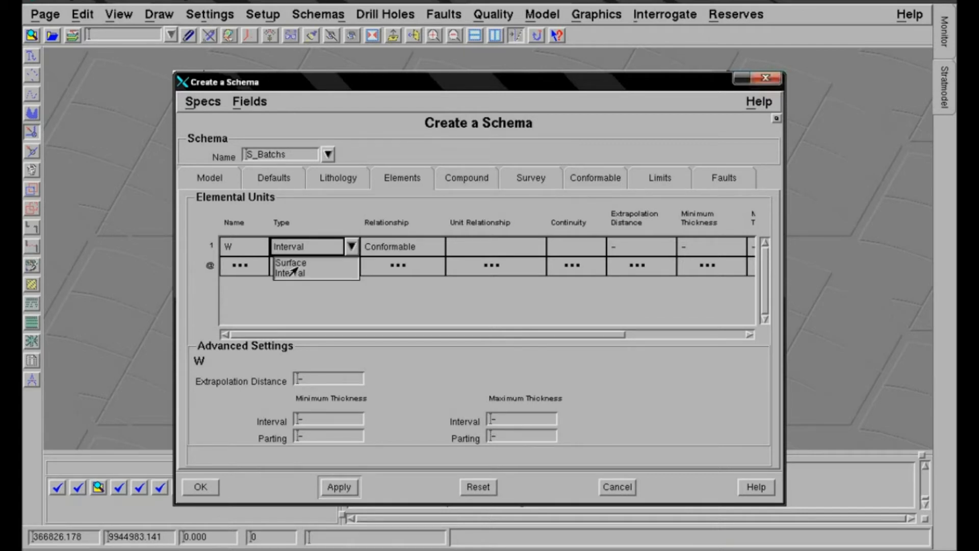
{"action": "left_click", "coordinate": [301, 263]}
Step: Set unit W's relationship to Contiguous and its continuity to Continuous
{"action": "left_click", "coordinate": [422, 250]}
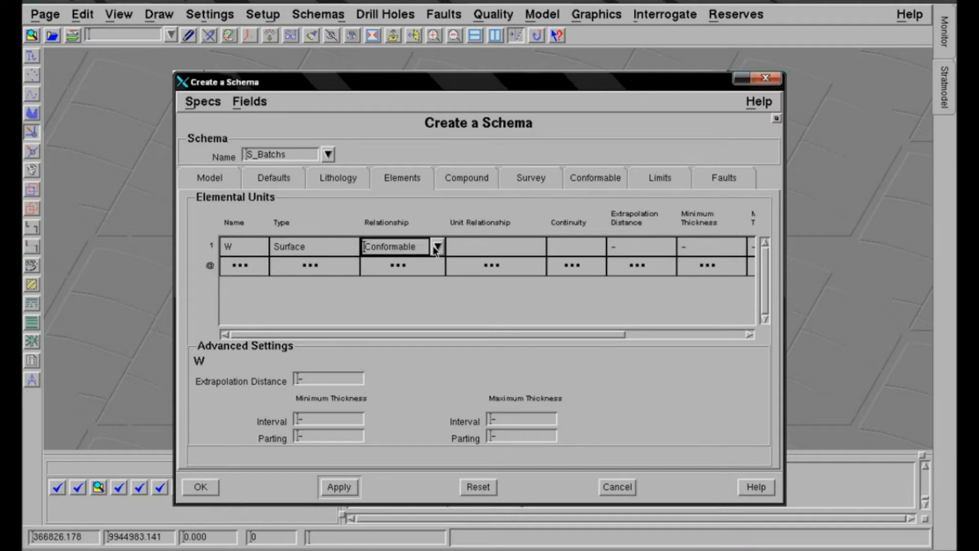
{"action": "left_click", "coordinate": [437, 248]}
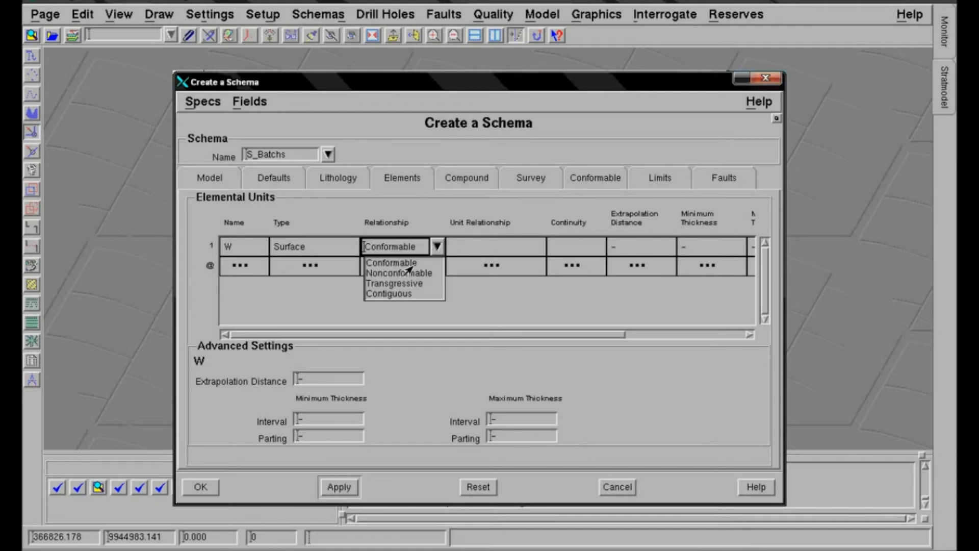
{"action": "left_click", "coordinate": [390, 294]}
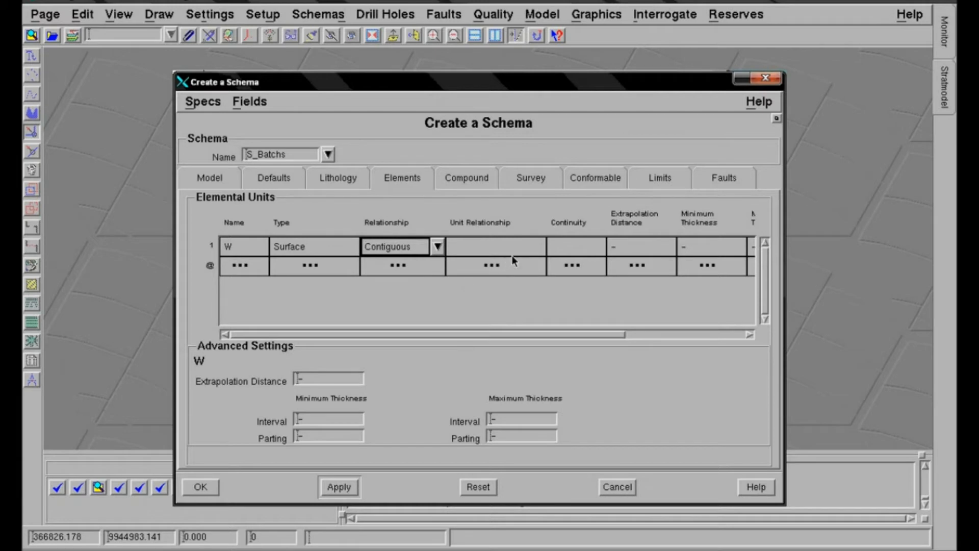
{"action": "left_click", "coordinate": [568, 247]}
{"action": "left_click", "coordinate": [598, 246]}
{"action": "left_click", "coordinate": [556, 263]}
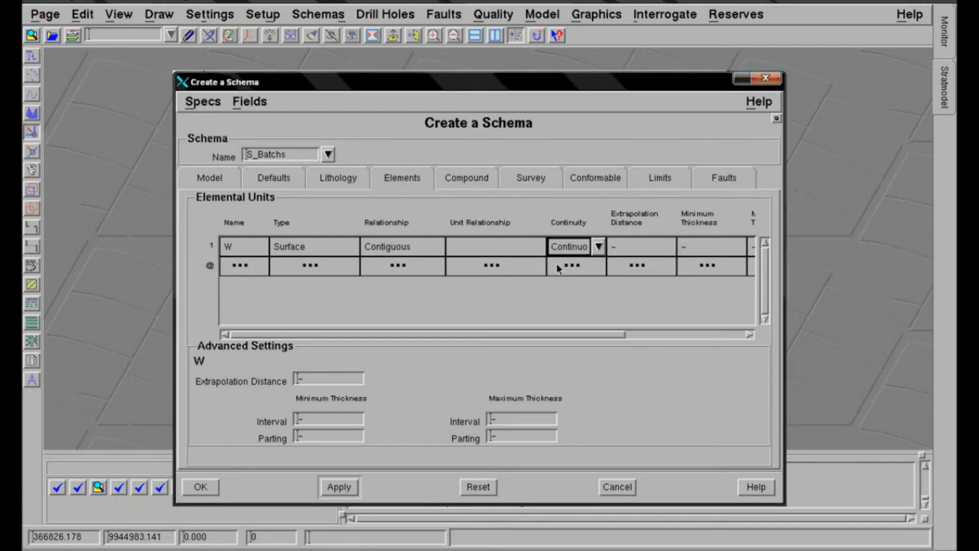
Step: Check the lith data file in WordPad for the names of the units below W
{"action": "left_click", "coordinate": [245, 265]}
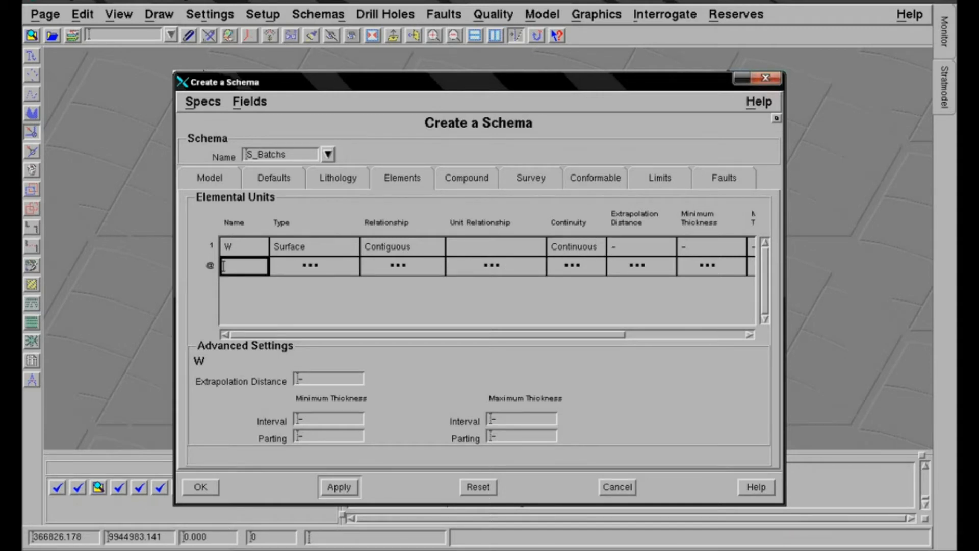
{"action": "left_click", "coordinate": [689, 546]}
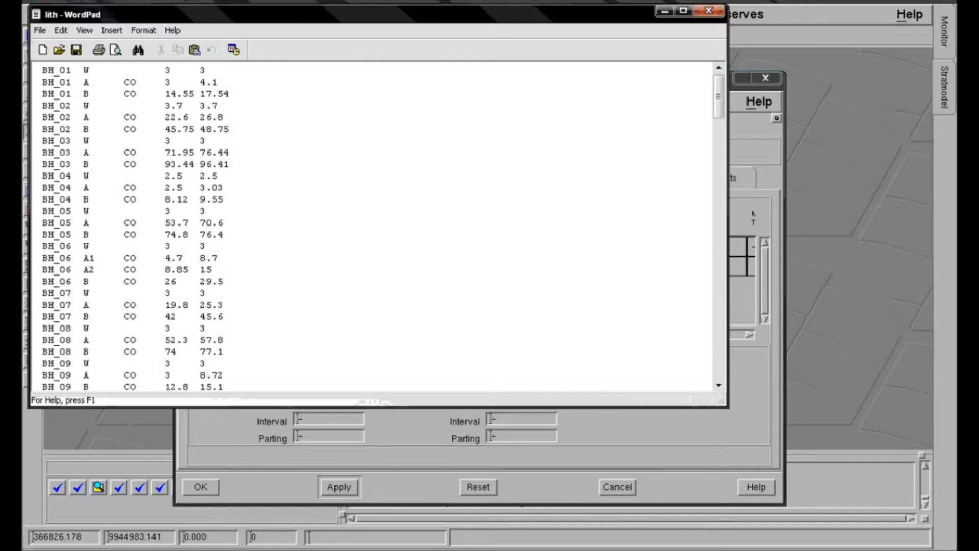
{"action": "left_click", "coordinate": [664, 12]}
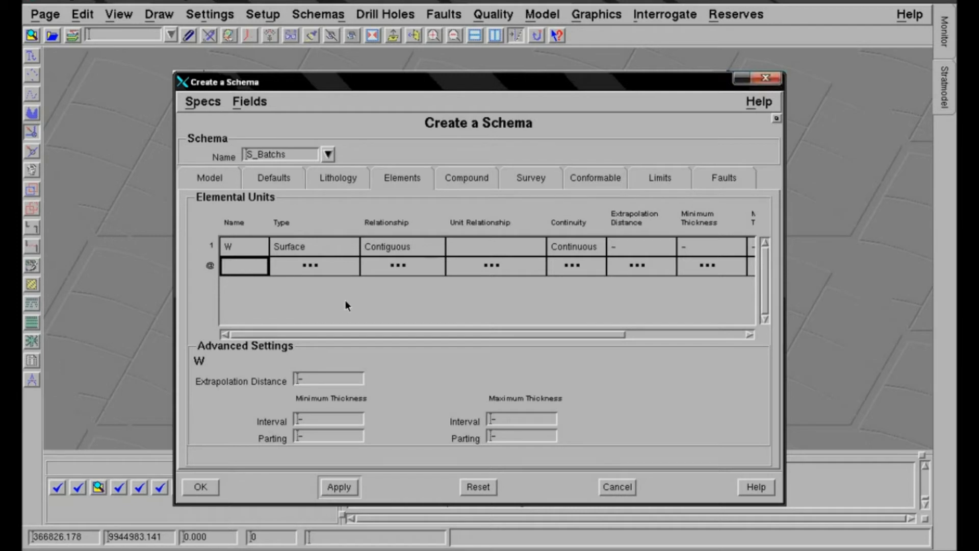
{"action": "left_click", "coordinate": [394, 549]}
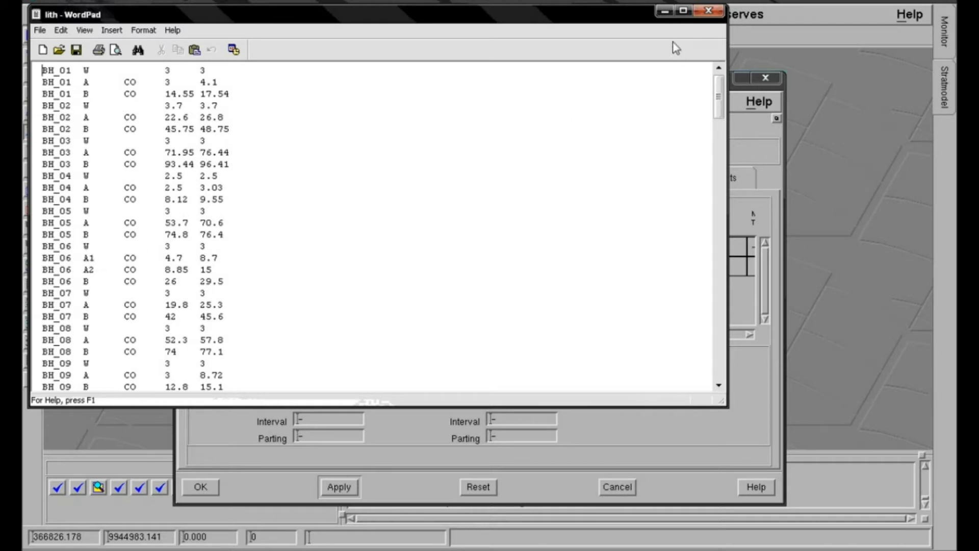
{"action": "left_click", "coordinate": [665, 11]}
Step: Add a second elemental unit named A1 and set its continuity to Pinch
{"action": "left_click", "coordinate": [246, 265]}
{"action": "type", "text": "A"}
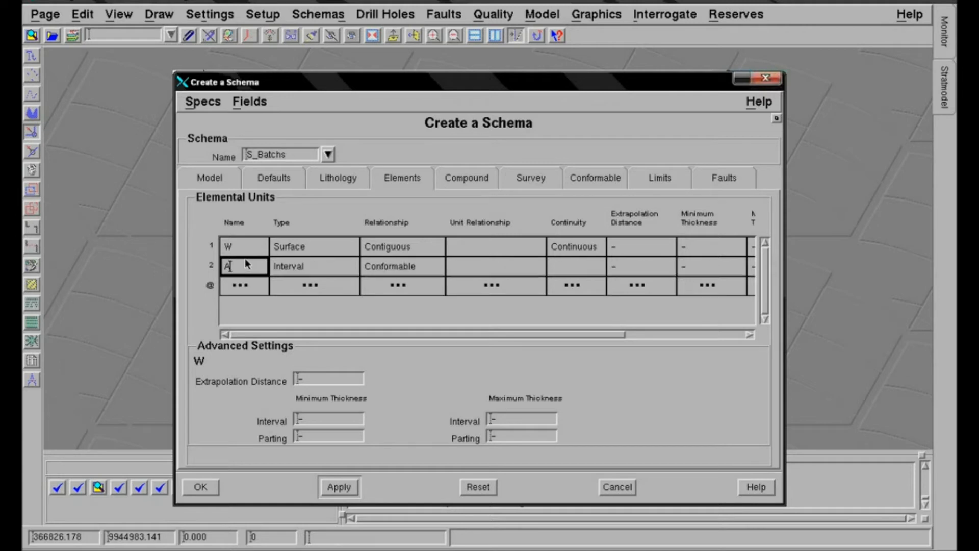
{"action": "type", "text": "1"}
{"action": "left_click", "coordinate": [256, 280]}
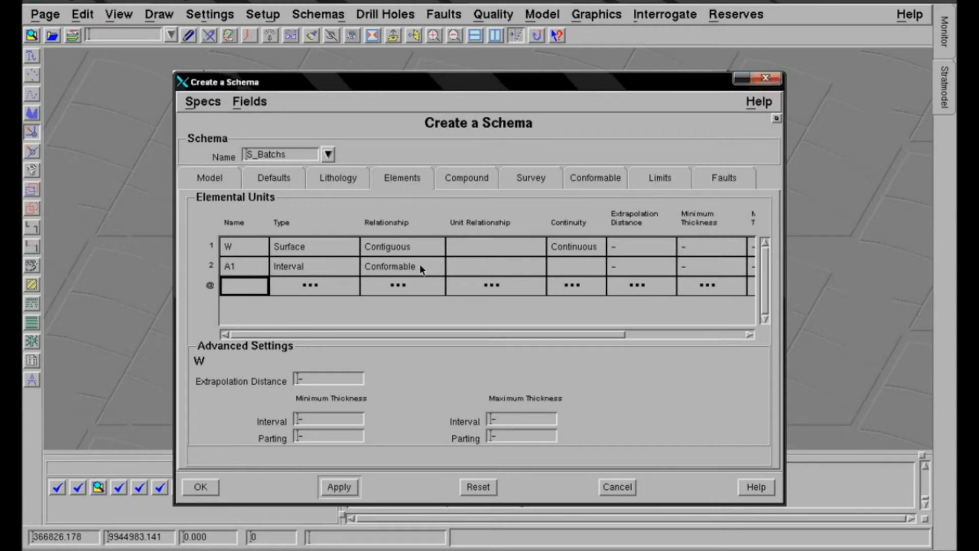
{"action": "left_click", "coordinate": [580, 267]}
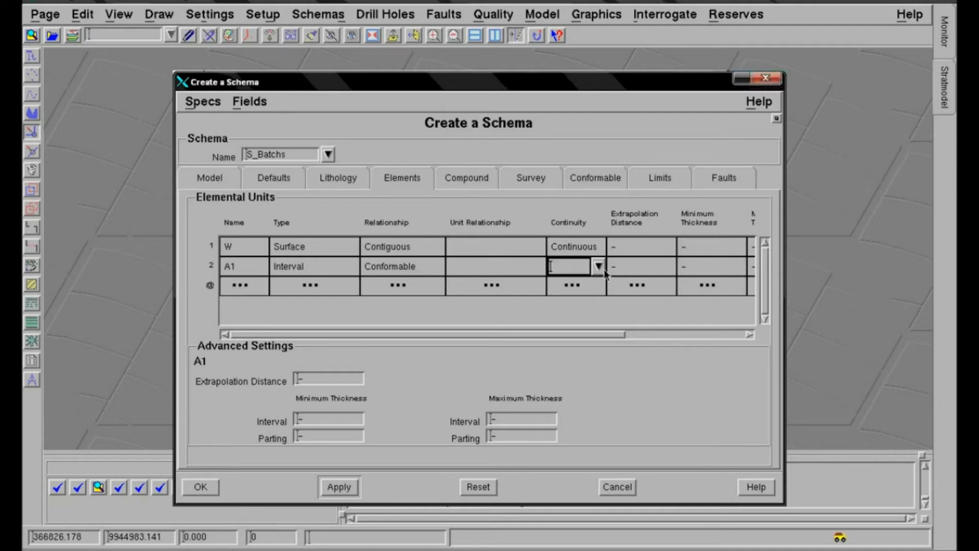
{"action": "left_click", "coordinate": [602, 269]}
{"action": "left_click", "coordinate": [566, 295]}
Step: Add a third elemental unit named A2 and set its continuity to Pinch
{"action": "left_click", "coordinate": [246, 289]}
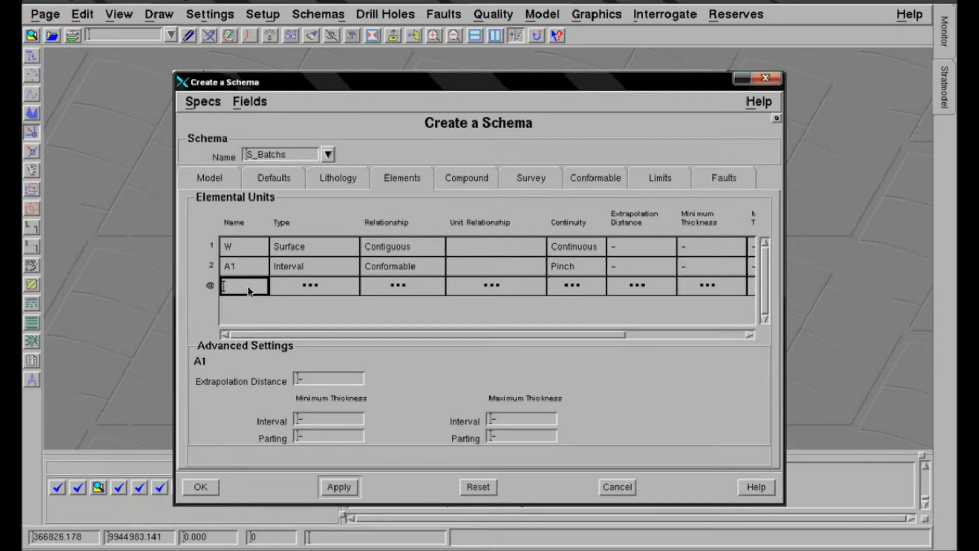
{"action": "type", "text": "A2"}
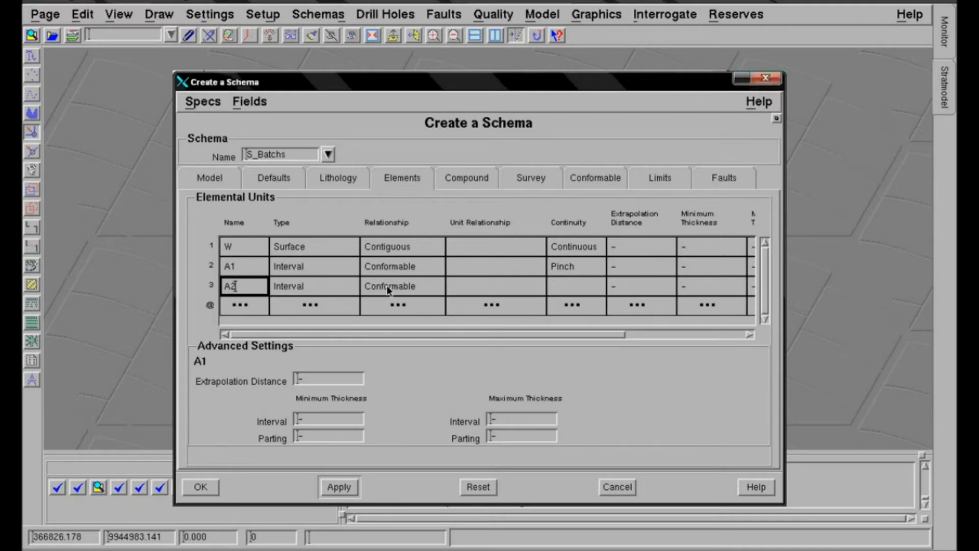
{"action": "left_click", "coordinate": [567, 287]}
{"action": "left_click", "coordinate": [598, 287]}
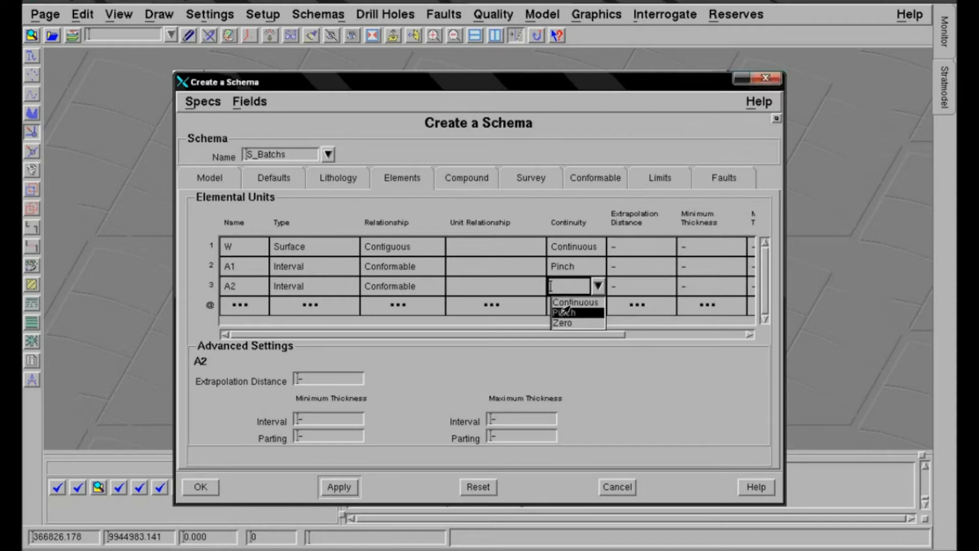
{"action": "left_click", "coordinate": [566, 312]}
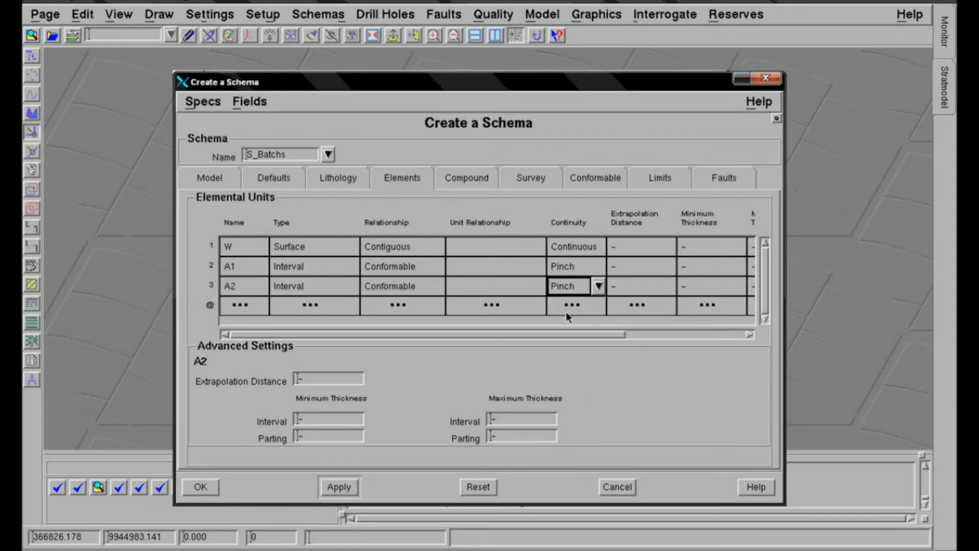
Step: Add a fourth elemental unit named B and set its continuity to Pinch
{"action": "left_click", "coordinate": [246, 311]}
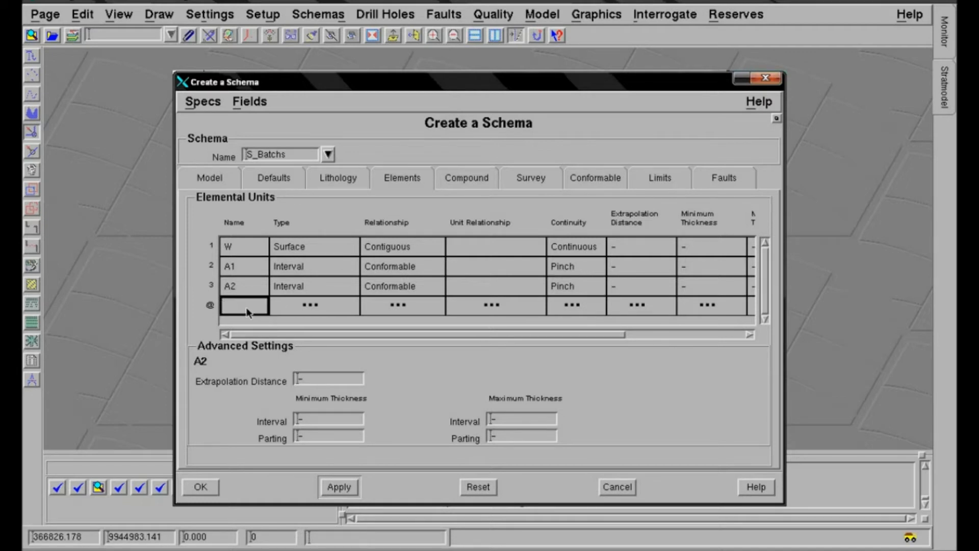
{"action": "type", "text": "B"}
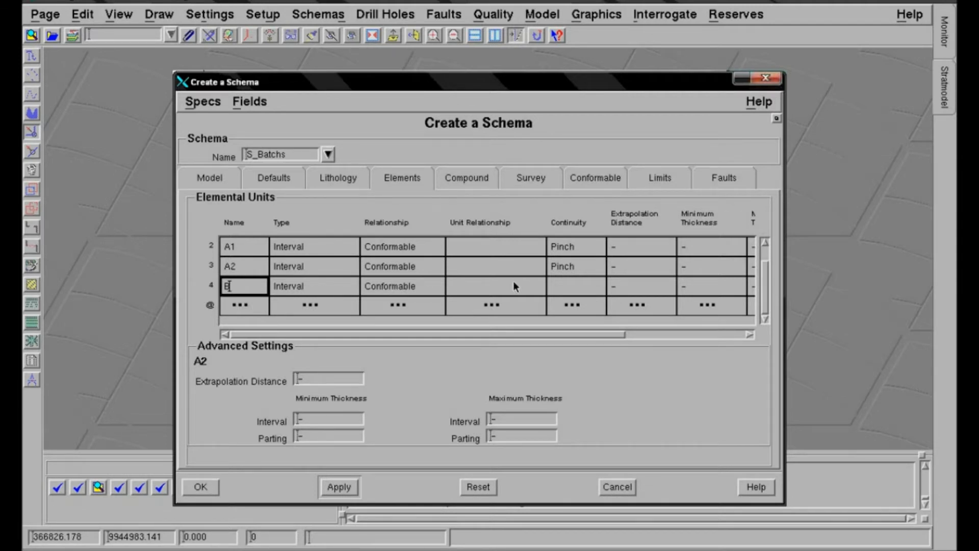
{"action": "left_click", "coordinate": [593, 287]}
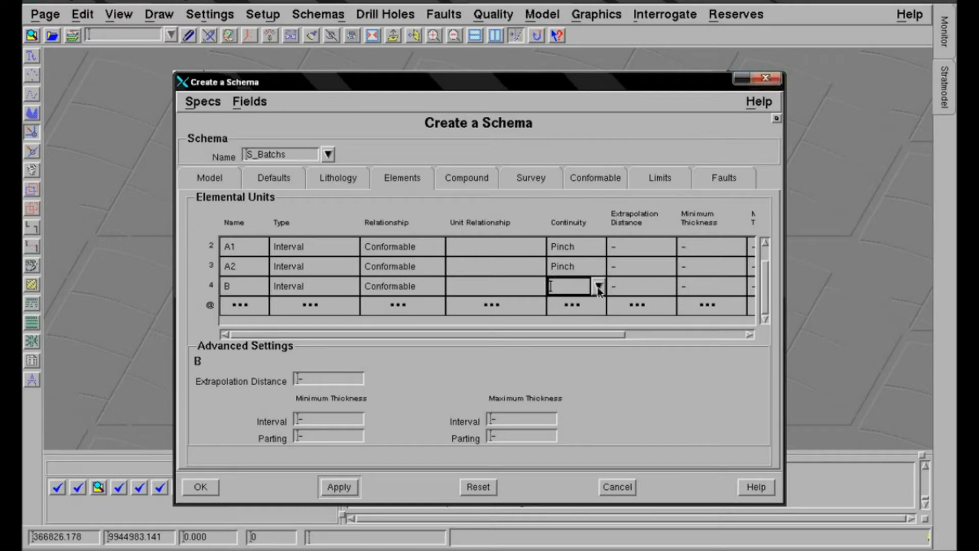
{"action": "left_click", "coordinate": [598, 287]}
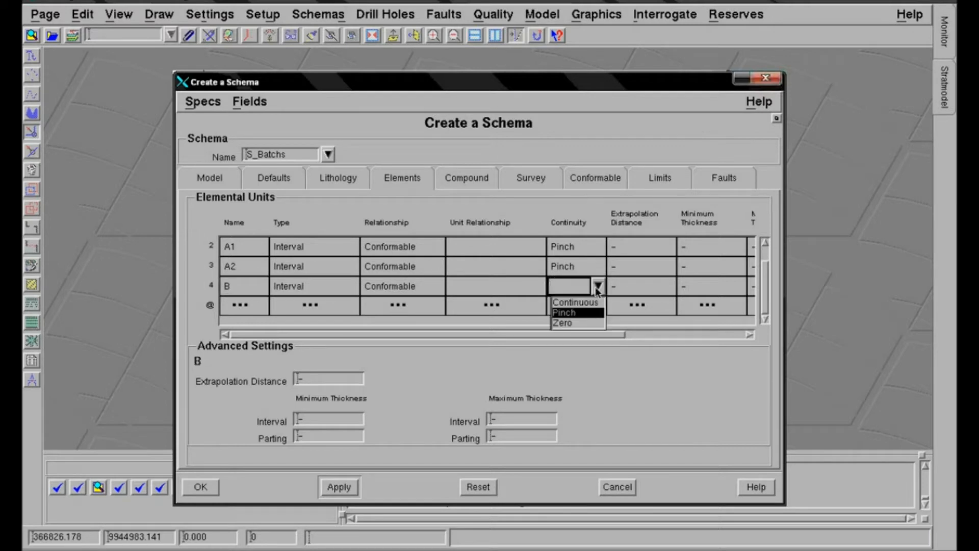
{"action": "left_click", "coordinate": [569, 314]}
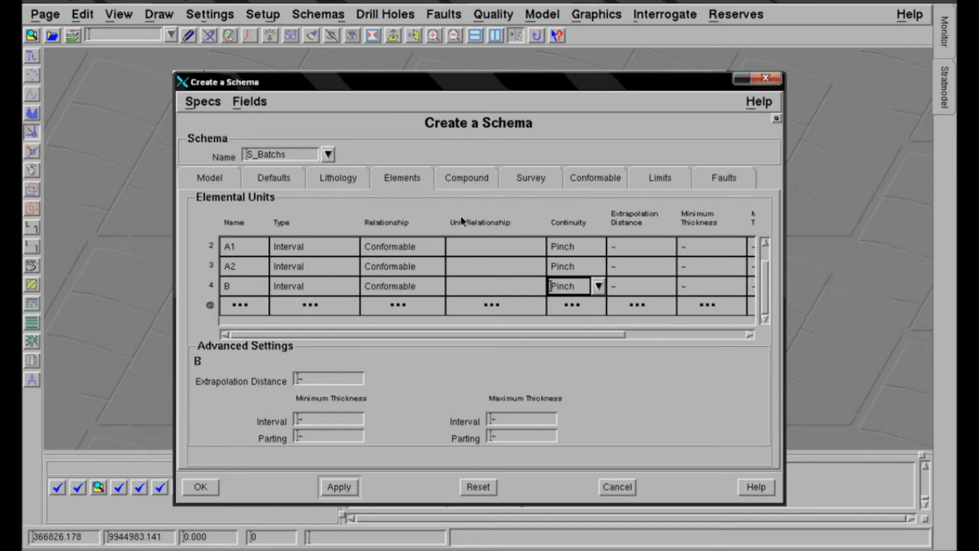
Step: Check the seam names in the lith data file and add a compound interval named A to the schema
{"action": "left_click", "coordinate": [468, 175]}
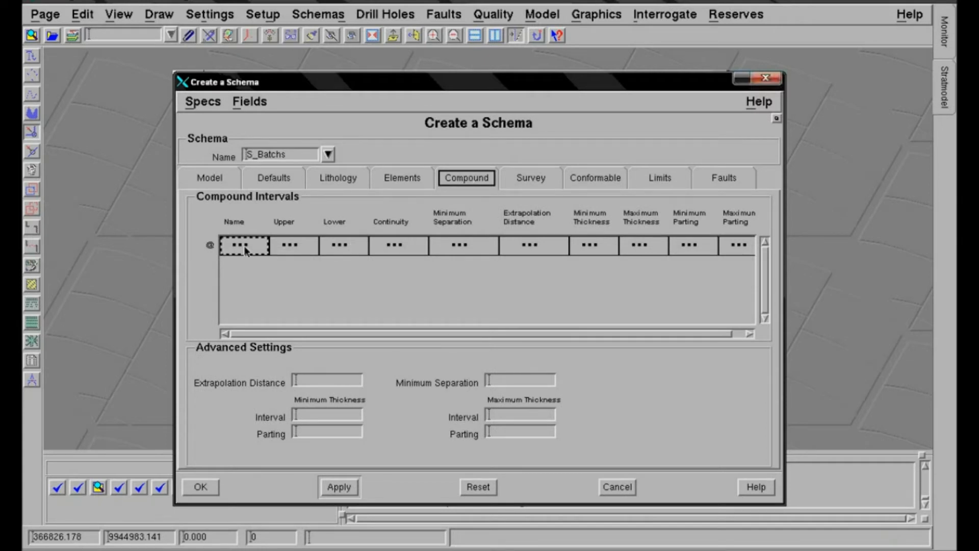
{"action": "left_click", "coordinate": [357, 550]}
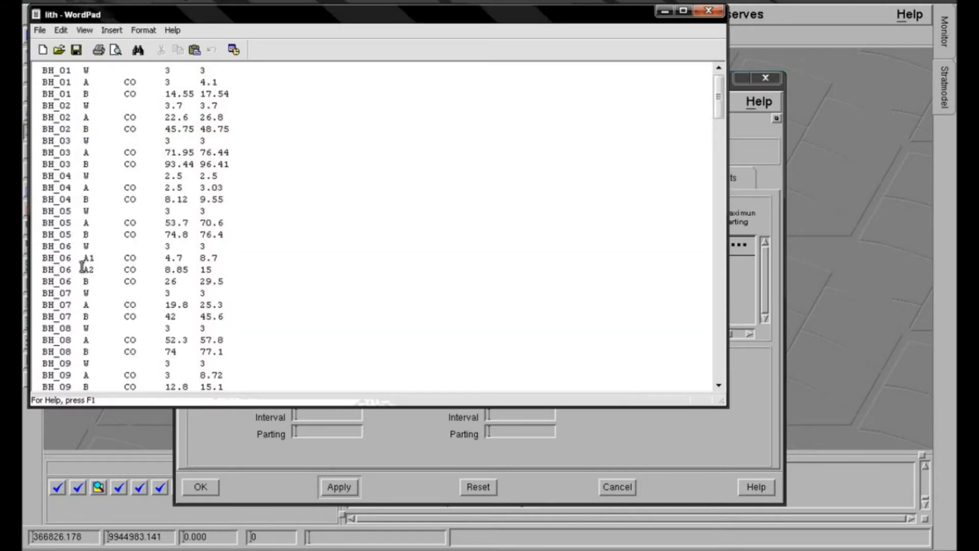
{"action": "left_click", "coordinate": [665, 11]}
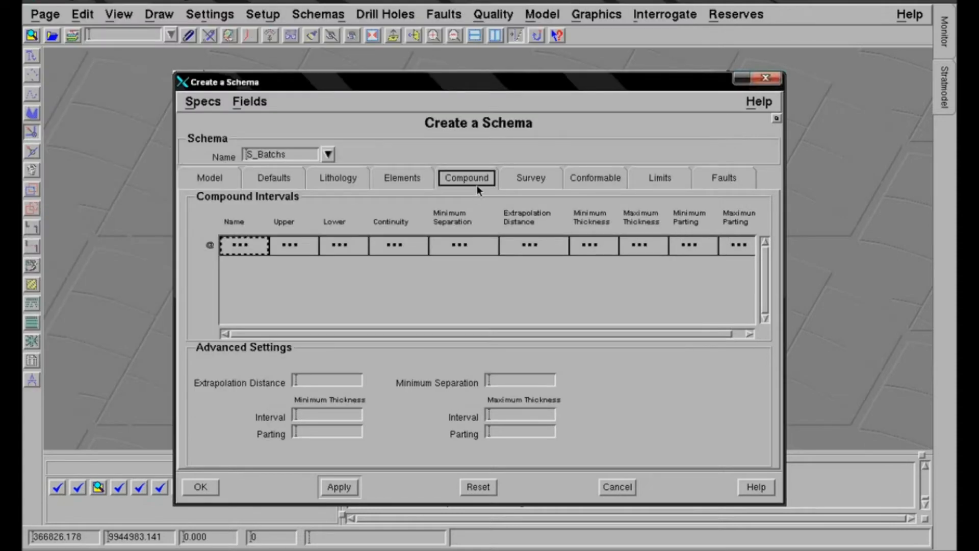
{"action": "left_click", "coordinate": [242, 247]}
{"action": "type", "text": "A"}
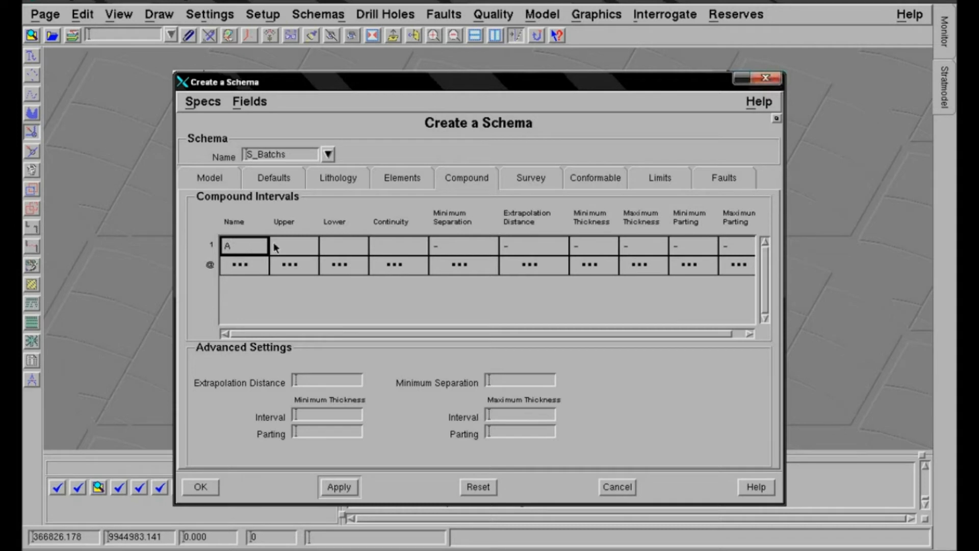
Step: Define compound interval A with upper unit A1, lower unit A2 and Pinch continuity
{"action": "left_click", "coordinate": [299, 250]}
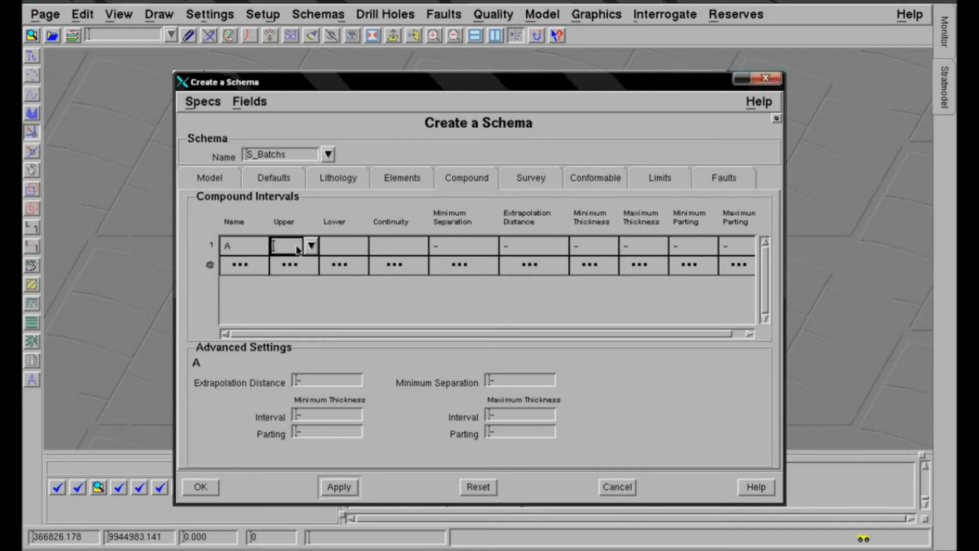
{"action": "left_click", "coordinate": [310, 246]}
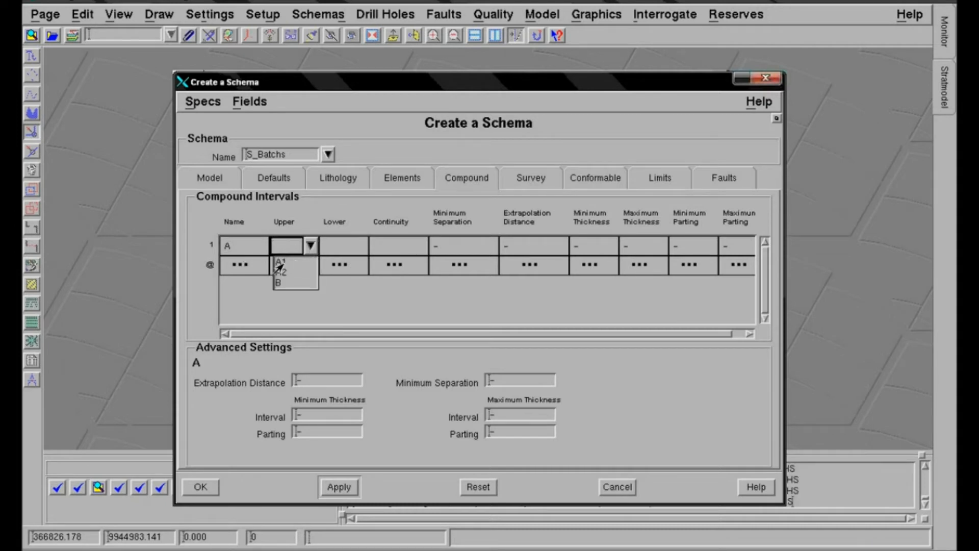
{"action": "left_click", "coordinate": [294, 262]}
{"action": "left_click", "coordinate": [344, 249]}
{"action": "left_click", "coordinate": [361, 246]}
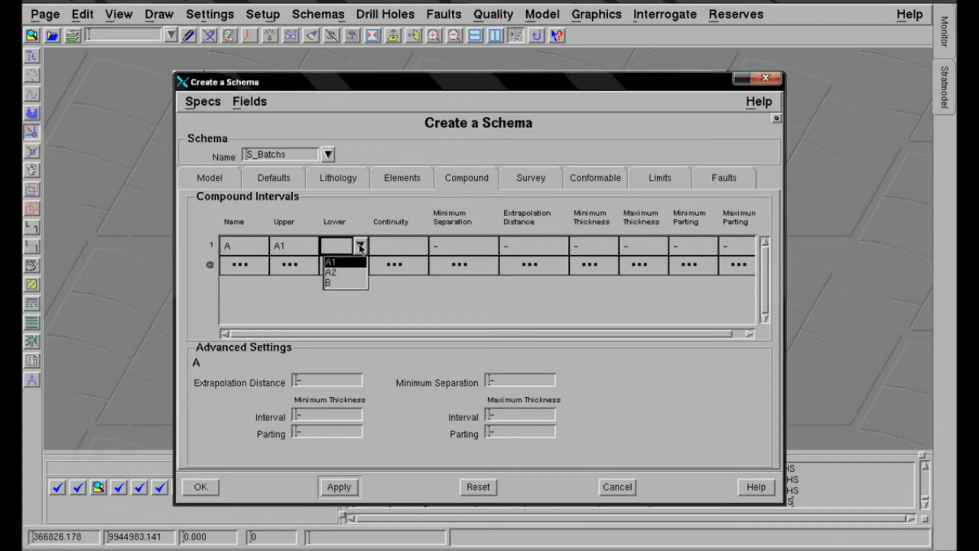
{"action": "left_click", "coordinate": [339, 272]}
{"action": "left_click", "coordinate": [399, 245]}
{"action": "left_click", "coordinate": [420, 247]}
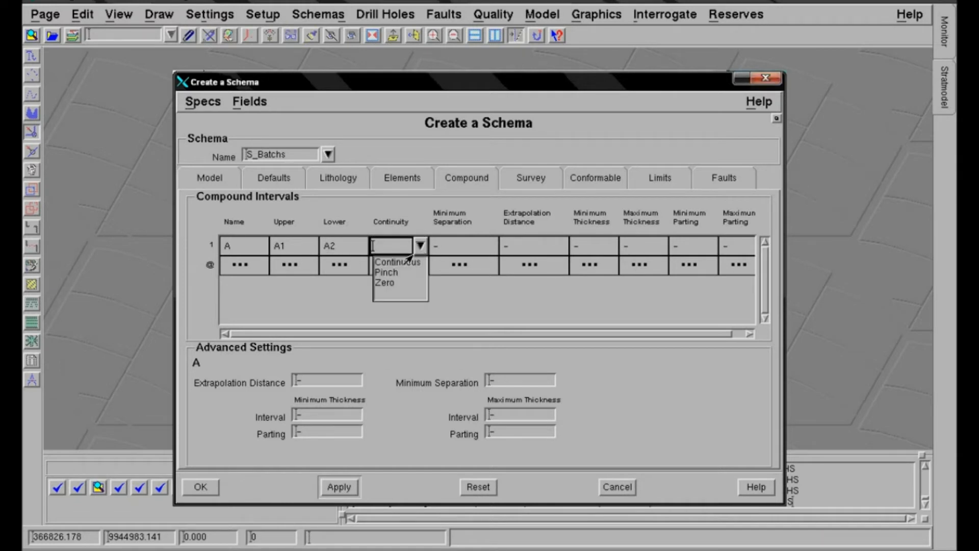
{"action": "left_click", "coordinate": [387, 273]}
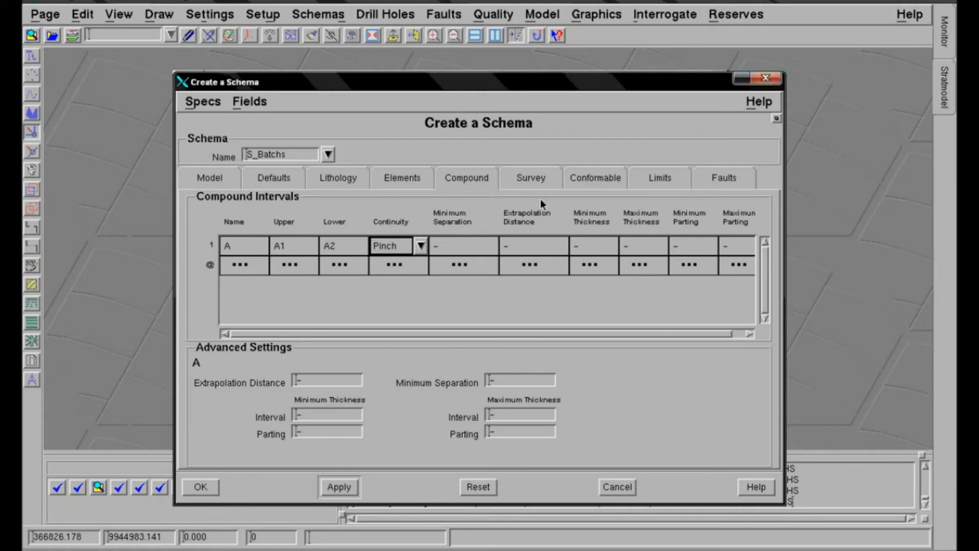
Step: Add a conformable sequence named WEAT to the schema, leaving the survey data empty
{"action": "left_click", "coordinate": [535, 181]}
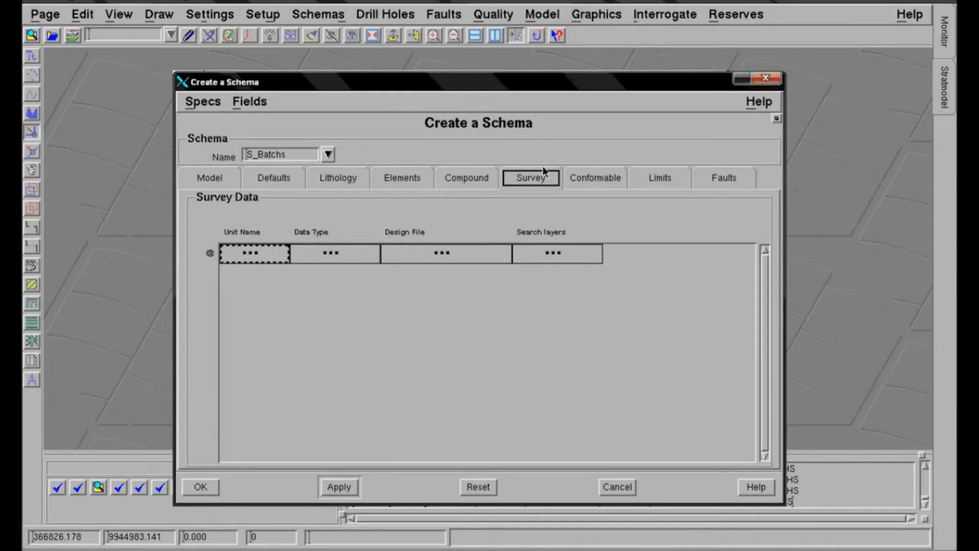
{"action": "left_click", "coordinate": [586, 184]}
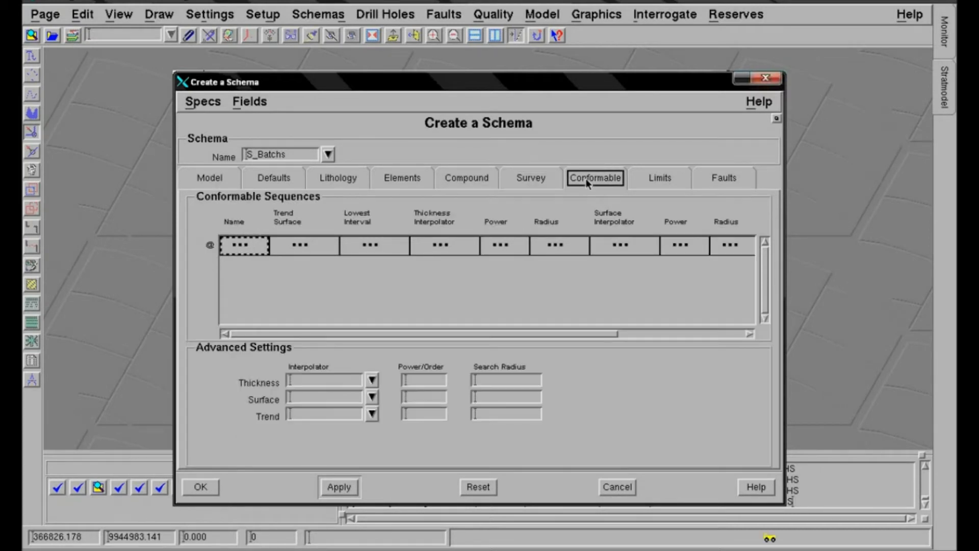
{"action": "left_click", "coordinate": [244, 247]}
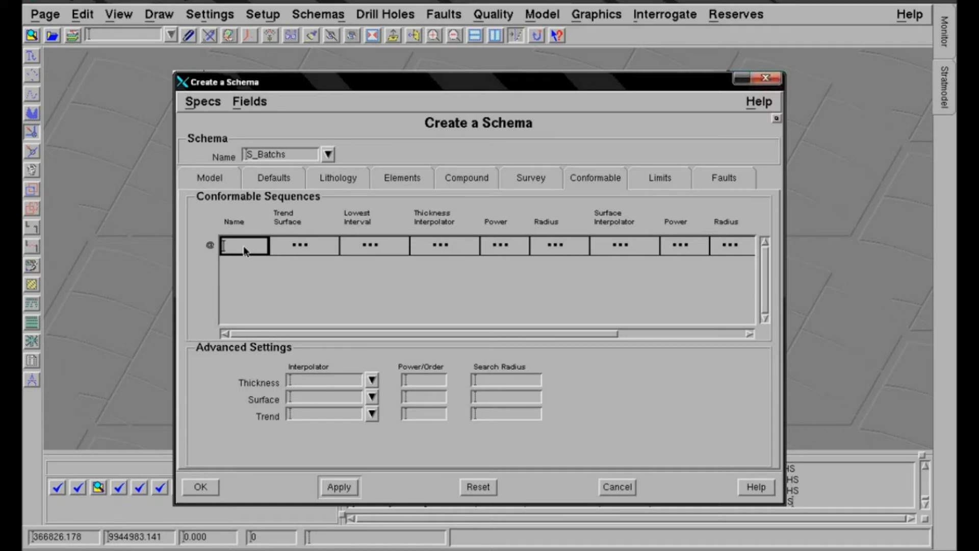
{"action": "type", "text": "W"}
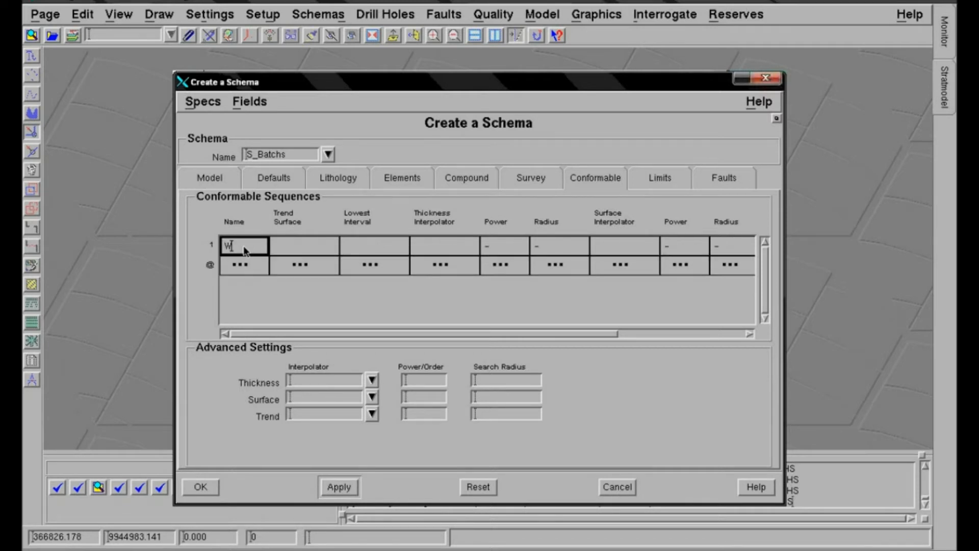
{"action": "type", "text": "EAT"}
{"action": "left_click", "coordinate": [253, 263]}
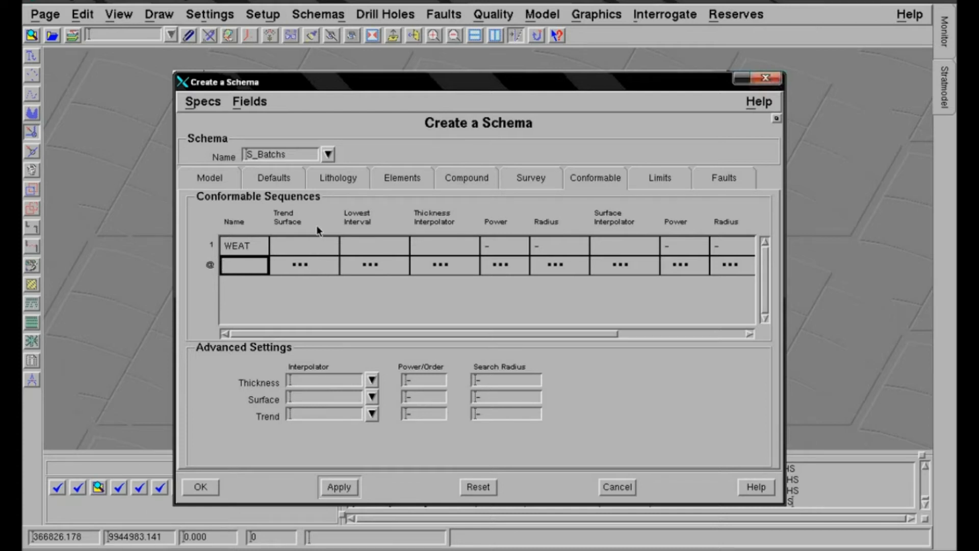
Step: Set the WEAT sequence's trend surface to Topo_Orig and its lowest interval to W
{"action": "left_click", "coordinate": [329, 248]}
{"action": "left_click", "coordinate": [332, 247]}
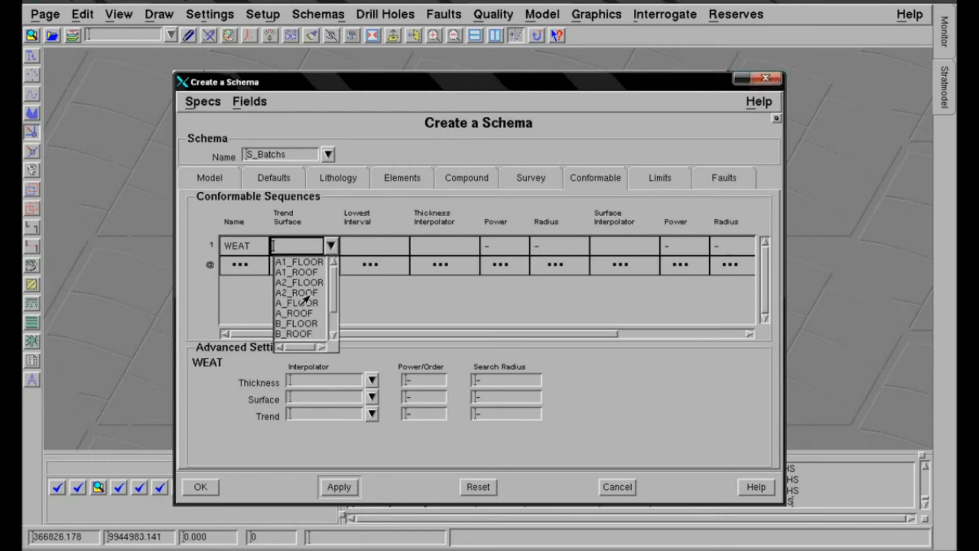
{"action": "scroll", "coordinate": [328, 302], "scroll_direction": "down", "scroll_amount": 3}
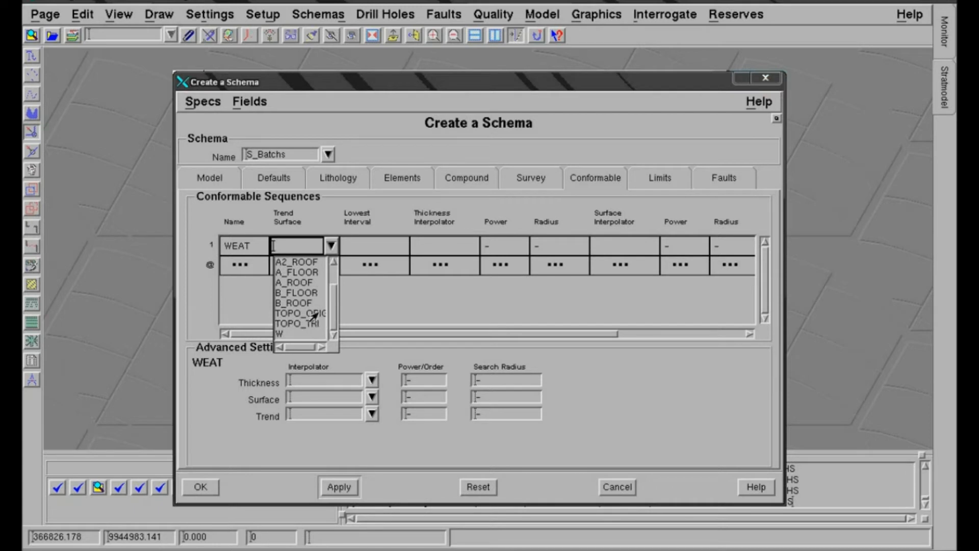
{"action": "left_click", "coordinate": [317, 312]}
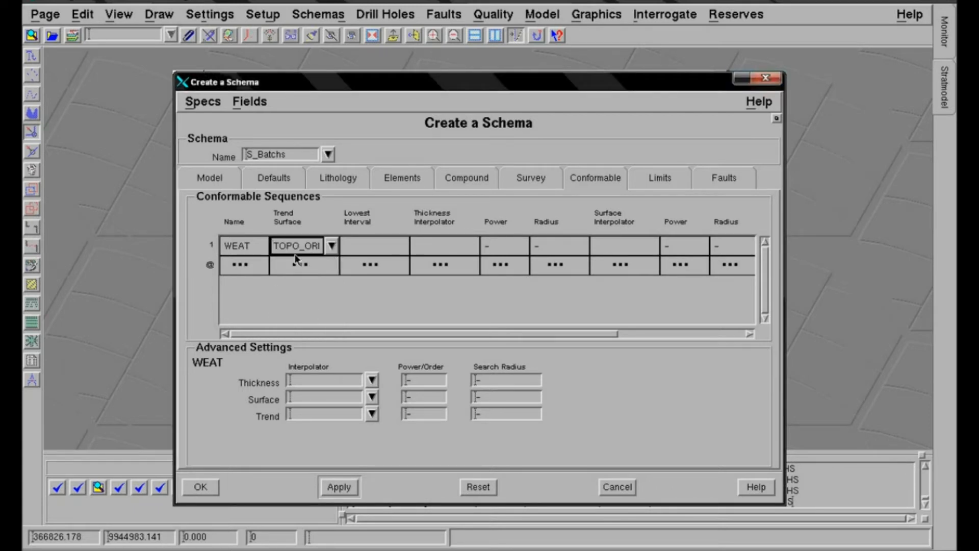
{"action": "left_click", "coordinate": [374, 247]}
{"action": "left_click", "coordinate": [402, 246]}
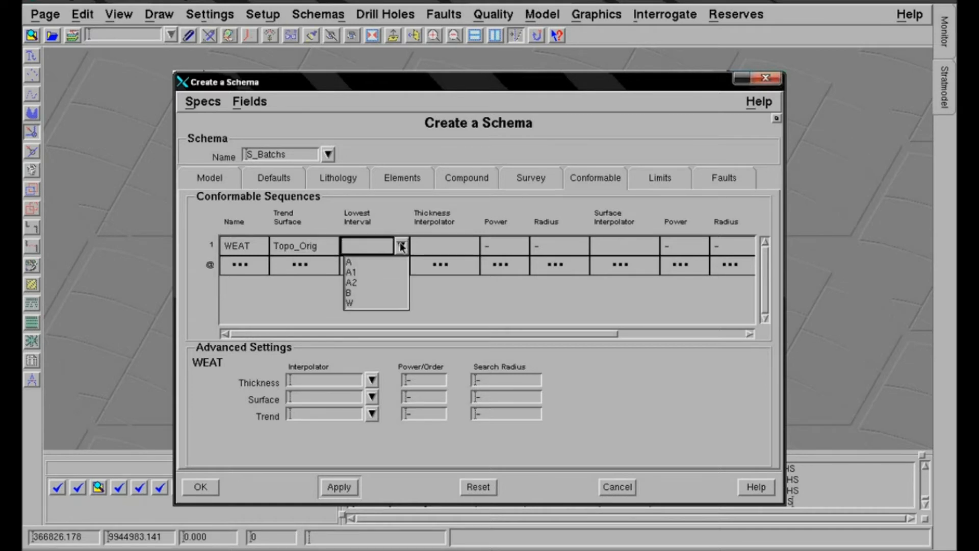
{"action": "left_click", "coordinate": [349, 302]}
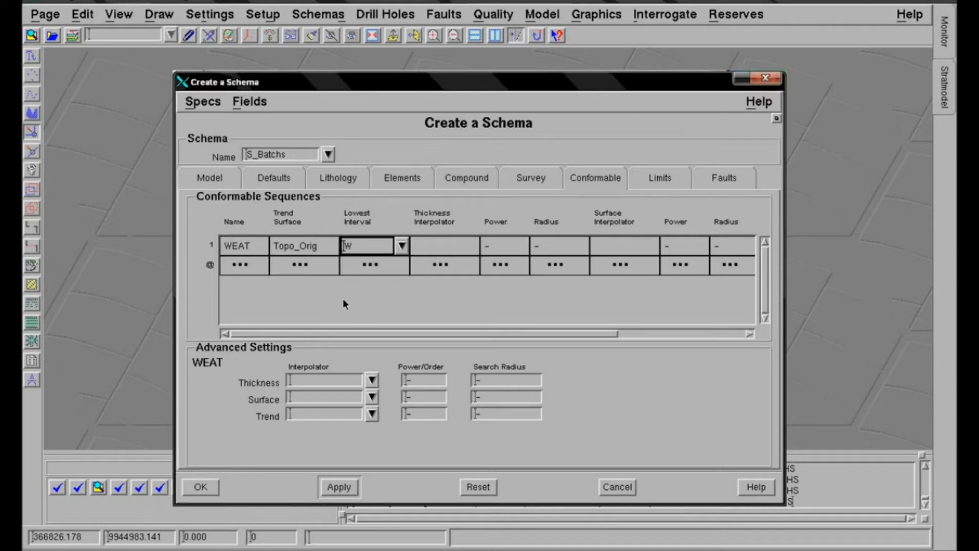
Step: Add a second conformable sequence named COAL
{"action": "left_click", "coordinate": [251, 267]}
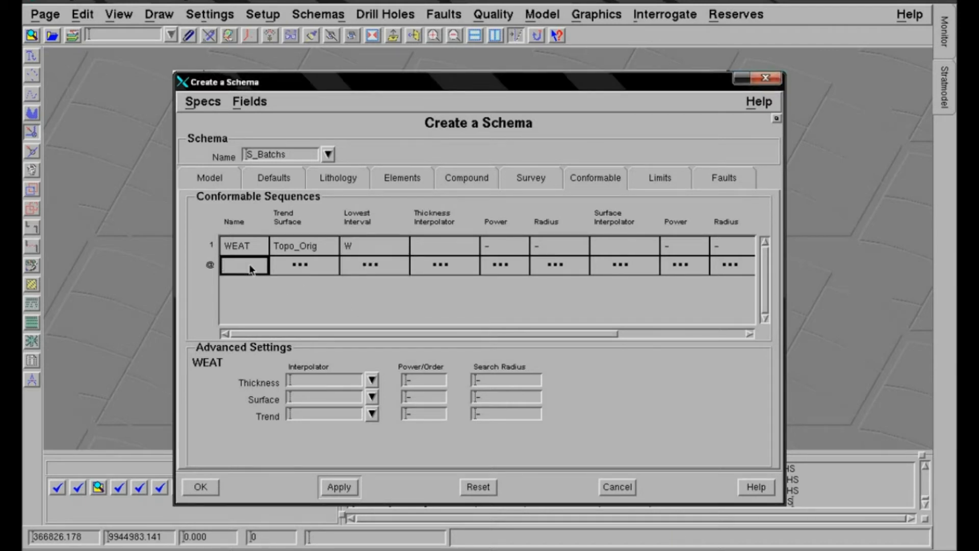
{"action": "type", "text": "C"}
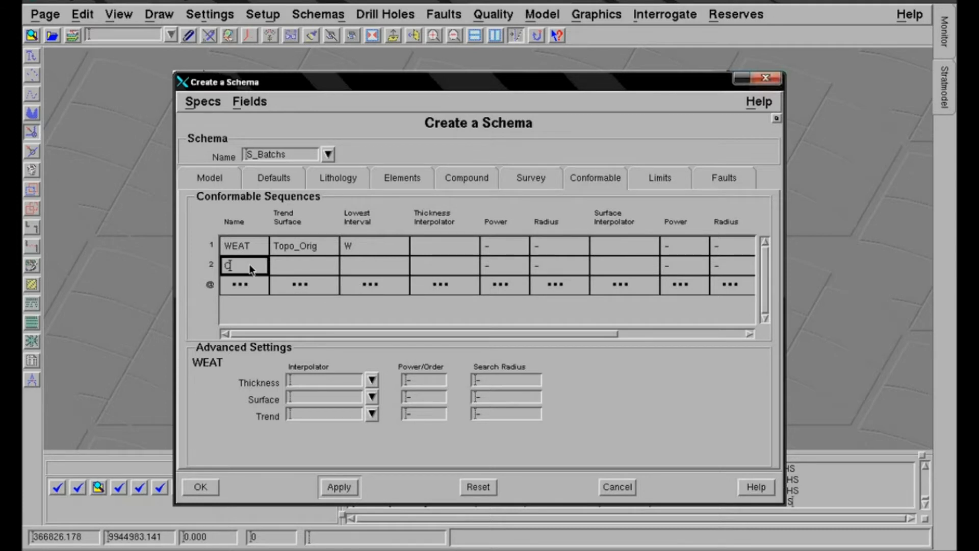
{"action": "type", "text": "OAL"}
{"action": "key", "text": "Tab"}
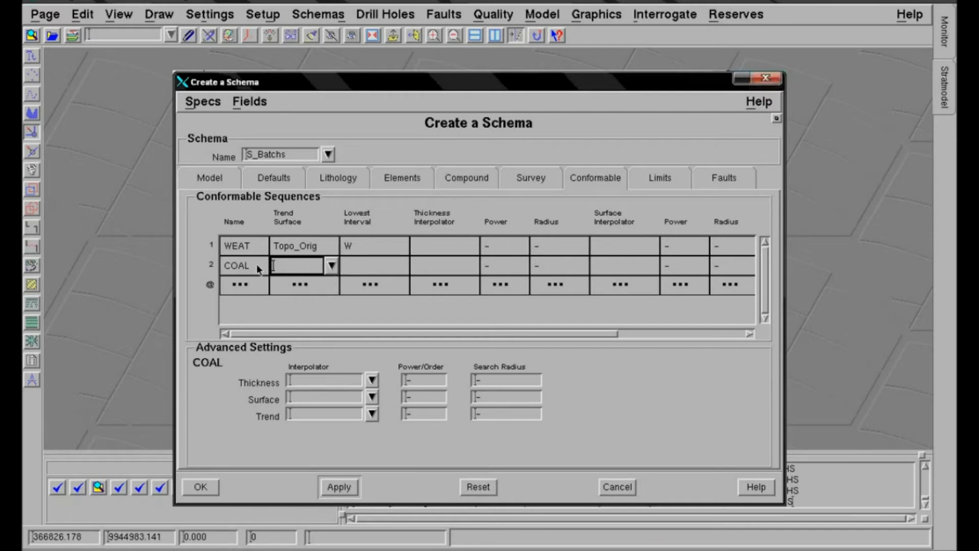
Step: Set the COAL sequence's trend surface to A2_Floor and its lowest interval to B
{"action": "left_click", "coordinate": [332, 265]}
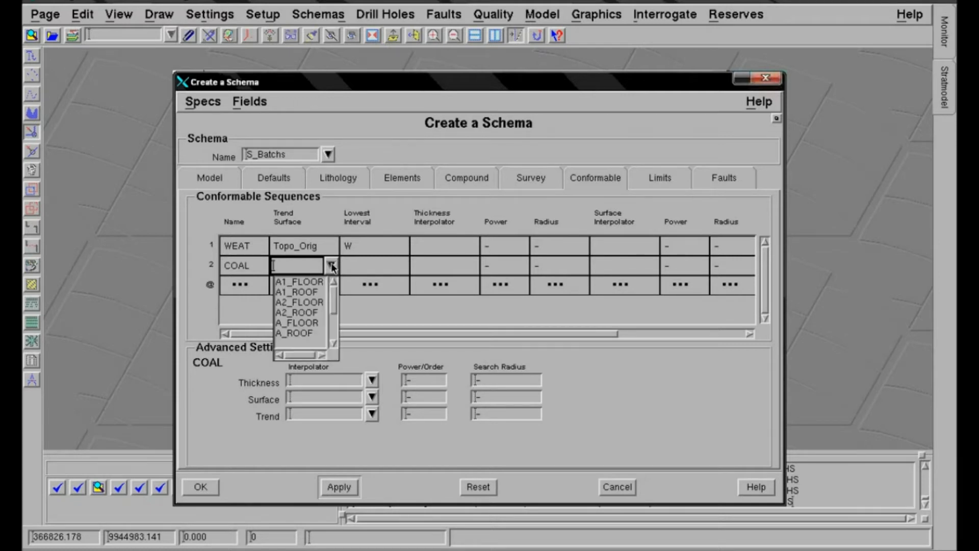
{"action": "left_click", "coordinate": [291, 302]}
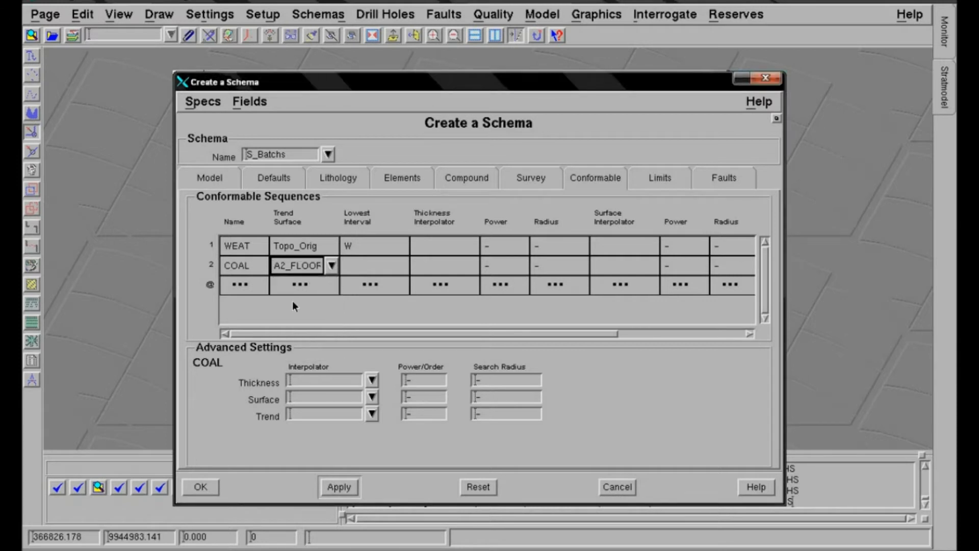
{"action": "left_click", "coordinate": [356, 261]}
{"action": "left_click", "coordinate": [403, 266]}
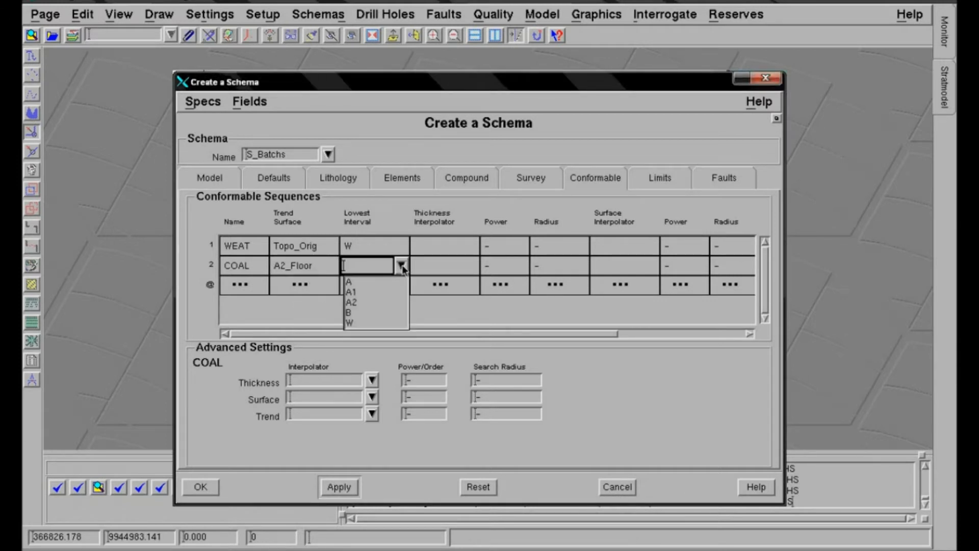
{"action": "left_click", "coordinate": [349, 312]}
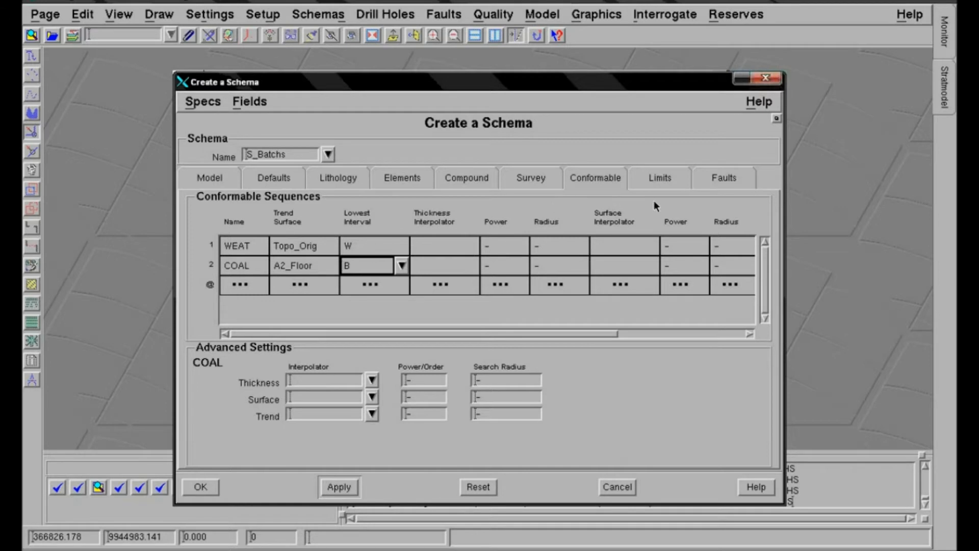
Step: Leave the schema's limits and fault assignments empty and save the S_Batchs schema
{"action": "left_click", "coordinate": [657, 178]}
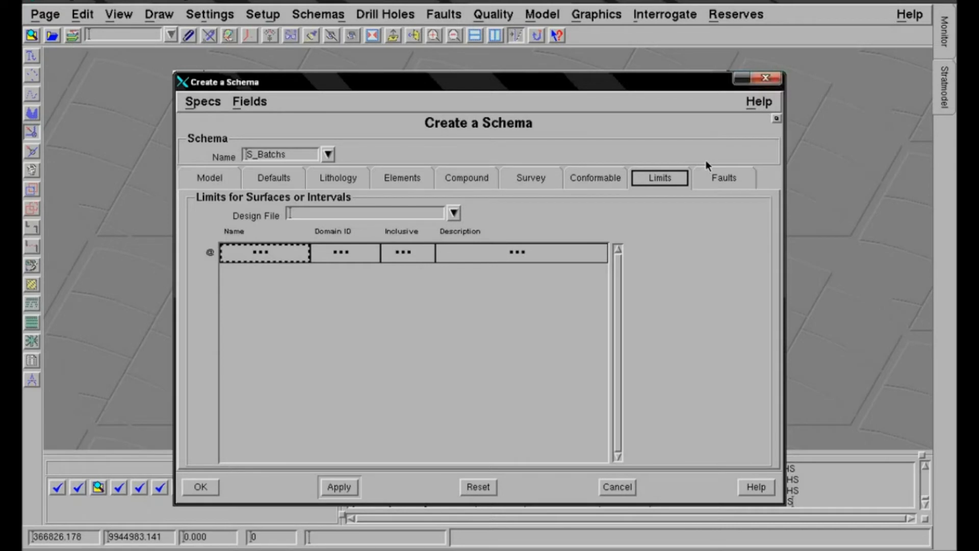
{"action": "left_click", "coordinate": [721, 180]}
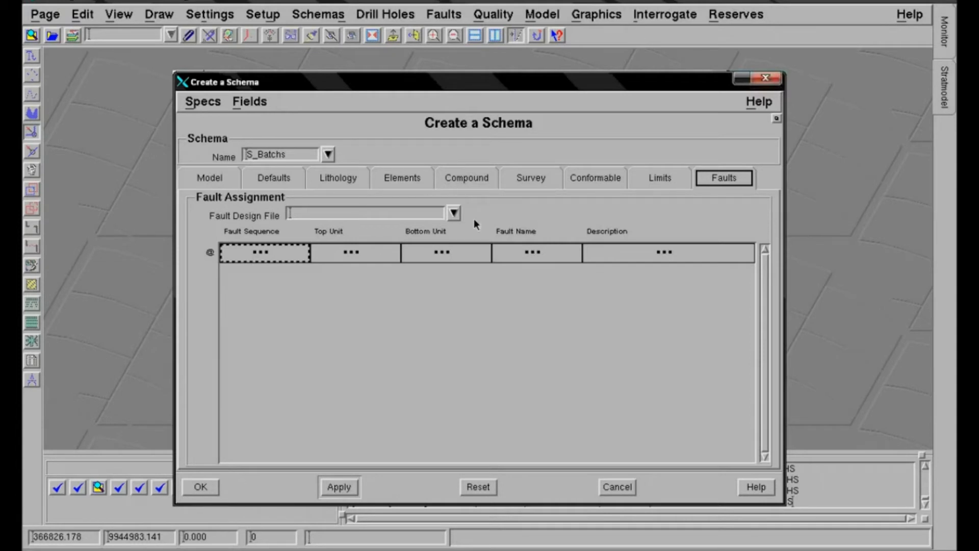
{"action": "left_click", "coordinate": [203, 488]}
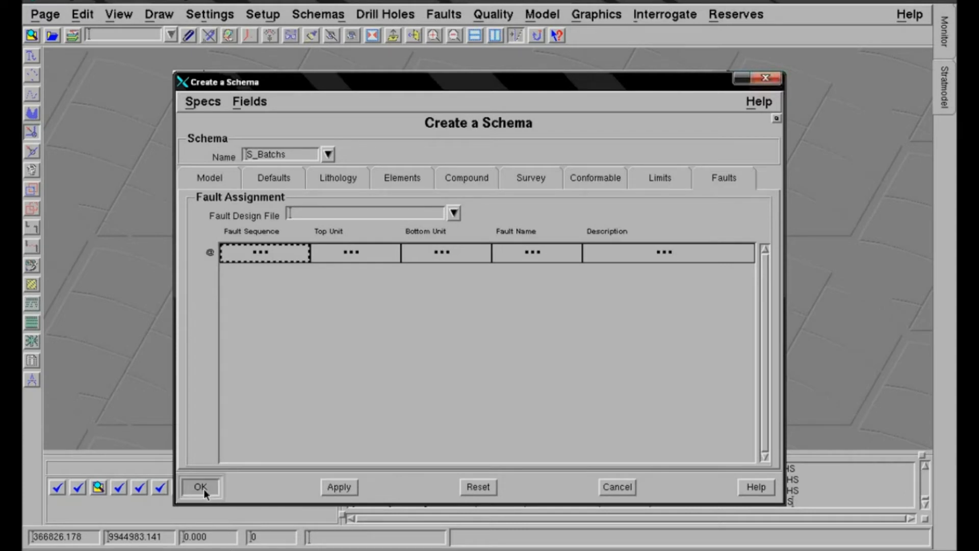
{"action": "left_click", "coordinate": [108, 511]}
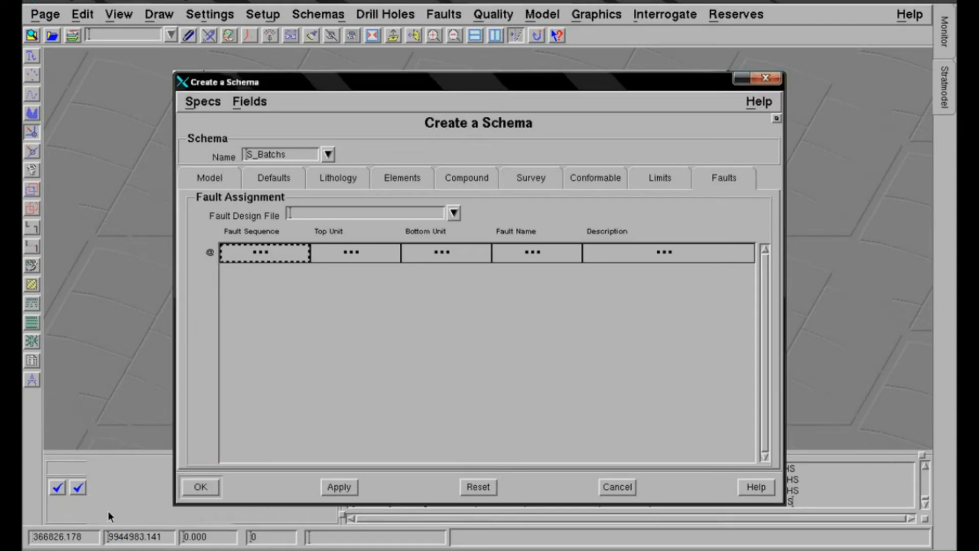
{"action": "left_click", "coordinate": [43, 535]}
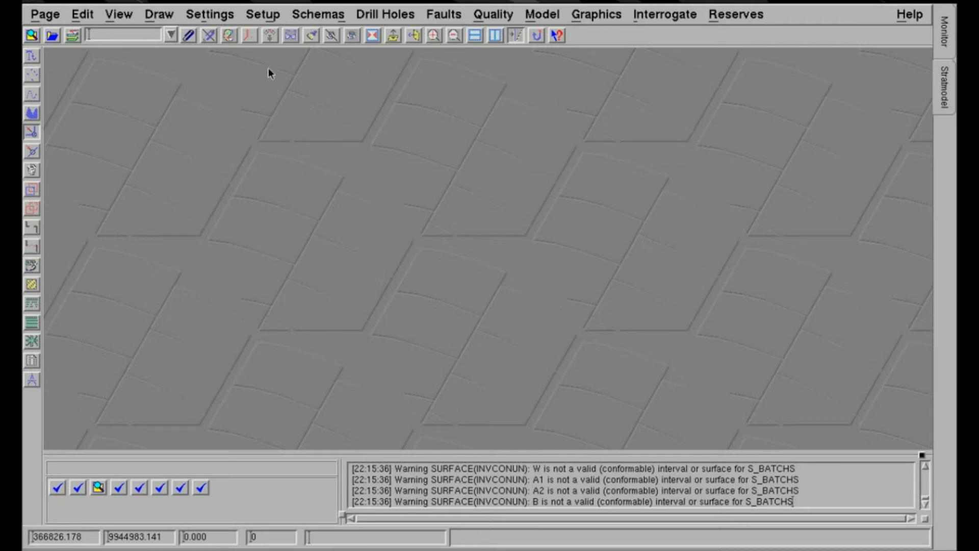
Step: Set up the current model with schema S_Batchs and model type GRID
{"action": "left_click", "coordinate": [262, 15]}
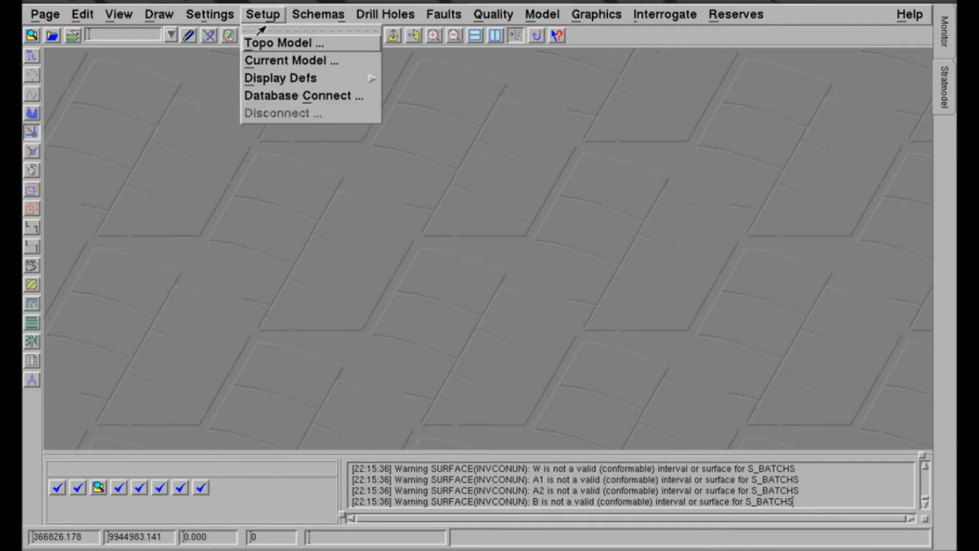
{"action": "left_click", "coordinate": [275, 61]}
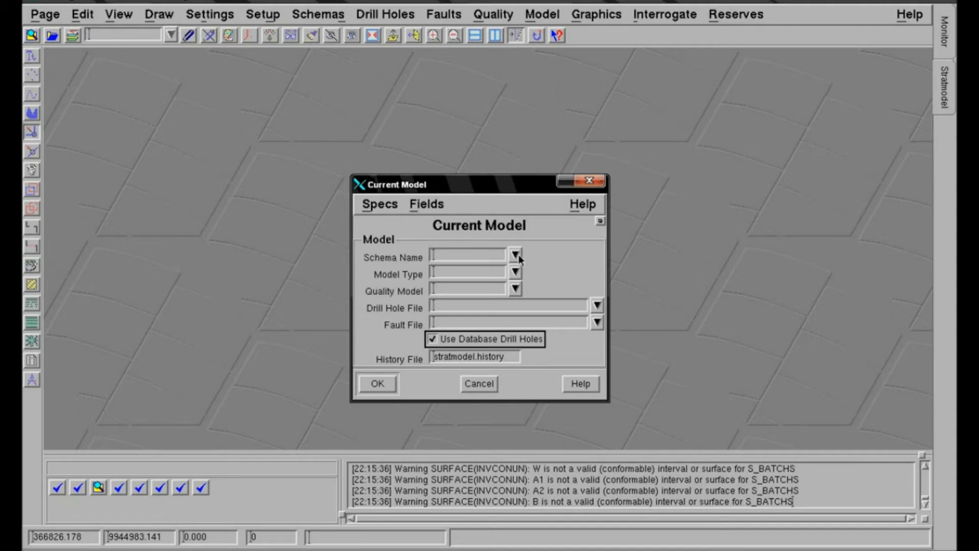
{"action": "left_click", "coordinate": [515, 258]}
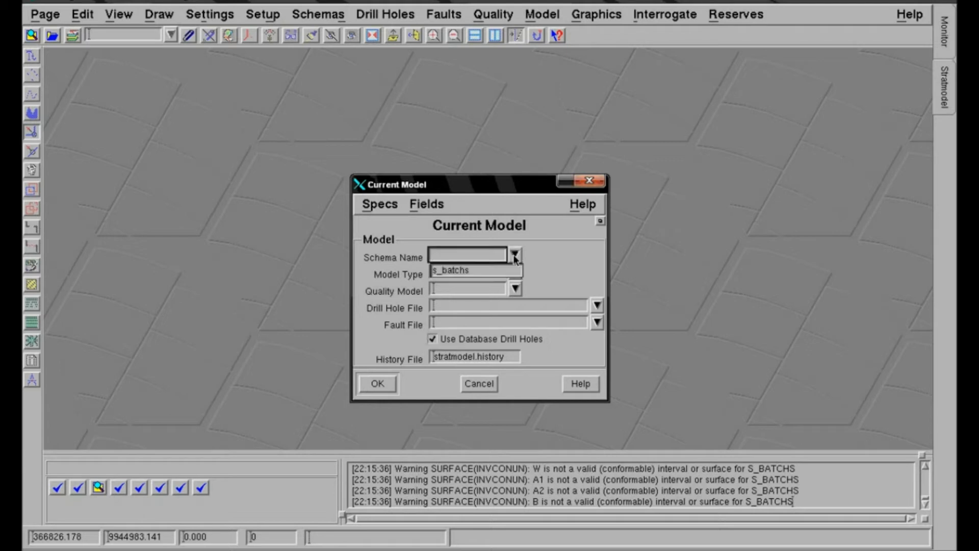
{"action": "left_click", "coordinate": [474, 270]}
{"action": "left_click", "coordinate": [471, 271]}
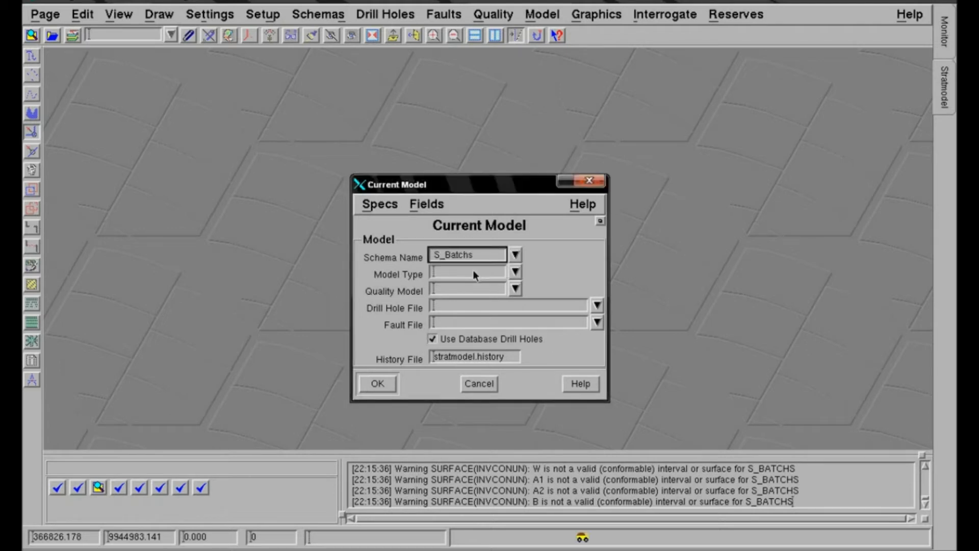
{"action": "left_click", "coordinate": [515, 272]}
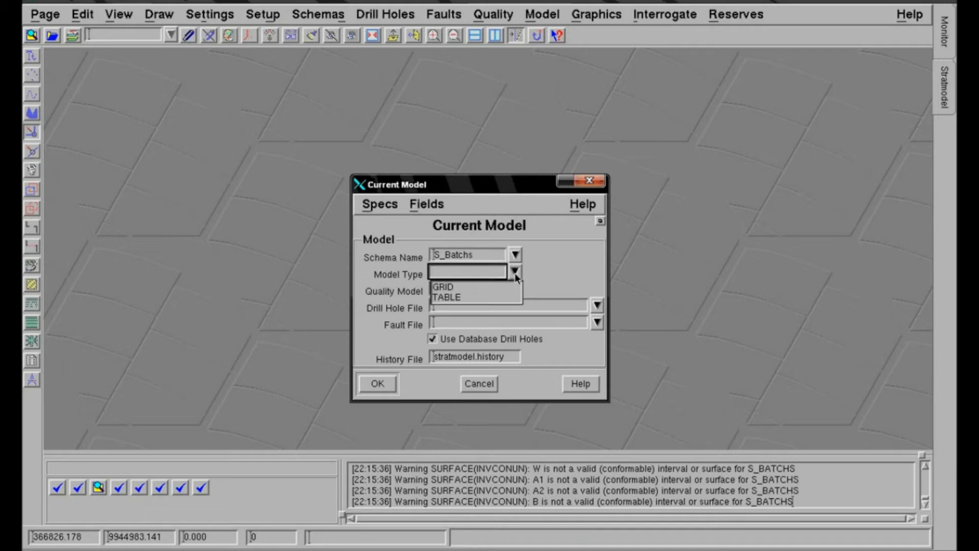
{"action": "left_click", "coordinate": [449, 287]}
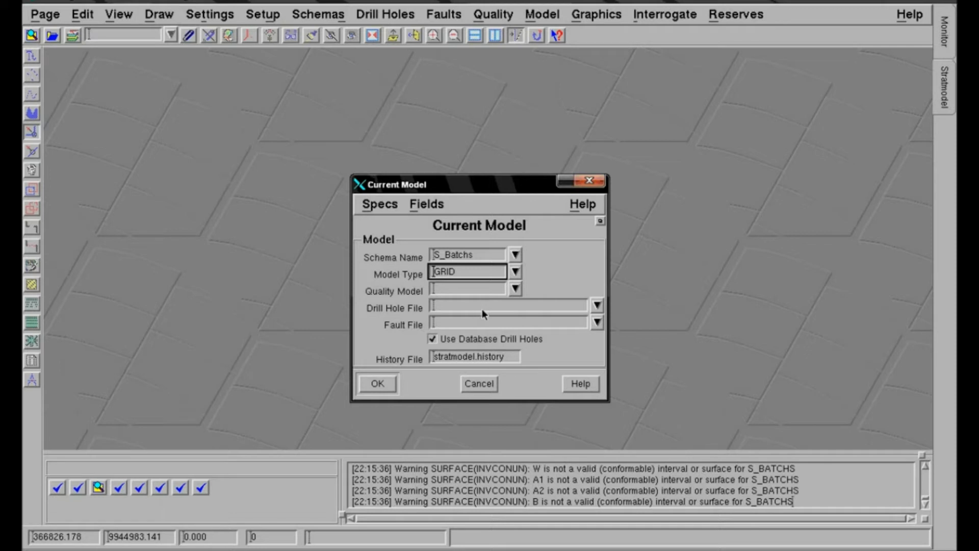
Step: Create a new design file named dhole for the drill holes, keeping its default origin, 3D dimension and metre units
{"action": "left_click", "coordinate": [596, 305]}
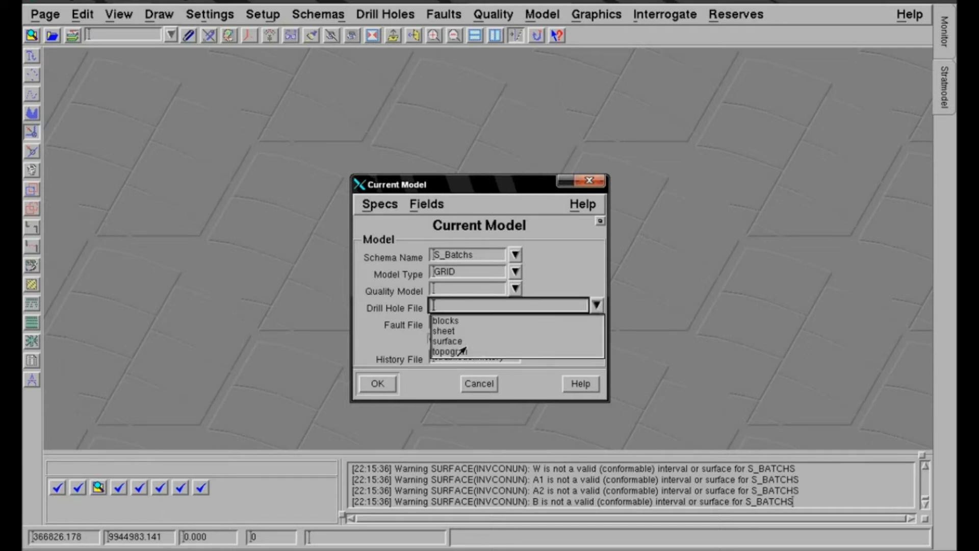
{"action": "left_click", "coordinate": [457, 306]}
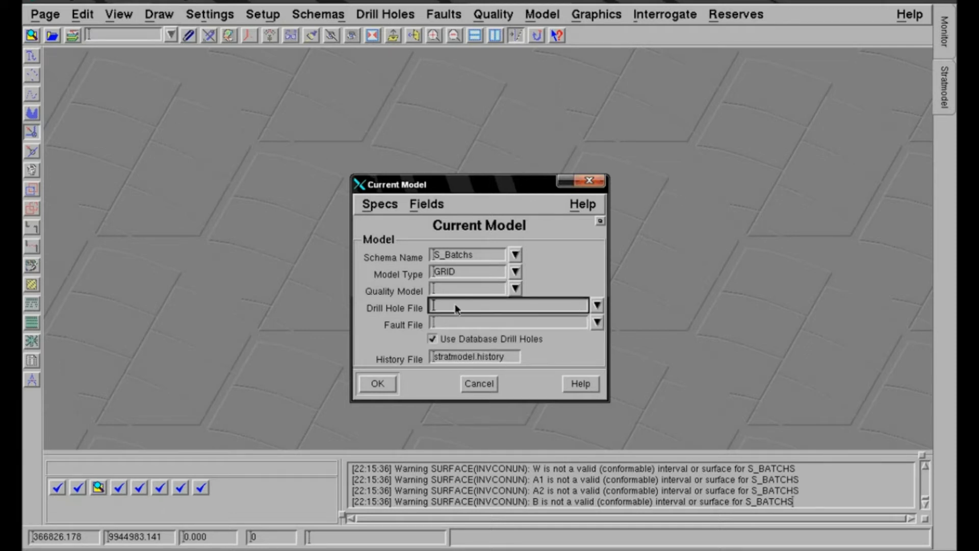
{"action": "right_click", "coordinate": [463, 308]}
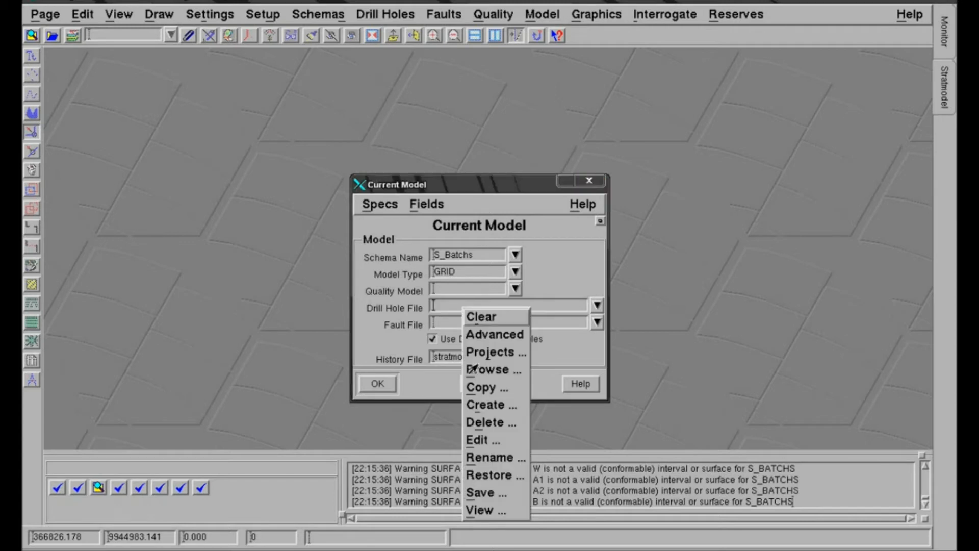
{"action": "left_click", "coordinate": [479, 405]}
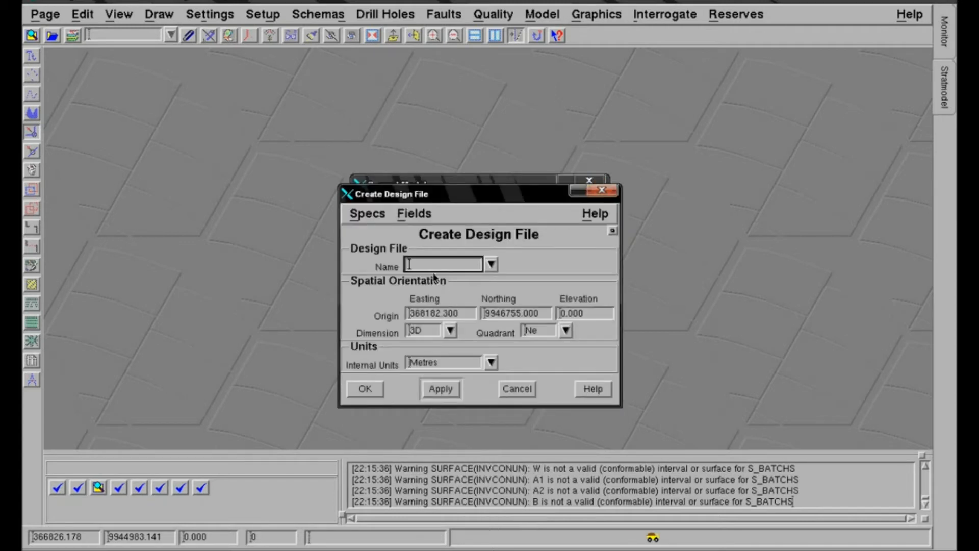
{"action": "type", "text": "dhole"}
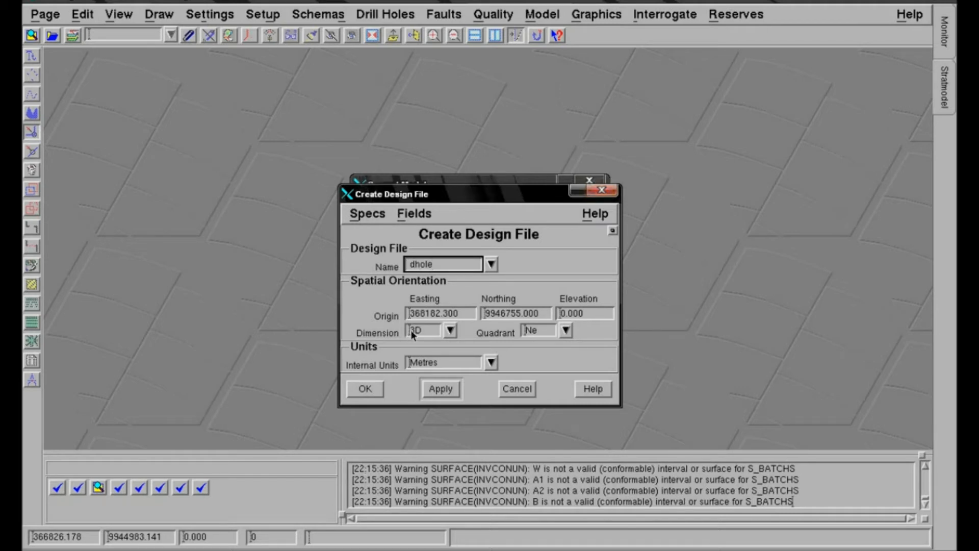
{"action": "left_click", "coordinate": [365, 389]}
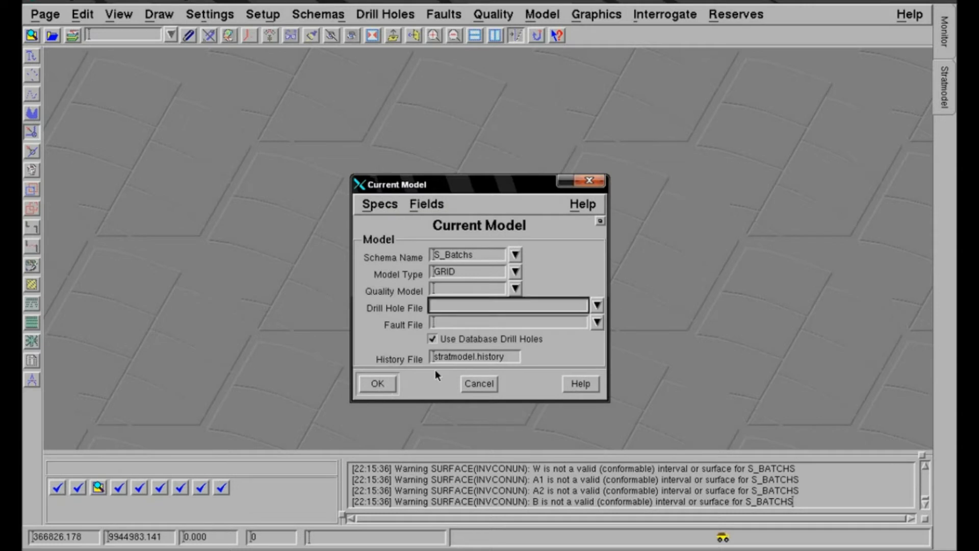
Step: Assign dhole as the current model's drill hole file and accept the model setup
{"action": "left_click", "coordinate": [596, 305]}
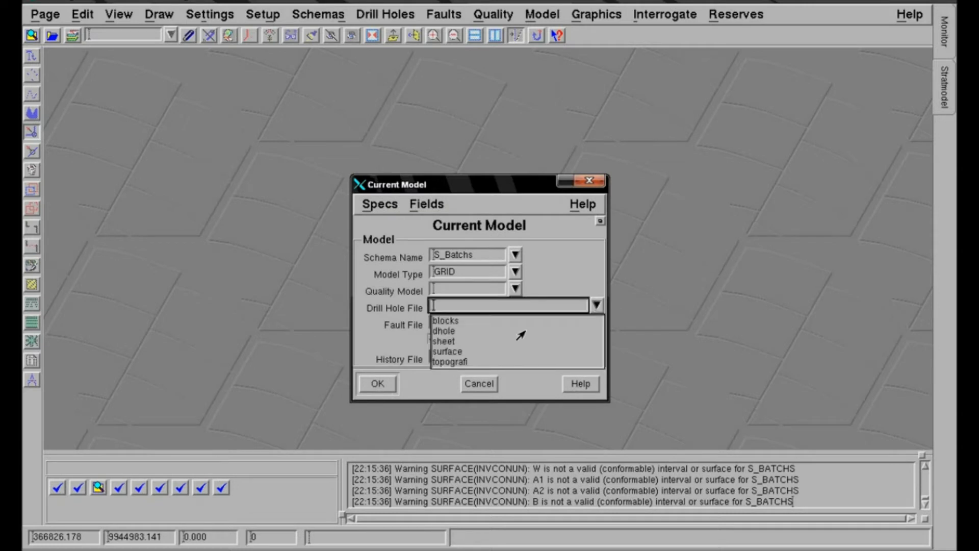
{"action": "left_click", "coordinate": [443, 331]}
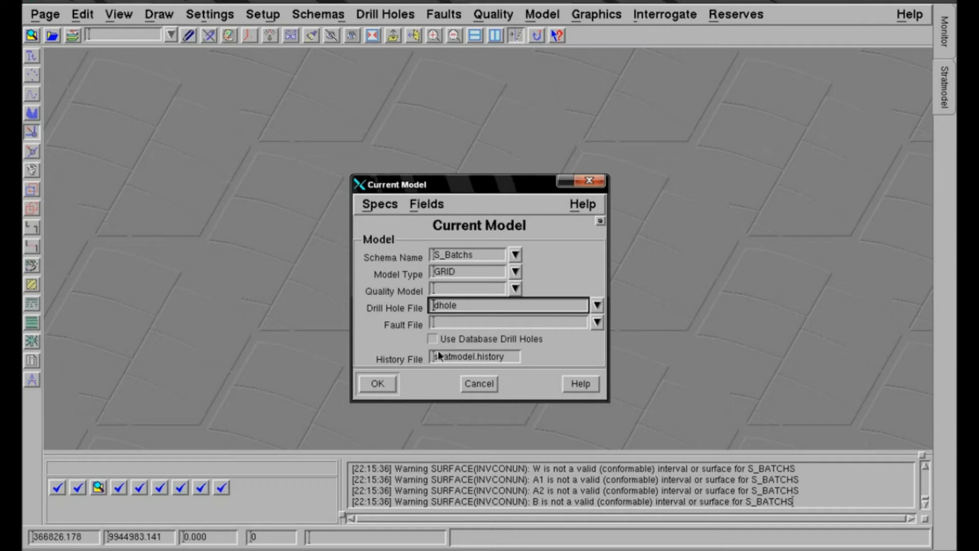
{"action": "left_click", "coordinate": [391, 383]}
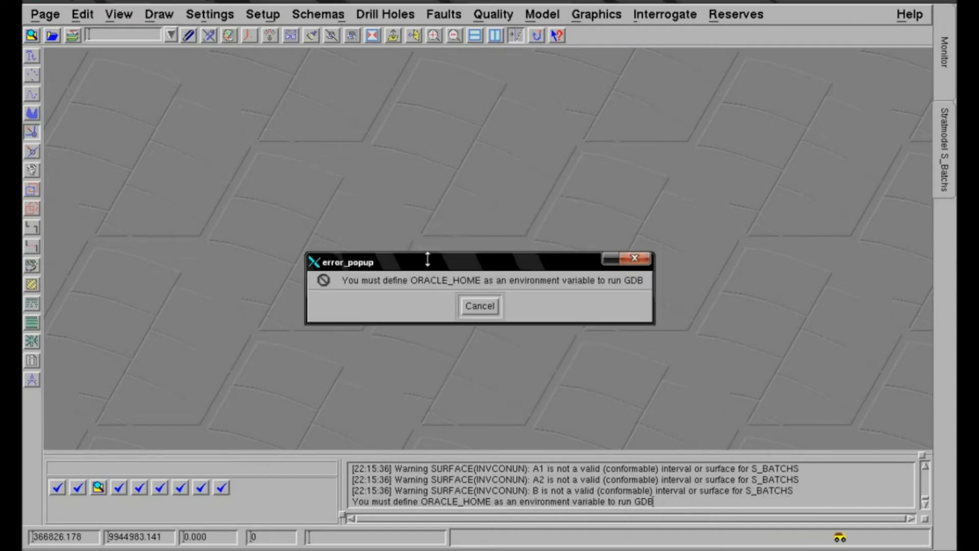
{"action": "left_click", "coordinate": [478, 306]}
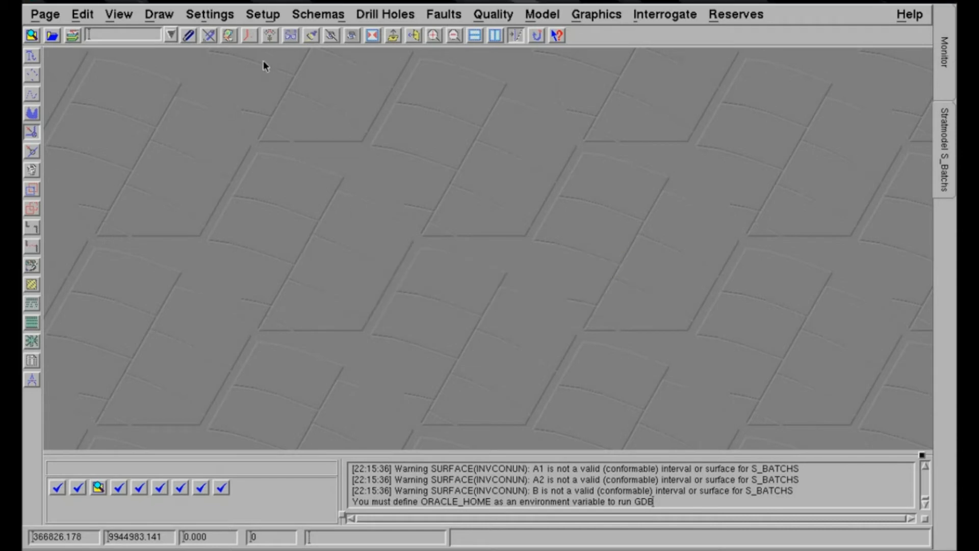
Step: Load the S_Batchs schema into the display definitions for schema intervals
{"action": "left_click", "coordinate": [255, 14]}
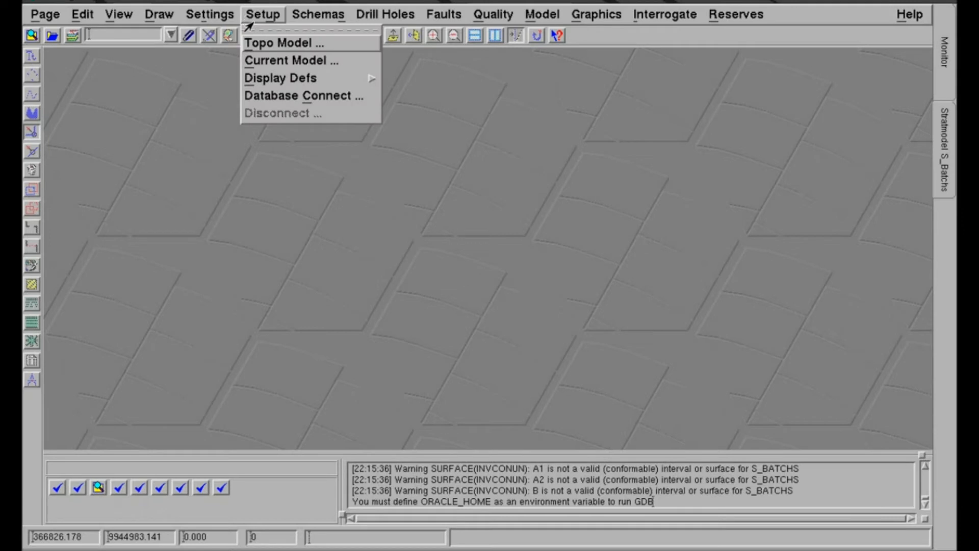
{"action": "mouse_move", "coordinate": [260, 80]}
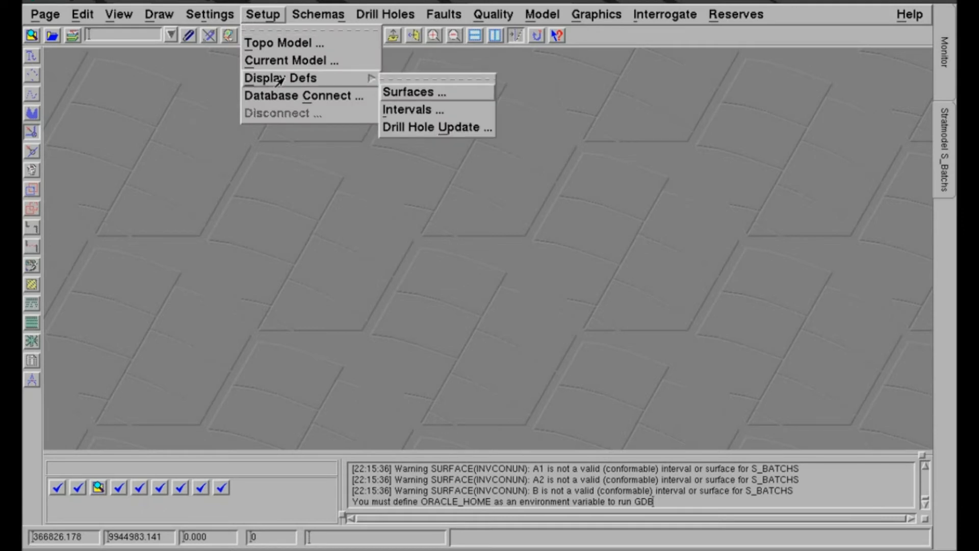
{"action": "left_click", "coordinate": [401, 109]}
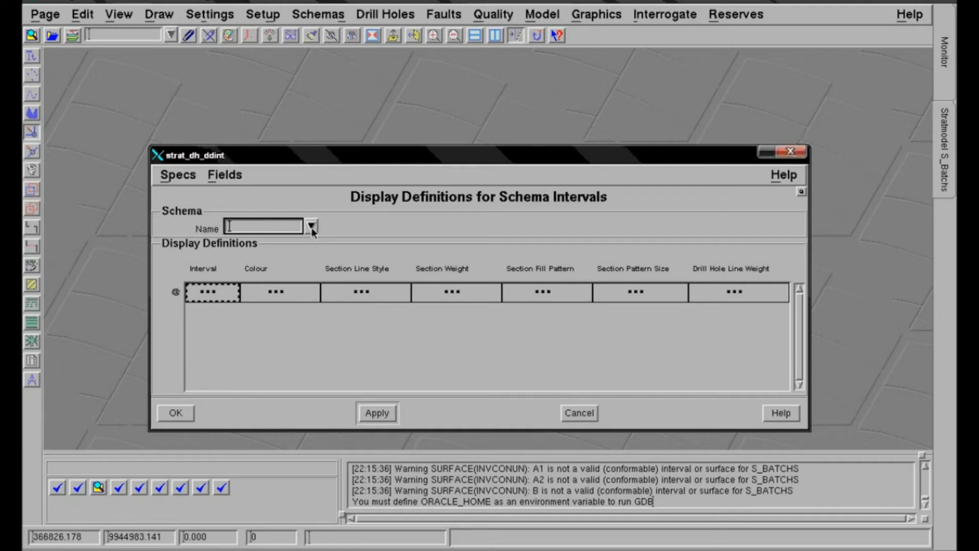
{"action": "left_click", "coordinate": [311, 227]}
{"action": "left_click", "coordinate": [278, 244]}
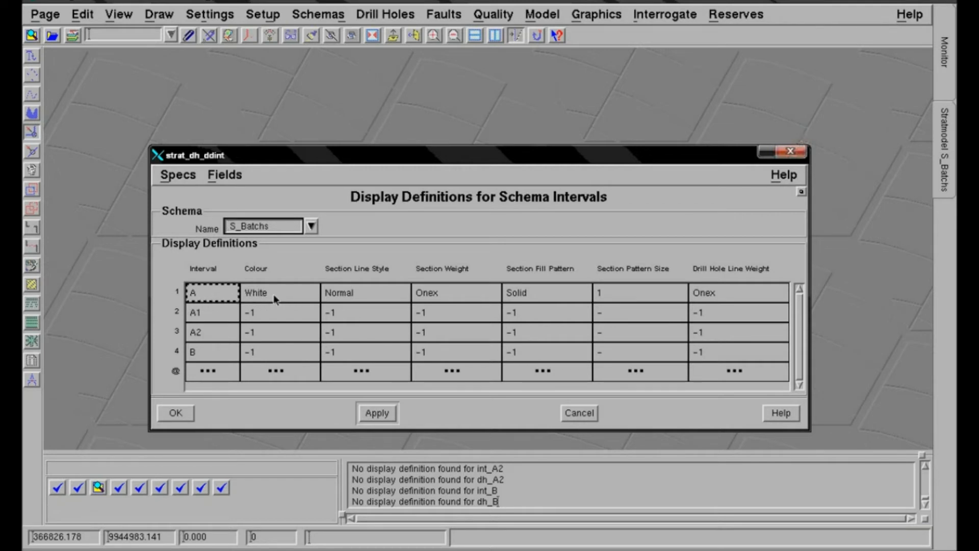
Step: Set the interval display colours to red for A1, green for A2 and blue for B, and save the definitions
{"action": "left_click", "coordinate": [286, 315]}
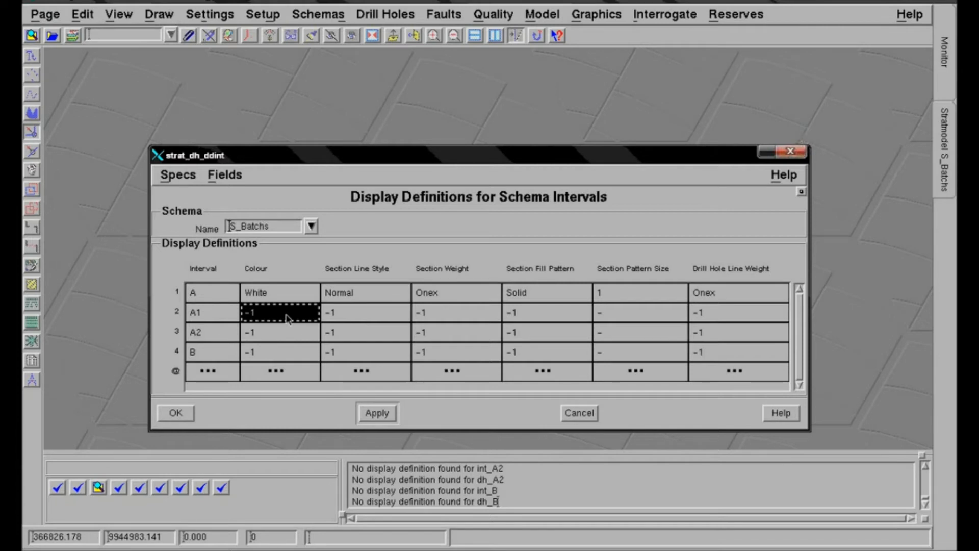
{"action": "left_click", "coordinate": [286, 314]}
{"action": "left_click", "coordinate": [312, 313]}
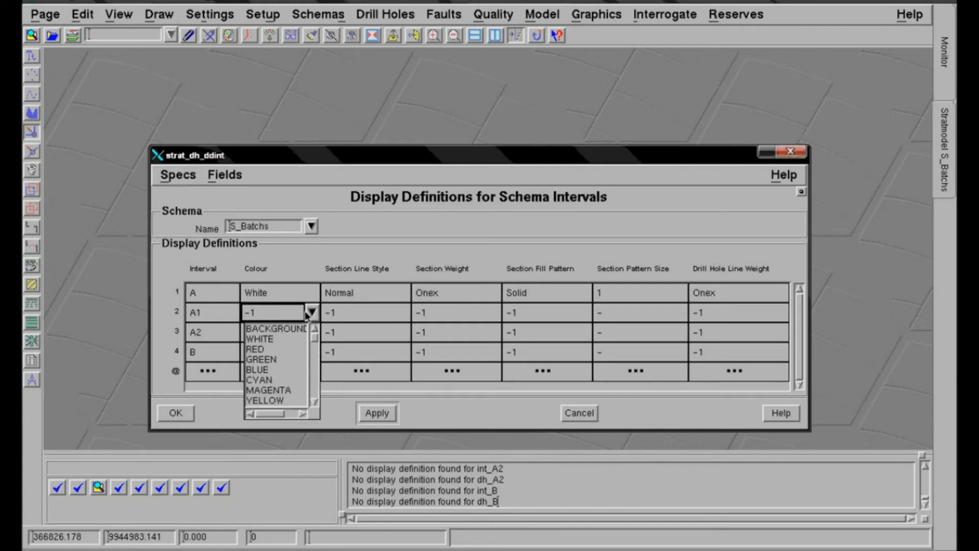
{"action": "left_click", "coordinate": [257, 349]}
{"action": "left_click", "coordinate": [284, 331]}
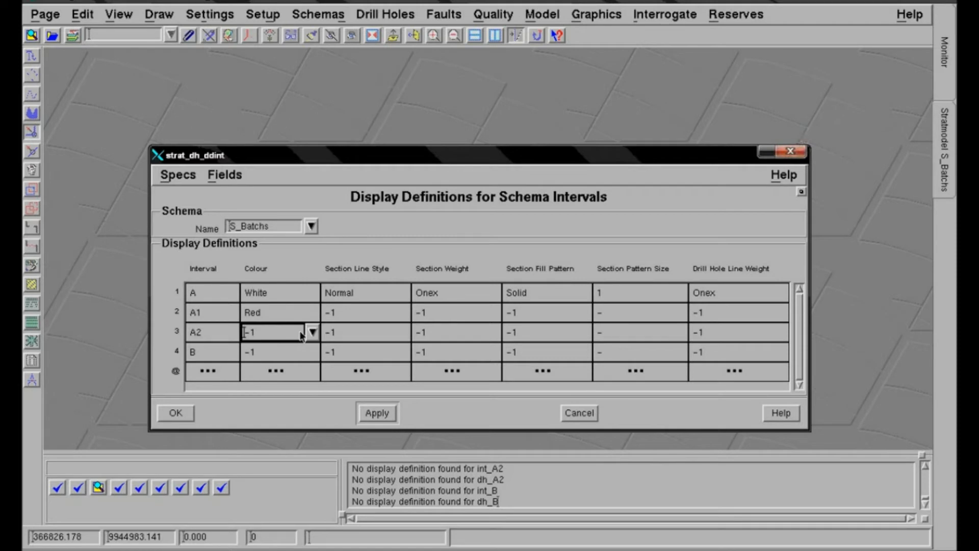
{"action": "left_click", "coordinate": [312, 332]}
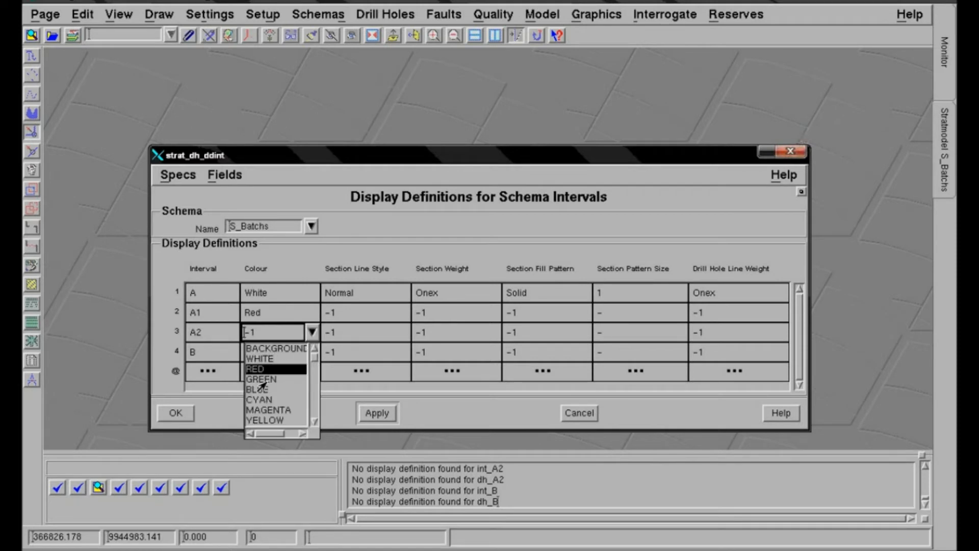
{"action": "left_click", "coordinate": [261, 380]}
{"action": "left_click", "coordinate": [278, 351]}
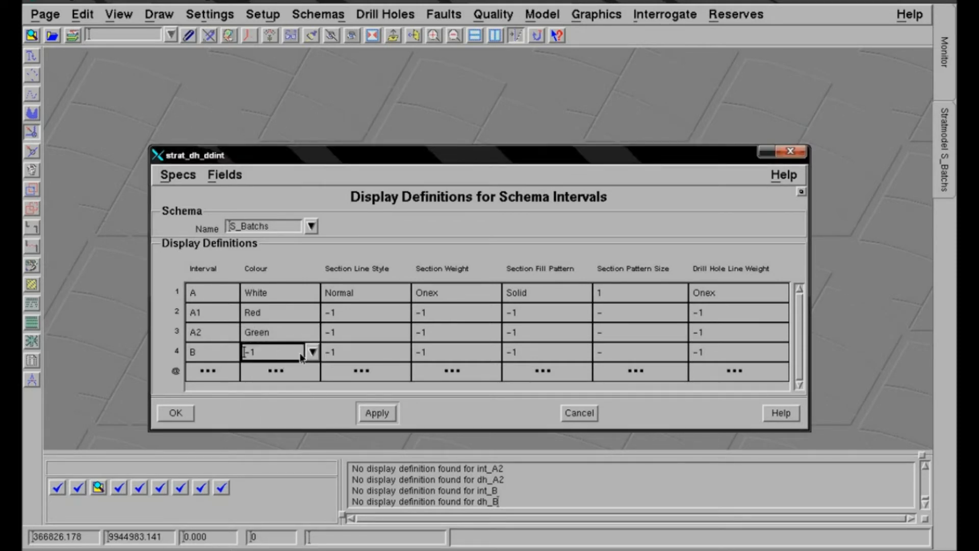
{"action": "left_click", "coordinate": [311, 352]}
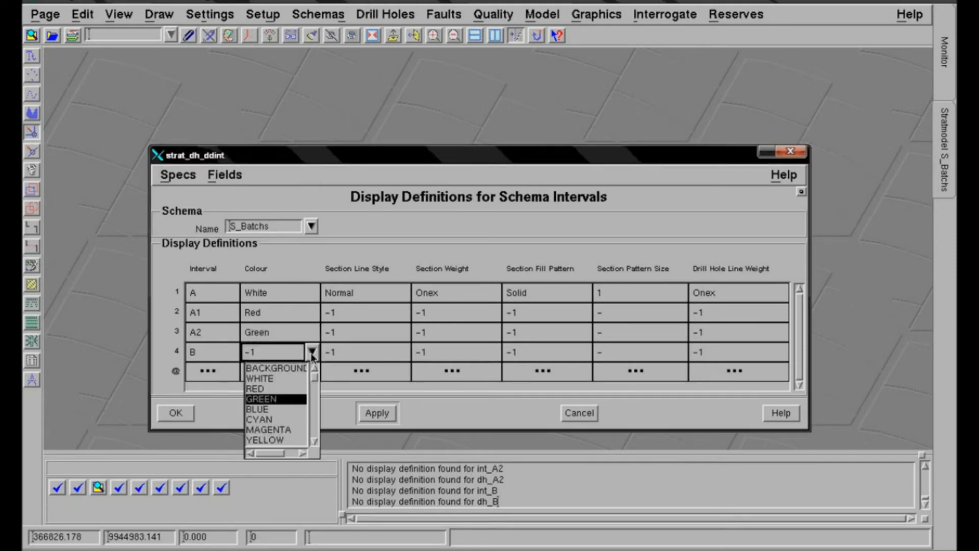
{"action": "left_click", "coordinate": [259, 409]}
{"action": "left_click", "coordinate": [176, 413]}
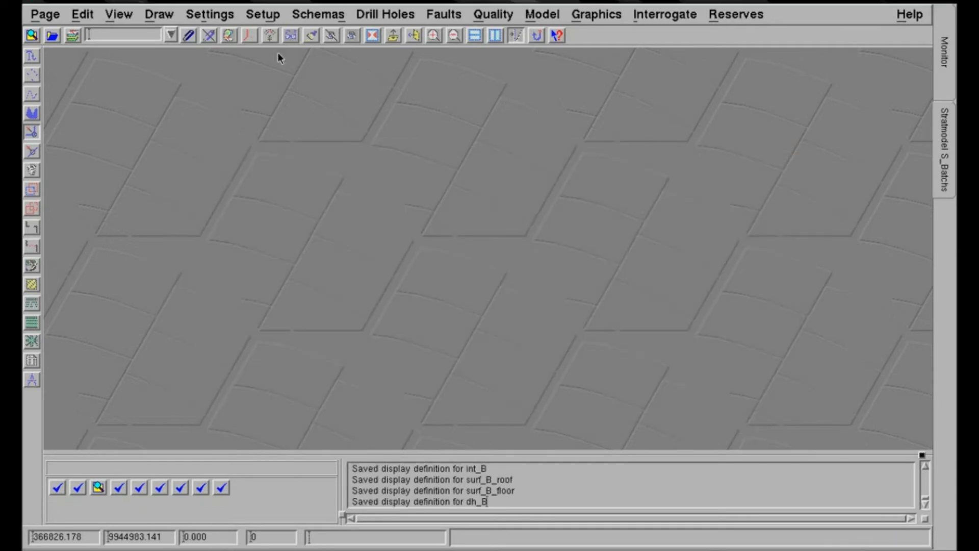
Step: Load the S_Batchs schema into the display definitions for schema surfaces
{"action": "left_click", "coordinate": [261, 16]}
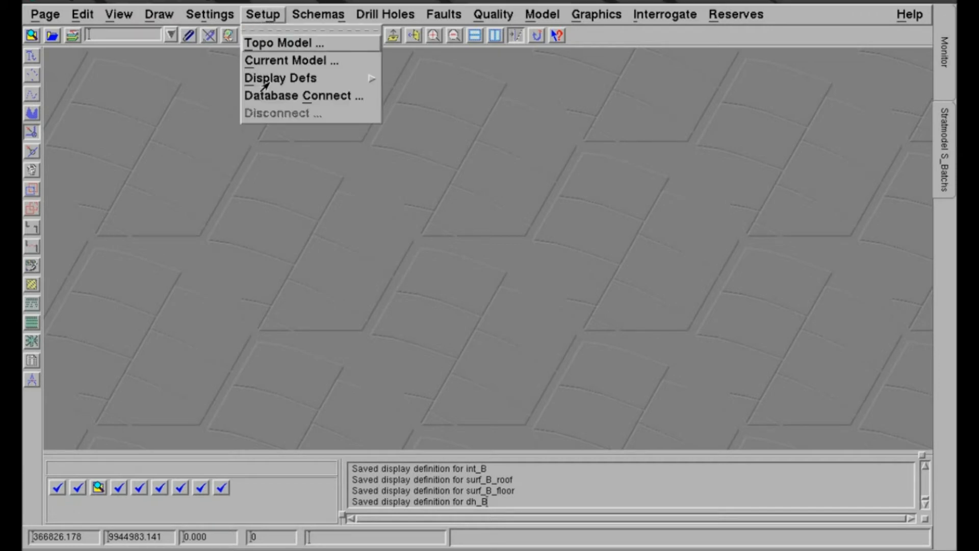
{"action": "mouse_move", "coordinate": [266, 81]}
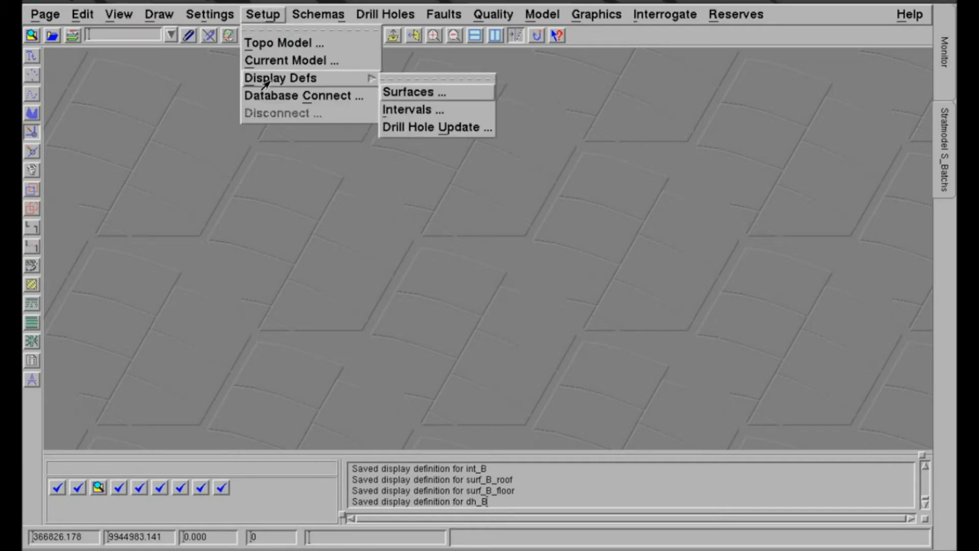
{"action": "left_click", "coordinate": [397, 95]}
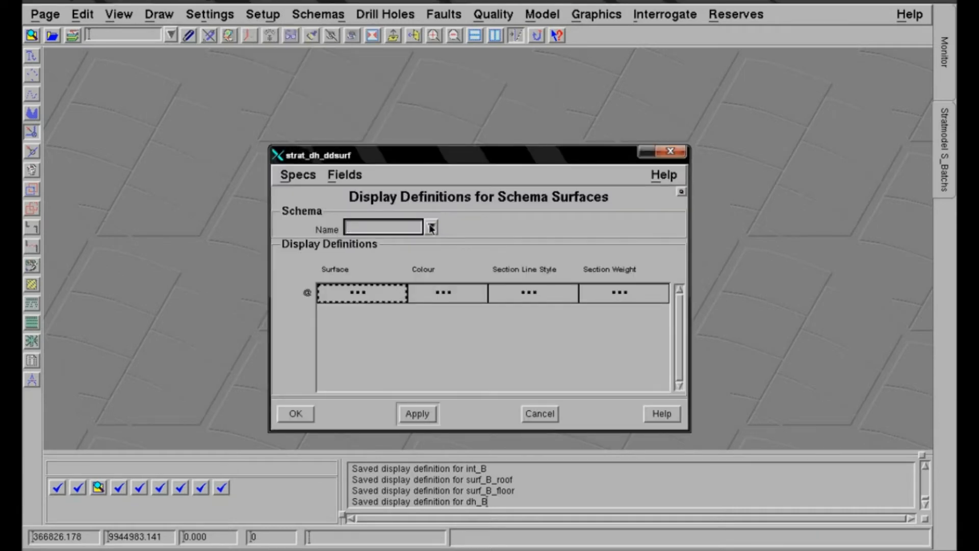
{"action": "left_click", "coordinate": [431, 227]}
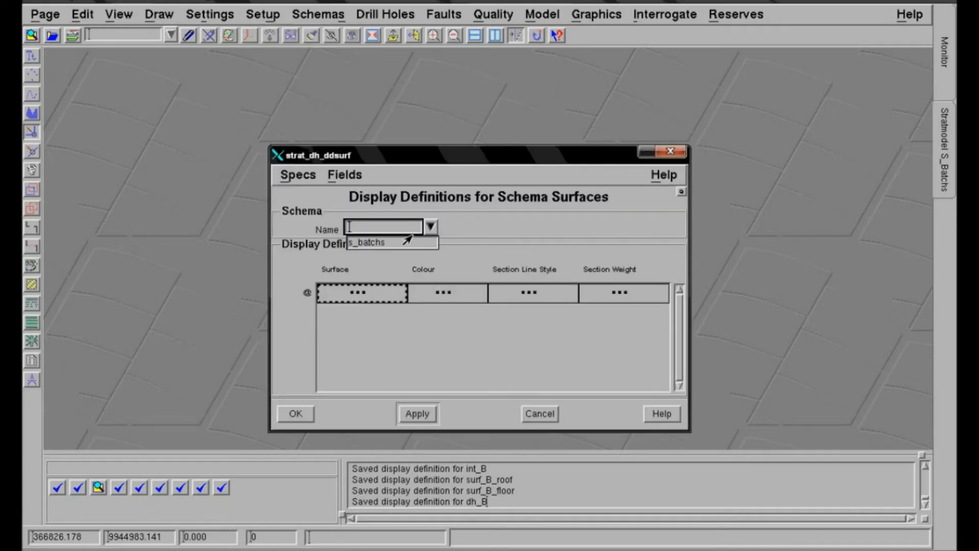
{"action": "left_click", "coordinate": [366, 243]}
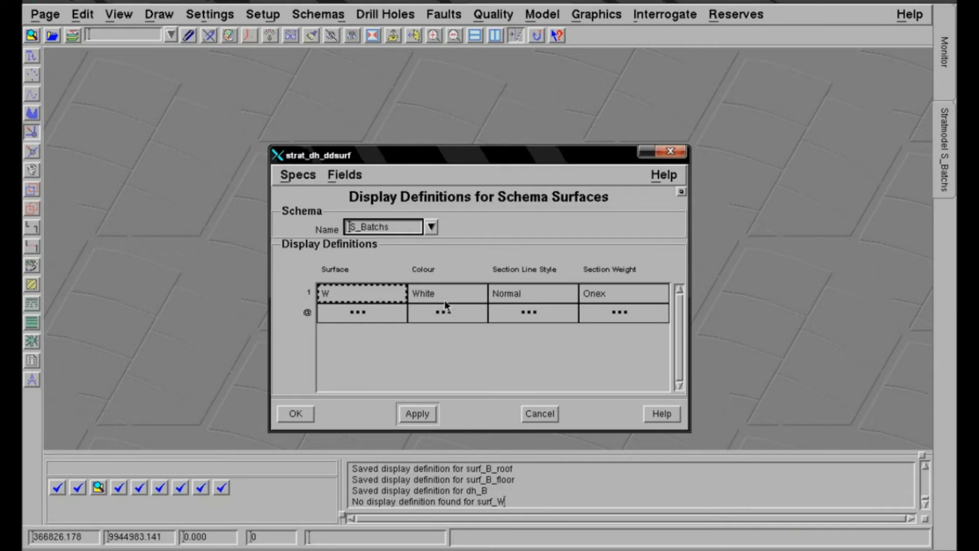
Step: Set the display colour of surface W to yellow and save the surface definitions
{"action": "left_click", "coordinate": [458, 300]}
{"action": "left_click", "coordinate": [479, 293]}
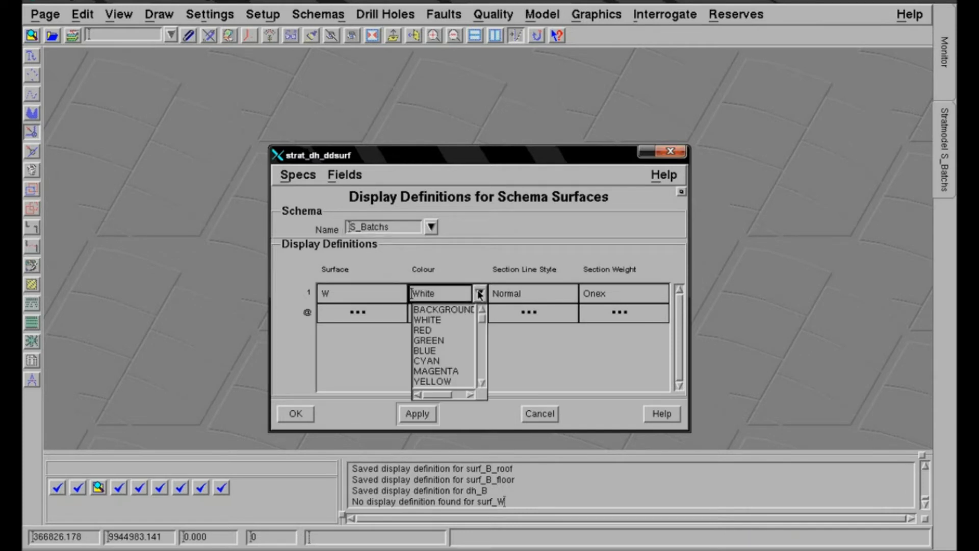
{"action": "left_click", "coordinate": [434, 381]}
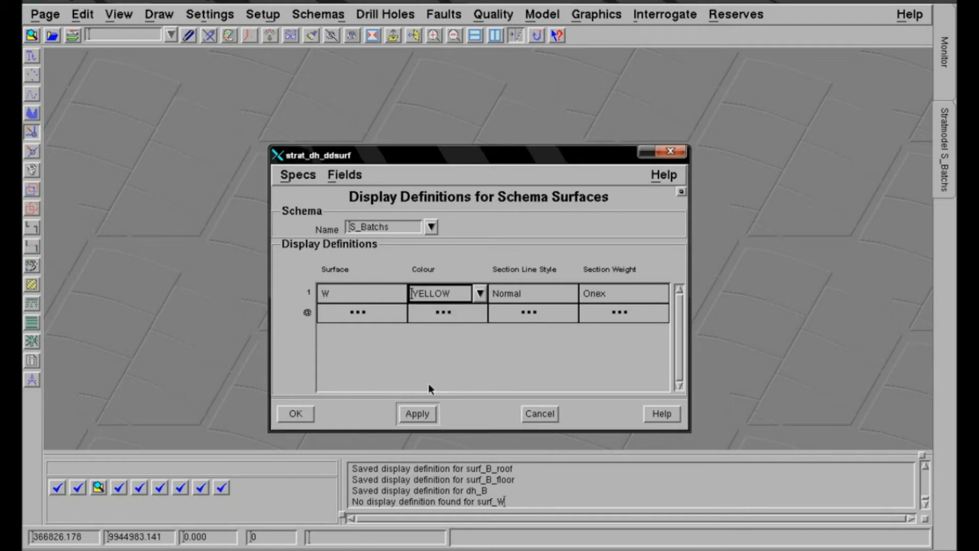
{"action": "left_click", "coordinate": [306, 411]}
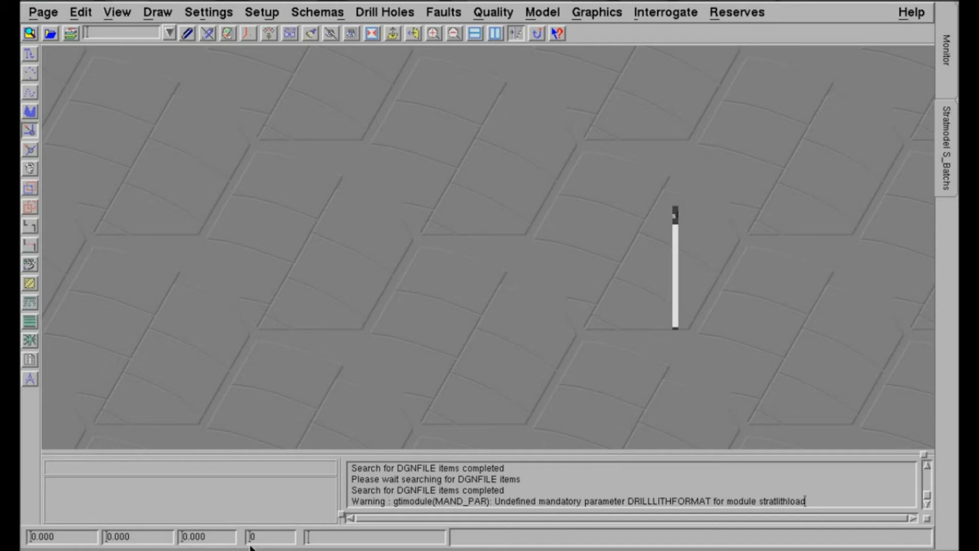
Step: Switch to the project's data folder, examine the layout of surv.prn and lith.prn, and return to MineScape
{"action": "key", "text": "alt+Tab"}
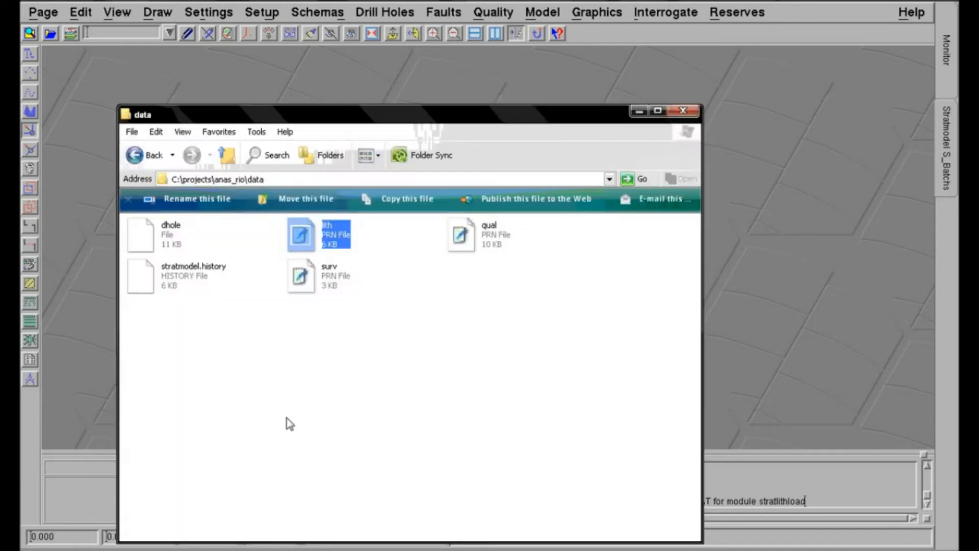
{"action": "left_click", "coordinate": [301, 278]}
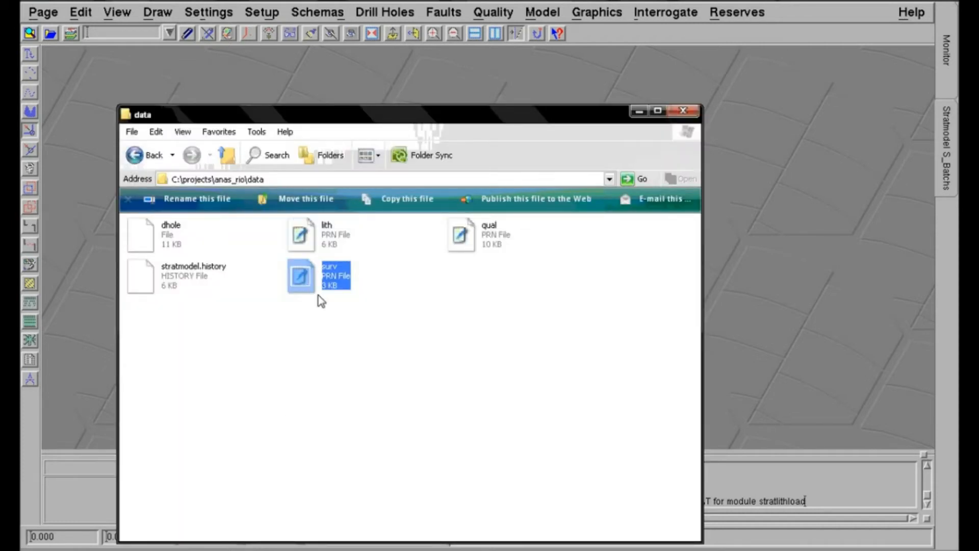
{"action": "key", "text": "Return"}
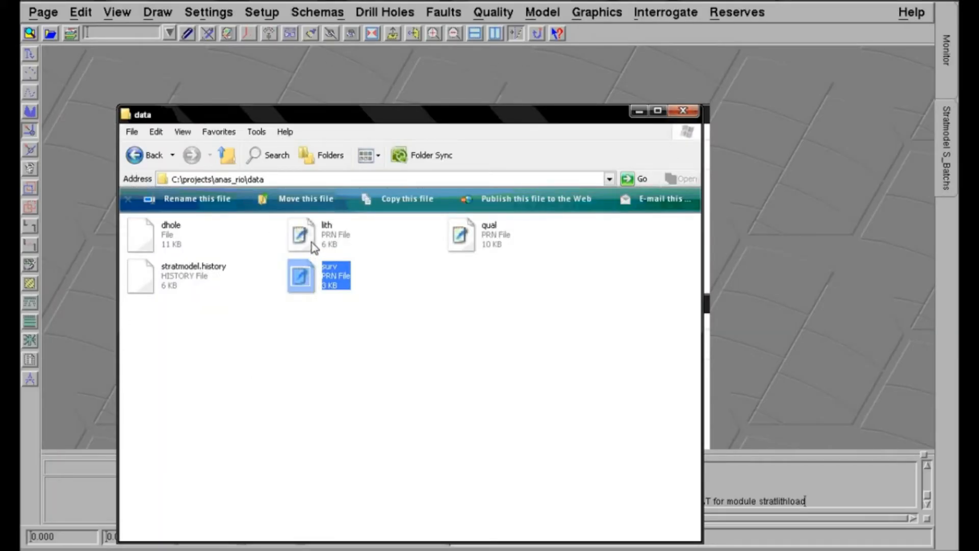
{"action": "left_click", "coordinate": [314, 248]}
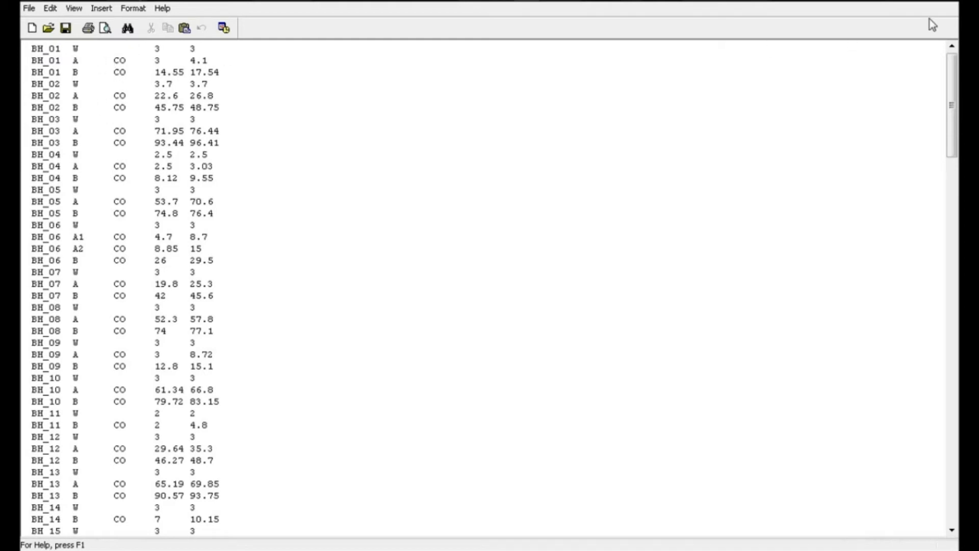
{"action": "key", "text": "alt+F4"}
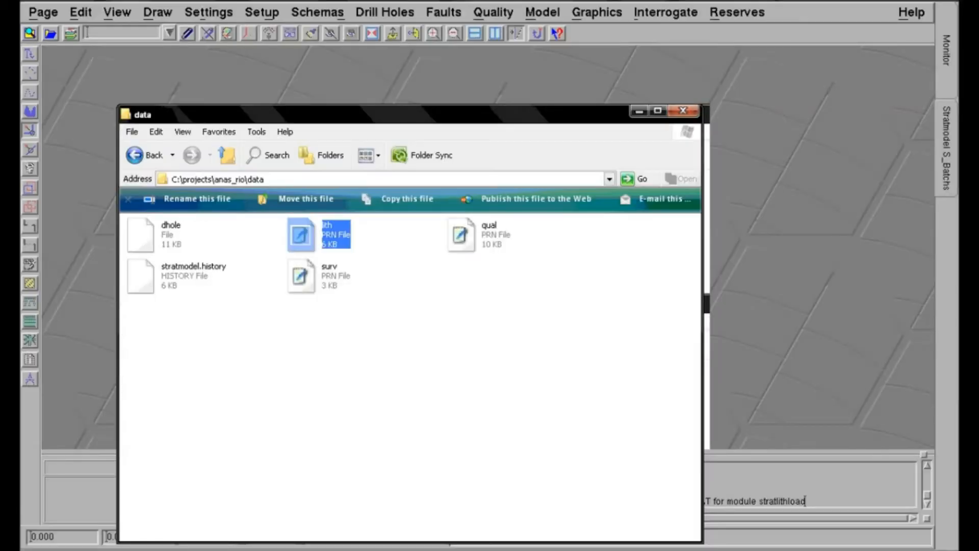
{"action": "left_click", "coordinate": [685, 110]}
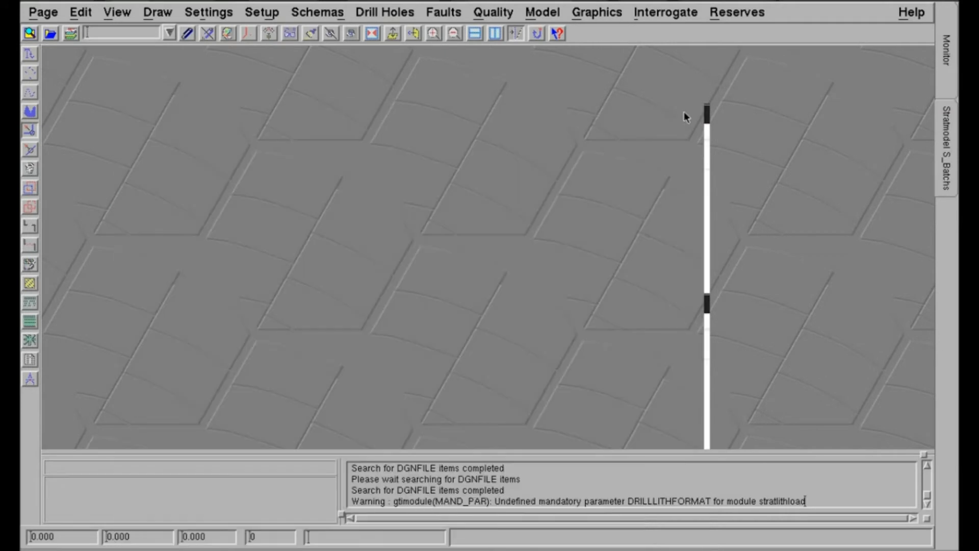
{"action": "left_click", "coordinate": [925, 0]}
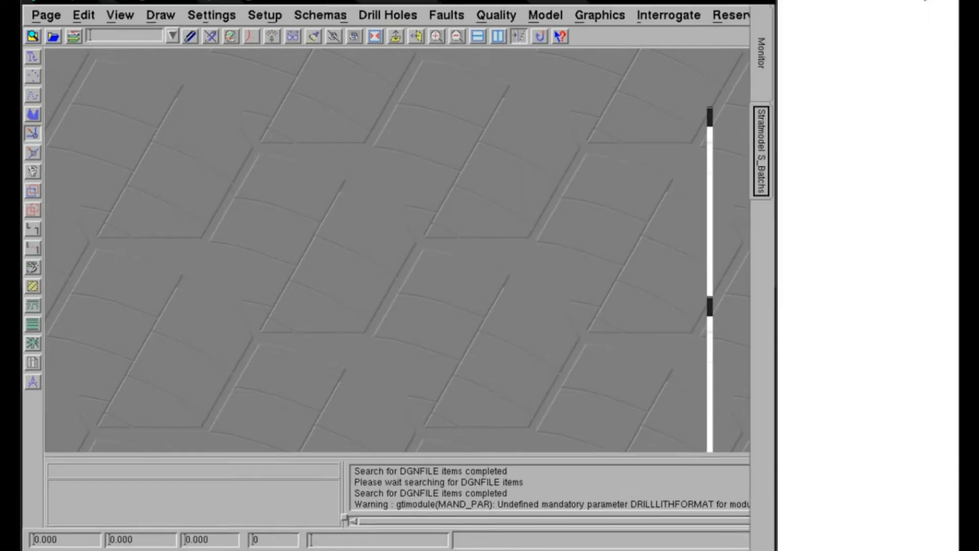
{"action": "left_click", "coordinate": [733, 1]}
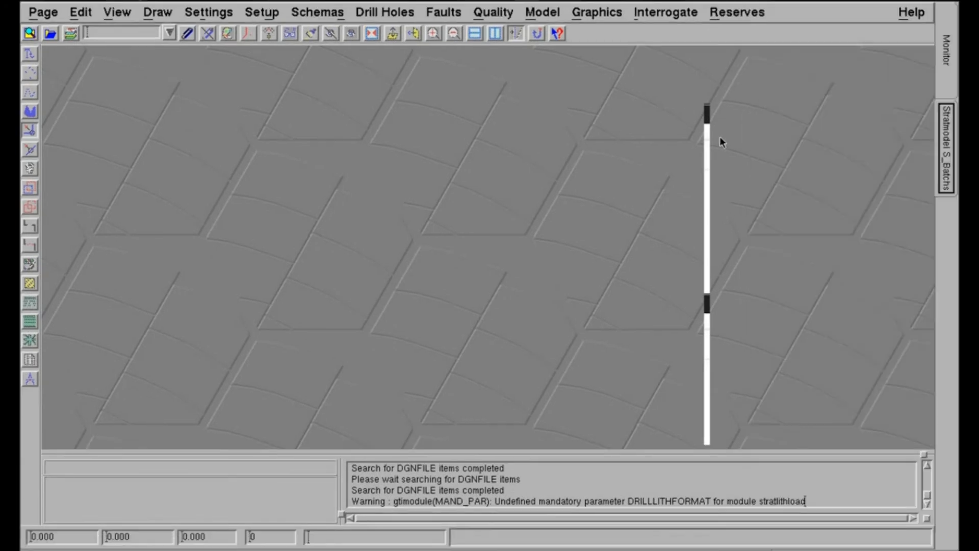
Step: Start a drill hole import for schema S_Batchs with surv.prn as survey data and lith.prn as lithology data
{"action": "left_click", "coordinate": [380, 19]}
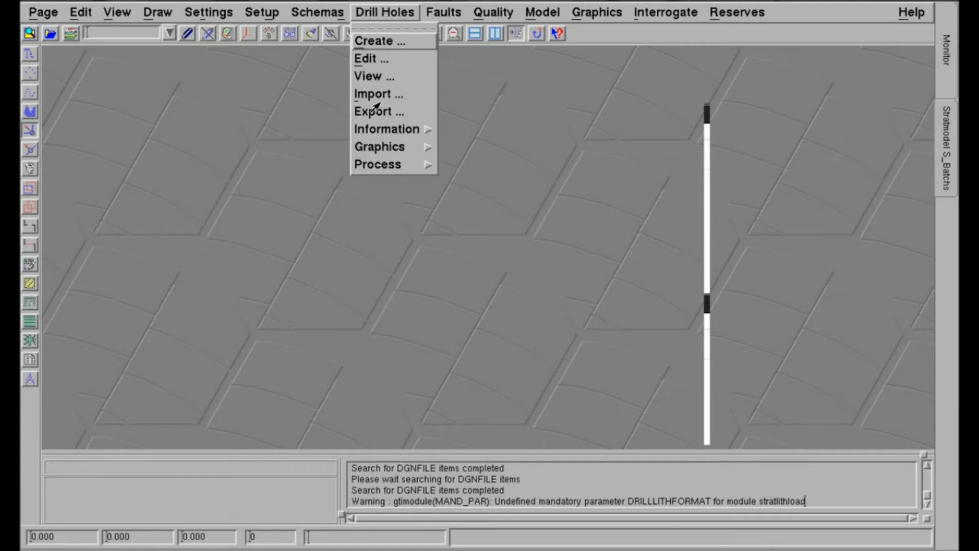
{"action": "left_click", "coordinate": [379, 96]}
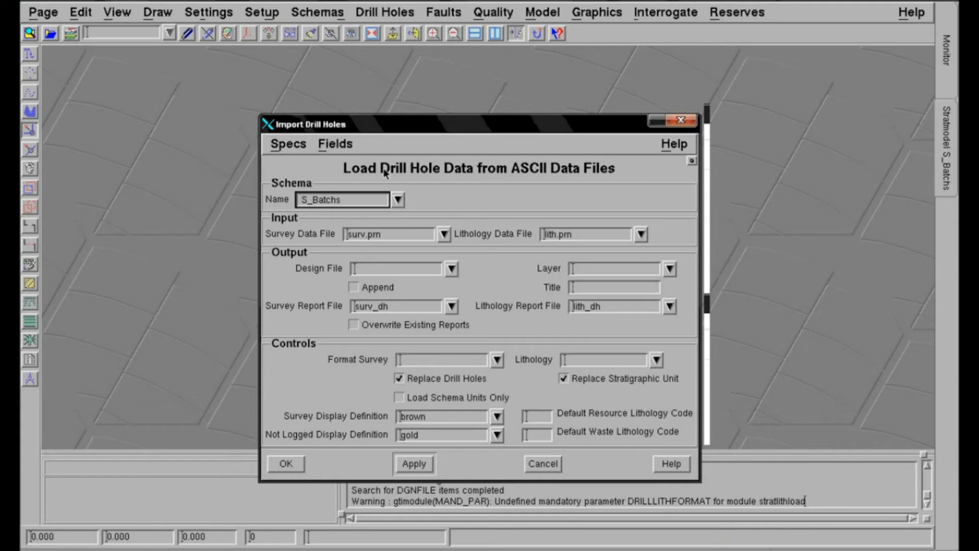
{"action": "left_click", "coordinate": [398, 201]}
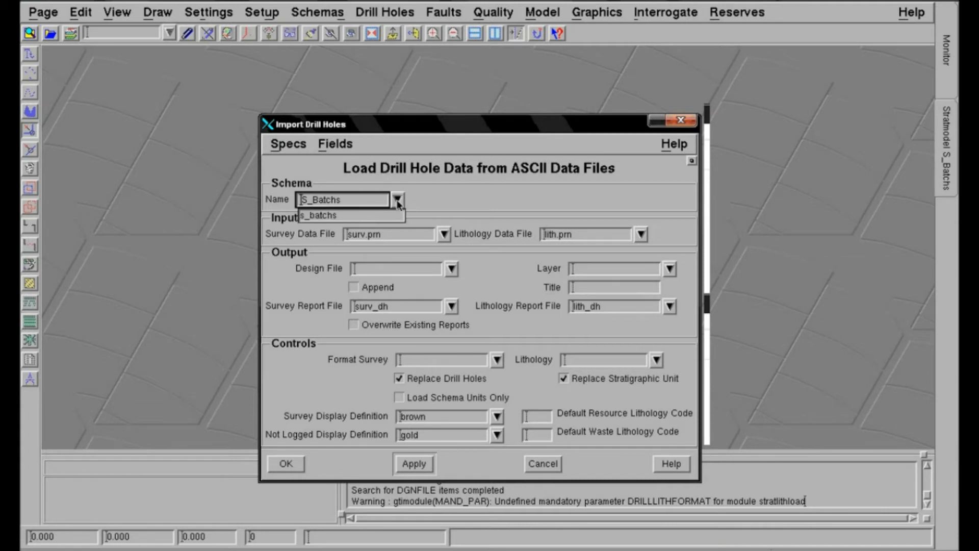
{"action": "left_click", "coordinate": [337, 216]}
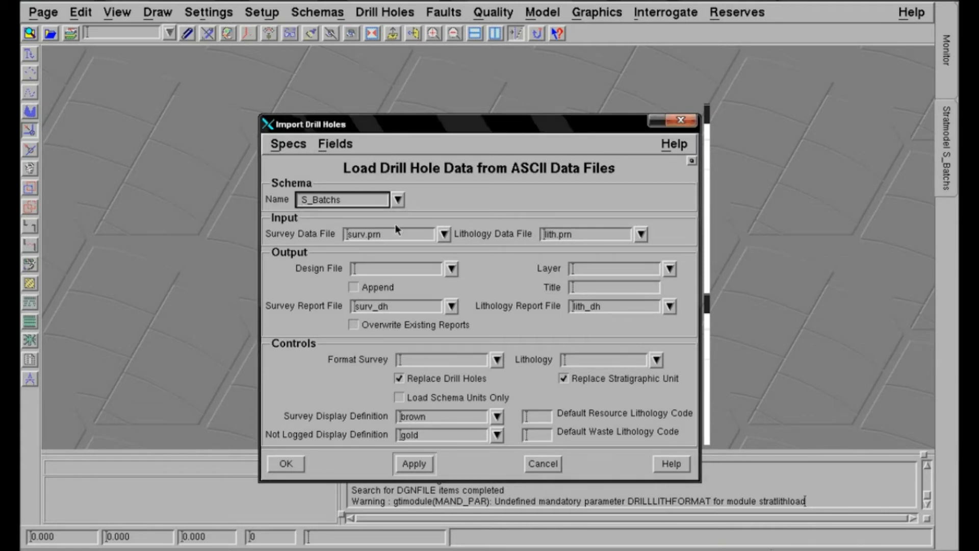
{"action": "left_click", "coordinate": [444, 236]}
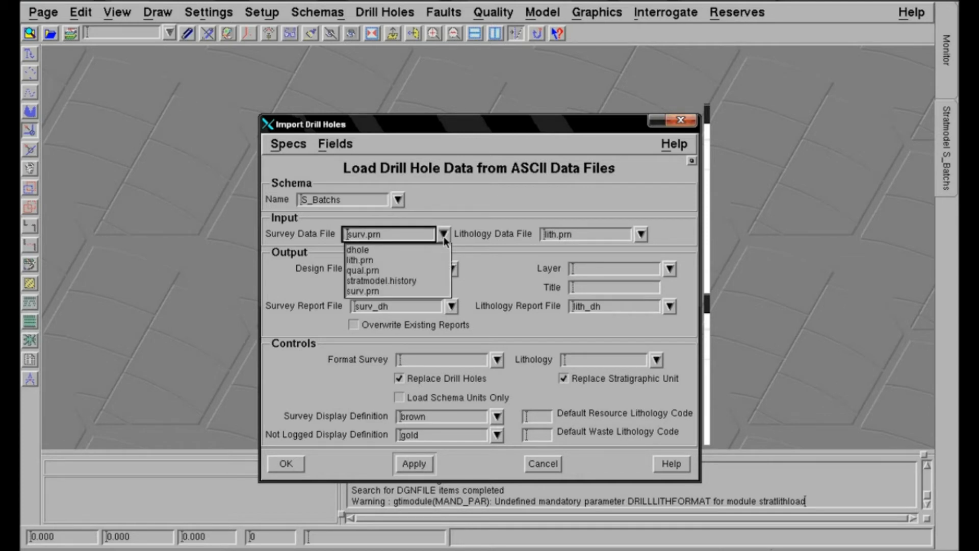
{"action": "left_click", "coordinate": [354, 292]}
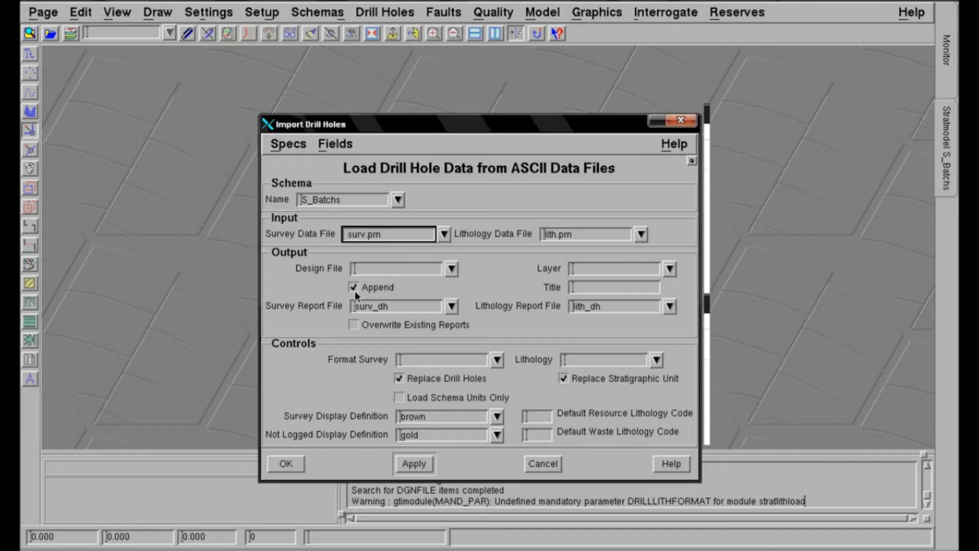
{"action": "left_click", "coordinate": [637, 239]}
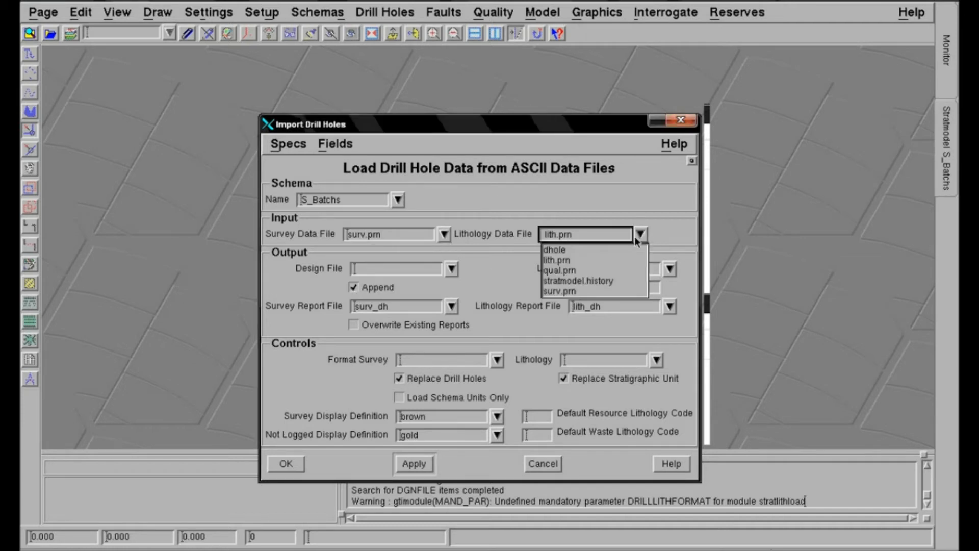
{"action": "left_click", "coordinate": [550, 260]}
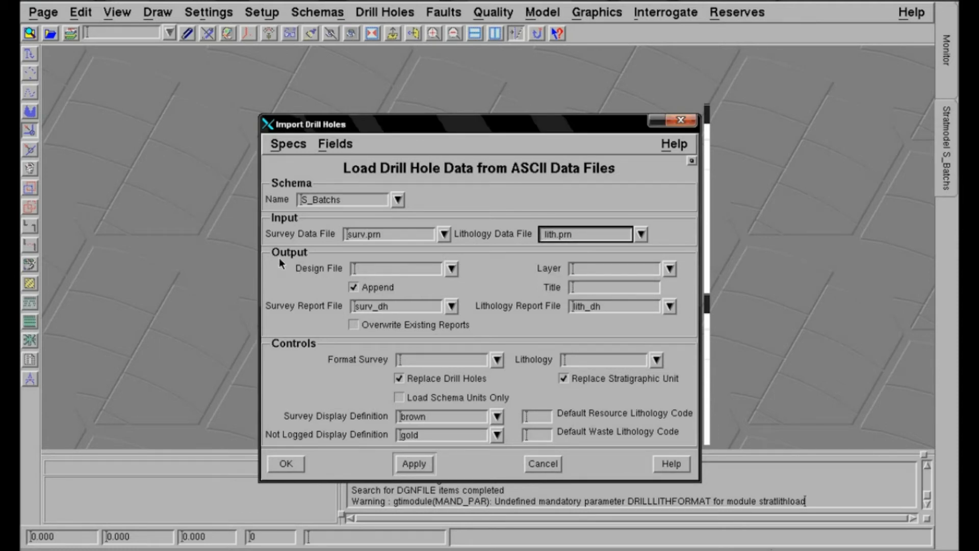
Step: Create a design file named dhole for the import output, keeping the default origin, 3D dimension and metre units
{"action": "right_click", "coordinate": [365, 270]}
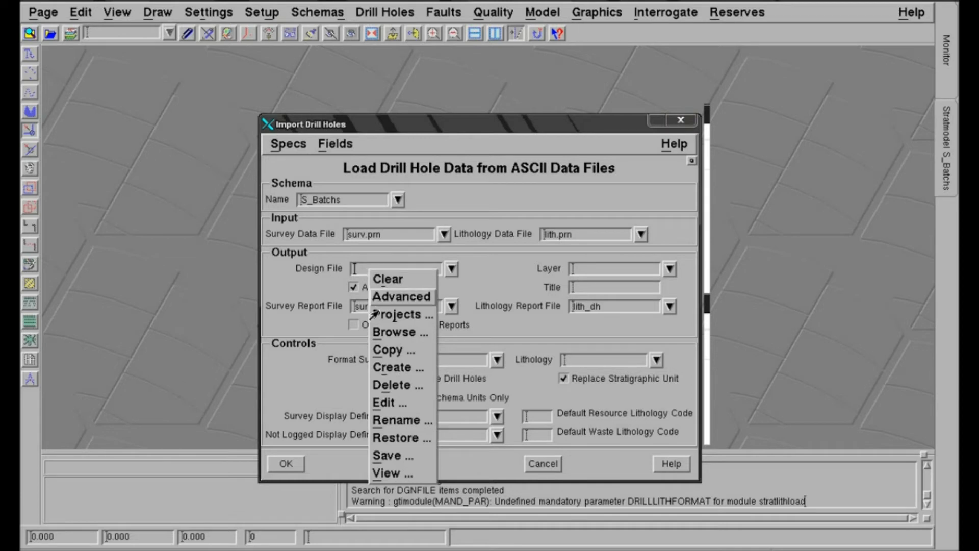
{"action": "left_click", "coordinate": [395, 368]}
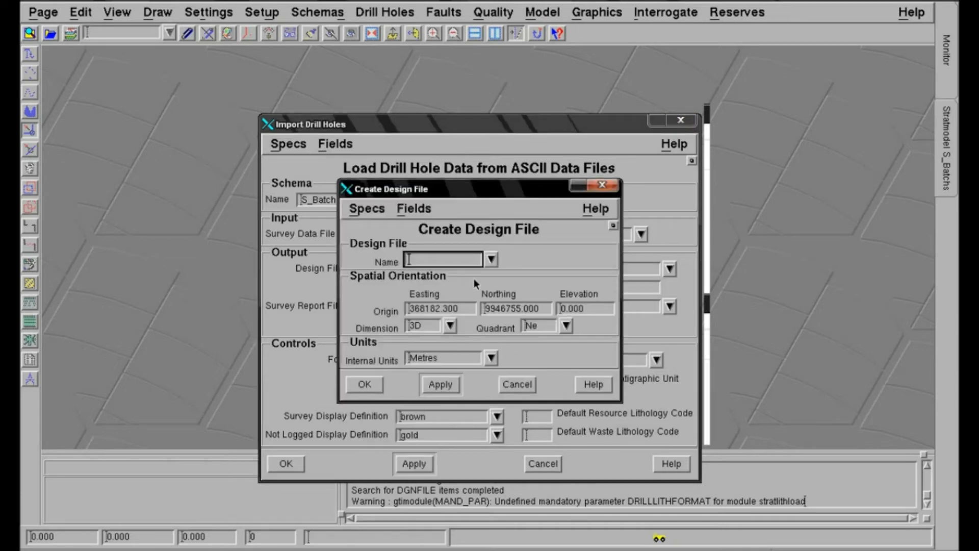
{"action": "left_click", "coordinate": [444, 261]}
{"action": "type", "text": "dhole"}
{"action": "left_click", "coordinate": [365, 385]}
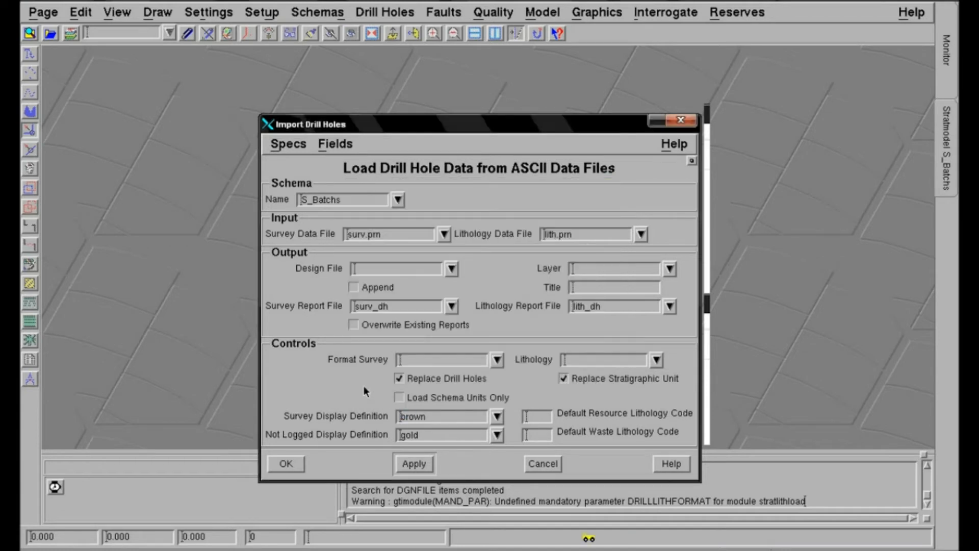
Step: Set the import's output design file to dhole and its layer to Dhole
{"action": "left_click", "coordinate": [452, 266]}
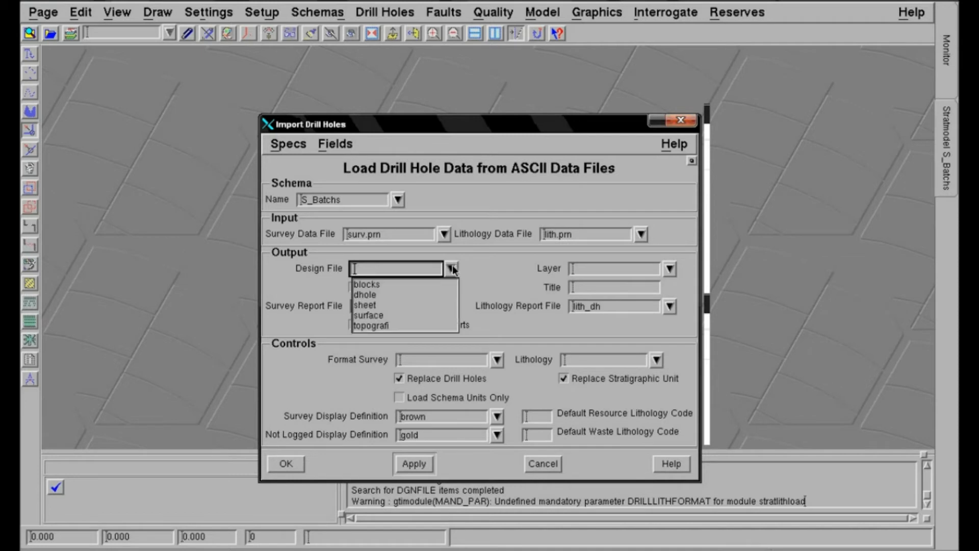
{"action": "left_click", "coordinate": [365, 294]}
{"action": "left_click", "coordinate": [612, 269]}
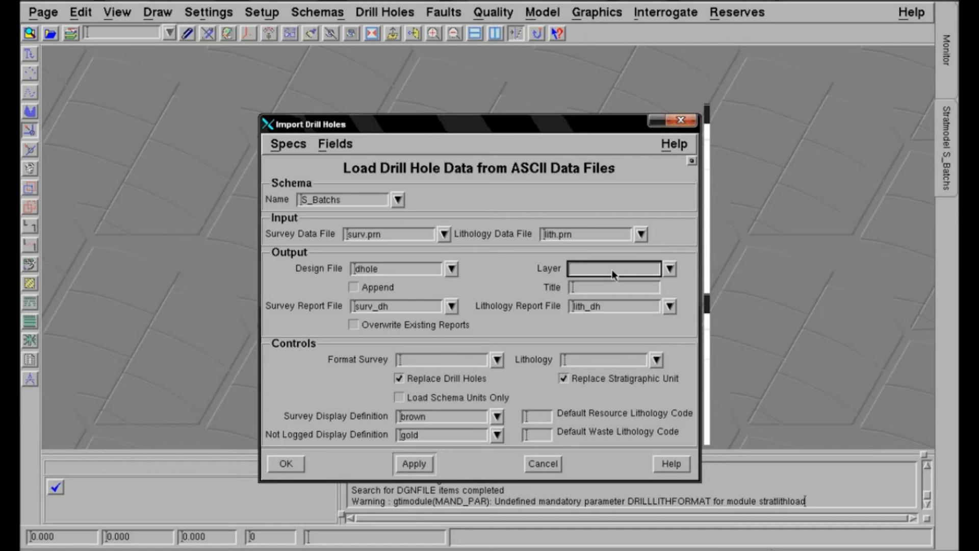
{"action": "type", "text": "dhole"}
Step: Use surv_dh as the survey report file and lith_dh as the lithology report file
{"action": "left_click", "coordinate": [407, 308]}
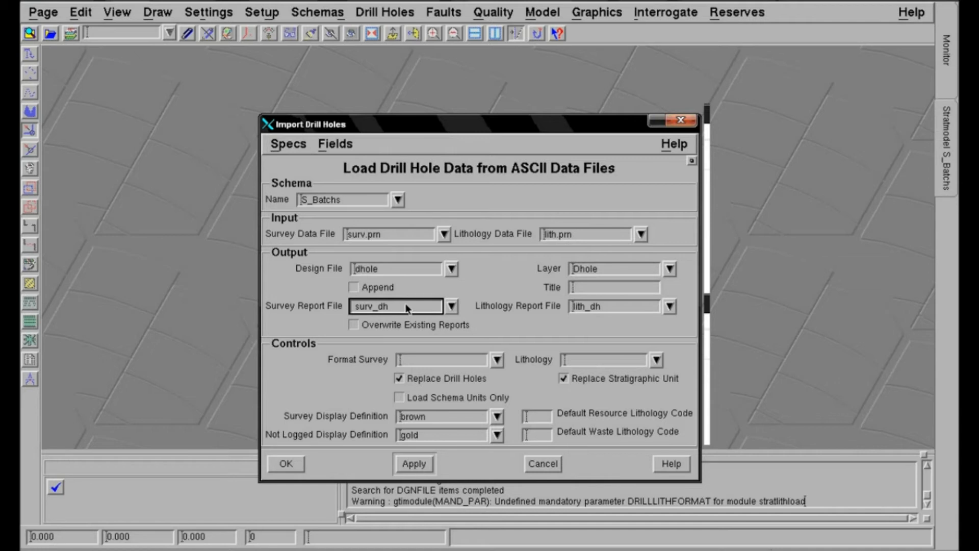
{"action": "left_click_drag", "start_coordinate": [407, 308], "coordinate": [332, 306]}
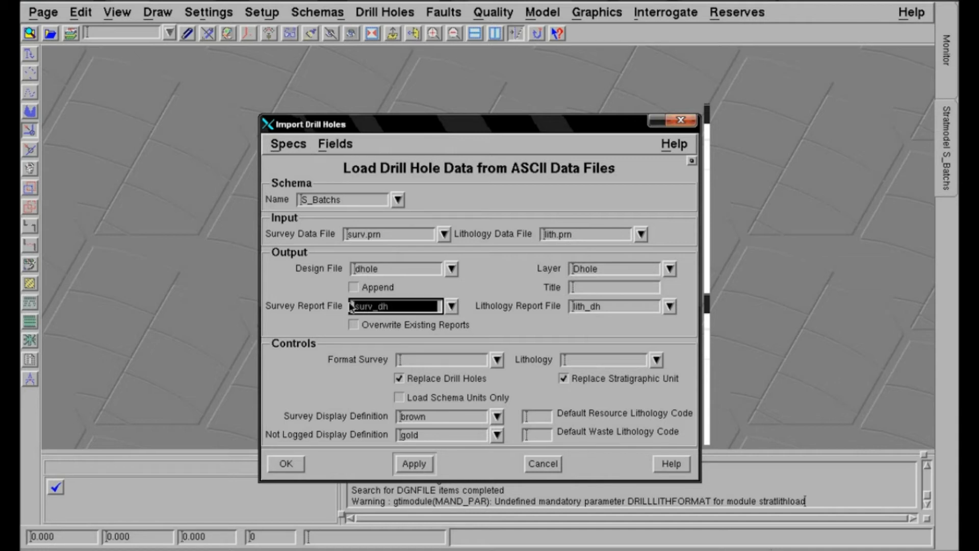
{"action": "left_click", "coordinate": [389, 307]}
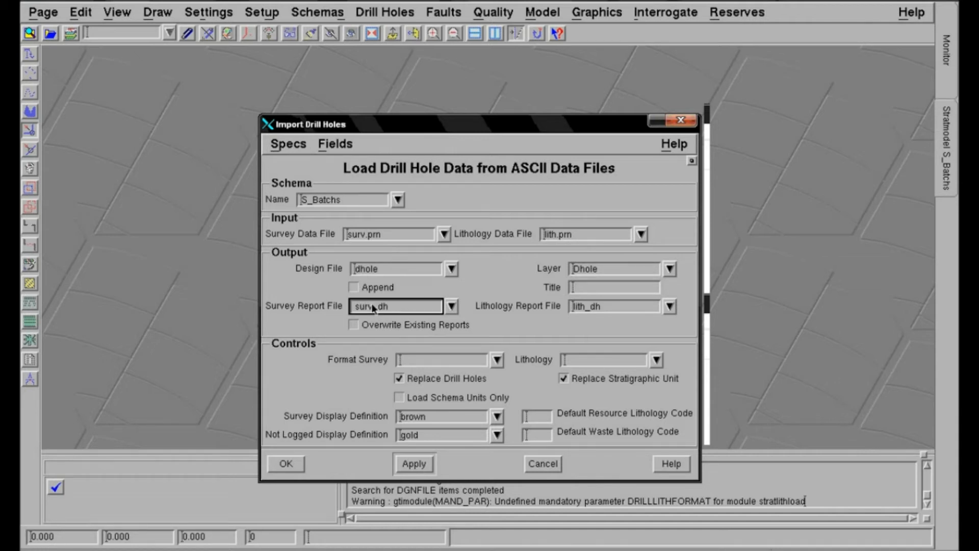
{"action": "left_click", "coordinate": [602, 305]}
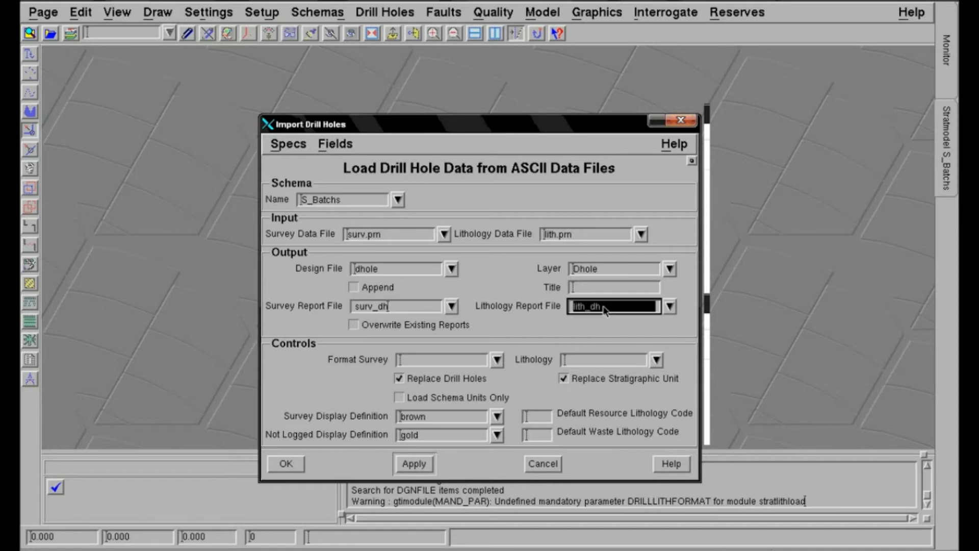
{"action": "left_click", "coordinate": [615, 308]}
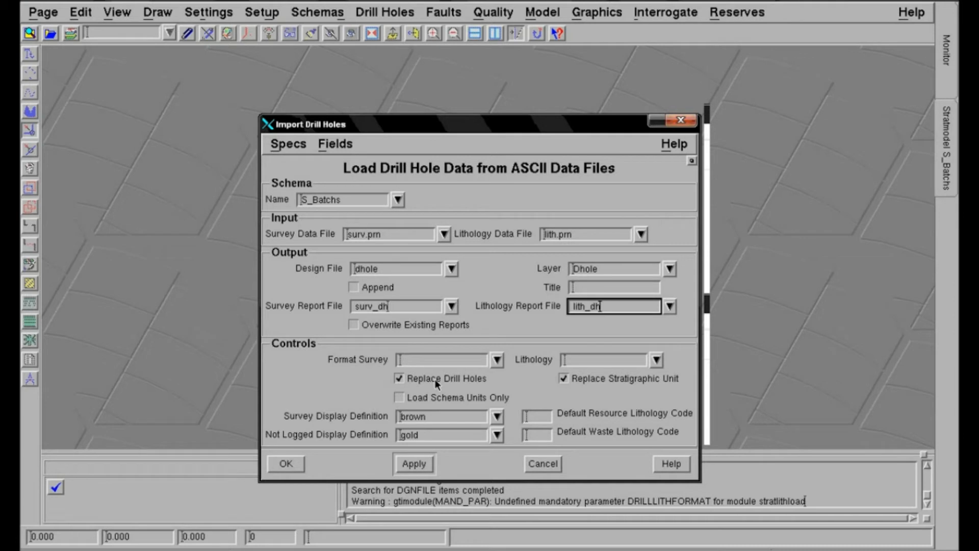
Step: Start a new survey format spec for the drill hole import and name it survin
{"action": "right_click", "coordinate": [442, 356]}
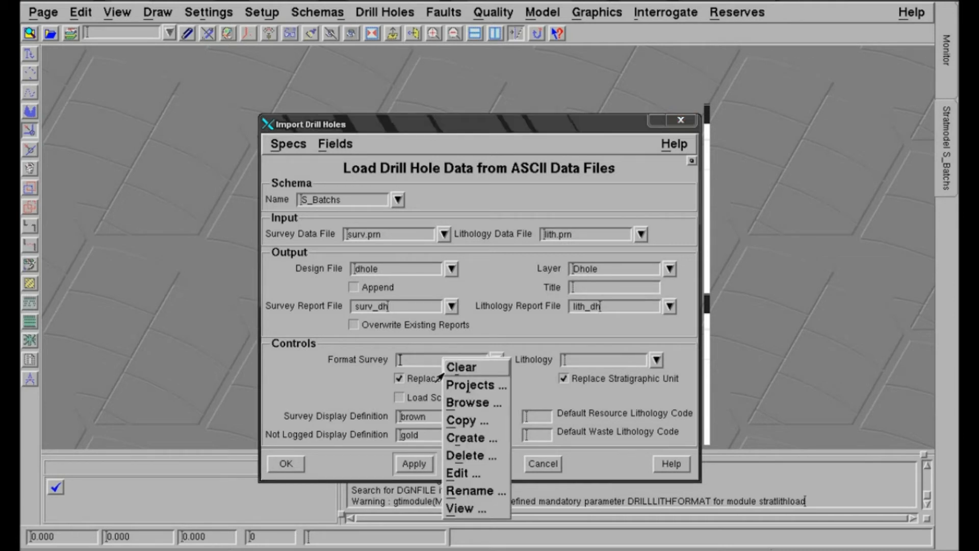
{"action": "left_click", "coordinate": [451, 440]}
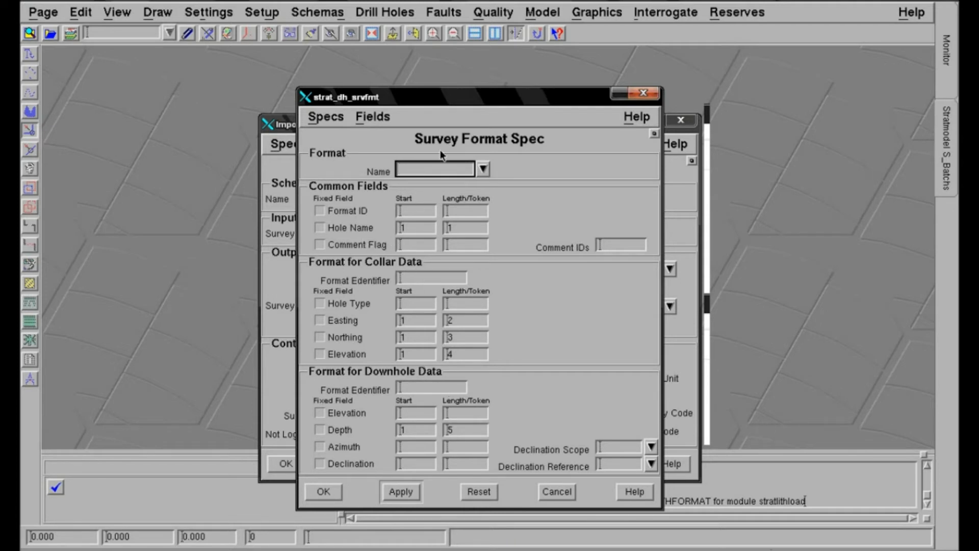
{"action": "type", "text": "survin"}
Step: Open the surv PRN file from C:\projects\anas_rio\data and examine the order of its data columns
{"action": "key", "text": "alt+Tab"}
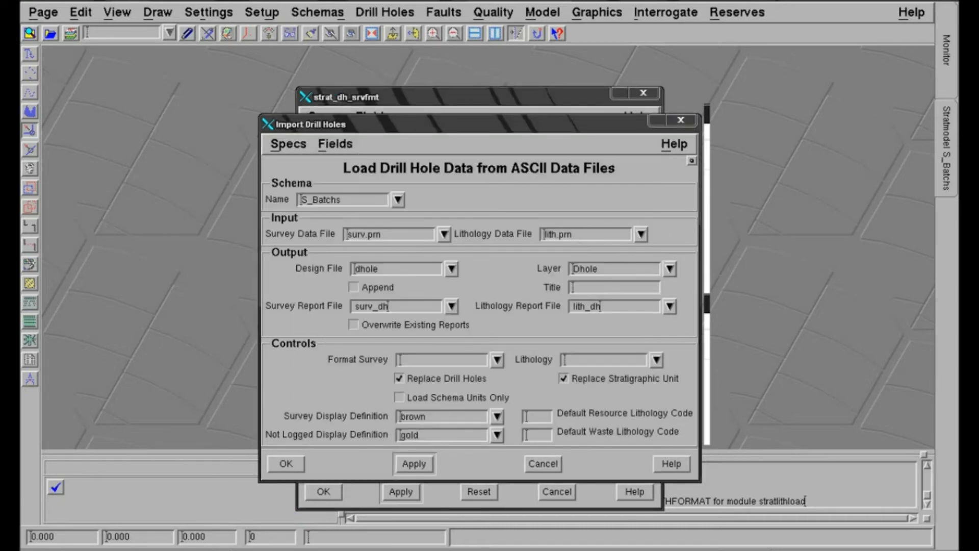
{"action": "key", "text": "alt+Tab"}
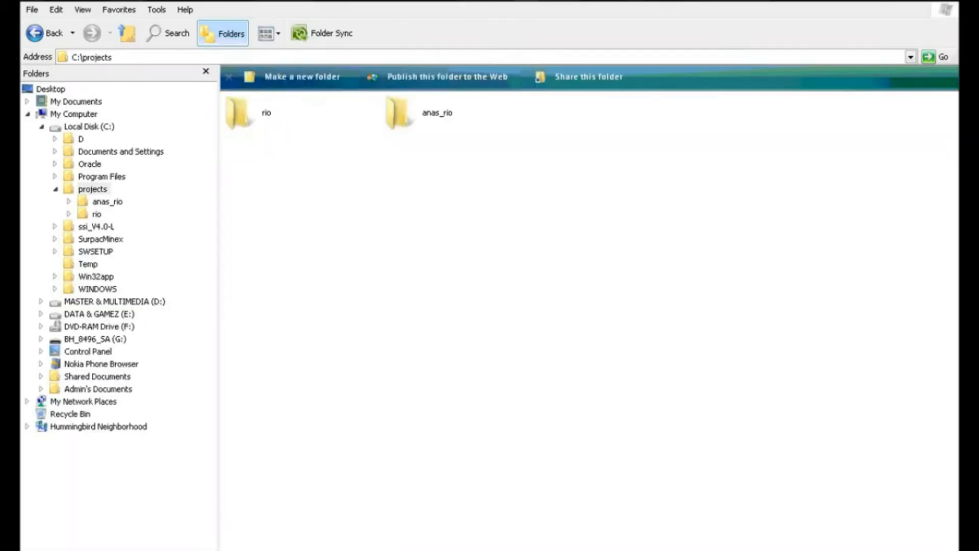
{"action": "left_click", "coordinate": [403, 115]}
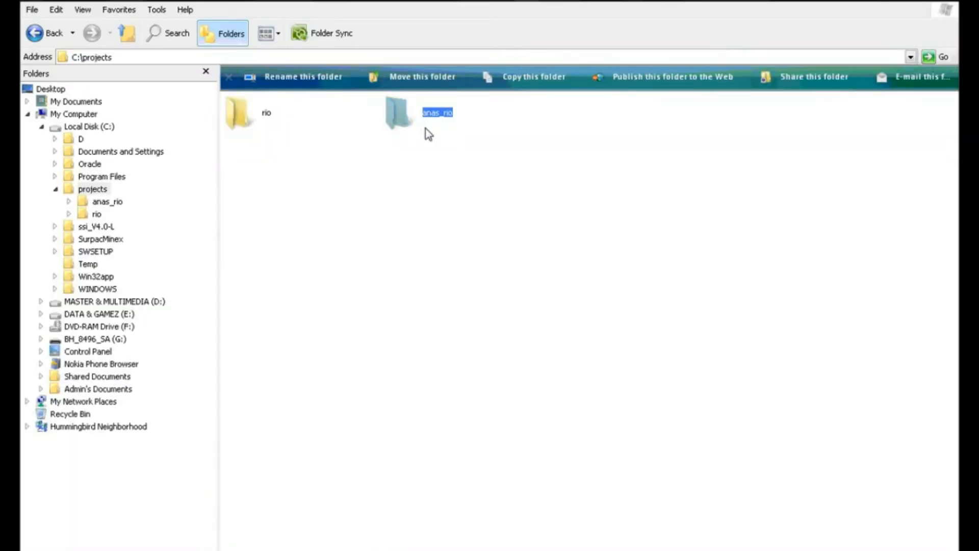
{"action": "double_click", "coordinate": [424, 123]}
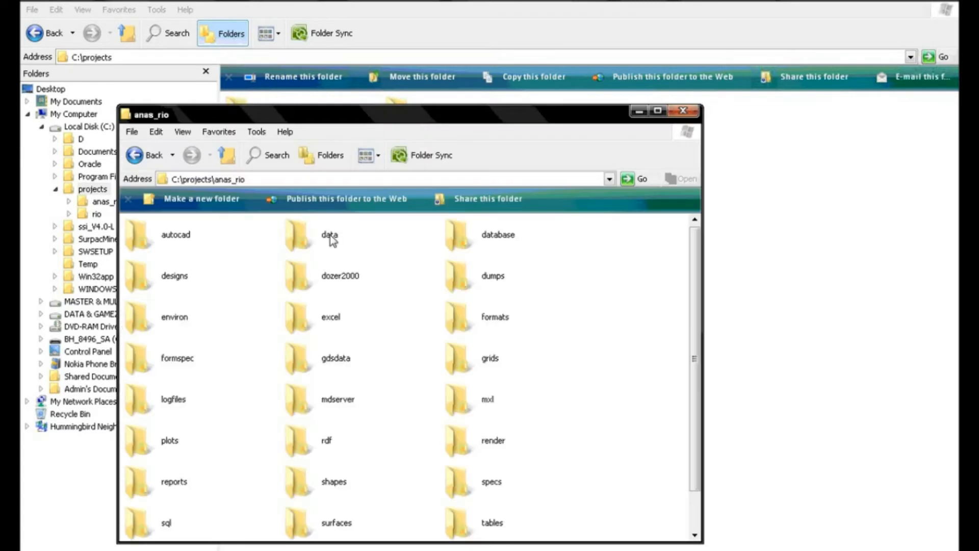
{"action": "left_click", "coordinate": [309, 234]}
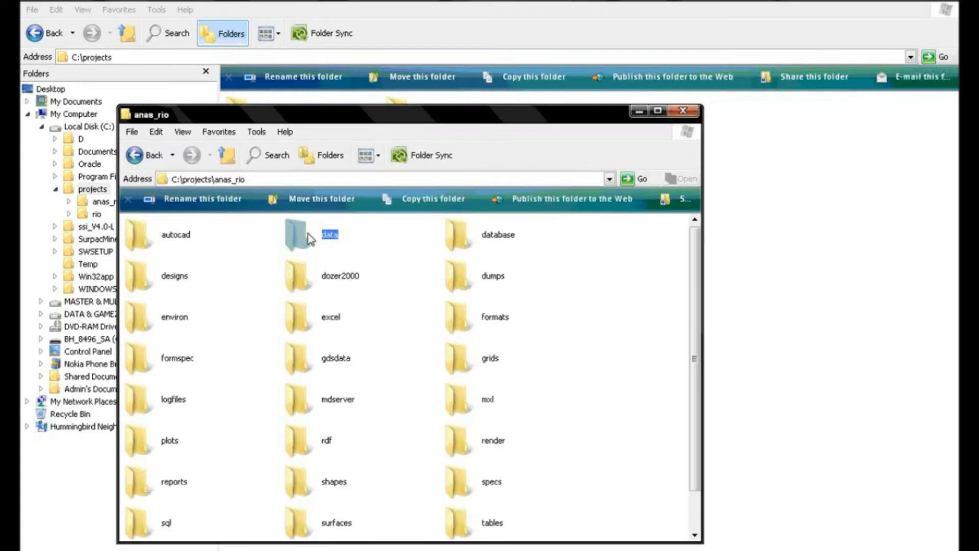
{"action": "double_click", "coordinate": [338, 249]}
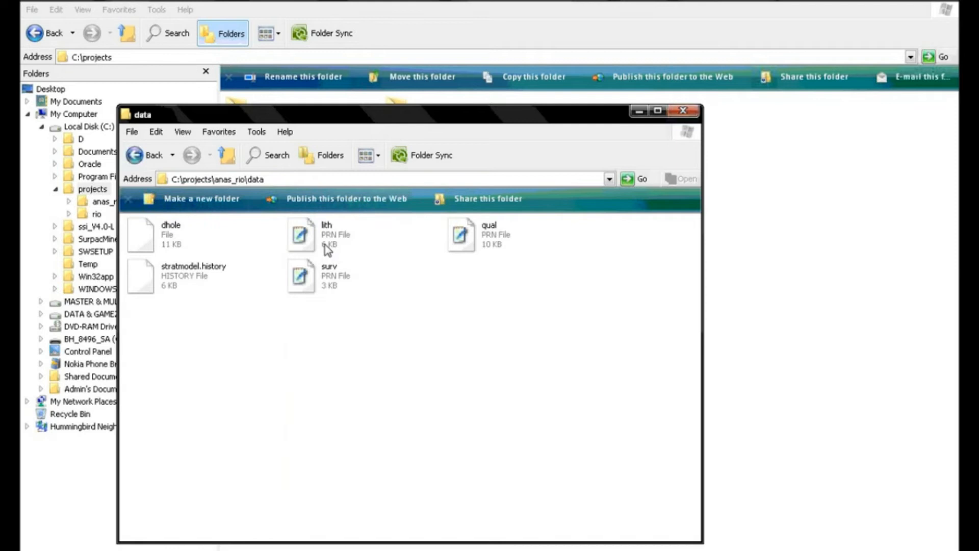
{"action": "left_click", "coordinate": [344, 284]}
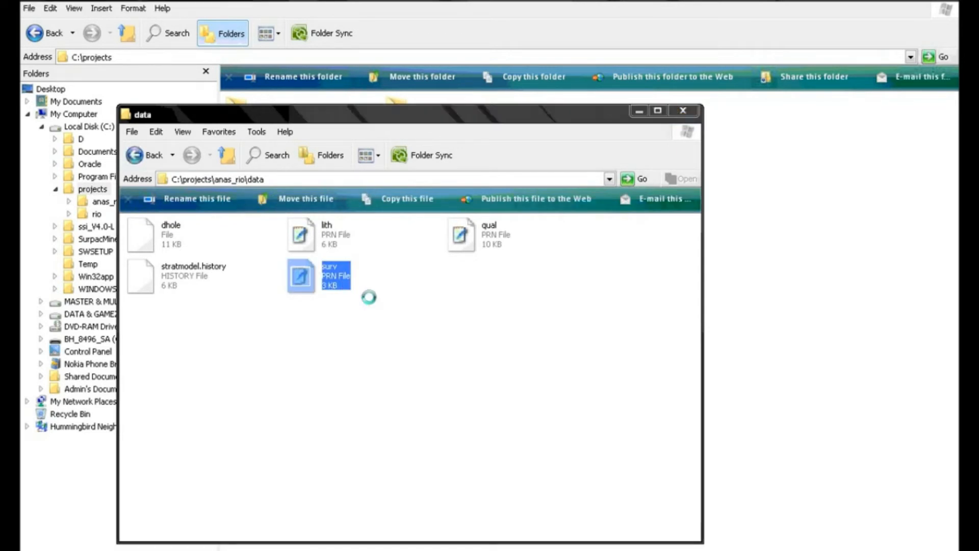
{"action": "key", "text": "Return"}
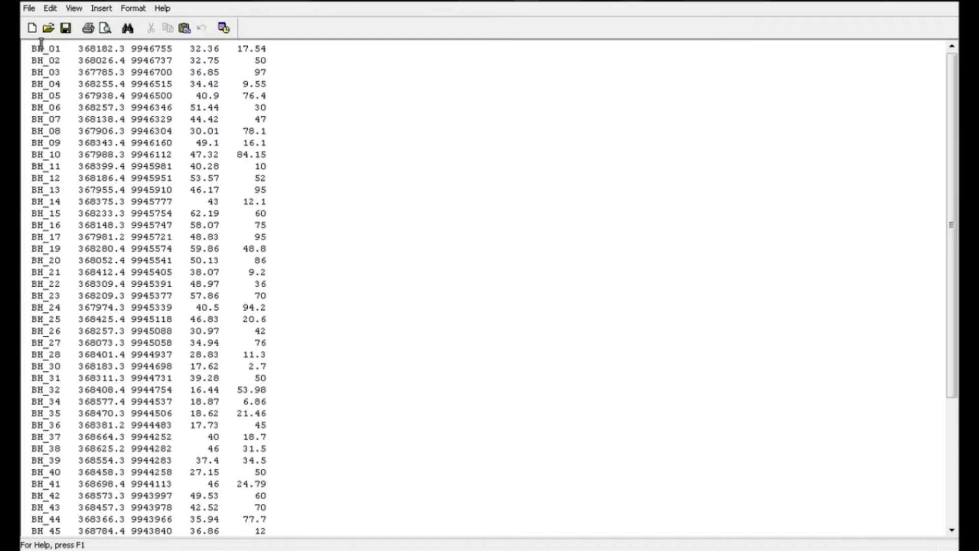
{"action": "left_click", "coordinate": [415, 548]}
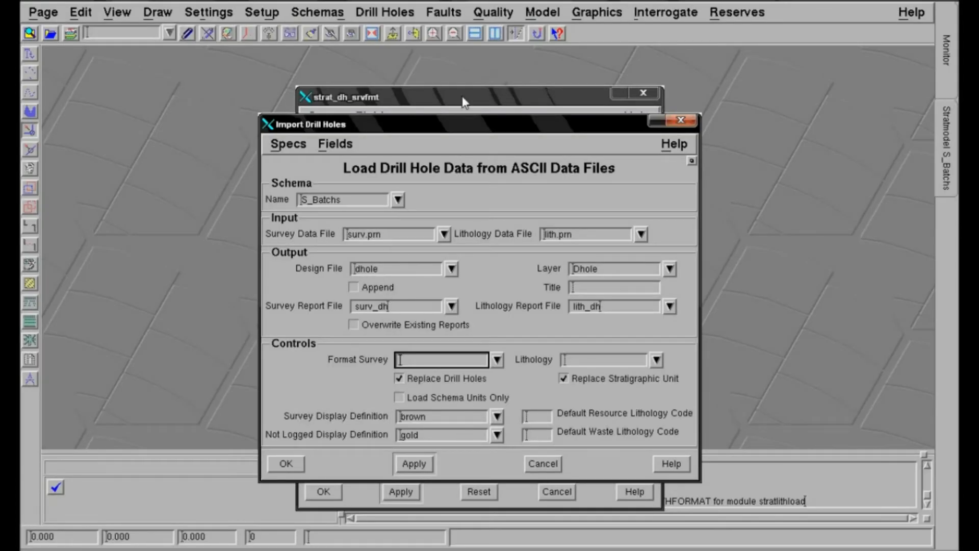
Step: Save the survin format spec and select it as the import's survey format
{"action": "left_click", "coordinate": [464, 101]}
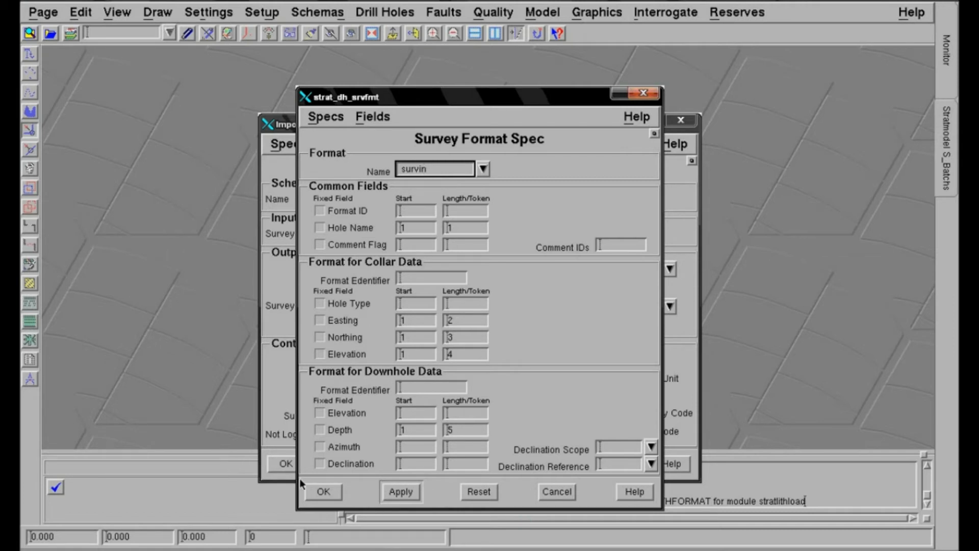
{"action": "left_click", "coordinate": [323, 491]}
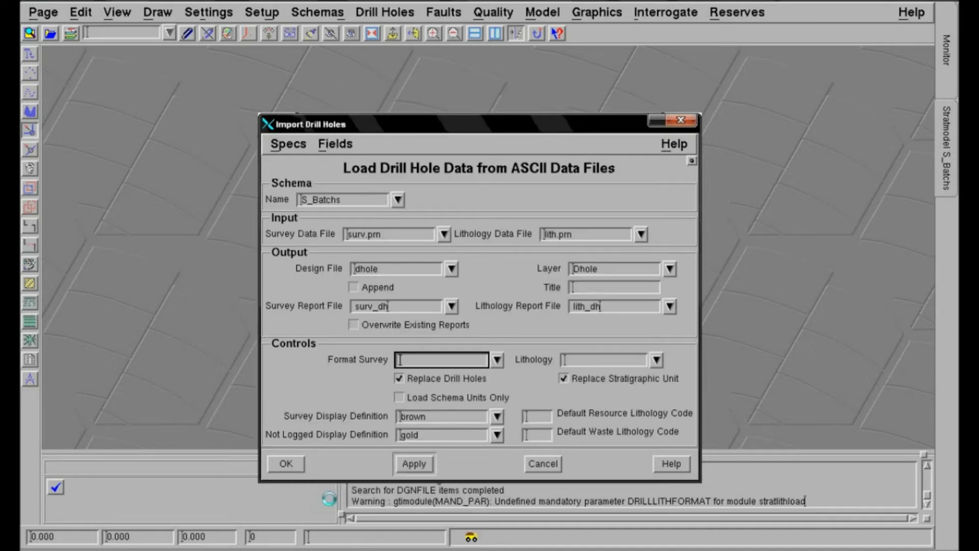
{"action": "left_click", "coordinate": [497, 360]}
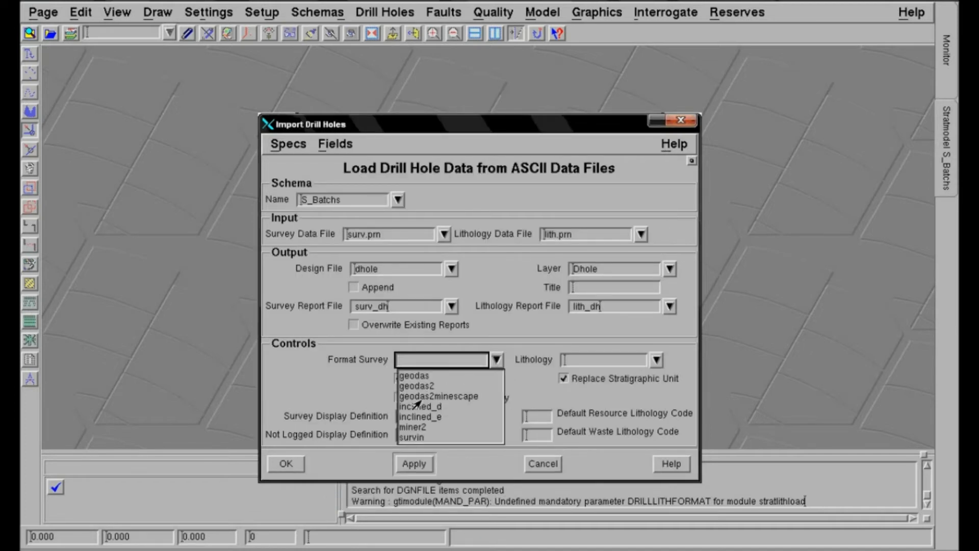
{"action": "left_click", "coordinate": [412, 437]}
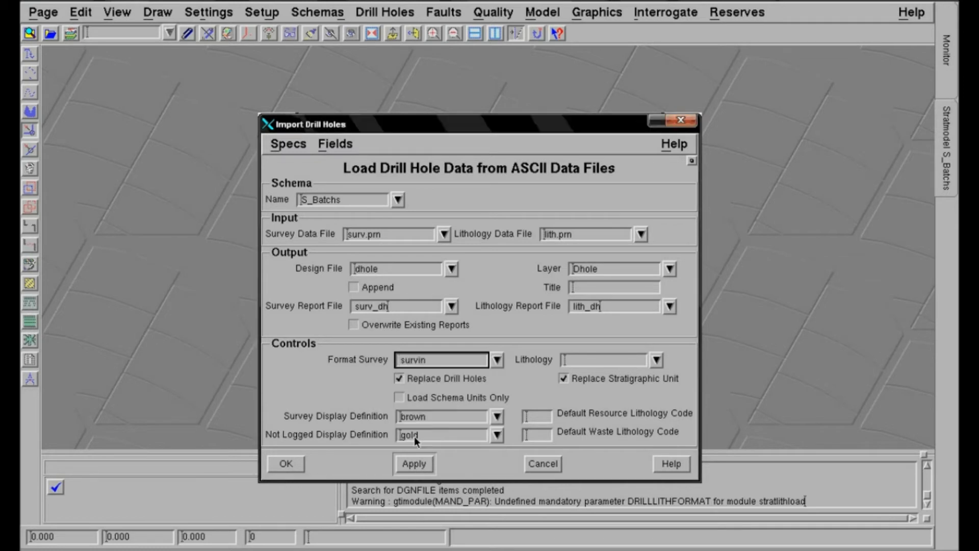
Step: Start a new lithology format spec for the import and name it lithin
{"action": "right_click", "coordinate": [609, 360]}
{"action": "left_click", "coordinate": [633, 443]}
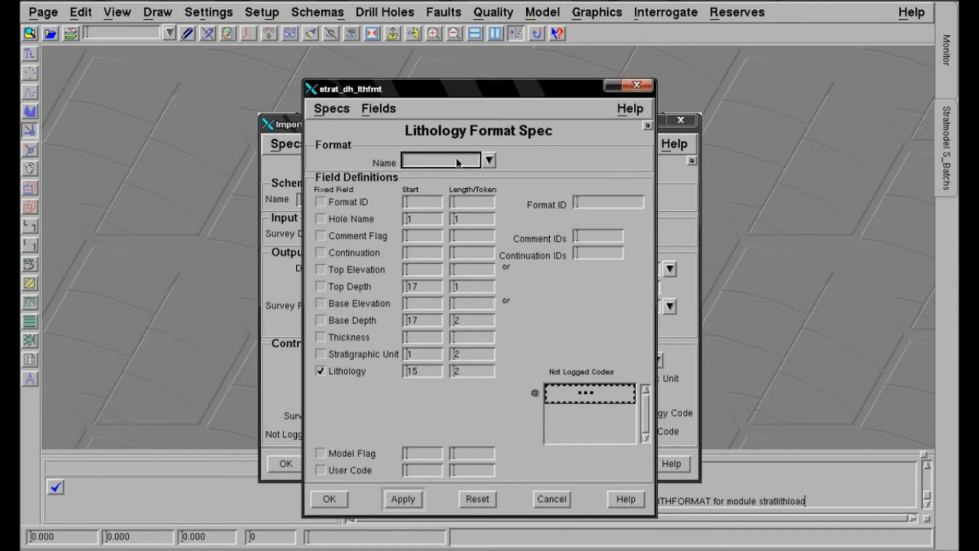
{"action": "type", "text": "litho"}
{"action": "key", "text": "BackSpace"}
{"action": "type", "text": "in"}
Step: Open the lith PRN file from the project's data folder to examine its columns
{"action": "key", "text": "alt+Tab"}
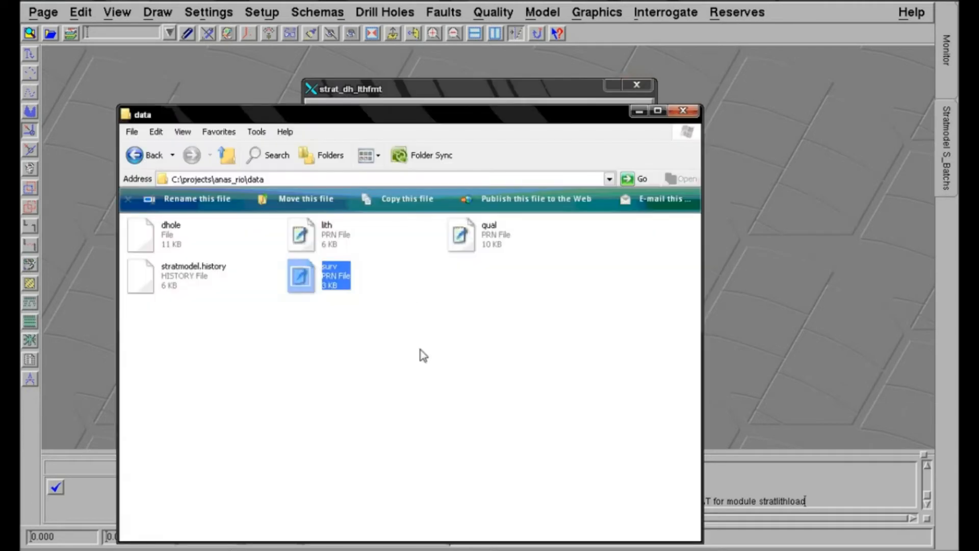
{"action": "left_click", "coordinate": [332, 248]}
{"action": "double_click", "coordinate": [330, 245]}
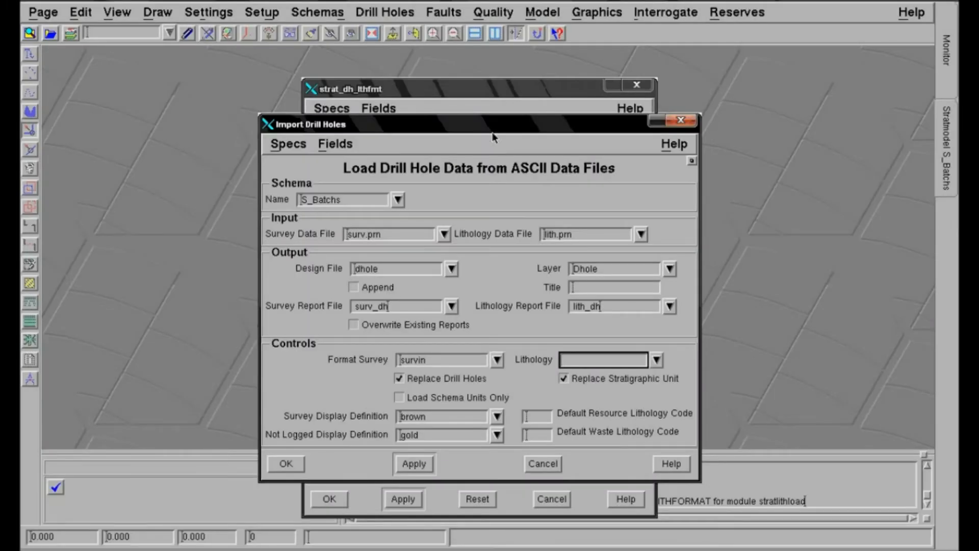
Step: Set the Stratigraphic Unit token to 2 in the lithin format spec
{"action": "left_click", "coordinate": [497, 95]}
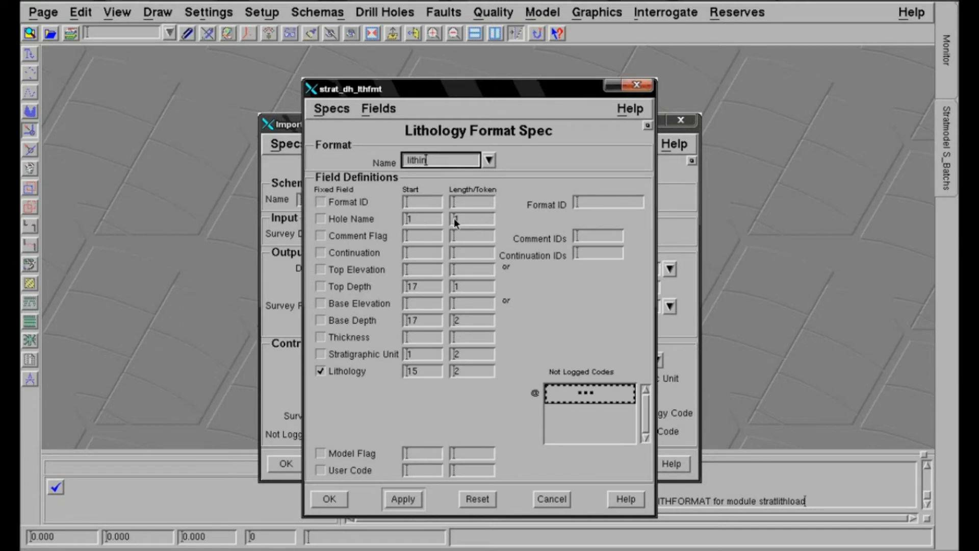
{"action": "left_click", "coordinate": [455, 354]}
{"action": "type", "text": "2"}
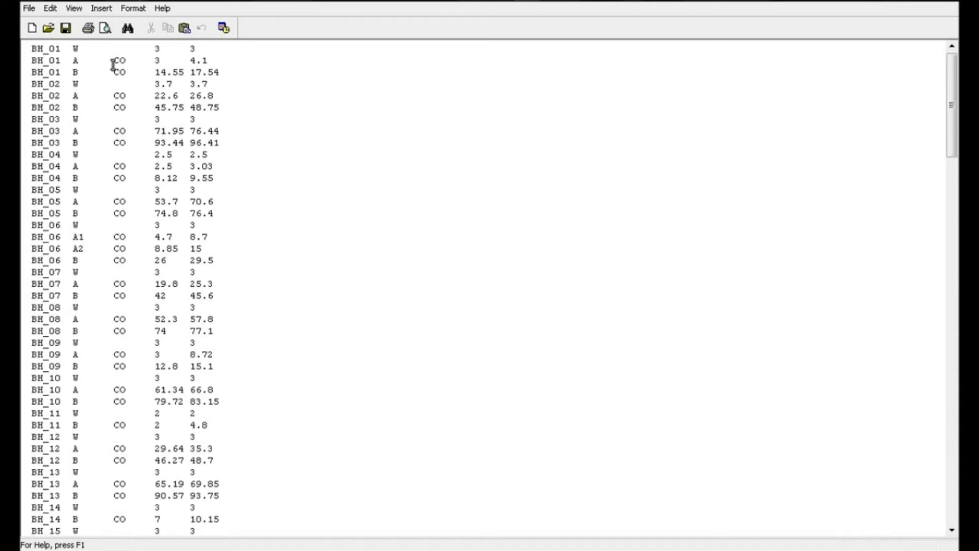
Step: Count the character positions from the line start to the lithology code in the second BH_01 record of the lithology data
{"action": "left_click", "coordinate": [32, 60]}
{"action": "key", "text": "Right"}
{"action": "key", "text": "Right"}
{"action": "key", "text": "Right"}
{"action": "key", "text": "Right"}
{"action": "key", "text": "Right"}
{"action": "key", "text": "Right"}
{"action": "key", "text": "Right"}
{"action": "key", "text": "Right"}
{"action": "key", "text": "Right"}
{"action": "key", "text": "Right"}
{"action": "key", "text": "Right"}
{"action": "key", "text": "Right"}
{"action": "key", "text": "Right"}
{"action": "key", "text": "alt+Tab"}
{"action": "left_click", "coordinate": [118, 61]}
{"action": "left_click", "coordinate": [125, 60]}
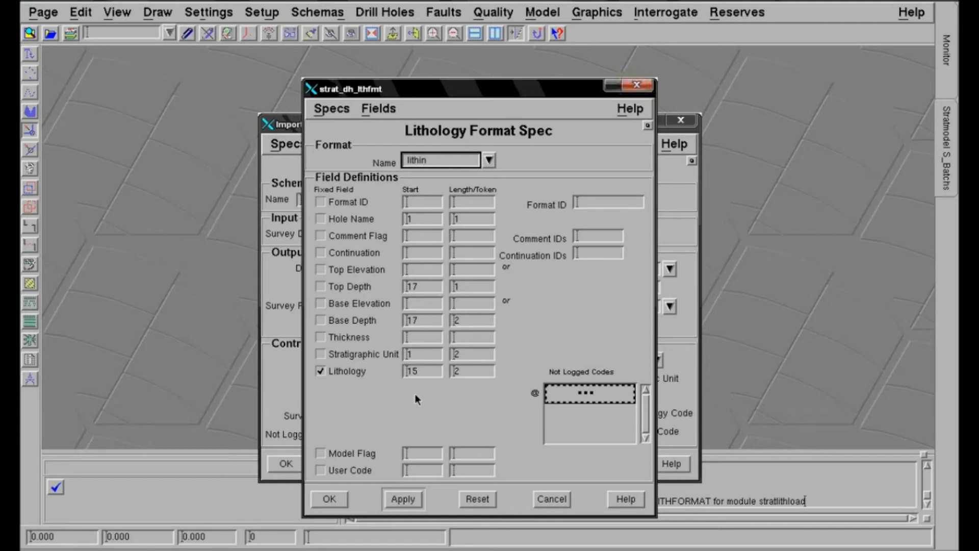
Step: Save the lithin format spec and select it as the import's lithology format
{"action": "left_click", "coordinate": [331, 501]}
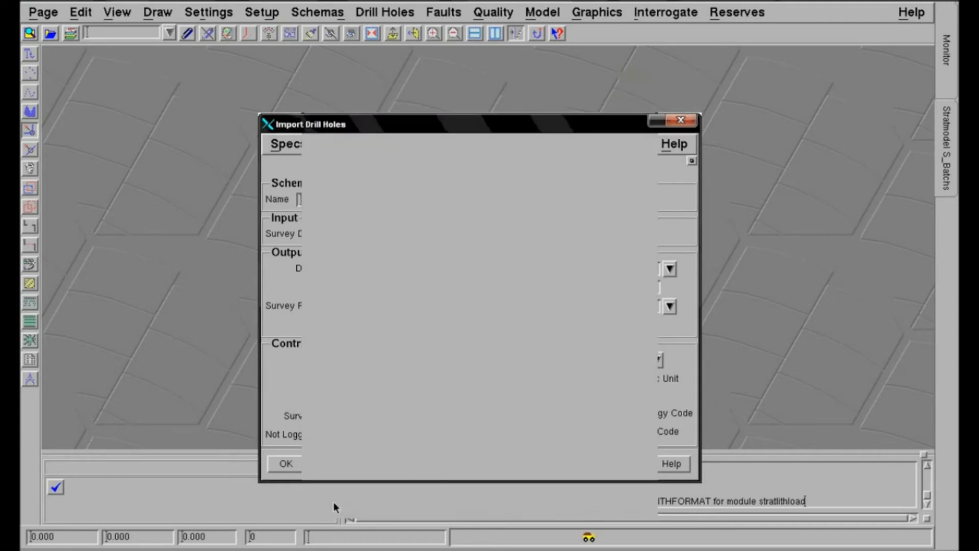
{"action": "left_click", "coordinate": [657, 360]}
{"action": "left_click", "coordinate": [568, 413]}
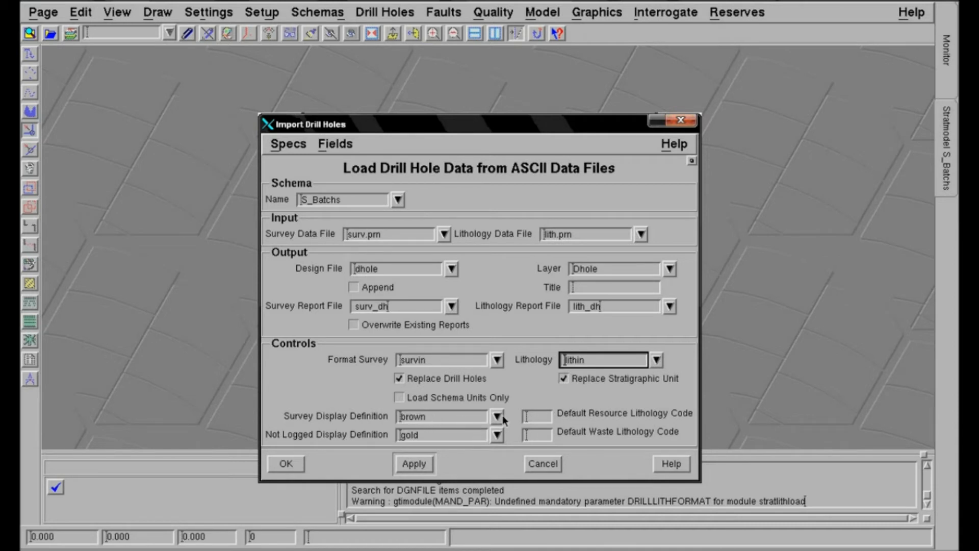
Step: Use brown as the survey display definition and gold for not logged intervals, and run the drill hole import
{"action": "left_click", "coordinate": [435, 417]}
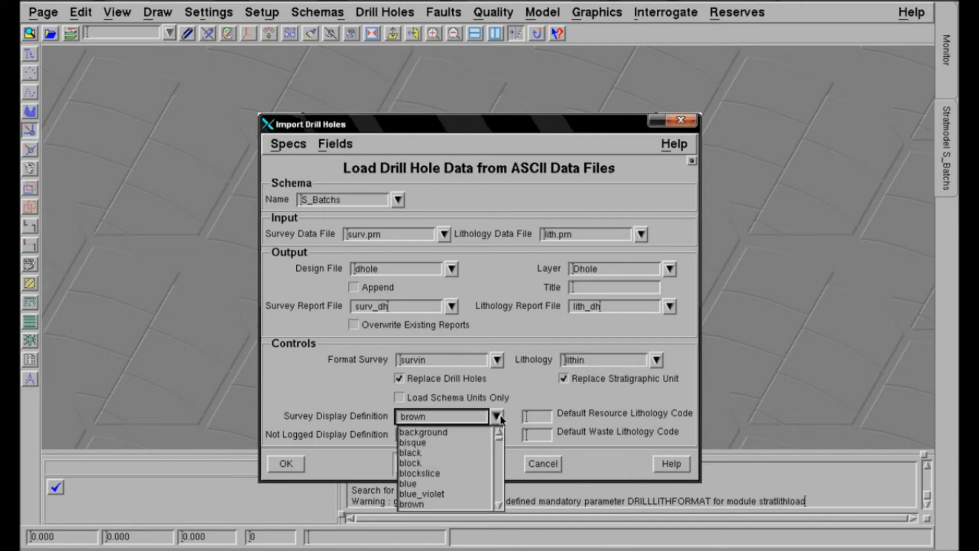
{"action": "left_click", "coordinate": [408, 504]}
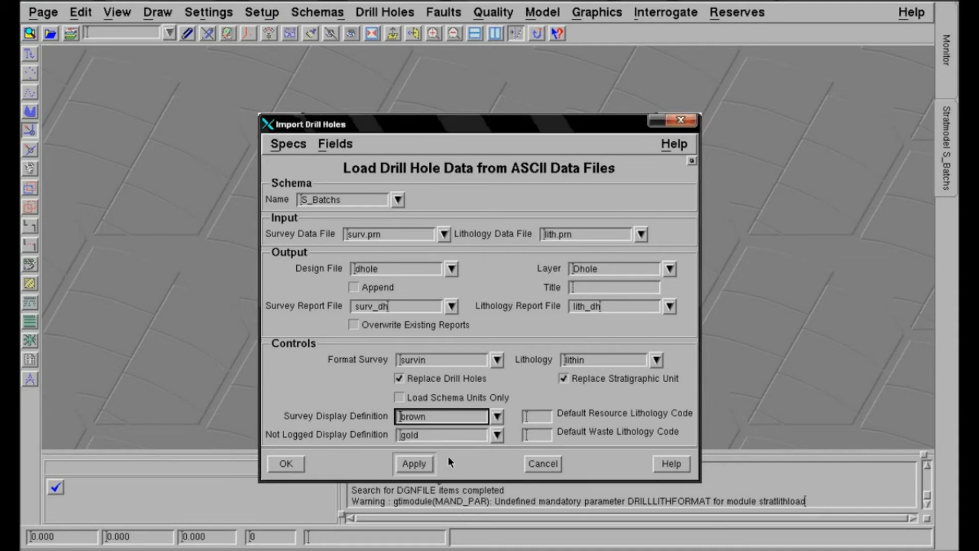
{"action": "left_click", "coordinate": [445, 434]}
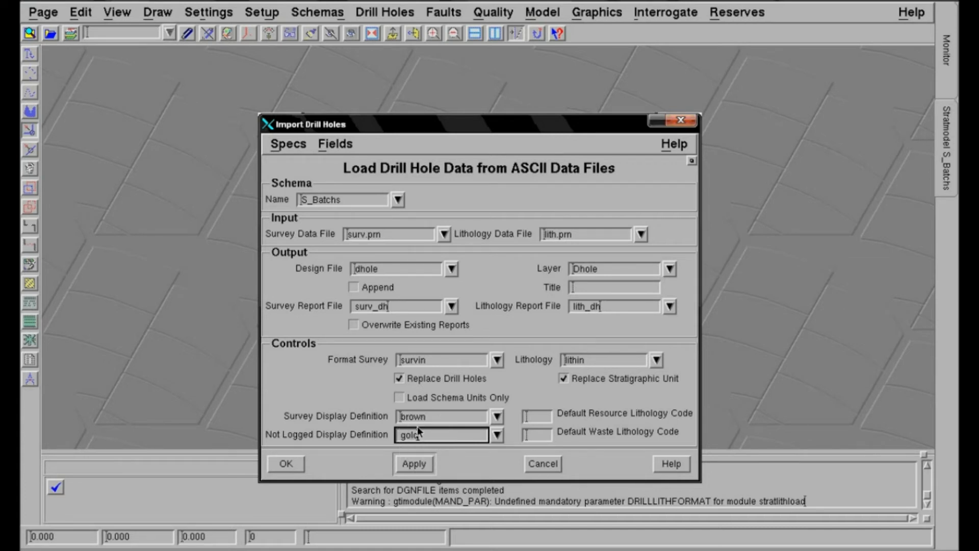
{"action": "left_click", "coordinate": [286, 464]}
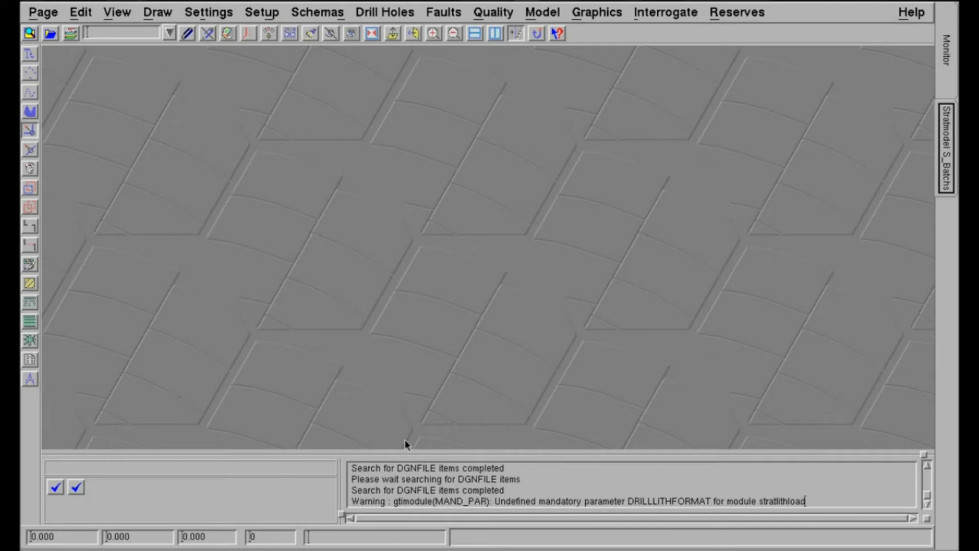
Step: Start building a stratigraphic table model for schema S_Batchs
{"action": "left_click", "coordinate": [333, 15]}
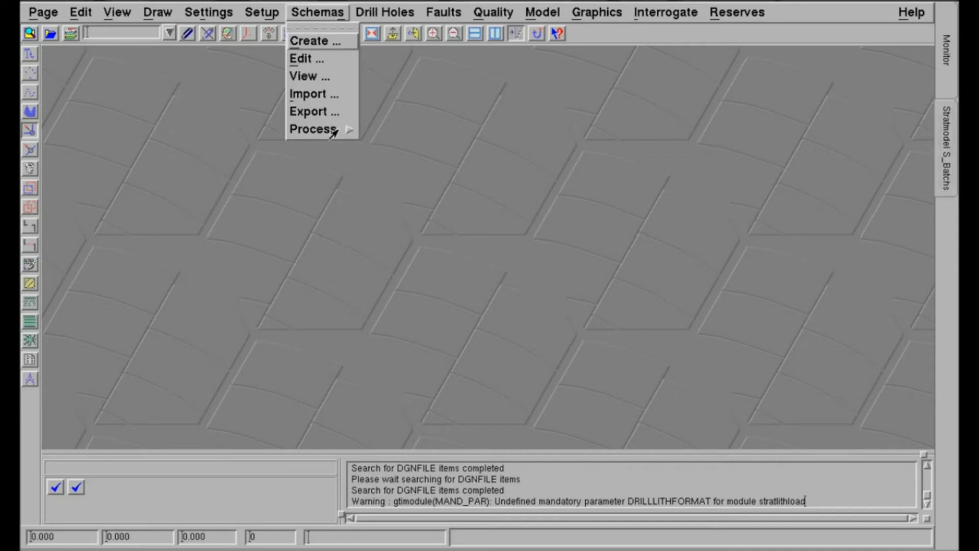
{"action": "mouse_move", "coordinate": [334, 133]}
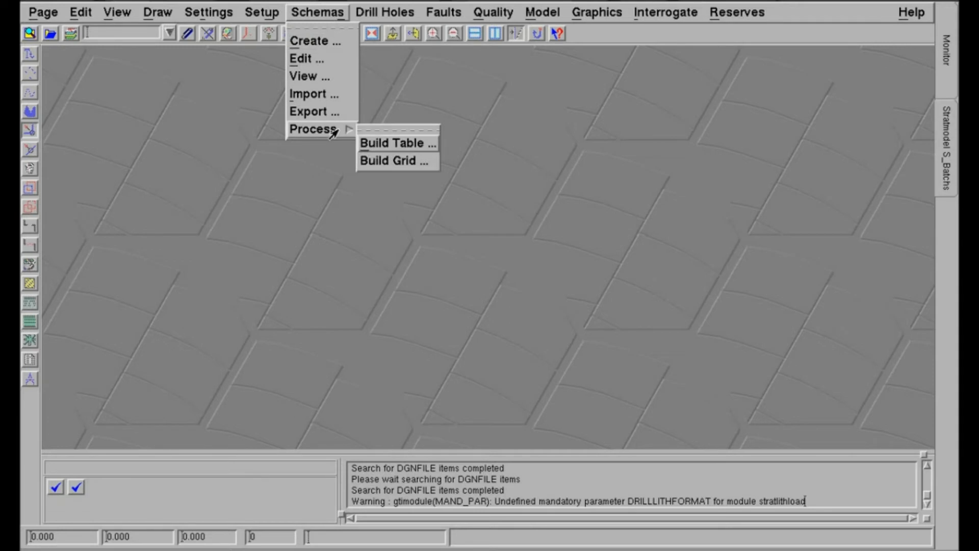
{"action": "left_click", "coordinate": [387, 149]}
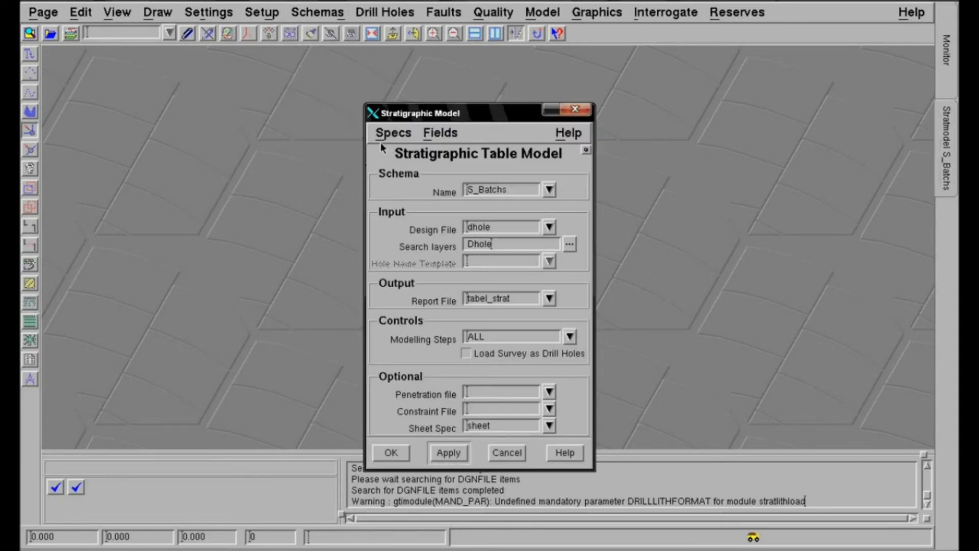
{"action": "left_click", "coordinate": [549, 189]}
{"action": "left_click", "coordinate": [503, 203]}
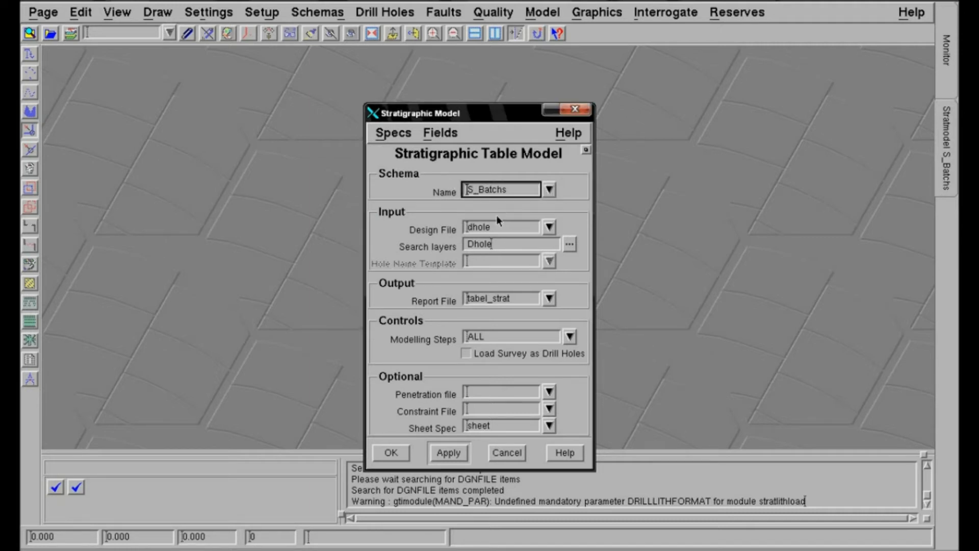
Step: Set the table model's input to design file dhole and its search layer to Dhole
{"action": "left_click", "coordinate": [549, 228]}
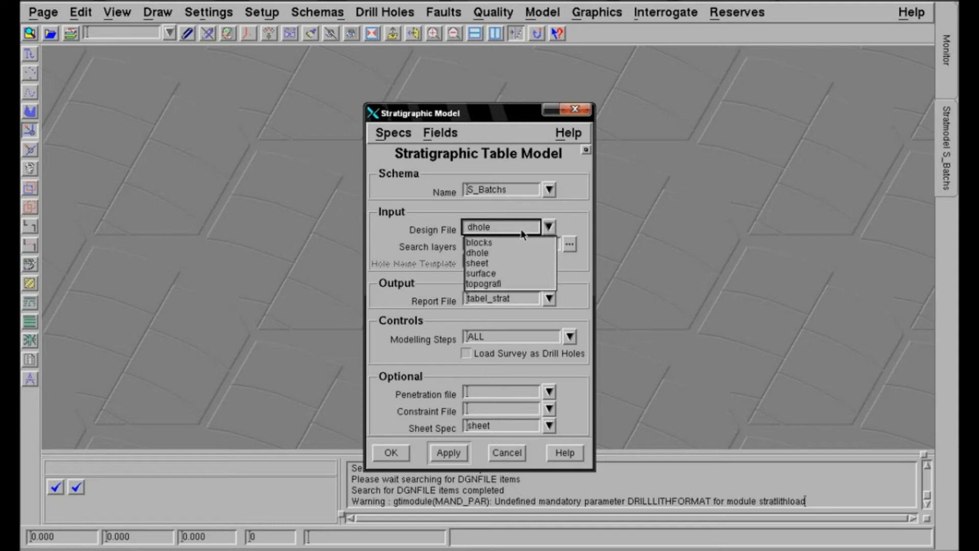
{"action": "left_click", "coordinate": [479, 253]}
{"action": "left_click", "coordinate": [565, 246]}
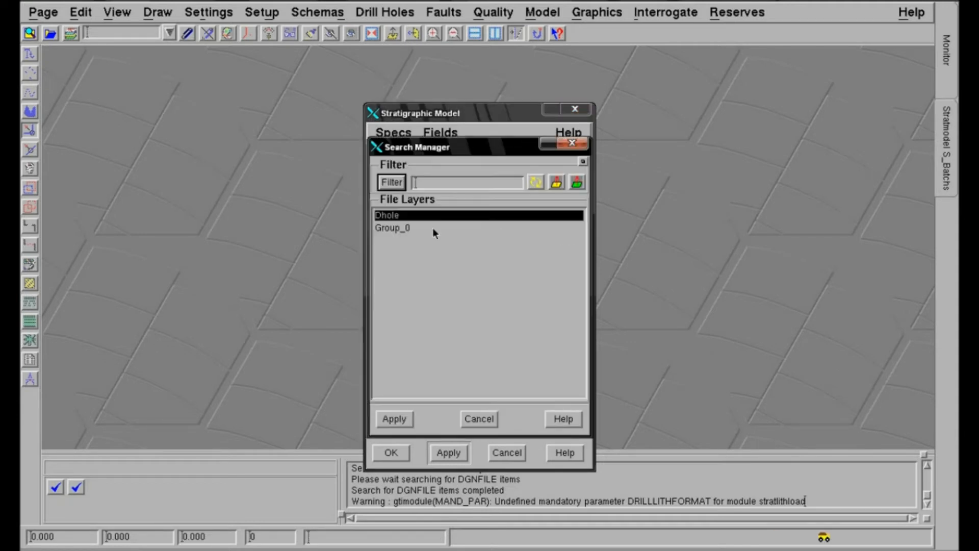
{"action": "left_click", "coordinate": [399, 216]}
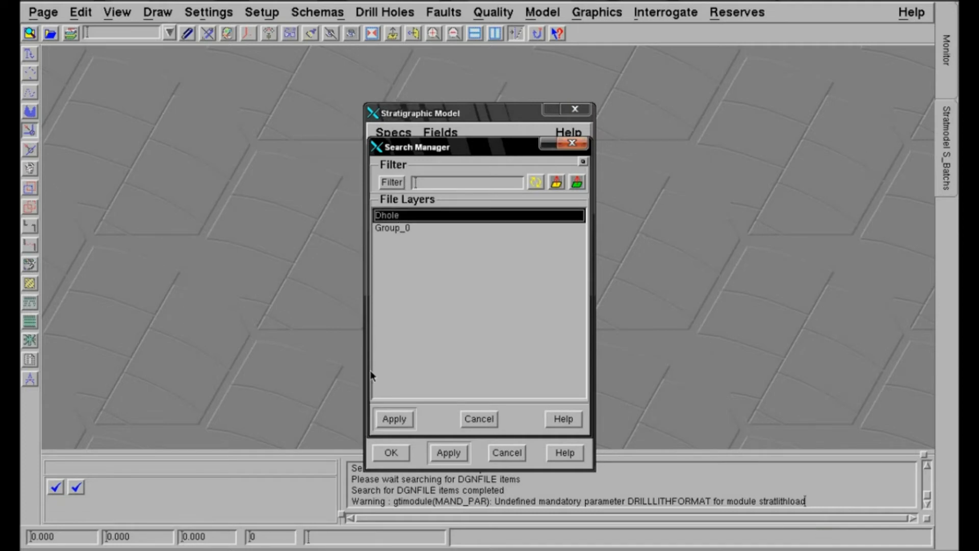
{"action": "left_click", "coordinate": [394, 419]}
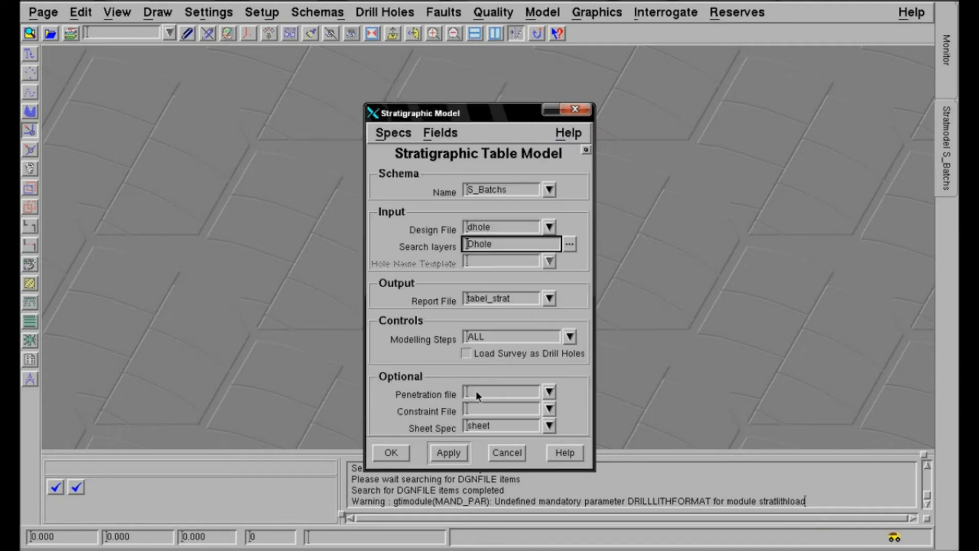
Step: Set the table model's output report file to tabel_s
{"action": "left_click", "coordinate": [531, 297]}
{"action": "left_click_drag", "start_coordinate": [531, 298], "coordinate": [440, 300]}
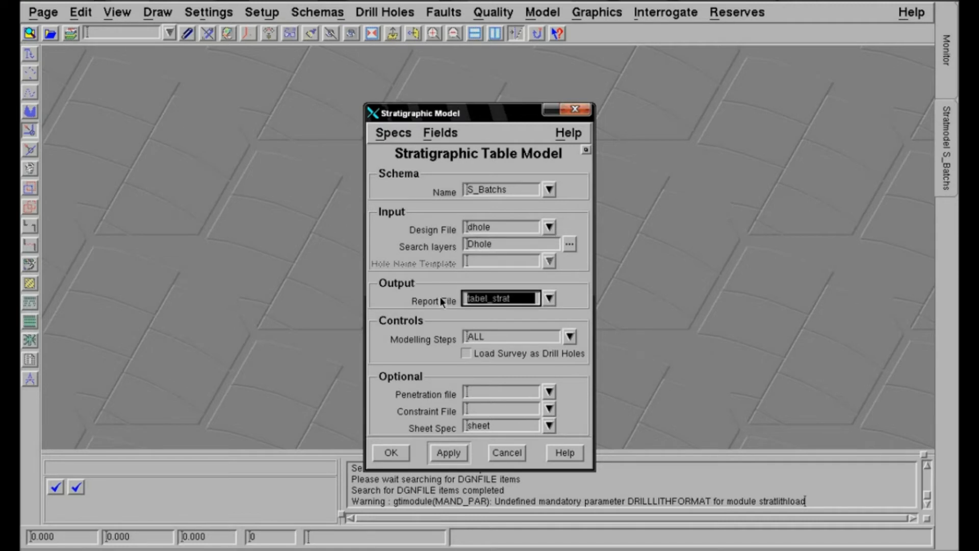
{"action": "type", "text": "ta"}
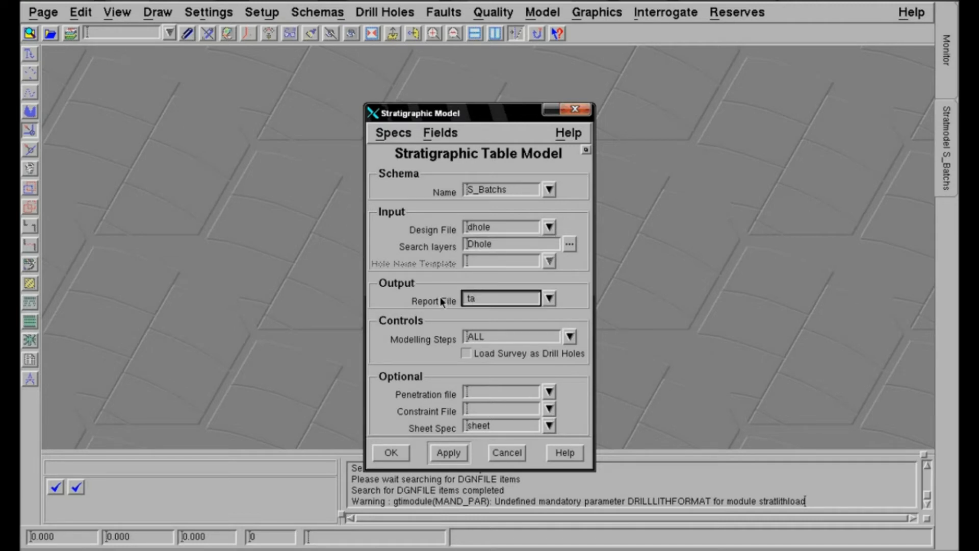
{"action": "type", "text": "bel_s"}
Step: Run the stratigraphic table model with modelling steps ALL and sheet spec sheet
{"action": "left_click", "coordinate": [517, 337]}
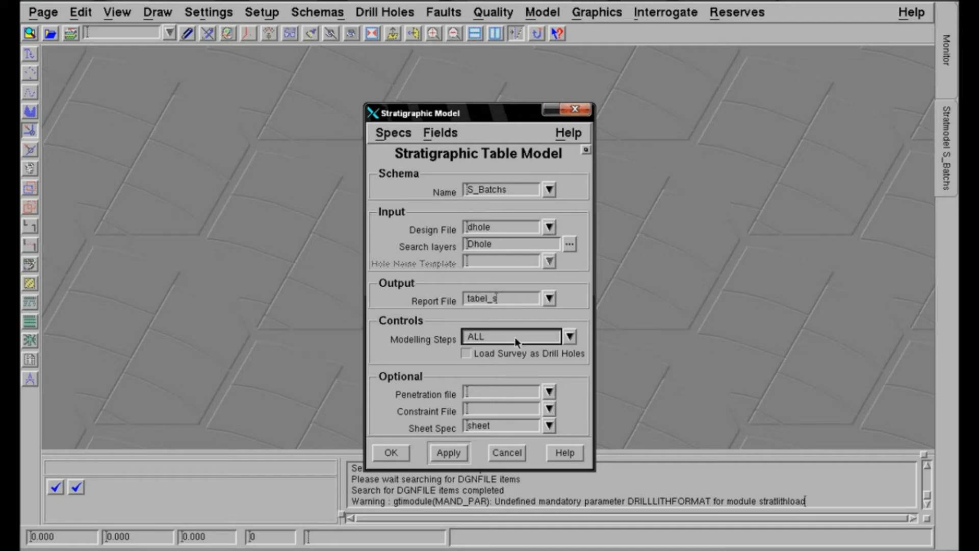
{"action": "left_click", "coordinate": [525, 428]}
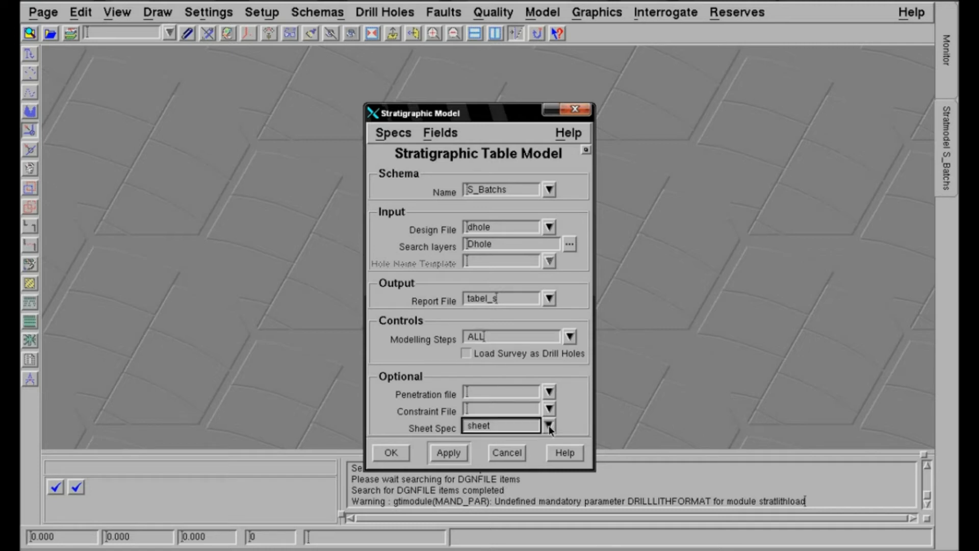
{"action": "left_click", "coordinate": [549, 425]}
{"action": "left_click", "coordinate": [514, 441]}
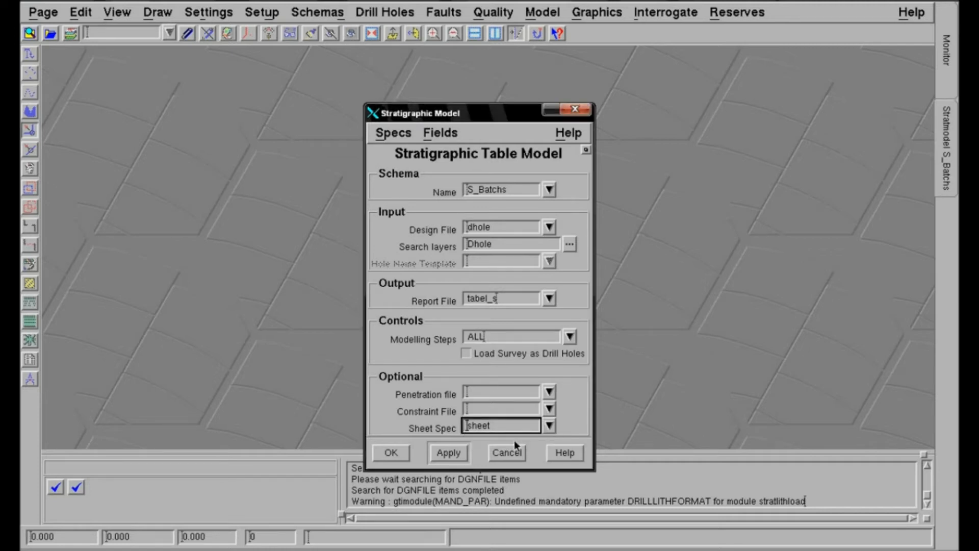
{"action": "left_click", "coordinate": [398, 455]}
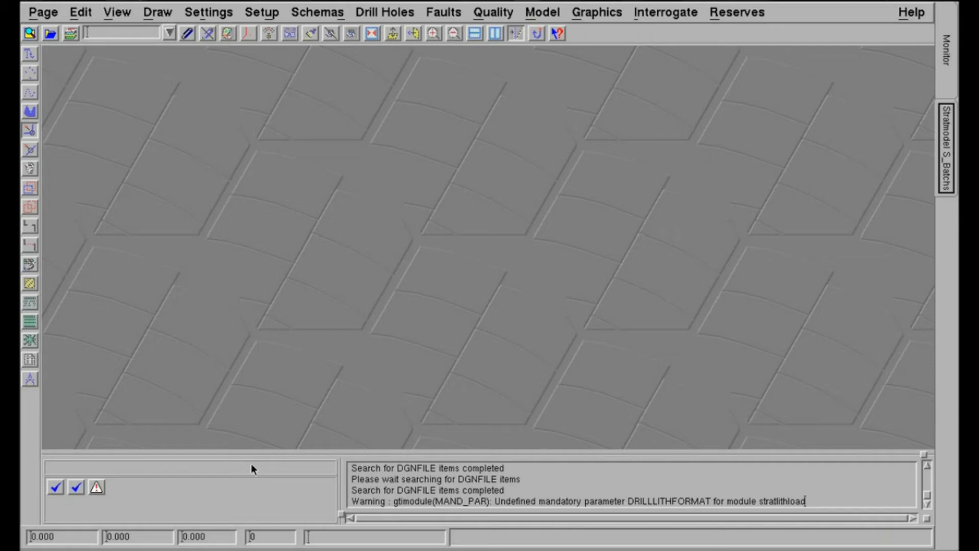
Step: Build and smooth the stratigraphic grid model for schema S_Batchs using grid spec grid_spec
{"action": "left_click", "coordinate": [322, 18]}
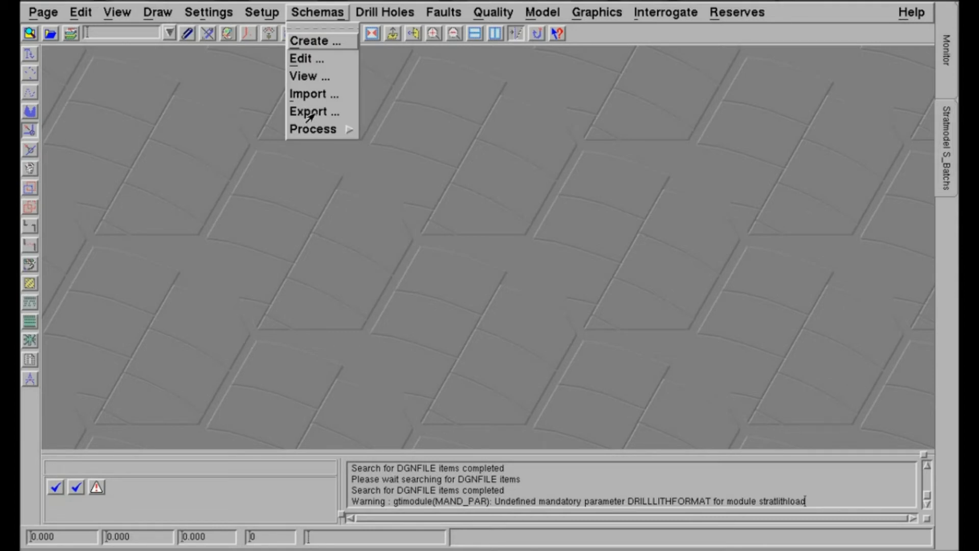
{"action": "mouse_move", "coordinate": [312, 130]}
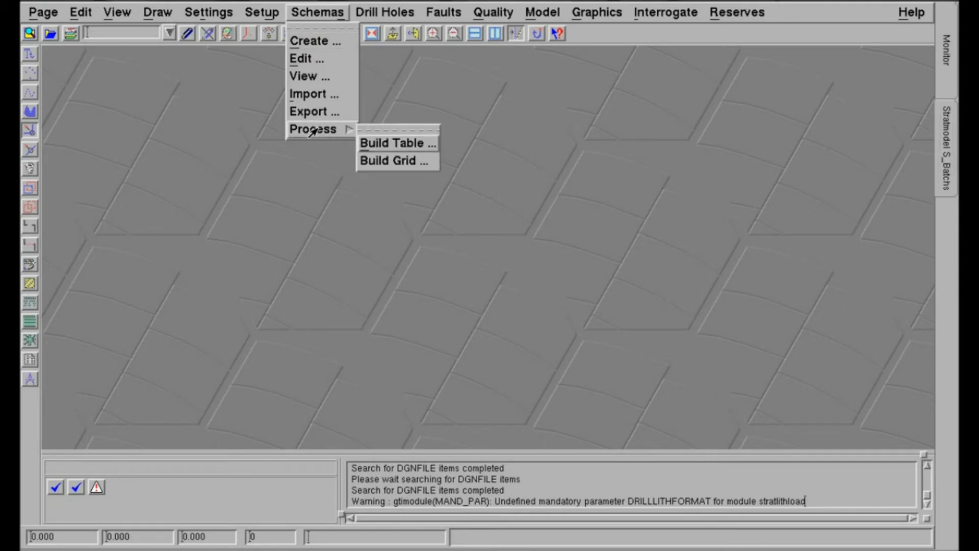
{"action": "left_click", "coordinate": [380, 162]}
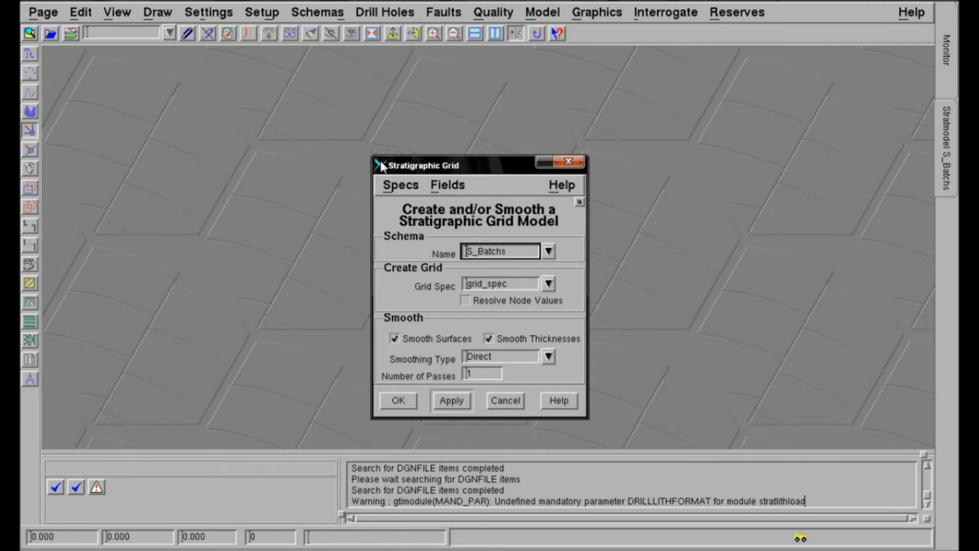
{"action": "left_click", "coordinate": [548, 252]}
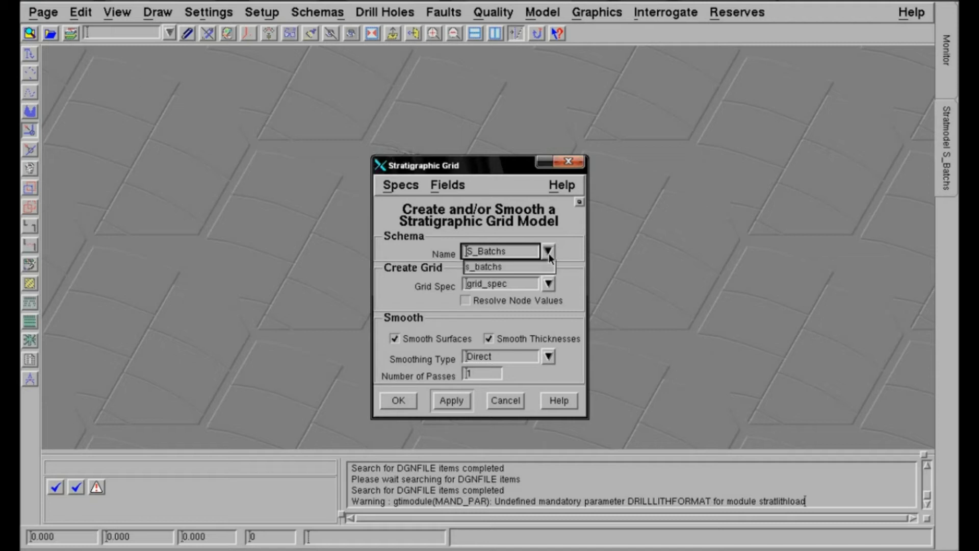
{"action": "left_click", "coordinate": [518, 268]}
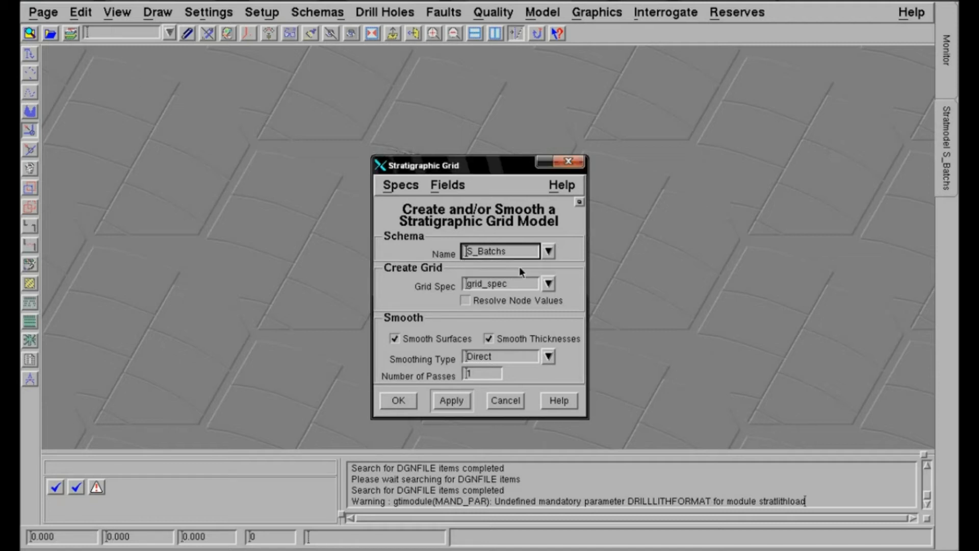
{"action": "left_click", "coordinate": [547, 284]}
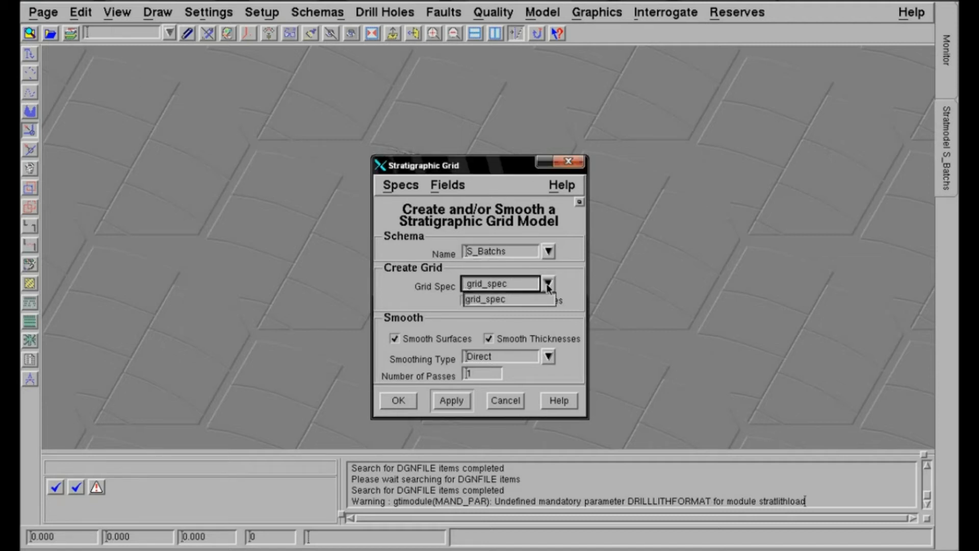
{"action": "left_click", "coordinate": [525, 301]}
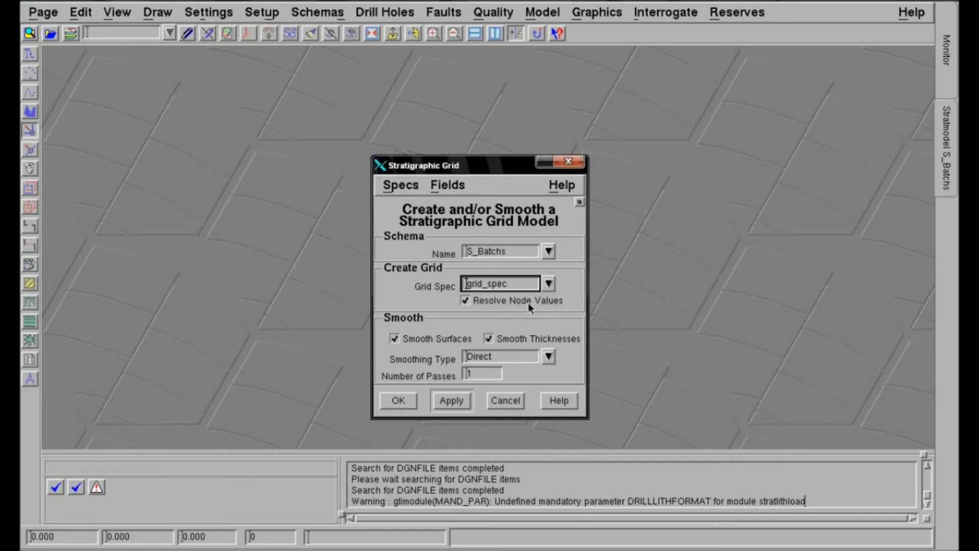
{"action": "left_click", "coordinate": [465, 300]}
{"action": "left_click", "coordinate": [399, 401]}
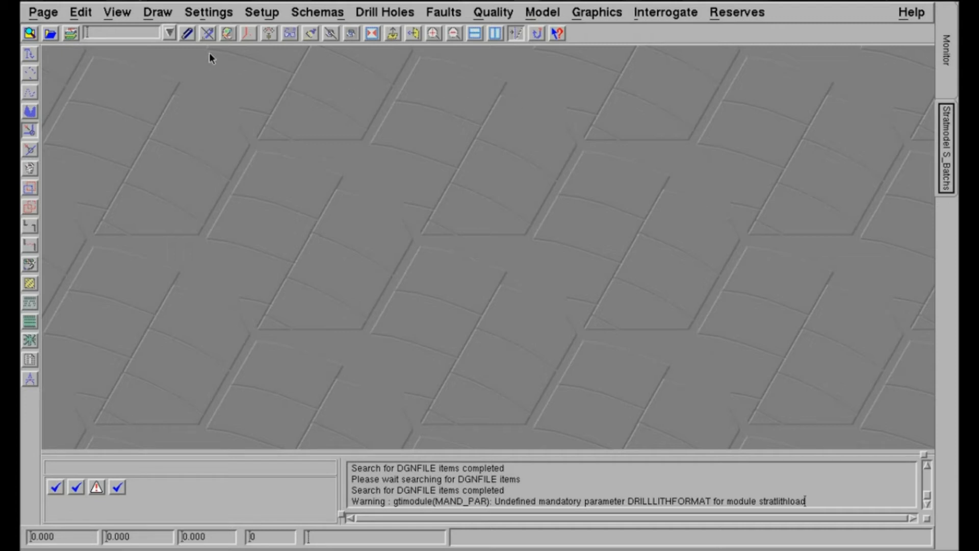
{"action": "left_click", "coordinate": [188, 36]}
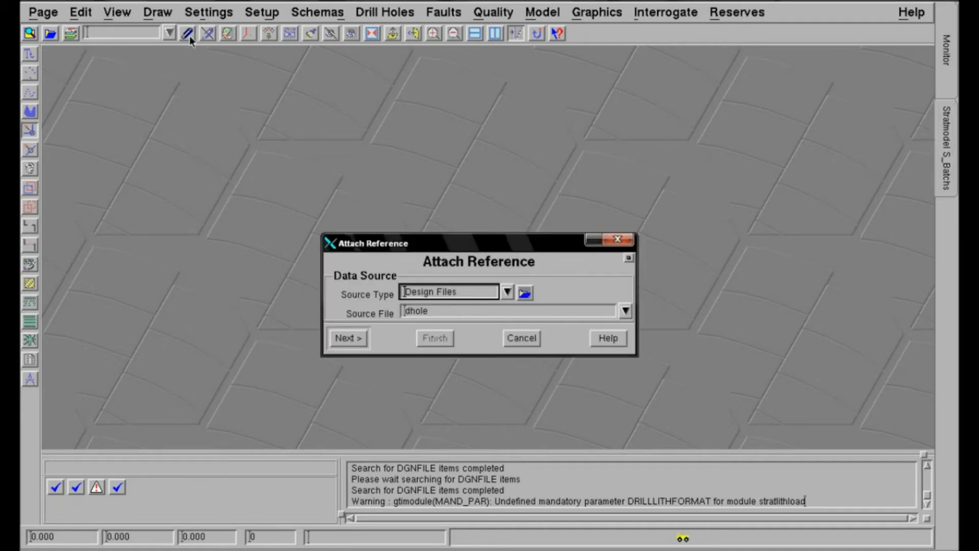
{"action": "left_click", "coordinate": [617, 240]}
{"action": "left_click", "coordinate": [463, 312]}
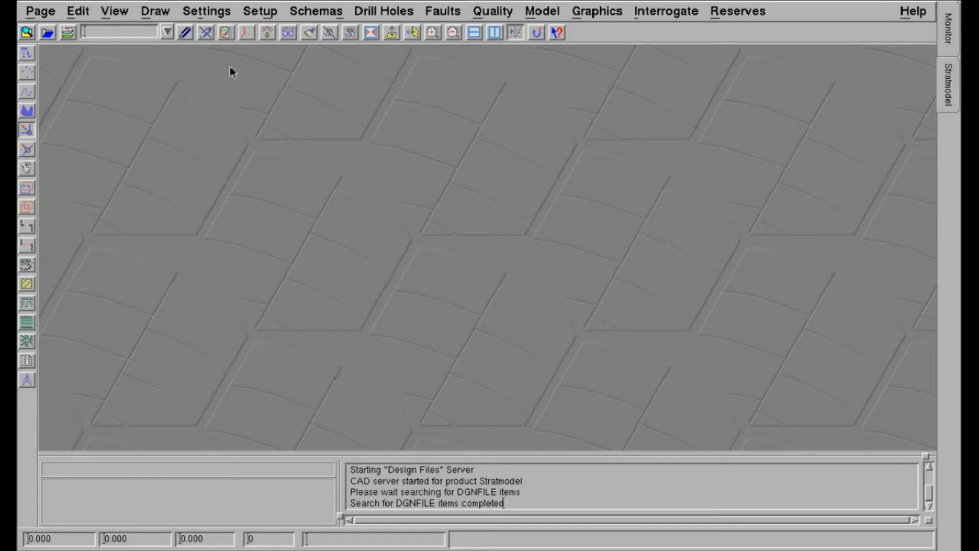
Step: Create a 3D design file named section_3d
{"action": "left_click", "coordinate": [27, 33]}
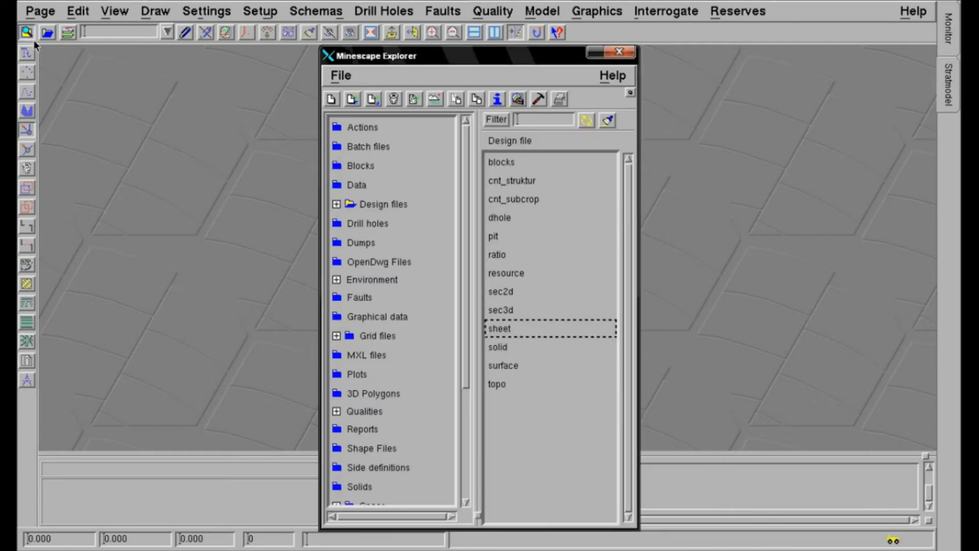
{"action": "left_click", "coordinate": [350, 205]}
{"action": "left_click", "coordinate": [332, 100]}
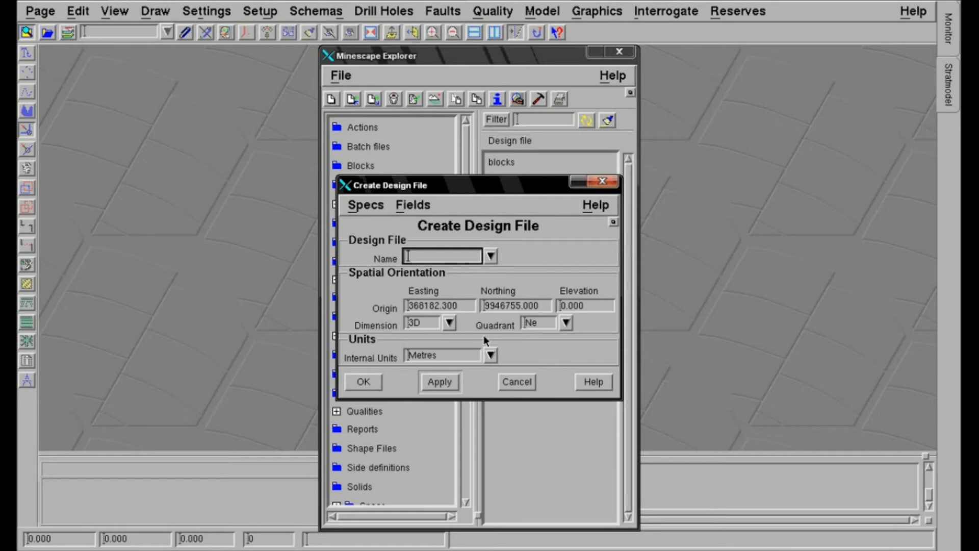
{"action": "type", "text": "section_3d"}
{"action": "left_click", "coordinate": [368, 383]}
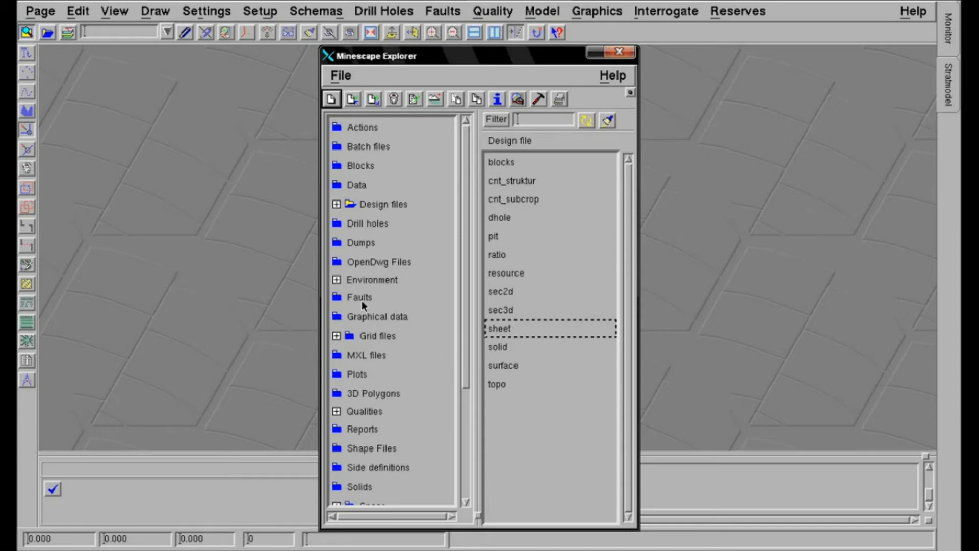
Step: Create a layer named line_section in design file section_3d and close the file explorer
{"action": "left_click", "coordinate": [336, 204]}
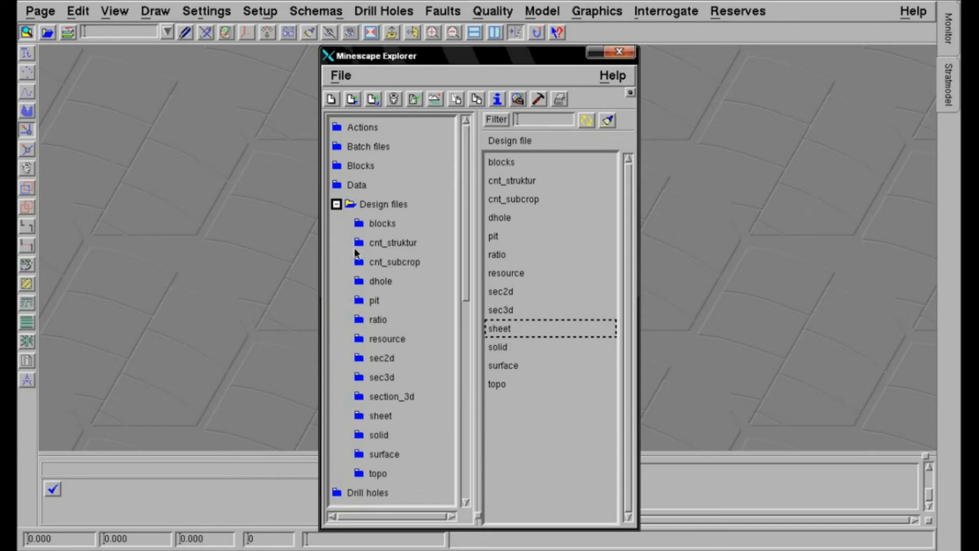
{"action": "left_click", "coordinate": [384, 399]}
{"action": "left_click", "coordinate": [331, 102]}
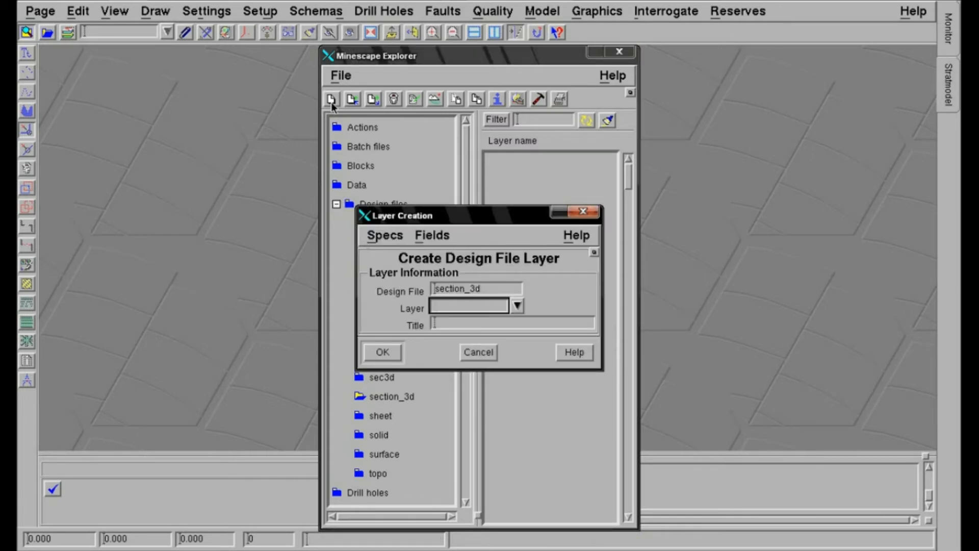
{"action": "type", "text": "line_section"}
{"action": "left_click", "coordinate": [396, 351]}
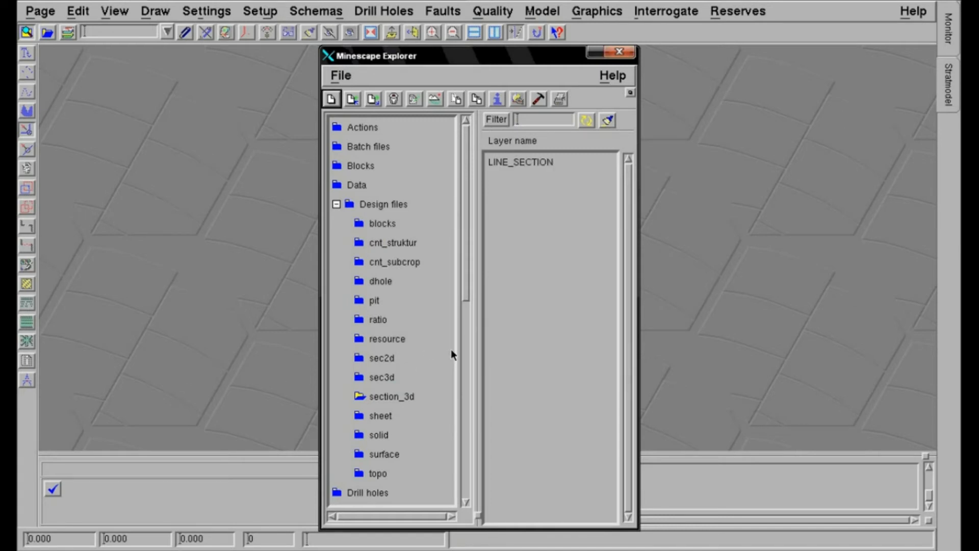
{"action": "left_click", "coordinate": [631, 92]}
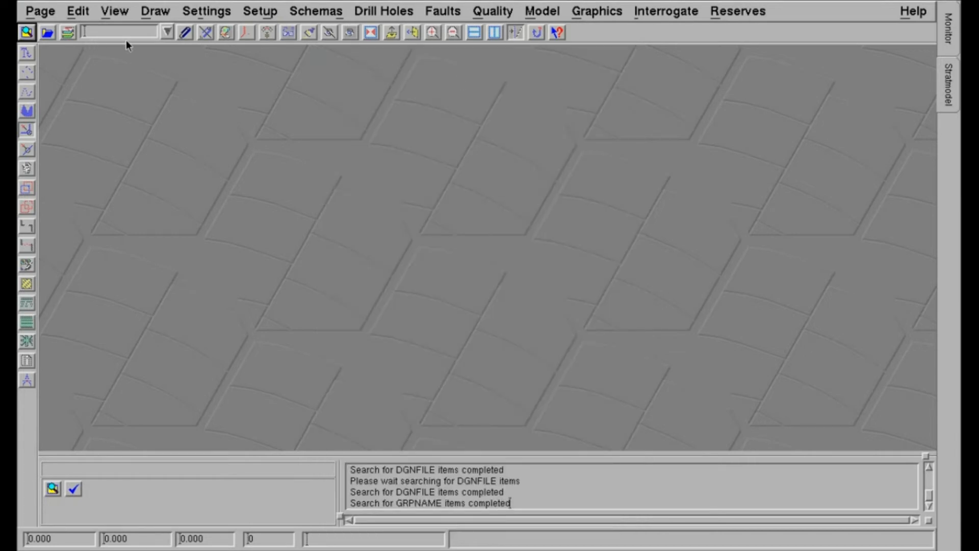
Step: Open design file section_3d for writing and attach design file dhole as a reference with display layer BORHOLE
{"action": "left_click", "coordinate": [49, 34]}
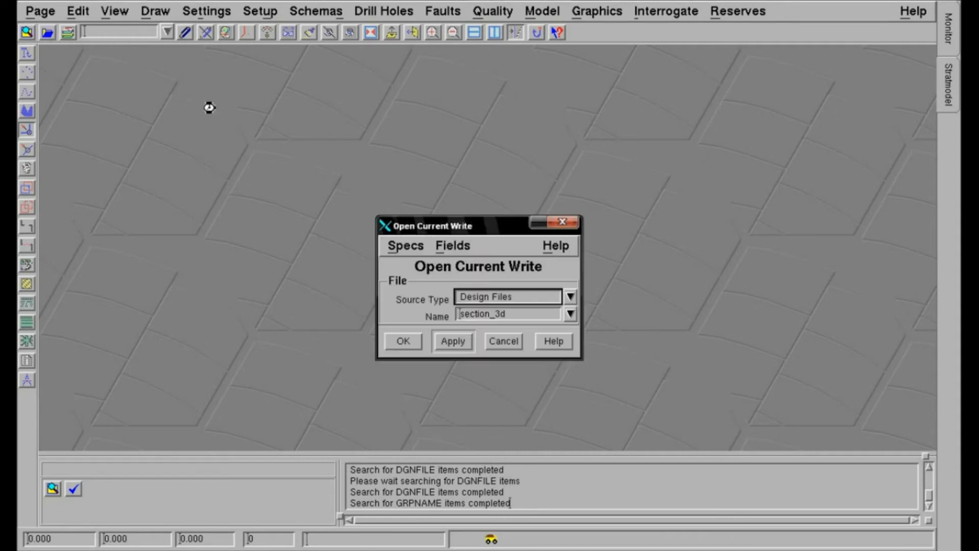
{"action": "left_click", "coordinate": [415, 346]}
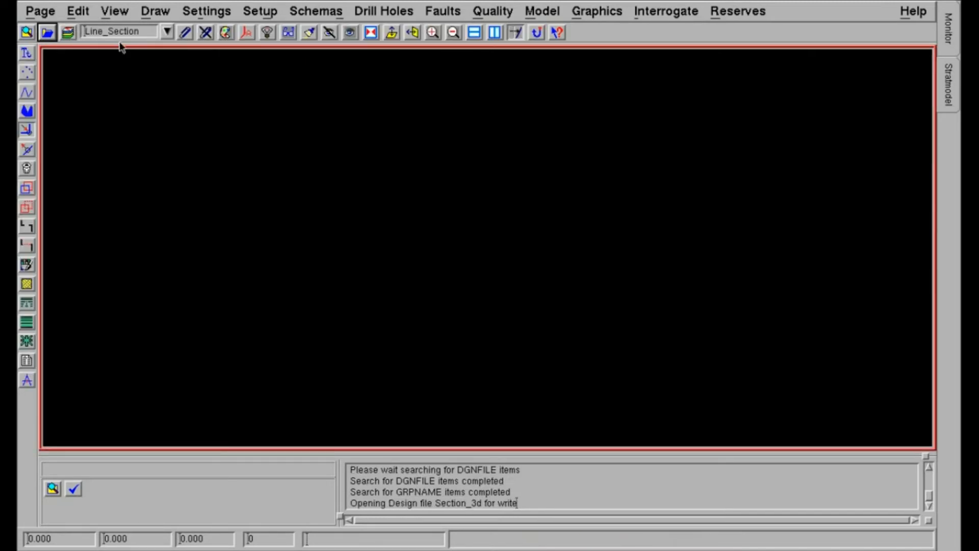
{"action": "left_click", "coordinate": [184, 36]}
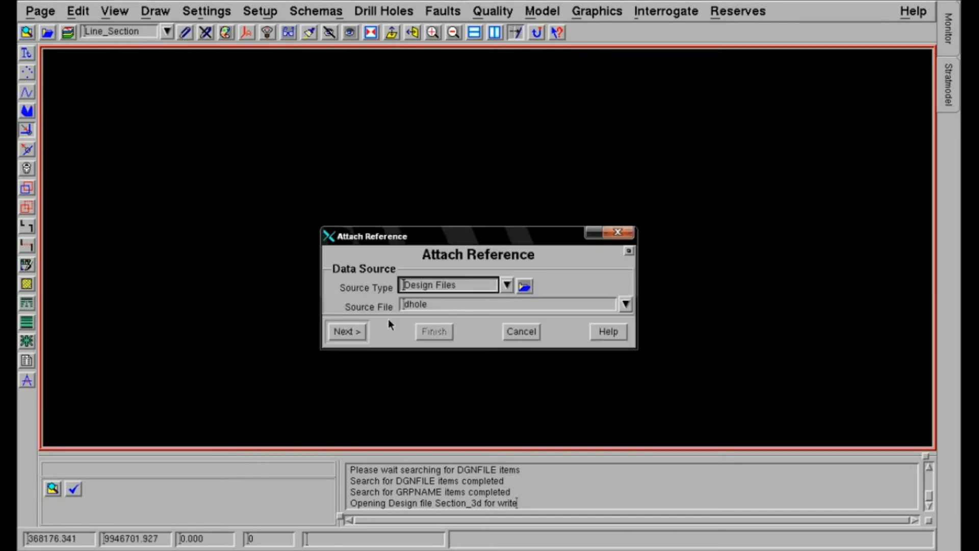
{"action": "left_click", "coordinate": [357, 332]}
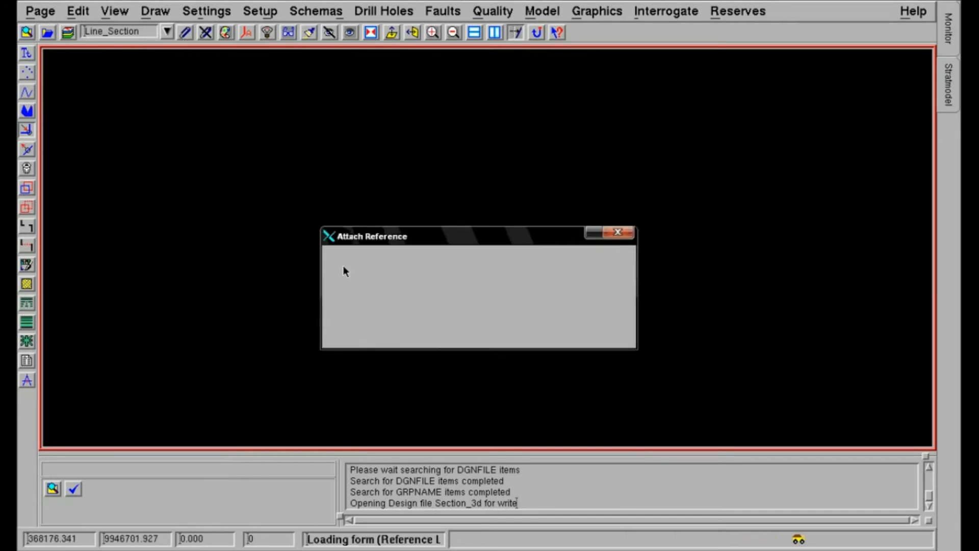
{"action": "left_click", "coordinate": [372, 211]}
{"action": "double_click", "coordinate": [372, 211]}
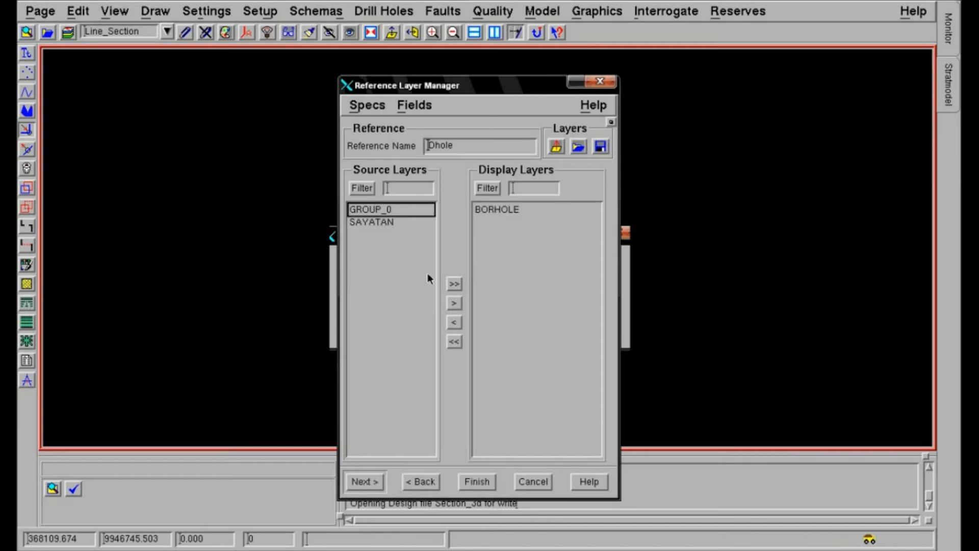
{"action": "left_click", "coordinate": [482, 481]}
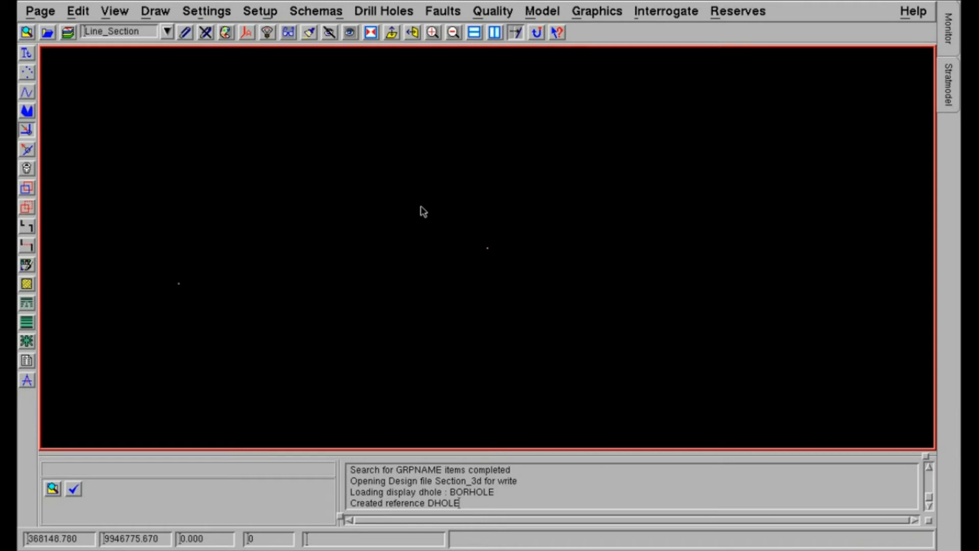
Step: Draw a horizontal section linestring across the northern drill holes, just below the northernmost row, on layer Line_Section
{"action": "scroll", "coordinate": [422, 210], "scroll_direction": "down", "scroll_amount": 1}
{"action": "middle_click_drag", "start_coordinate": [400, 190], "coordinate": [390, 139]}
{"action": "middle_click_drag", "start_coordinate": [398, 212], "coordinate": [393, 107]}
{"action": "middle_click_drag", "start_coordinate": [401, 161], "coordinate": [398, 188]}
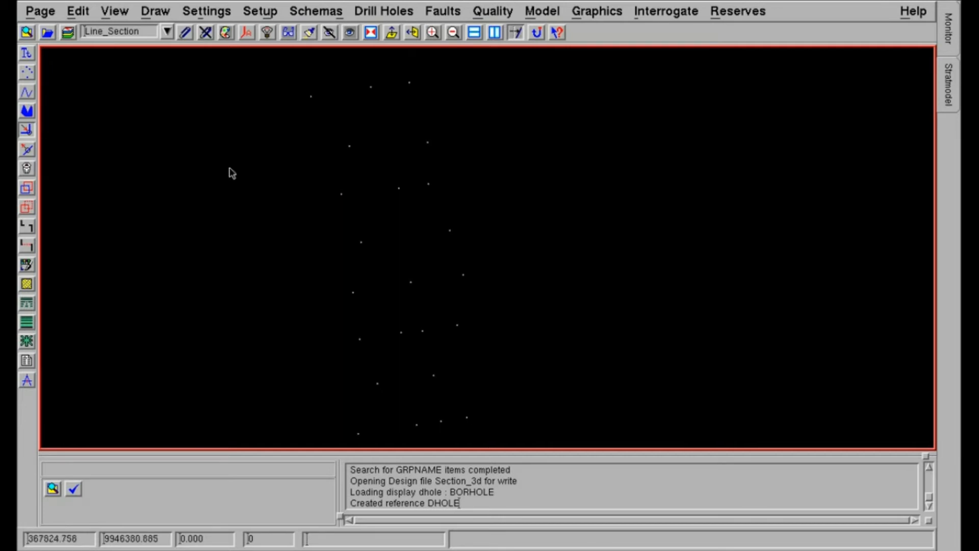
{"action": "left_click", "coordinate": [28, 94]}
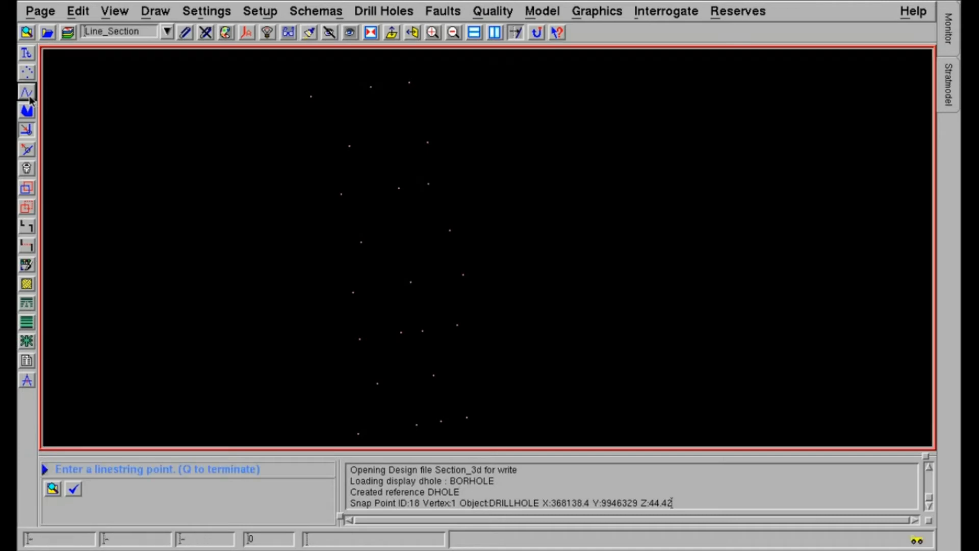
{"action": "left_click", "coordinate": [294, 131]}
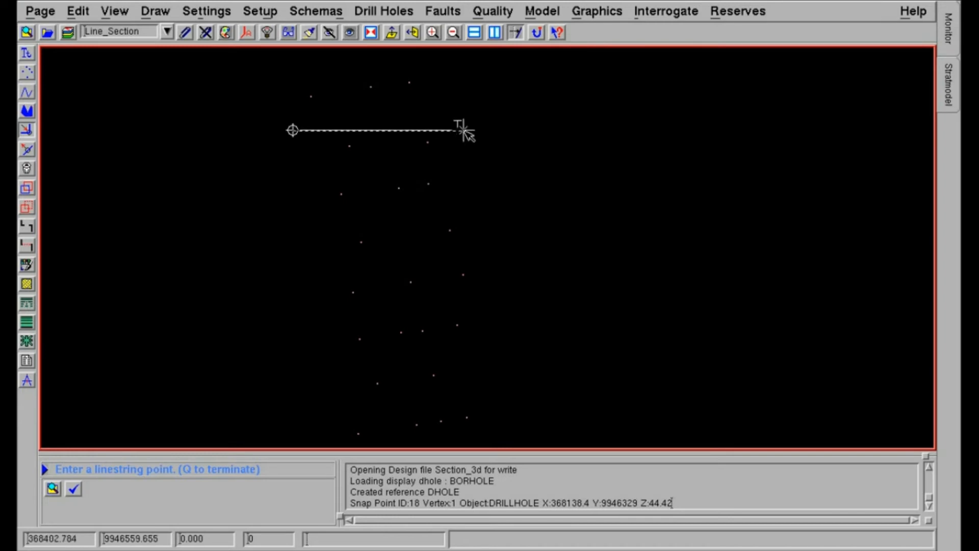
{"action": "left_click", "coordinate": [464, 130]}
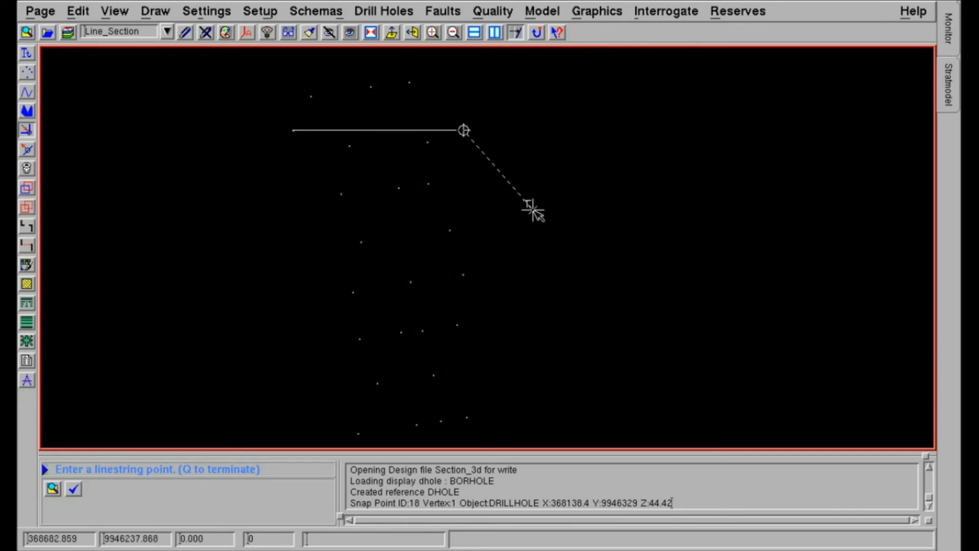
{"action": "key", "text": "q"}
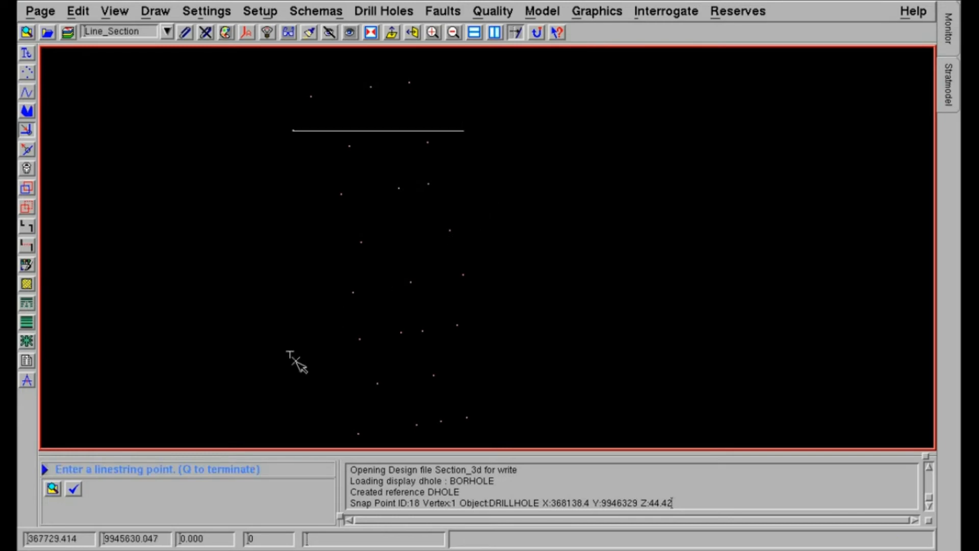
Step: Draw a second horizontal section linestring across the southern drill holes, between the third and second rows from the south
{"action": "left_click", "coordinate": [290, 366]}
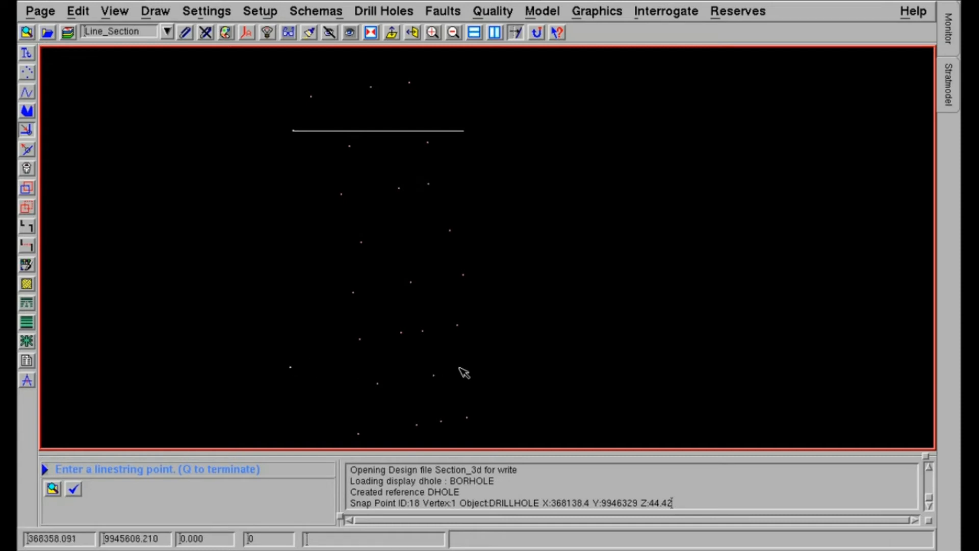
{"action": "left_click", "coordinate": [481, 368]}
{"action": "key", "text": "q"}
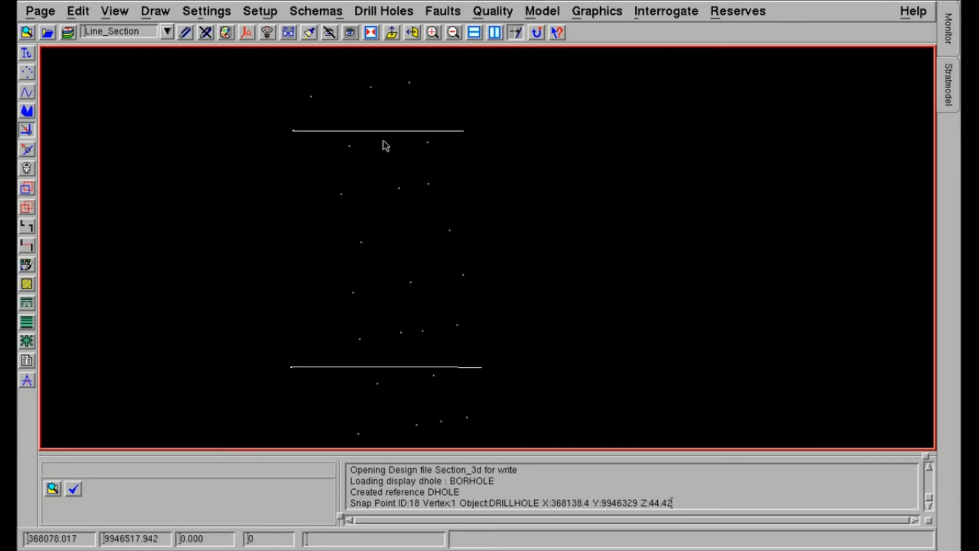
Step: Start a section through a schema, dismiss the Current Model dialog, and set the schema name to Schema and the model type to GRID
{"action": "left_click", "coordinate": [595, 12]}
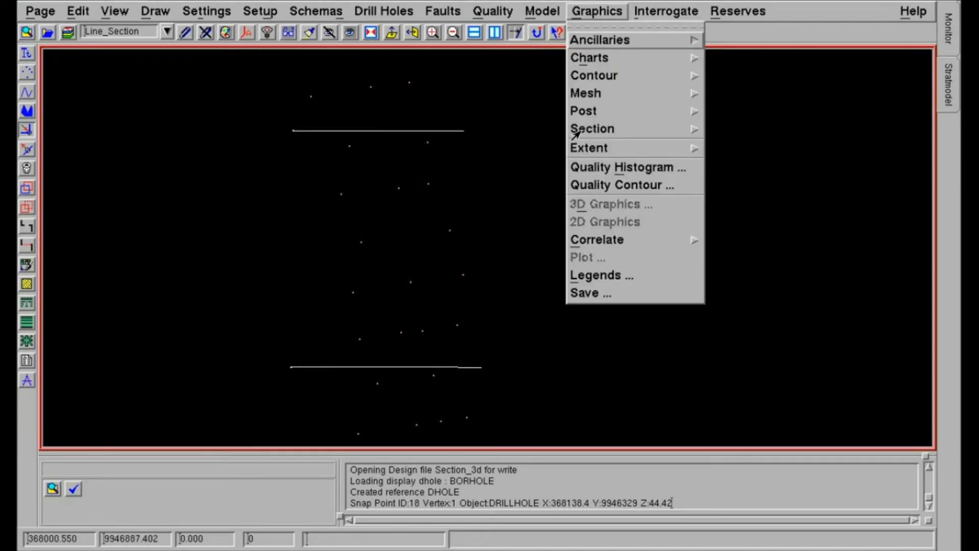
{"action": "mouse_move", "coordinate": [576, 131]}
{"action": "left_click", "coordinate": [725, 272]}
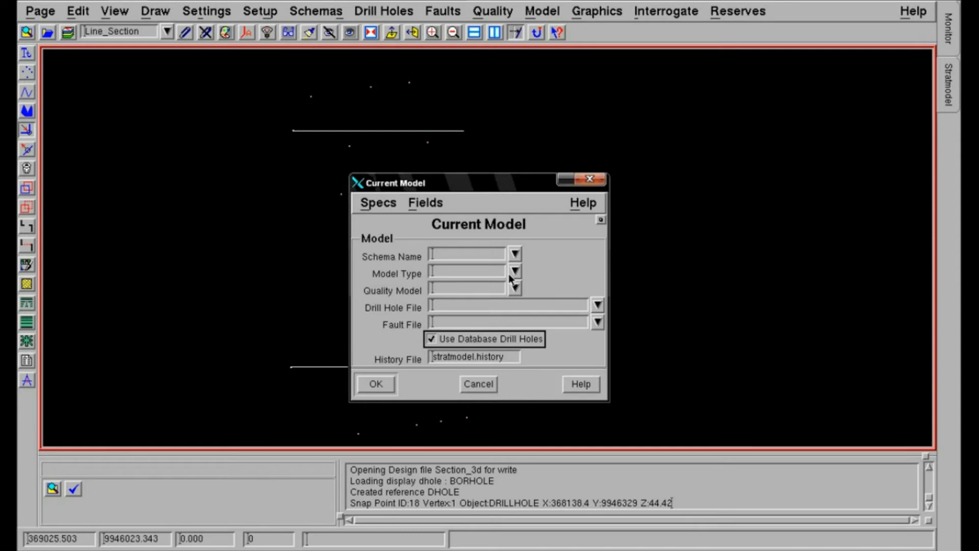
{"action": "left_click", "coordinate": [590, 181]}
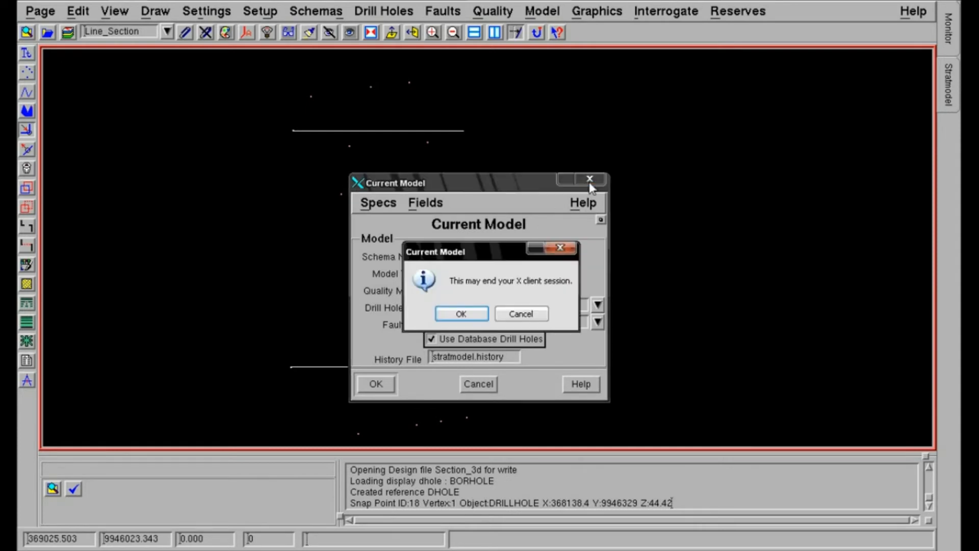
{"action": "left_click", "coordinate": [455, 316]}
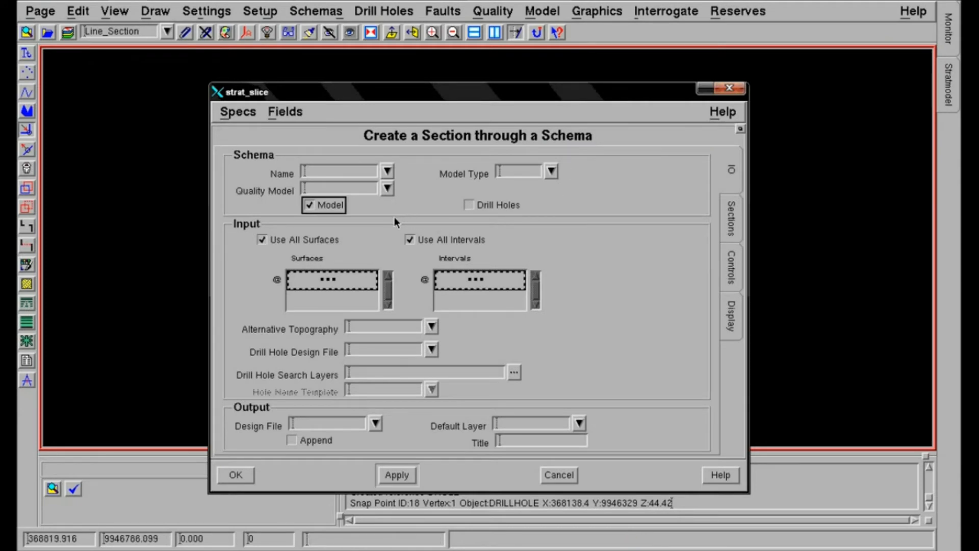
{"action": "left_click", "coordinate": [389, 172]}
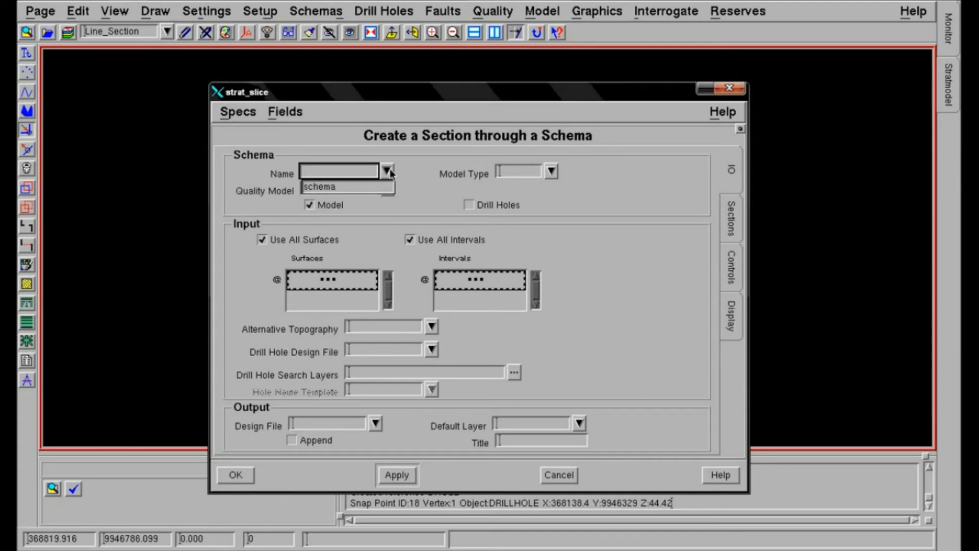
{"action": "left_click", "coordinate": [353, 185]}
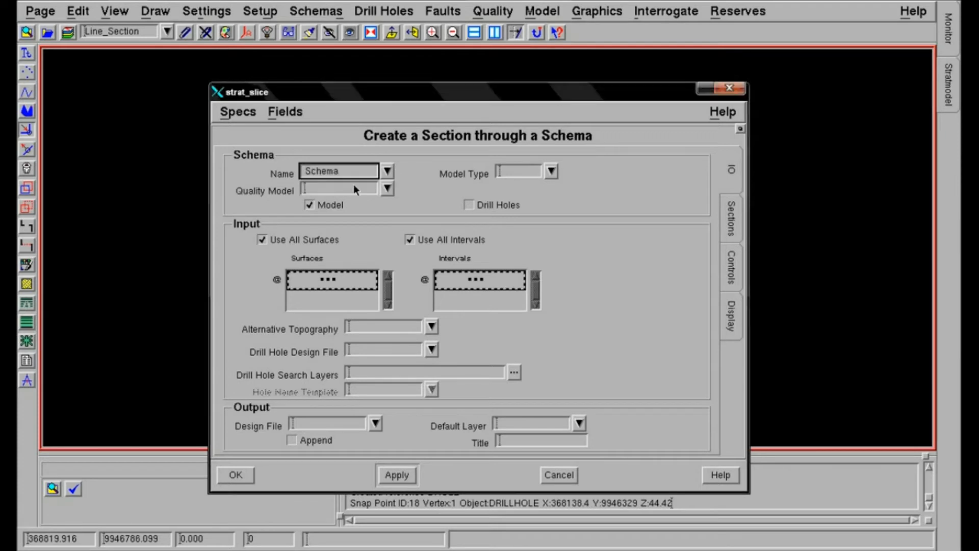
{"action": "left_click", "coordinate": [552, 171]}
{"action": "left_click", "coordinate": [509, 187]}
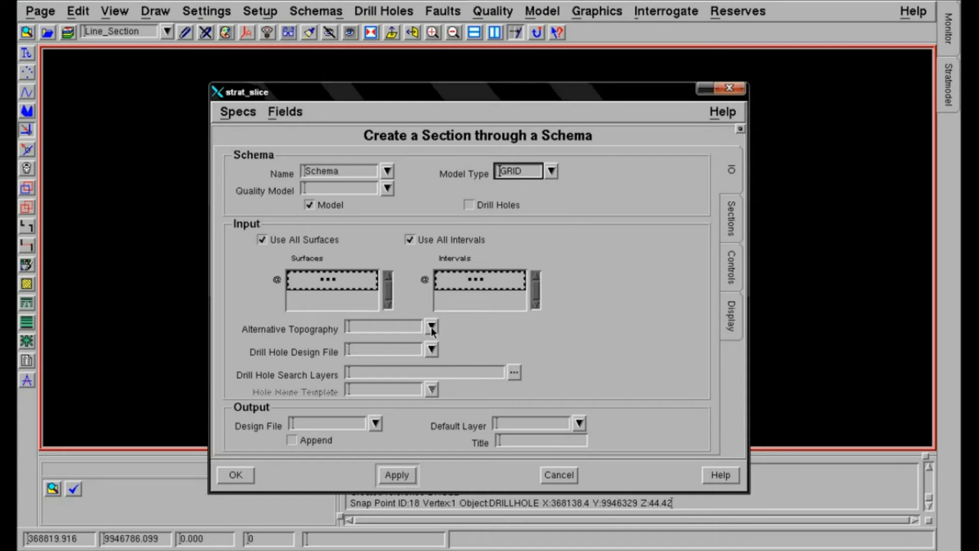
Step: Set the section's alternative topography to Topo_Orig, the drill hole design file to dhole and the drill hole search layer to Borhole
{"action": "left_click", "coordinate": [373, 328]}
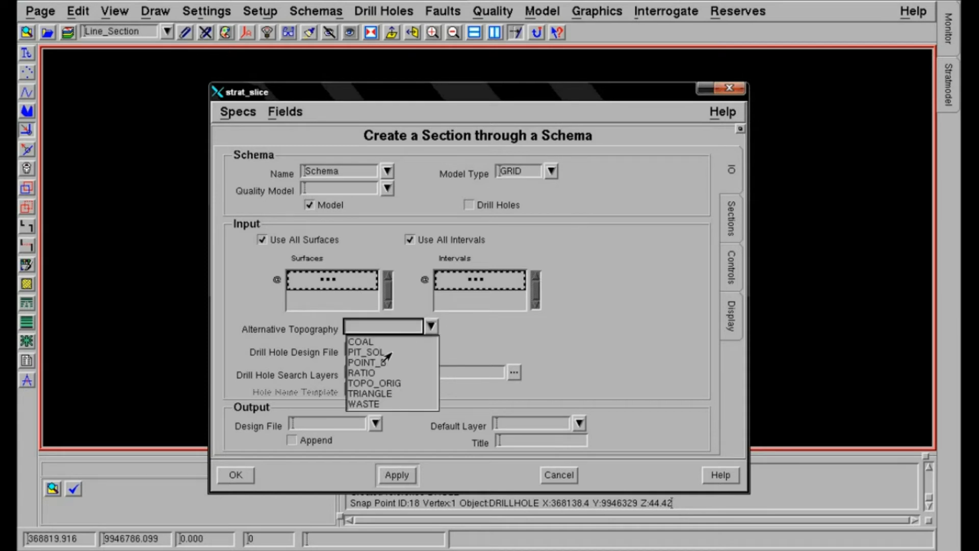
{"action": "left_click", "coordinate": [376, 383]}
{"action": "left_click", "coordinate": [432, 350]}
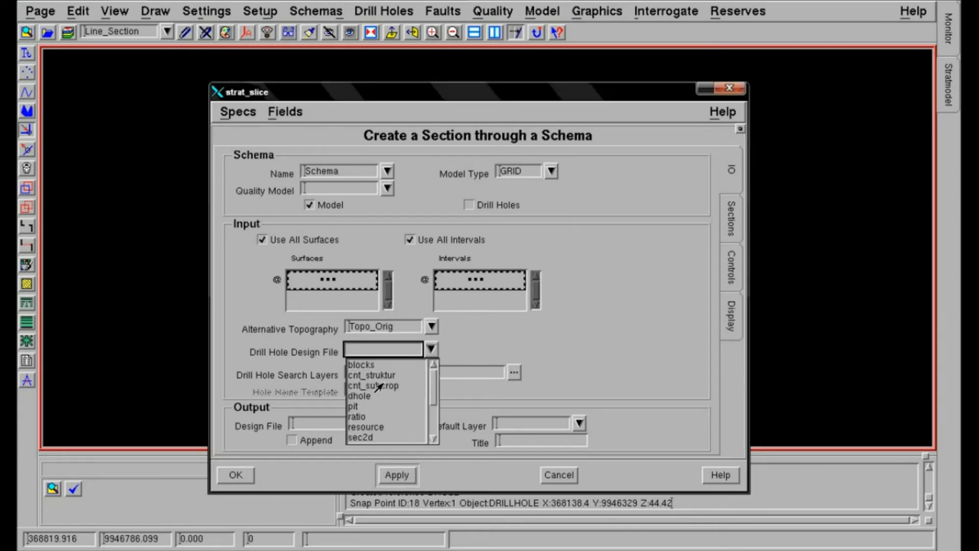
{"action": "left_click", "coordinate": [360, 396]}
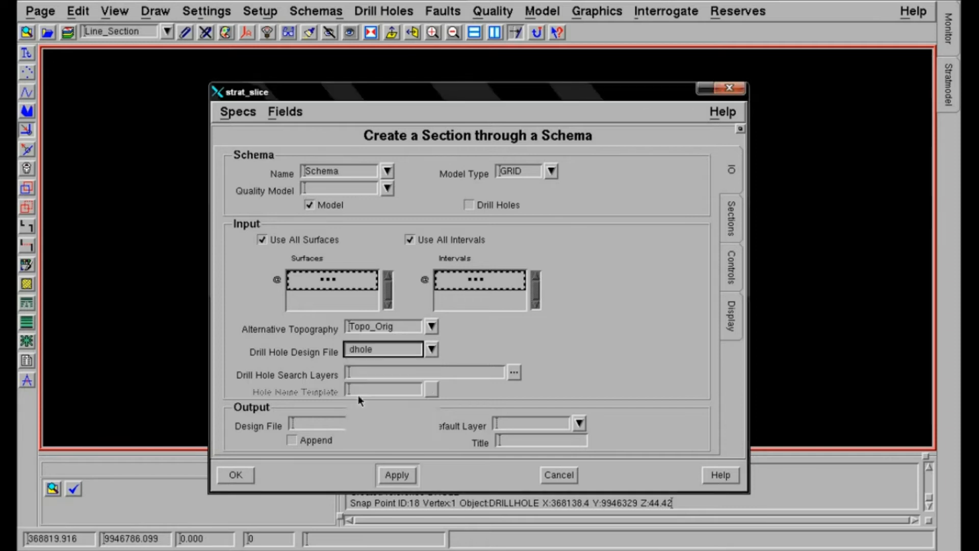
{"action": "left_click", "coordinate": [433, 372]}
{"action": "left_click", "coordinate": [513, 371]}
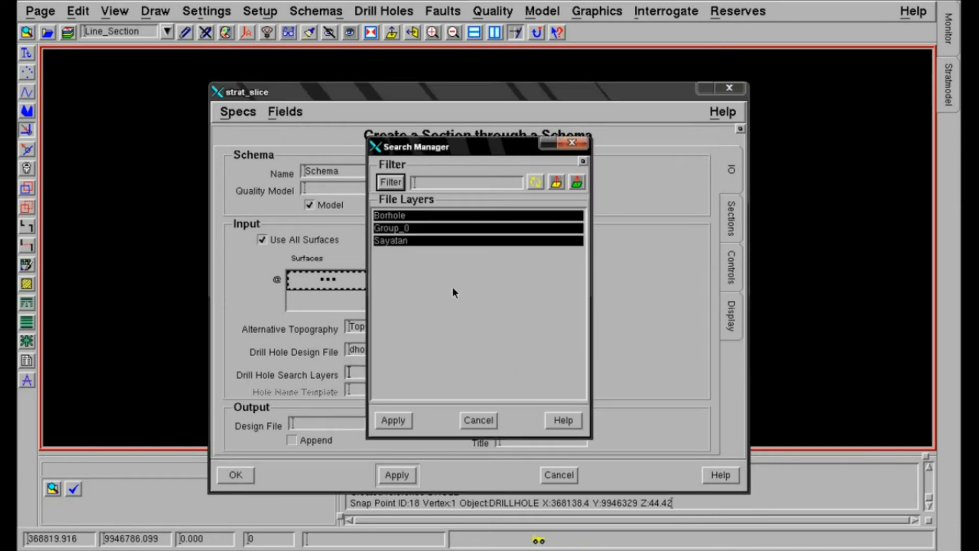
{"action": "left_click", "coordinate": [397, 421]}
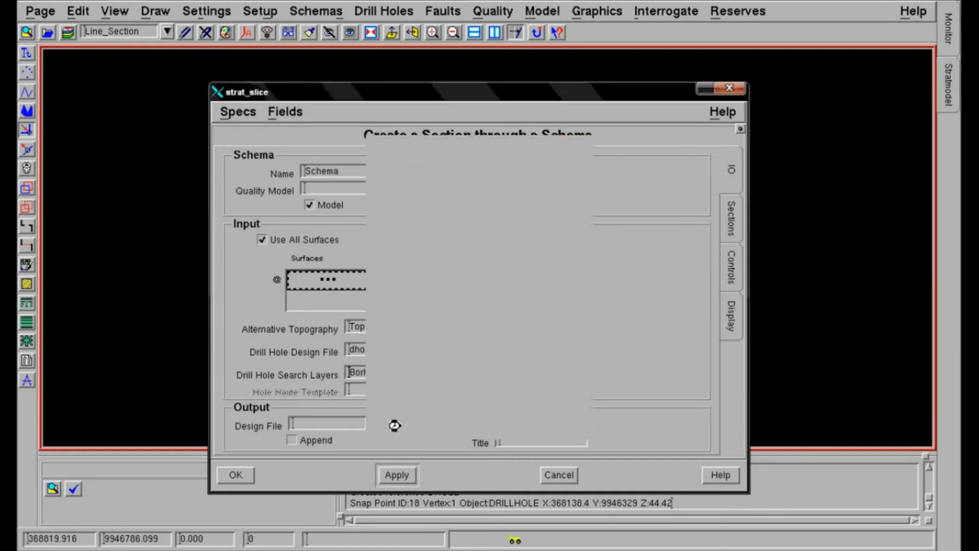
Step: Create a 2D design file named section_2d for the section output
{"action": "right_click", "coordinate": [341, 424]}
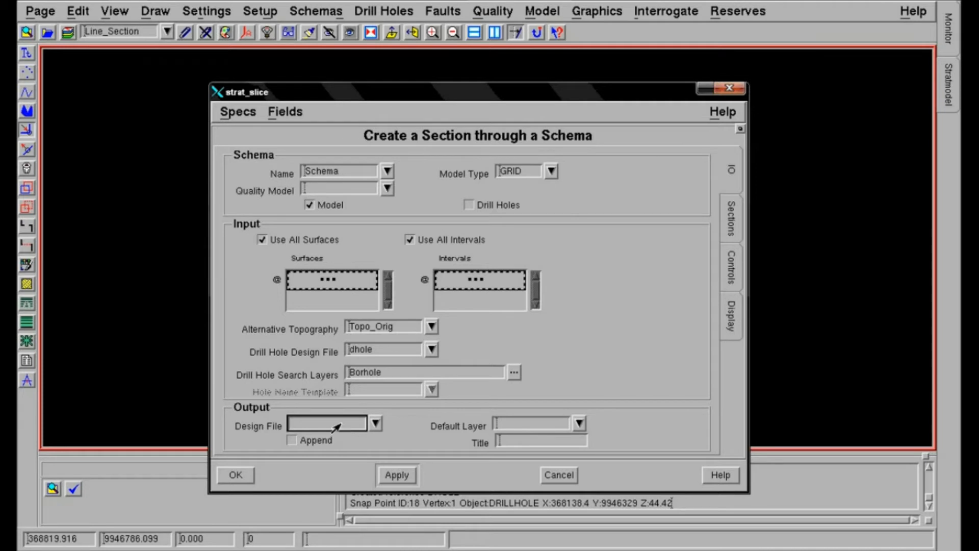
{"action": "right_click", "coordinate": [342, 423]}
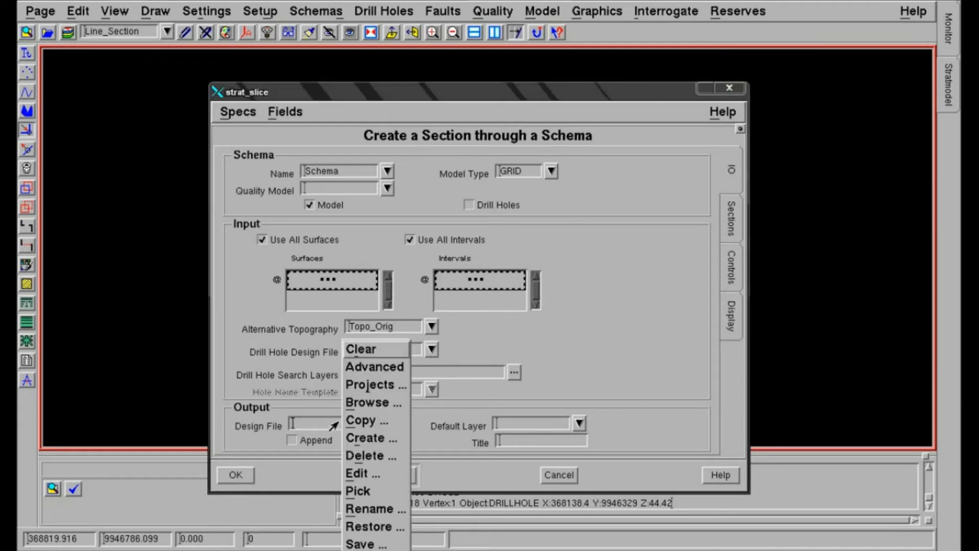
{"action": "left_click", "coordinate": [360, 438]}
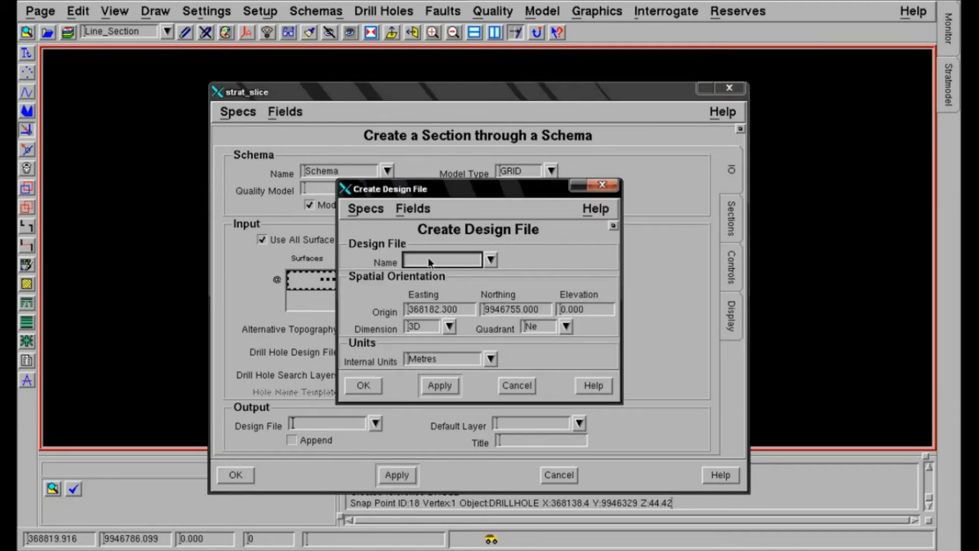
{"action": "type", "text": "section_2d"}
{"action": "left_click", "coordinate": [449, 328]}
{"action": "left_click", "coordinate": [411, 353]}
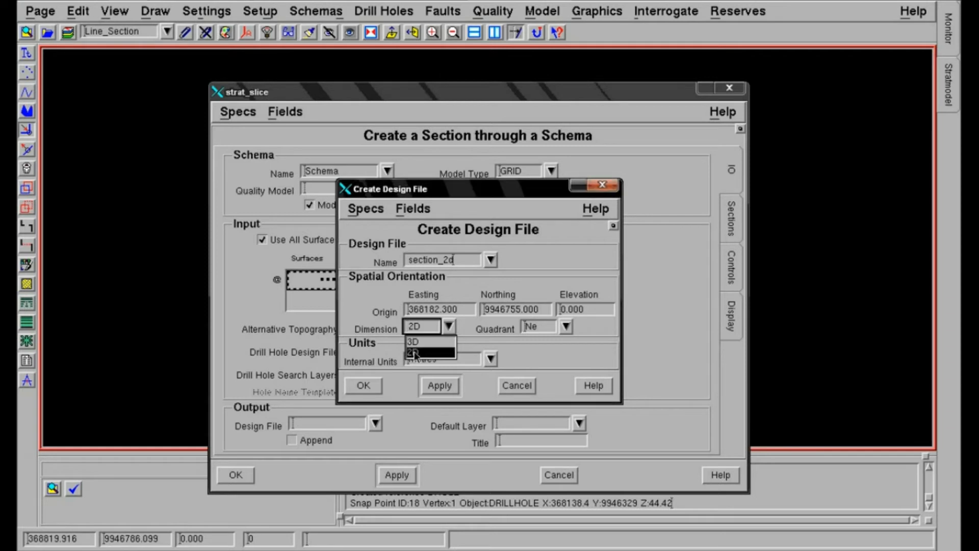
{"action": "left_click", "coordinate": [372, 385]}
Step: Set the output design file to section_2d and the default layer to section
{"action": "left_click", "coordinate": [375, 424]}
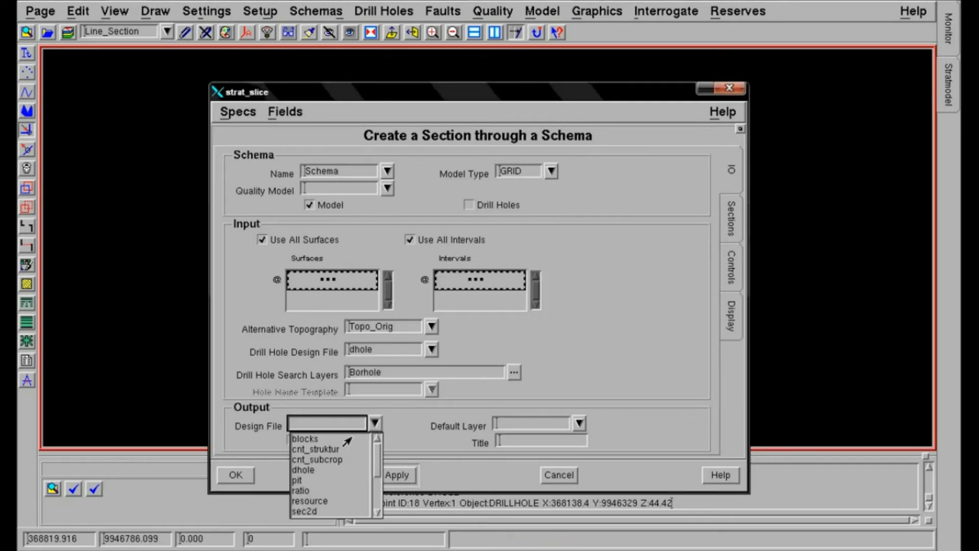
{"action": "left_click_drag", "start_coordinate": [377, 452], "coordinate": [373, 474]}
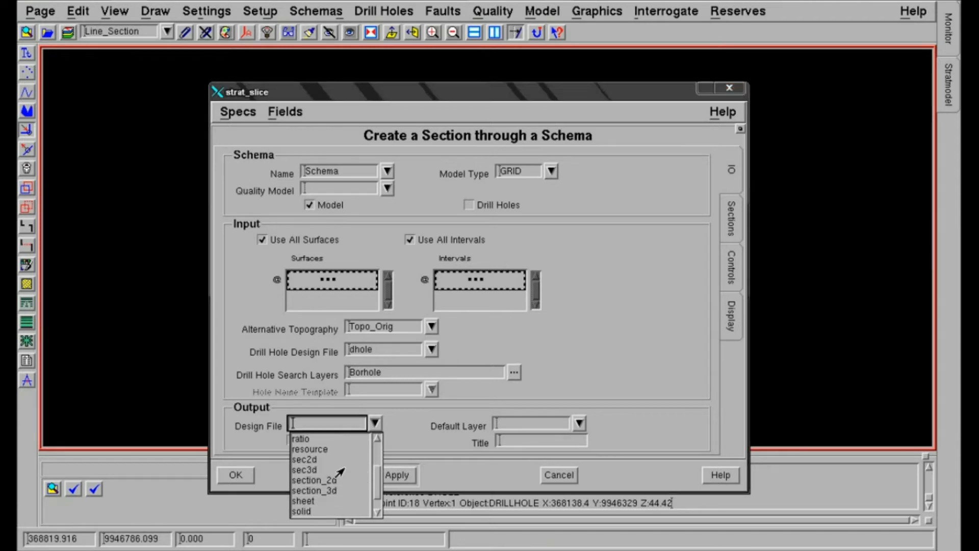
{"action": "left_click", "coordinate": [313, 480]}
{"action": "left_click", "coordinate": [523, 424]}
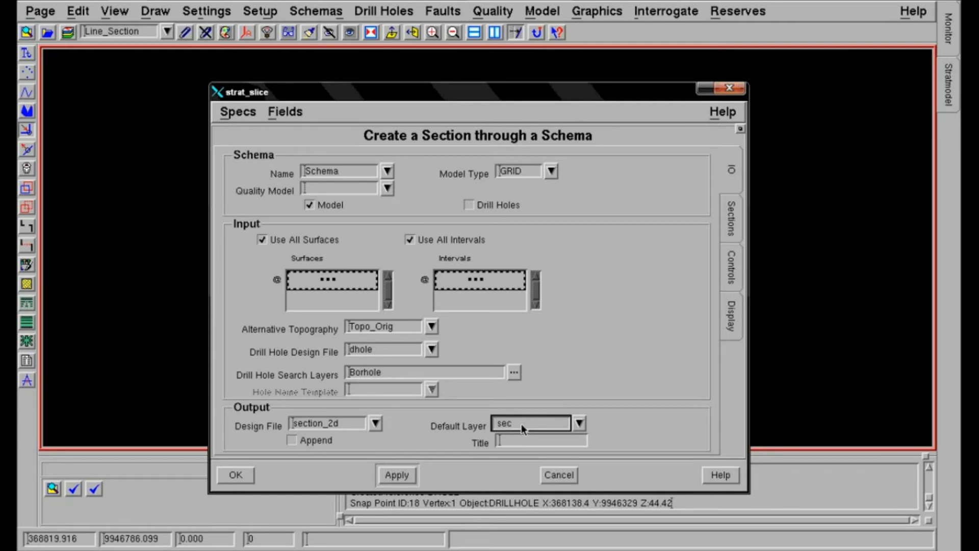
{"action": "type", "text": "section"}
Step: Pick the northern linestring in the drawing as the first section line of the section definition
{"action": "left_click", "coordinate": [733, 220]}
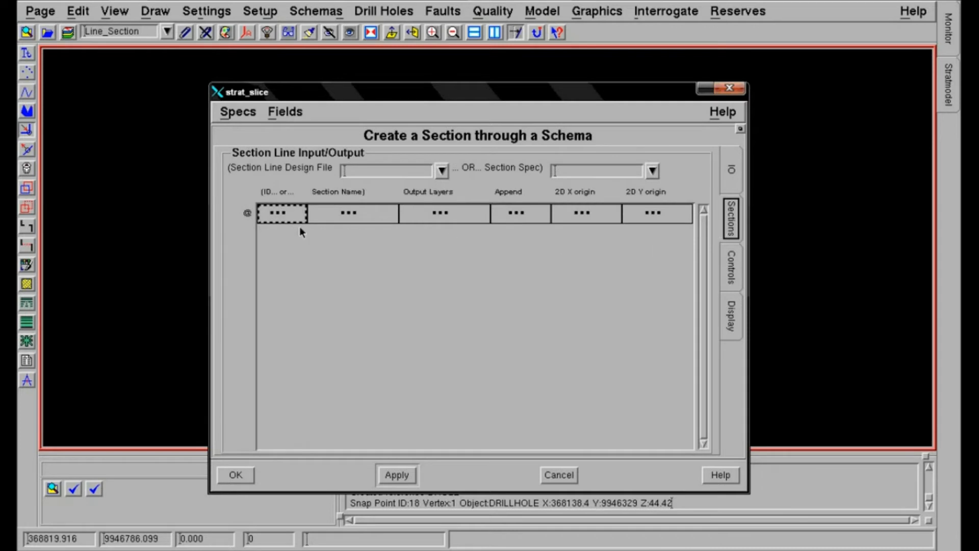
{"action": "left_click", "coordinate": [285, 213]}
{"action": "right_click", "coordinate": [286, 213]}
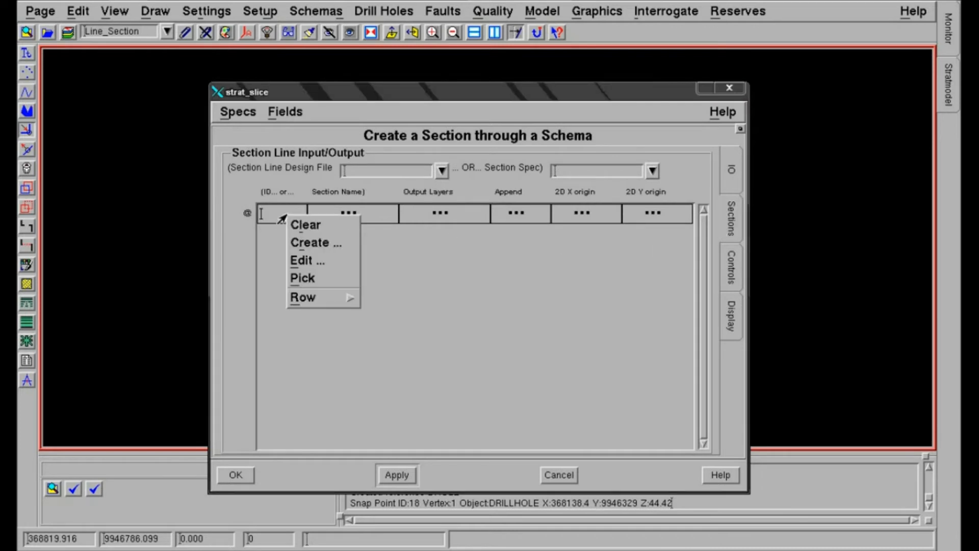
{"action": "left_click", "coordinate": [298, 282]}
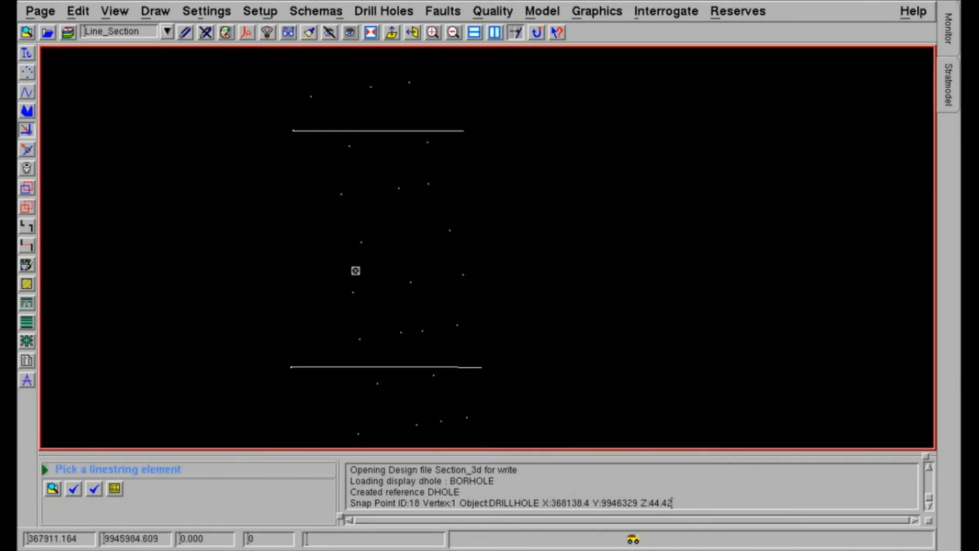
{"action": "left_click", "coordinate": [317, 133]}
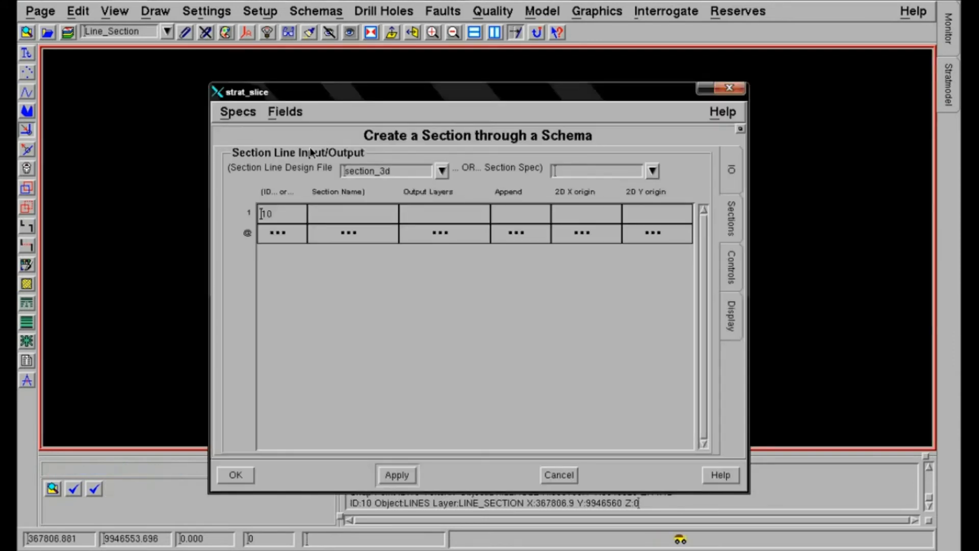
Step: Add a second section line in the next empty row of the section definition
{"action": "left_click", "coordinate": [286, 233]}
{"action": "right_click", "coordinate": [288, 235]}
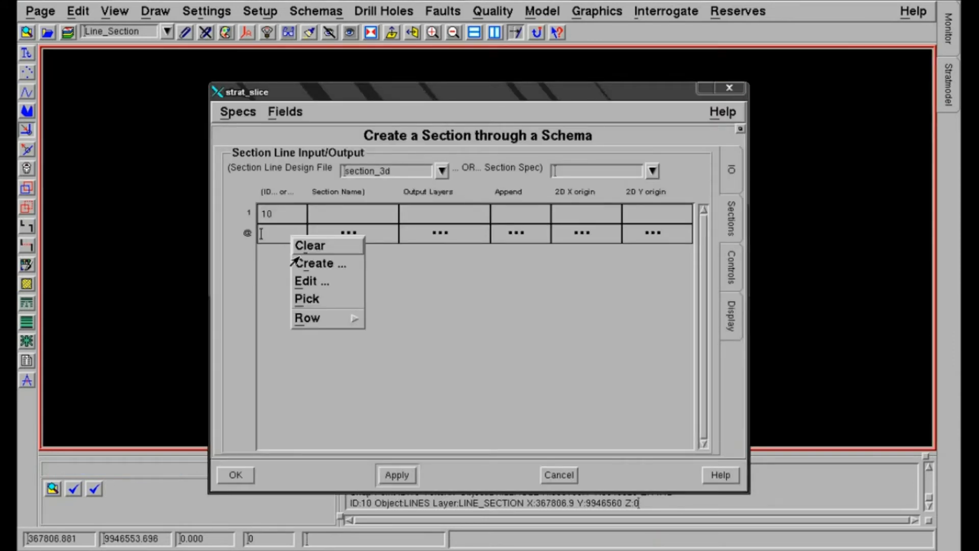
Step: Add the lower horizontal section line as the second section, and enable orientation grids with a Grid Z Interval of 10
{"action": "left_click", "coordinate": [308, 299]}
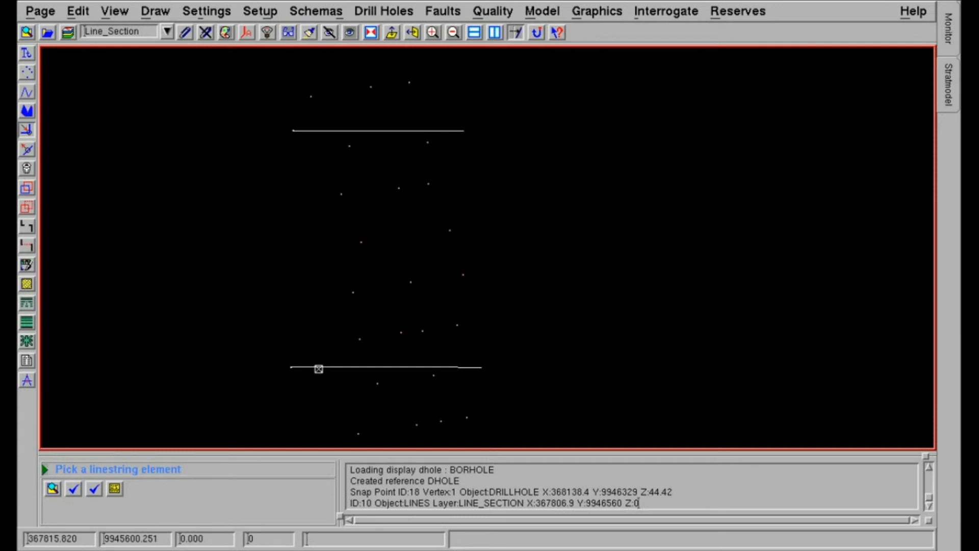
{"action": "left_click", "coordinate": [317, 367]}
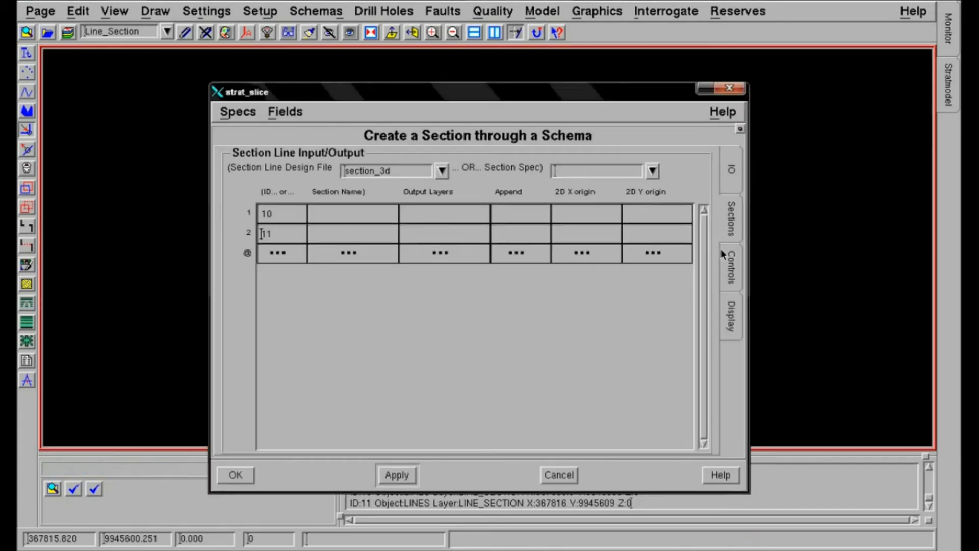
{"action": "left_click", "coordinate": [731, 267]}
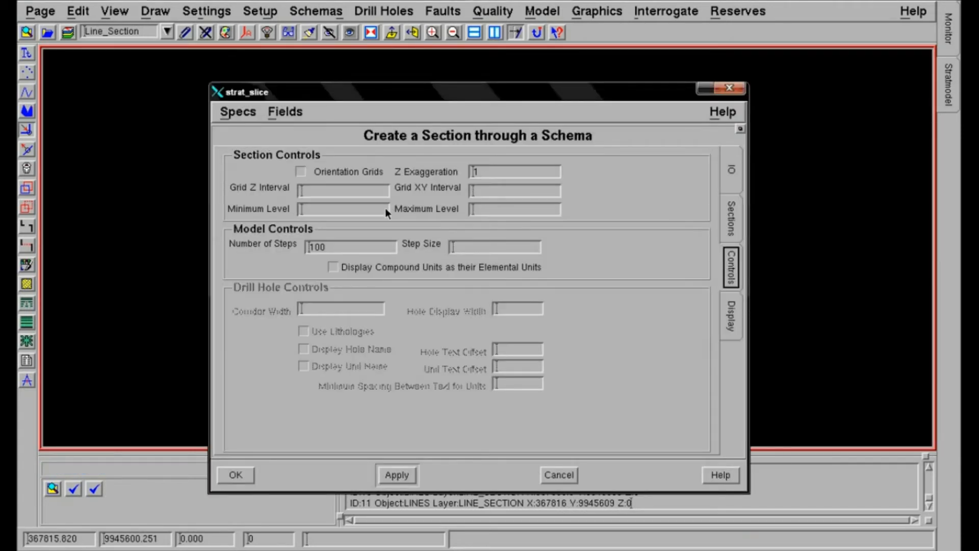
{"action": "left_click", "coordinate": [301, 172]}
{"action": "left_click", "coordinate": [320, 198]}
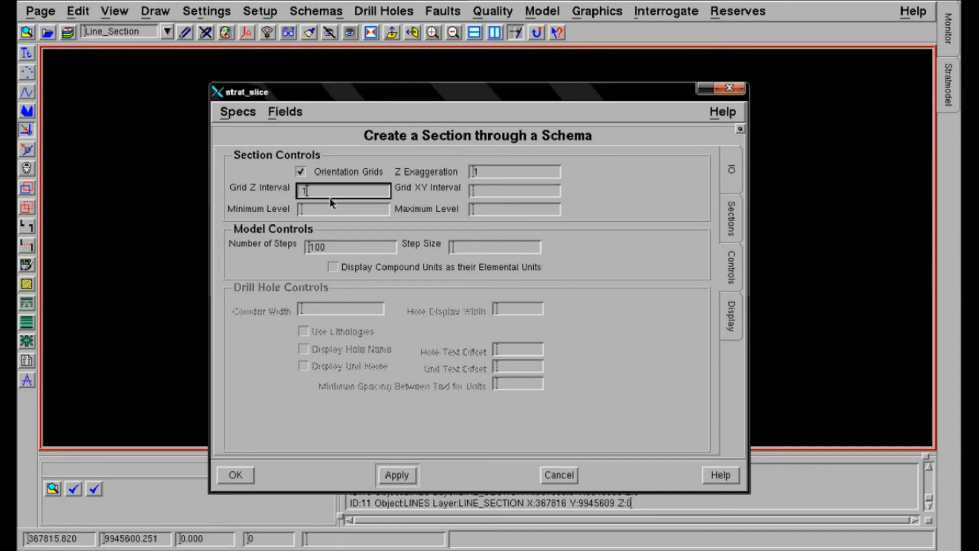
{"action": "left_click", "coordinate": [464, 248]}
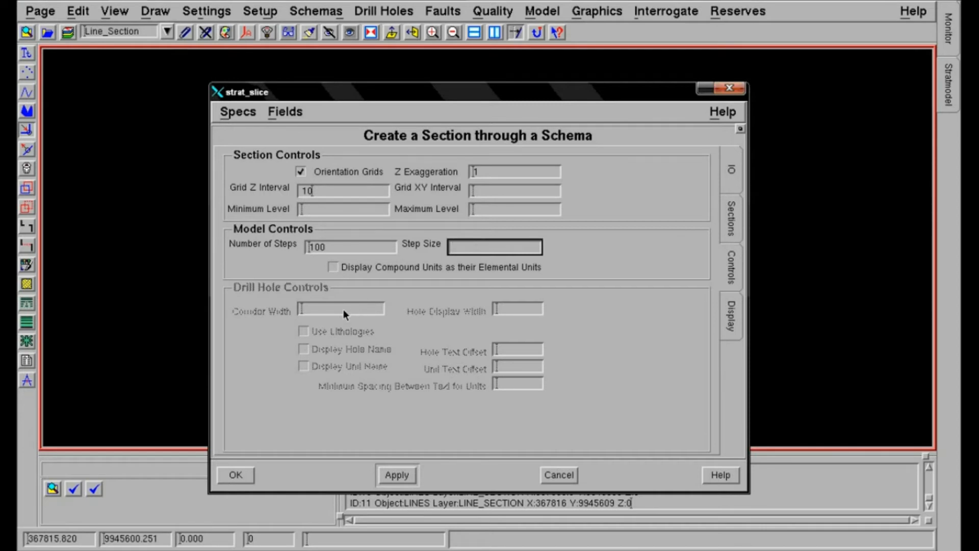
Step: Include drill holes in the section with corridor width 100, hole display width 2, and both hole names and unit names displayed
{"action": "left_click", "coordinate": [731, 169]}
{"action": "left_click", "coordinate": [470, 205]}
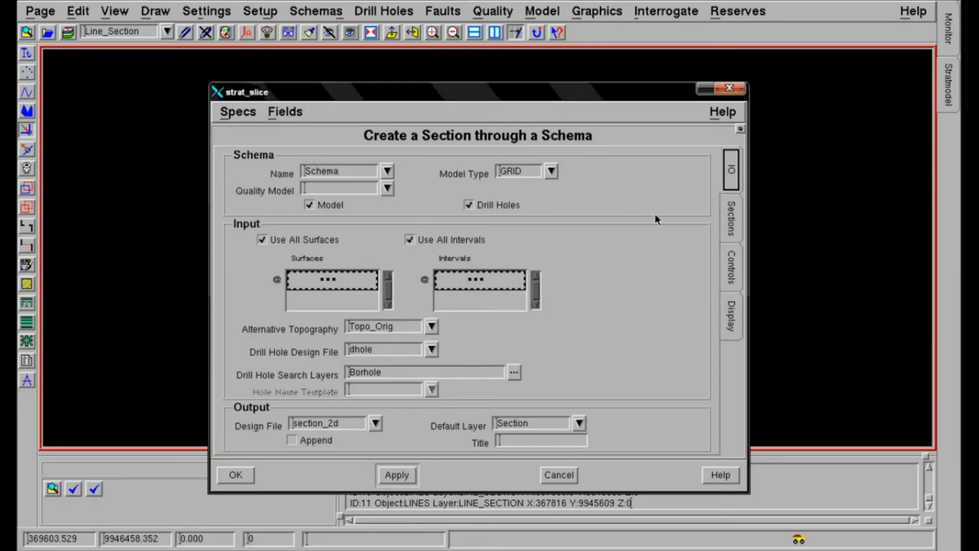
{"action": "left_click", "coordinate": [730, 219]}
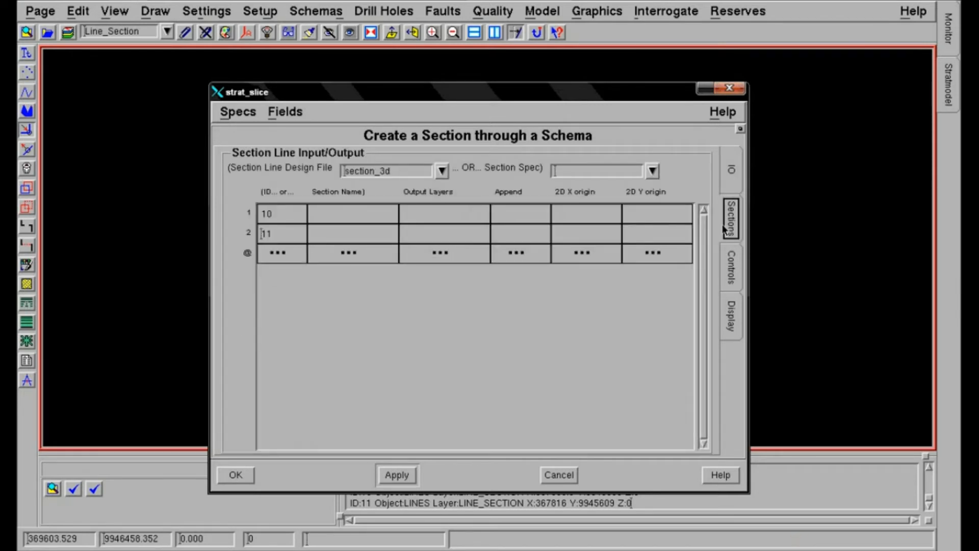
{"action": "left_click", "coordinate": [735, 268]}
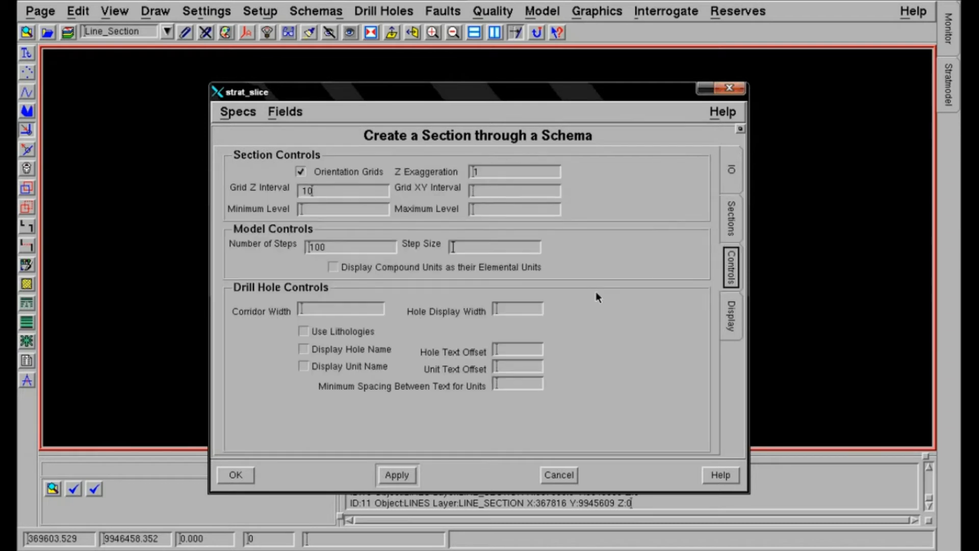
{"action": "left_click", "coordinate": [345, 308]}
{"action": "type", "text": "100"}
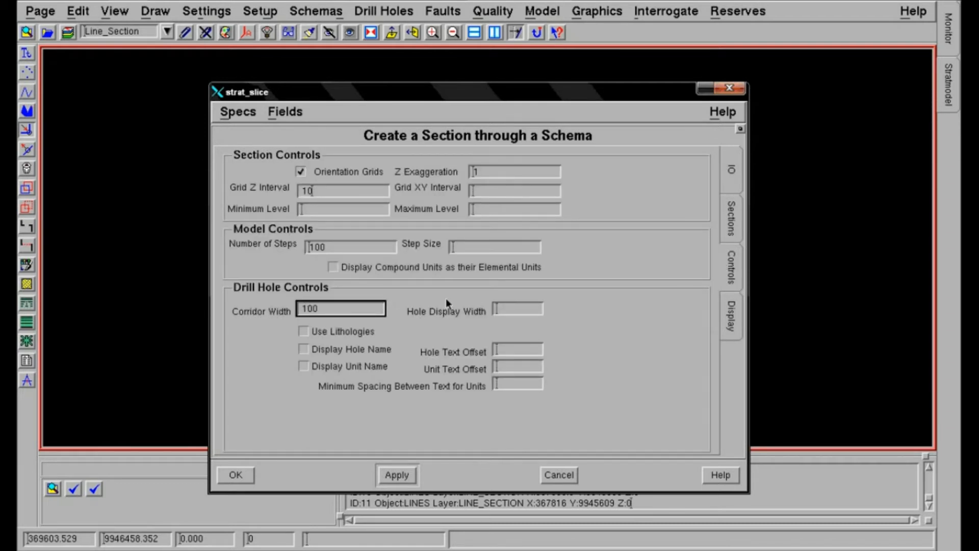
{"action": "left_click", "coordinate": [517, 310]}
{"action": "type", "text": "2"}
{"action": "left_click", "coordinate": [307, 365]}
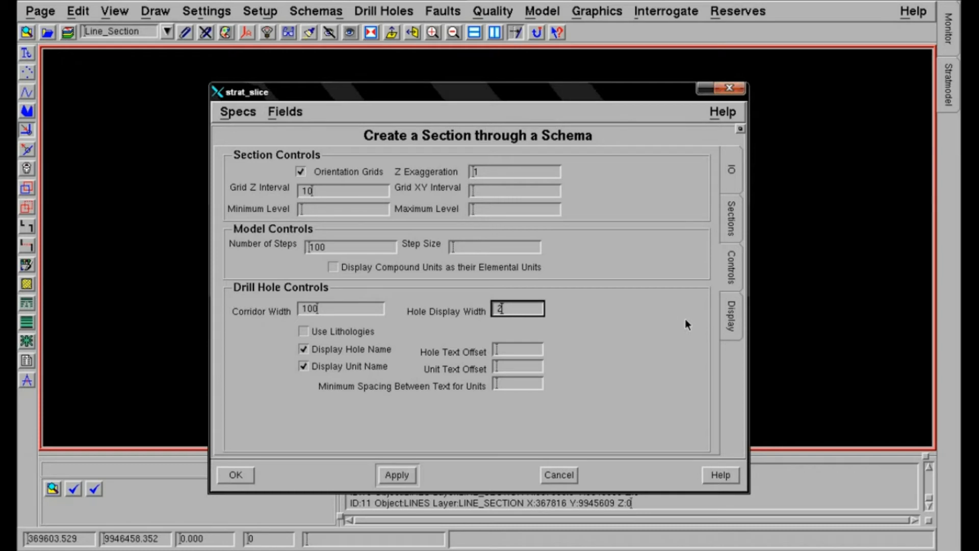
Step: Set the hole name text display to violet and generate the section through the schema
{"action": "left_click", "coordinate": [732, 316]}
{"action": "left_click", "coordinate": [403, 419]}
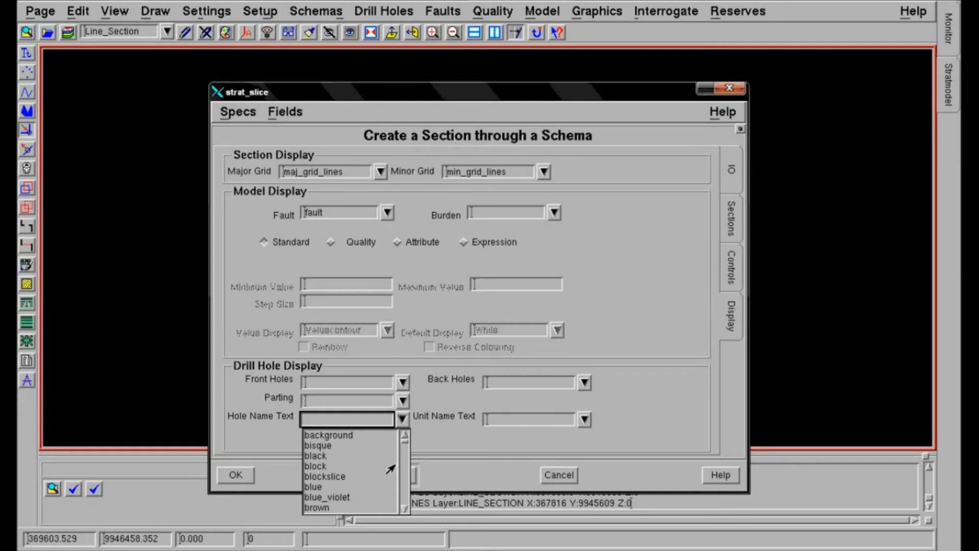
{"action": "left_click_drag", "start_coordinate": [402, 446], "coordinate": [412, 517]}
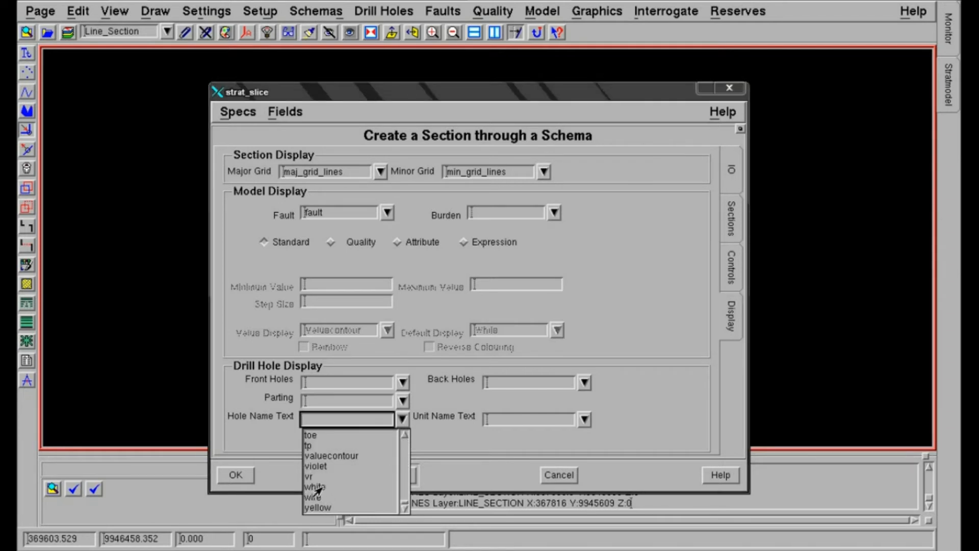
{"action": "left_click", "coordinate": [314, 466]}
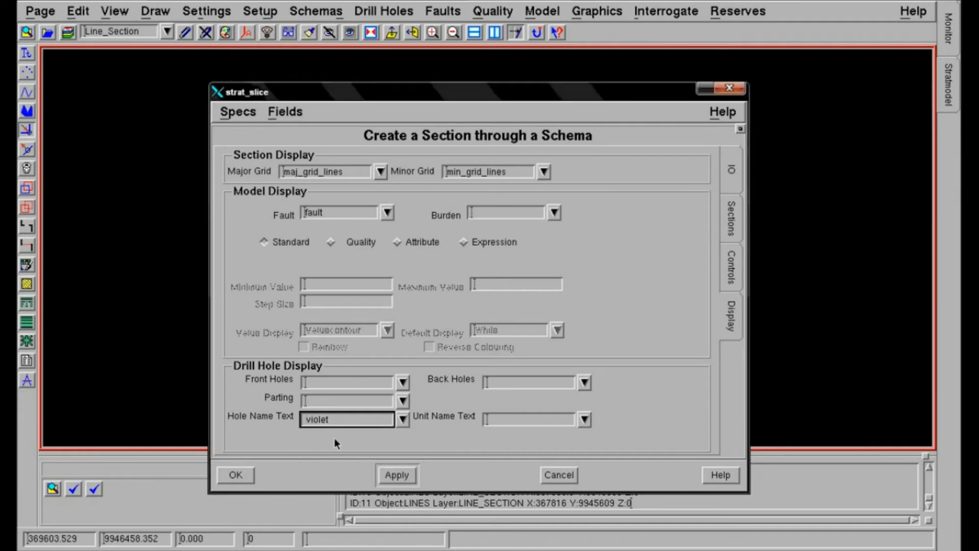
{"action": "left_click", "coordinate": [240, 476]}
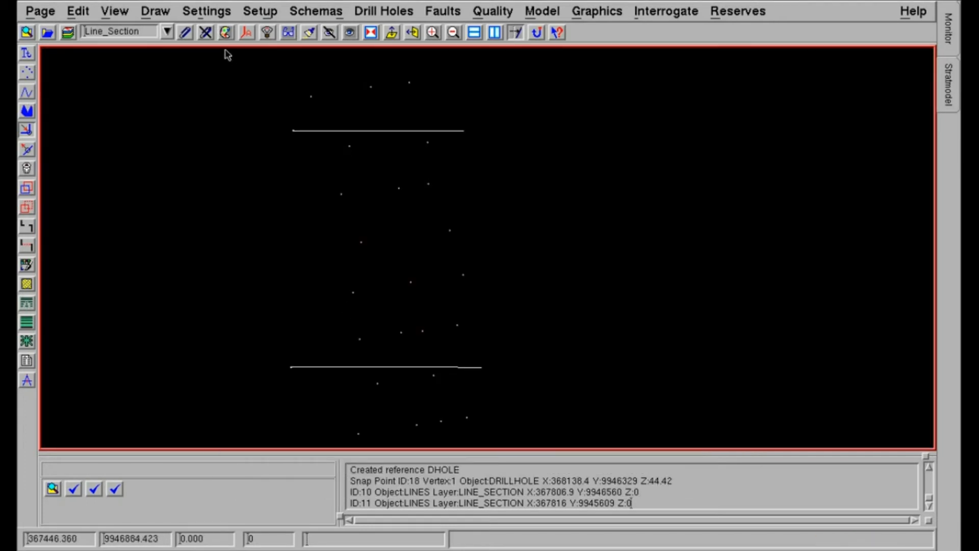
Step: Detach the DHOLE and WRITEDESIGN references and close the current write design file
{"action": "left_click", "coordinate": [206, 32]}
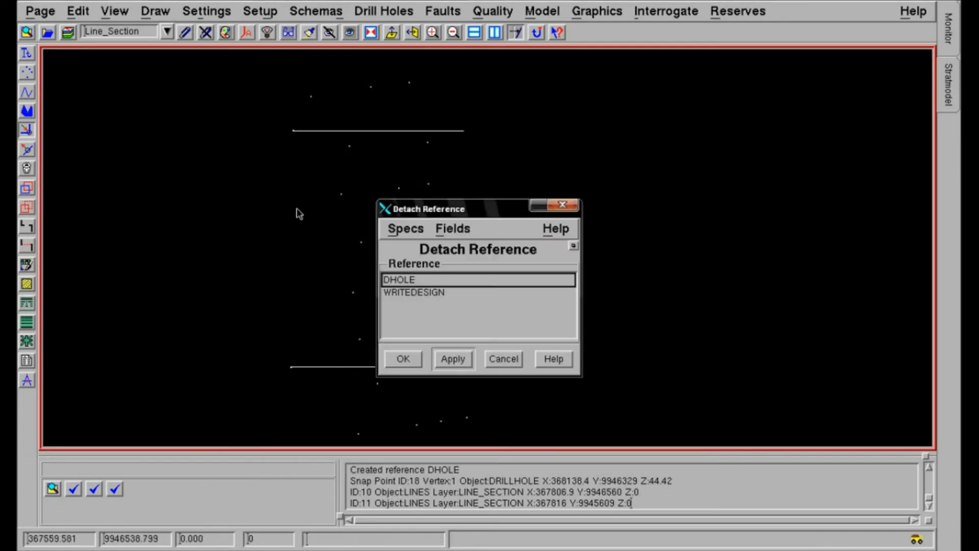
{"action": "left_click", "coordinate": [400, 280]}
{"action": "left_click", "coordinate": [418, 291]}
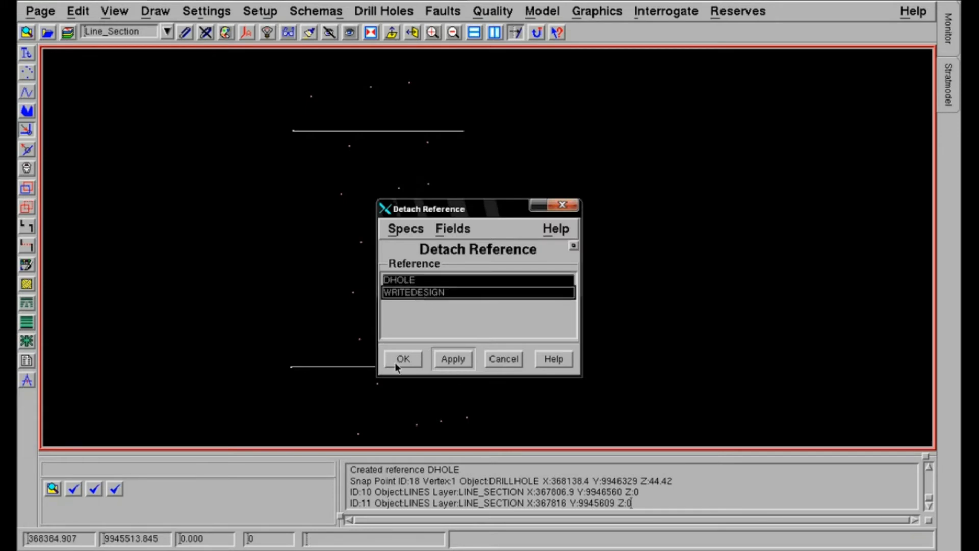
{"action": "left_click", "coordinate": [397, 361]}
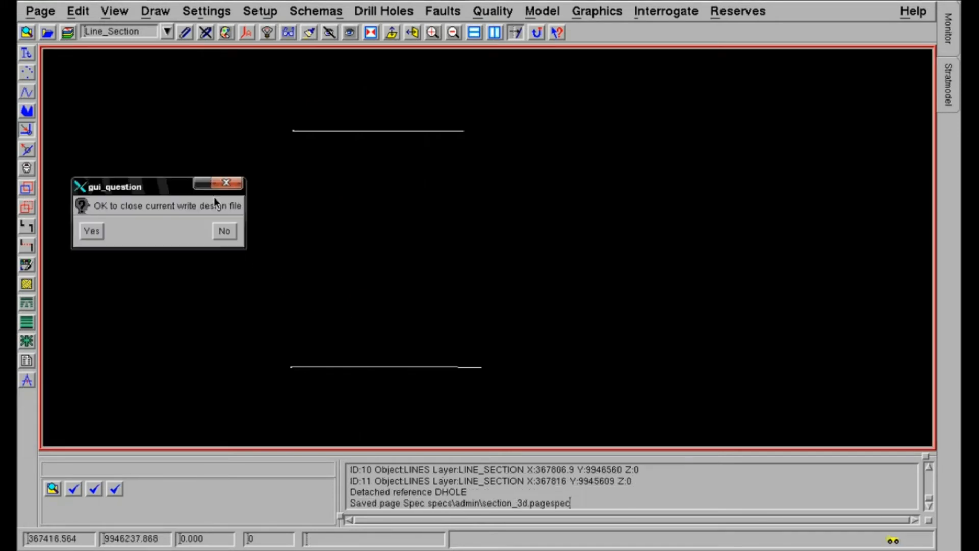
{"action": "left_click", "coordinate": [86, 236]}
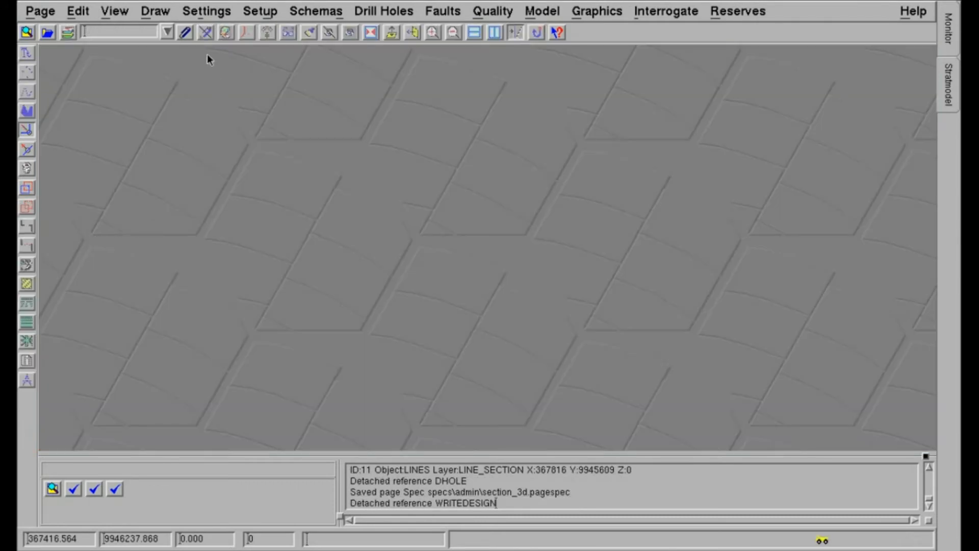
Step: Attach the section_2d design file as a reference with its SECTION layer displayed
{"action": "left_click", "coordinate": [187, 33]}
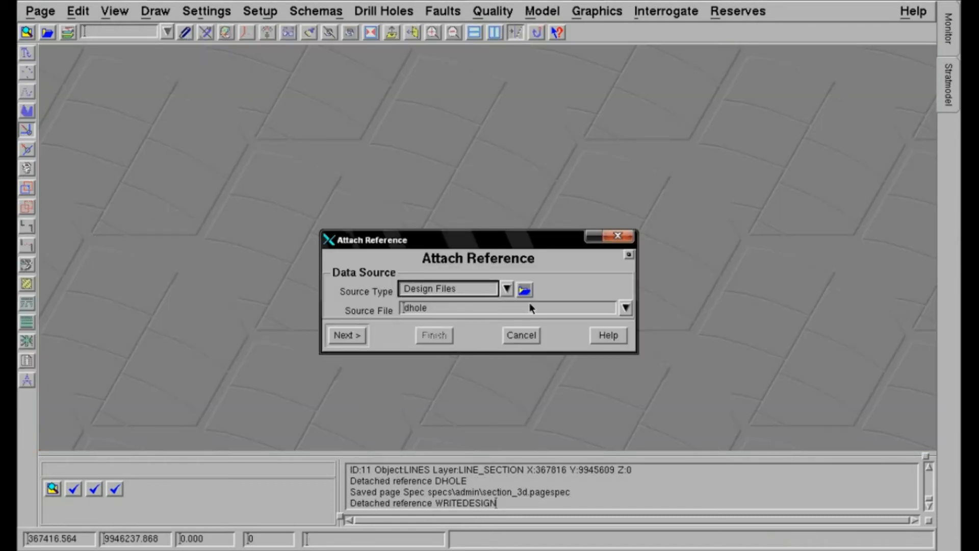
{"action": "left_click", "coordinate": [626, 308]}
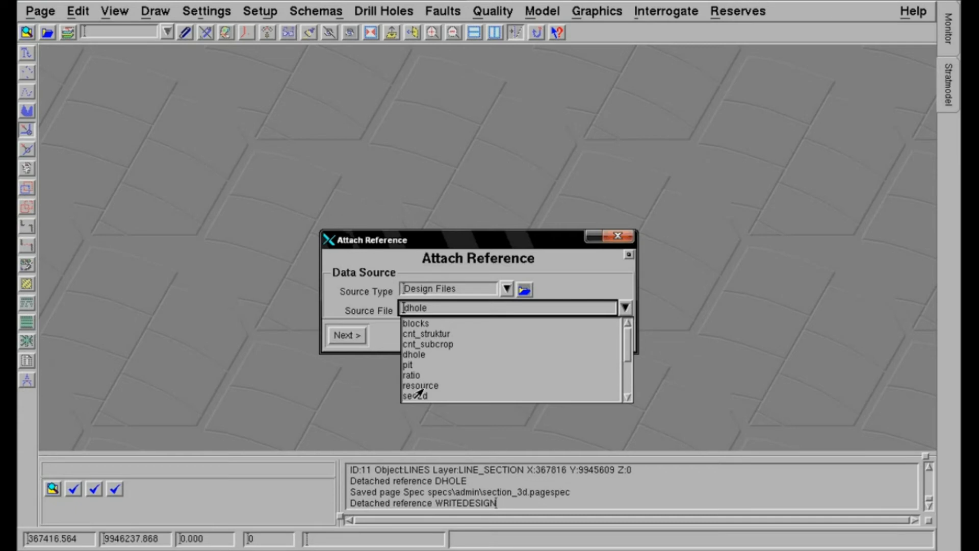
{"action": "scroll", "coordinate": [614, 378], "scroll_direction": "down", "scroll_amount": 3}
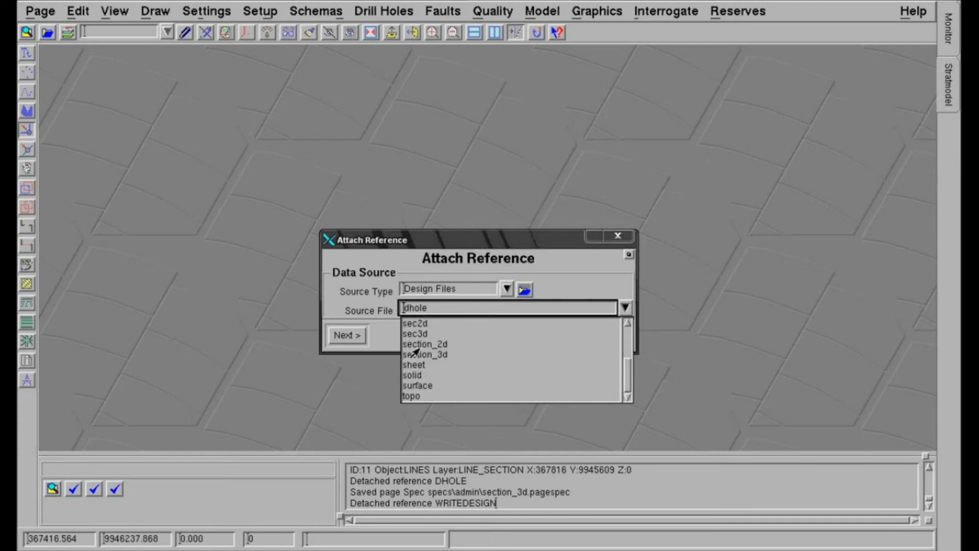
{"action": "left_click", "coordinate": [411, 346]}
{"action": "left_click", "coordinate": [355, 338]}
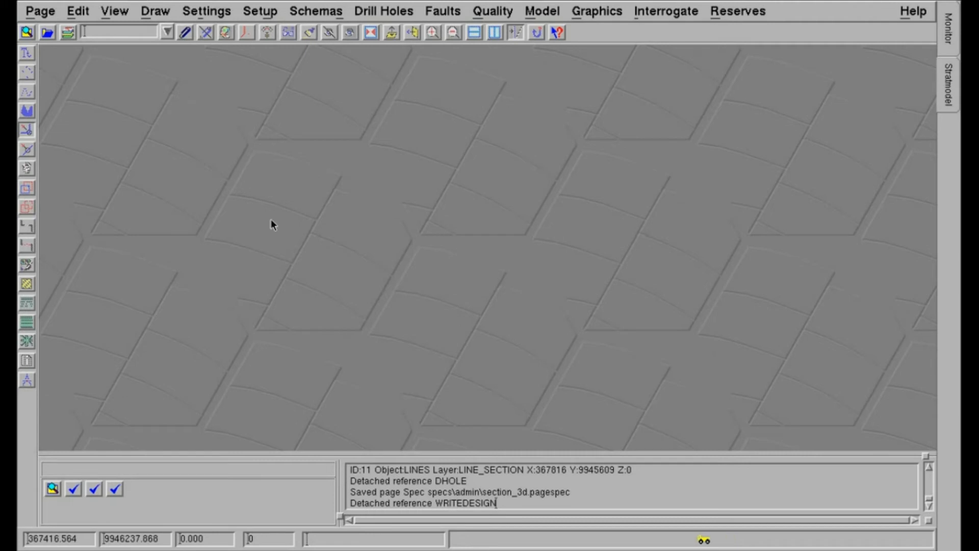
{"action": "left_click", "coordinate": [368, 214]}
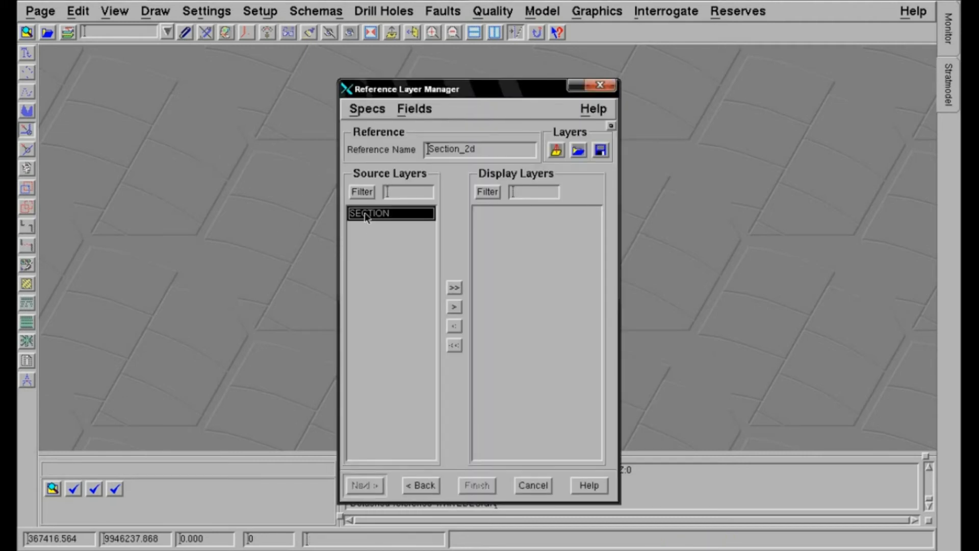
{"action": "left_click", "coordinate": [454, 306]}
{"action": "left_click", "coordinate": [477, 485]}
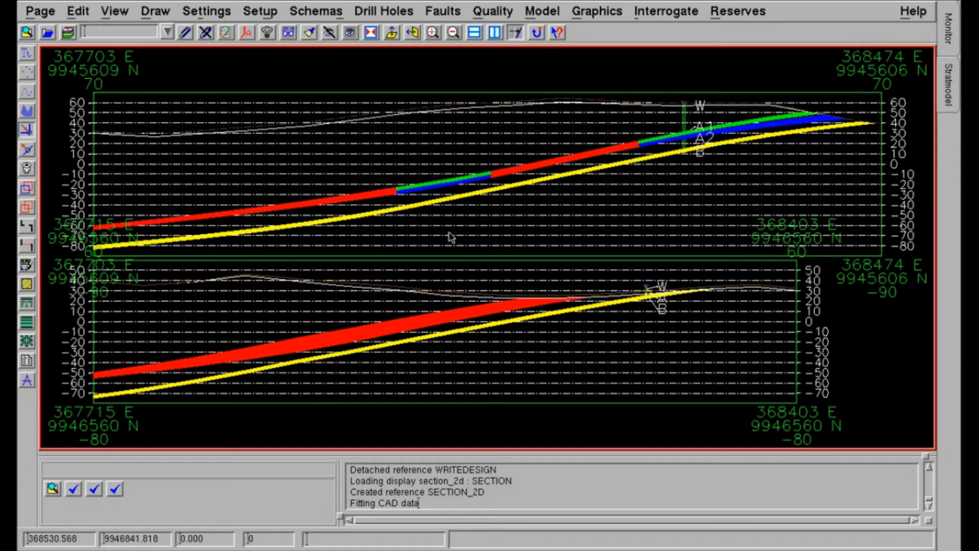
Step: Examine the seams, topography and drill hole labels in the two generated cross sections
{"action": "scroll", "coordinate": [466, 234], "scroll_direction": "down", "scroll_amount": 1}
{"action": "scroll", "coordinate": [466, 235], "scroll_direction": "up", "scroll_amount": 1}
{"action": "scroll", "coordinate": [488, 254], "scroll_direction": "up", "scroll_amount": 1}
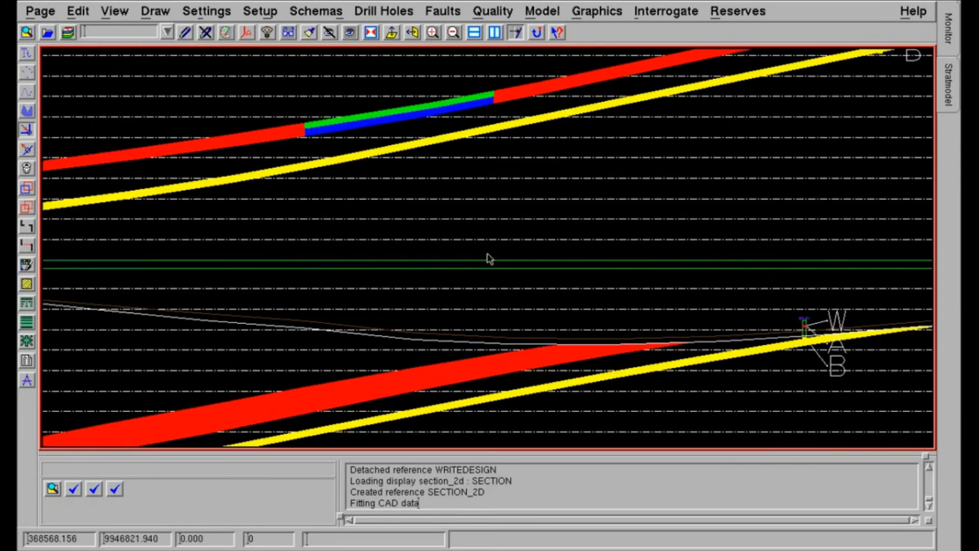
{"action": "scroll", "coordinate": [487, 260], "scroll_direction": "down", "scroll_amount": 2}
{"action": "scroll", "coordinate": [289, 281], "scroll_direction": "up", "scroll_amount": 1}
{"action": "scroll", "coordinate": [289, 281], "scroll_direction": "up", "scroll_amount": 1}
{"action": "scroll", "coordinate": [273, 232], "scroll_direction": "up", "scroll_amount": 1}
{"action": "scroll", "coordinate": [294, 224], "scroll_direction": "down", "scroll_amount": 1}
{"action": "scroll", "coordinate": [357, 223], "scroll_direction": "down", "scroll_amount": 1}
{"action": "scroll", "coordinate": [445, 220], "scroll_direction": "down", "scroll_amount": 1}
{"action": "scroll", "coordinate": [811, 173], "scroll_direction": "up", "scroll_amount": 1}
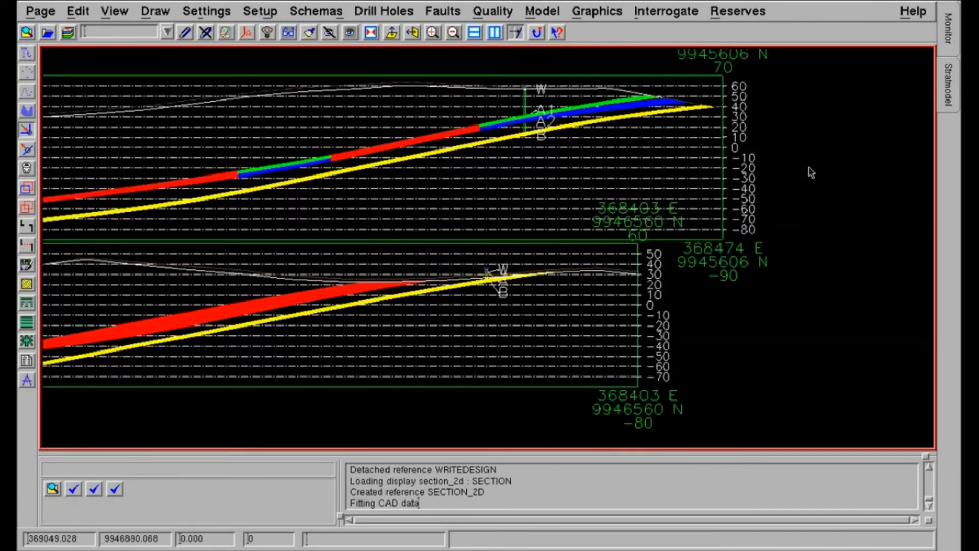
{"action": "scroll", "coordinate": [811, 172], "scroll_direction": "up", "scroll_amount": 1}
{"action": "scroll", "coordinate": [740, 173], "scroll_direction": "down", "scroll_amount": 1}
{"action": "scroll", "coordinate": [683, 174], "scroll_direction": "down", "scroll_amount": 1}
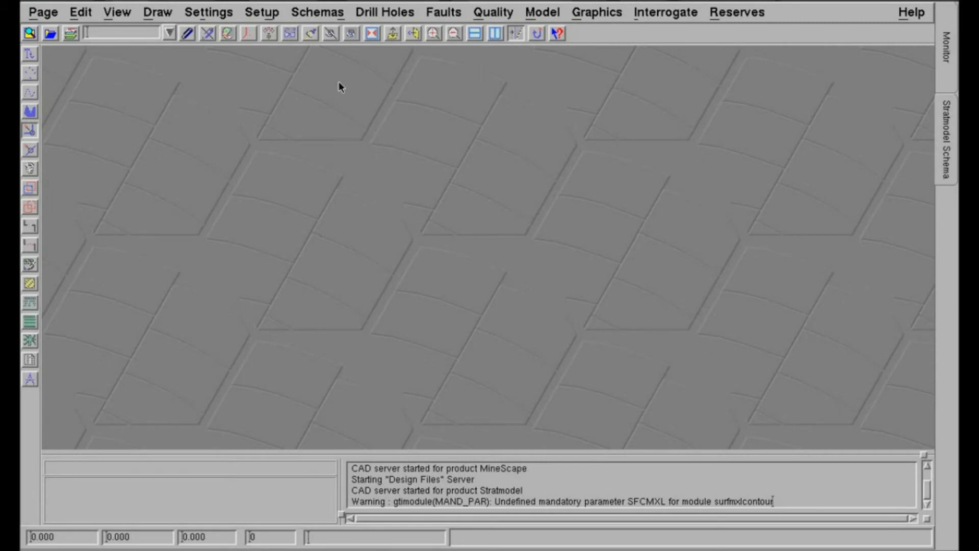
Step: Start generating multiple schema interval extents and fill the input intervals with A, A1, A2 and B
{"action": "left_click", "coordinate": [598, 14]}
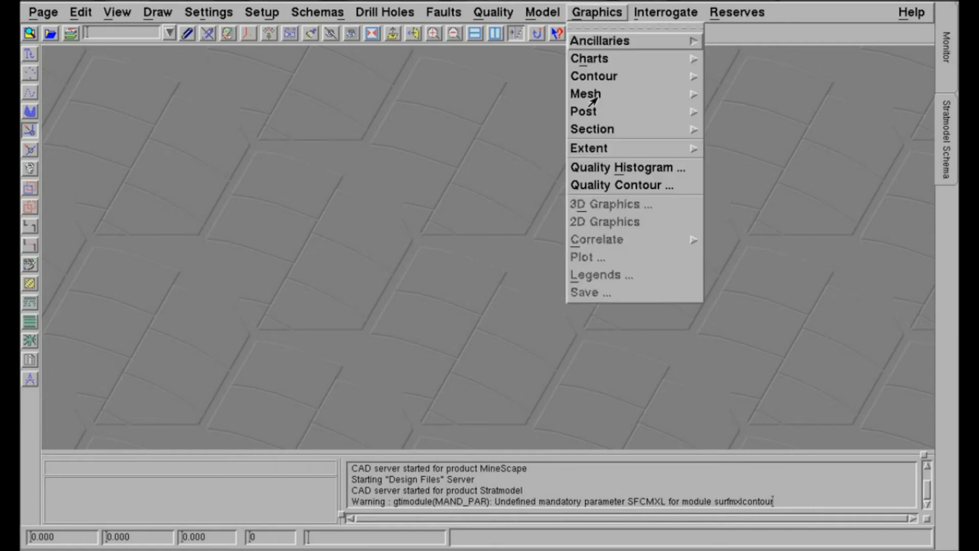
{"action": "mouse_move", "coordinate": [602, 148]}
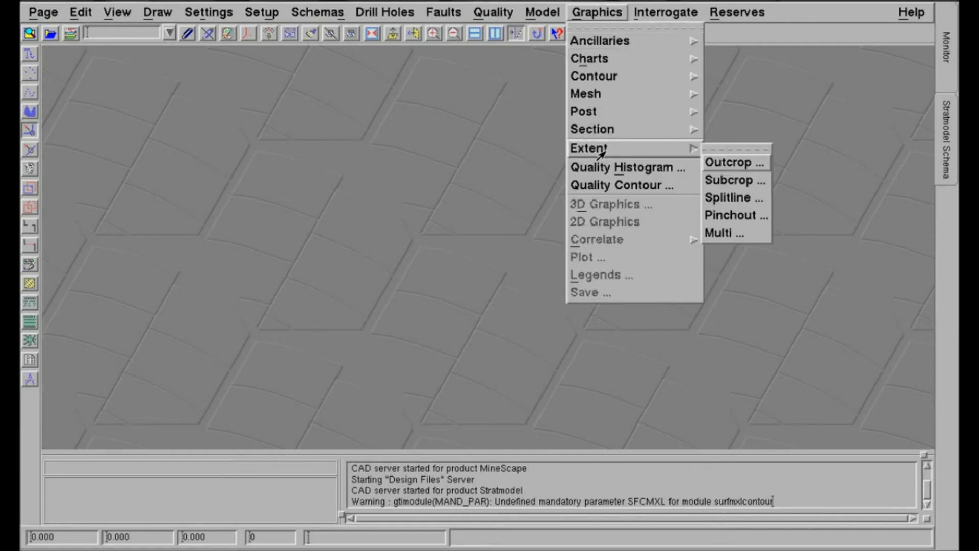
{"action": "left_click", "coordinate": [719, 234]}
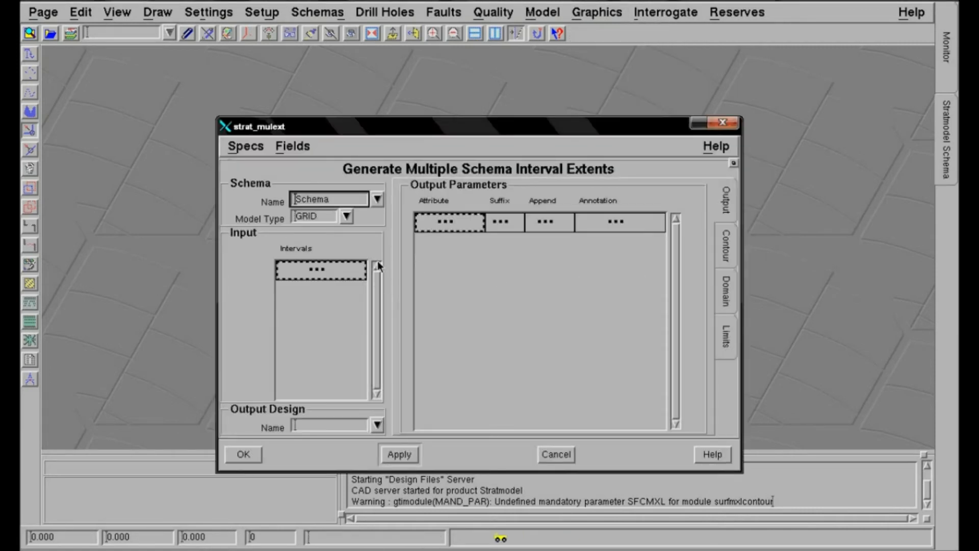
{"action": "left_click", "coordinate": [324, 267]}
{"action": "right_click", "coordinate": [321, 274]}
{"action": "right_click", "coordinate": [320, 276]}
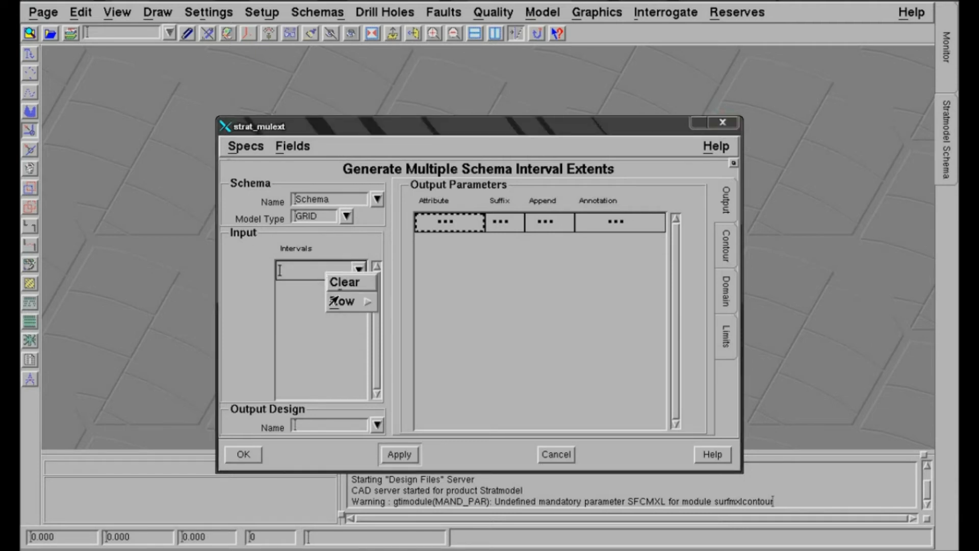
{"action": "mouse_move", "coordinate": [334, 301]}
{"action": "left_click", "coordinate": [382, 319]}
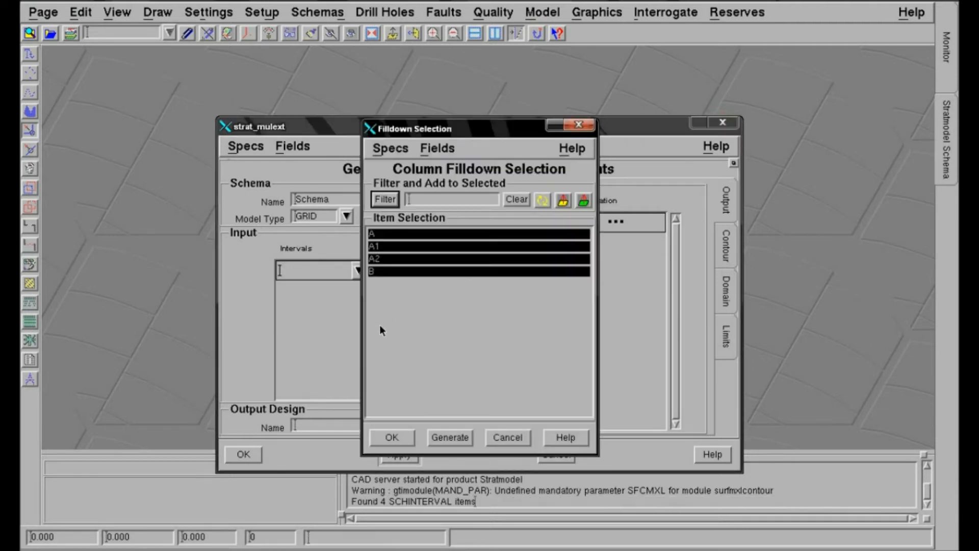
{"action": "left_click", "coordinate": [405, 436]}
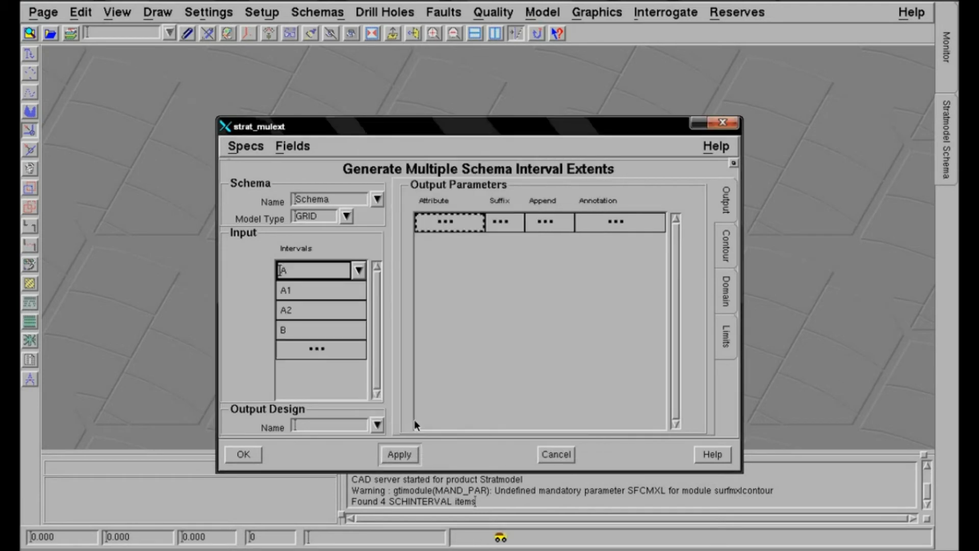
Step: Set the output attribute of the interval extents to Floor_subcrop
{"action": "left_click", "coordinate": [461, 222]}
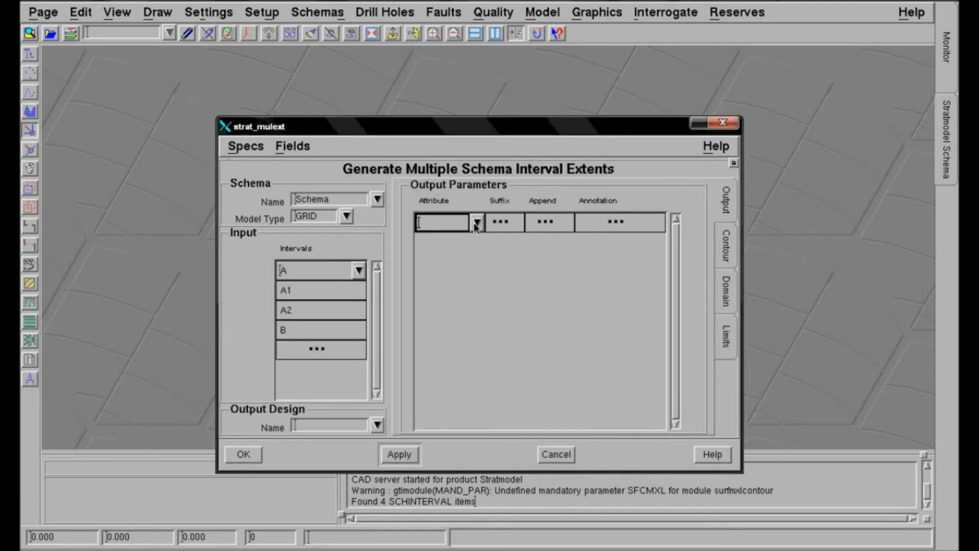
{"action": "left_click", "coordinate": [476, 222]}
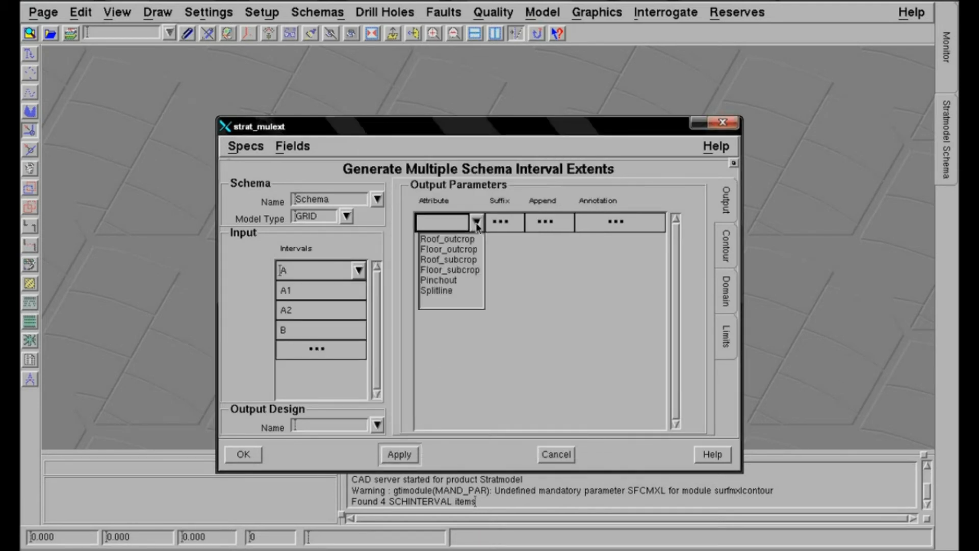
{"action": "left_click", "coordinate": [445, 270]}
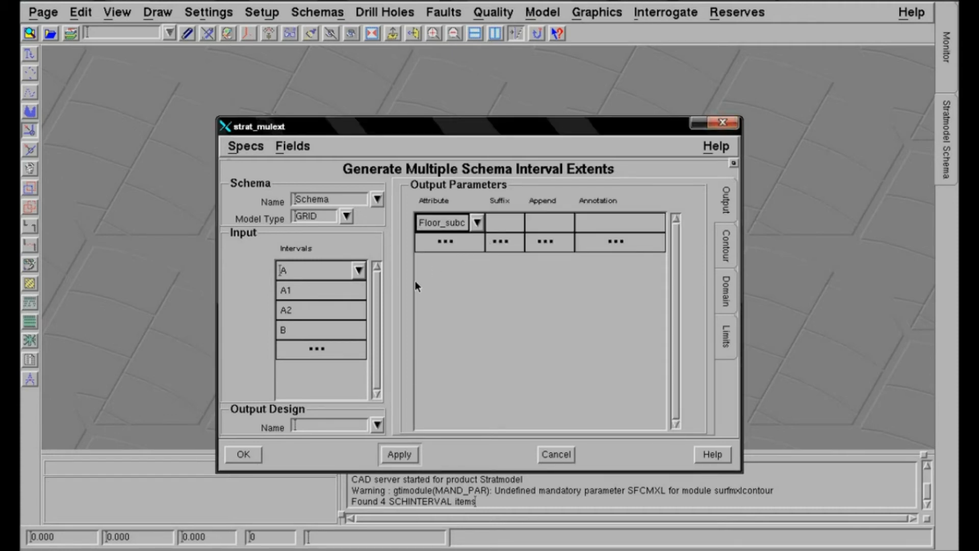
Step: Create a design file named cnt_subcrop and choose it as the output design for the extents
{"action": "right_click", "coordinate": [317, 423]}
{"action": "left_click", "coordinate": [317, 426]}
{"action": "right_click", "coordinate": [319, 428]}
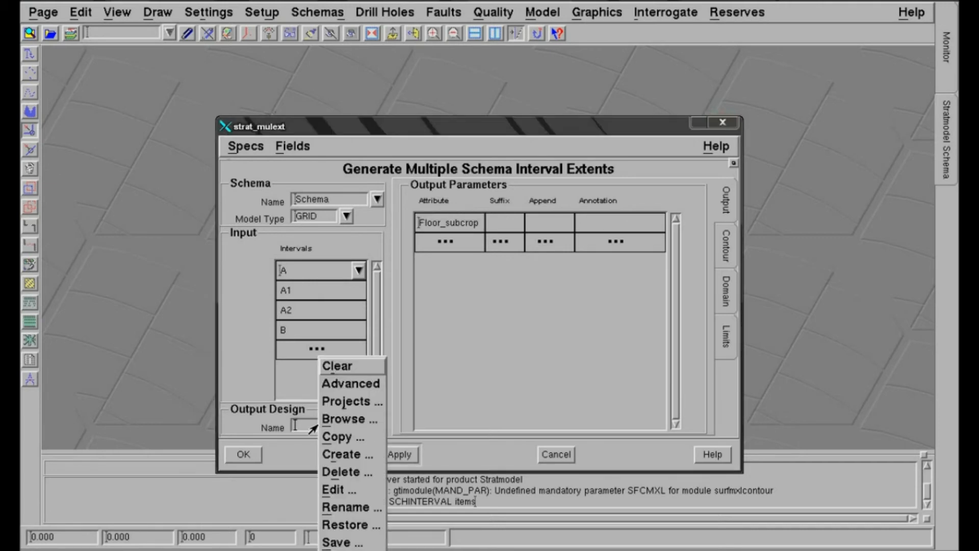
{"action": "left_click", "coordinate": [341, 453]}
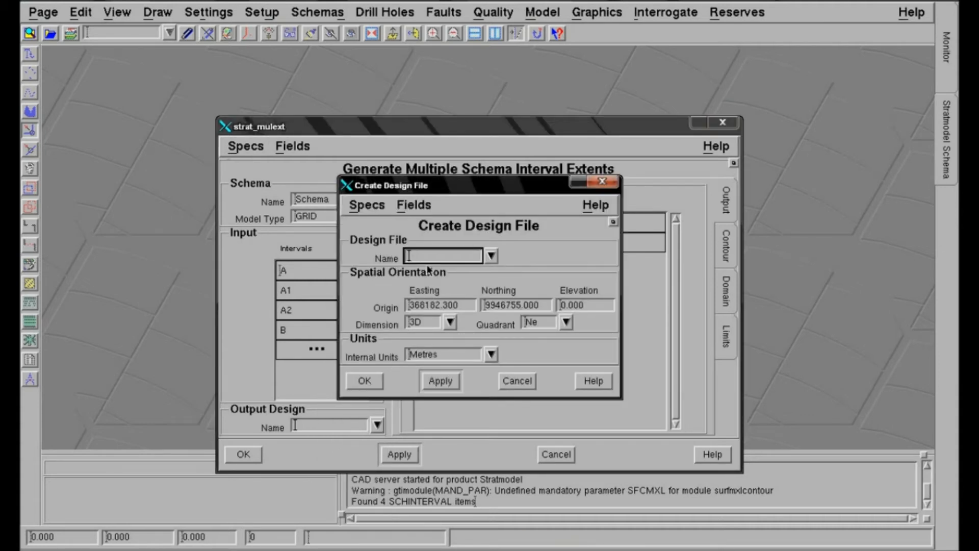
{"action": "type", "text": "cnt_subcrop"}
{"action": "left_click", "coordinate": [371, 383]}
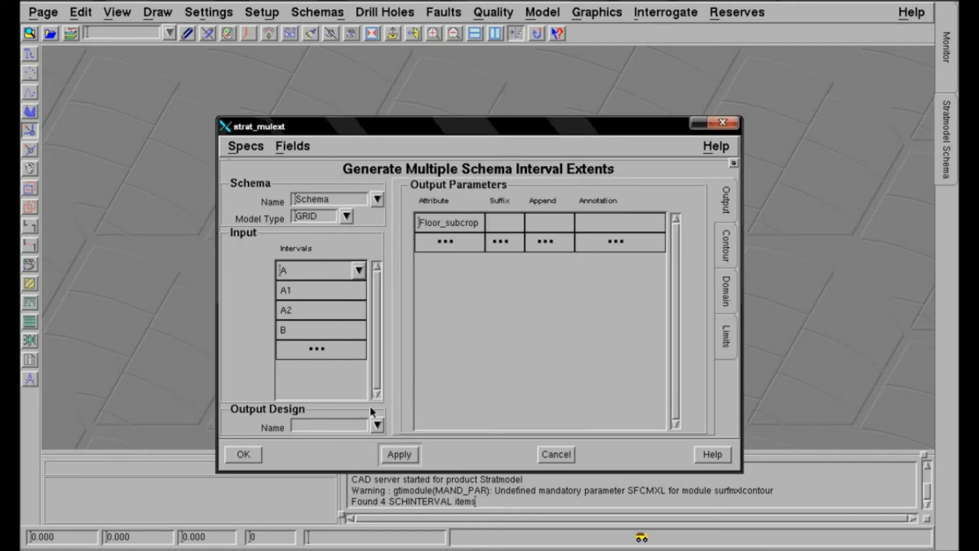
{"action": "left_click", "coordinate": [377, 424]}
{"action": "left_click", "coordinate": [320, 451]}
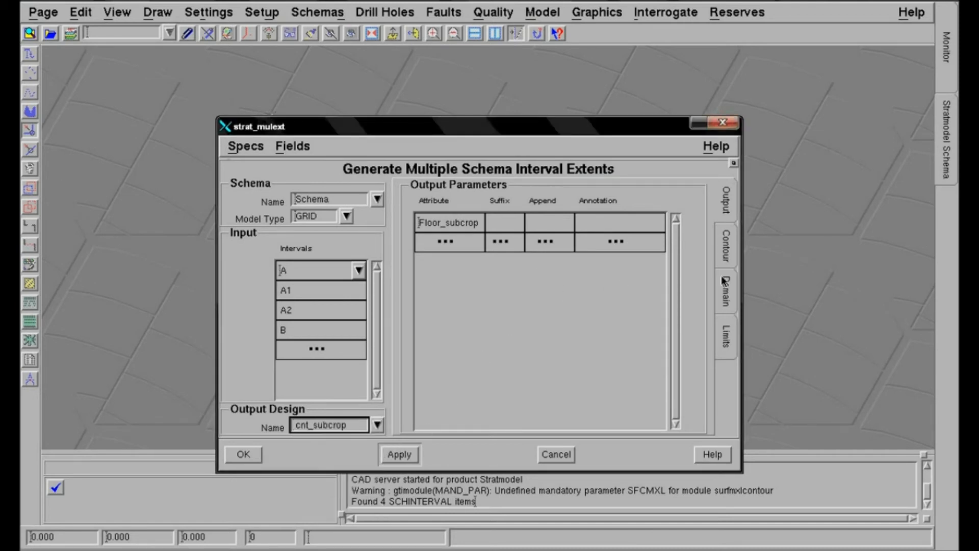
Step: Limit the extents to the sheet specification named sheet and generate them
{"action": "left_click", "coordinate": [728, 249]}
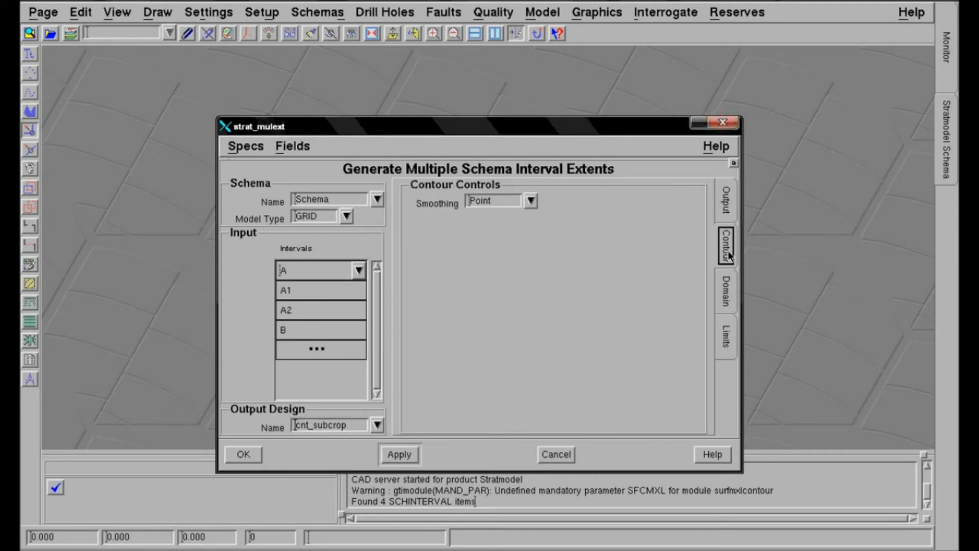
{"action": "left_click", "coordinate": [724, 304]}
{"action": "left_click", "coordinate": [726, 326]}
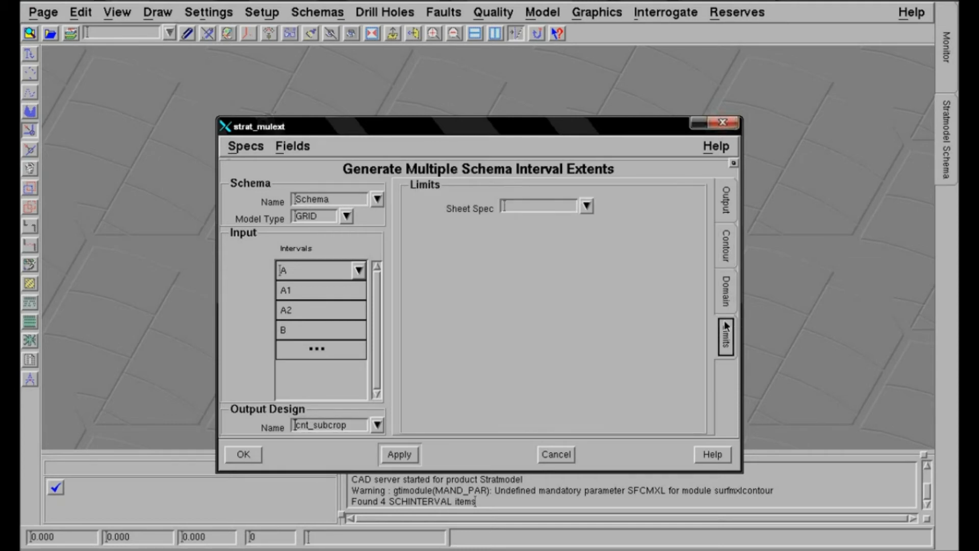
{"action": "left_click", "coordinate": [728, 304]}
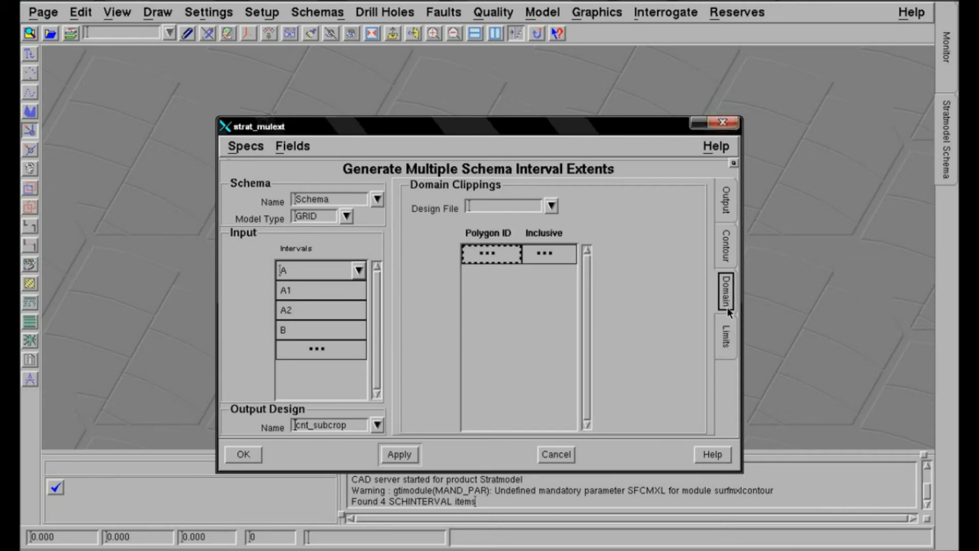
{"action": "left_click", "coordinate": [726, 334]}
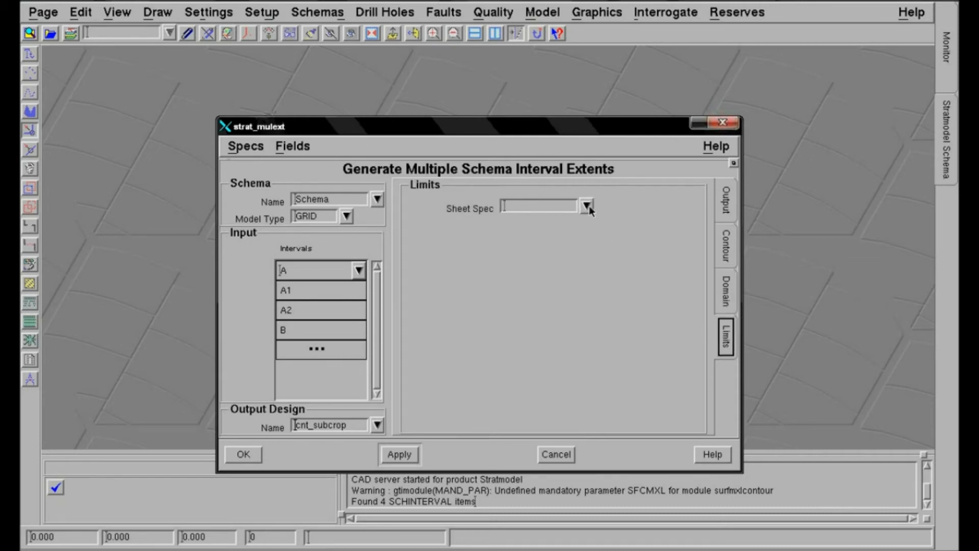
{"action": "left_click", "coordinate": [566, 206]}
{"action": "left_click", "coordinate": [591, 206]}
{"action": "left_click", "coordinate": [546, 224]}
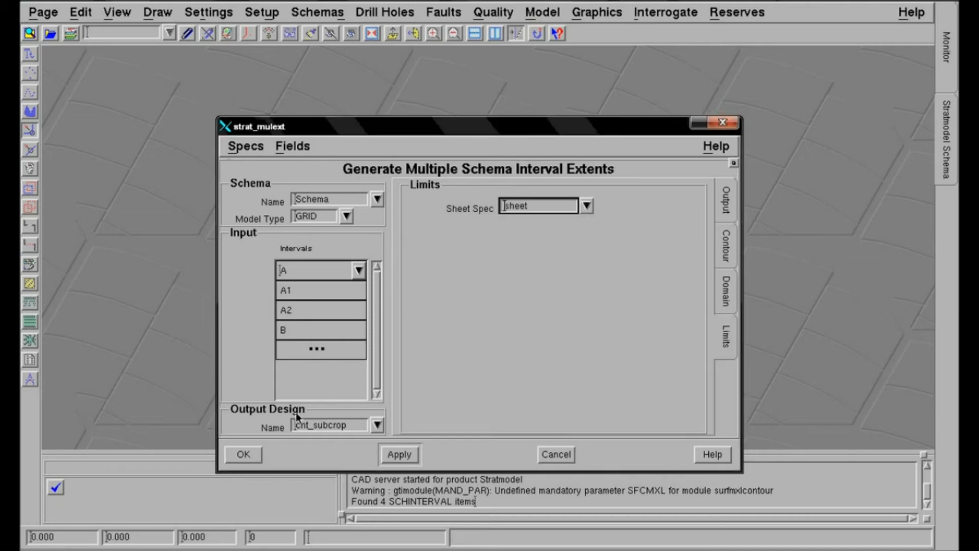
{"action": "left_click", "coordinate": [243, 454]}
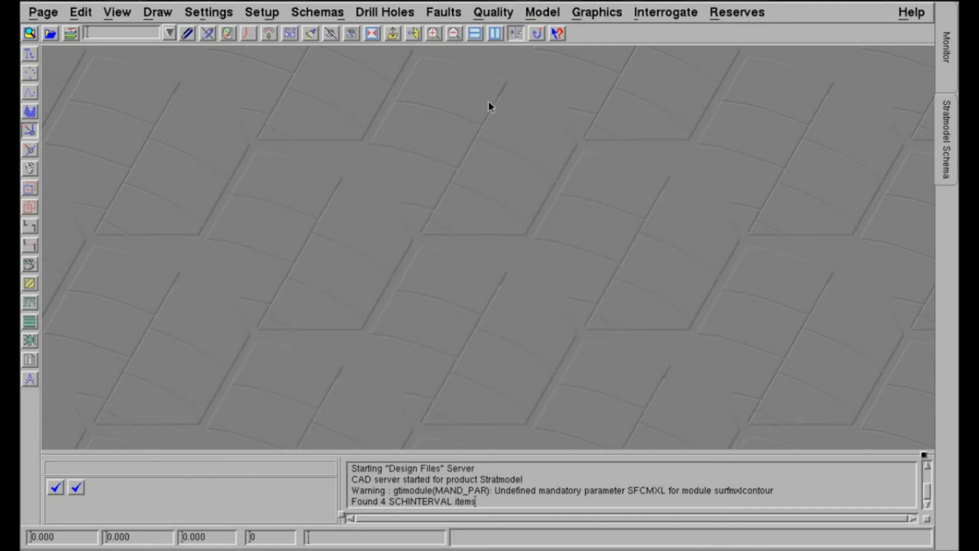
Step: Attach the cnt_subcrop design file as a reference with all its SUBCROP layers displayed and turn on line annotation
{"action": "left_click", "coordinate": [189, 36]}
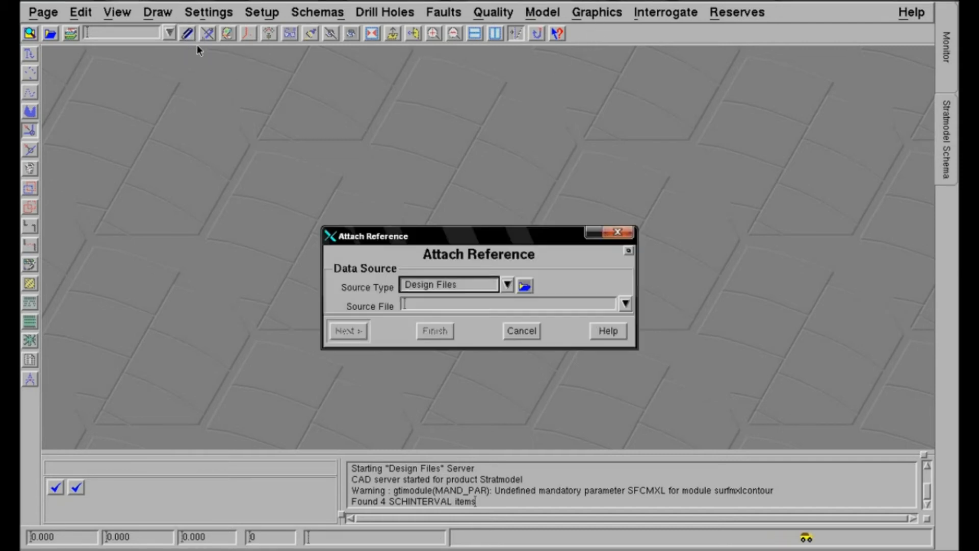
{"action": "left_click", "coordinate": [625, 303]}
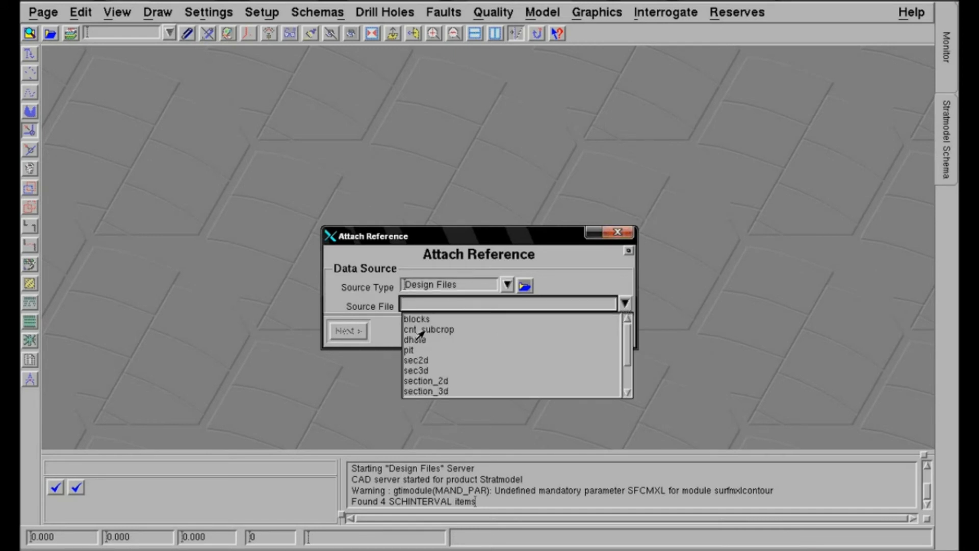
{"action": "left_click", "coordinate": [428, 329]}
{"action": "left_click", "coordinate": [349, 331]}
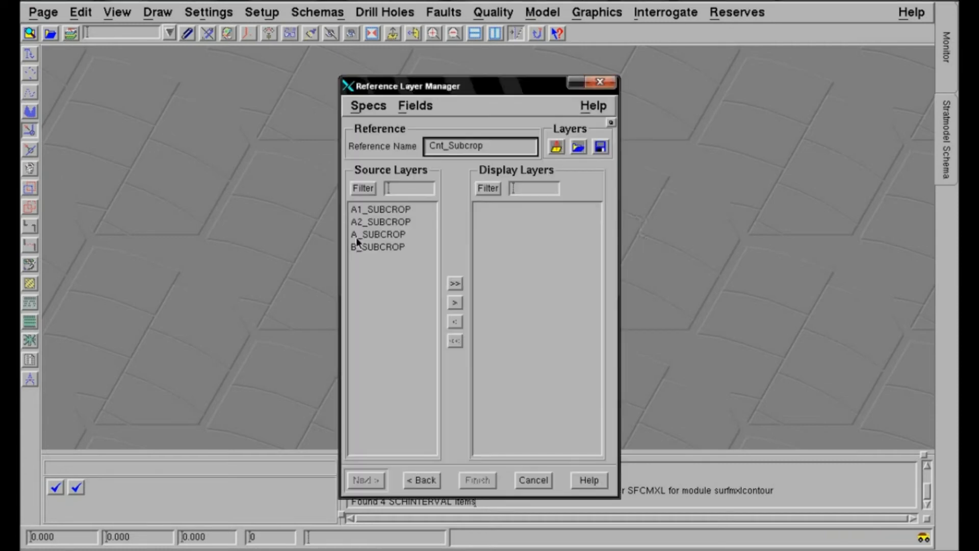
{"action": "left_click", "coordinate": [452, 283]}
{"action": "left_click", "coordinate": [478, 482]}
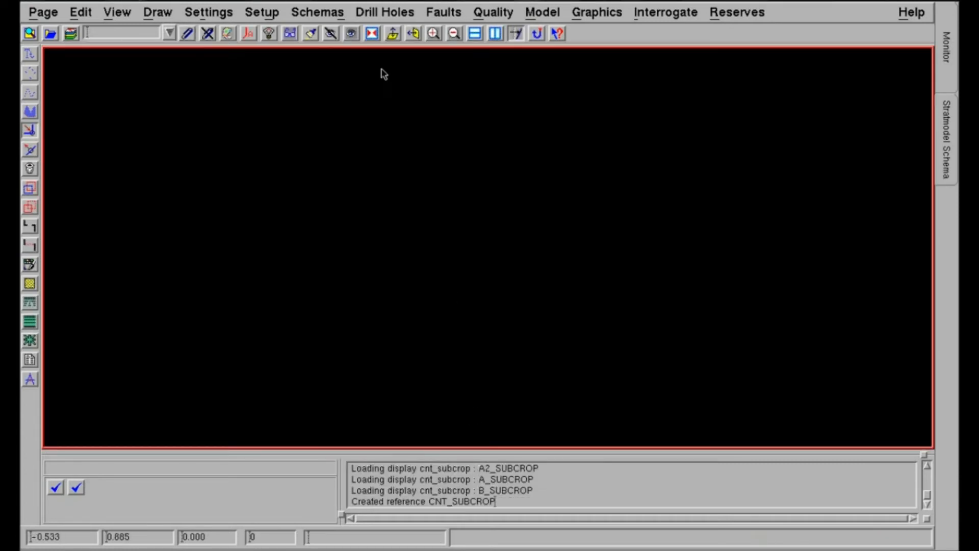
{"action": "left_click", "coordinate": [372, 35]}
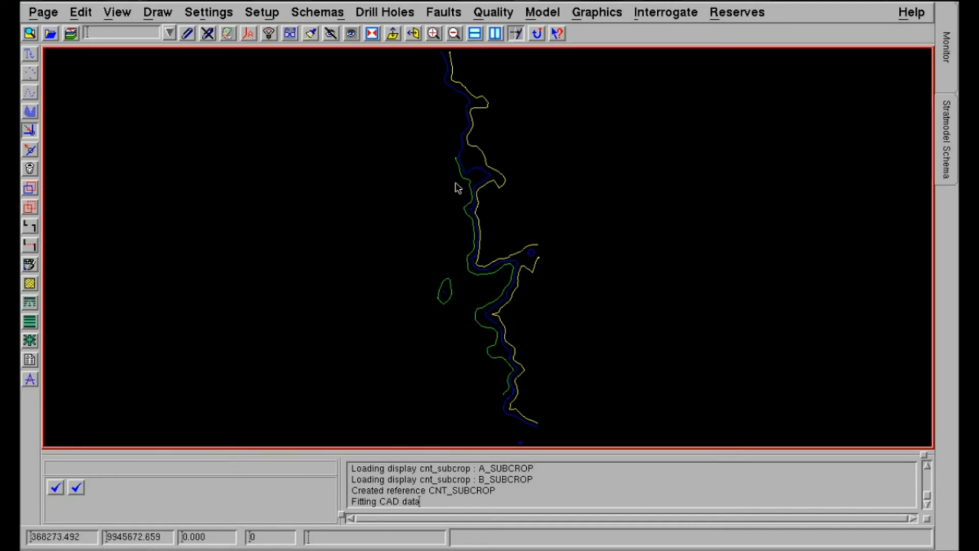
{"action": "left_click", "coordinate": [249, 35]}
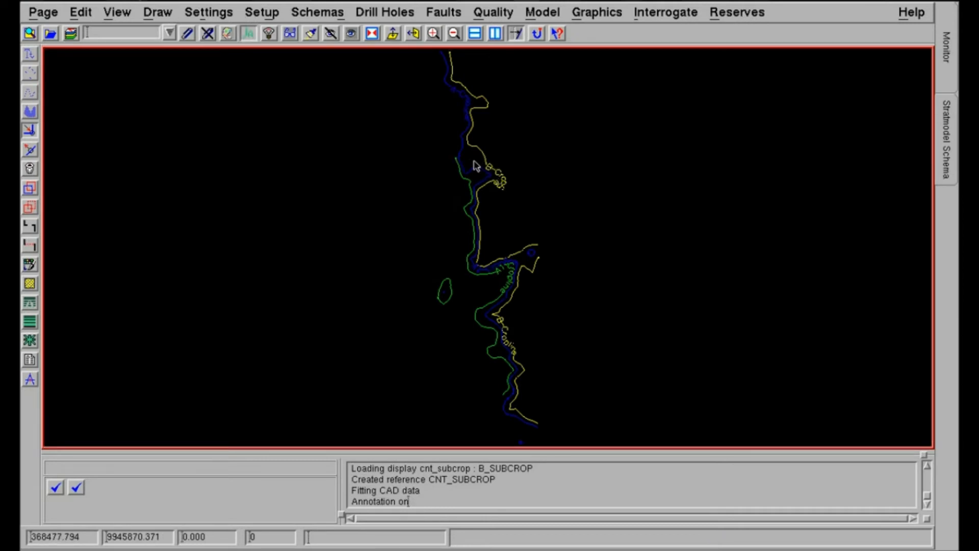
Step: Detach the CNT_SUBCROP reference
{"action": "left_click", "coordinate": [208, 34]}
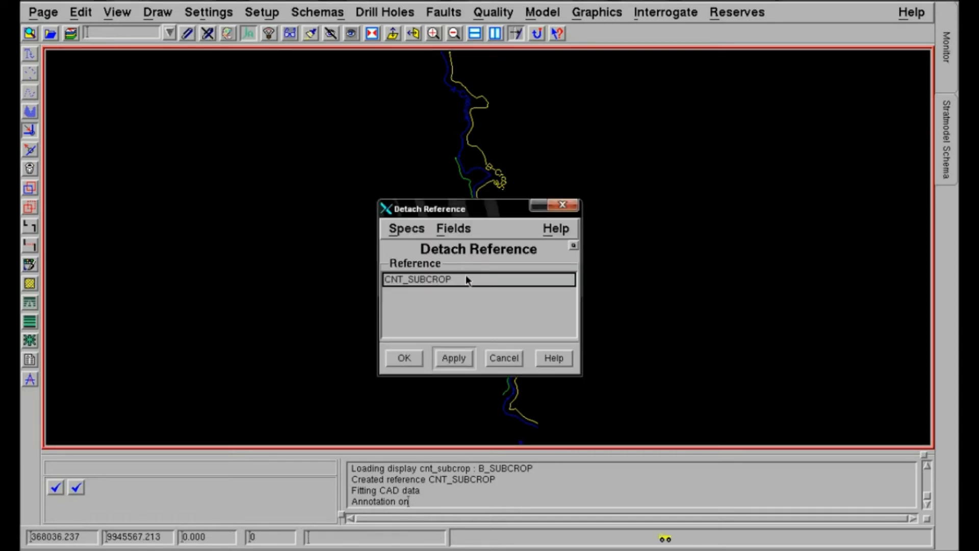
{"action": "left_click", "coordinate": [464, 280]}
{"action": "left_click", "coordinate": [415, 361]}
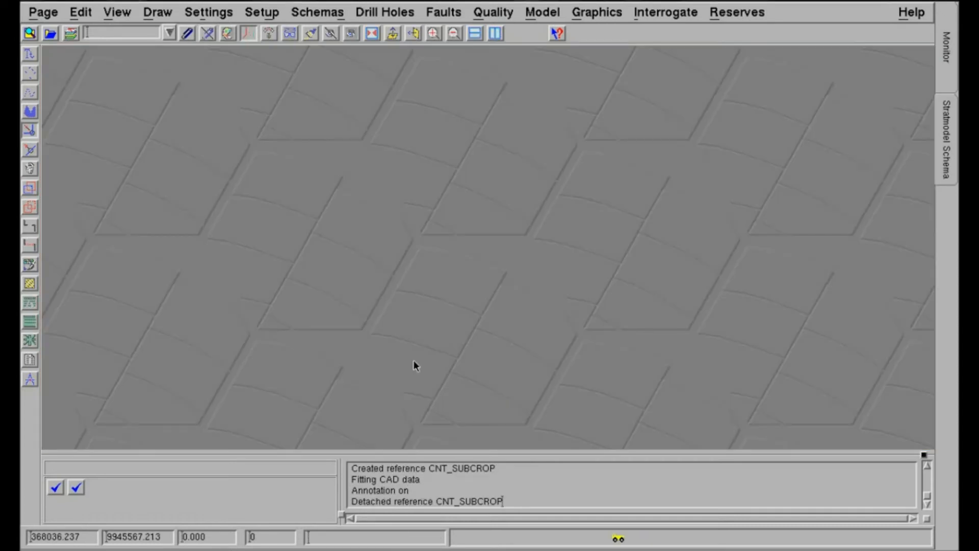
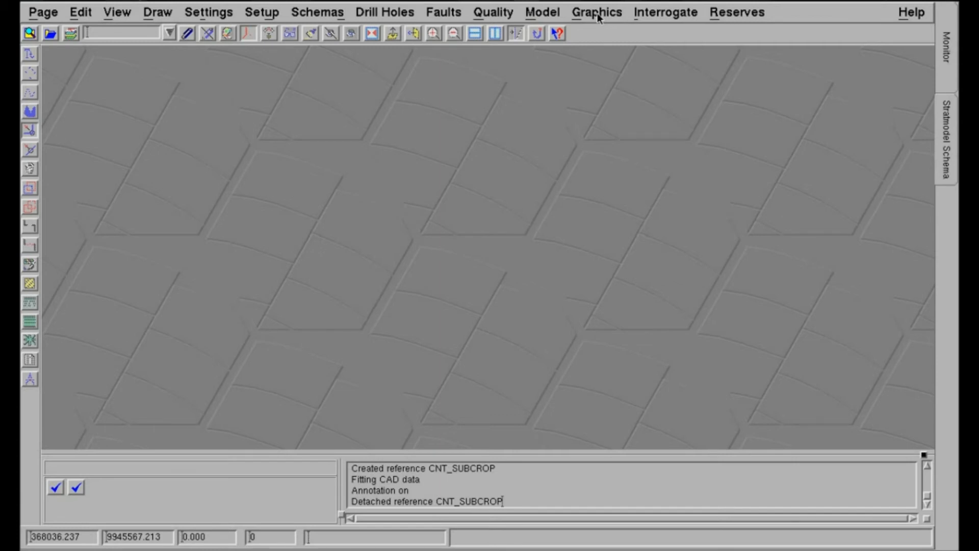
Step: Start contouring multiple schema intervals and fill the input intervals with A, A1, A2 and B
{"action": "left_click", "coordinate": [598, 15]}
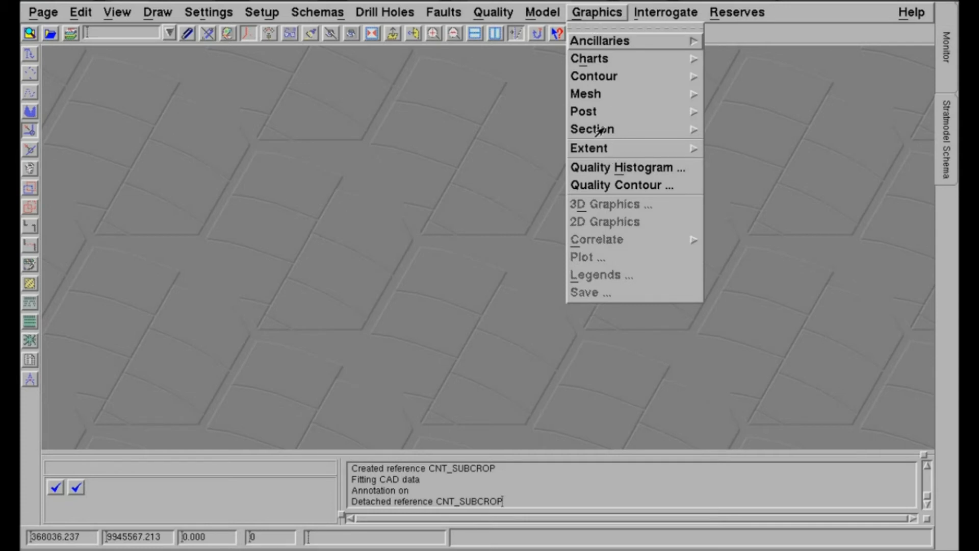
{"action": "mouse_move", "coordinate": [592, 77]}
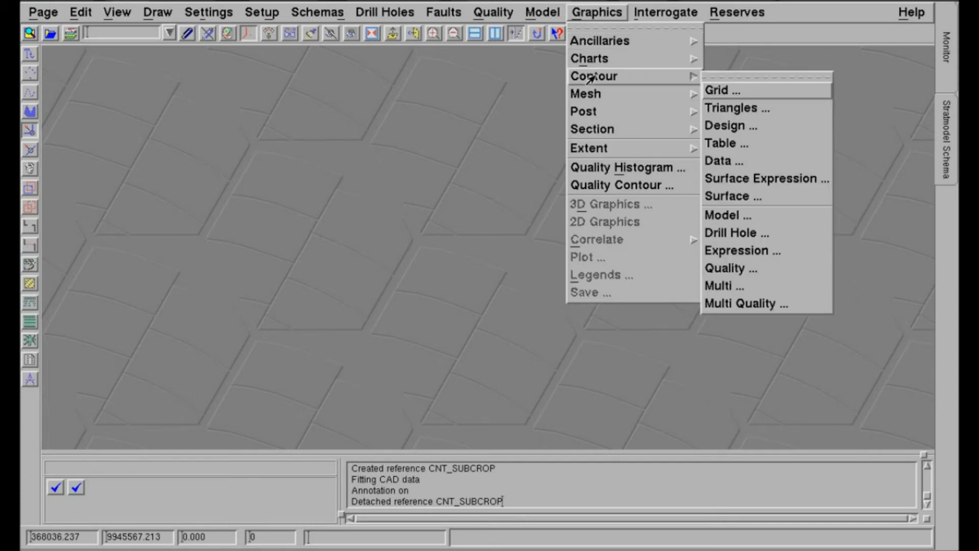
{"action": "left_click", "coordinate": [719, 286]}
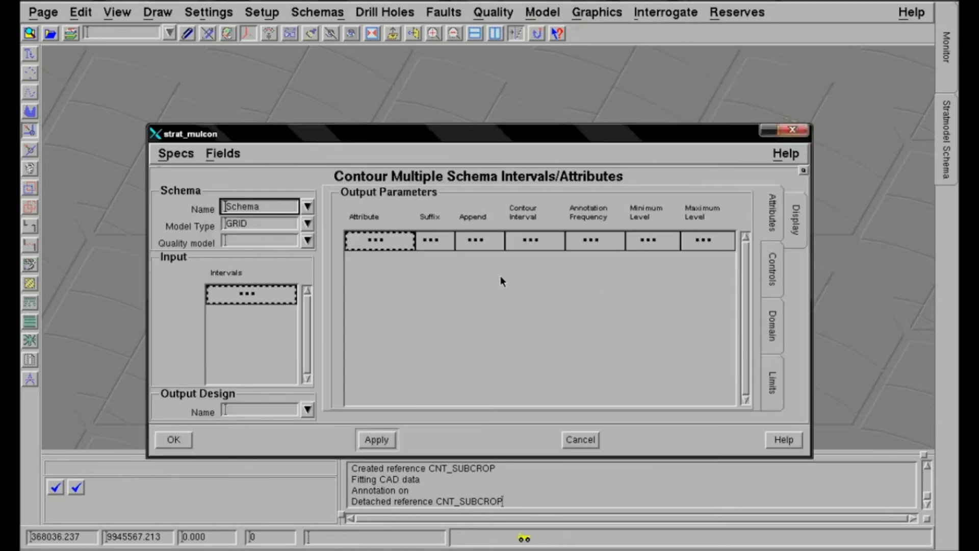
{"action": "right_click", "coordinate": [247, 295]}
{"action": "mouse_move", "coordinate": [271, 322]}
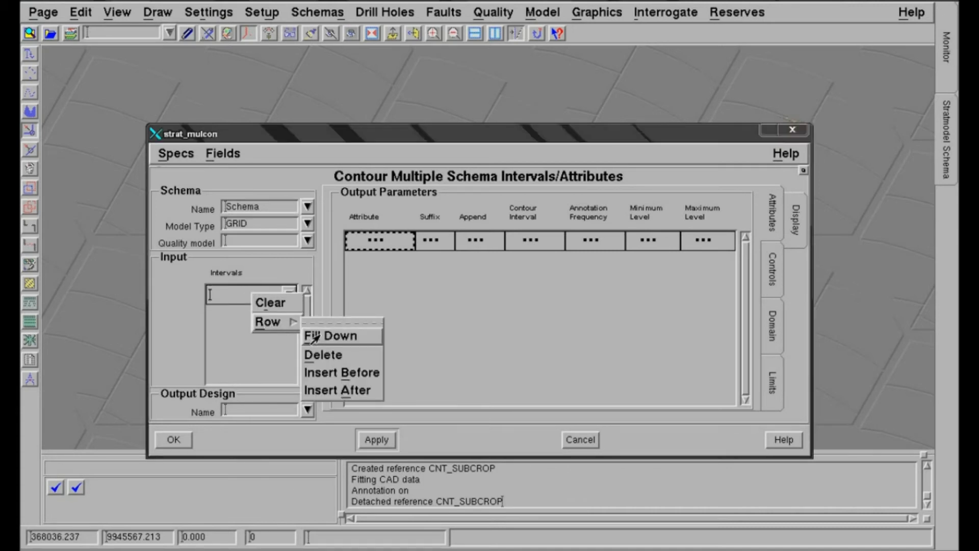
{"action": "left_click", "coordinate": [314, 337]}
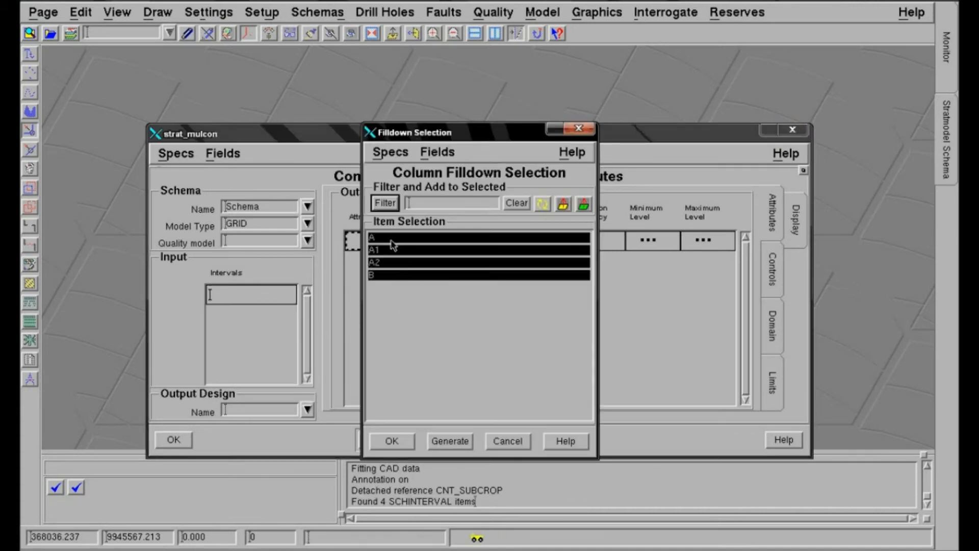
{"action": "left_click", "coordinate": [391, 441]}
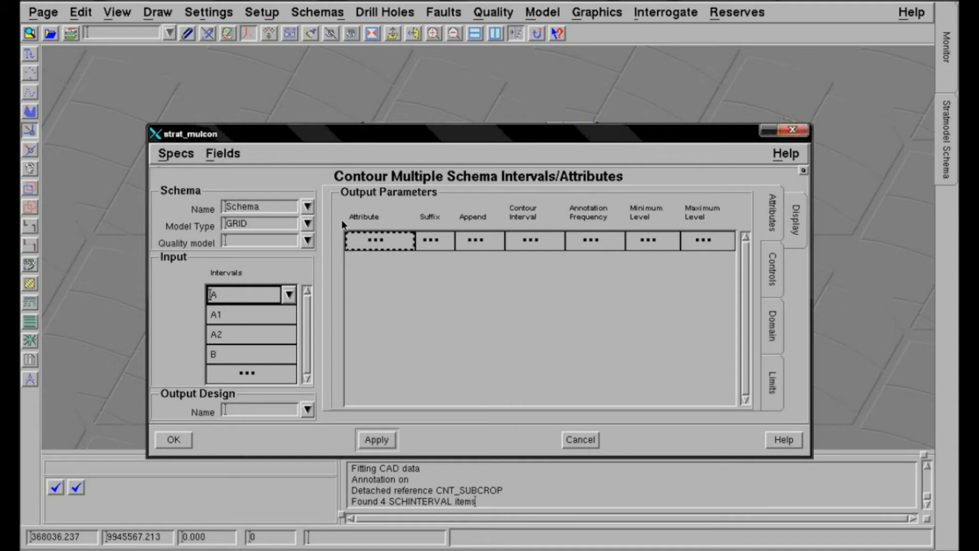
Step: Set the contour output attribute to Floor with a contour interval of 2 and an annotation frequency of 2
{"action": "left_click", "coordinate": [392, 240]}
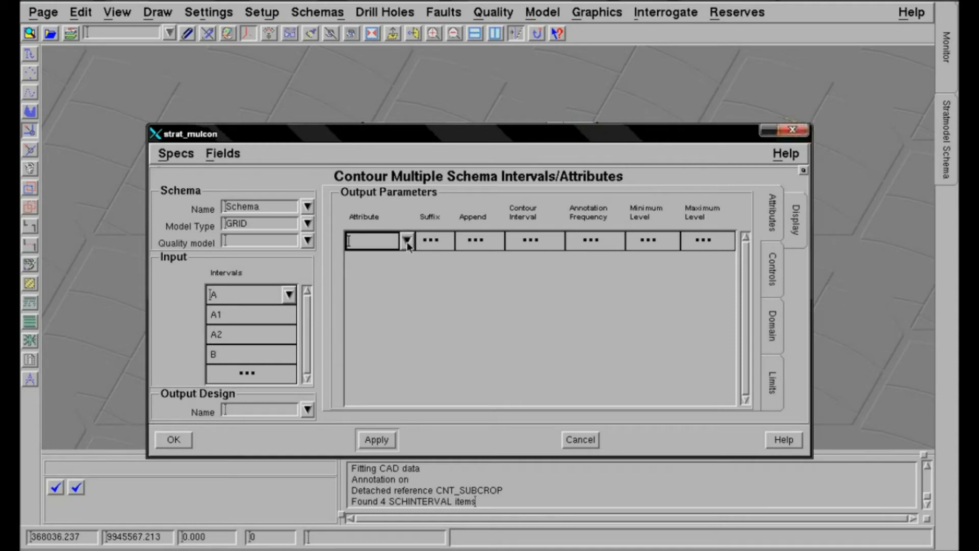
{"action": "left_click", "coordinate": [406, 241]}
{"action": "left_click", "coordinate": [362, 279]}
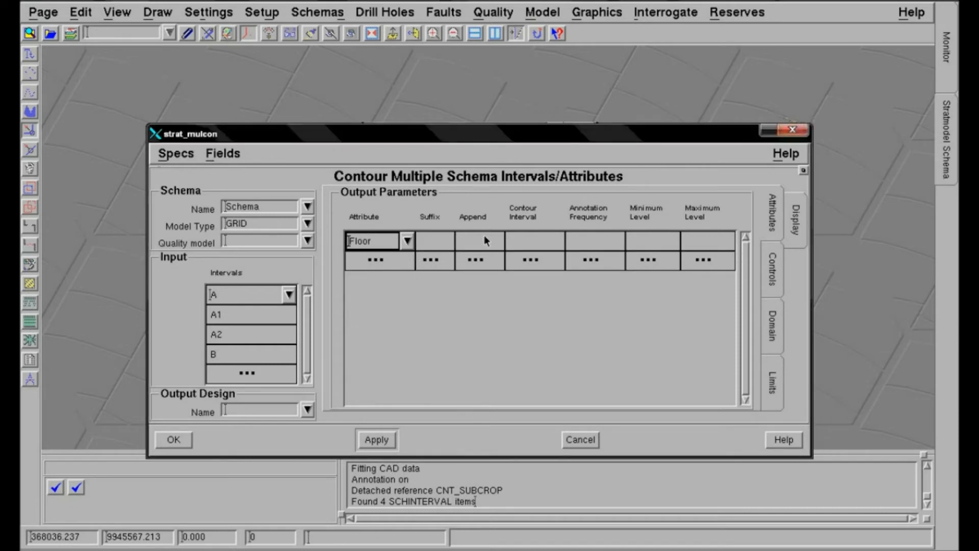
{"action": "left_click", "coordinate": [526, 240]}
{"action": "left_click", "coordinate": [526, 240]}
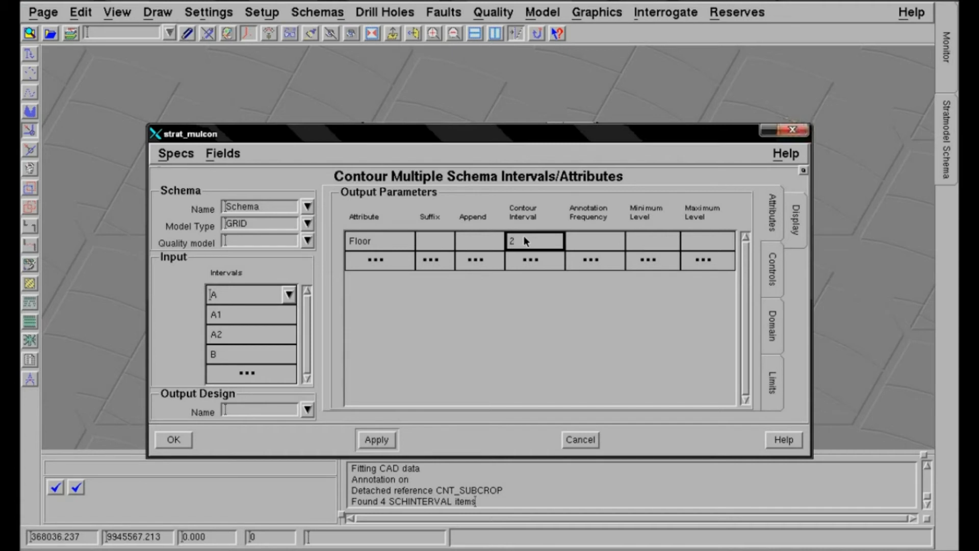
{"action": "left_click", "coordinate": [590, 242]}
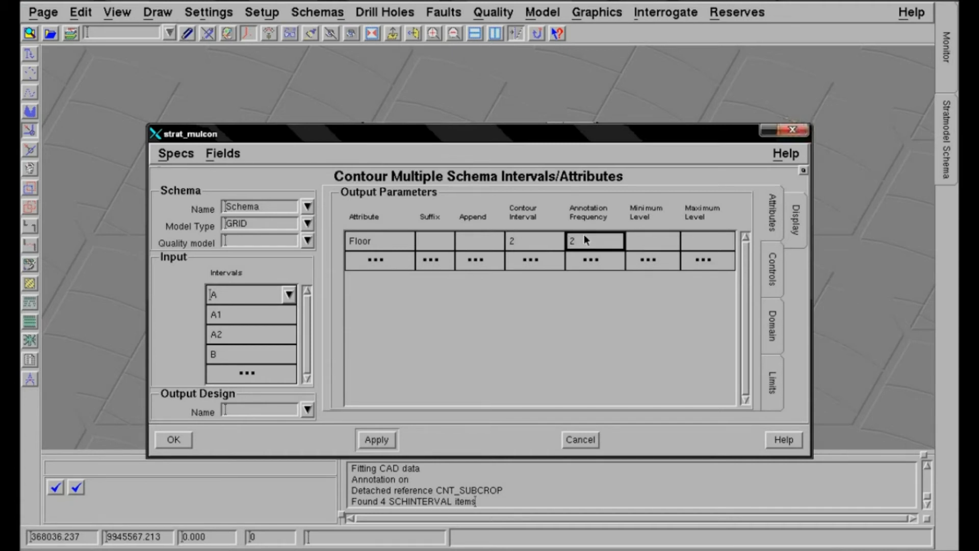
Step: Create a new design file named cnt_structure for the contour output
{"action": "right_click", "coordinate": [238, 406]}
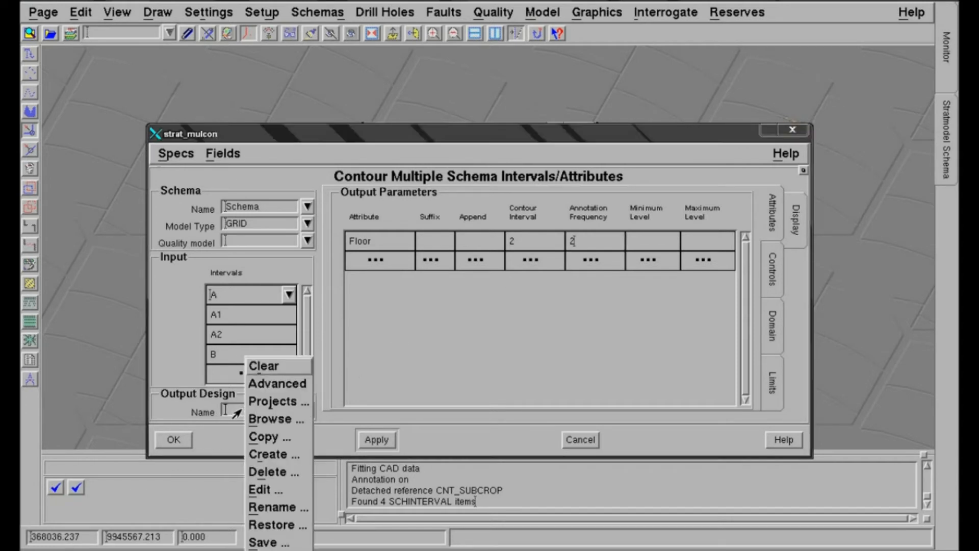
{"action": "left_click", "coordinate": [266, 455]}
{"action": "type", "text": "cnt"}
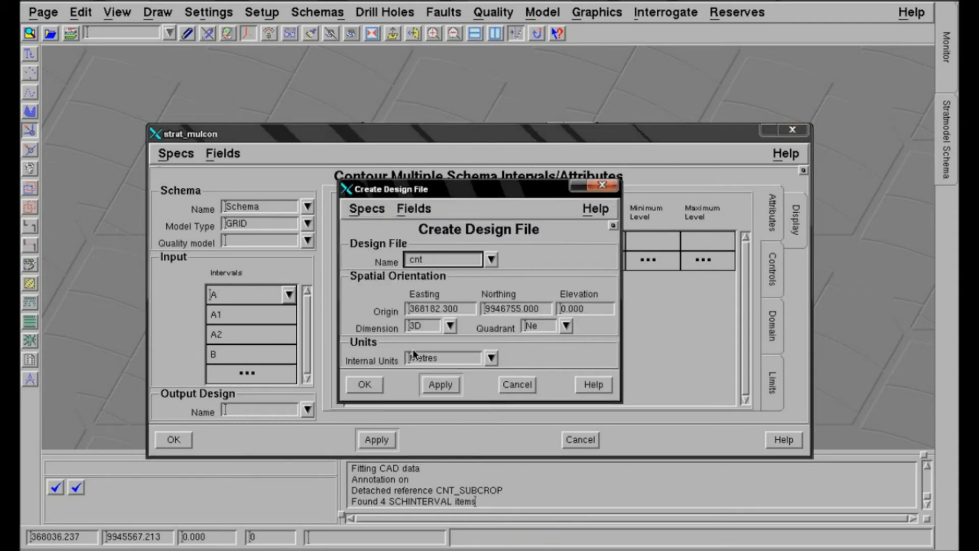
{"action": "type", "text": "_structure"}
{"action": "left_click", "coordinate": [364, 385]}
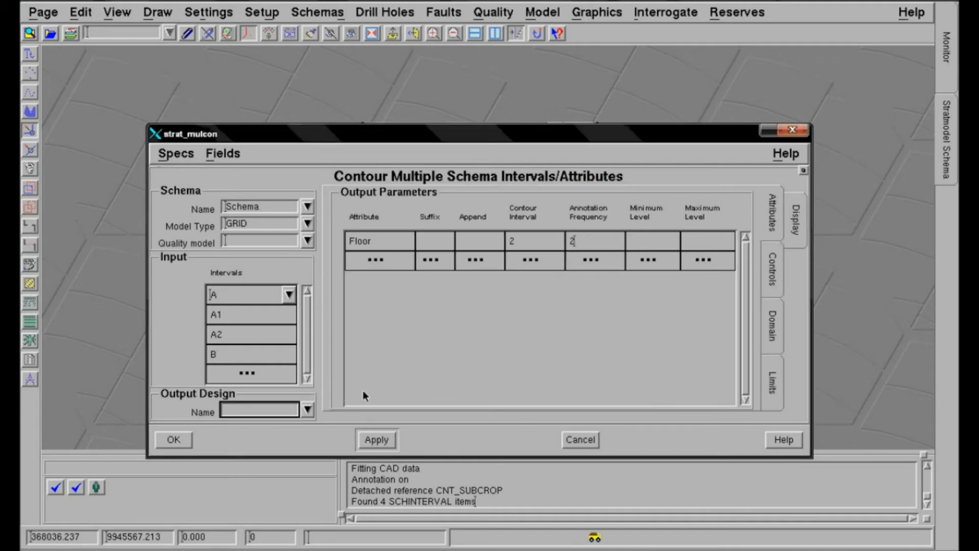
Step: Set the contour output design to cnt_structure, limit it with the sheet specification "sheet", and generate the floor contours
{"action": "left_click", "coordinate": [308, 410]}
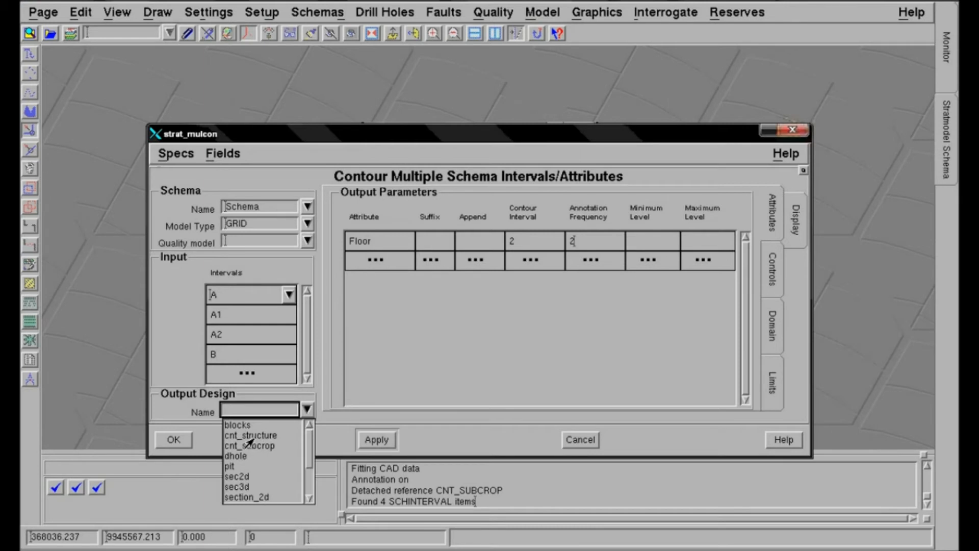
{"action": "left_click", "coordinate": [255, 437]}
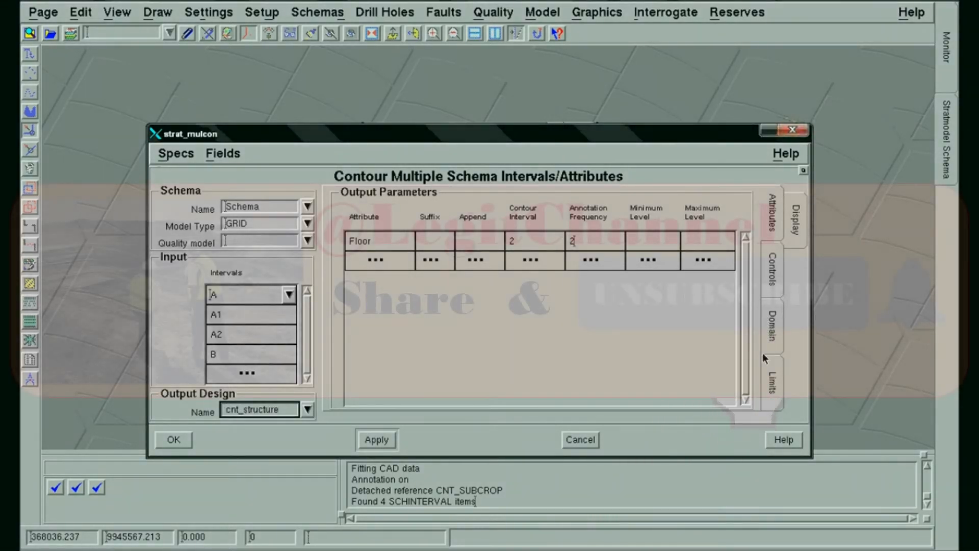
{"action": "left_click", "coordinate": [770, 382]}
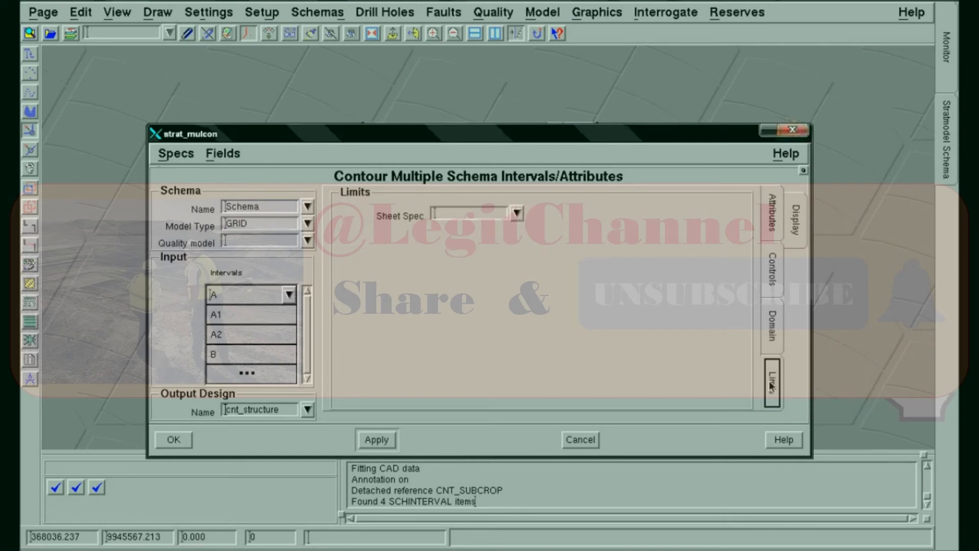
{"action": "left_click", "coordinate": [517, 213]}
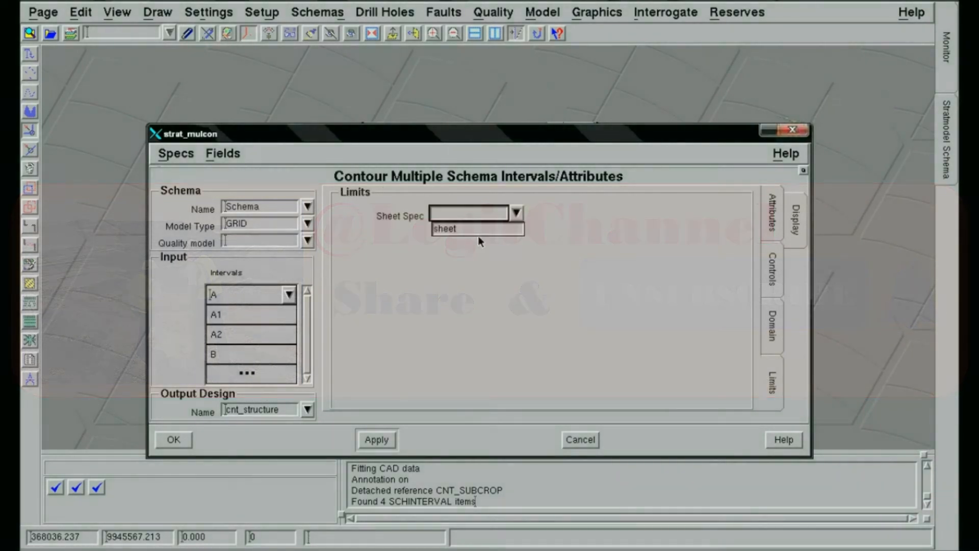
{"action": "left_click", "coordinate": [455, 229]}
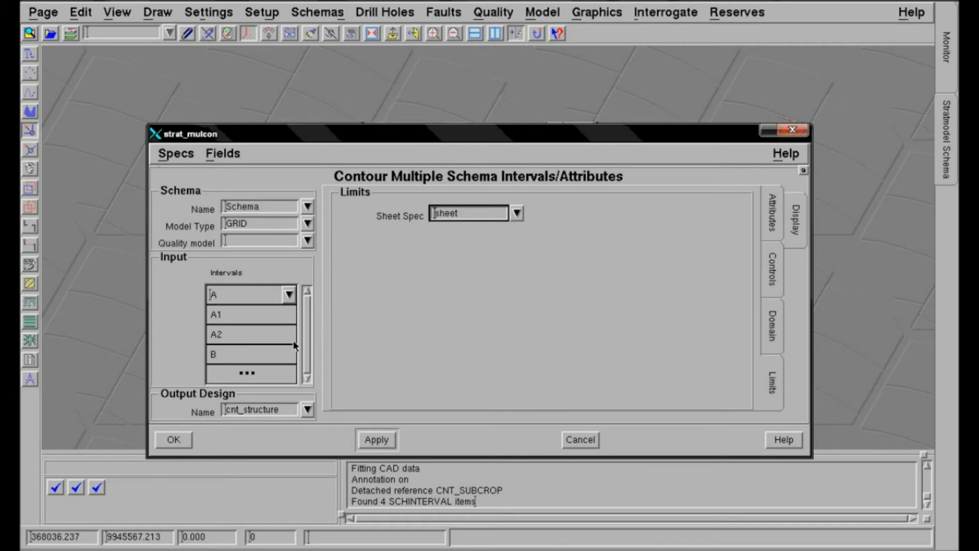
{"action": "left_click", "coordinate": [177, 441]}
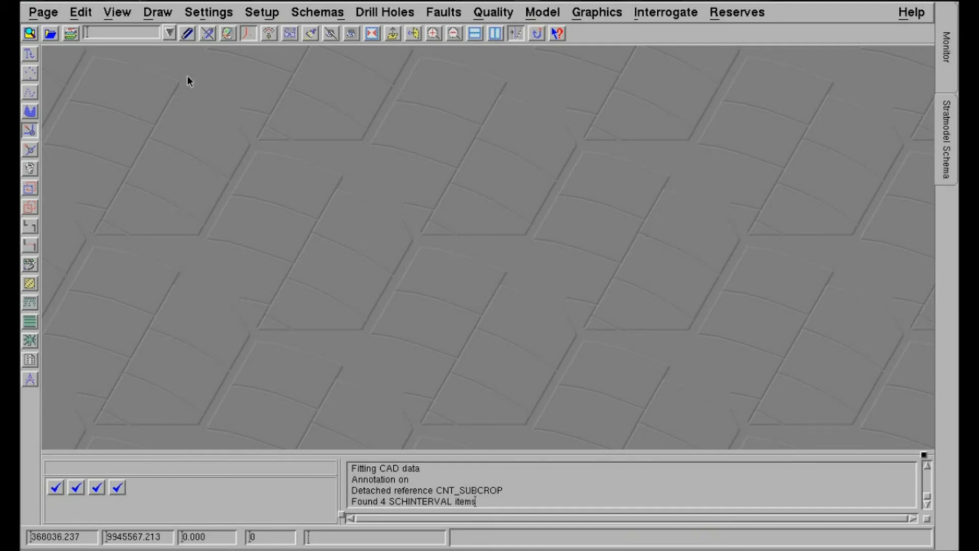
Step: Attach the cnt_structure design file as a reference with all its floor layers displayed, and fit the data in view
{"action": "left_click", "coordinate": [187, 35]}
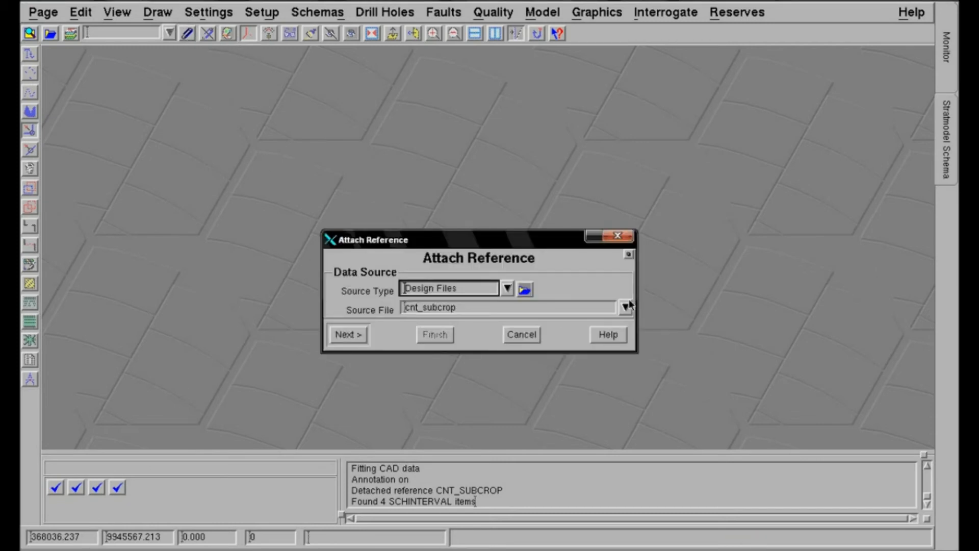
{"action": "left_click", "coordinate": [627, 308]}
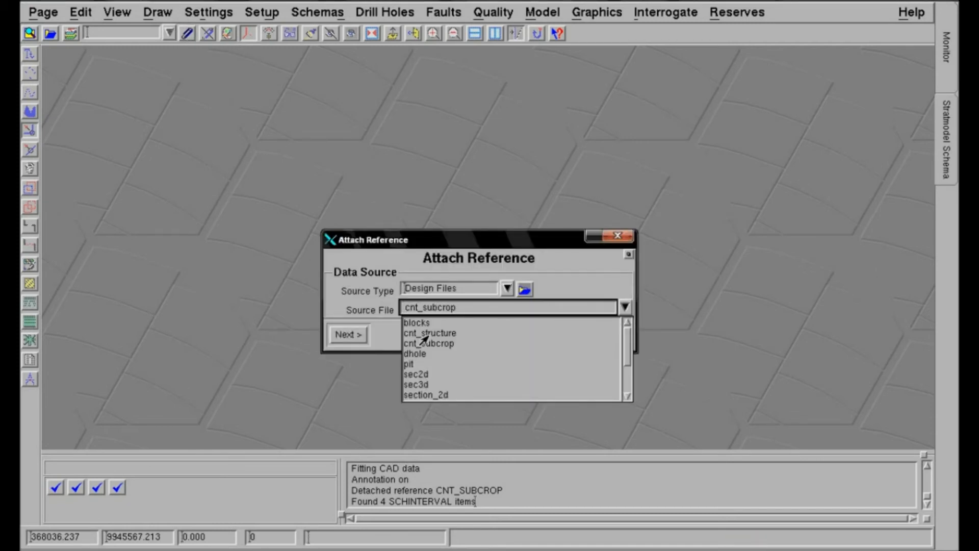
{"action": "left_click", "coordinate": [405, 331]}
{"action": "left_click", "coordinate": [359, 334]}
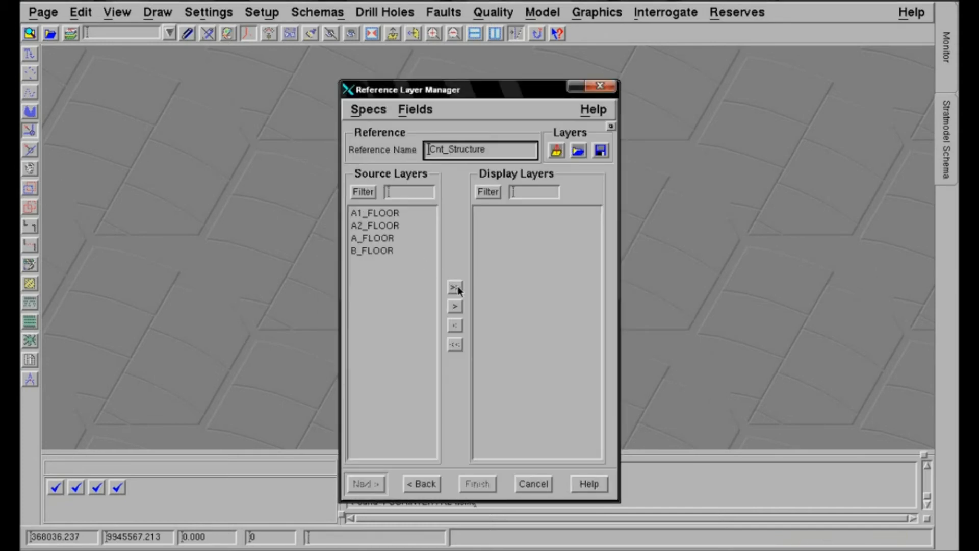
{"action": "left_click", "coordinate": [455, 287]}
{"action": "left_click", "coordinate": [485, 482]}
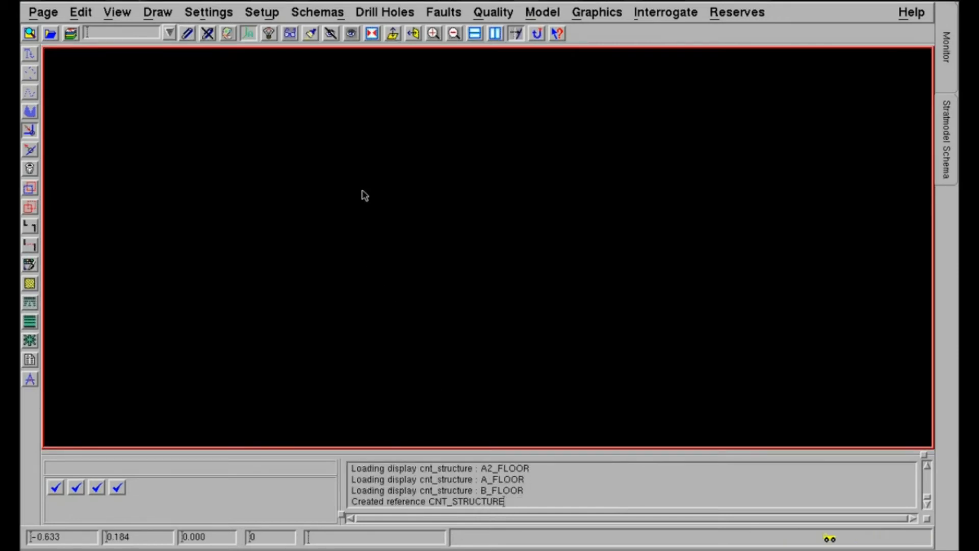
{"action": "left_click", "coordinate": [372, 34]}
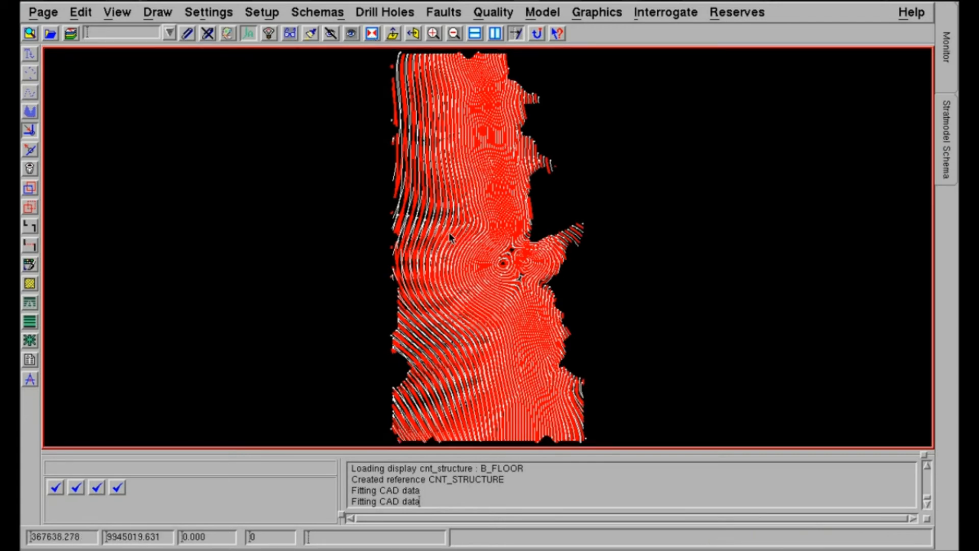
Step: Switch the annotation off and on again and examine the floor contour labels up close
{"action": "left_click", "coordinate": [207, 34]}
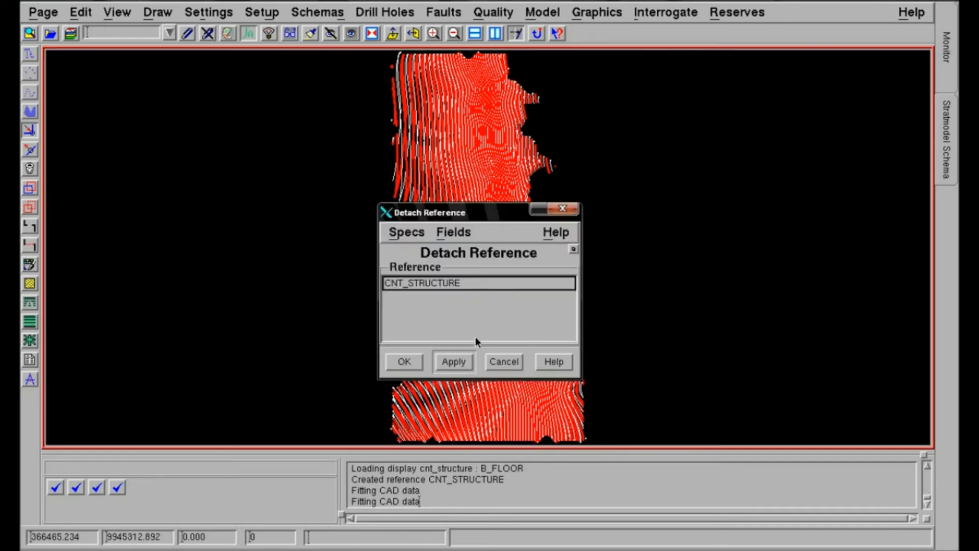
{"action": "left_click", "coordinate": [495, 360]}
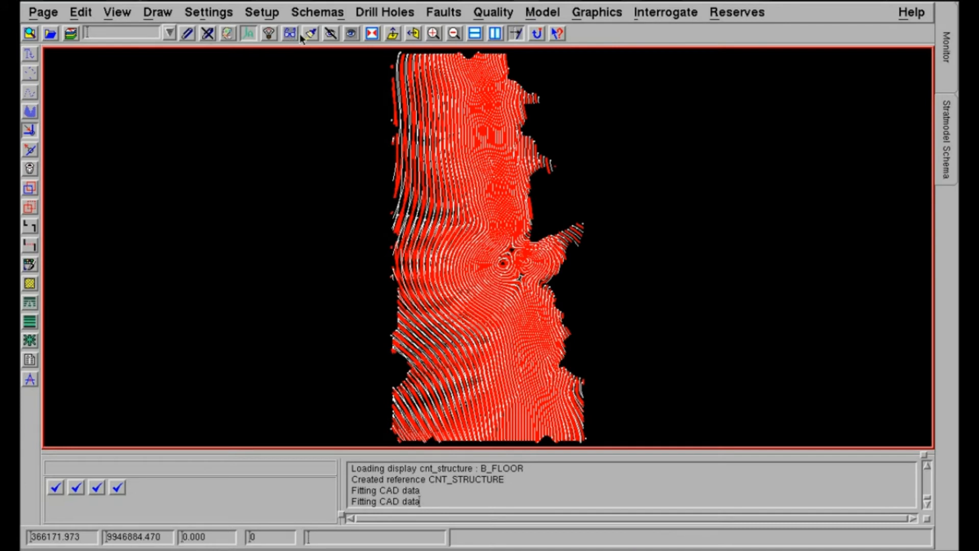
{"action": "left_click", "coordinate": [253, 34]}
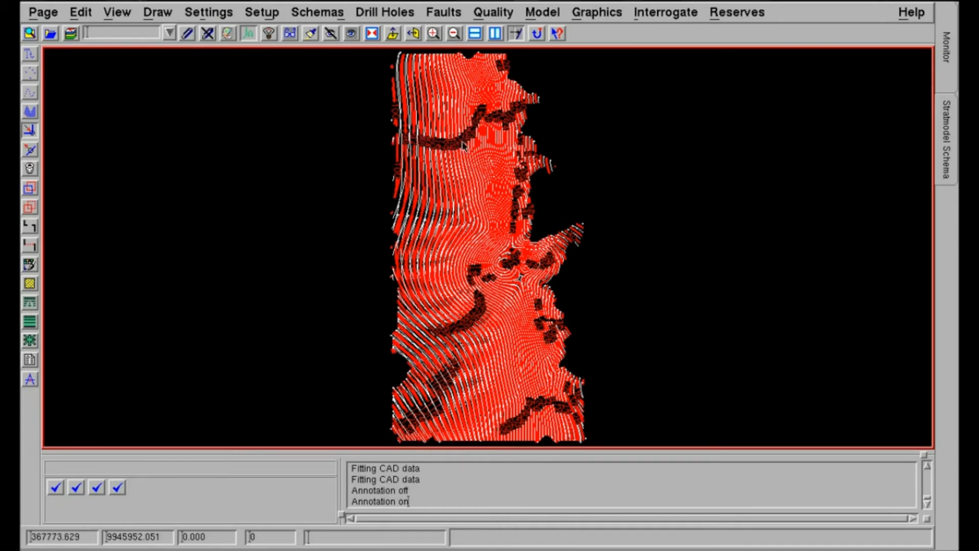
{"action": "scroll", "coordinate": [463, 145], "scroll_direction": "up", "scroll_amount": 2}
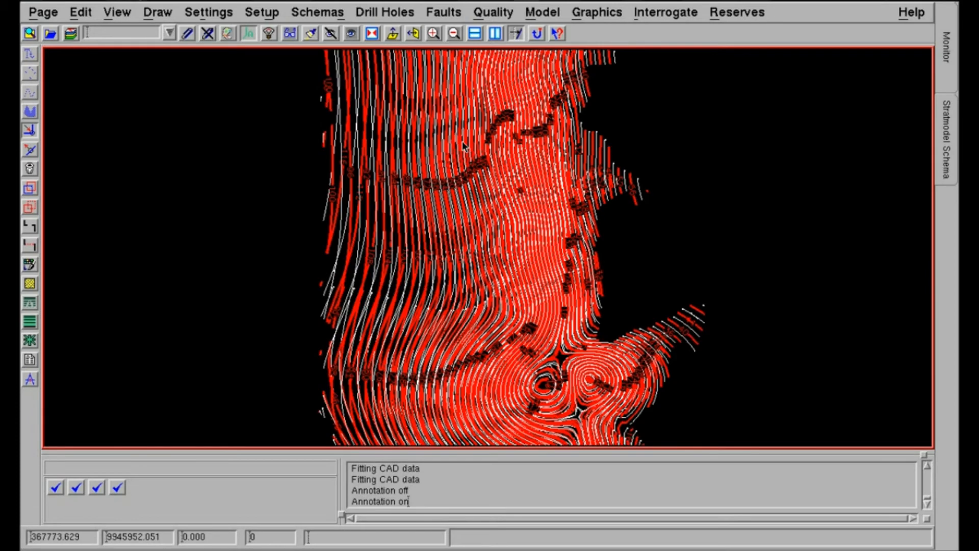
{"action": "scroll", "coordinate": [464, 146], "scroll_direction": "up", "scroll_amount": 2}
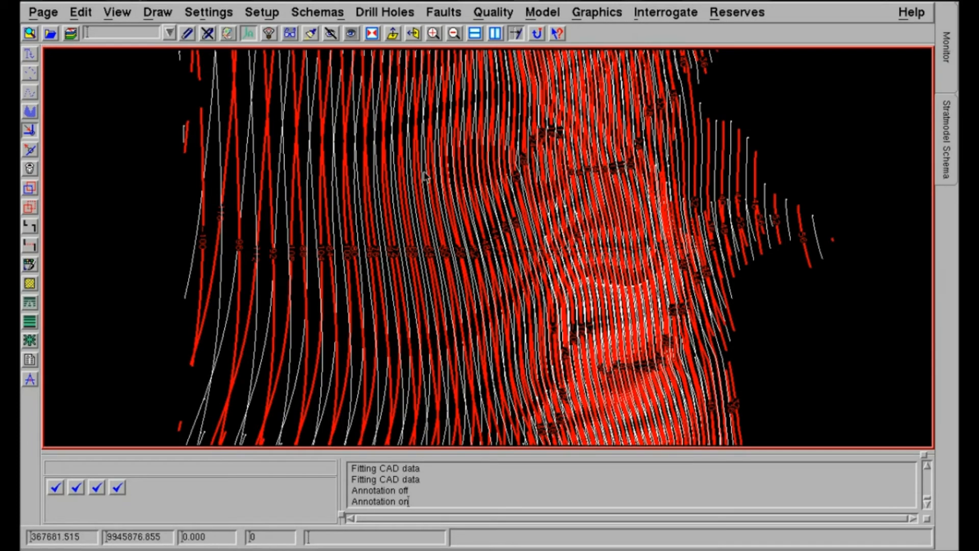
Step: Detach the CNT_STRUCTURE reference
{"action": "left_click", "coordinate": [213, 36]}
{"action": "left_click", "coordinate": [436, 287]}
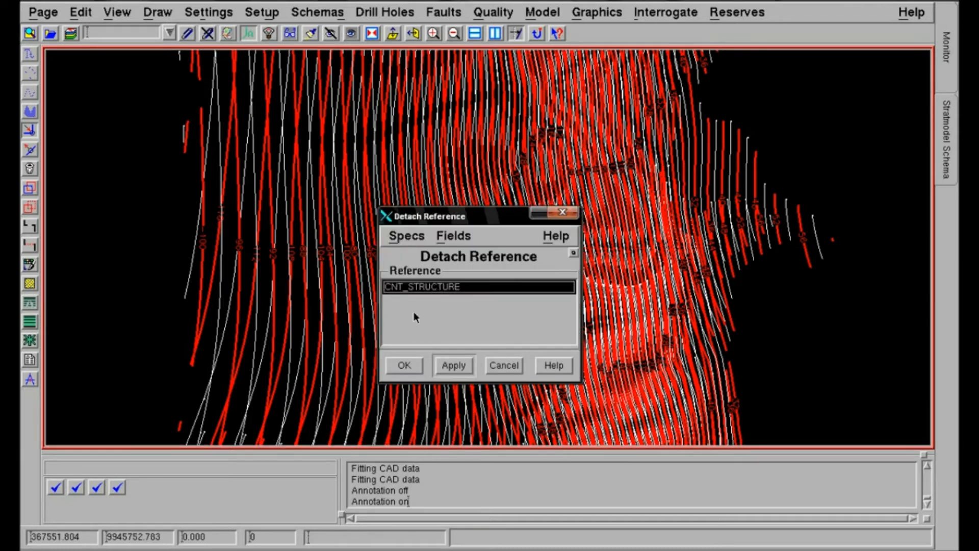
{"action": "left_click", "coordinate": [405, 365]}
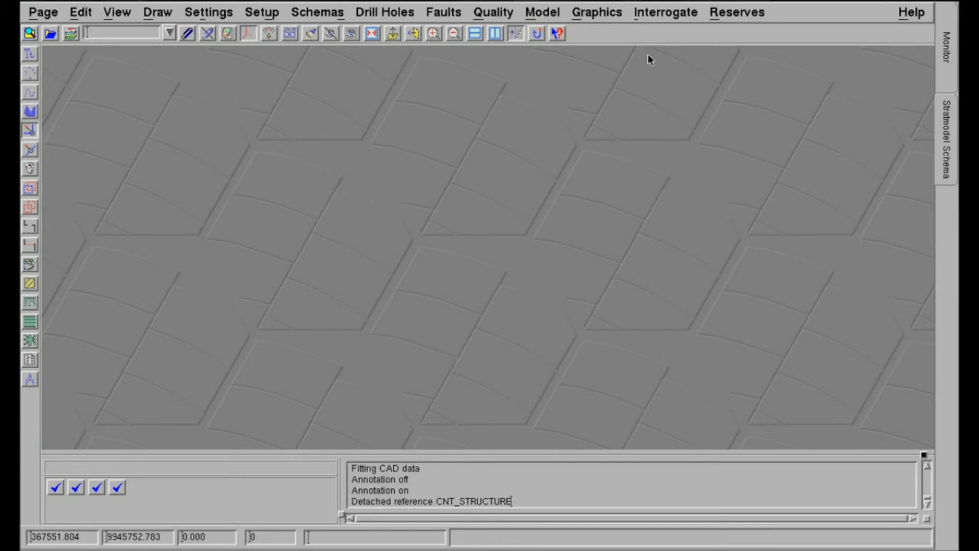
Step: Start a new expression surface definition in Minescape Explorer and name the surface Waste
{"action": "left_click", "coordinate": [31, 34]}
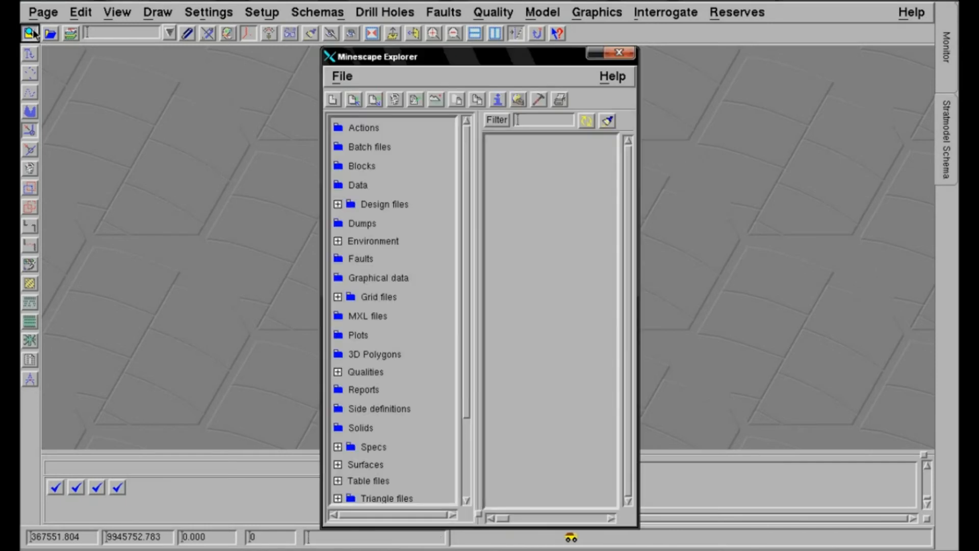
{"action": "left_click_drag", "start_coordinate": [470, 237], "coordinate": [463, 418]}
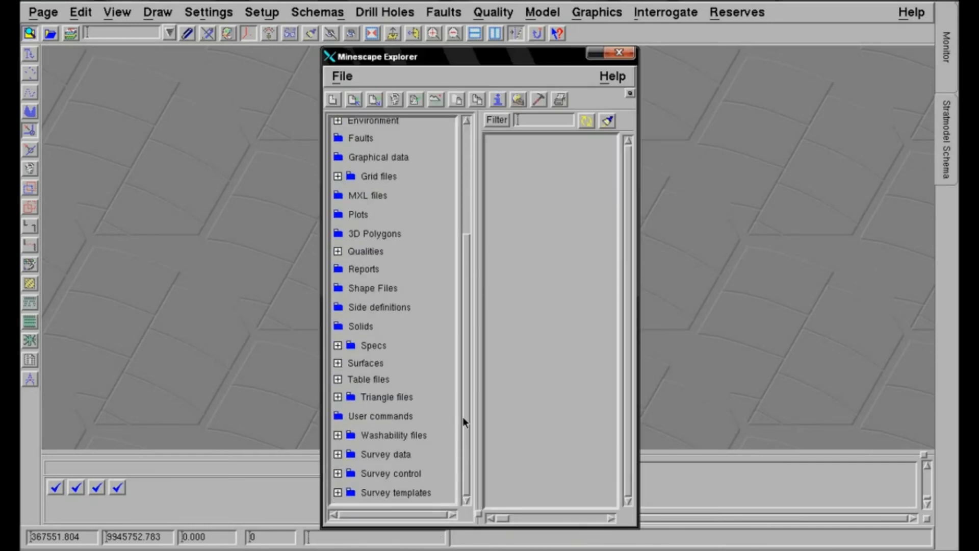
{"action": "left_click", "coordinate": [338, 362]}
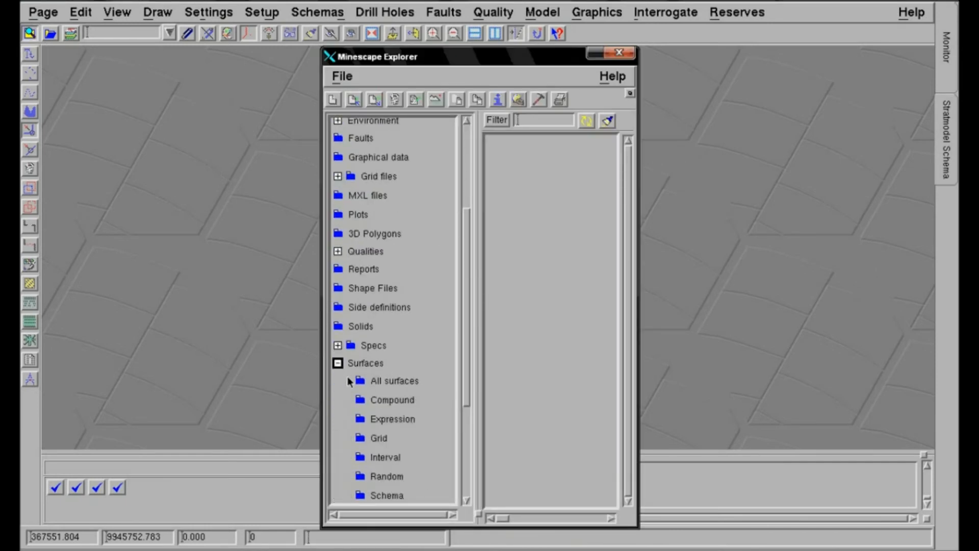
{"action": "left_click", "coordinate": [392, 419]}
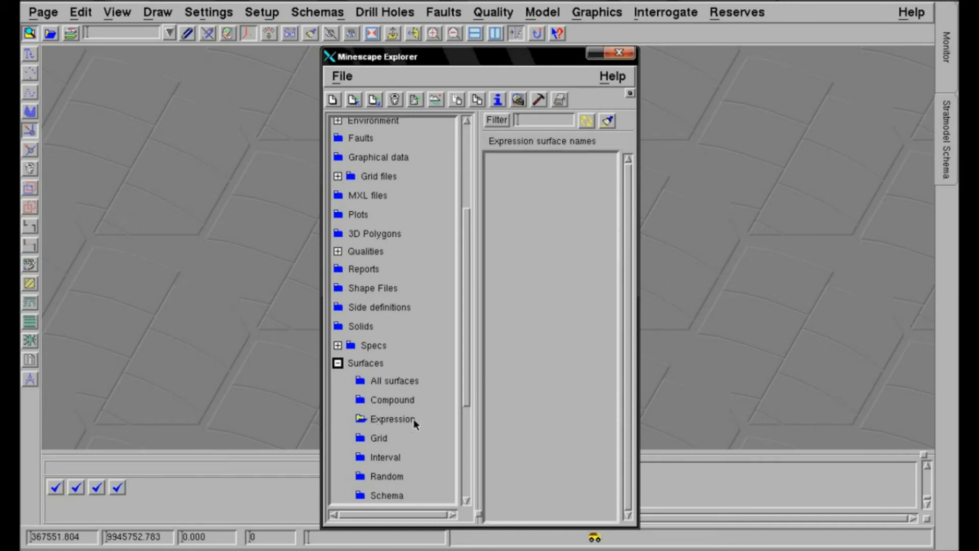
{"action": "left_click", "coordinate": [332, 100]}
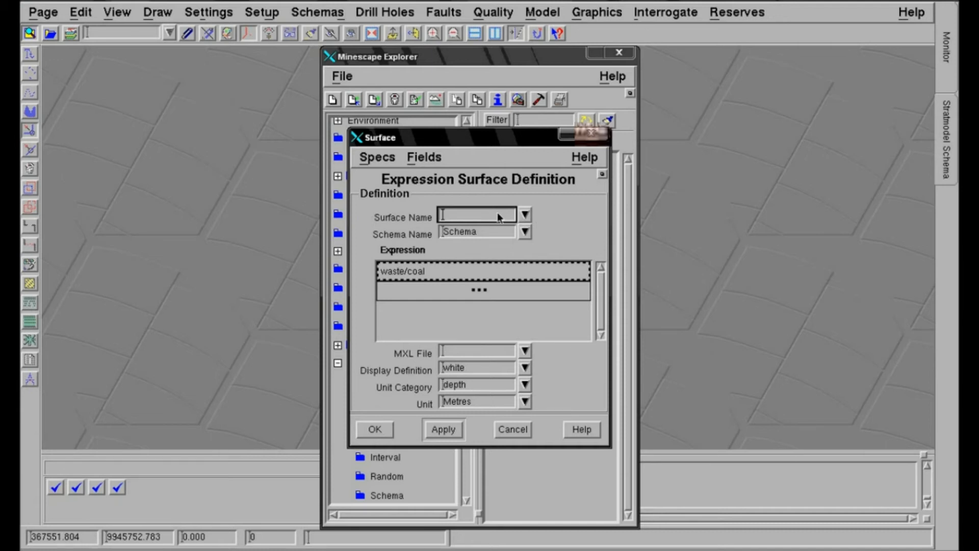
{"action": "type", "text": "waste"}
Step: Replace the Waste surface's expression with rangeoverburden("A","B")+rangeinterburden("A","B")+
{"action": "double_click", "coordinate": [431, 273]}
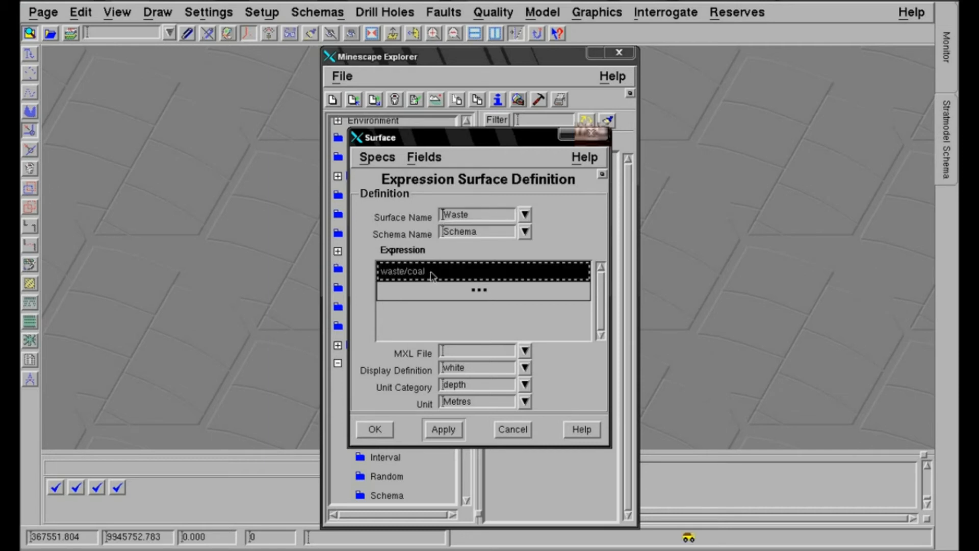
{"action": "triple_click", "coordinate": [431, 273]}
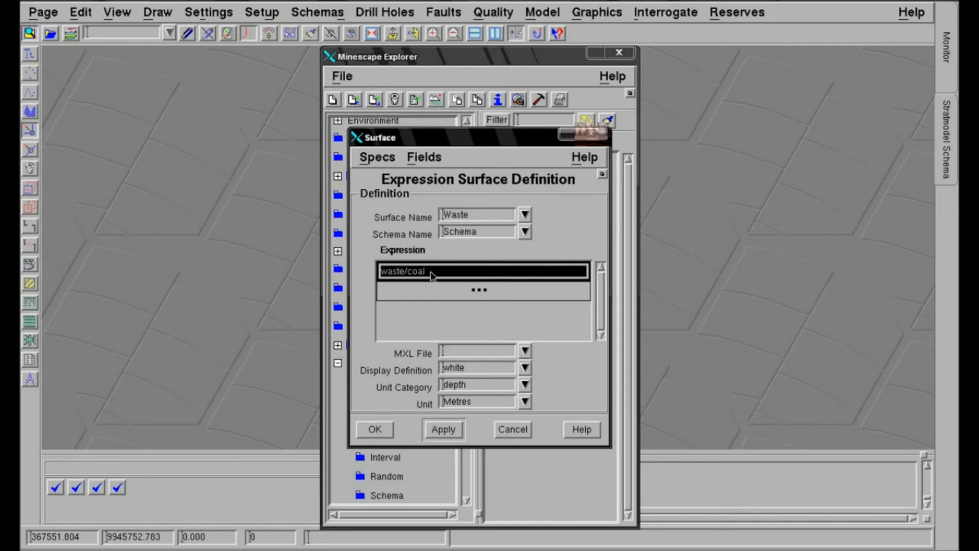
{"action": "type", "text": "range"}
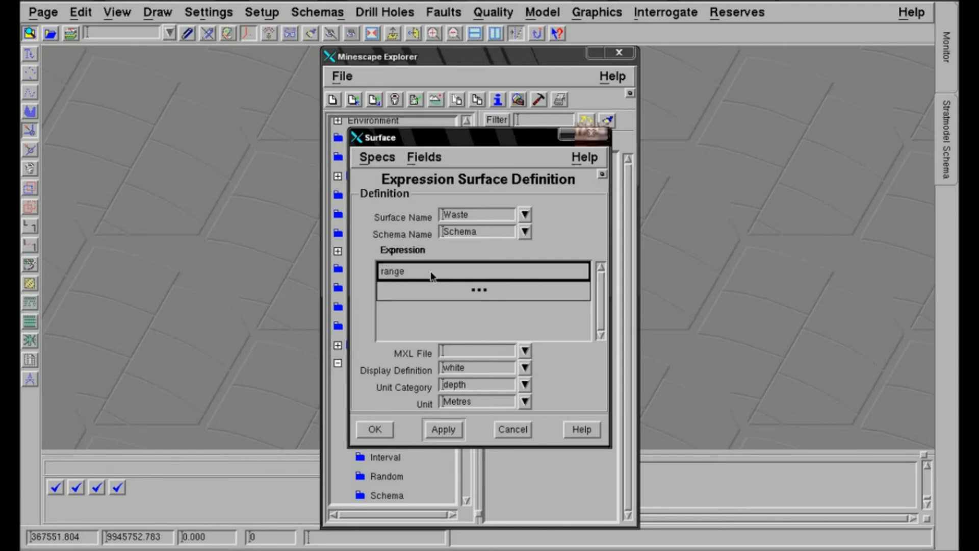
{"action": "type", "text": "overburden('A'"}
{"action": "type", "text": "'"}
{"action": "type", "text": "B')+rangeinterb"}
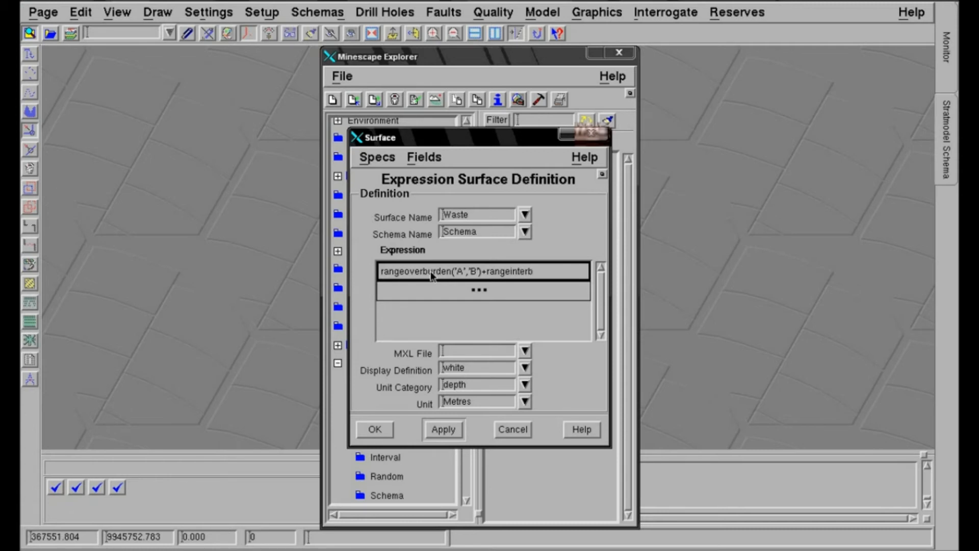
{"action": "type", "text": "urden('A'"}
{"action": "type", "text": "'"}
{"action": "type", "text": ",'B')+"}
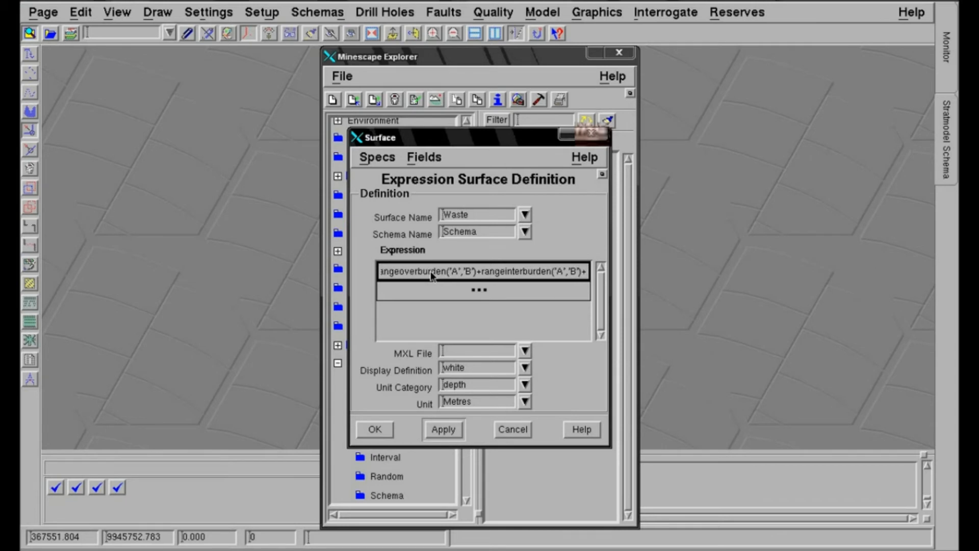
Step: Complete the Waste surface's expression by appending rangeparting("A","B")
{"action": "type", "text": "range"}
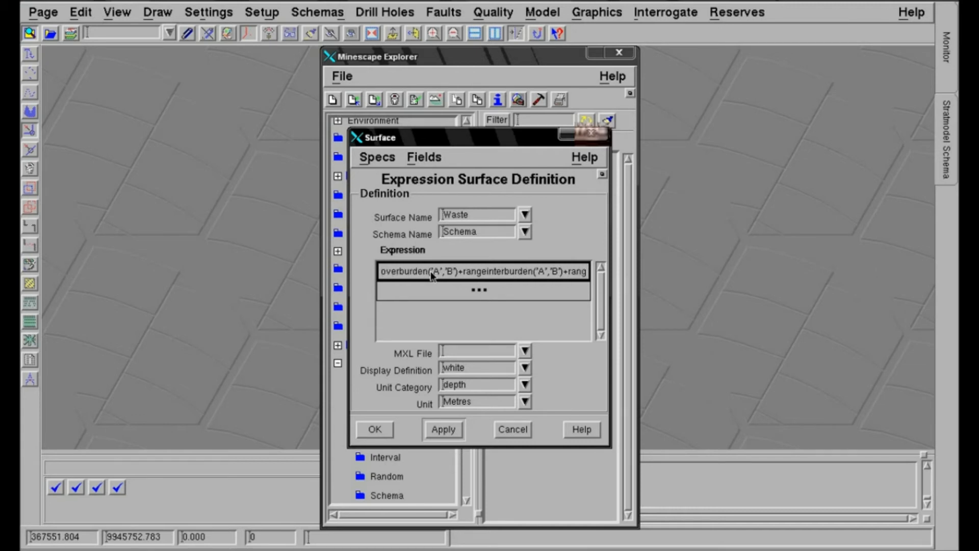
{"action": "type", "text": "part"}
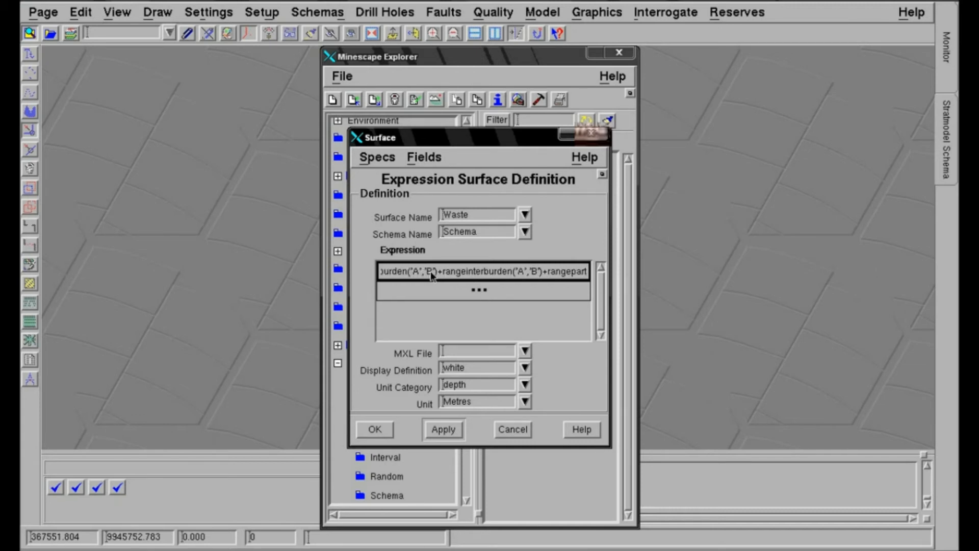
{"action": "type", "text": "ing"}
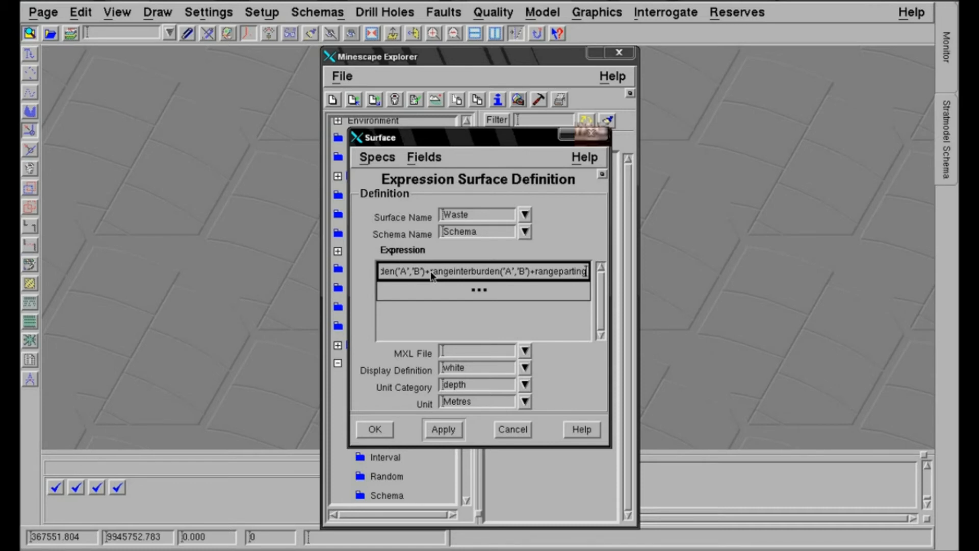
{"action": "type", "text": "('"}
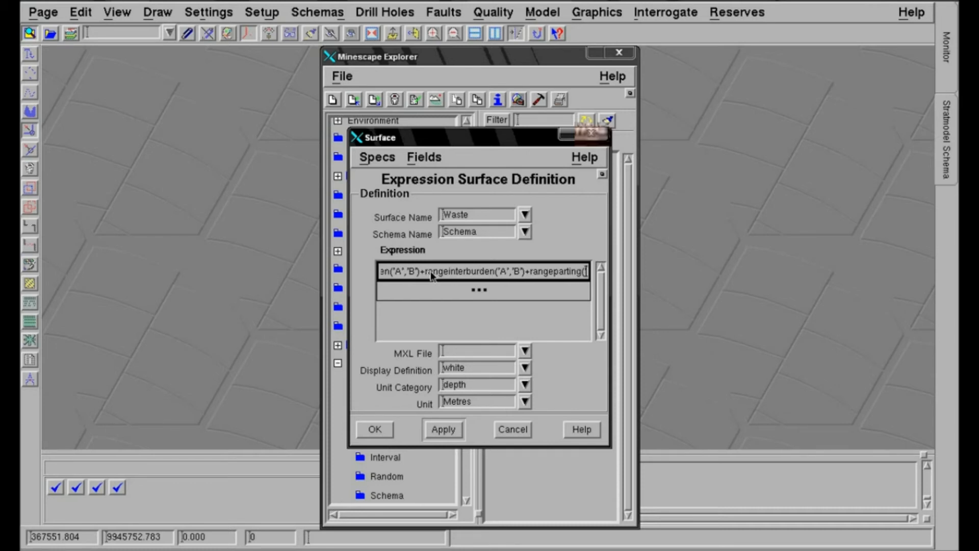
{"action": "type", "text": "A"}
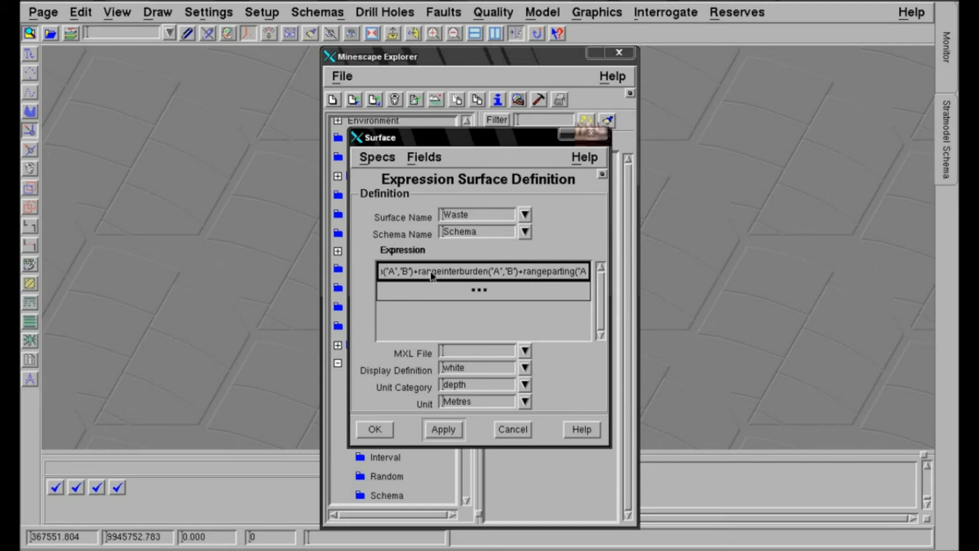
{"action": "type", "text": "',"}
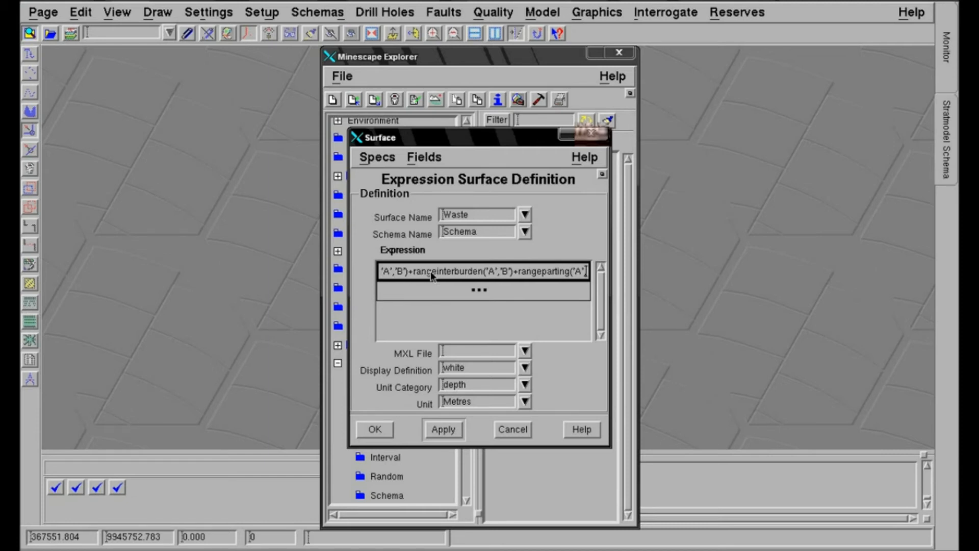
{"action": "type", "text": "'"}
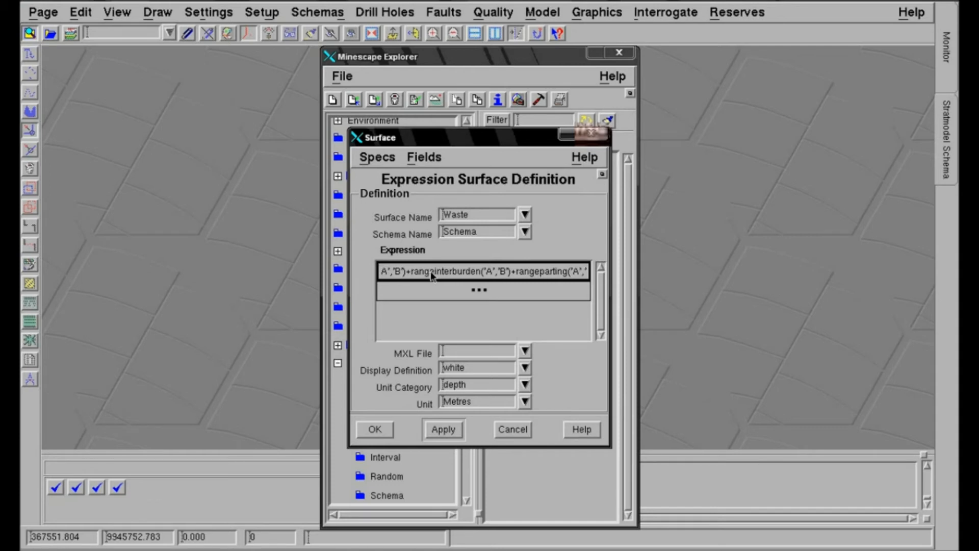
{"action": "type", "text": "B')"}
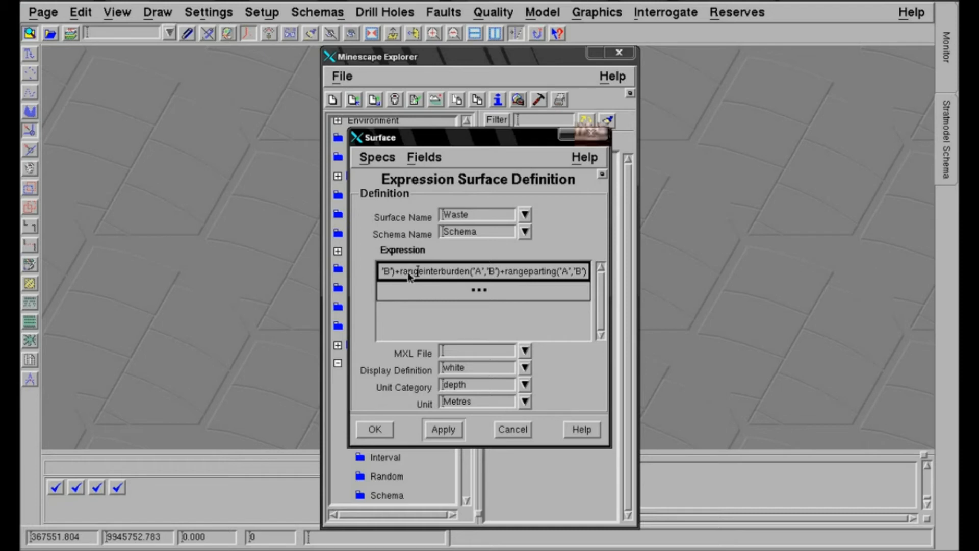
Step: Review the full Waste expression from its end back to its beginning
{"action": "left_click", "coordinate": [391, 273]}
{"action": "key", "text": "Left"}
{"action": "key", "text": "Left"}
{"action": "key", "text": "Left"}
{"action": "key", "text": "Left"}
{"action": "key", "text": "Left"}
{"action": "key", "text": "Left"}
{"action": "key", "text": "Left"}
{"action": "key", "text": "Left"}
{"action": "key", "text": "Left"}
{"action": "key", "text": "Left"}
{"action": "key", "text": "Left"}
{"action": "key", "text": "Left"}
{"action": "key", "text": "Left"}
{"action": "key", "text": "Left"}
{"action": "key", "text": "Left"}
{"action": "key", "text": "Left"}
{"action": "key", "text": "Left"}
{"action": "key", "text": "Left"}
{"action": "key", "text": "Left"}
{"action": "key", "text": "Left"}
{"action": "key", "text": "Left"}
{"action": "key", "text": "Left"}
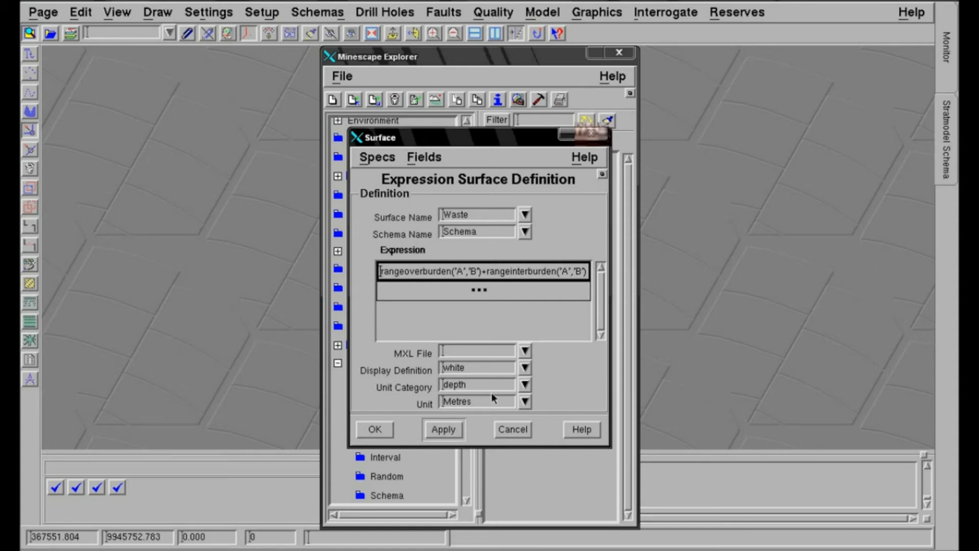
Step: Set the Waste surface's unit category to depth and its unit to Metres, and save the definition
{"action": "left_click", "coordinate": [526, 385]}
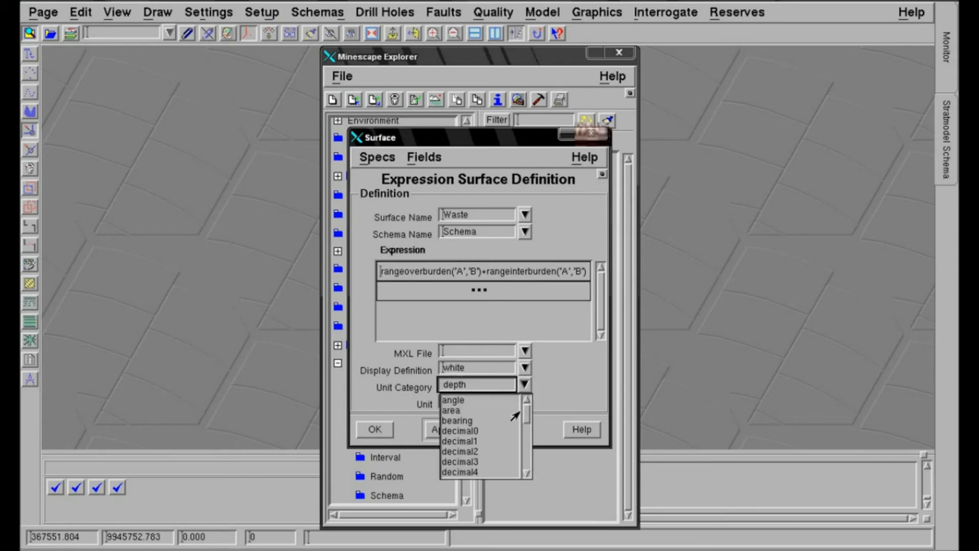
{"action": "left_click_drag", "start_coordinate": [523, 418], "coordinate": [516, 450]}
{"action": "left_click", "coordinate": [474, 440]}
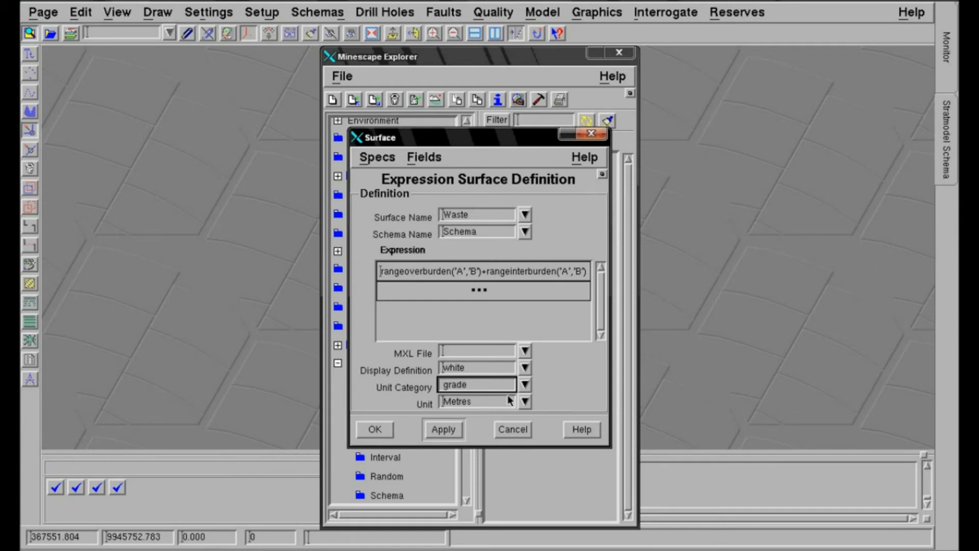
{"action": "left_click", "coordinate": [525, 385]}
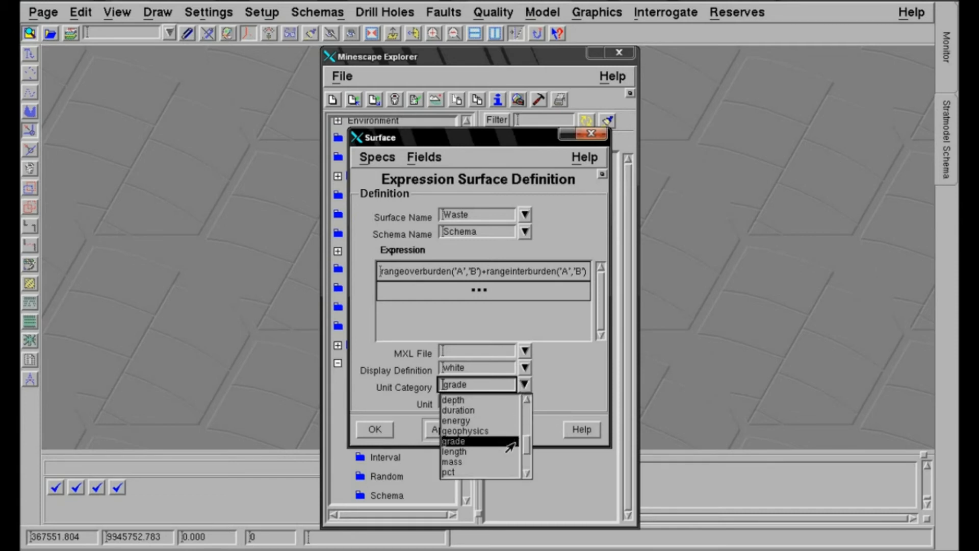
{"action": "left_click", "coordinate": [462, 401]}
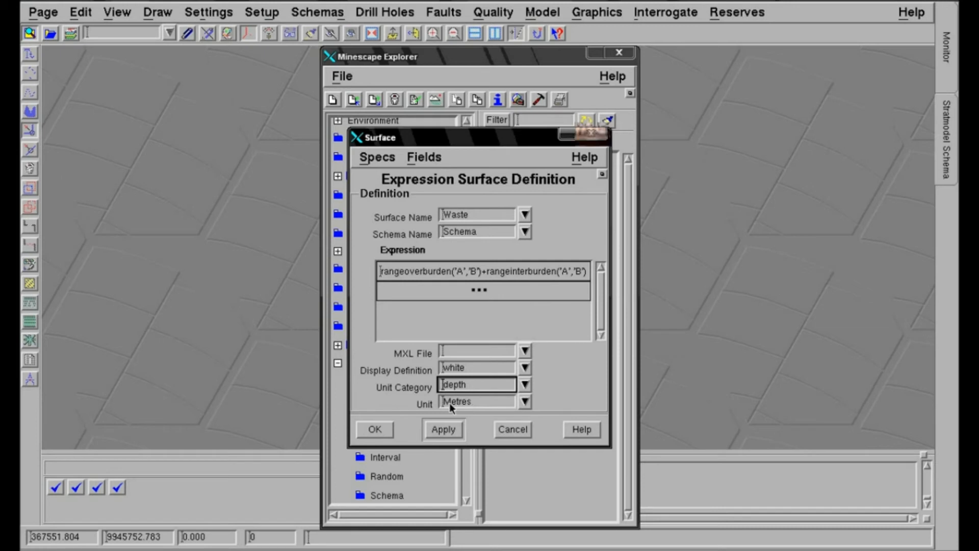
{"action": "left_click", "coordinate": [525, 402]}
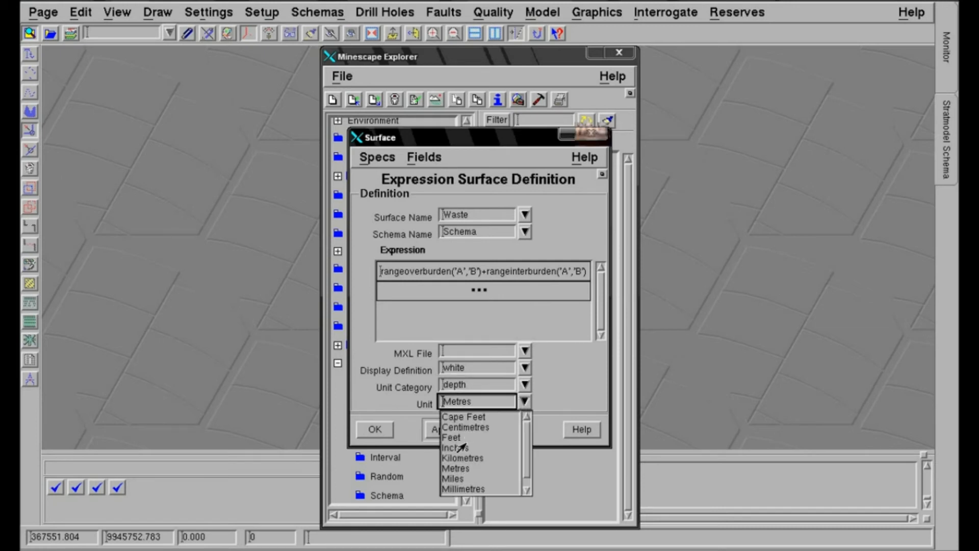
{"action": "left_click", "coordinate": [448, 468]}
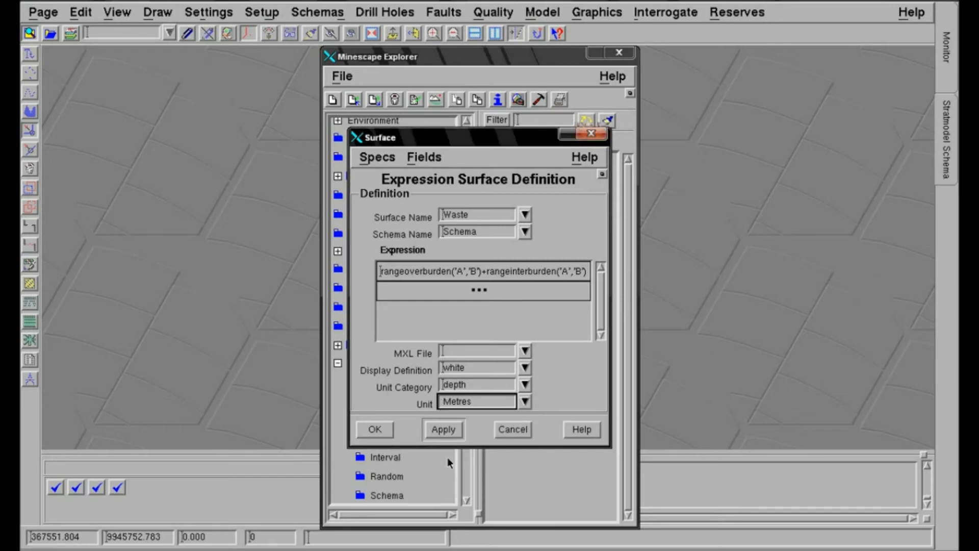
{"action": "left_click", "coordinate": [375, 430]}
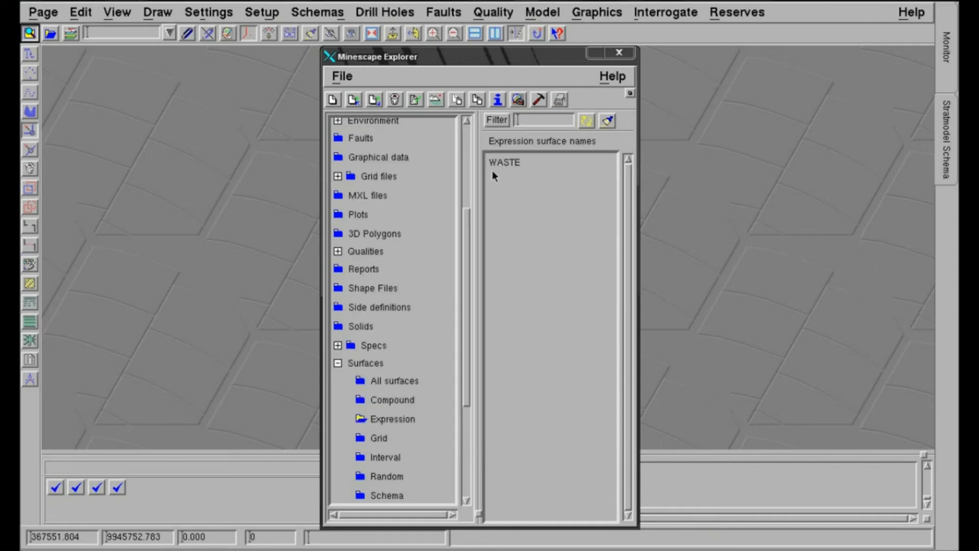
Step: Start a new expression surface definition named Coal and clear its prefilled expression
{"action": "left_click", "coordinate": [333, 100]}
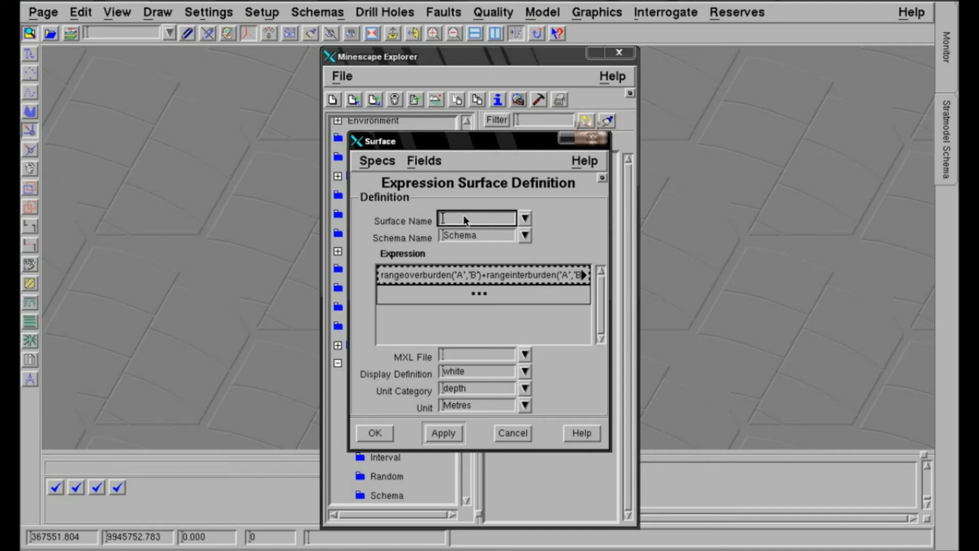
{"action": "type", "text": "COAl"}
{"action": "left_click", "coordinate": [471, 277]}
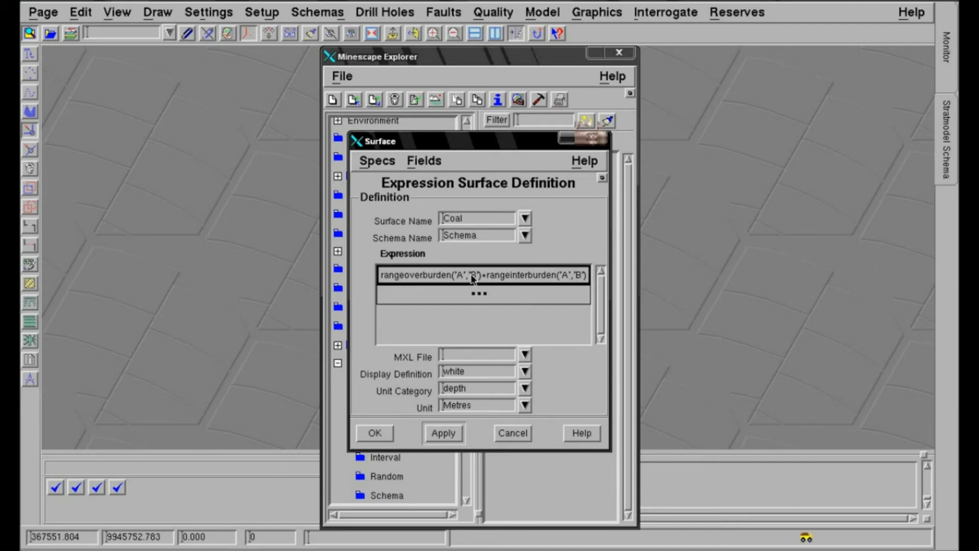
{"action": "triple_click", "coordinate": [472, 277]}
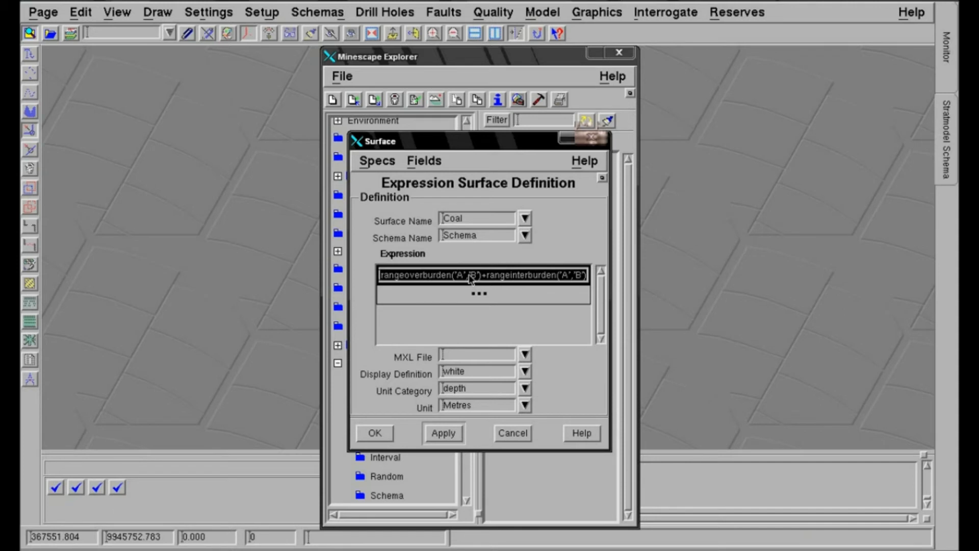
{"action": "key", "text": "BackSpace"}
Step: Begin the Coal surface's expression with (TOTALTHICK("A")+
{"action": "type", "text": "(T"}
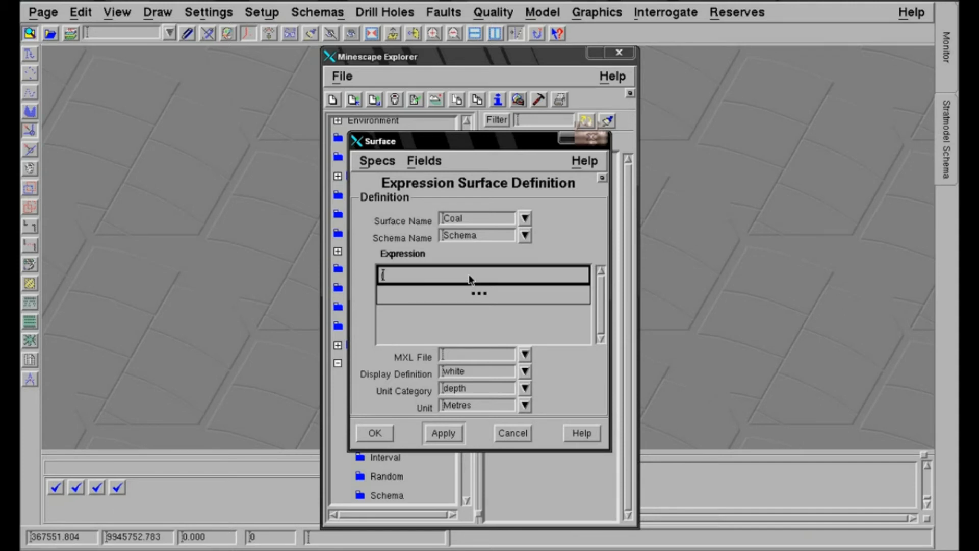
{"action": "type", "text": "OTAL"}
{"action": "type", "text": "THICK"}
{"action": "type", "text": "("}
{"action": "type", "text": "'A"}
{"action": "type", "text": "'"}
{"action": "type", "text": "'"}
{"action": "type", "text": ")+"}
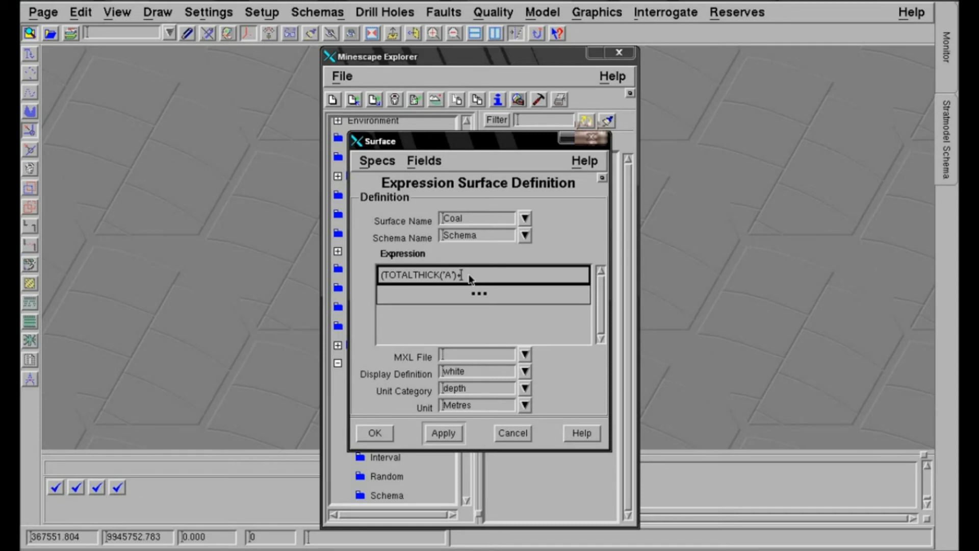
Step: Complete the Coal expression with TOTALTHICK("B"))*1.3 and save the surface definition
{"action": "type", "text": "TO"}
{"action": "type", "text": "TAL"}
{"action": "type", "text": "THIC"}
{"action": "type", "text": "K"}
{"action": "type", "text": "("}
{"action": "type", "text": "'"}
{"action": "type", "text": "B"}
{"action": "type", "text": "'"}
{"action": "type", "text": "'"}
{"action": "type", "text": ")"}
{"action": "type", "text": "*"}
{"action": "type", "text": "1"}
{"action": "type", "text": ".3"}
{"action": "left_click", "coordinate": [382, 432]}
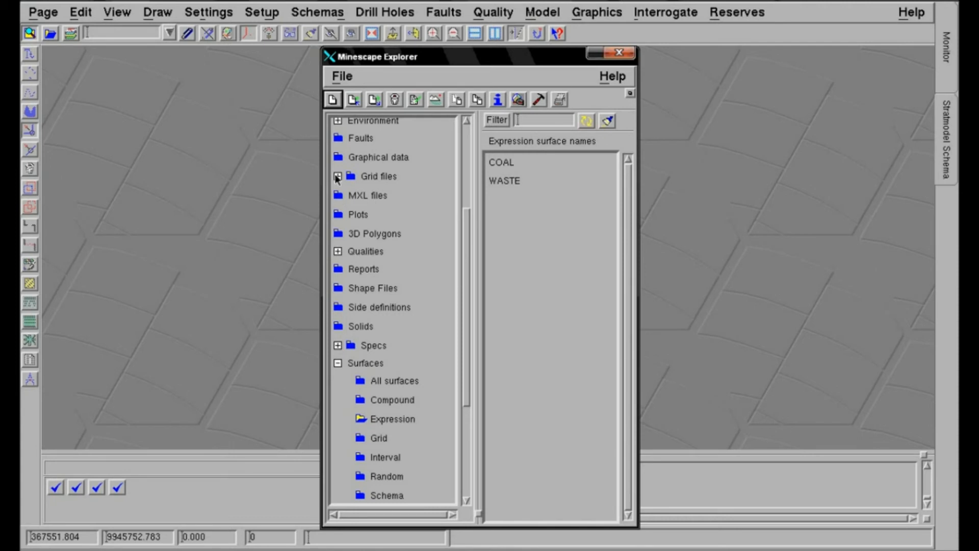
Step: Define a new expression surface named Ratio with the expression waste/coal, save it and close Minescape Explorer
{"action": "left_click", "coordinate": [332, 100]}
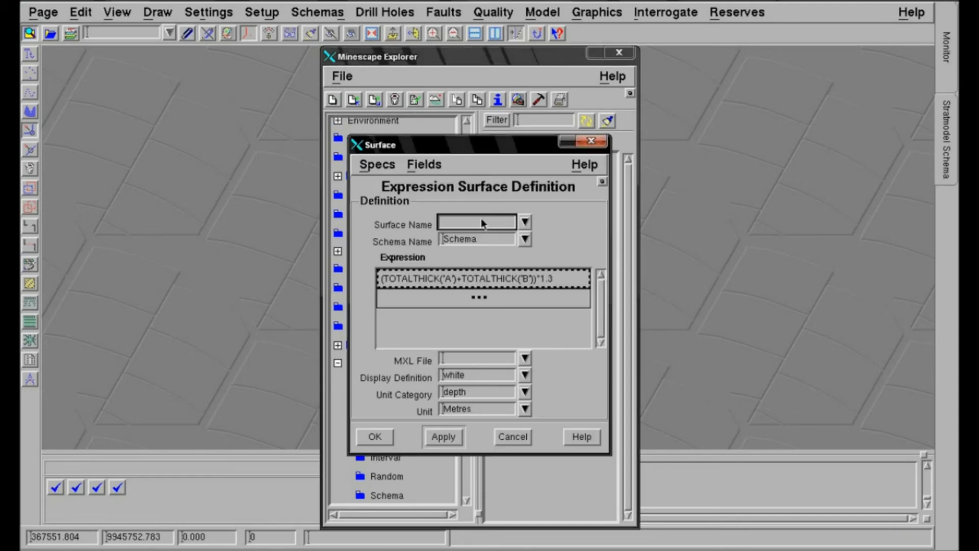
{"action": "type", "text": "R"}
{"action": "left_click", "coordinate": [549, 279]}
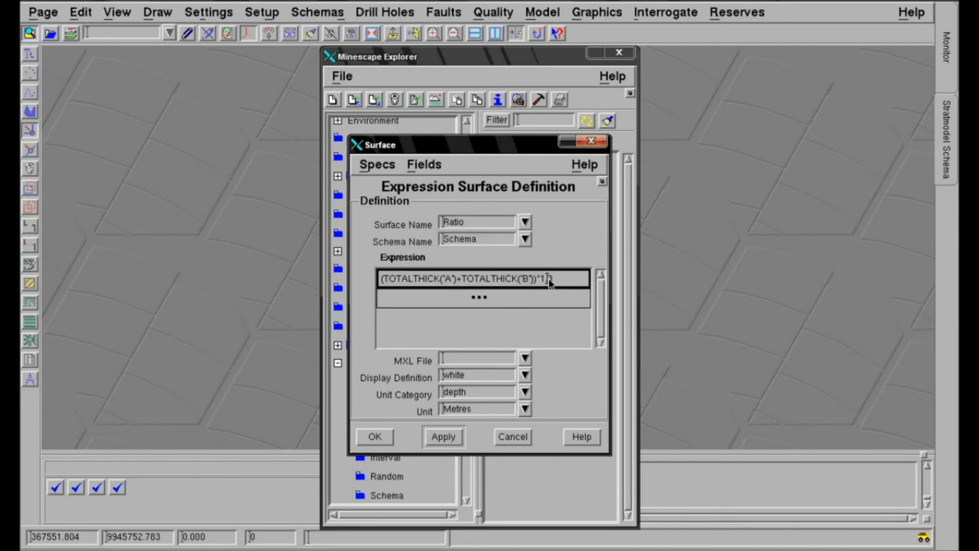
{"action": "left_click", "coordinate": [550, 279]}
{"action": "key", "text": "BackSpace"}
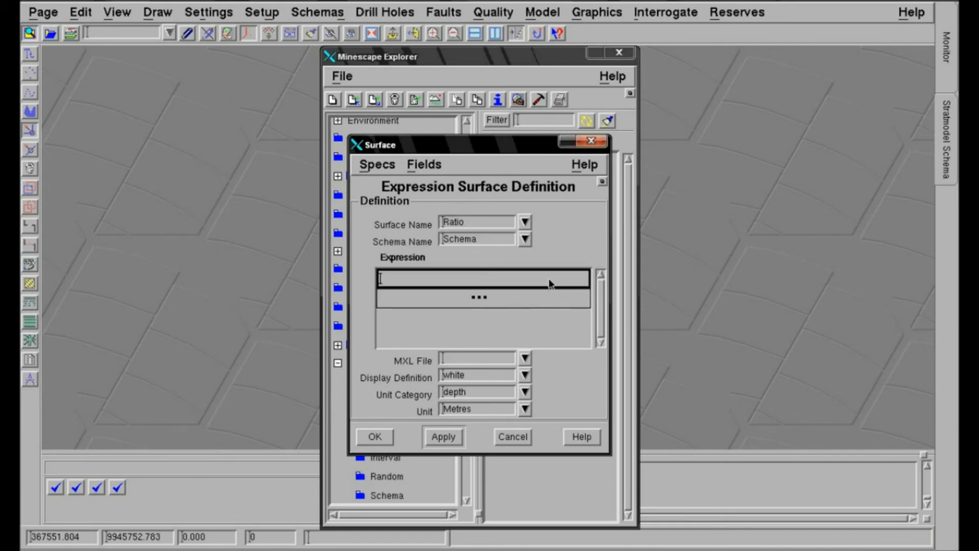
{"action": "type", "text": "waste/coal"}
{"action": "left_click", "coordinate": [385, 439]}
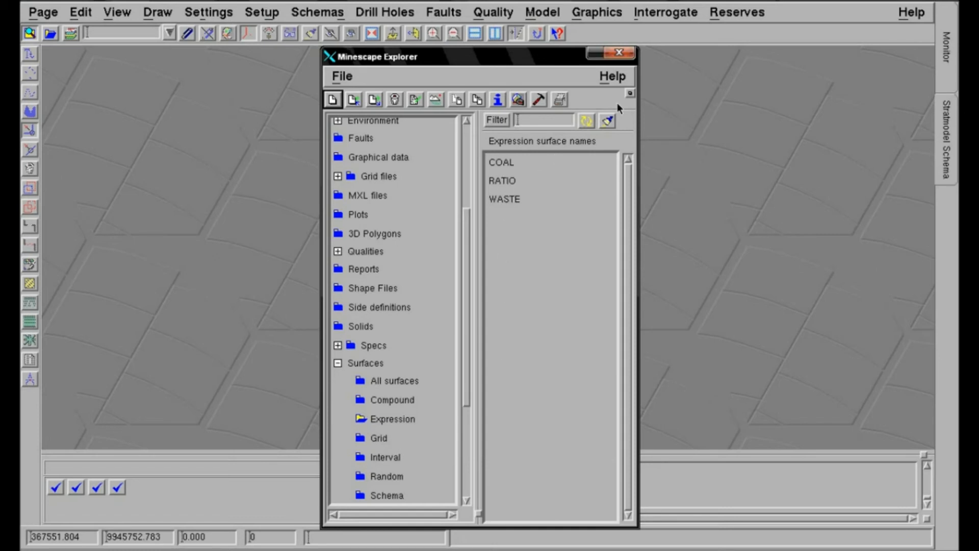
{"action": "left_click", "coordinate": [630, 94]}
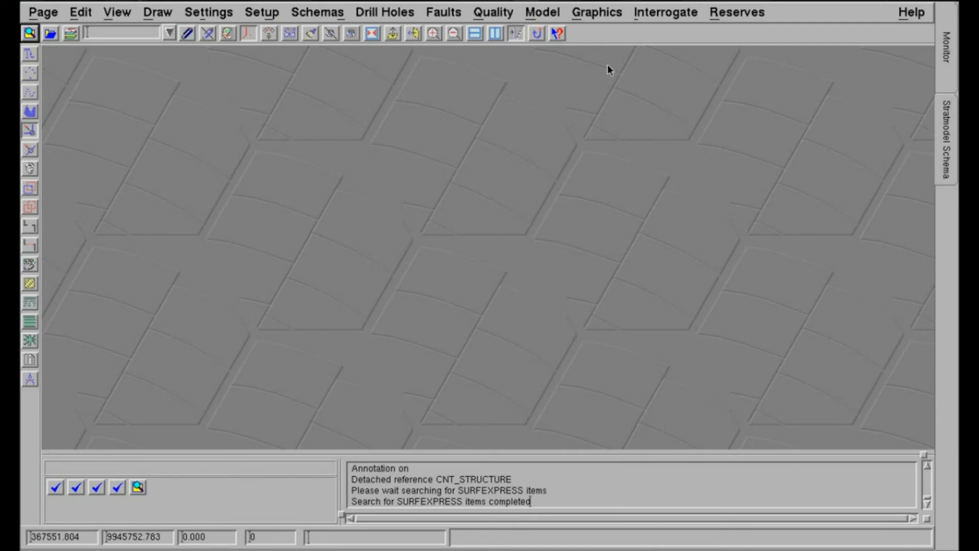
Step: Start a contour of a surface expression and set its input expression to ratio
{"action": "left_click", "coordinate": [612, 14]}
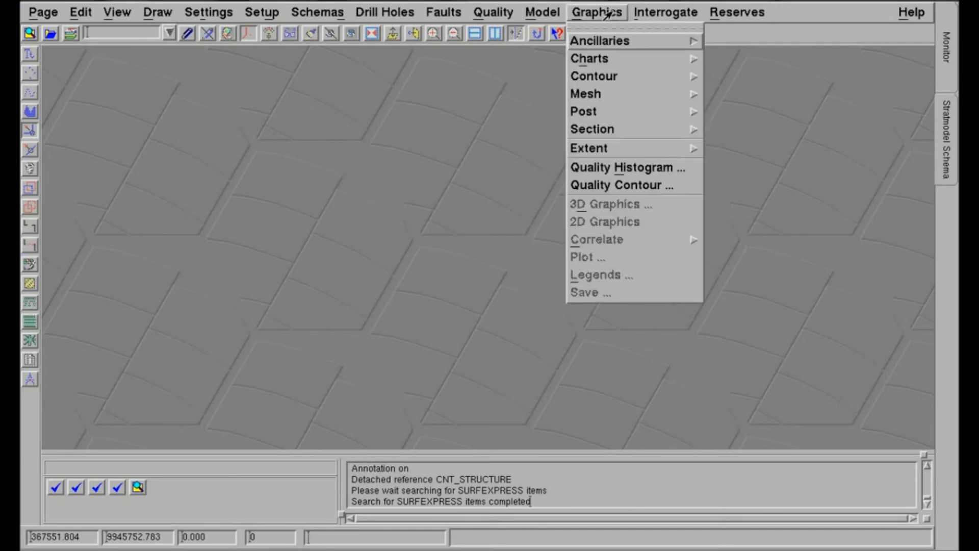
{"action": "mouse_move", "coordinate": [609, 78]}
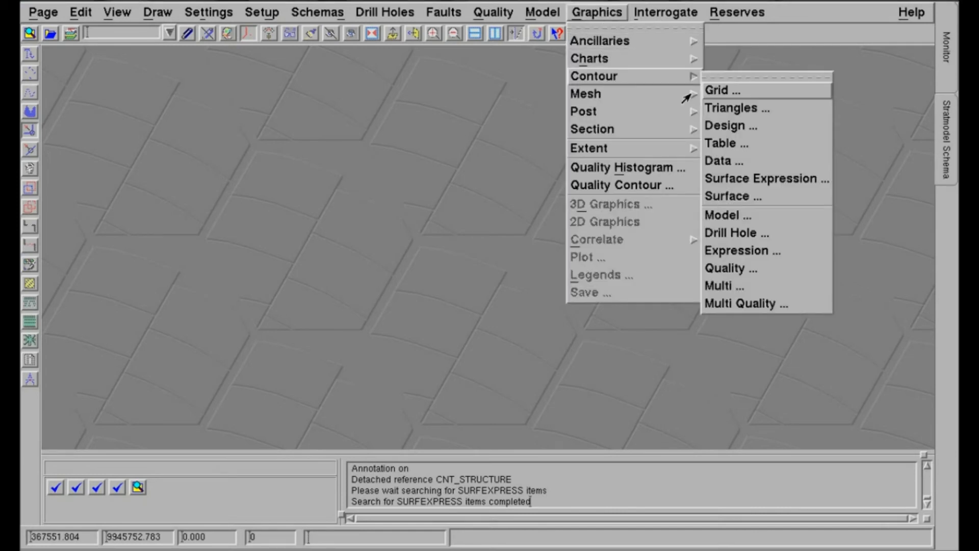
{"action": "left_click", "coordinate": [752, 179]}
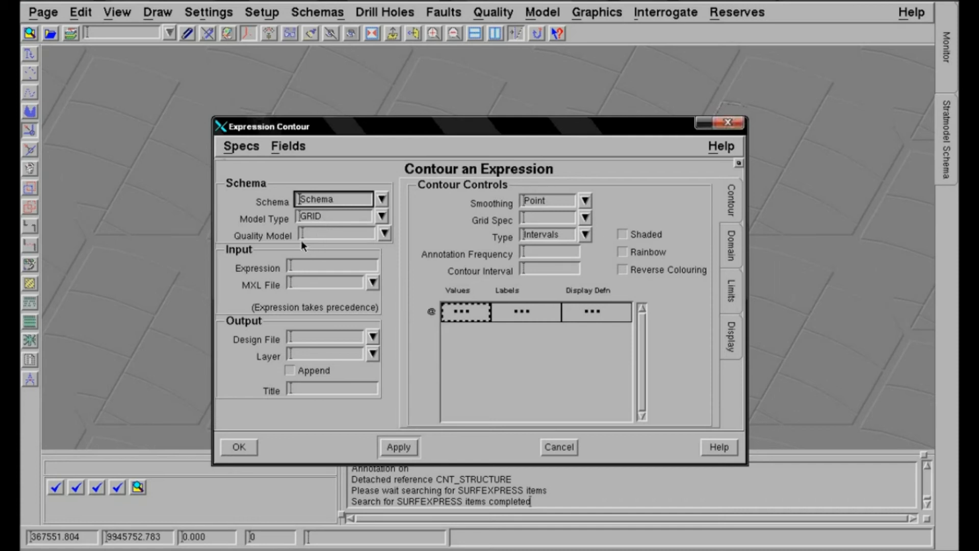
{"action": "left_click", "coordinate": [309, 266]}
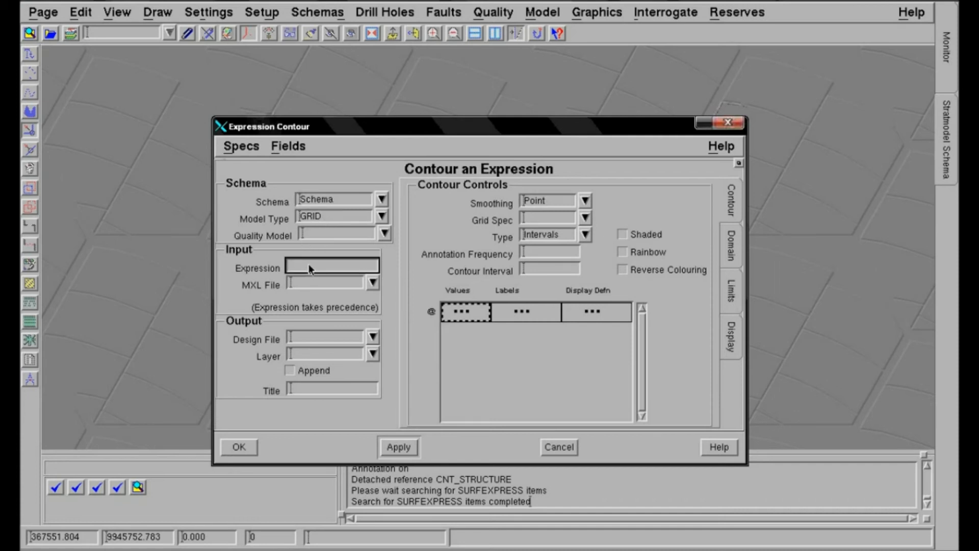
{"action": "type", "text": "ratio"}
Step: Set the contour's grid spec to gridspec, its annotation frequency to 1 and its contour interval to 1
{"action": "left_click", "coordinate": [585, 218]}
{"action": "left_click", "coordinate": [544, 235]}
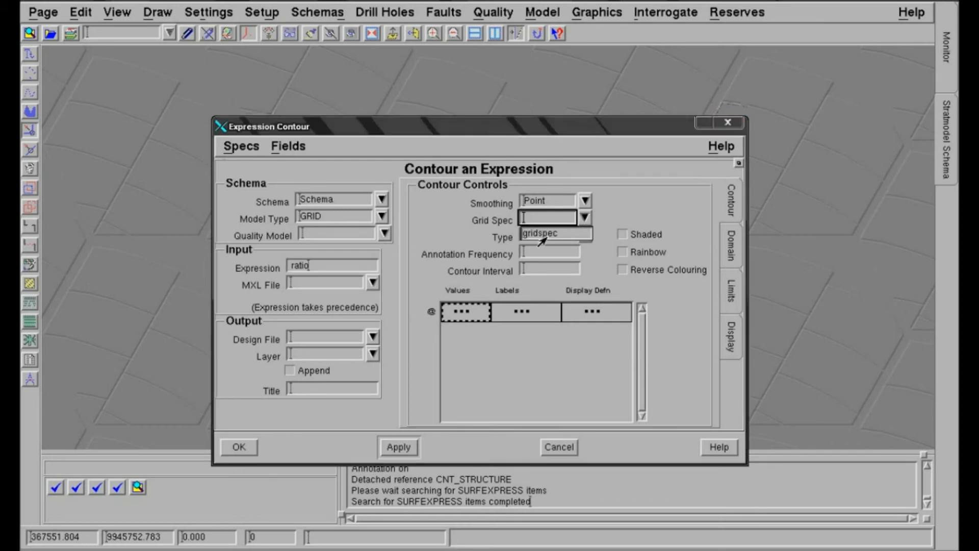
{"action": "left_click", "coordinate": [548, 250]}
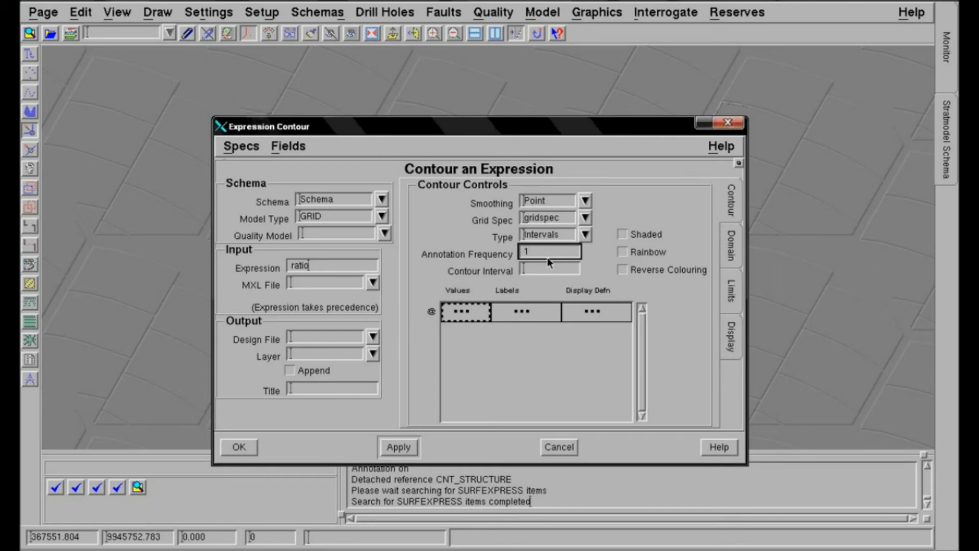
{"action": "left_click", "coordinate": [544, 267]}
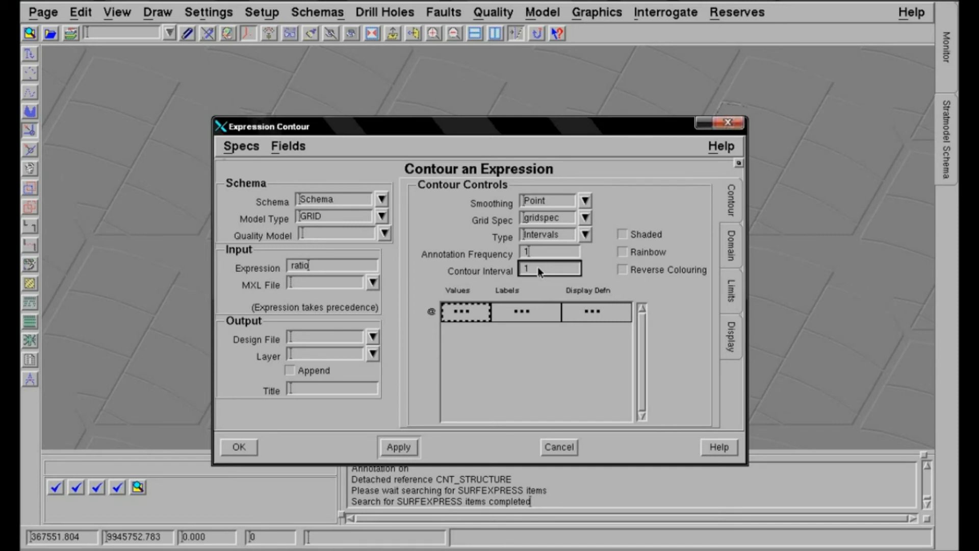
Step: Create a new design file named cnt_ratio for the expression contour output
{"action": "left_click", "coordinate": [313, 338]}
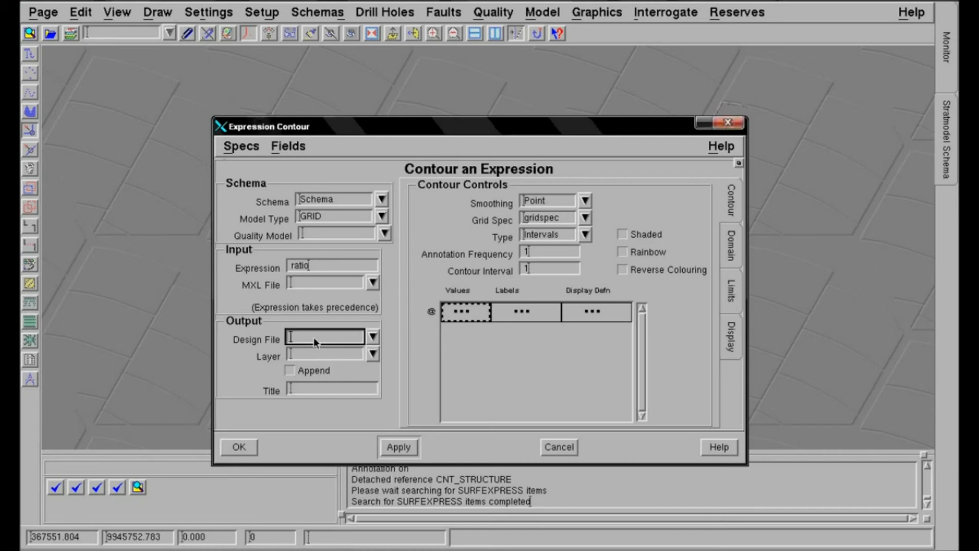
{"action": "right_click", "coordinate": [314, 338]}
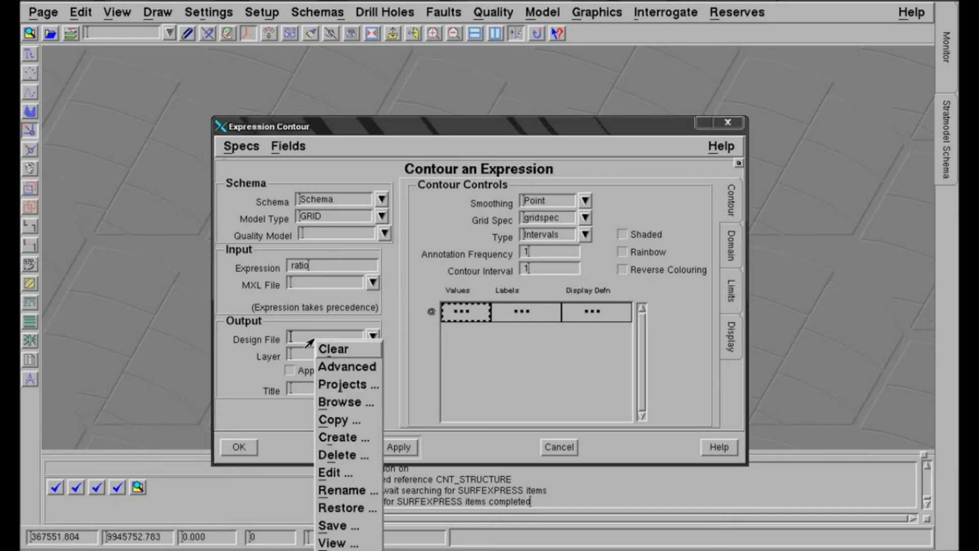
{"action": "left_click", "coordinate": [332, 438]}
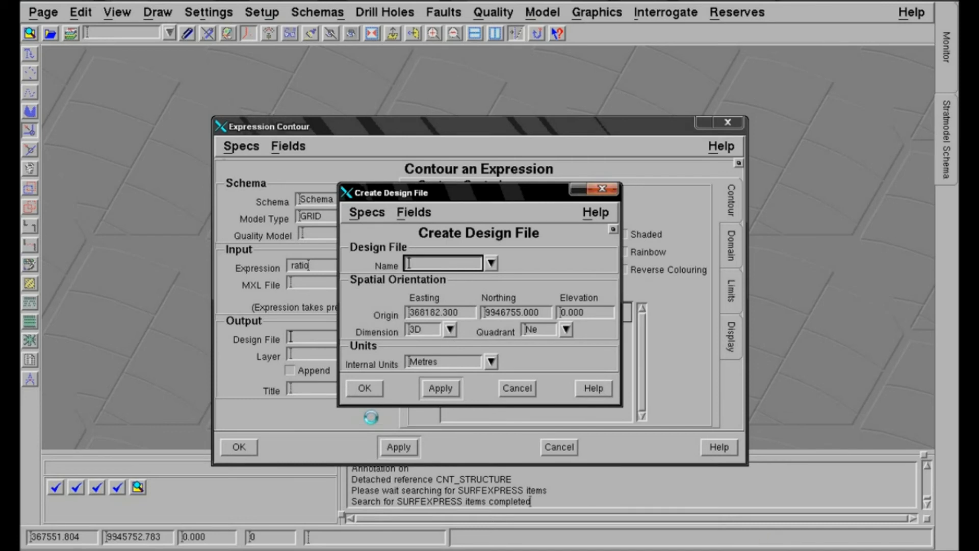
{"action": "type", "text": "cnt_ratio"}
{"action": "left_click", "coordinate": [366, 388]}
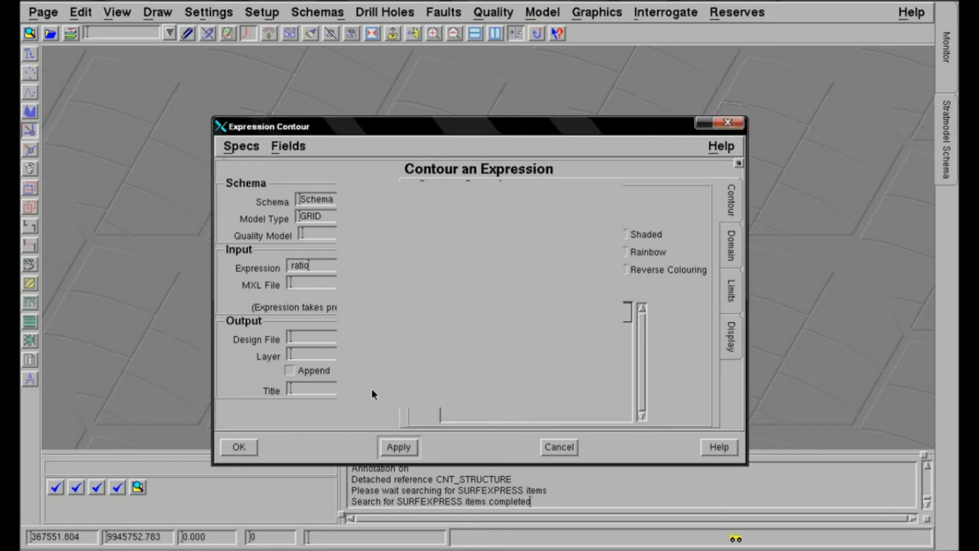
Step: Set the contour's output design file to cnt_ratio and its layer to sr
{"action": "left_click", "coordinate": [373, 338]}
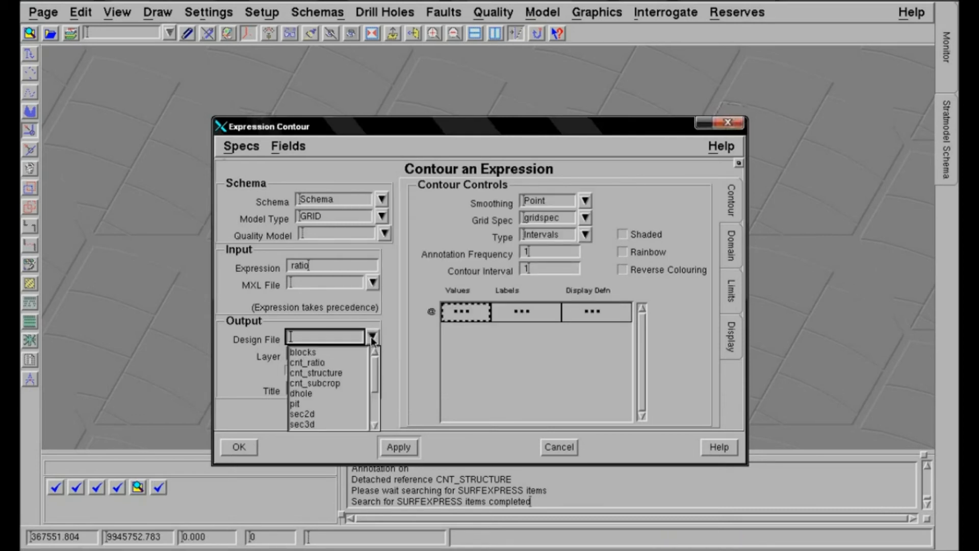
{"action": "left_click", "coordinate": [311, 363]}
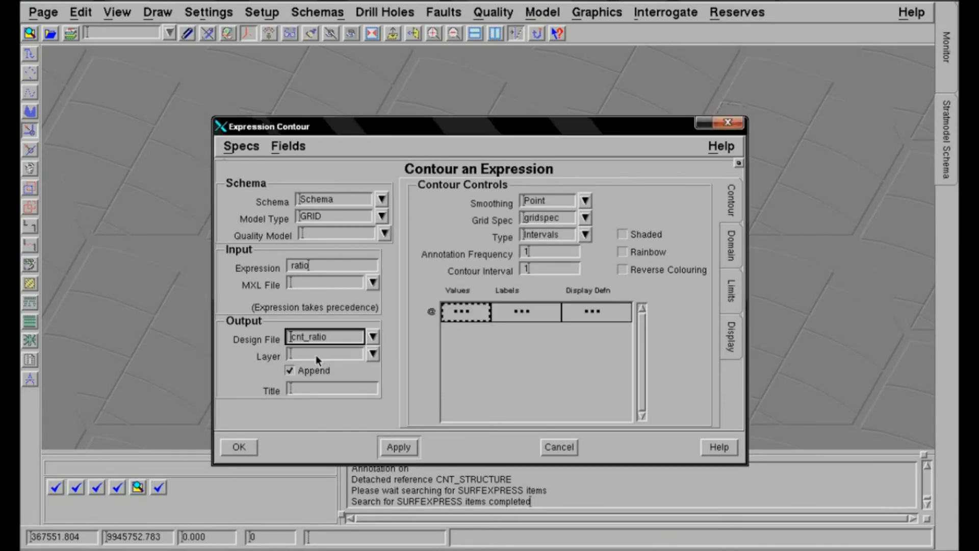
{"action": "type", "text": "sr"}
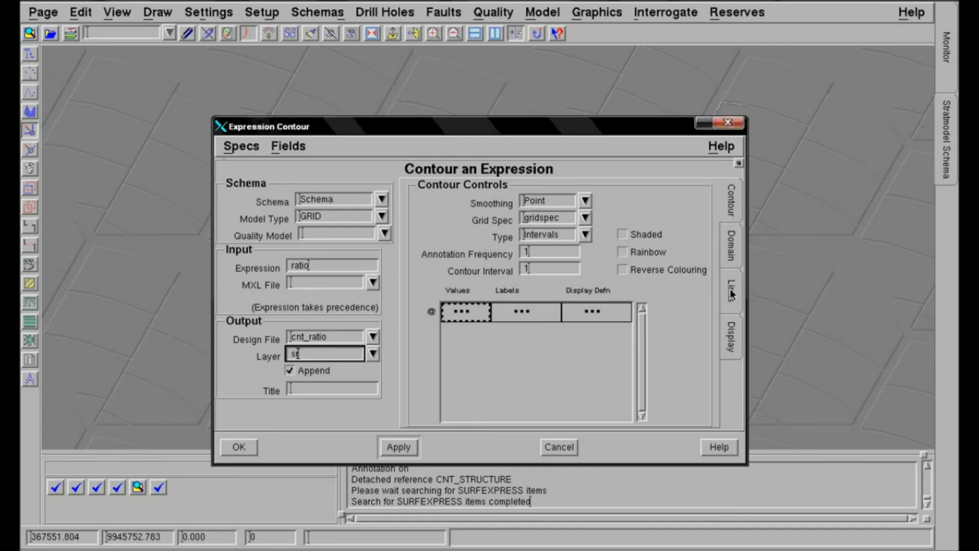
Step: Limit the expression contour to the sheet spec named sheet and generate the contours
{"action": "left_click", "coordinate": [732, 305]}
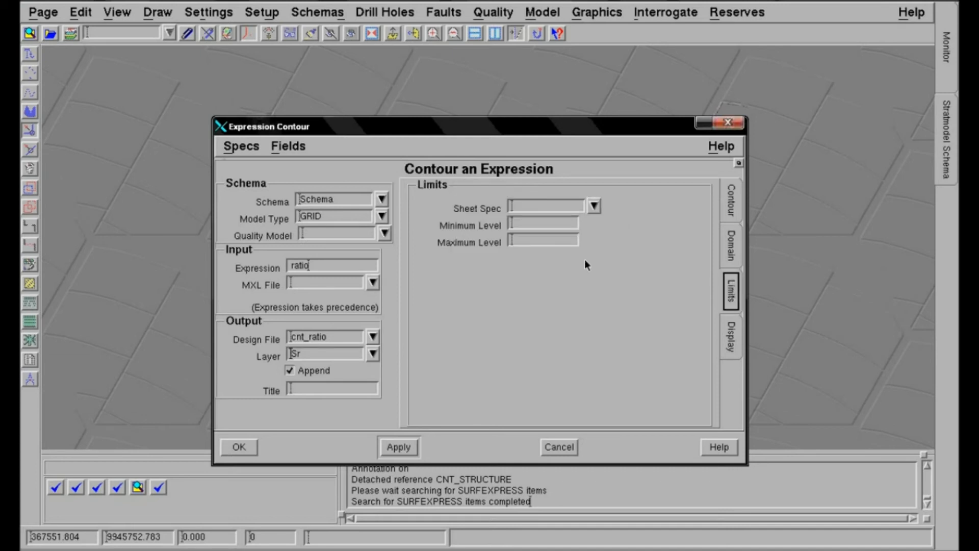
{"action": "left_click", "coordinate": [594, 205]}
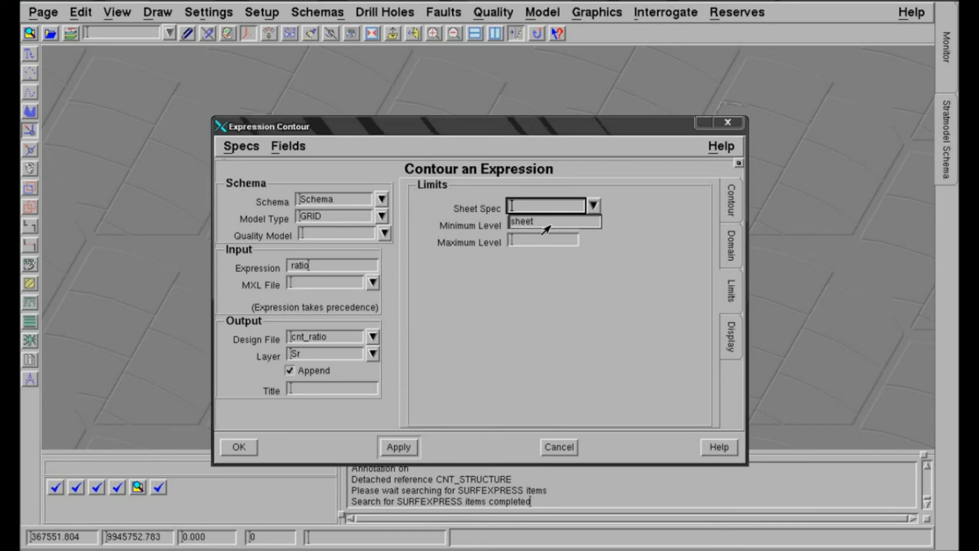
{"action": "left_click", "coordinate": [550, 224]}
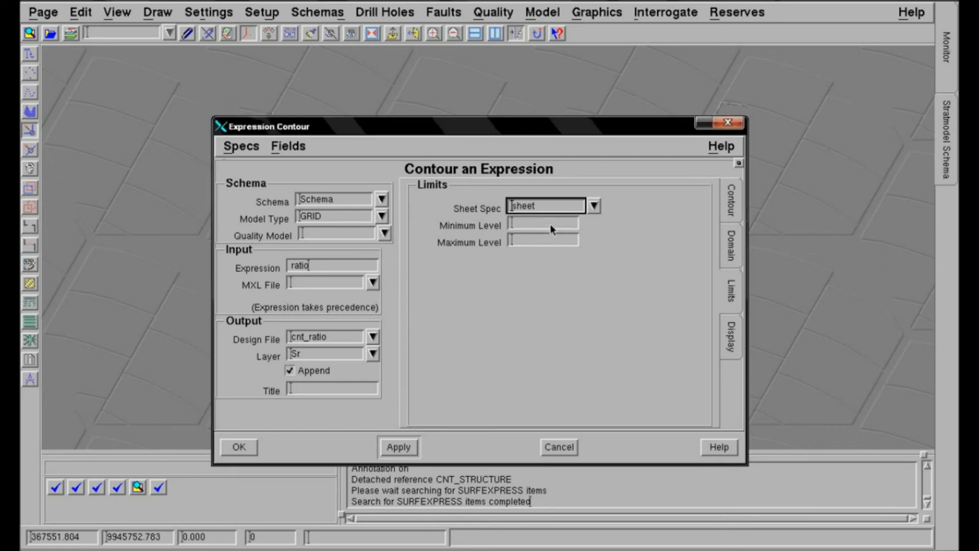
{"action": "left_click", "coordinate": [247, 446]}
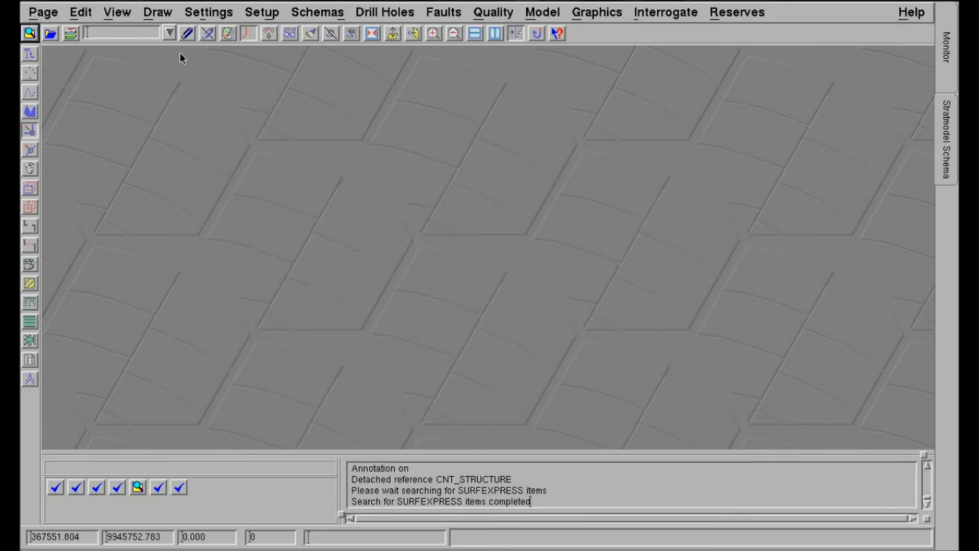
Step: Attach the cnt_ratio design file as a reference with its SR layer displayed and fit the contours in the view
{"action": "left_click", "coordinate": [187, 33]}
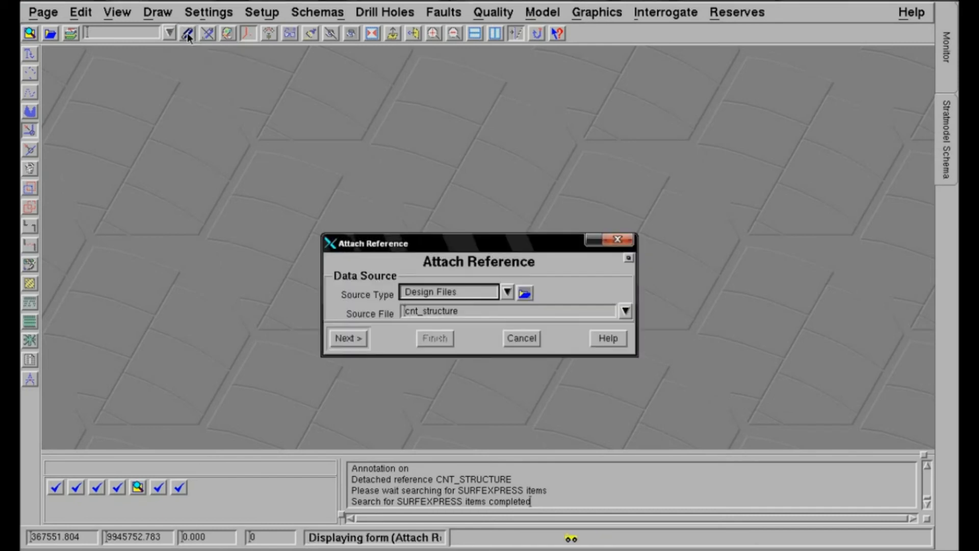
{"action": "left_click", "coordinate": [625, 312]}
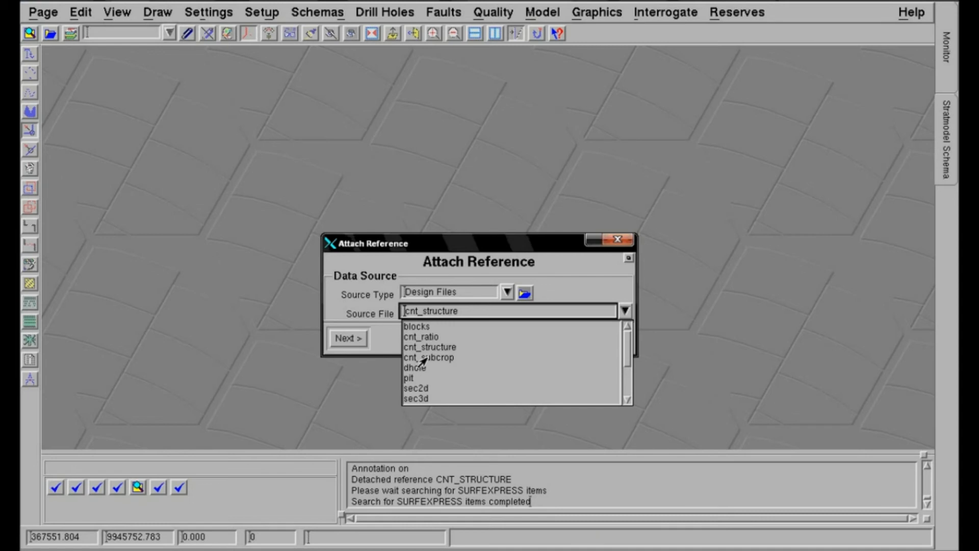
{"action": "left_click", "coordinate": [414, 338]}
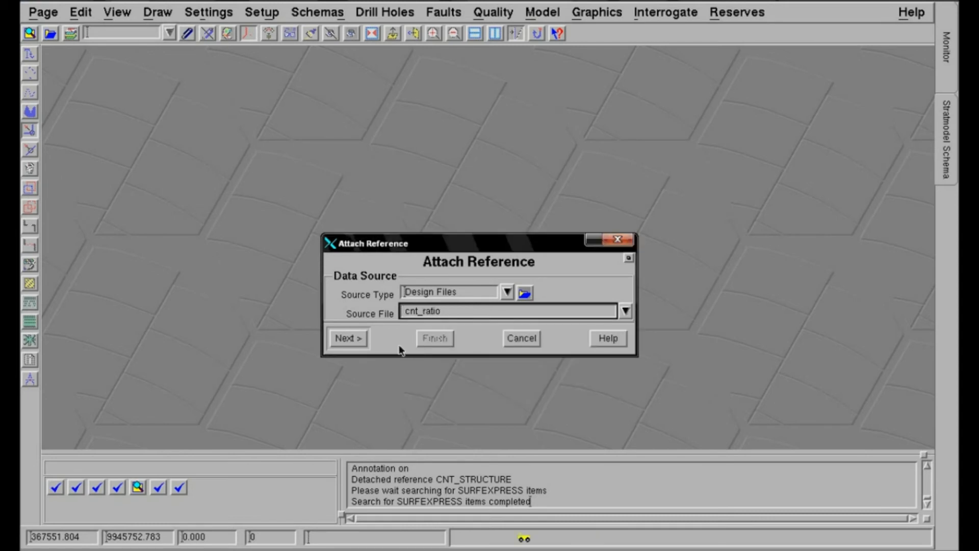
{"action": "left_click", "coordinate": [358, 339]}
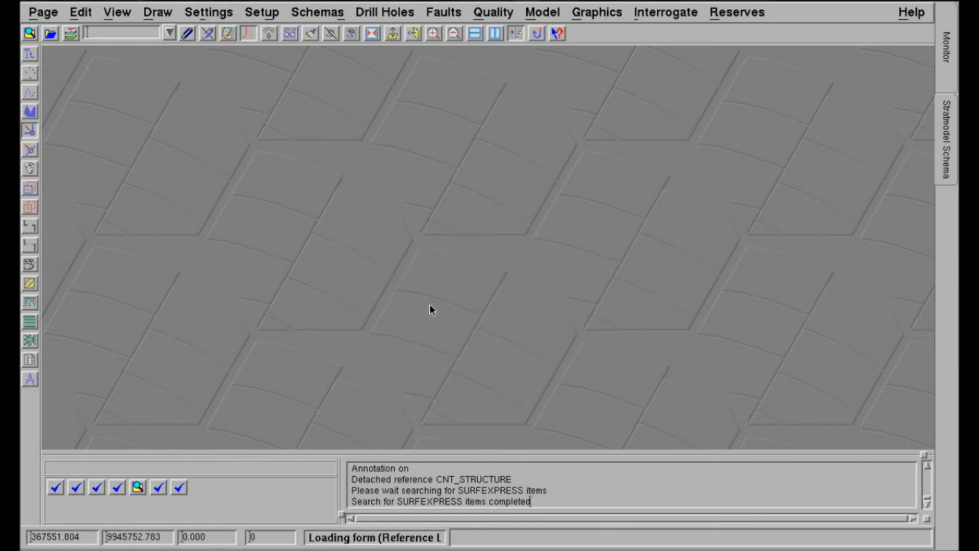
{"action": "left_click", "coordinate": [358, 218]}
{"action": "left_click_drag", "start_coordinate": [358, 218], "coordinate": [490, 451]}
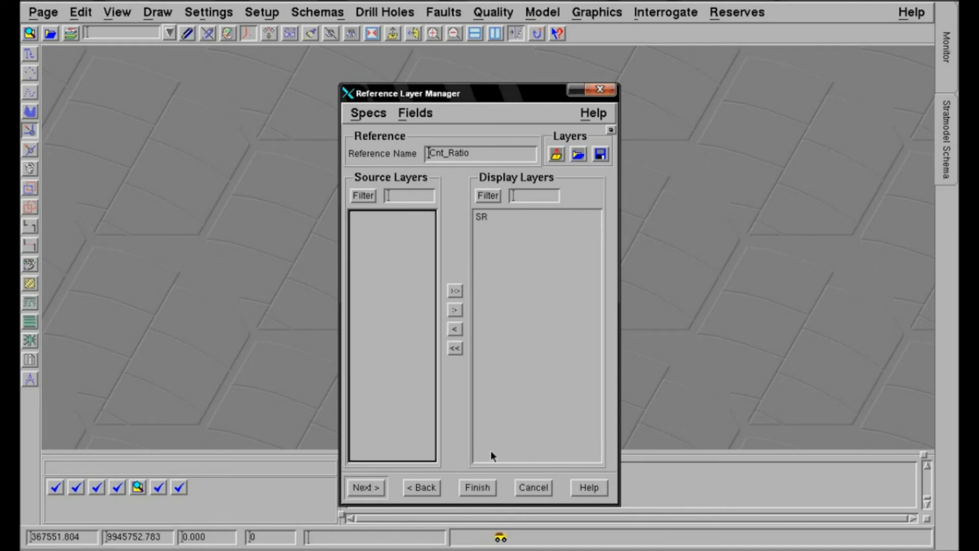
{"action": "left_click", "coordinate": [484, 486]}
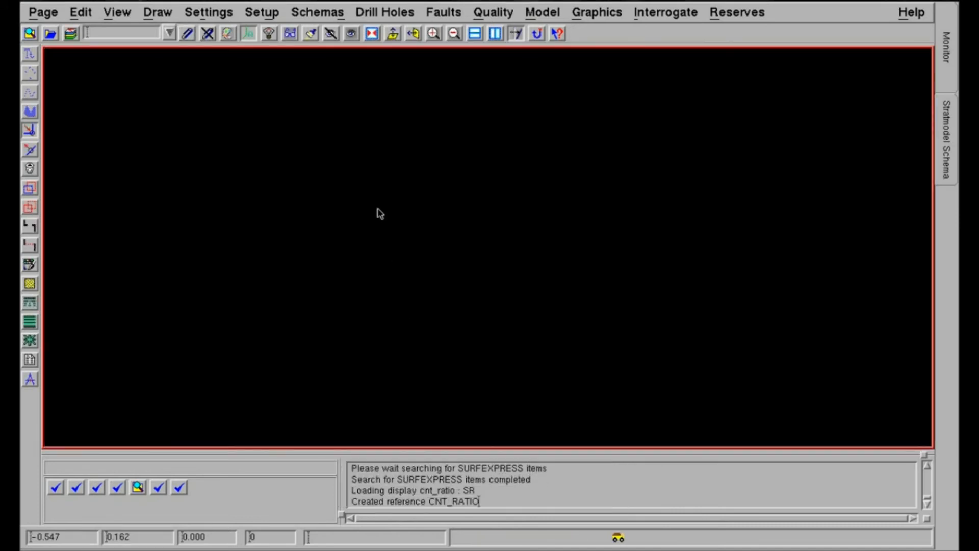
{"action": "left_click", "coordinate": [371, 34]}
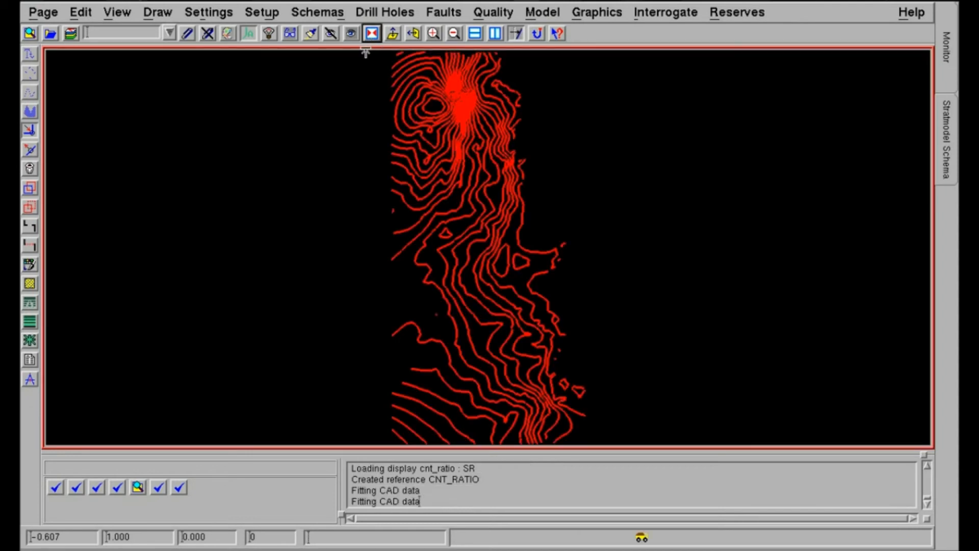
Step: Switch the annotation off and on again and examine the labelled ratio values along the contours
{"action": "left_click", "coordinate": [249, 34]}
{"action": "left_click", "coordinate": [249, 34]}
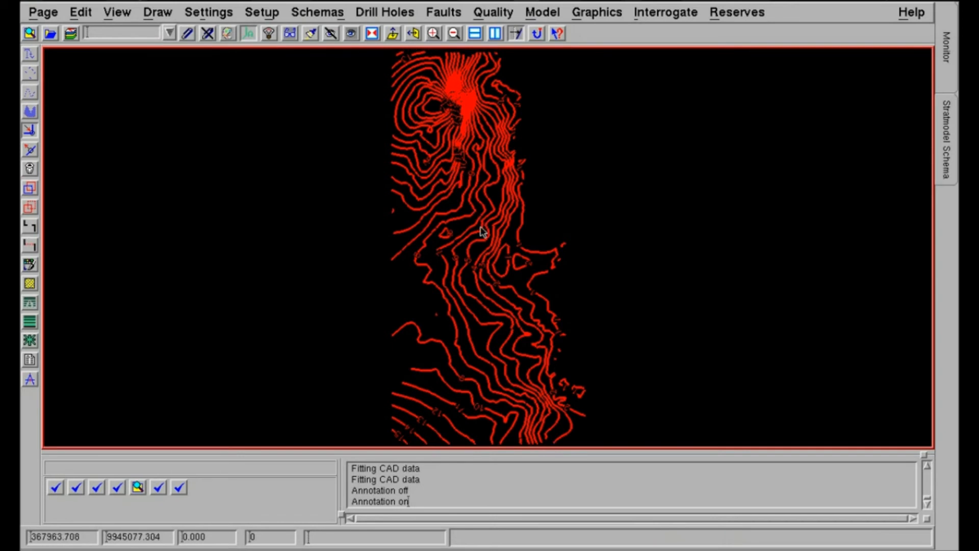
{"action": "scroll", "coordinate": [483, 232], "scroll_direction": "up", "scroll_amount": 1}
{"action": "scroll", "coordinate": [483, 232], "scroll_direction": "up", "scroll_amount": 2}
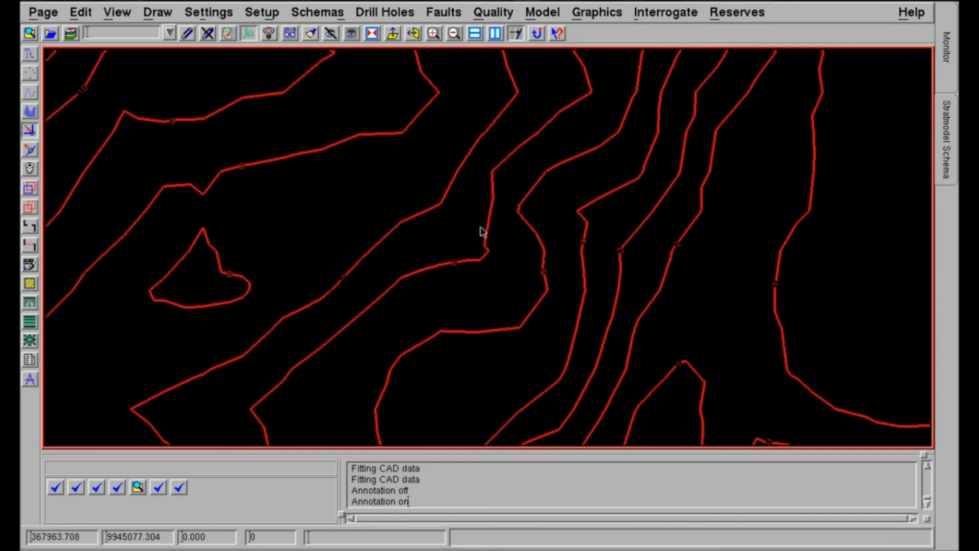
{"action": "scroll", "coordinate": [483, 232], "scroll_direction": "up", "scroll_amount": 1}
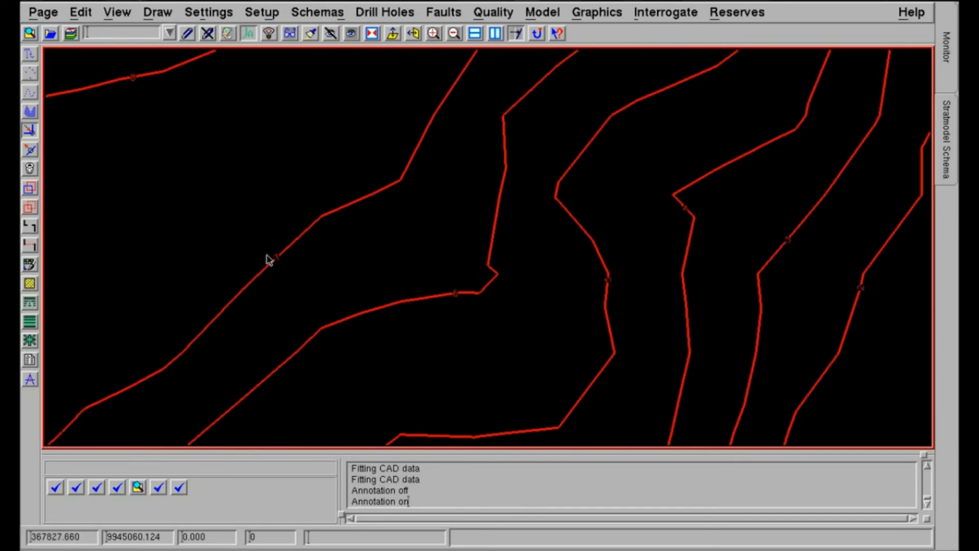
{"action": "scroll", "coordinate": [471, 284], "scroll_direction": "down", "scroll_amount": 1}
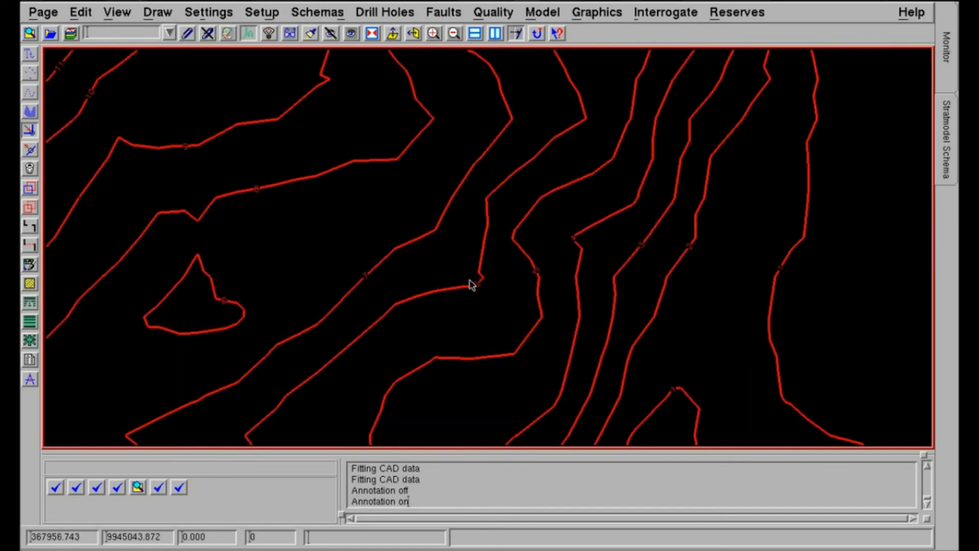
{"action": "scroll", "coordinate": [471, 285], "scroll_direction": "down", "scroll_amount": 1}
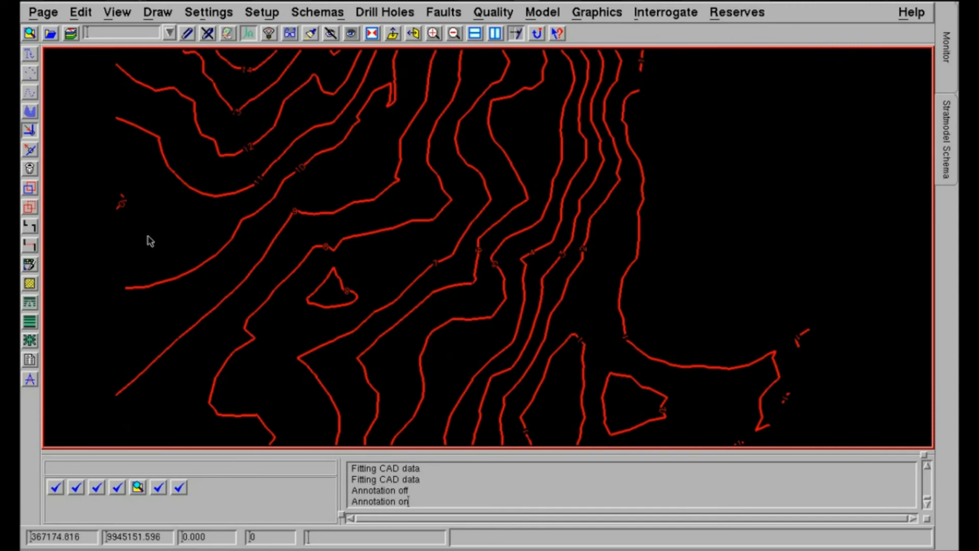
{"action": "middle_click_drag", "start_coordinate": [240, 175], "coordinate": [433, 268]}
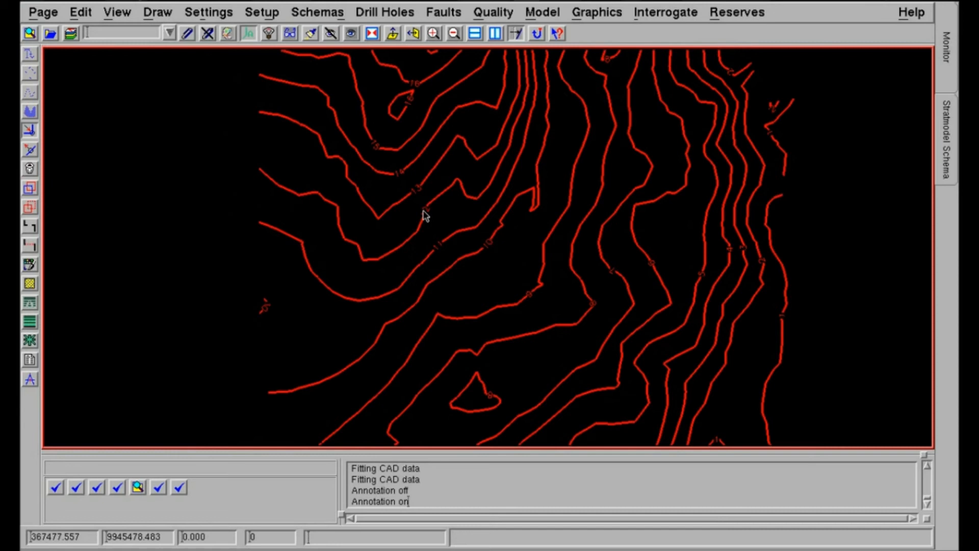
{"action": "middle_click_drag", "start_coordinate": [407, 202], "coordinate": [299, 195]}
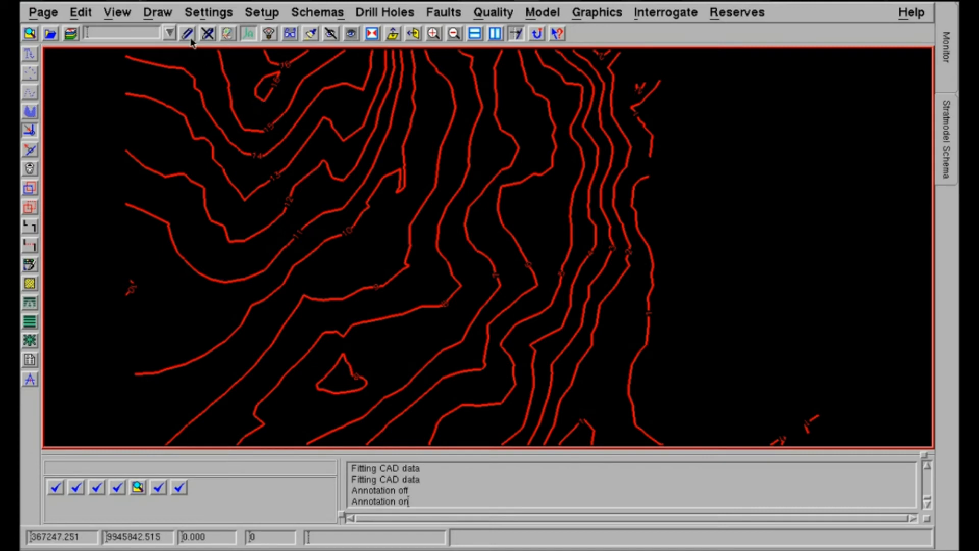
Step: Detach the CNT_RATIO reference from the display
{"action": "left_click", "coordinate": [203, 38]}
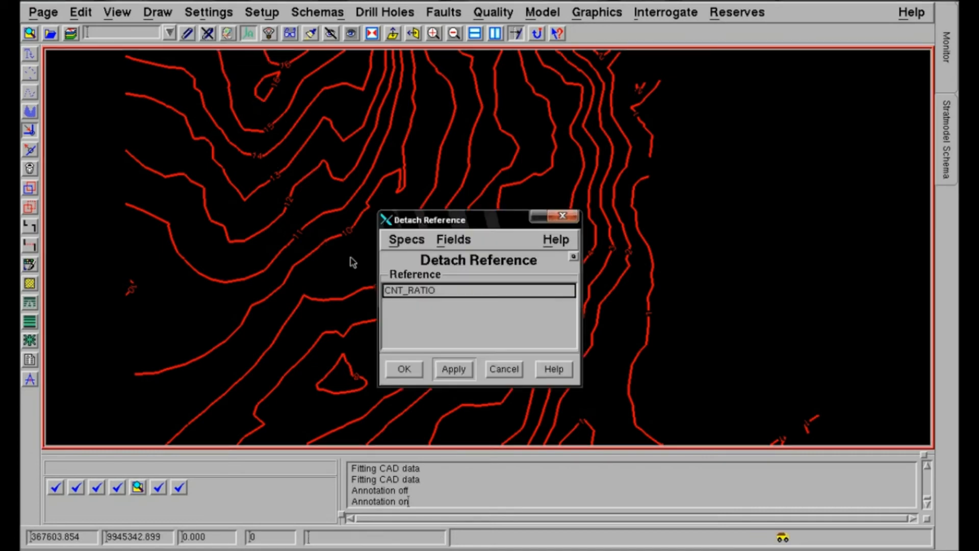
{"action": "left_click", "coordinate": [396, 292]}
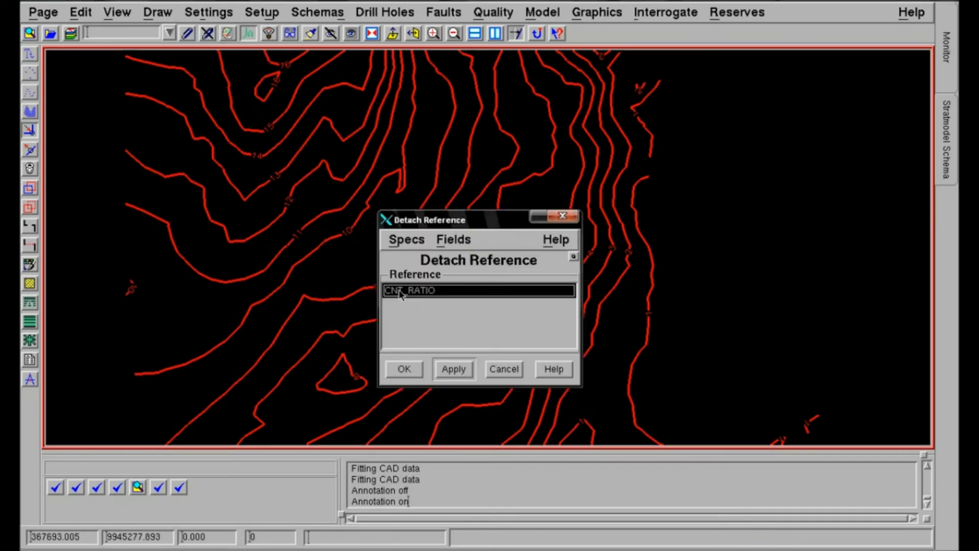
{"action": "left_click", "coordinate": [405, 370]}
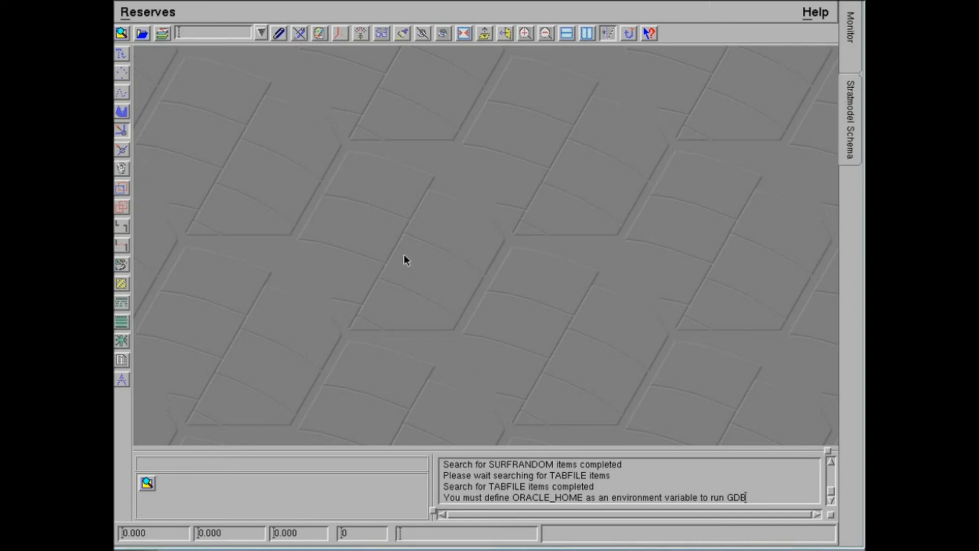
Step: Start a drill hole posting using the schema named Schema and restrict the dhole design file's search layers to Borhole
{"action": "left_click", "coordinate": [406, 15]}
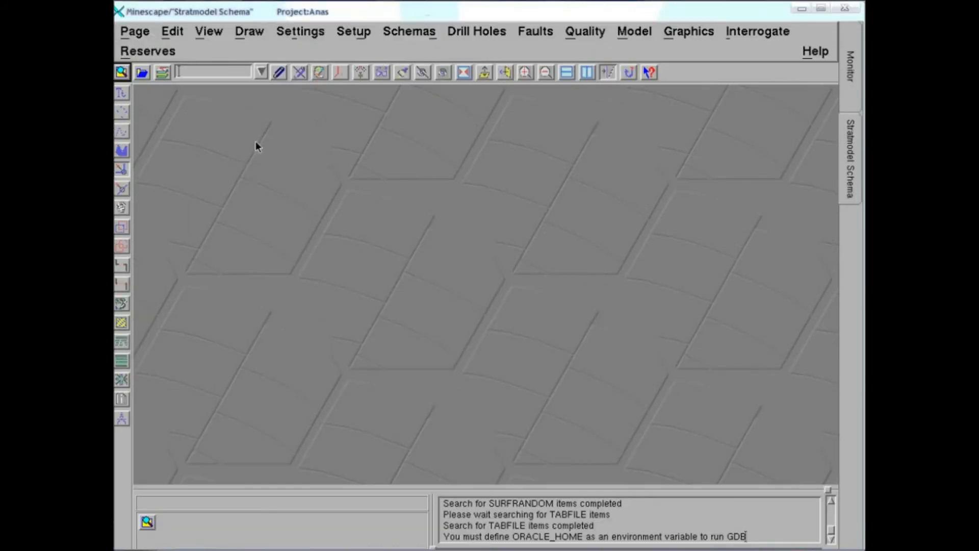
{"action": "left_click", "coordinate": [122, 74]}
{"action": "left_click", "coordinate": [463, 35]}
{"action": "mouse_move", "coordinate": [528, 176]}
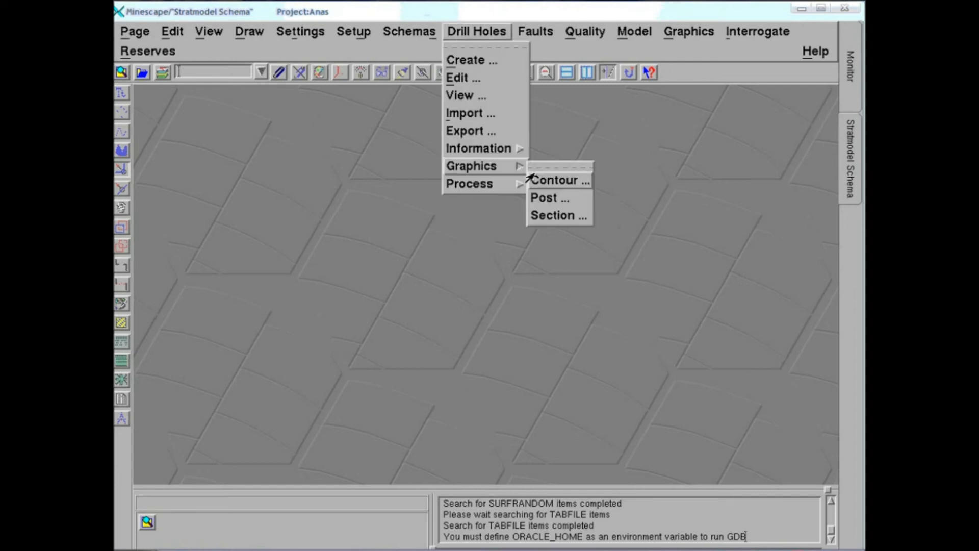
{"action": "left_click", "coordinate": [551, 198]}
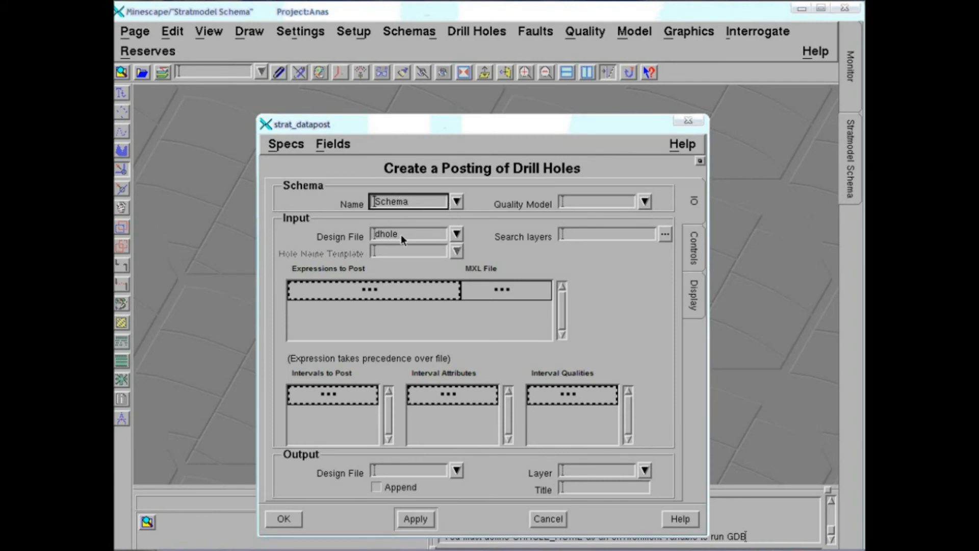
{"action": "left_click", "coordinate": [455, 202]}
{"action": "left_click", "coordinate": [444, 225]}
{"action": "left_click", "coordinate": [664, 234]}
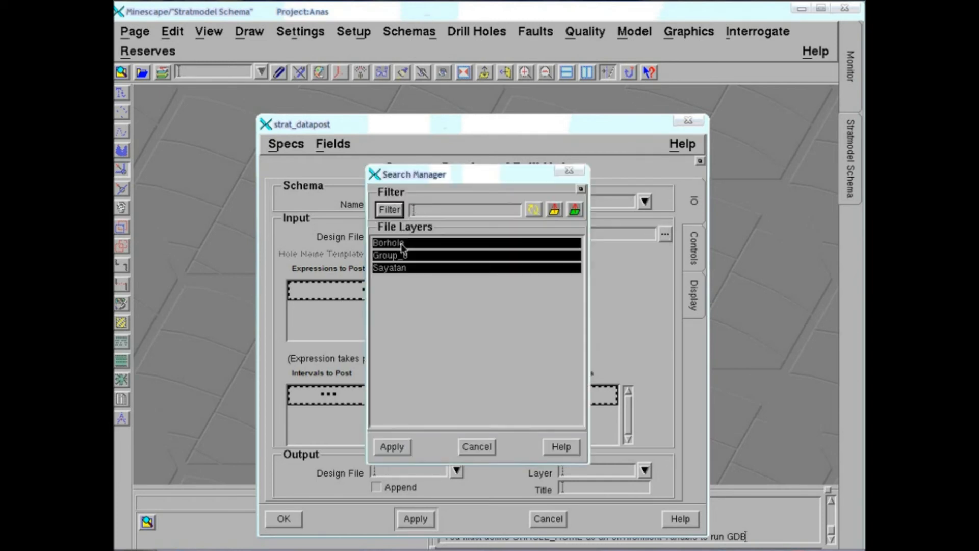
{"action": "left_click", "coordinate": [403, 243]}
{"action": "left_click", "coordinate": [398, 445]}
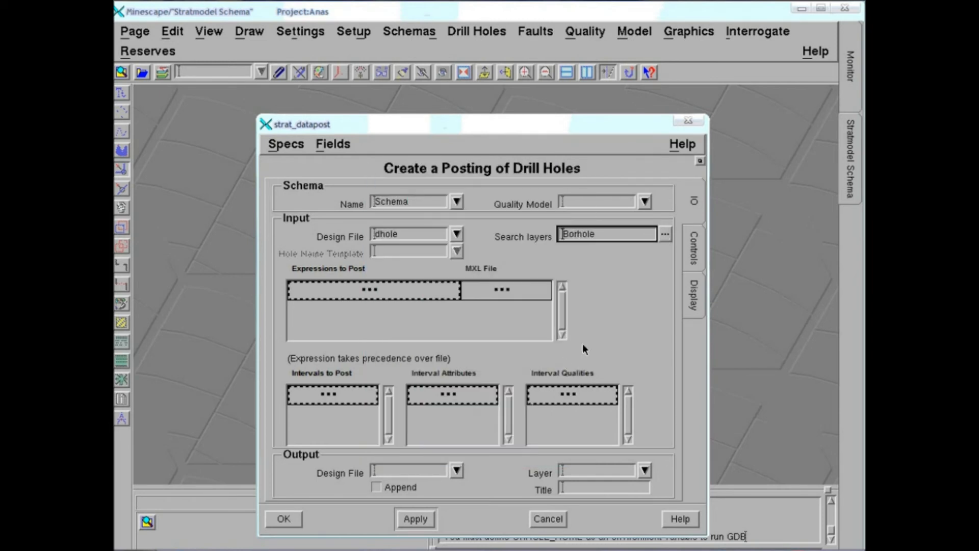
Step: Choose interval B and the THICK attribute for the drill hole posting
{"action": "left_click", "coordinate": [327, 394]}
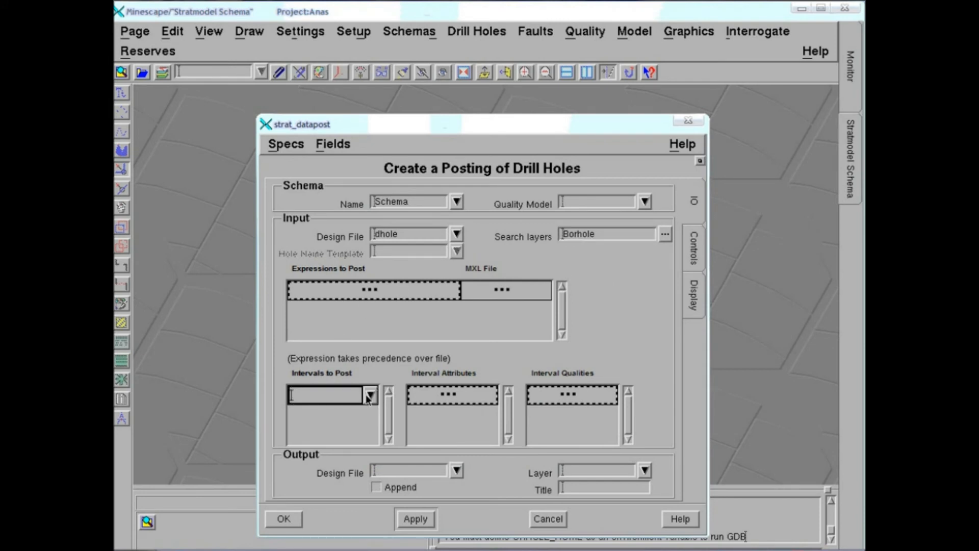
{"action": "left_click", "coordinate": [370, 396]}
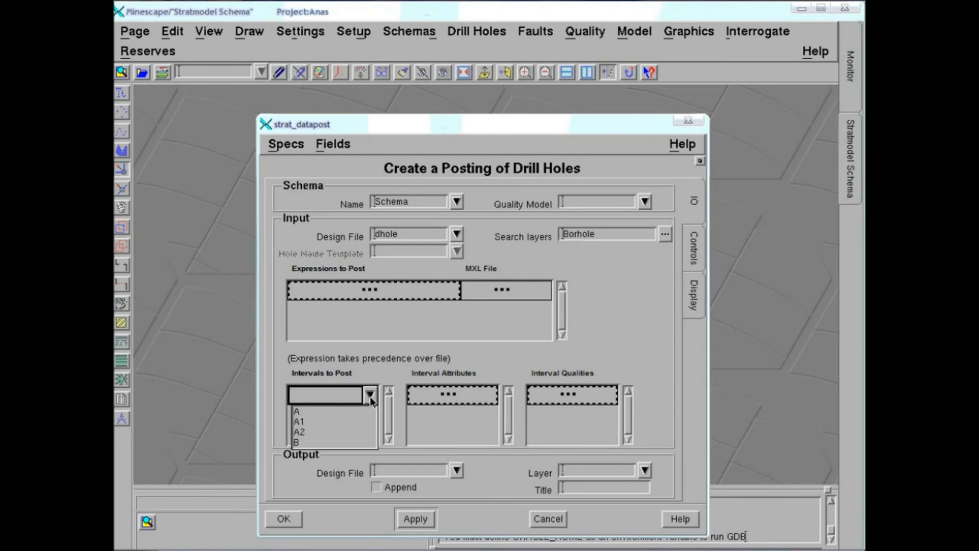
{"action": "left_click", "coordinate": [307, 442]}
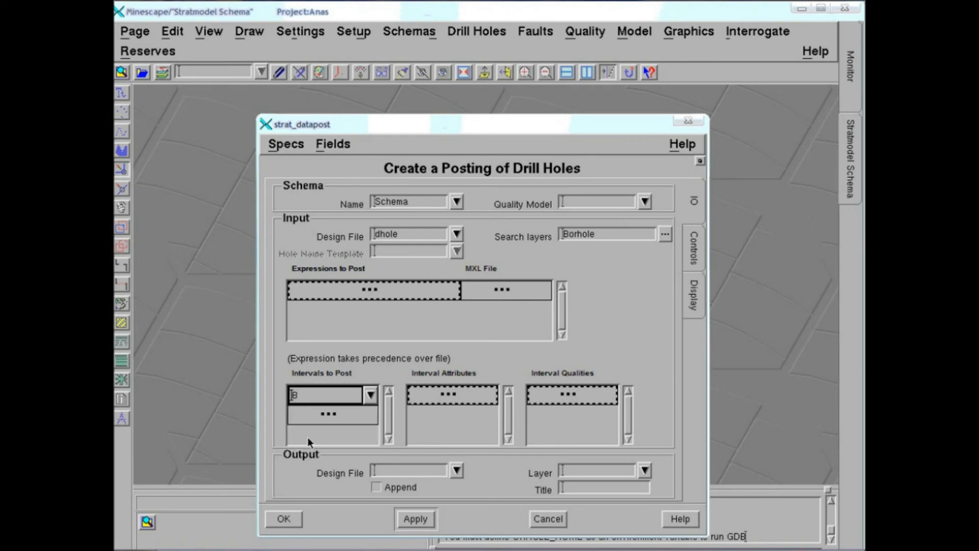
{"action": "left_click", "coordinate": [434, 394]}
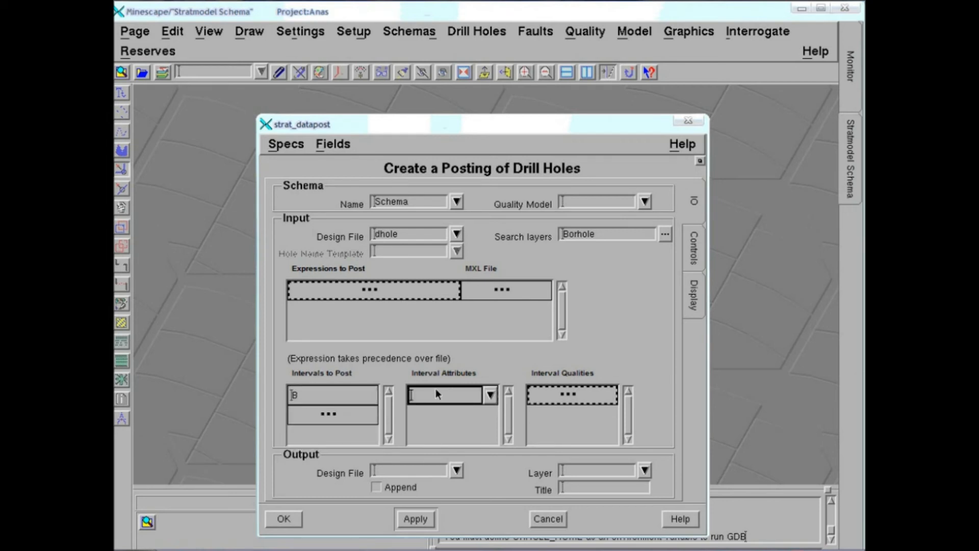
{"action": "left_click", "coordinate": [488, 394]}
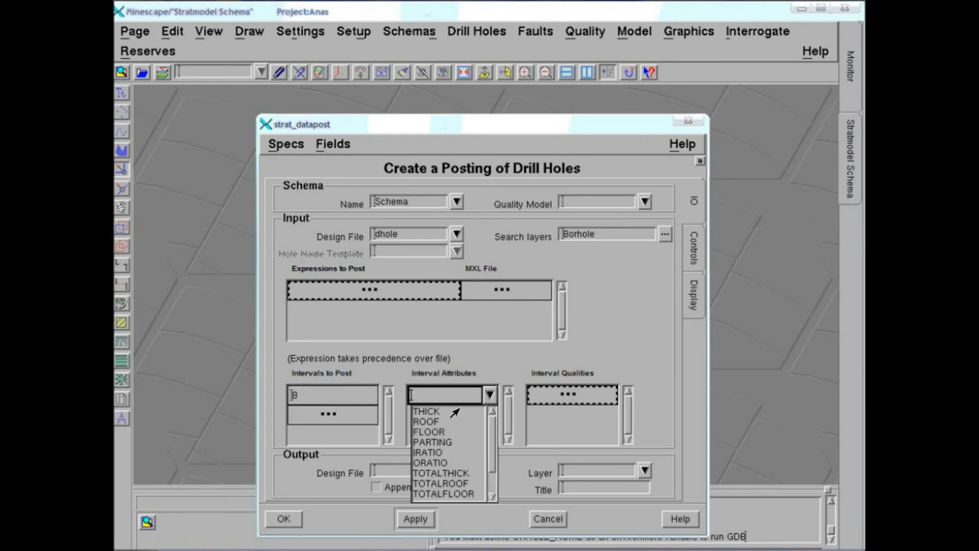
{"action": "left_click", "coordinate": [425, 412]}
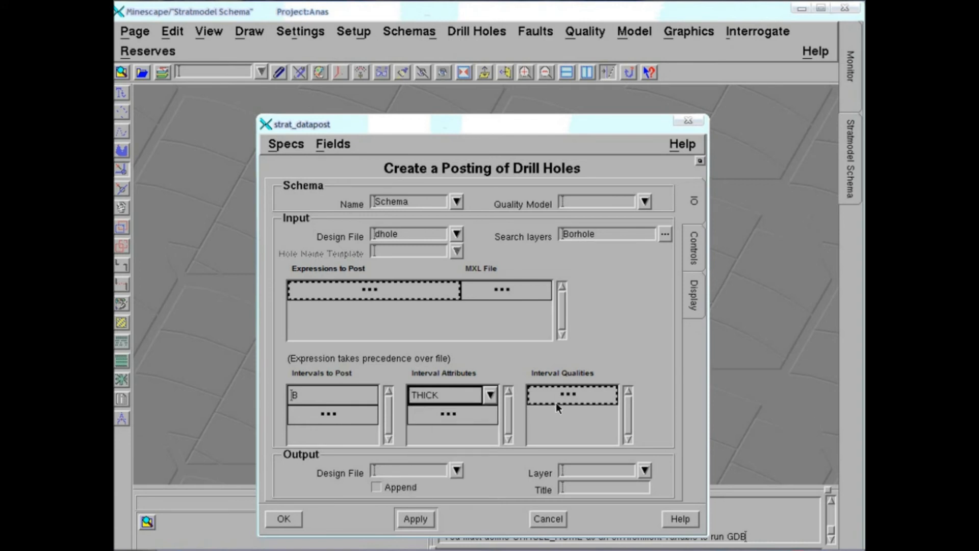
Step: Send the posting's output to the surface design file on a layer named pst_B_thick
{"action": "left_click", "coordinate": [416, 471]}
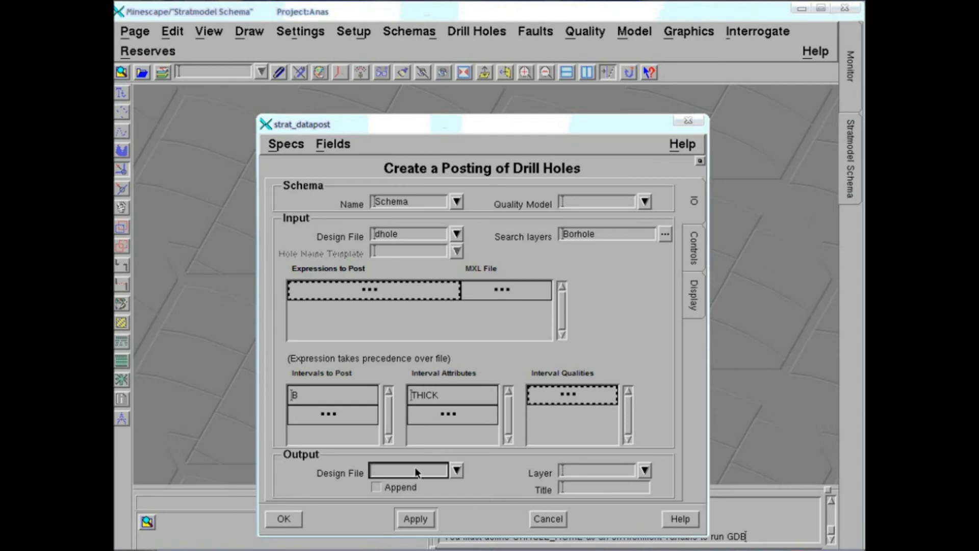
{"action": "left_click", "coordinate": [457, 470]}
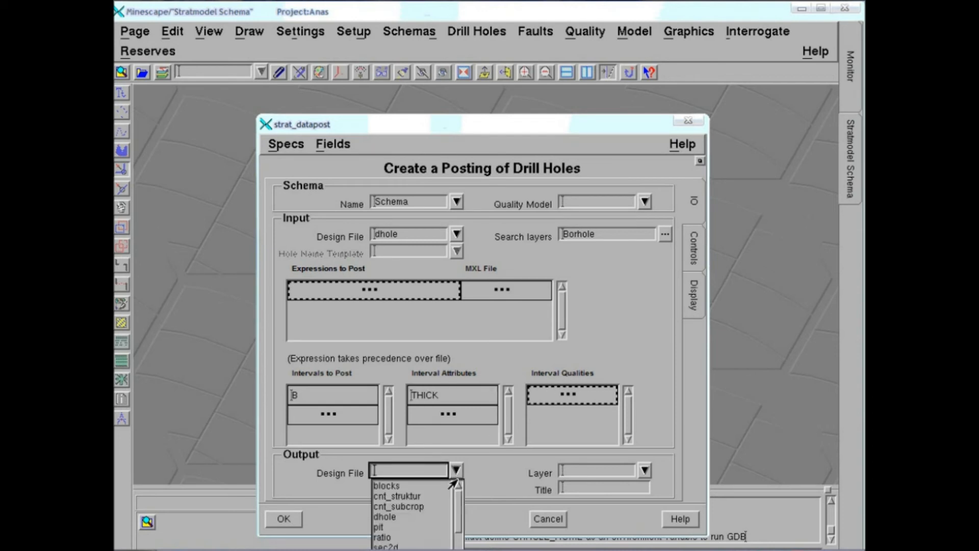
{"action": "left_click_drag", "start_coordinate": [459, 508], "coordinate": [462, 543]}
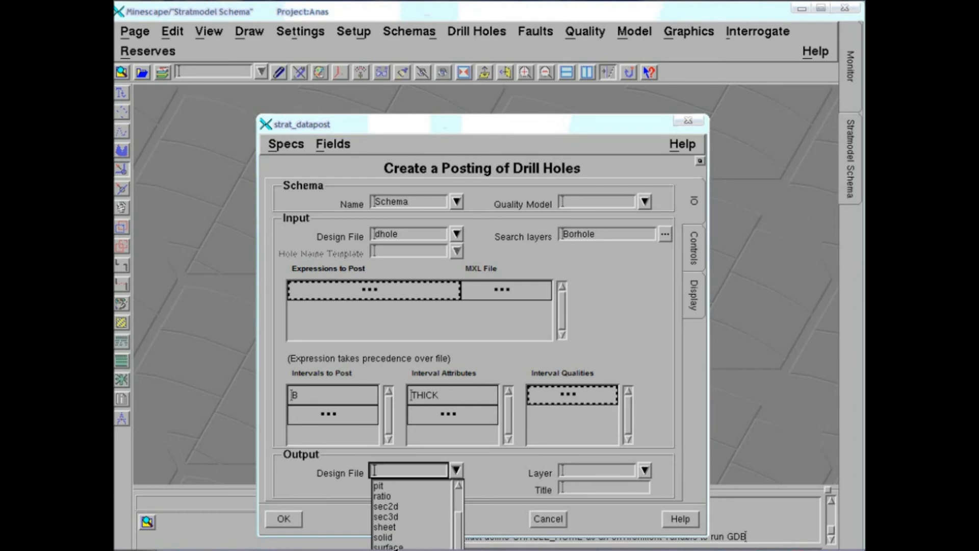
{"action": "left_click", "coordinate": [396, 547]}
{"action": "left_click", "coordinate": [577, 472]}
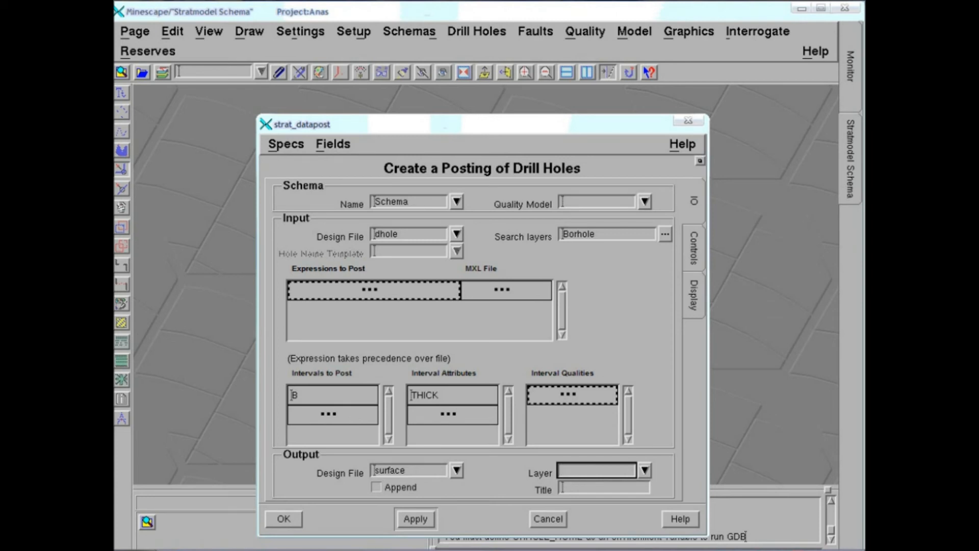
{"action": "type", "text": "pst_B_thick"}
Step: Set the posting's selection expression to thick("B")>0 and its location expression to collar, and generate the posting with the default display definitions
{"action": "left_click", "coordinate": [696, 253]}
{"action": "left_click", "coordinate": [452, 204]}
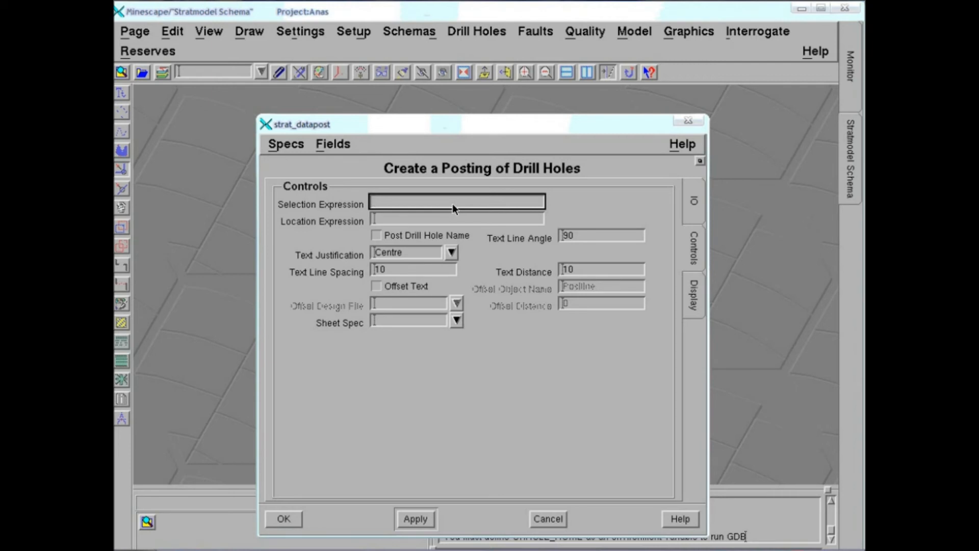
{"action": "type", "text": "thick (\"B\")>0"}
{"action": "left_click", "coordinate": [395, 222]}
{"action": "type", "text": "collar"}
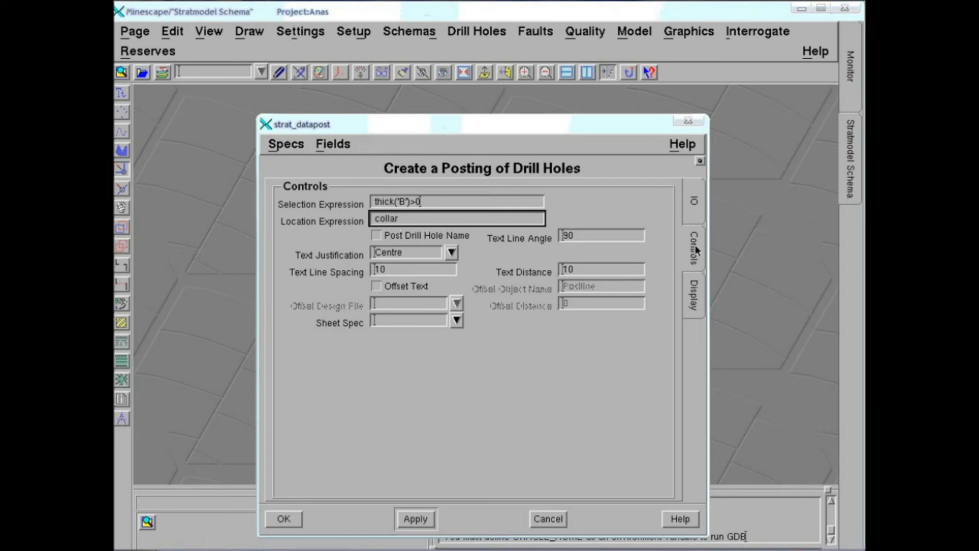
{"action": "left_click", "coordinate": [694, 301]}
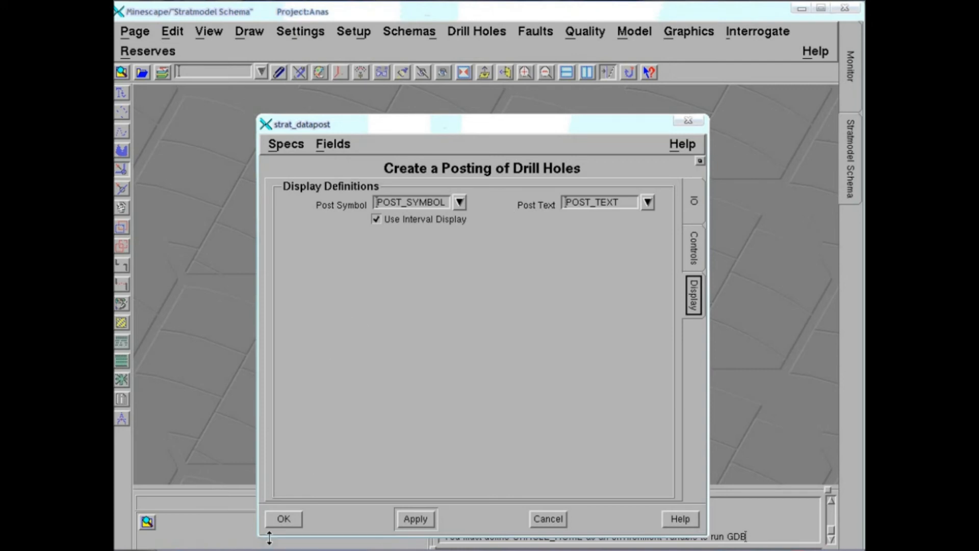
{"action": "left_click", "coordinate": [284, 518]}
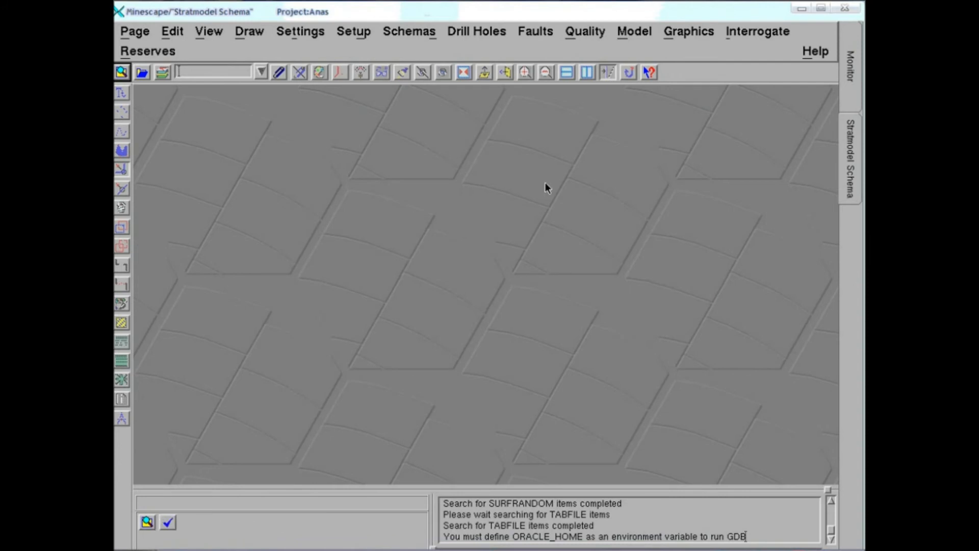
Step: Create a new random surface definition named Point_B from the project explorer
{"action": "left_click", "coordinate": [125, 74]}
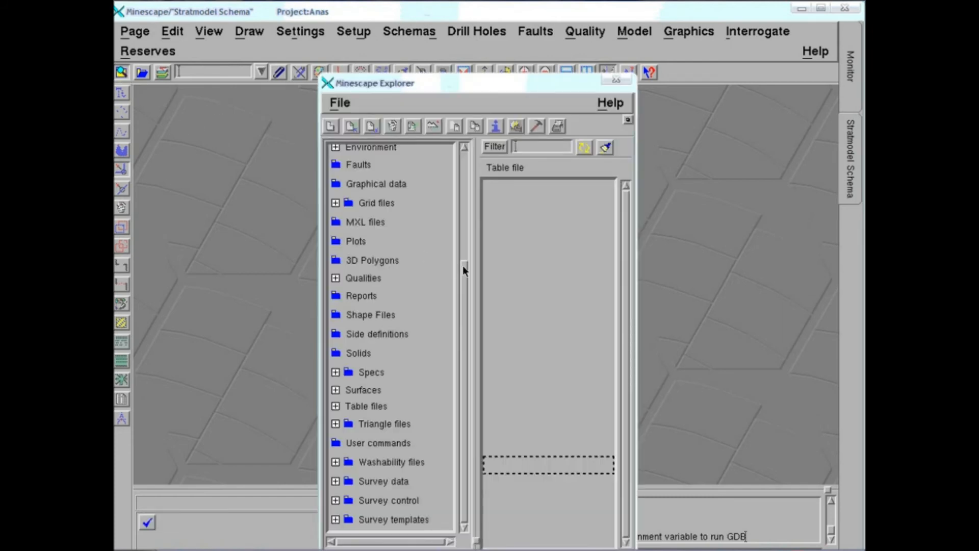
{"action": "left_click", "coordinate": [337, 390]}
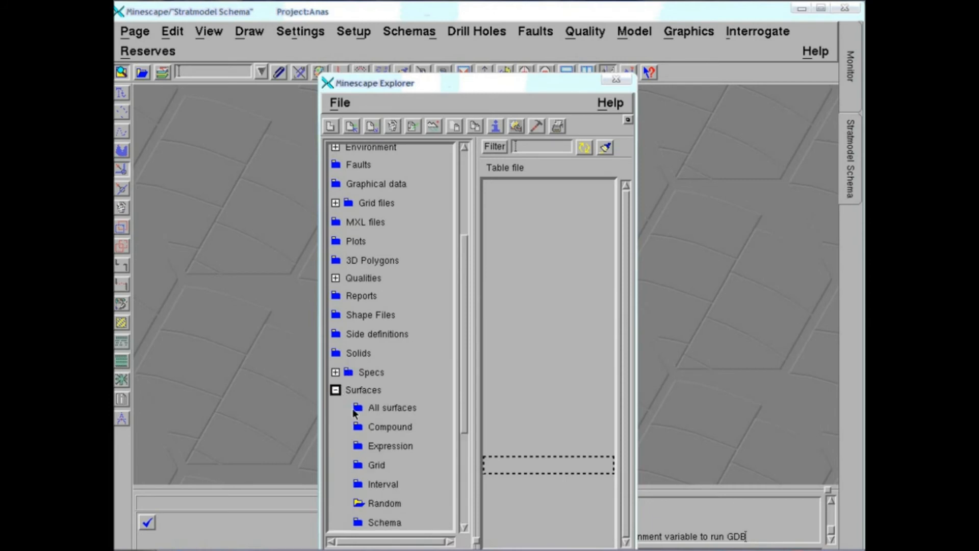
{"action": "left_click", "coordinate": [363, 505]}
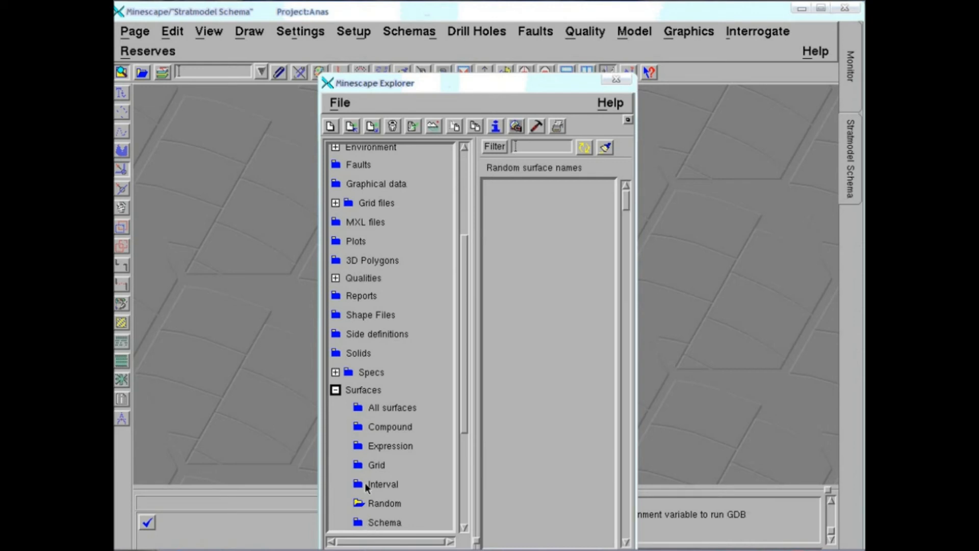
{"action": "left_click", "coordinate": [332, 128]}
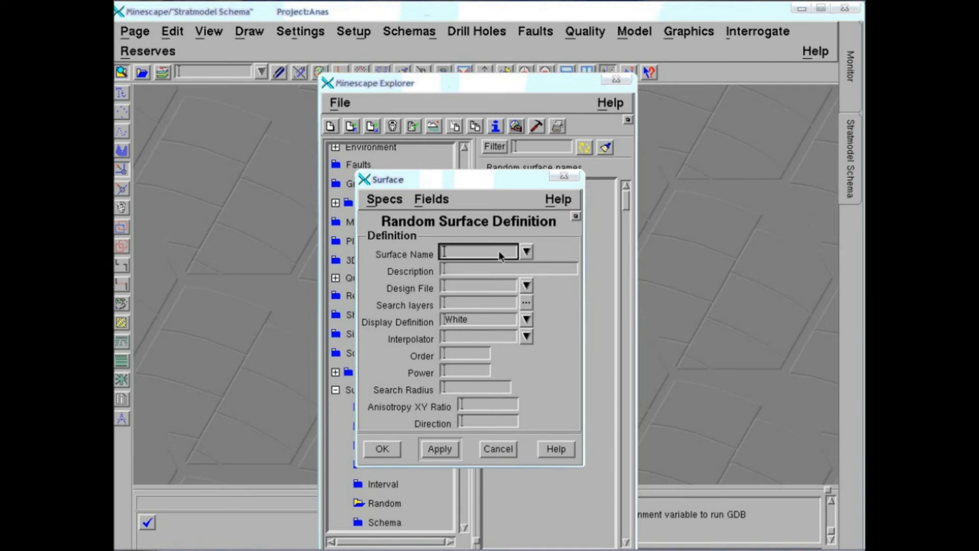
{"action": "type", "text": "POINT_B"}
Step: Assign the surface design file to the random surface and restrict its search layers to Pst_B_Thick
{"action": "left_click", "coordinate": [526, 285]}
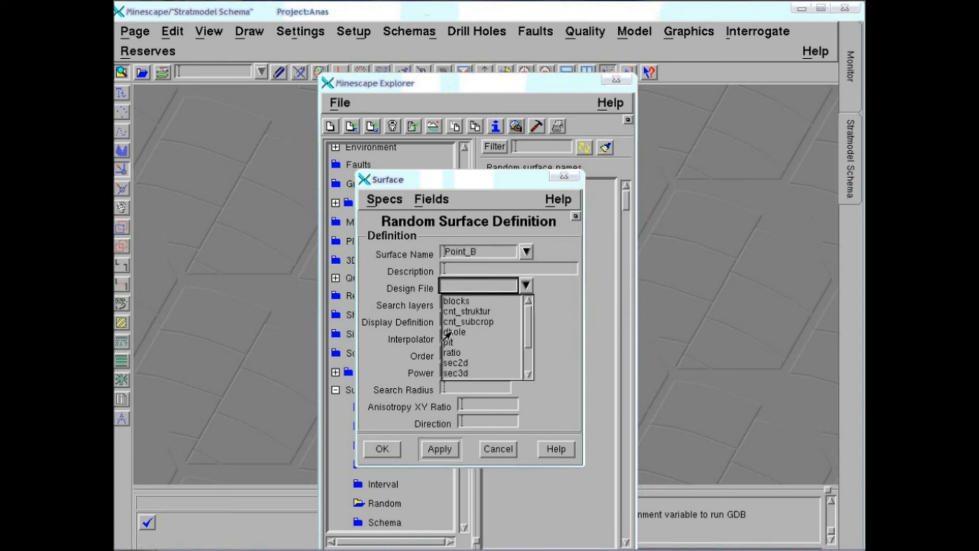
{"action": "left_click", "coordinate": [527, 360]}
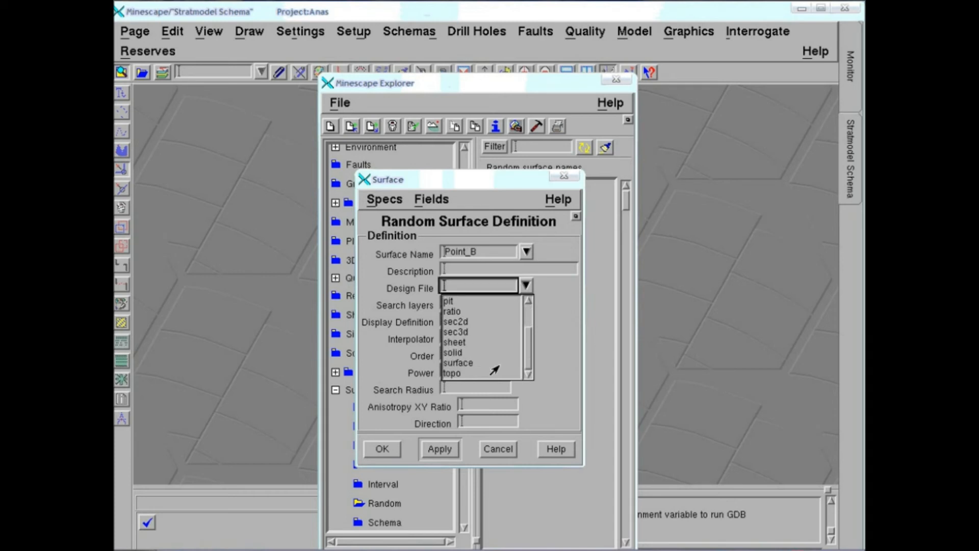
{"action": "left_click", "coordinate": [460, 373]}
{"action": "left_click", "coordinate": [526, 305]}
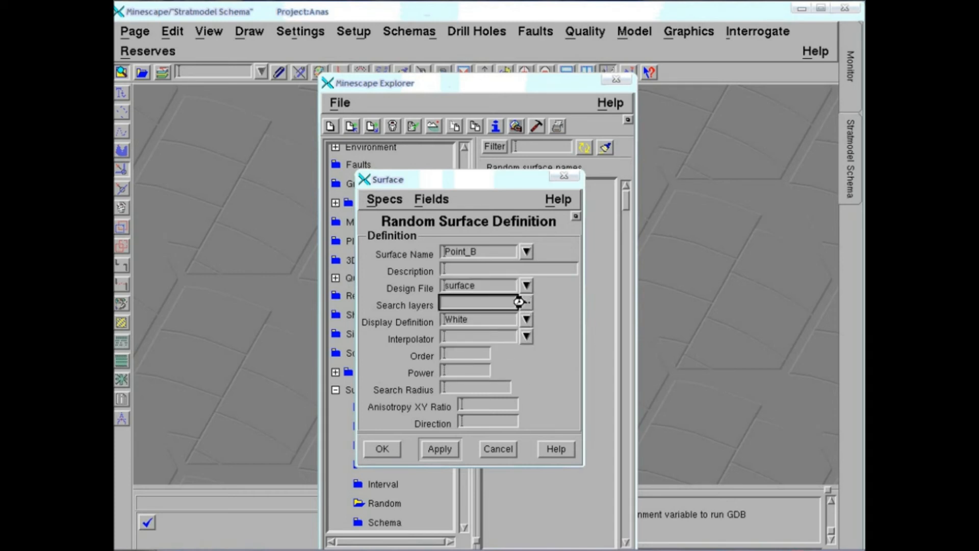
{"action": "left_click", "coordinate": [399, 247]}
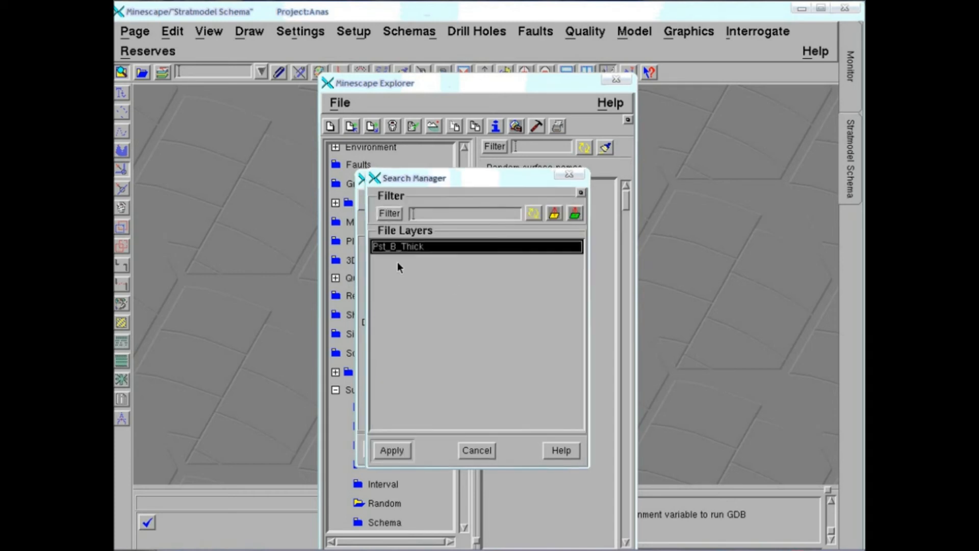
{"action": "left_click", "coordinate": [378, 453]}
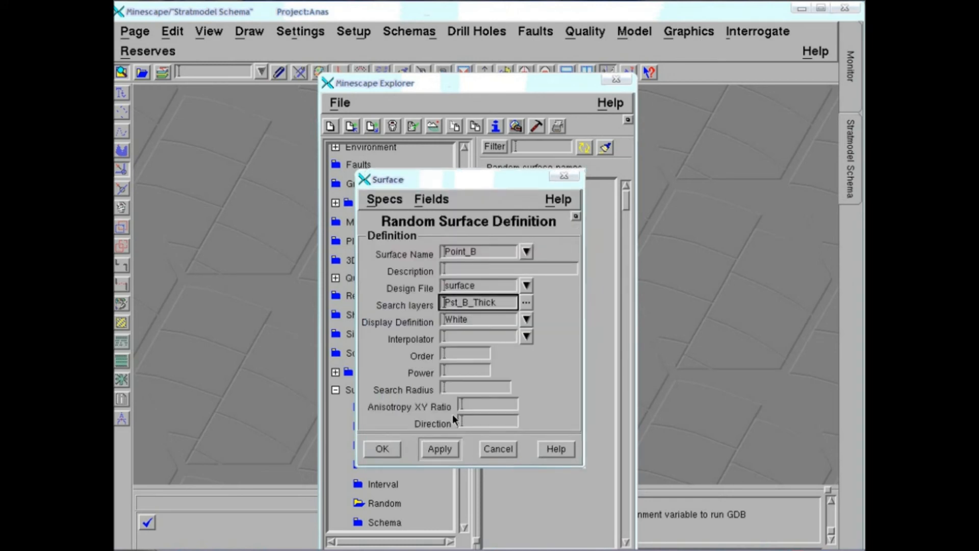
Step: Set the random surface's interpolator to HEIGHT with order 4, power 2 and a search radius of 10000
{"action": "left_click", "coordinate": [526, 339]}
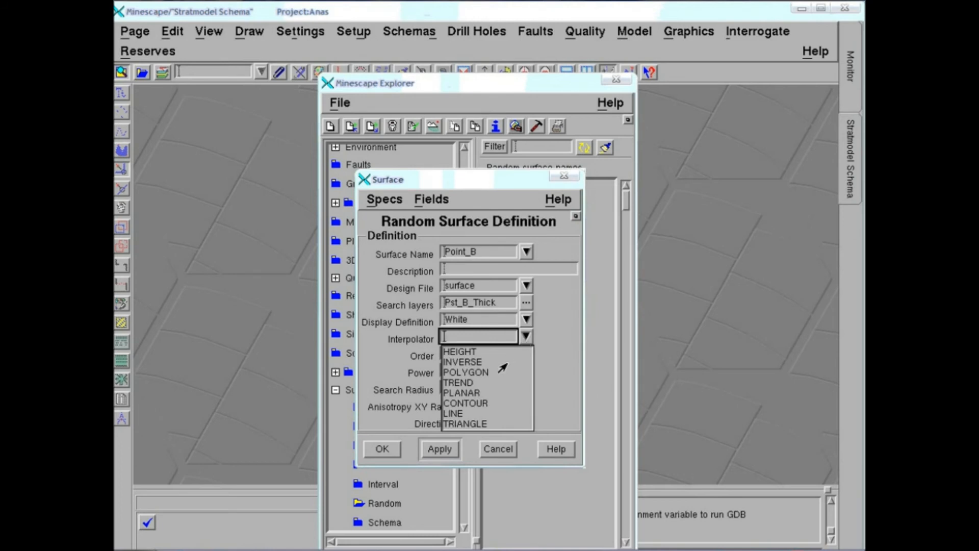
{"action": "left_click", "coordinate": [459, 352]}
{"action": "left_click", "coordinate": [473, 353]}
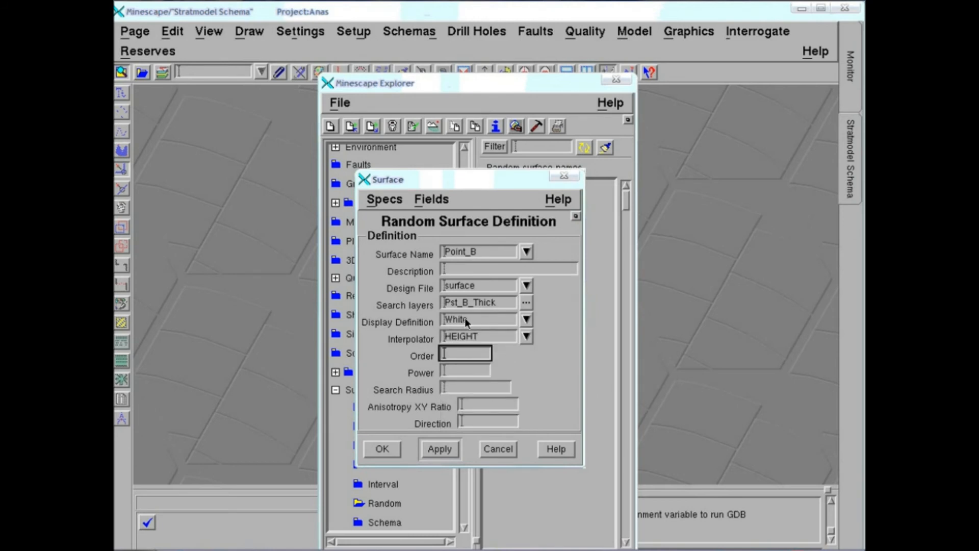
{"action": "type", "text": "4"}
{"action": "left_click", "coordinate": [462, 372]}
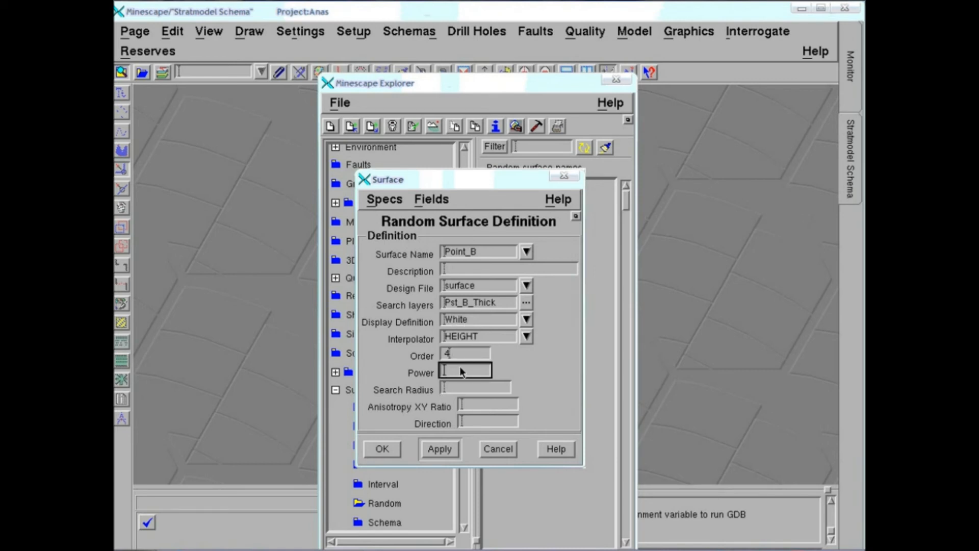
{"action": "left_click", "coordinate": [461, 390]}
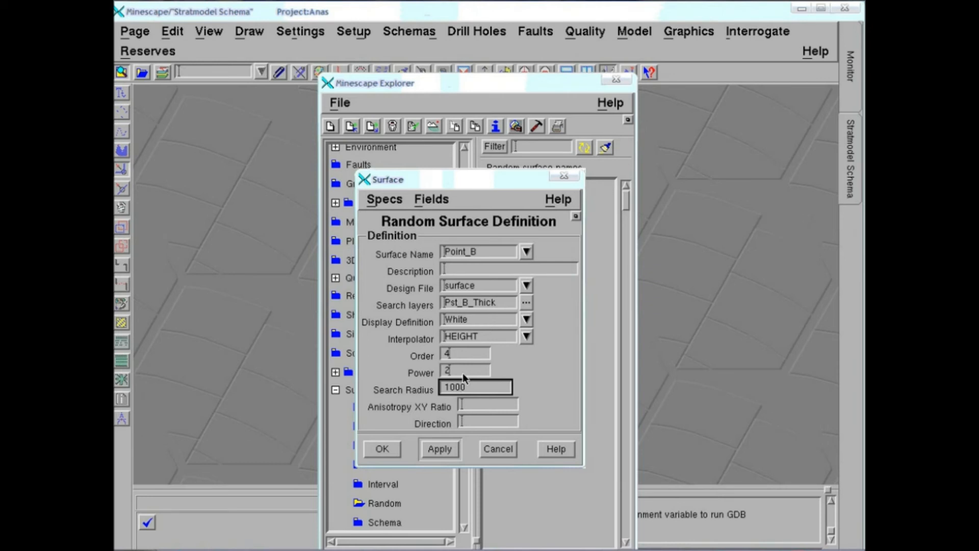
{"action": "type", "text": "10000"}
Step: Set the anisotropy XY ratio to 1 and the direction to 0, save the random surface definition and close the explorer
{"action": "left_click", "coordinate": [484, 411]}
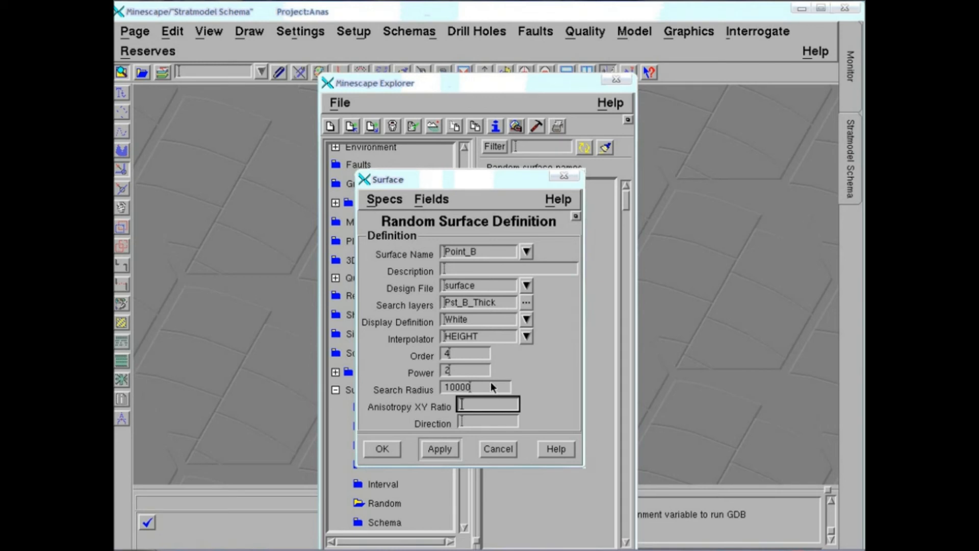
{"action": "left_click", "coordinate": [482, 422]}
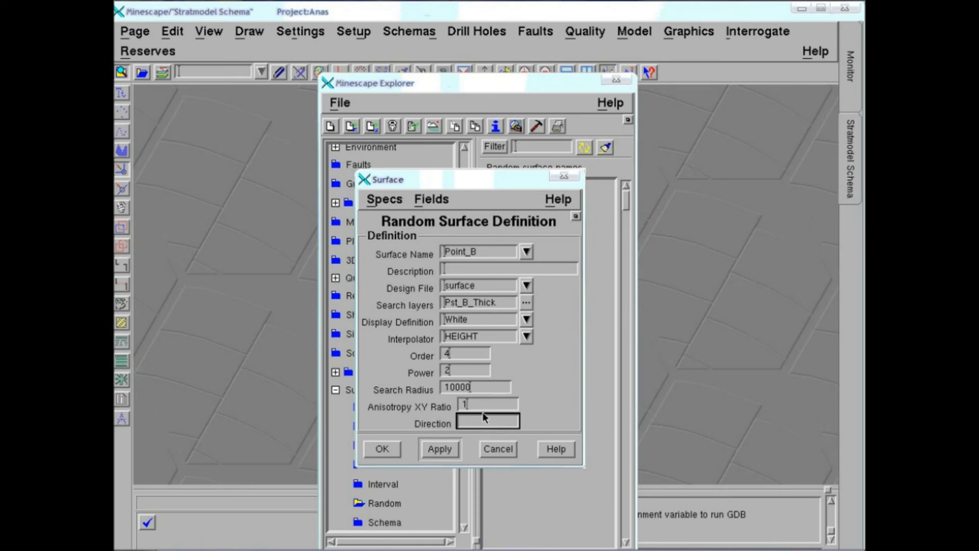
{"action": "type", "text": "0"}
{"action": "left_click", "coordinate": [388, 445]}
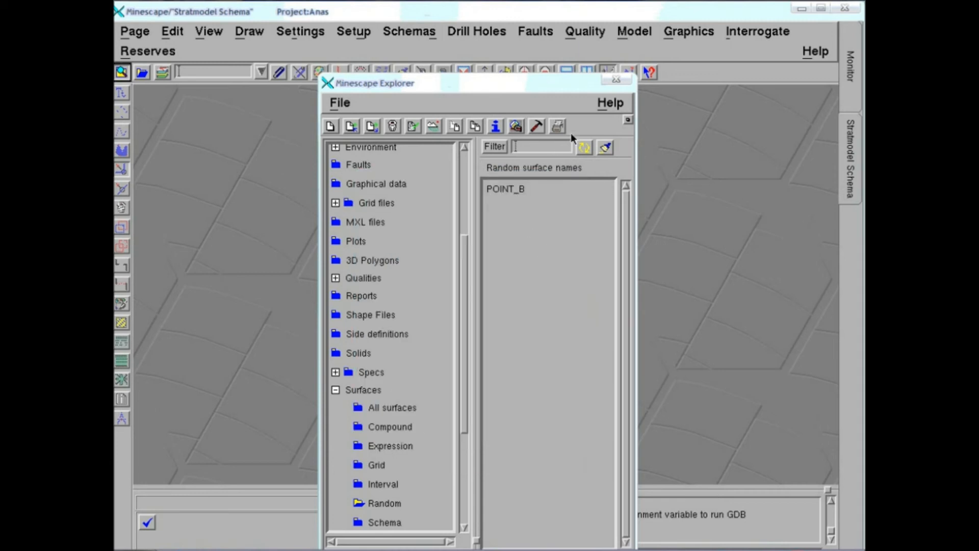
{"action": "left_click", "coordinate": [628, 120]}
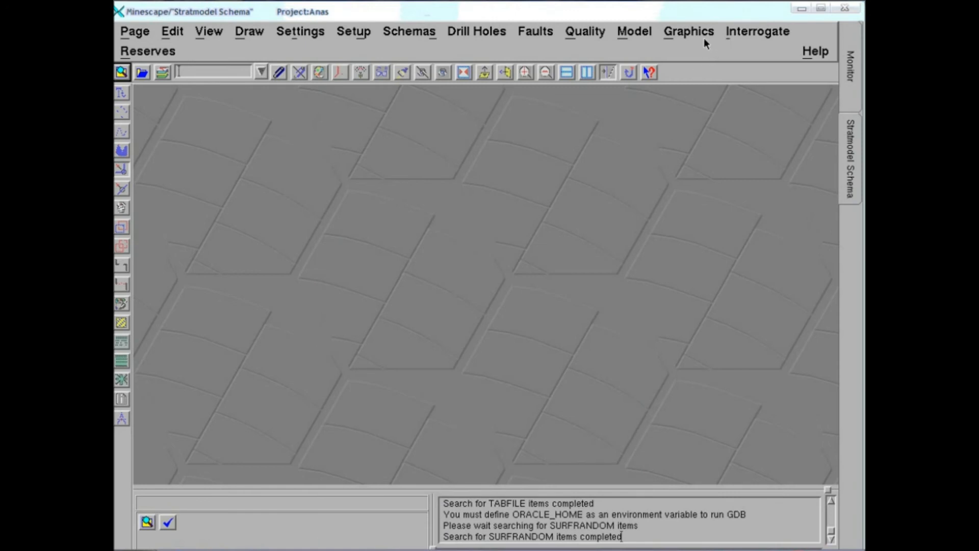
Step: Start a surface expression contour using the schema named Schema and the GRID model type
{"action": "left_click", "coordinate": [690, 33]}
{"action": "mouse_move", "coordinate": [684, 99]}
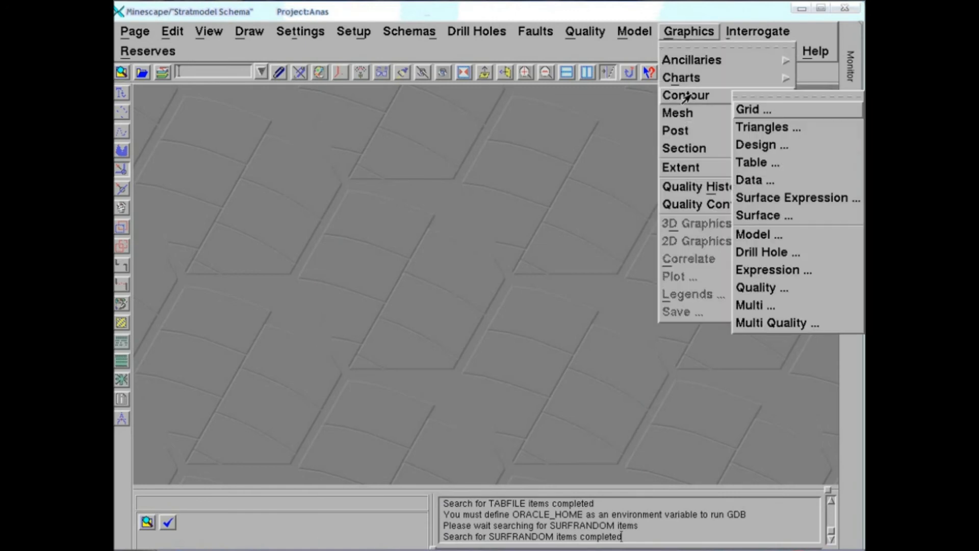
{"action": "left_click", "coordinate": [822, 199]}
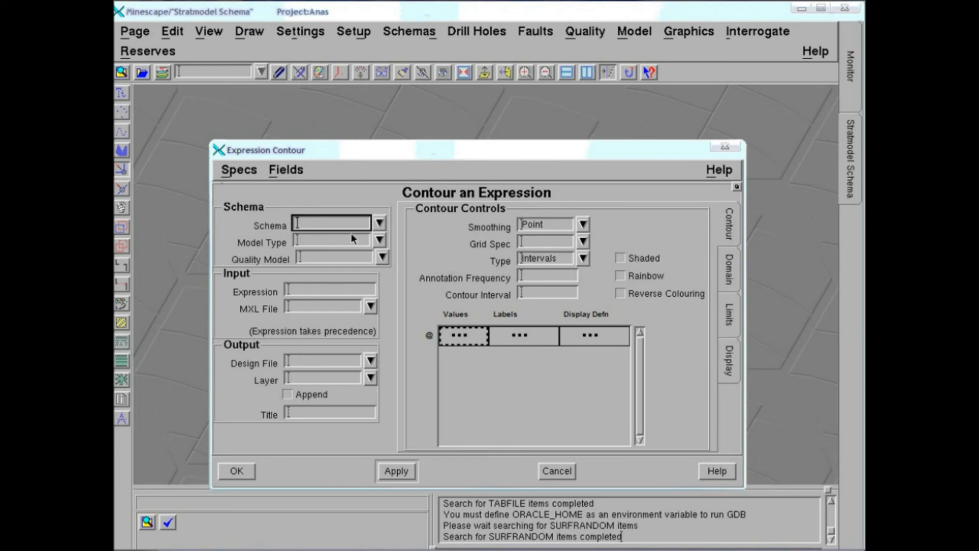
{"action": "left_click", "coordinate": [379, 223]}
{"action": "left_click", "coordinate": [342, 240]}
{"action": "left_click", "coordinate": [380, 240]}
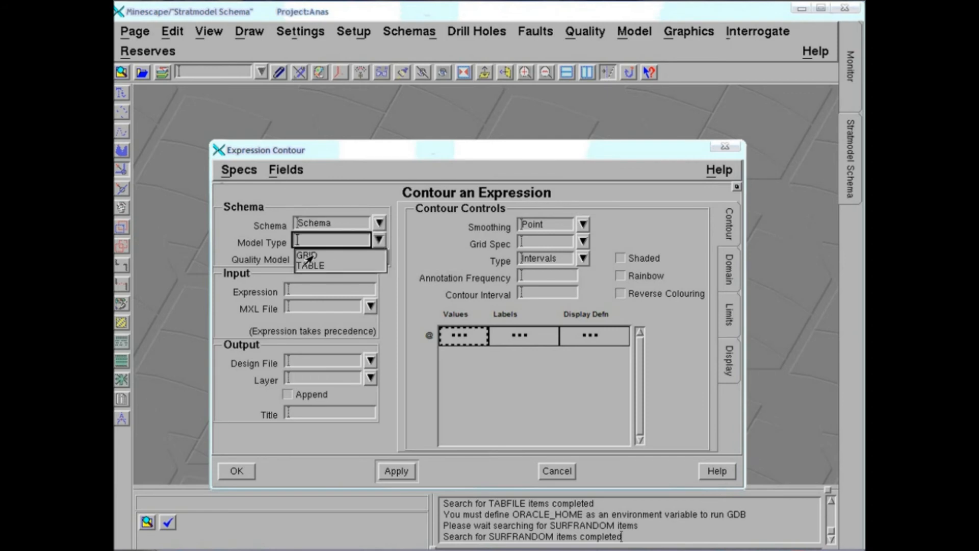
{"action": "left_click", "coordinate": [313, 257]}
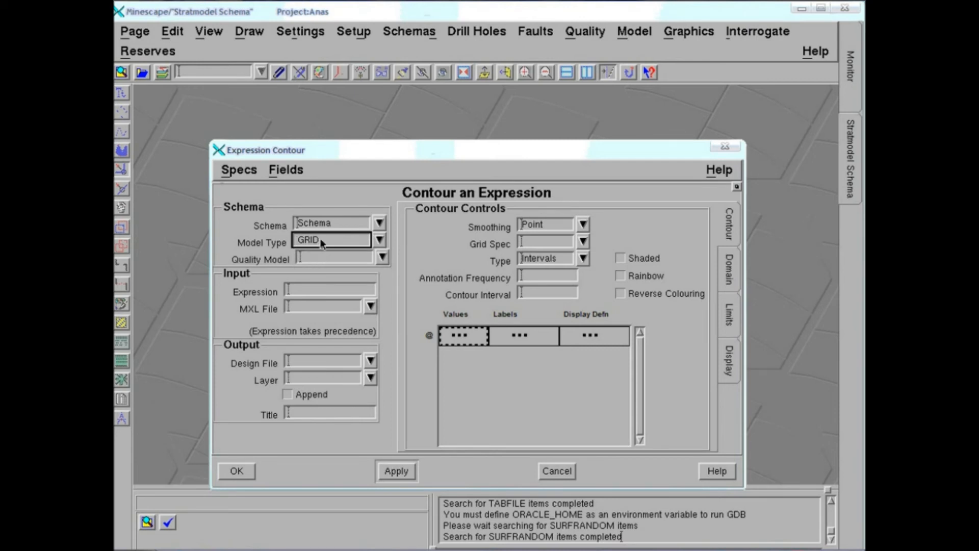
Step: Enter near("POINT_B") as the input expression to contour
{"action": "left_click", "coordinate": [342, 289]}
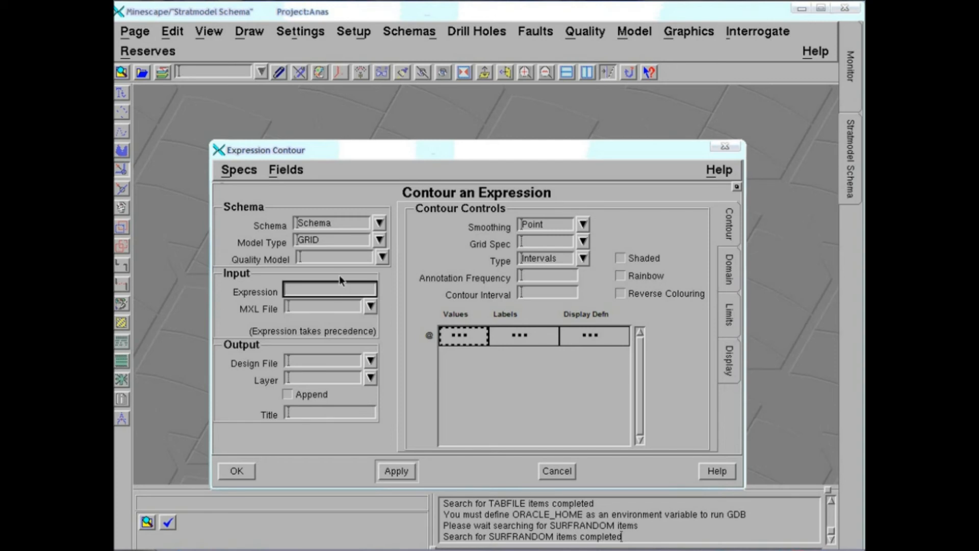
{"action": "type", "text": "near"}
{"action": "type", "text": "(\"POINT_B\""}
Step: Create a new design file named resource for the contour output, keeping its default origin, dimension and units
{"action": "left_click", "coordinate": [337, 360]}
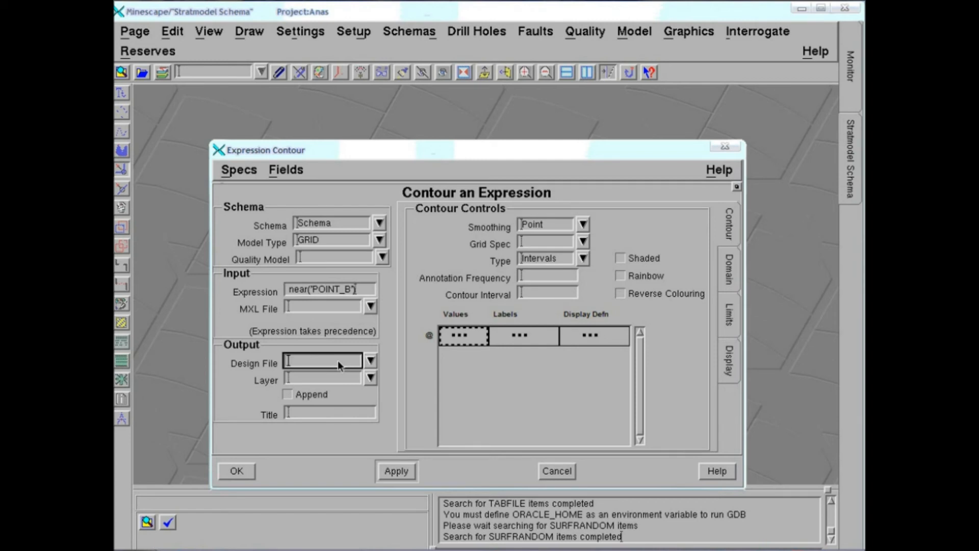
{"action": "right_click", "coordinate": [337, 360]}
{"action": "right_click", "coordinate": [336, 360]}
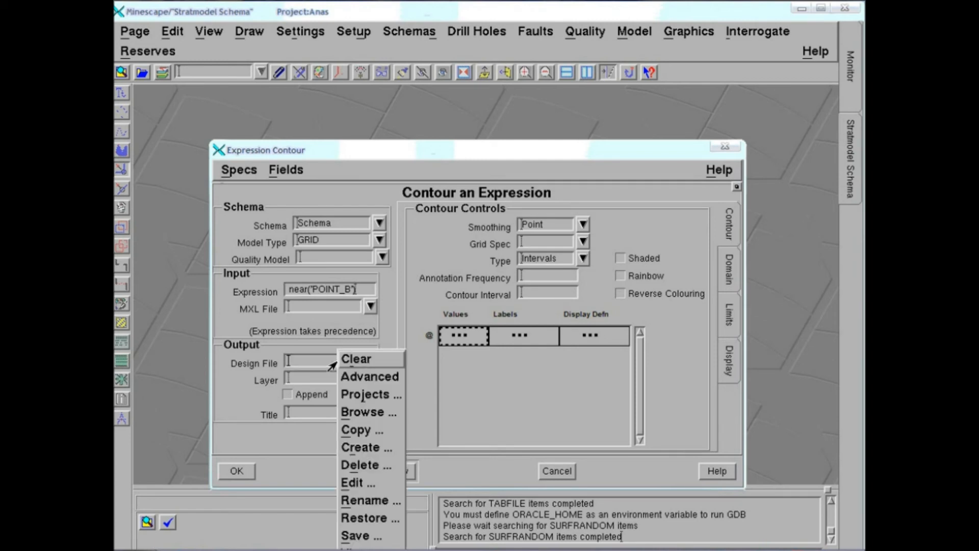
{"action": "left_click", "coordinate": [361, 449]}
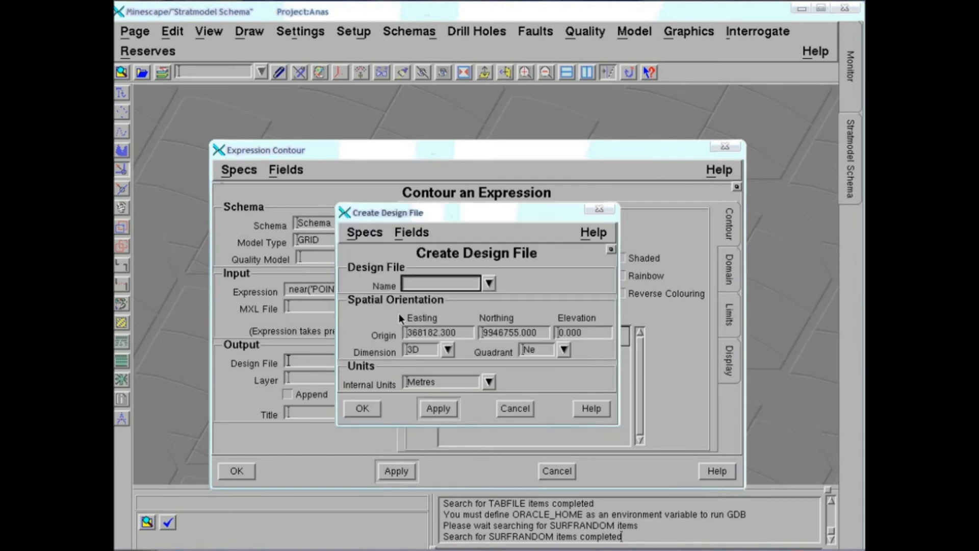
{"action": "type", "text": "resource"}
{"action": "left_click", "coordinate": [363, 409]}
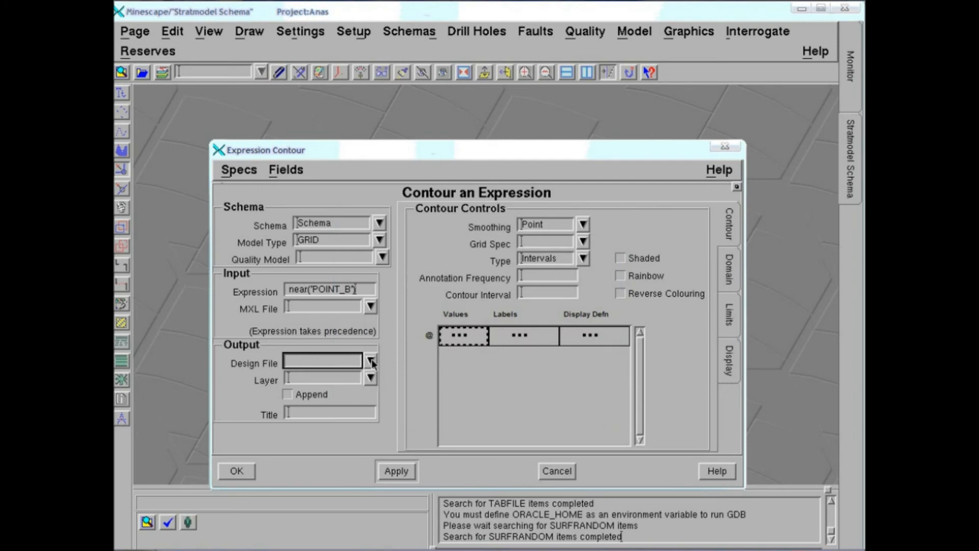
Step: Choose resource as the output design file and set the output layer to Poly_B
{"action": "left_click", "coordinate": [371, 361]}
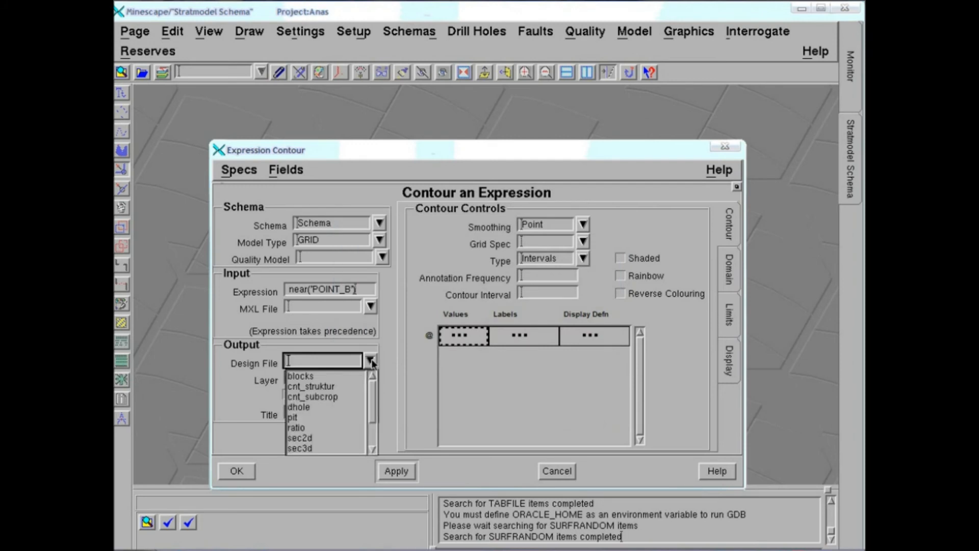
{"action": "mouse_move", "coordinate": [372, 391]}
{"action": "left_mouse_down"}
{"action": "mouse_move", "coordinate": [371, 420]}
{"action": "mouse_move", "coordinate": [369, 395]}
{"action": "left_mouse_up"}
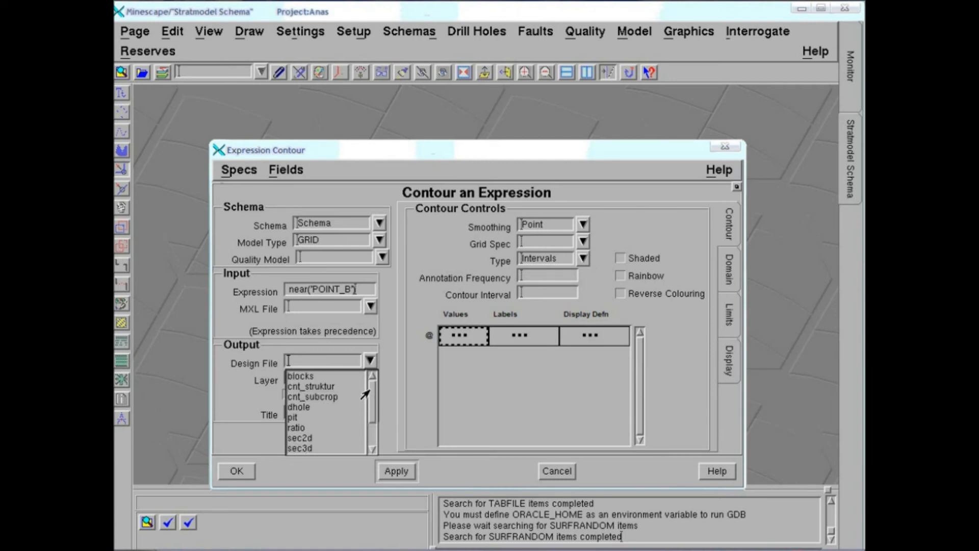
{"action": "left_click", "coordinate": [341, 367]}
{"action": "left_click", "coordinate": [371, 361]}
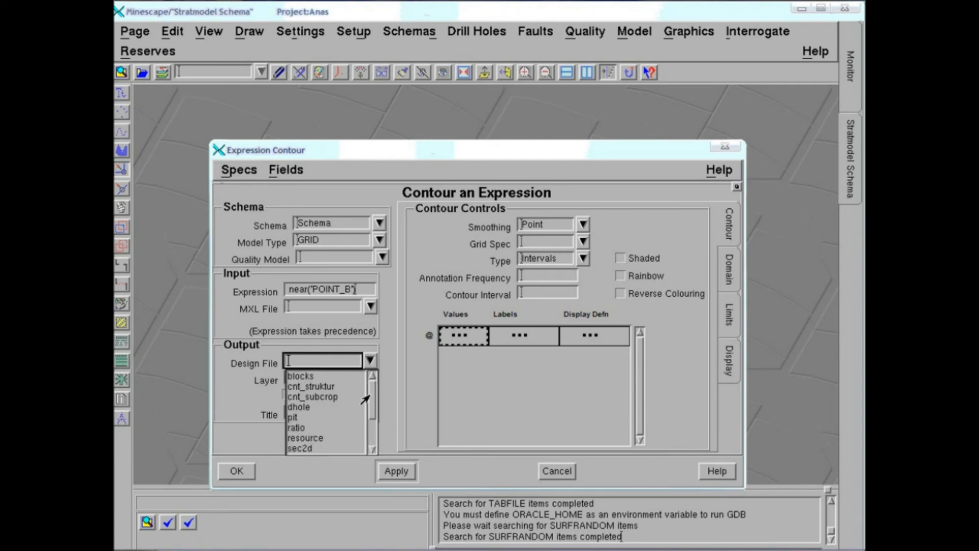
{"action": "left_click_drag", "start_coordinate": [374, 396], "coordinate": [374, 417]}
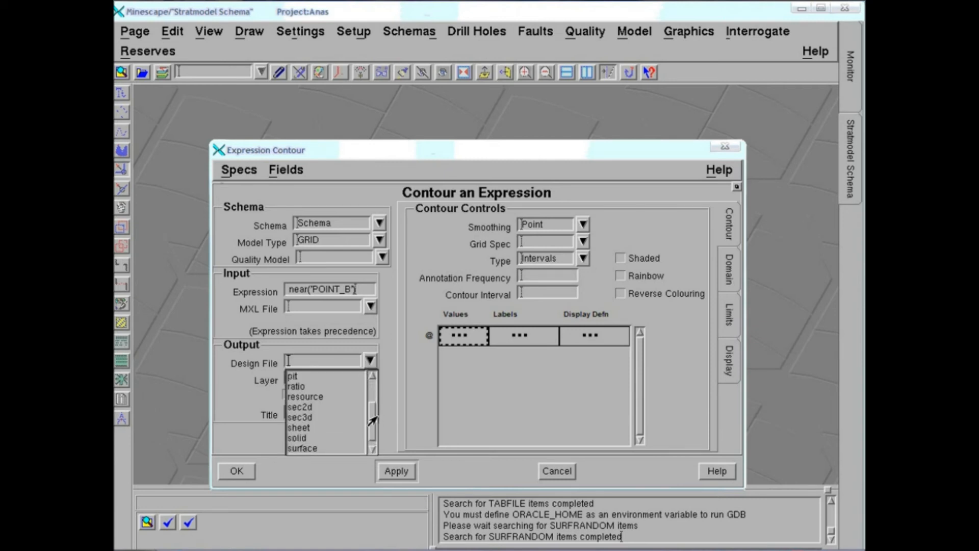
{"action": "left_click", "coordinate": [305, 397]}
{"action": "left_click", "coordinate": [313, 377]}
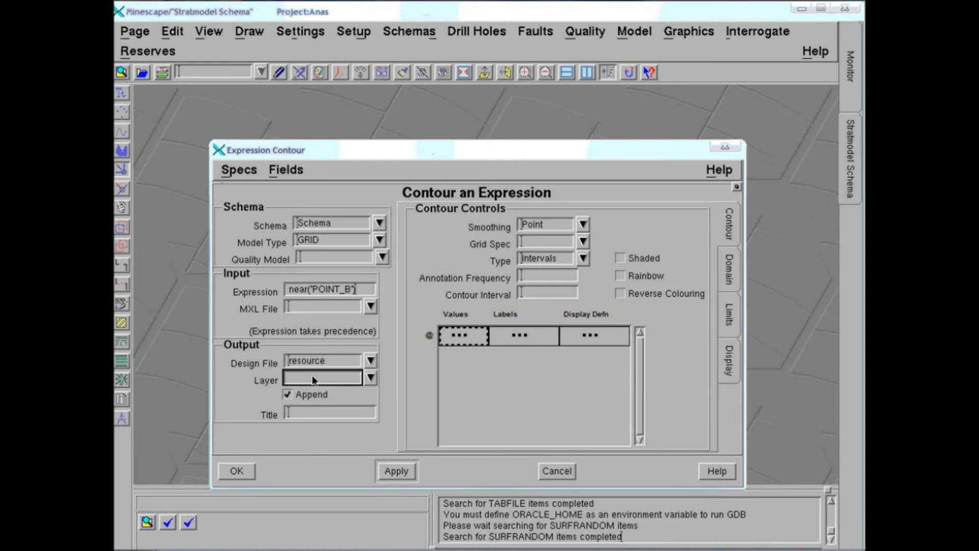
{"action": "type", "text": "POLY_B"}
Step: Set the contour's grid spec to gridspec and its contour type to Values
{"action": "left_click", "coordinate": [582, 243]}
{"action": "left_click", "coordinate": [542, 257]}
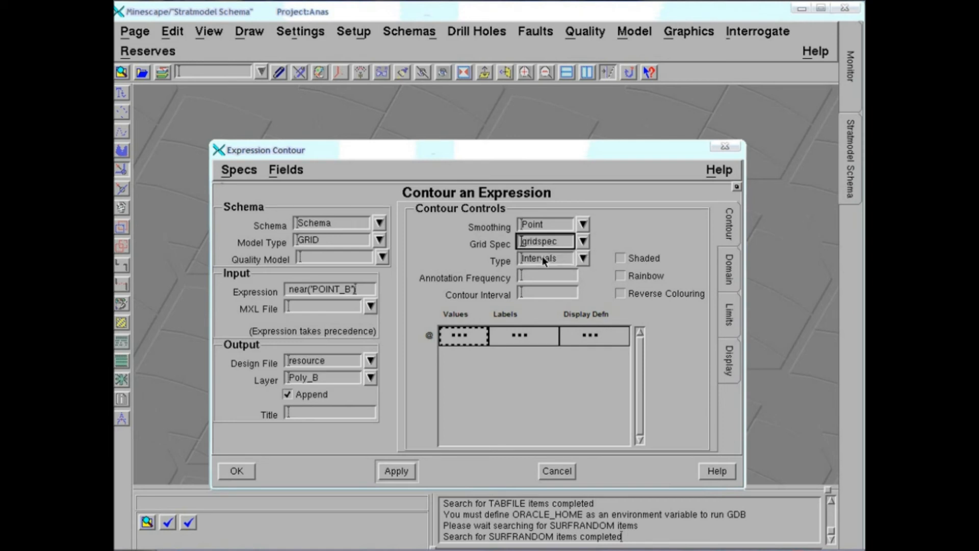
{"action": "left_click", "coordinate": [583, 259]}
{"action": "left_click", "coordinate": [539, 285]}
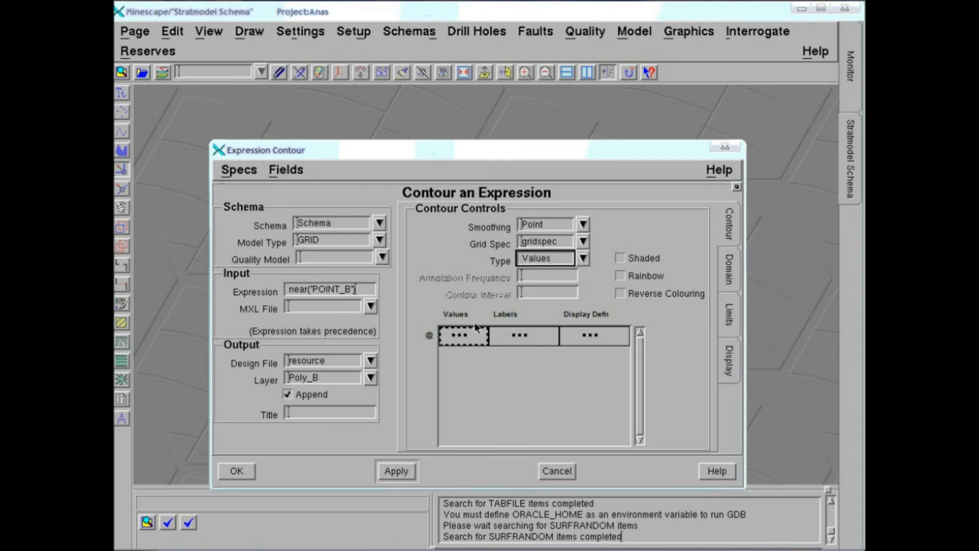
Step: Define contour values 250, 500 and 750 with the labels msrd, indct and invrd respectively
{"action": "left_click", "coordinate": [467, 340]}
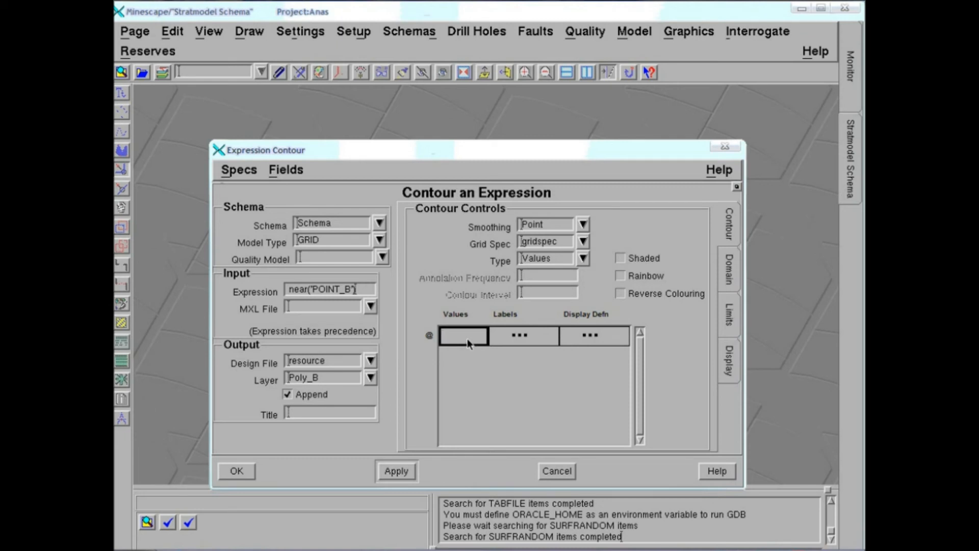
{"action": "type", "text": "250"}
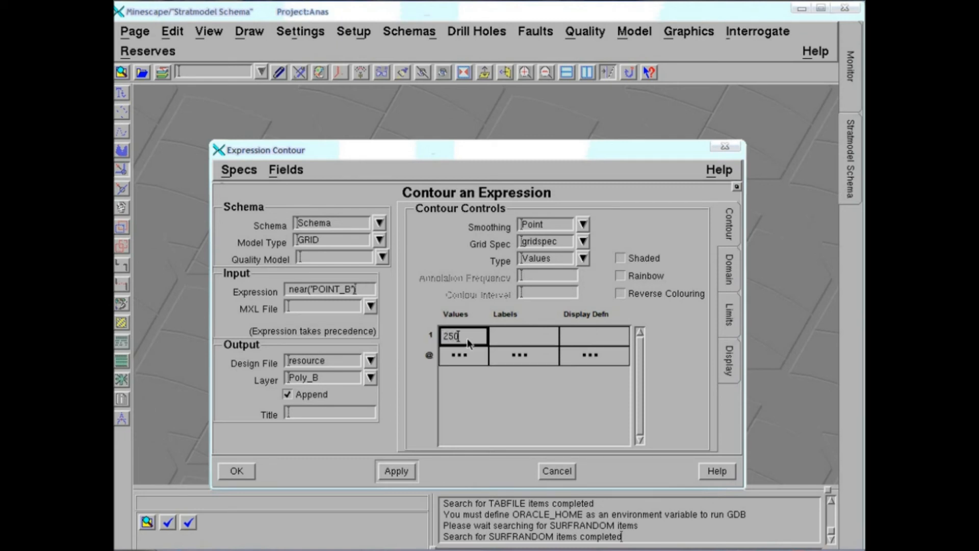
{"action": "left_click", "coordinate": [506, 332]}
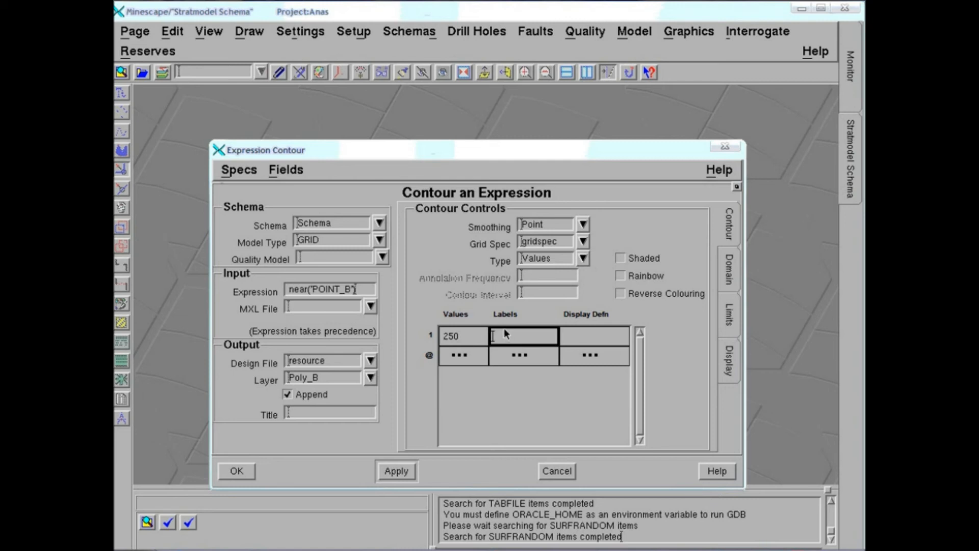
{"action": "type", "text": "msrd"}
{"action": "left_click", "coordinate": [461, 357]}
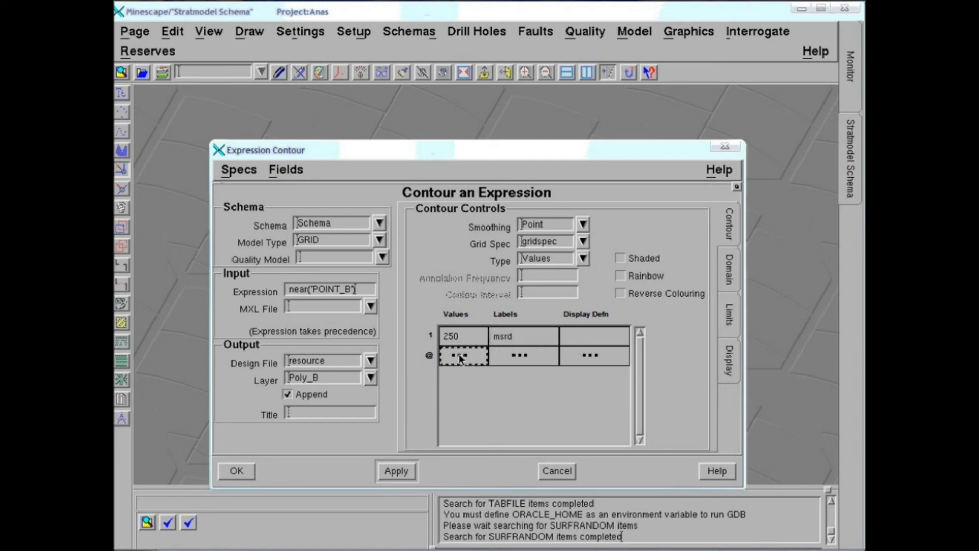
{"action": "type", "text": "5"}
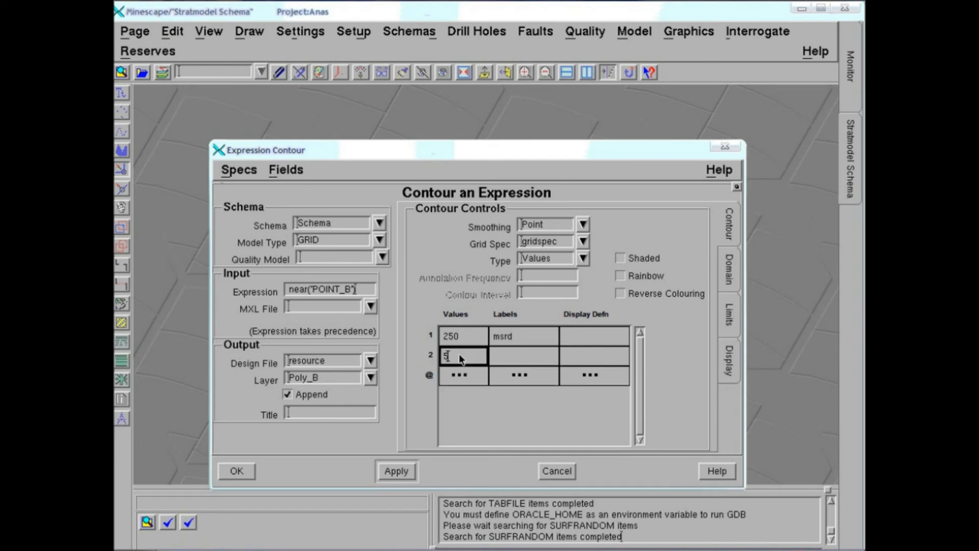
{"action": "type", "text": "00"}
{"action": "left_click", "coordinate": [516, 357]}
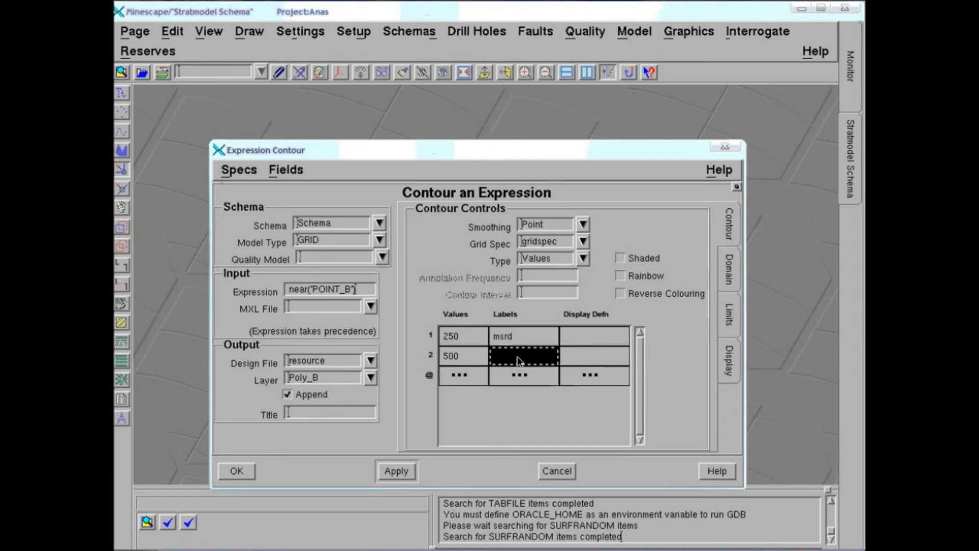
{"action": "type", "text": "indct"}
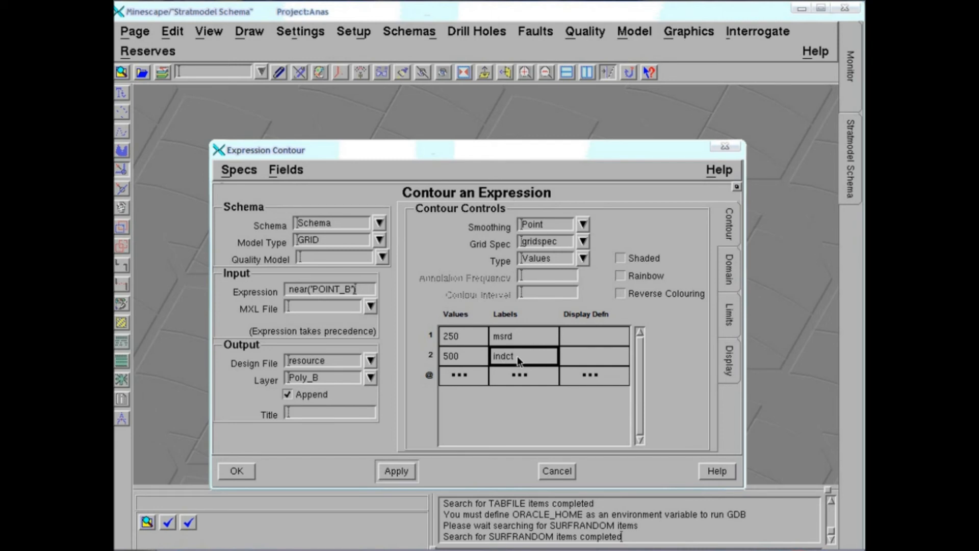
{"action": "left_click", "coordinate": [444, 377]}
{"action": "type", "text": "750"}
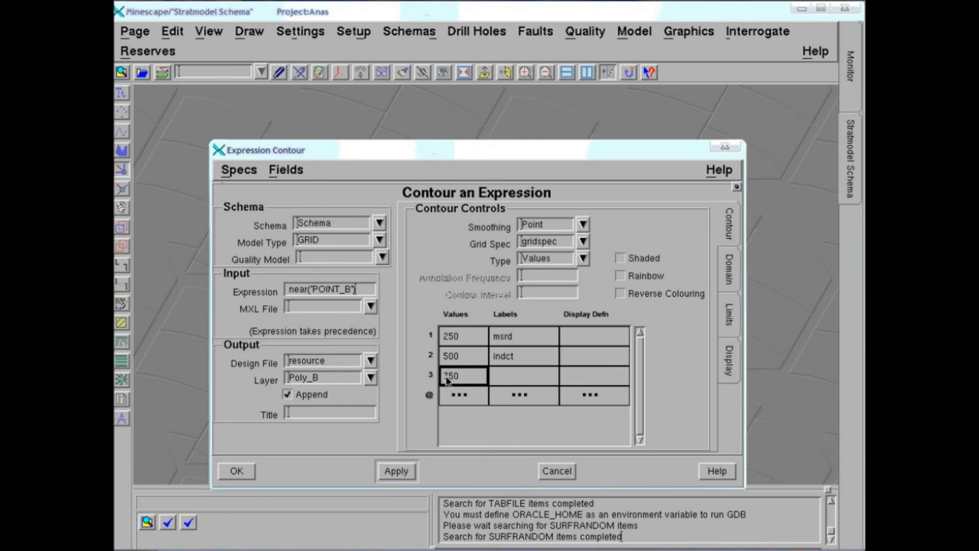
{"action": "left_click", "coordinate": [495, 376]}
{"action": "type", "text": "invrd"}
Step: Limit the contouring to the sheet spec named sheet and generate the expression contours
{"action": "left_click", "coordinate": [727, 280]}
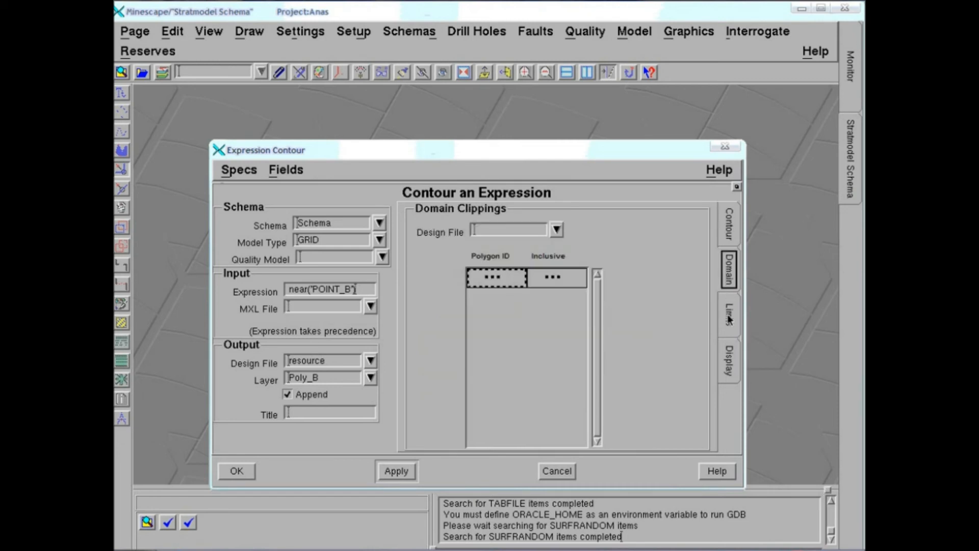
{"action": "left_click", "coordinate": [728, 315]}
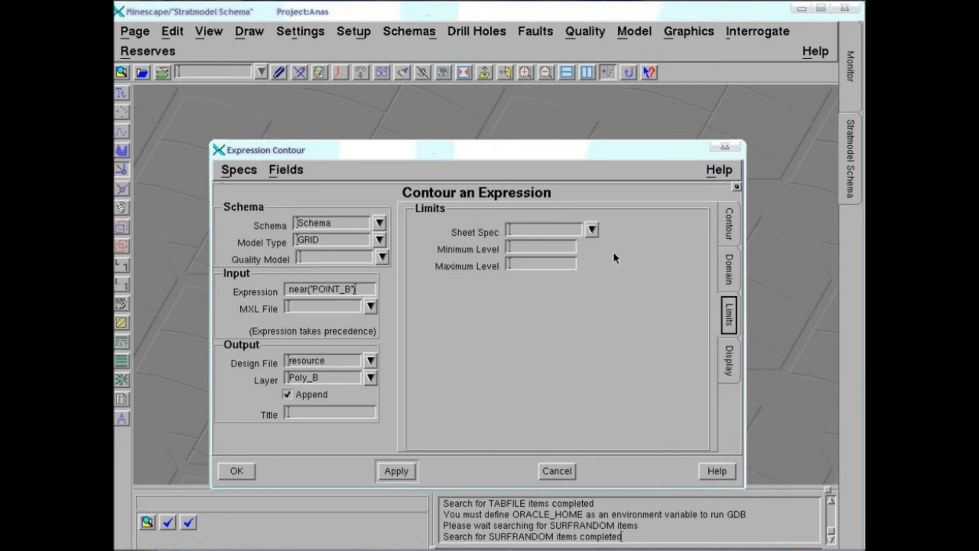
{"action": "left_click", "coordinate": [591, 230]}
{"action": "left_click", "coordinate": [559, 243]}
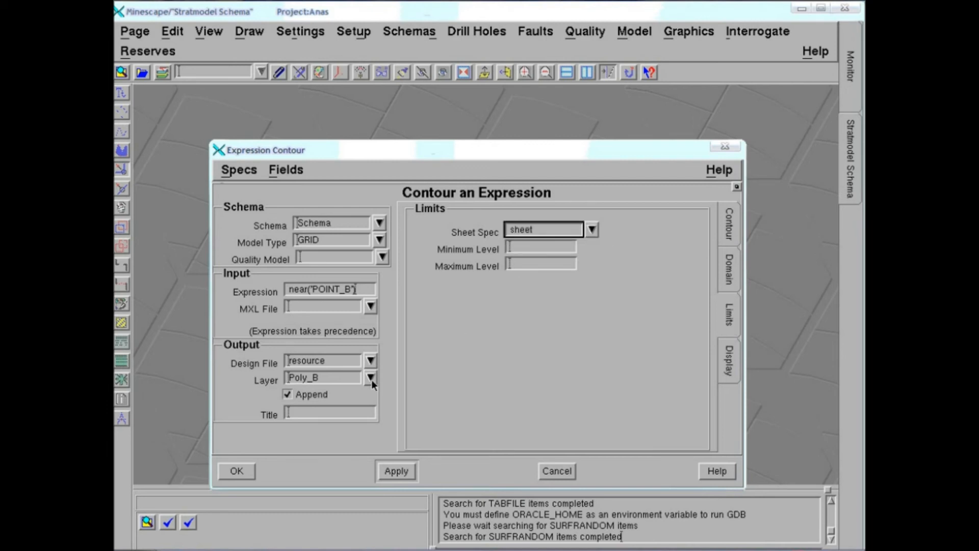
{"action": "left_click", "coordinate": [238, 476]}
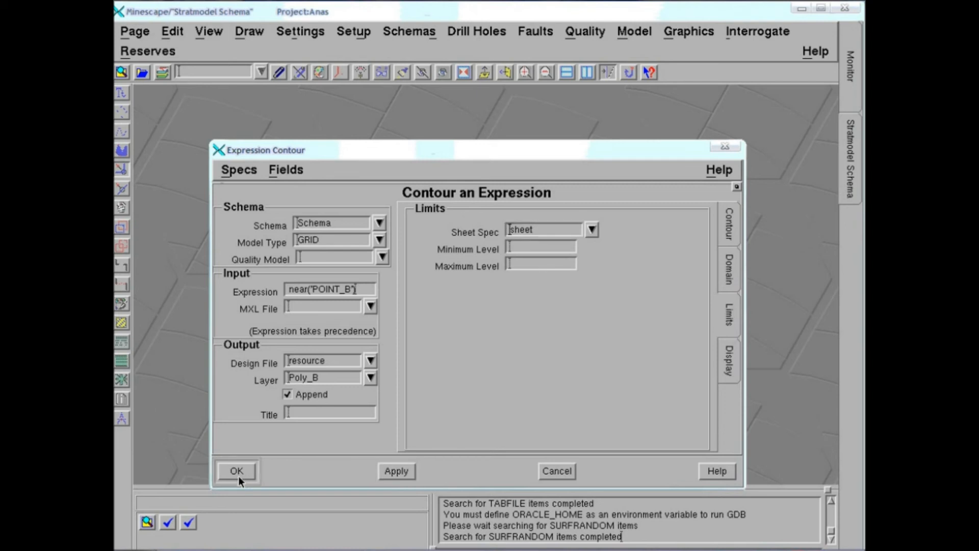
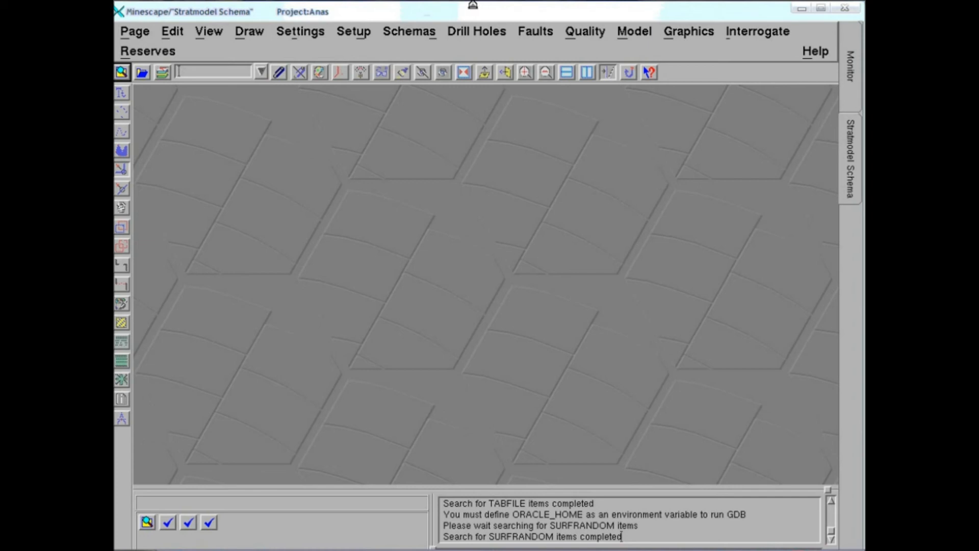
Step: Attach the resource design file as a reference with its POLY_B layer
{"action": "left_click", "coordinate": [281, 73]}
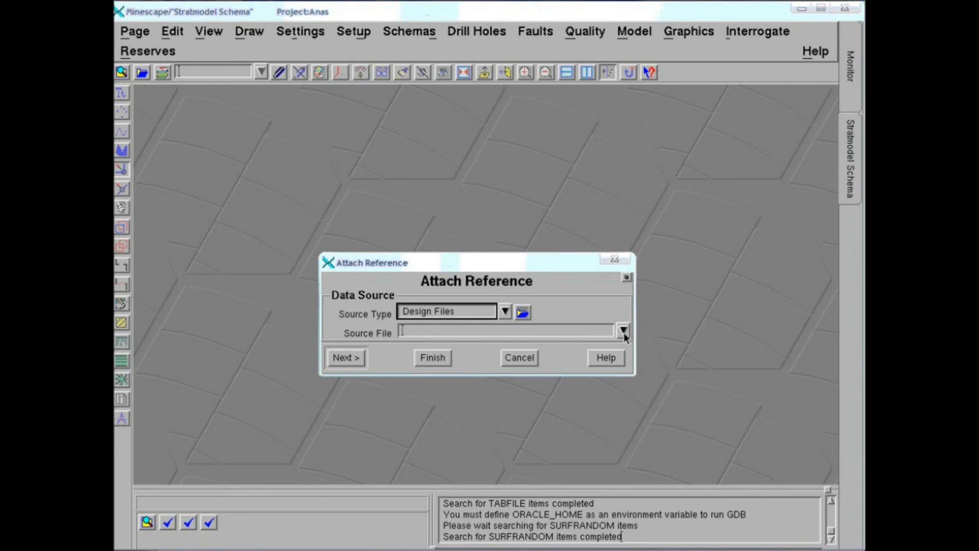
{"action": "left_click", "coordinate": [624, 332]}
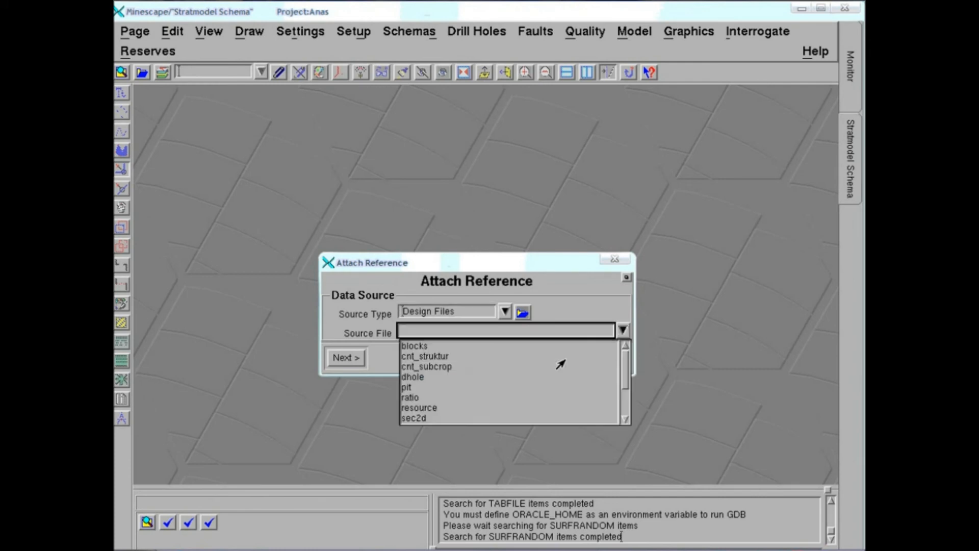
{"action": "left_click", "coordinate": [419, 407]}
{"action": "left_click", "coordinate": [351, 361]}
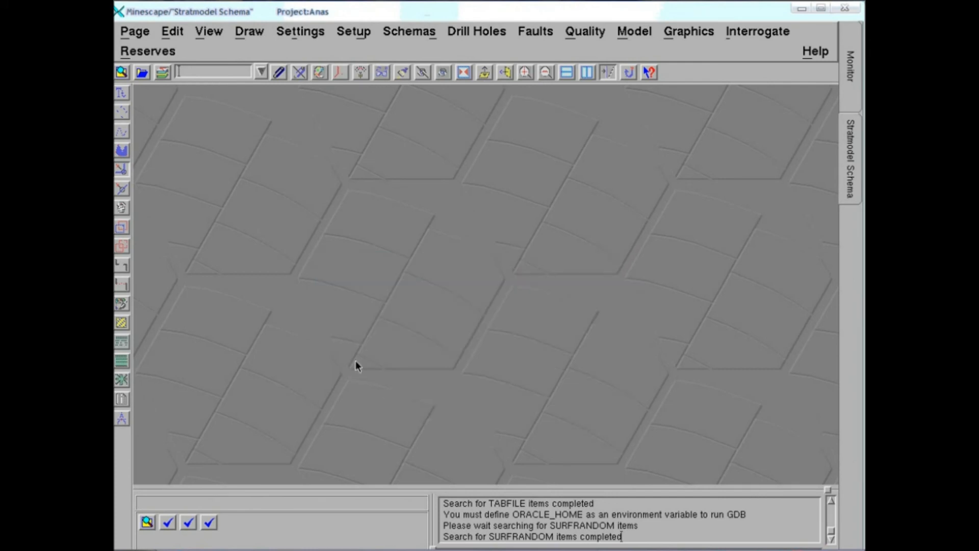
{"action": "double_click", "coordinate": [365, 236]}
{"action": "left_click", "coordinate": [484, 507]}
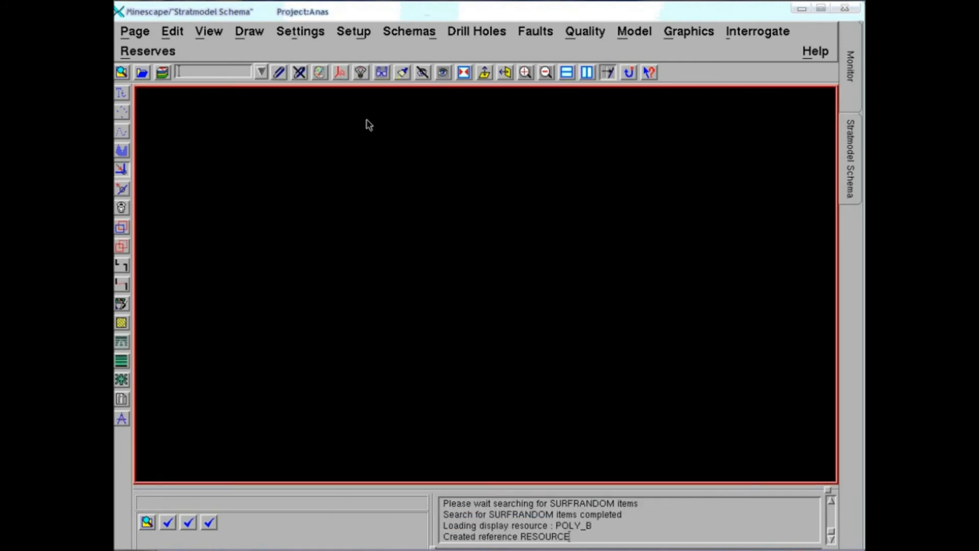
Step: Fit the resource contours in the view and turn on annotation to inspect their labels
{"action": "left_click", "coordinate": [464, 73]}
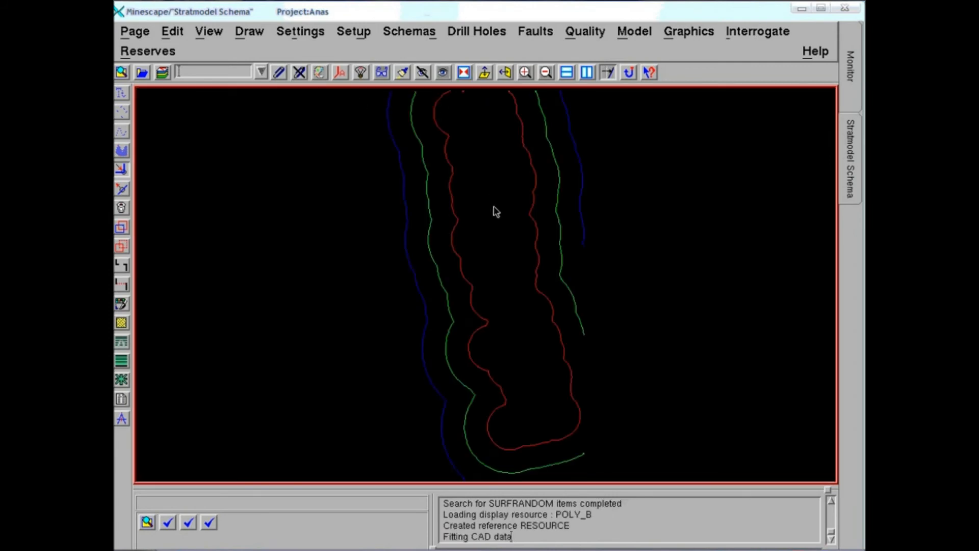
{"action": "middle_click_drag", "start_coordinate": [441, 204], "coordinate": [463, 214]}
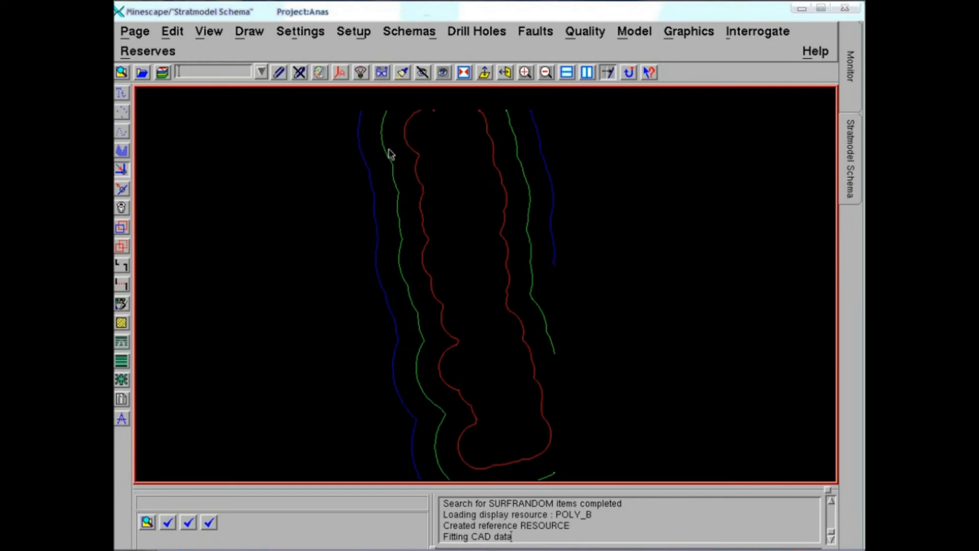
{"action": "left_click", "coordinate": [340, 72]}
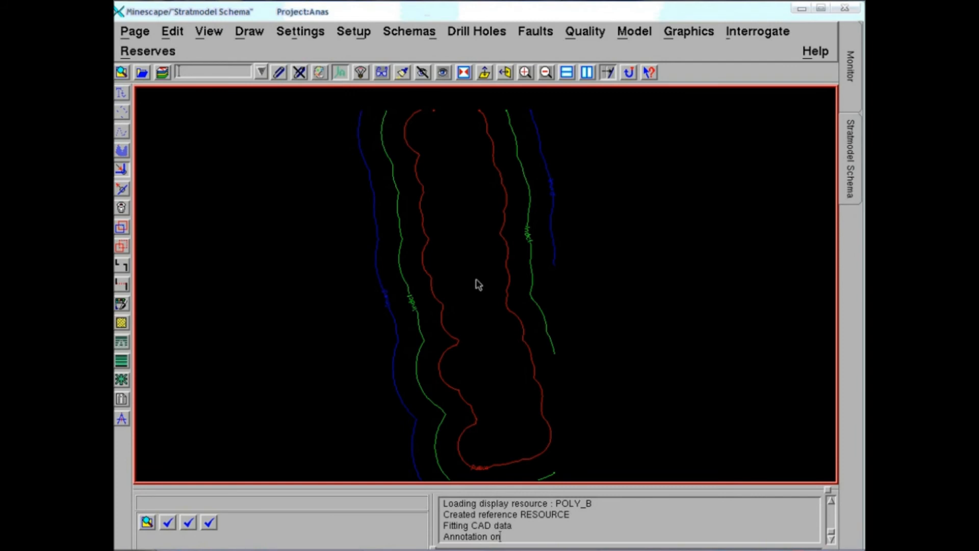
{"action": "mouse_move", "coordinate": [464, 297]}
{"action": "middle_mouse_down"}
{"action": "mouse_move", "coordinate": [447, 264]}
{"action": "mouse_move", "coordinate": [473, 308]}
{"action": "mouse_move", "coordinate": [466, 286]}
{"action": "middle_mouse_up"}
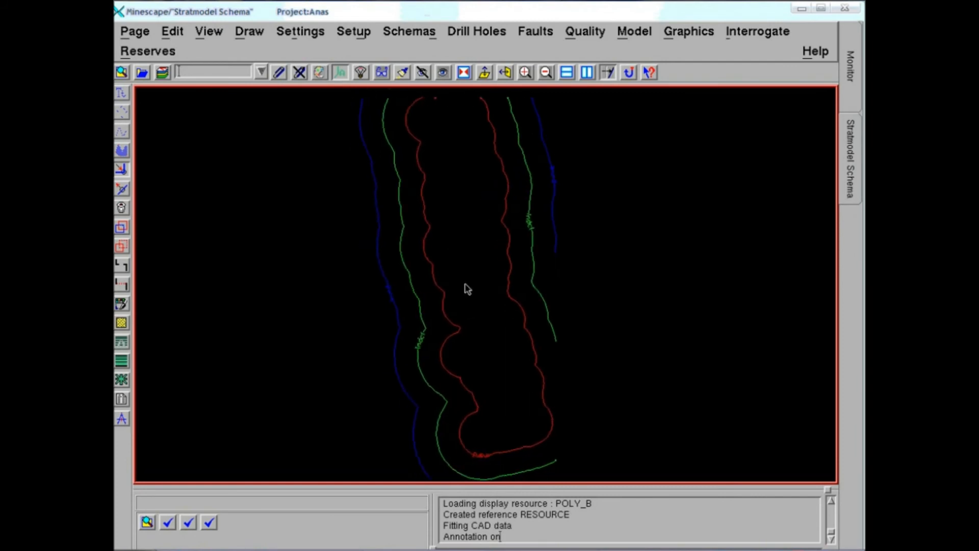
Step: Detach the RESOURCE reference from the display
{"action": "left_click", "coordinate": [300, 72]}
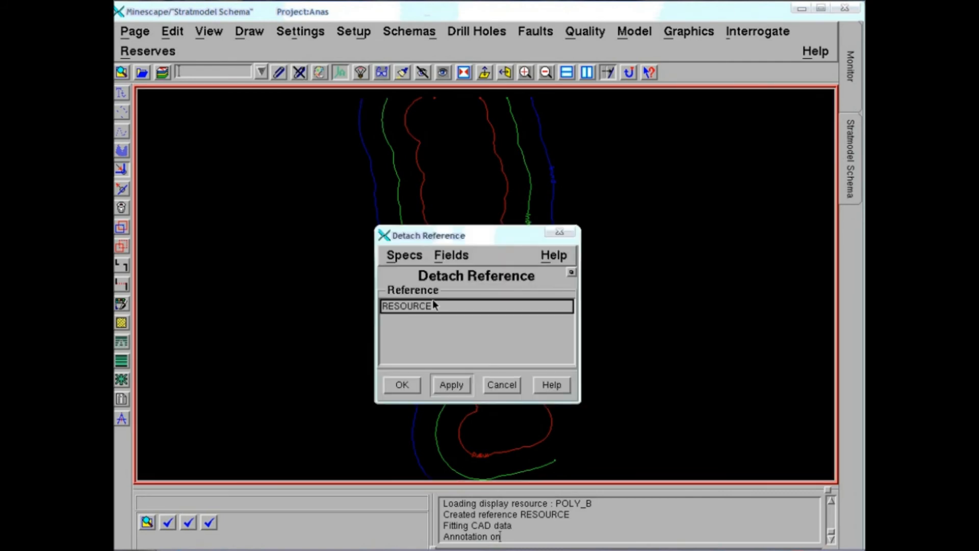
{"action": "left_click", "coordinate": [434, 305]}
{"action": "left_click", "coordinate": [418, 384]}
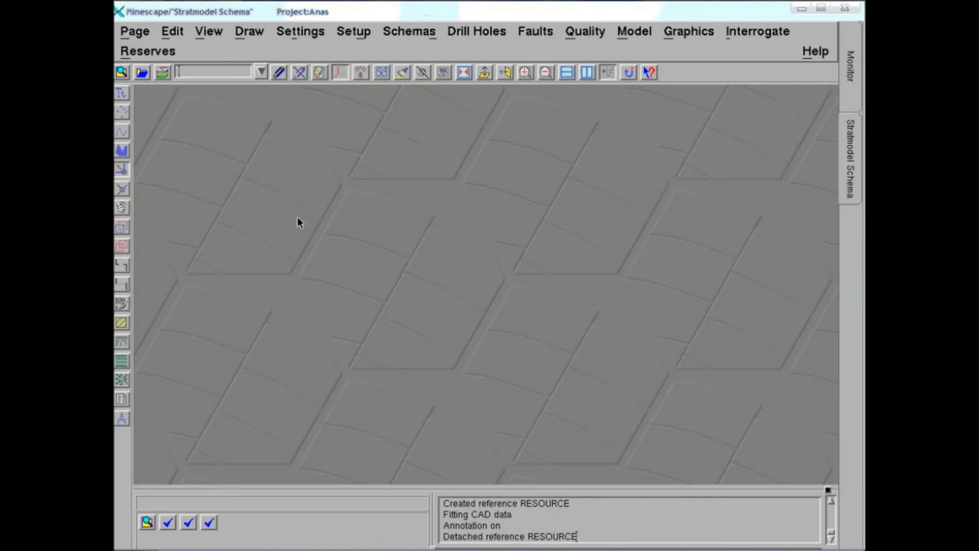
Step: Open the resource design file as the current file for writing
{"action": "left_click", "coordinate": [141, 73]}
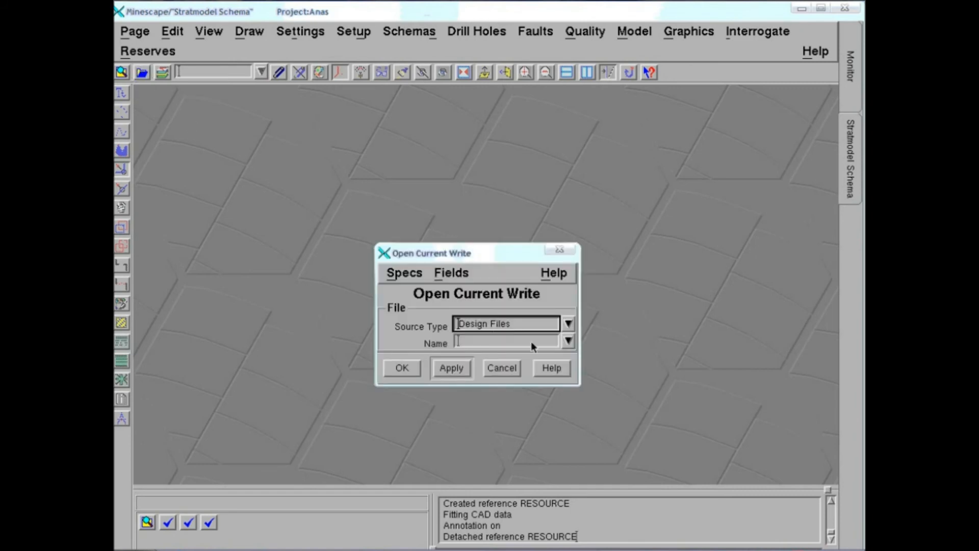
{"action": "left_click", "coordinate": [567, 343]}
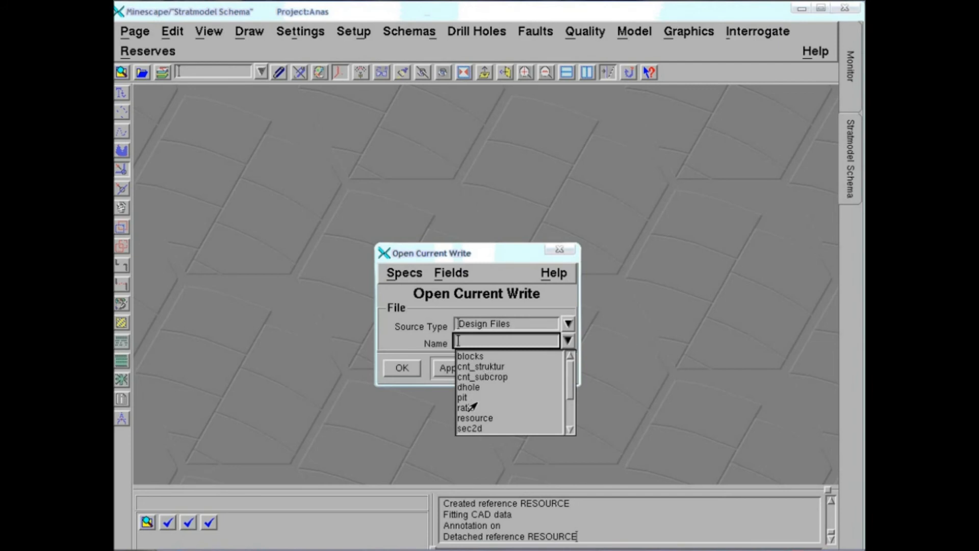
{"action": "left_click", "coordinate": [489, 419]}
{"action": "left_click", "coordinate": [403, 368]}
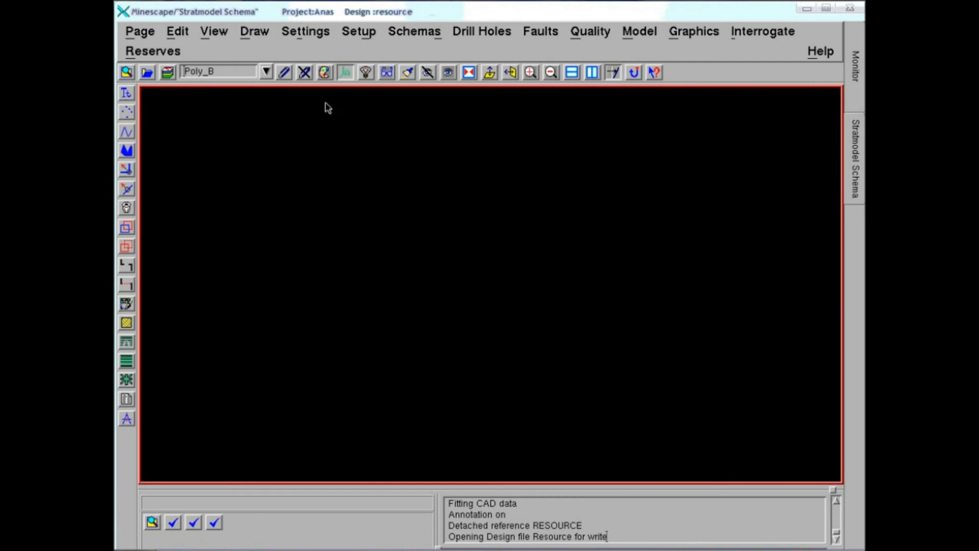
Step: Fit the resource contours in the view and switch annotation off and on again to redisplay their labels
{"action": "left_click", "coordinate": [469, 73]}
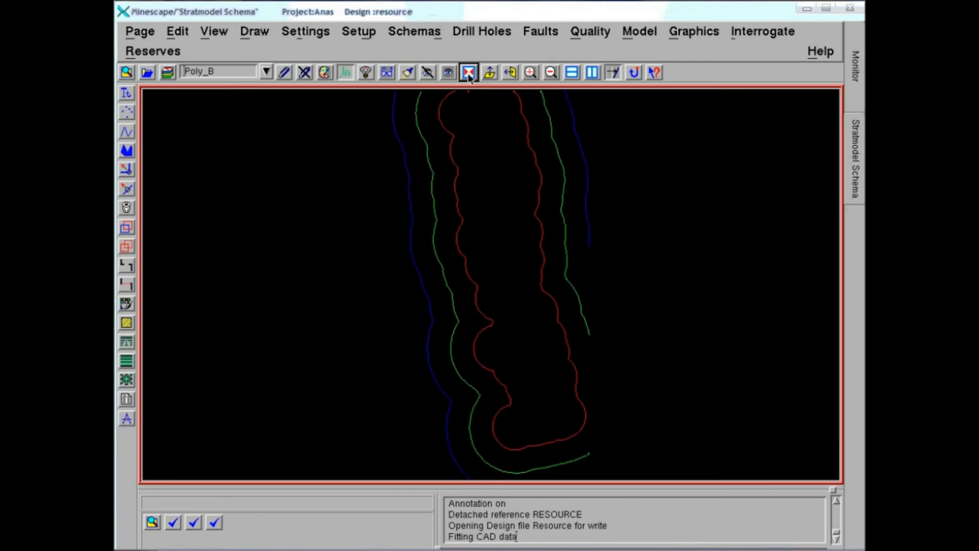
{"action": "mouse_move", "coordinate": [483, 188]}
{"action": "middle_mouse_down"}
{"action": "mouse_move", "coordinate": [440, 213]}
{"action": "mouse_move", "coordinate": [430, 197]}
{"action": "mouse_move", "coordinate": [427, 220]}
{"action": "middle_mouse_up"}
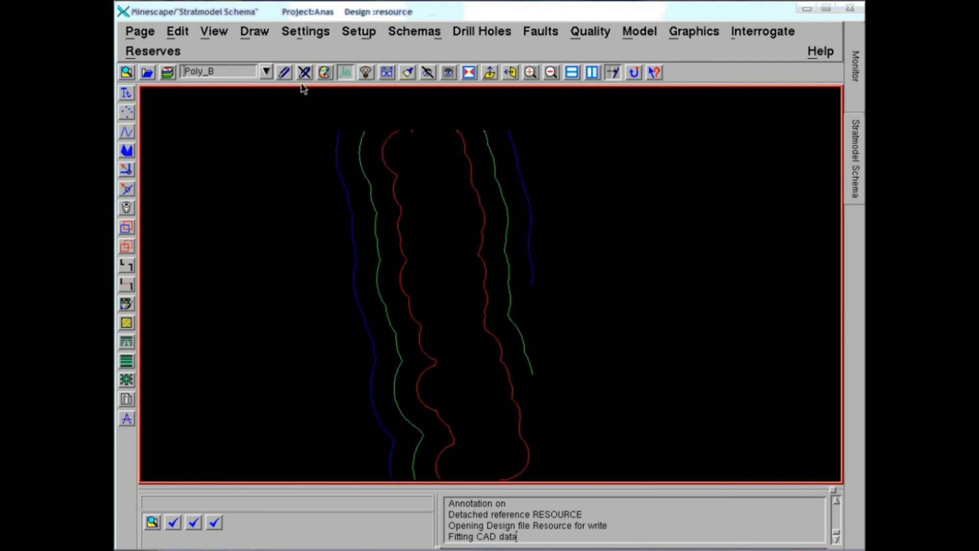
{"action": "left_click", "coordinate": [345, 74]}
{"action": "left_click", "coordinate": [349, 77]}
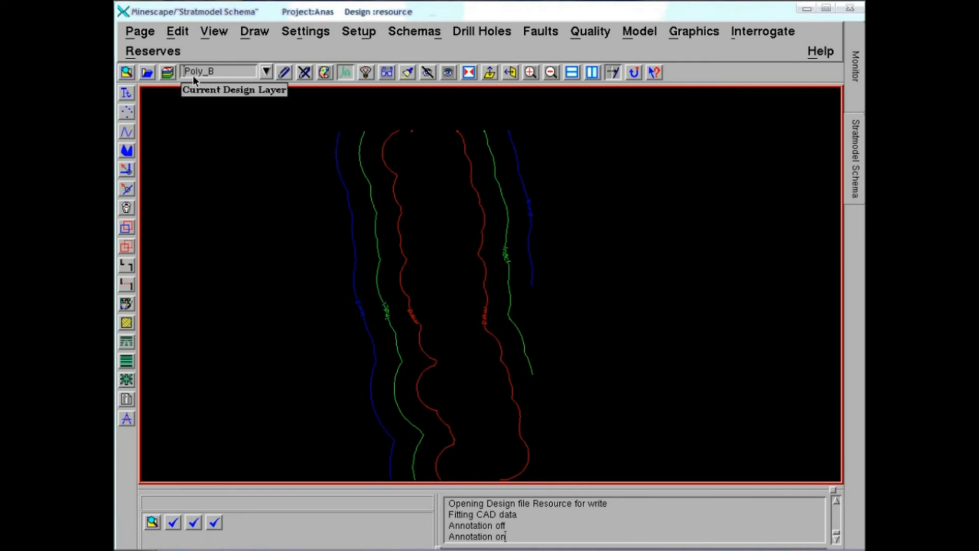
Step: Continue the eastern green indicated contour from its southern end, curving it around the red contour towards the other green end
{"action": "left_click", "coordinate": [178, 33]}
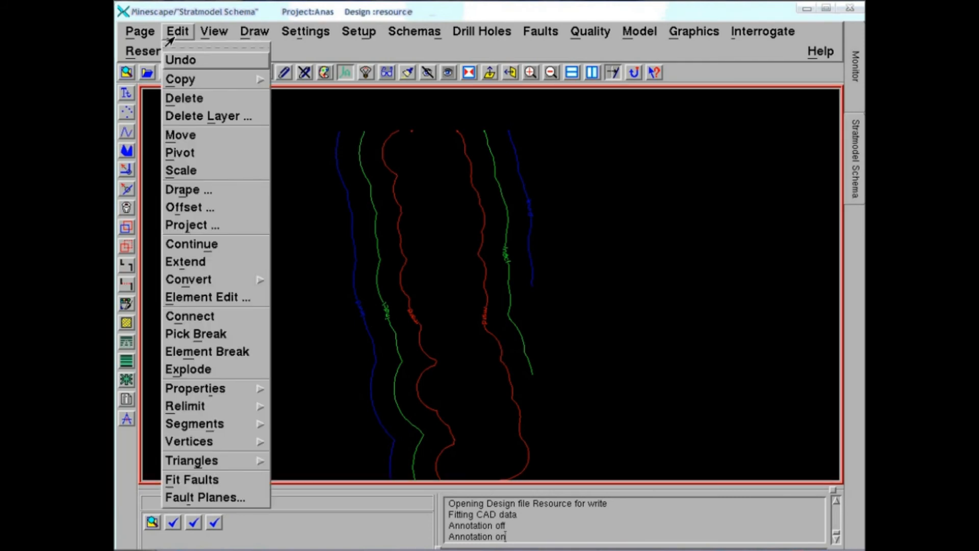
{"action": "left_click", "coordinate": [189, 245]}
{"action": "middle_click_drag", "start_coordinate": [430, 296], "coordinate": [393, 212]}
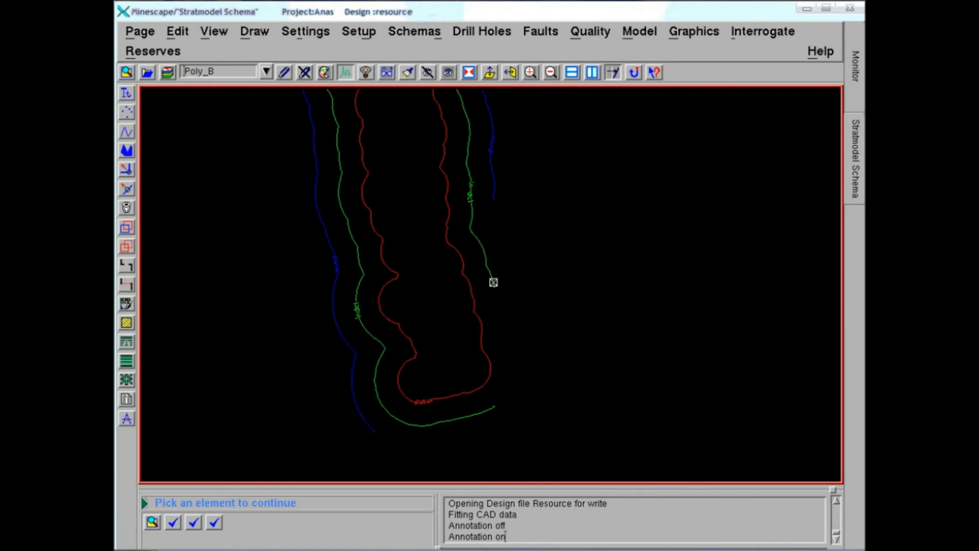
{"action": "left_click", "coordinate": [493, 282]}
{"action": "left_click", "coordinate": [503, 330]}
{"action": "left_click", "coordinate": [510, 369]}
{"action": "left_click", "coordinate": [508, 391]}
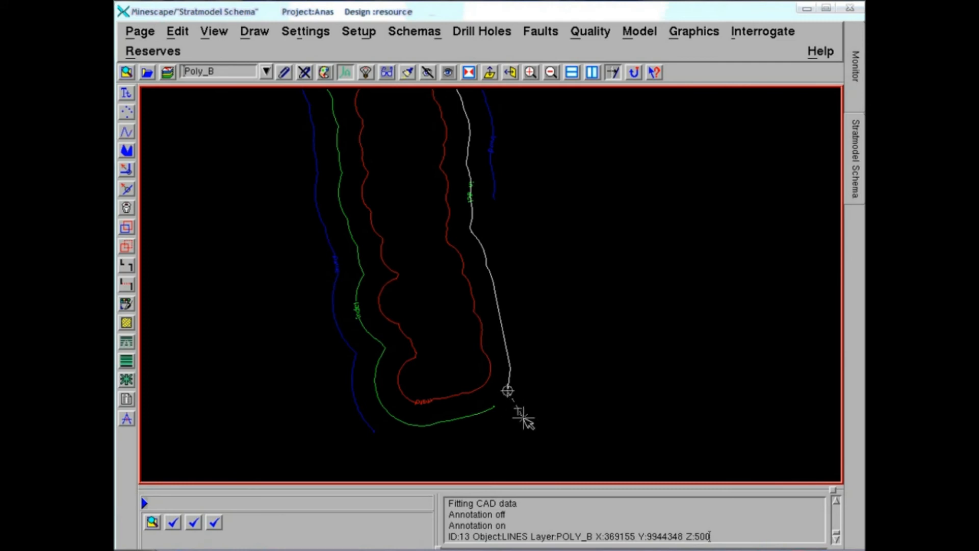
{"action": "middle_click", "coordinate": [523, 418]}
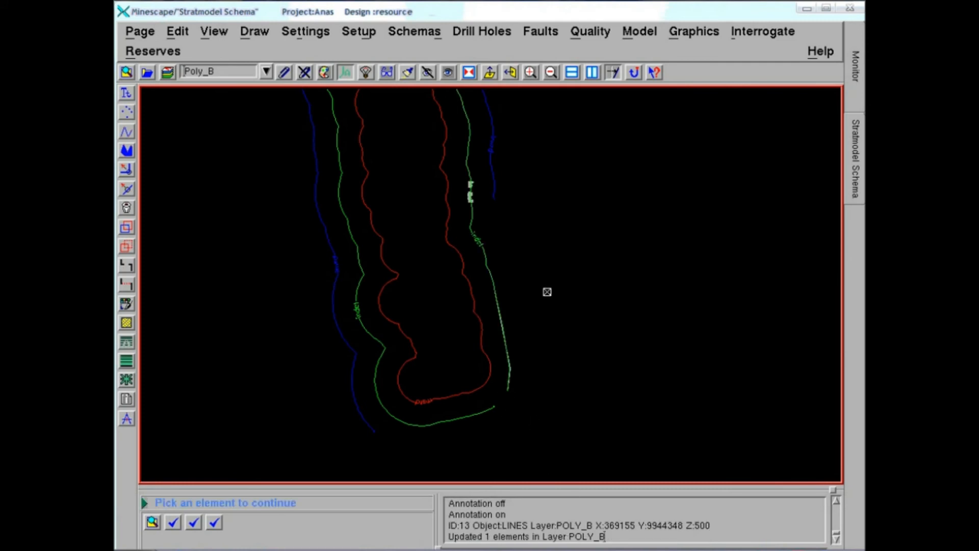
Step: Continue the eastern blue inferred contour from its southern end, around the outside of the green contour towards the western blue end
{"action": "left_click", "coordinate": [494, 189]}
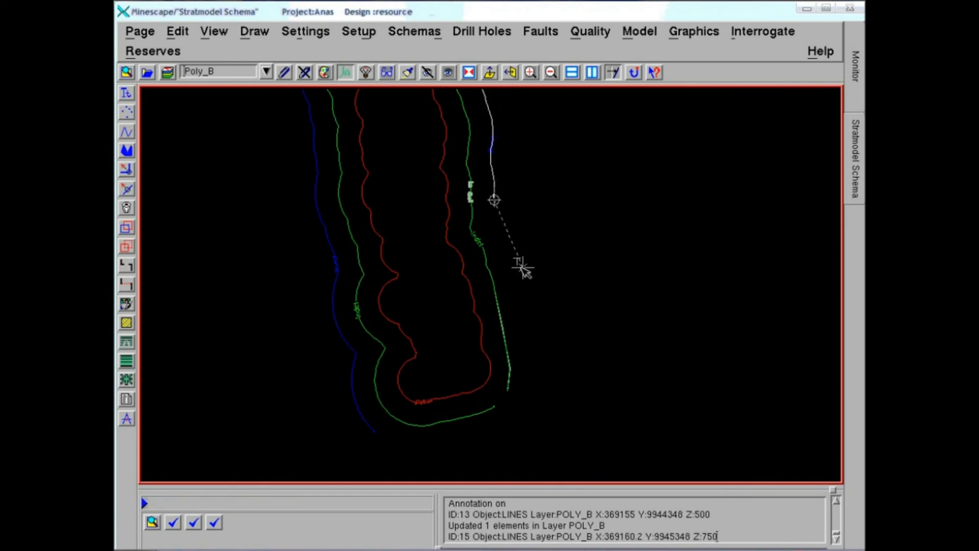
{"action": "left_click", "coordinate": [517, 267]}
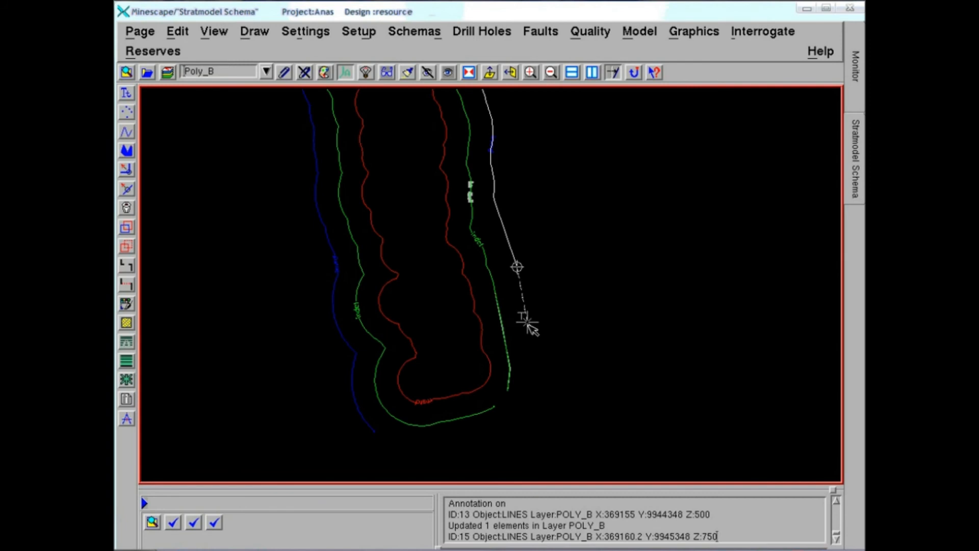
{"action": "left_click", "coordinate": [528, 326]}
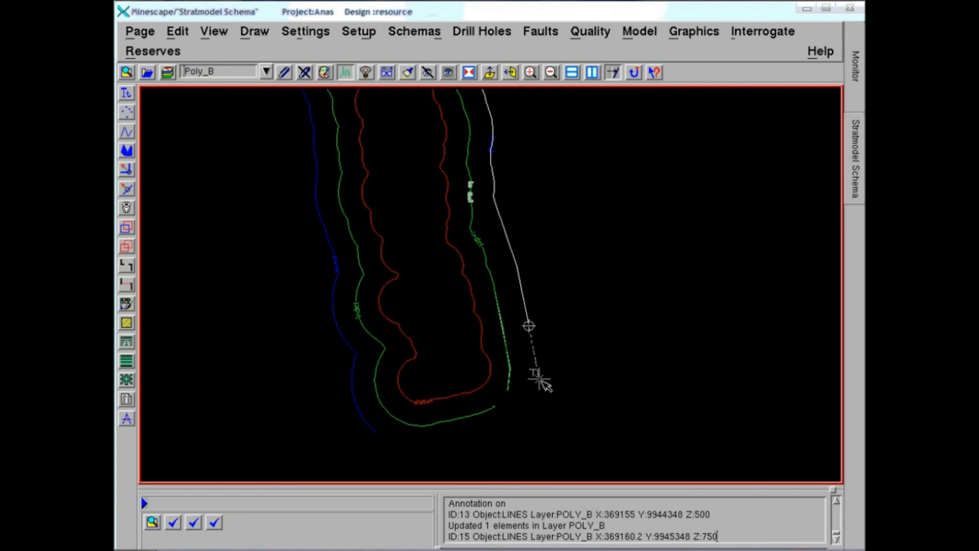
{"action": "left_click", "coordinate": [539, 381]}
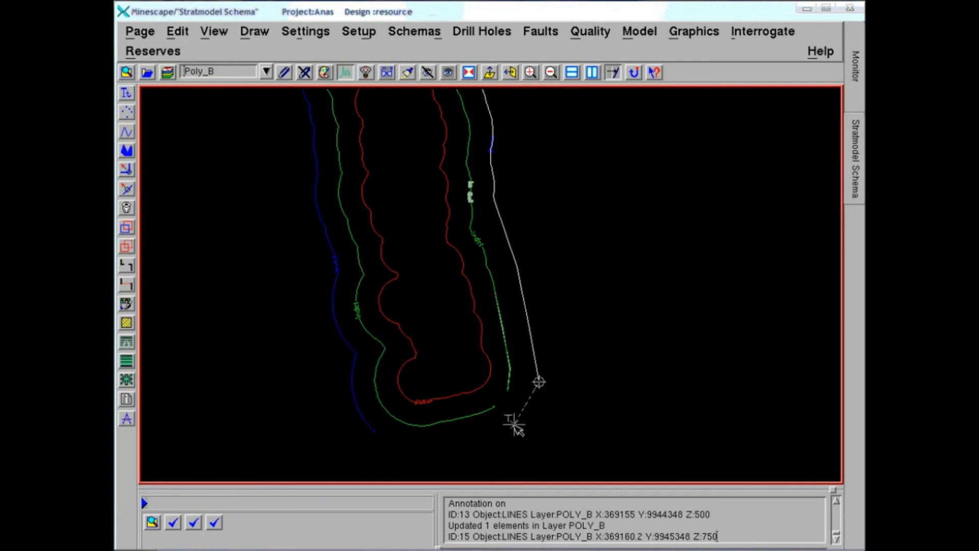
{"action": "left_click", "coordinate": [525, 436]}
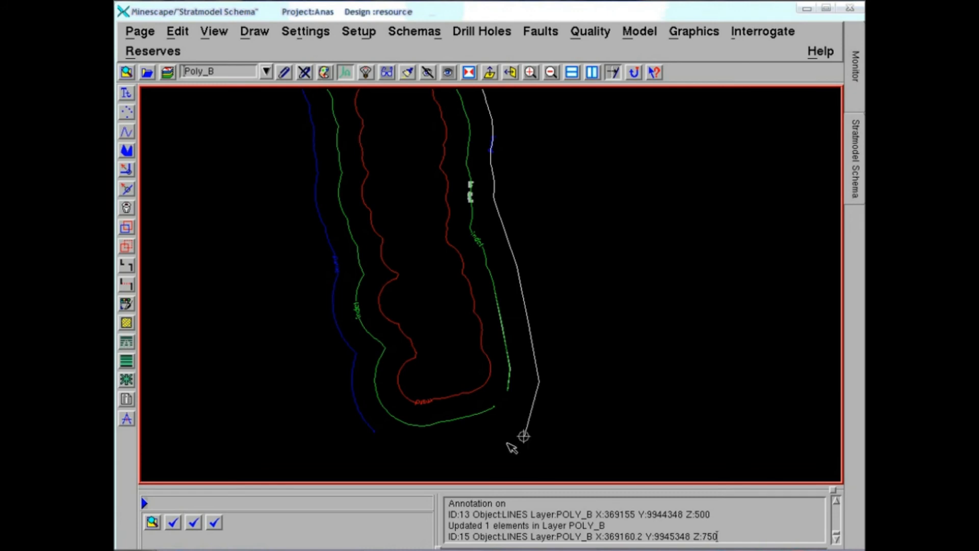
{"action": "left_click", "coordinate": [492, 449]}
{"action": "left_click", "coordinate": [440, 460]}
{"action": "left_click", "coordinate": [400, 453]}
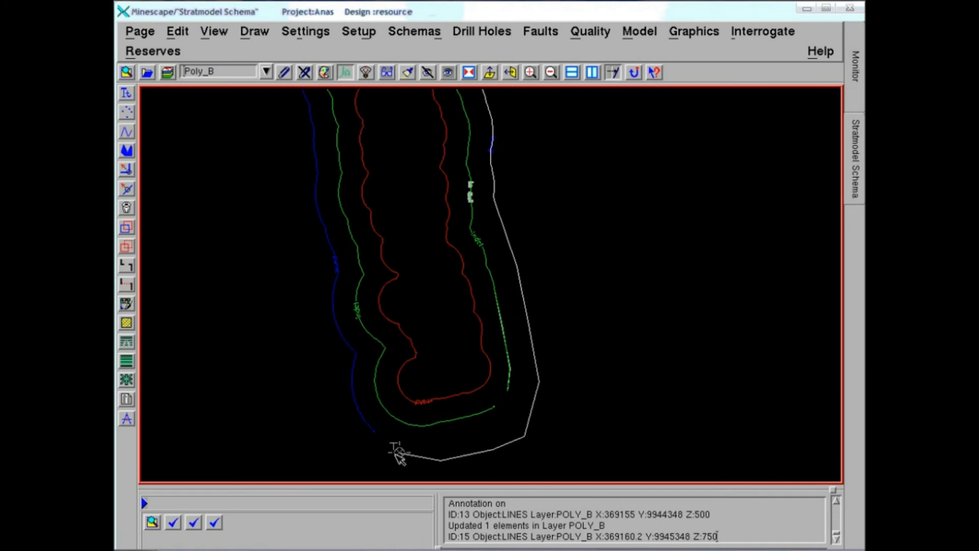
{"action": "middle_click", "coordinate": [400, 454]}
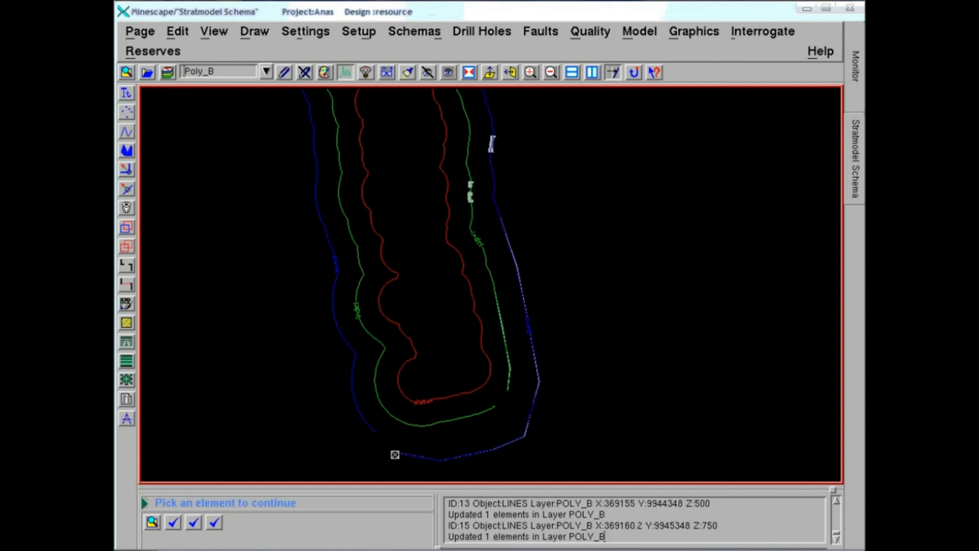
Step: Continue the western green indicated contour from its northern end, arching over the red contour towards the eastern green line
{"action": "middle_click_drag", "start_coordinate": [446, 320], "coordinate": [430, 453]}
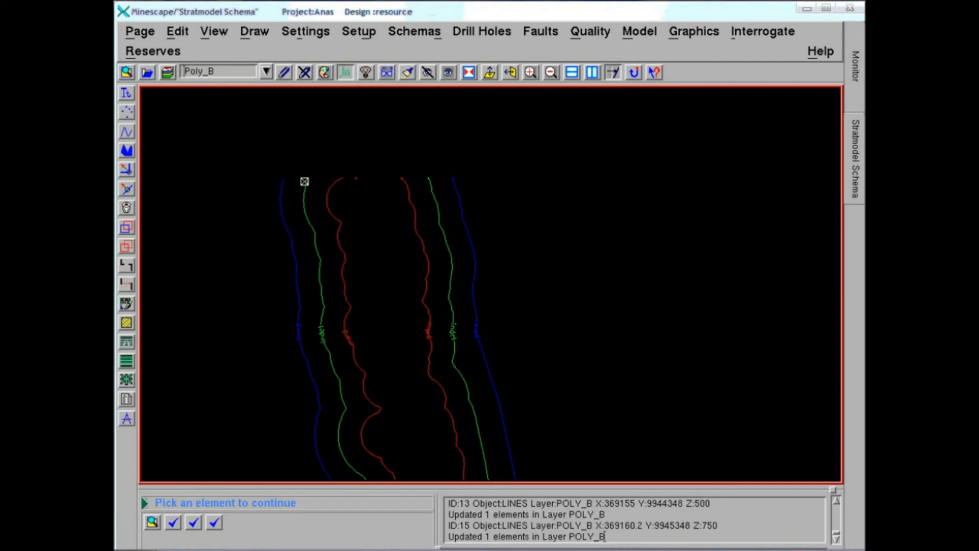
{"action": "middle_click", "coordinate": [304, 181]}
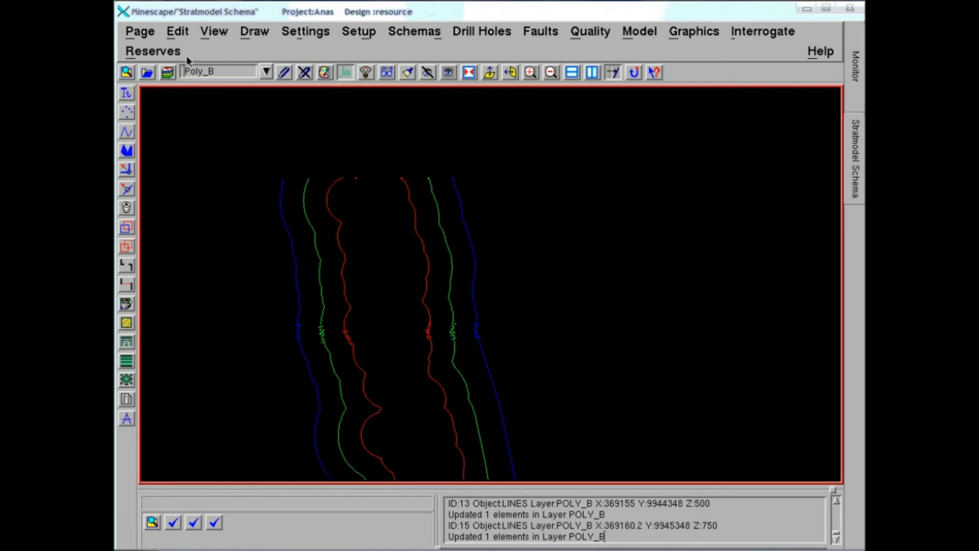
{"action": "left_click", "coordinate": [179, 32]}
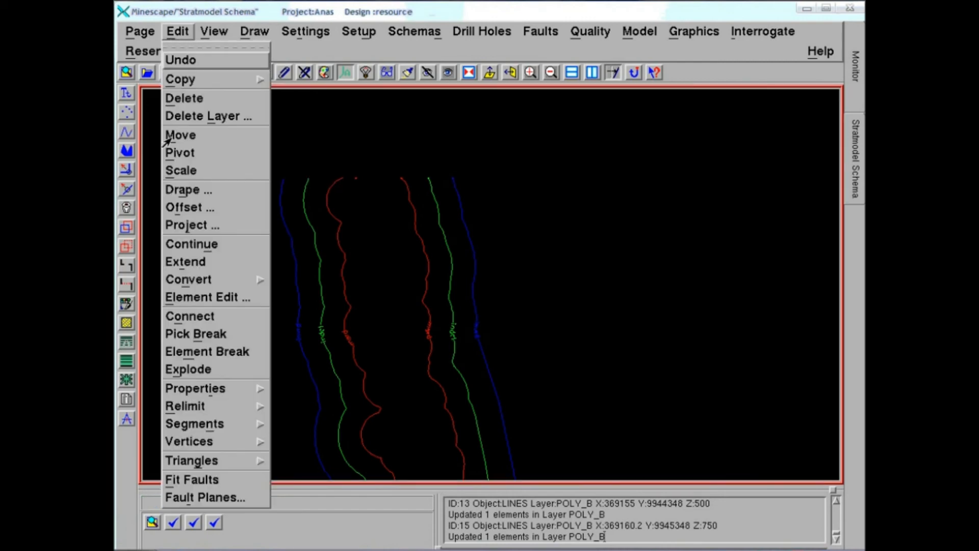
{"action": "left_click", "coordinate": [196, 247]}
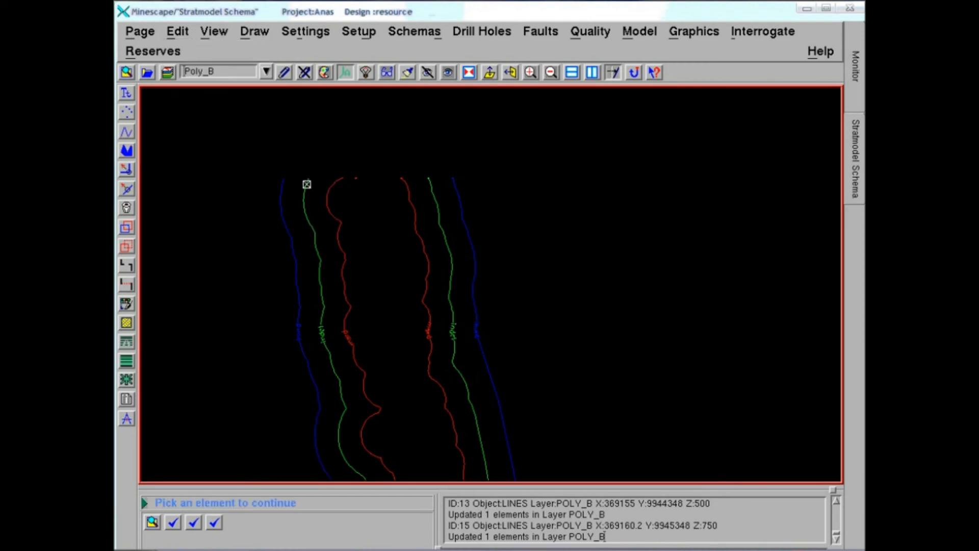
{"action": "left_click", "coordinate": [306, 185]}
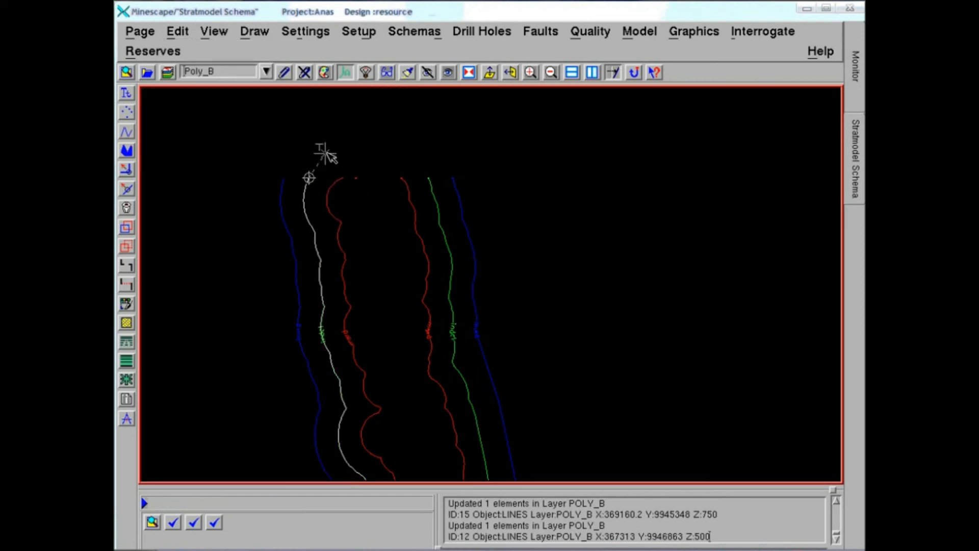
{"action": "left_click", "coordinate": [352, 145]}
{"action": "left_click", "coordinate": [380, 142]}
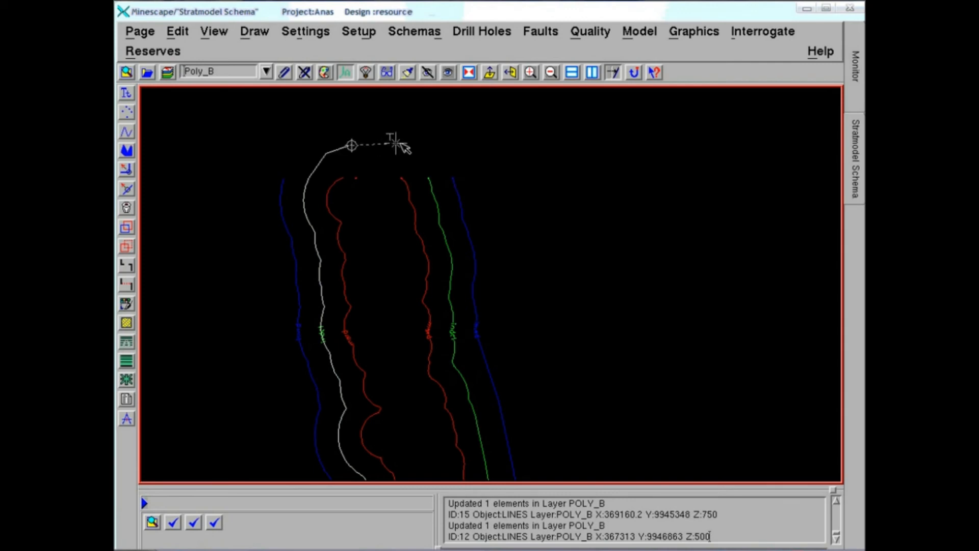
{"action": "left_click", "coordinate": [408, 142]}
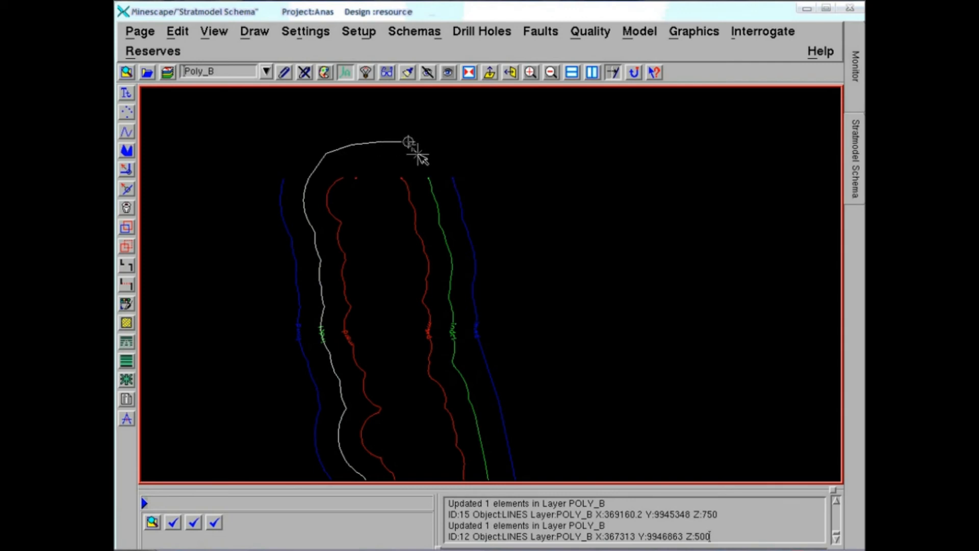
{"action": "right_click", "coordinate": [418, 153]}
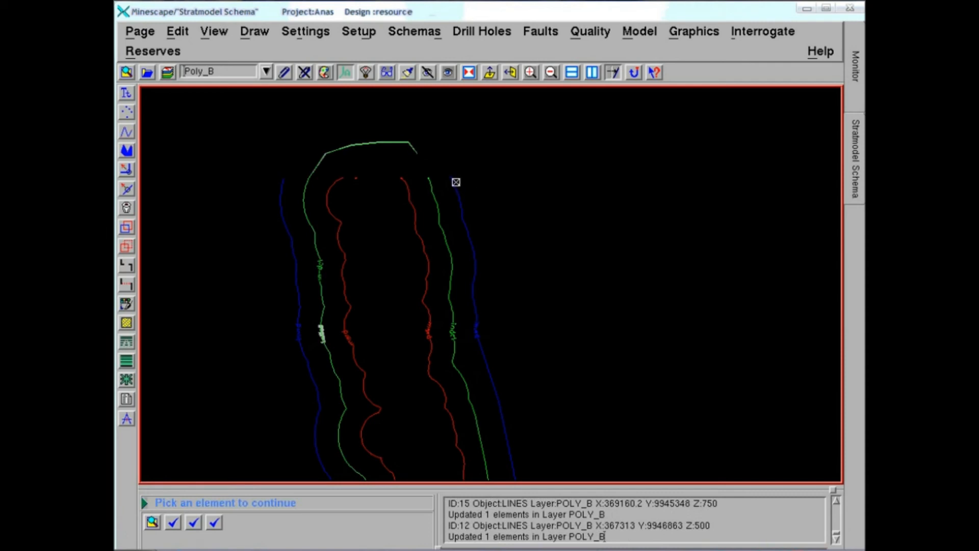
Step: Continue the eastern blue inferred contour from its northern end, arching over the green contour towards the western blue line, and end the command
{"action": "left_click", "coordinate": [455, 182]}
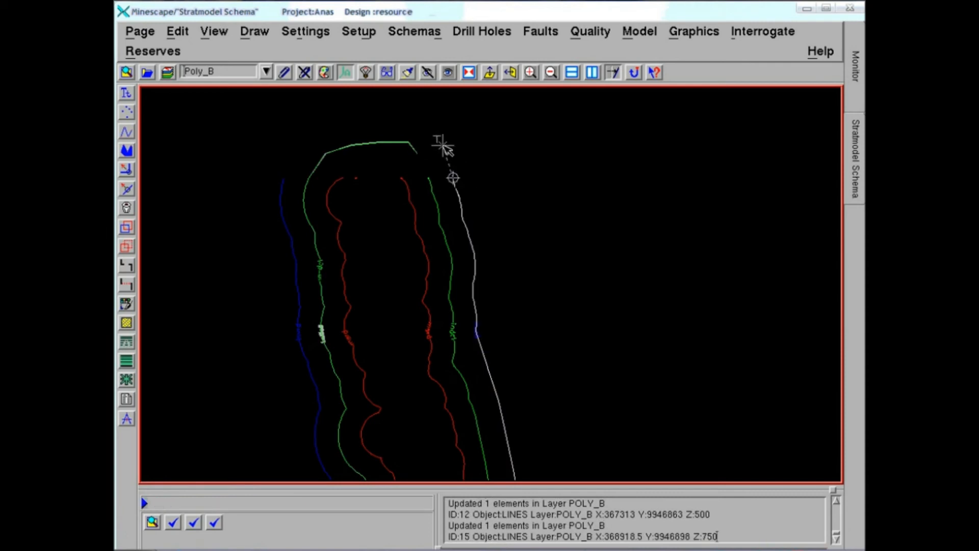
{"action": "left_click", "coordinate": [426, 125]}
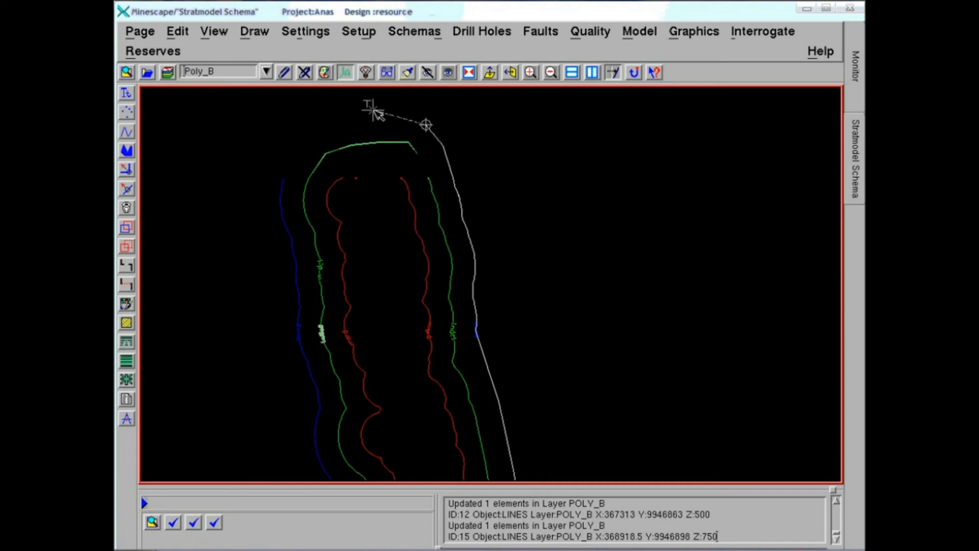
{"action": "left_click", "coordinate": [371, 109]}
{"action": "left_click", "coordinate": [326, 113]}
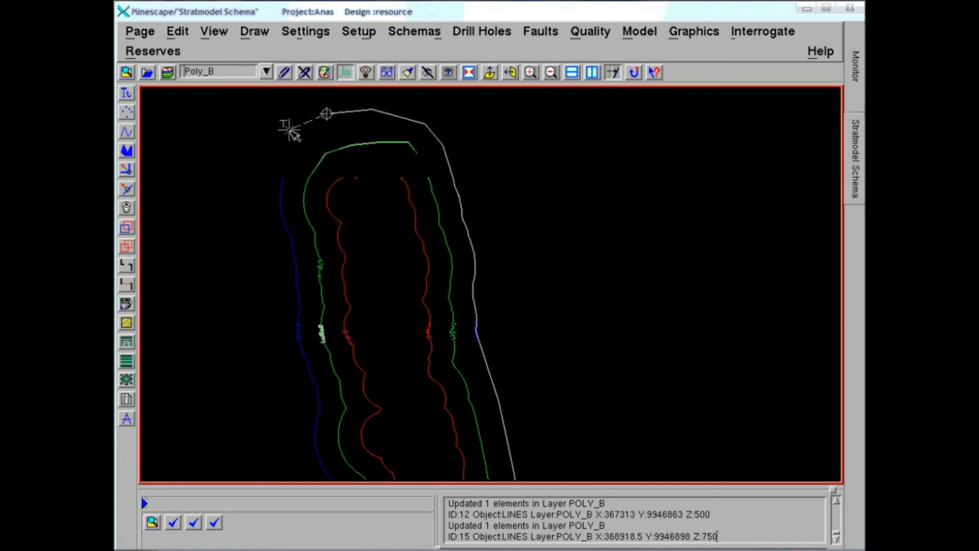
{"action": "left_click", "coordinate": [290, 129]}
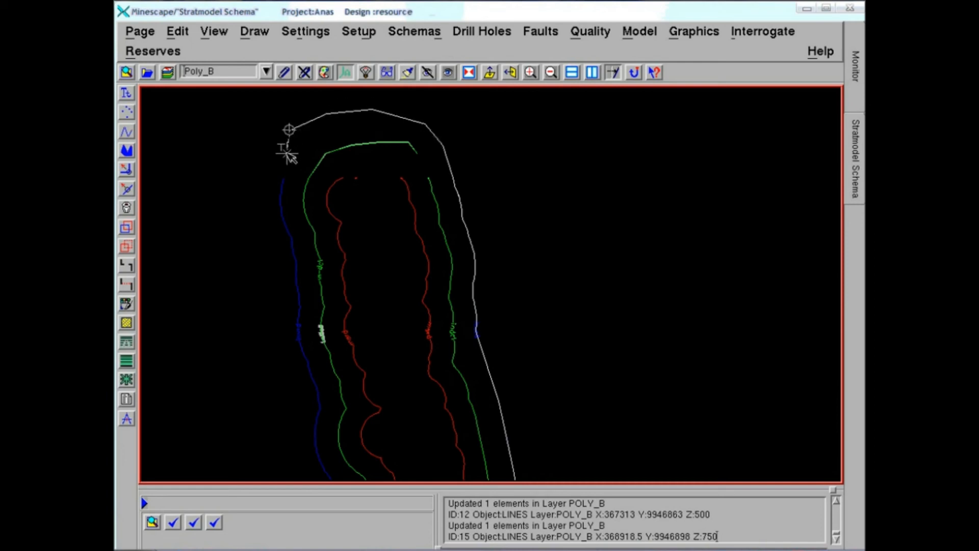
{"action": "left_click", "coordinate": [286, 152]}
{"action": "right_click", "coordinate": [286, 152]}
{"action": "right_click", "coordinate": [286, 152]}
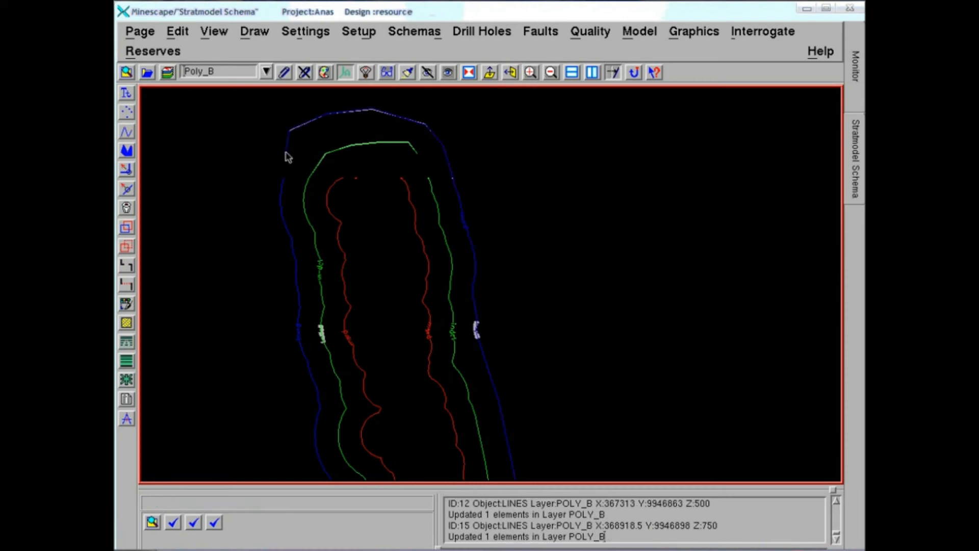
Step: Connect the eastern green indicated contour to the extended western green line across the gap at the northern end
{"action": "left_click", "coordinate": [177, 34]}
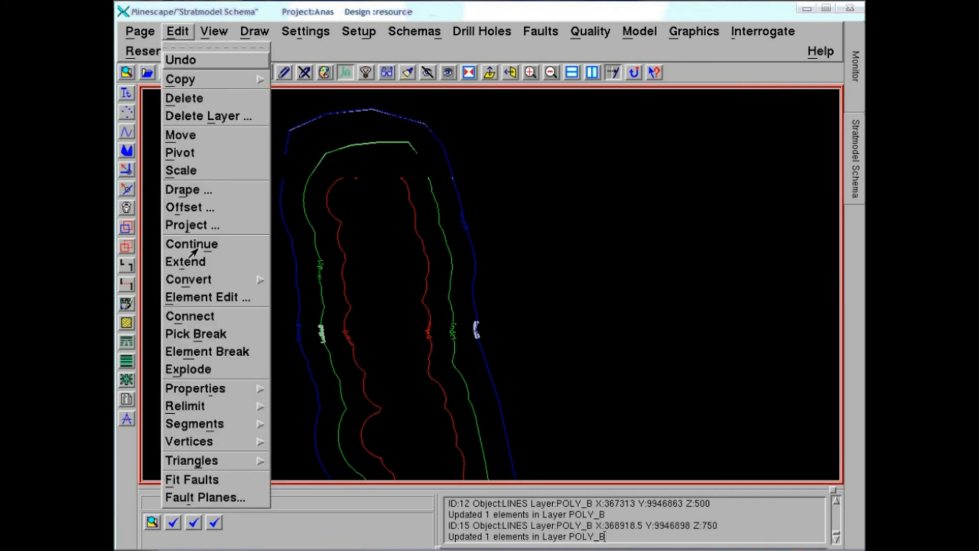
{"action": "left_click", "coordinate": [190, 317]}
{"action": "middle_click_drag", "start_coordinate": [250, 259], "coordinate": [212, 228]}
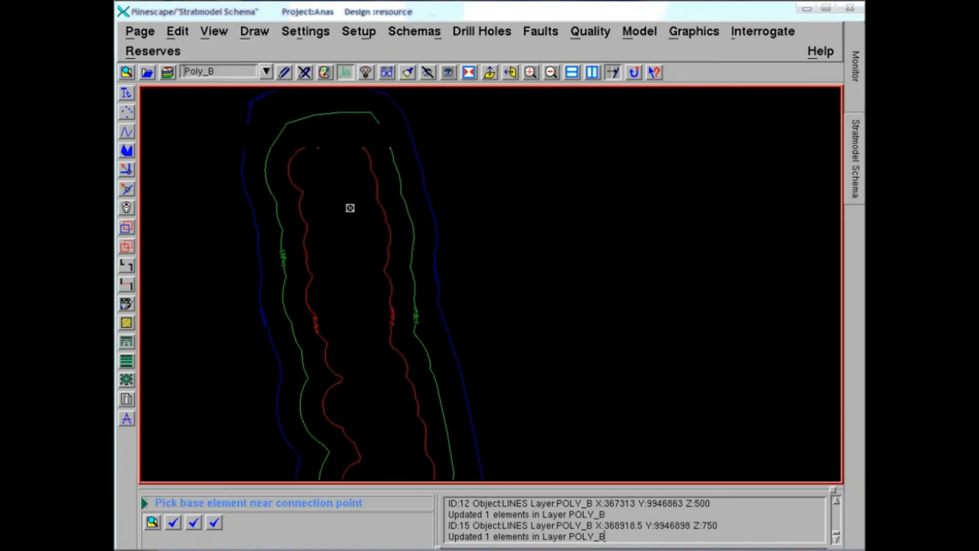
{"action": "left_click", "coordinate": [391, 154]}
{"action": "left_click", "coordinate": [378, 121]}
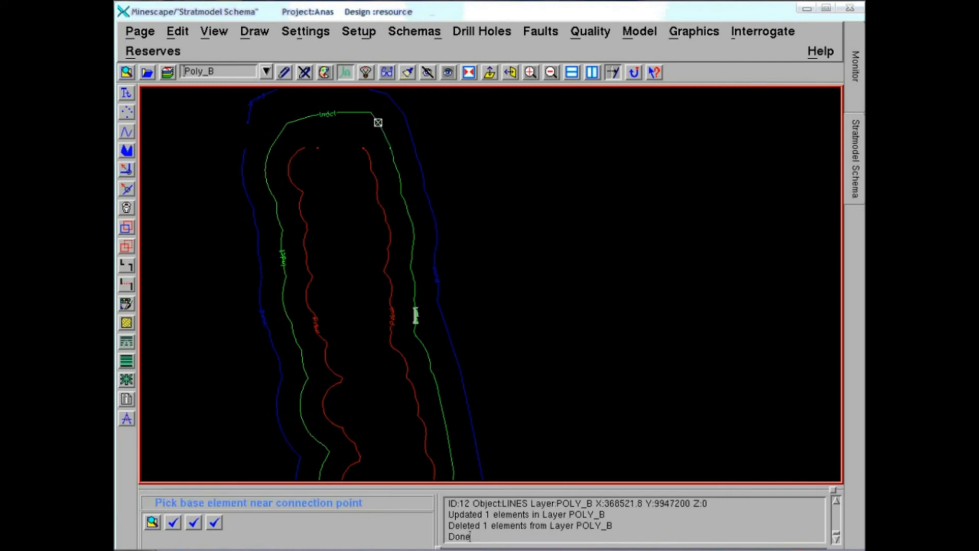
Step: Connect the extended eastern blue inferred contour to the western blue line across the gap at the northern end
{"action": "middle_click_drag", "start_coordinate": [333, 134], "coordinate": [454, 197]}
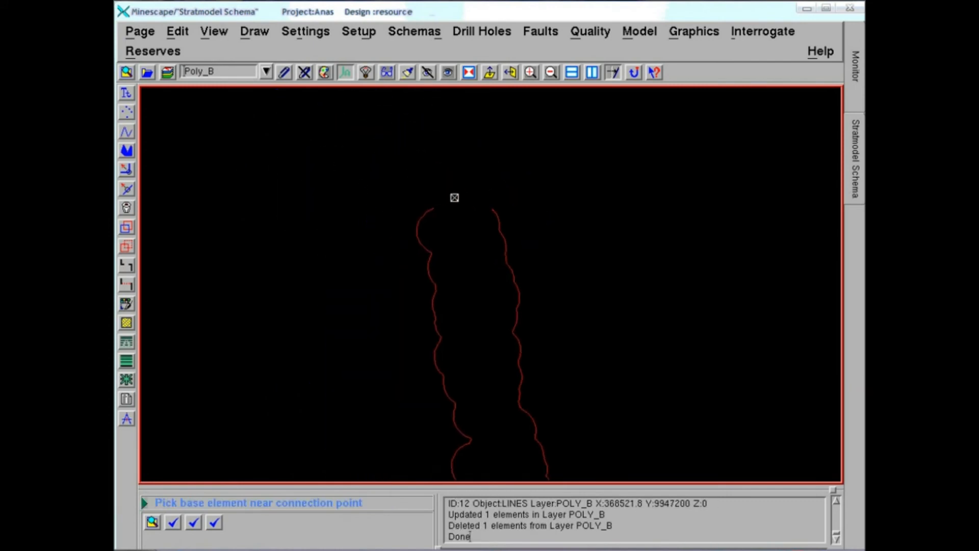
{"action": "left_click", "coordinate": [375, 173]}
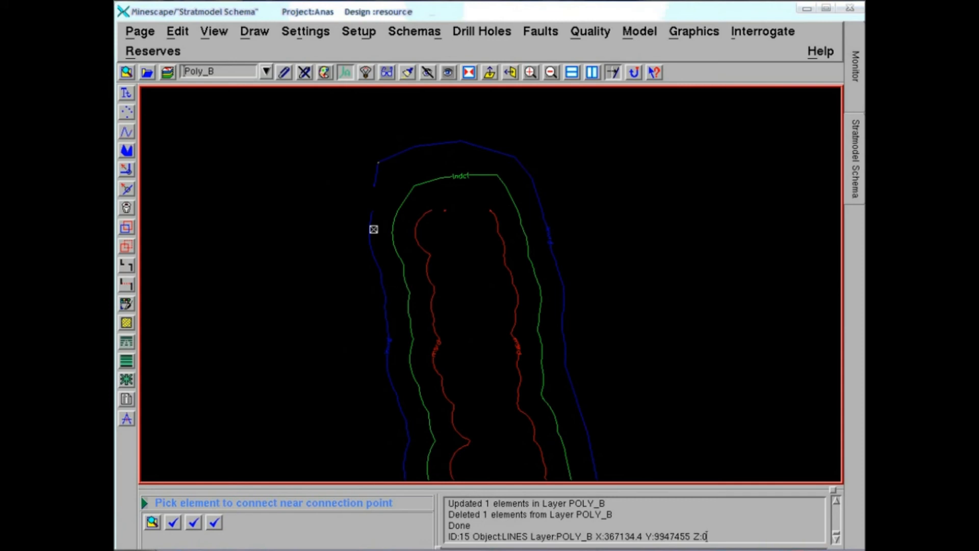
{"action": "left_click", "coordinate": [369, 227]}
Step: Connect the short red segment at the northern end to the eastern red measured contour and end the Connect command
{"action": "middle_click_drag", "start_coordinate": [343, 337], "coordinate": [271, 203]}
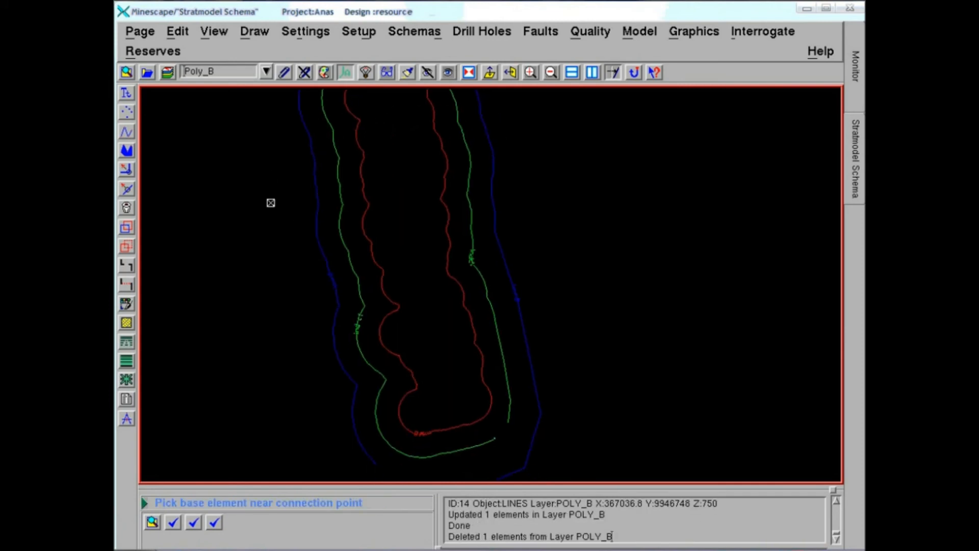
{"action": "middle_click_drag", "start_coordinate": [442, 329], "coordinate": [443, 402]}
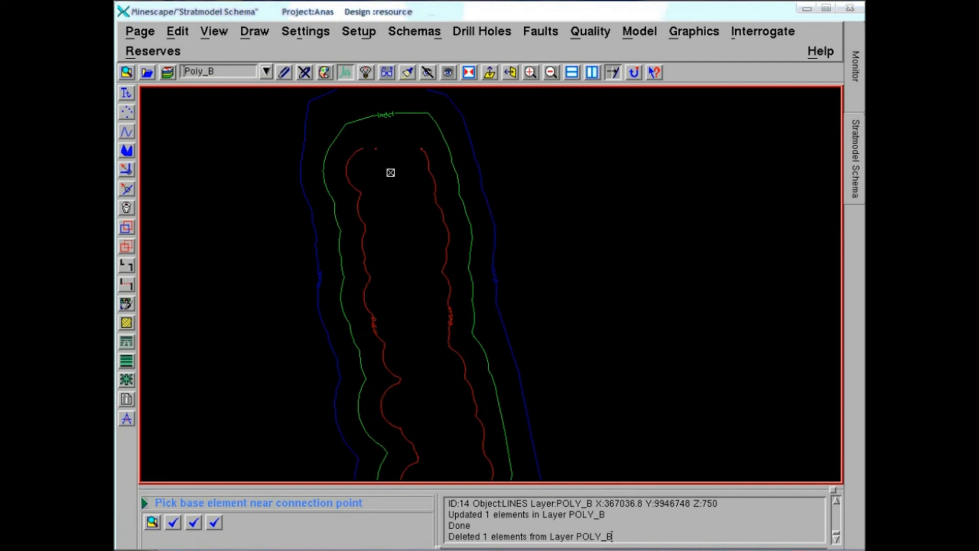
{"action": "scroll", "coordinate": [391, 172], "scroll_direction": "down", "scroll_amount": 2}
{"action": "scroll", "coordinate": [390, 173], "scroll_direction": "up", "scroll_amount": 5}
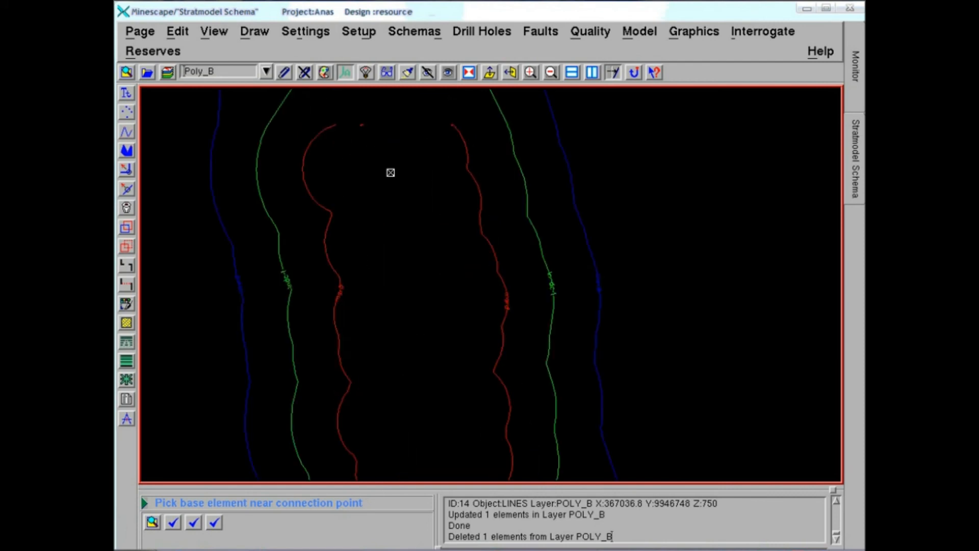
{"action": "middle_click_drag", "start_coordinate": [411, 285], "coordinate": [427, 336]}
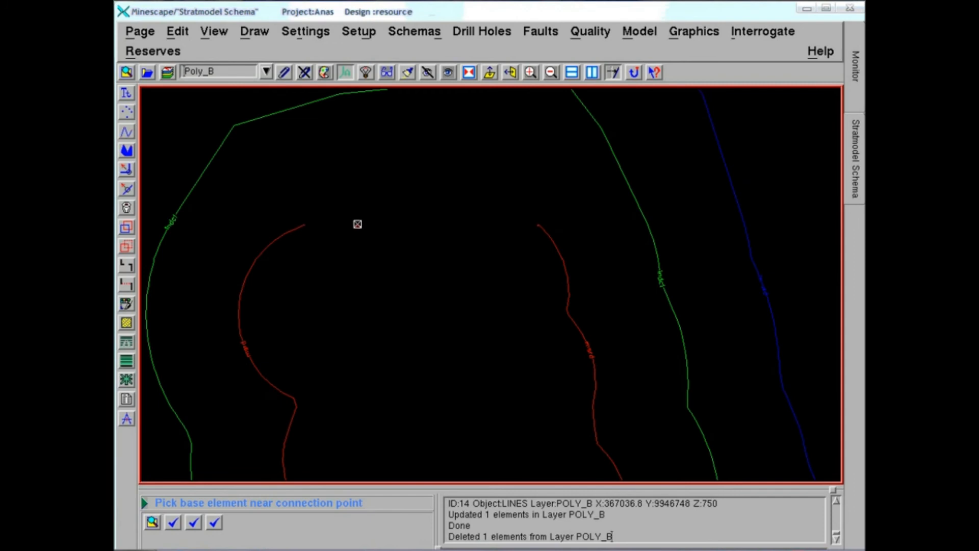
{"action": "left_click", "coordinate": [357, 224]}
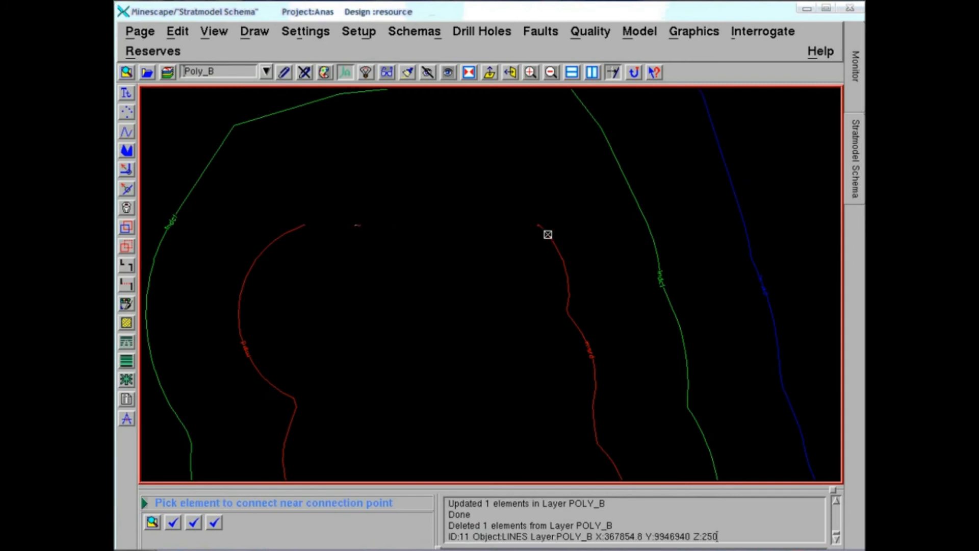
{"action": "left_click", "coordinate": [543, 230]}
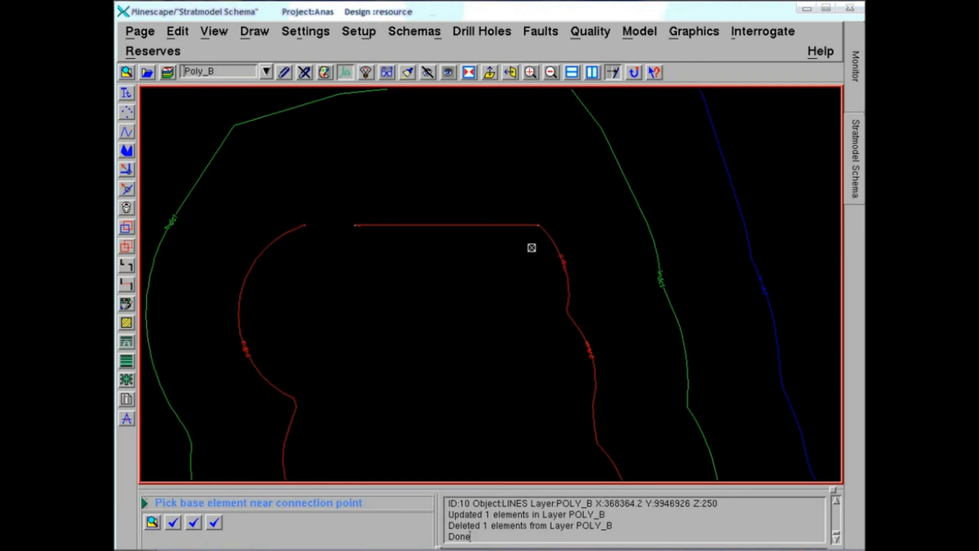
{"action": "right_click", "coordinate": [531, 248]}
Step: Convert the red measured contour to a polygon, closing its remaining gap at the northern end
{"action": "middle_click_drag", "start_coordinate": [375, 173], "coordinate": [400, 189]}
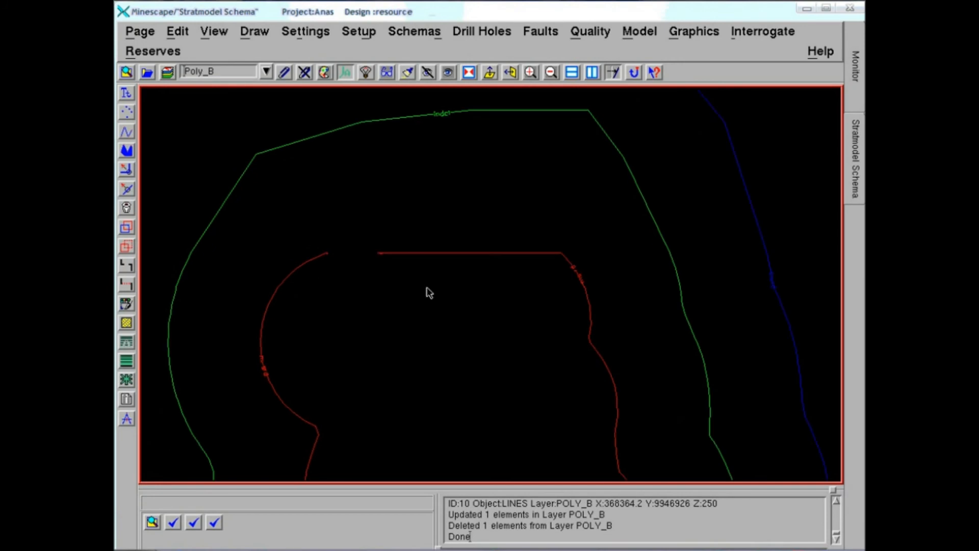
{"action": "left_click", "coordinate": [187, 32]}
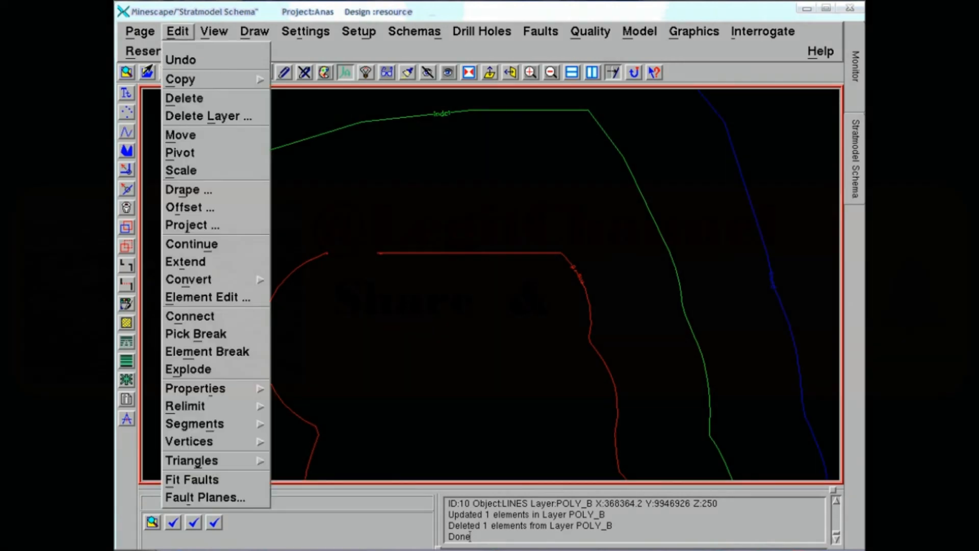
{"action": "mouse_move", "coordinate": [199, 282]}
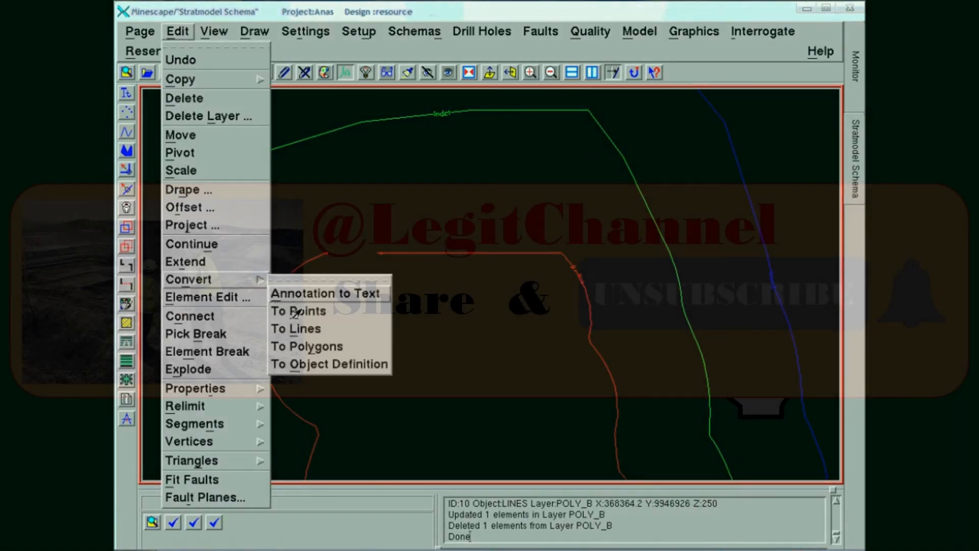
{"action": "left_click", "coordinate": [306, 346]}
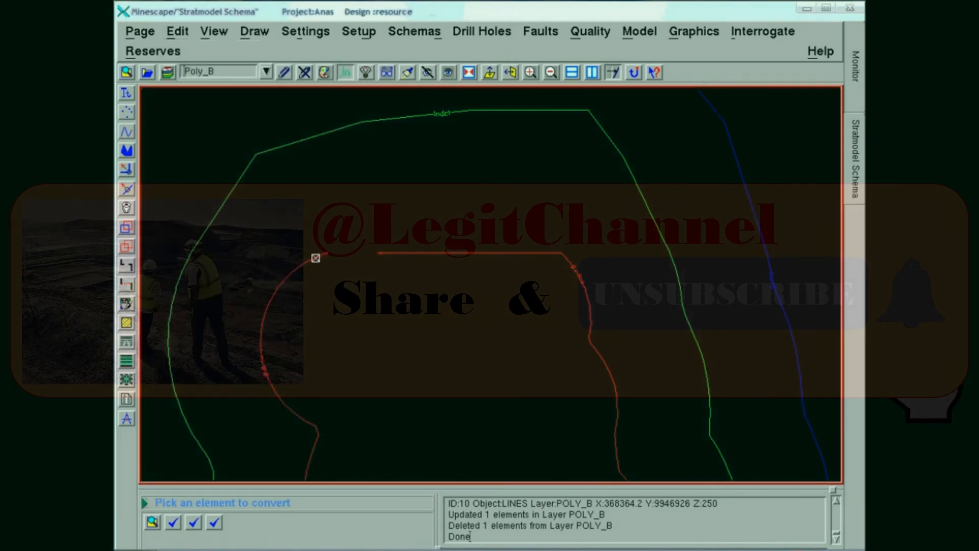
{"action": "left_click", "coordinate": [317, 259]}
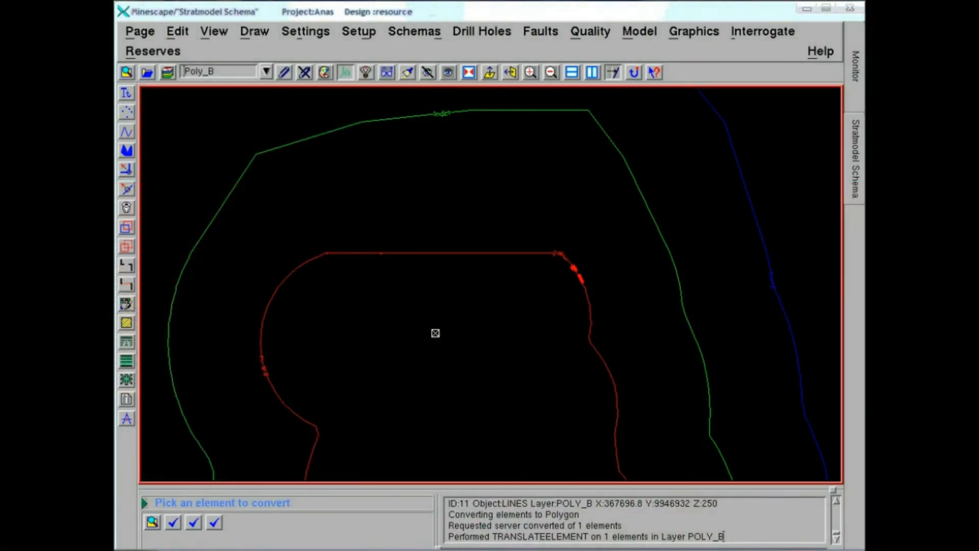
Step: Convert the green indicated contour to a polygon, closing its gap near the southeastern corner
{"action": "middle_click_drag", "start_coordinate": [433, 332], "coordinate": [267, 278]}
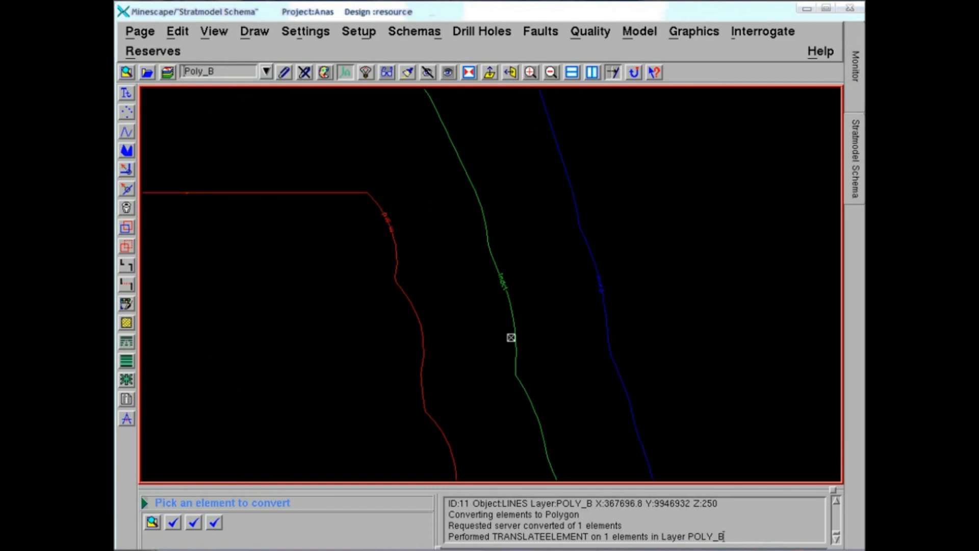
{"action": "scroll", "coordinate": [511, 337], "scroll_direction": "down", "scroll_amount": 3}
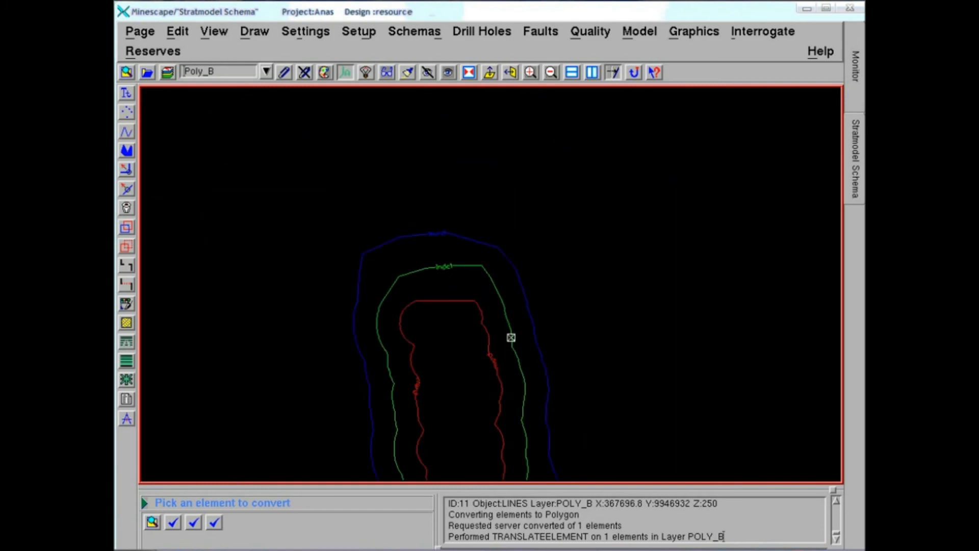
{"action": "middle_click_drag", "start_coordinate": [492, 269], "coordinate": [477, 151]}
{"action": "left_click", "coordinate": [452, 428]}
{"action": "middle_click_drag", "start_coordinate": [407, 396], "coordinate": [382, 339]}
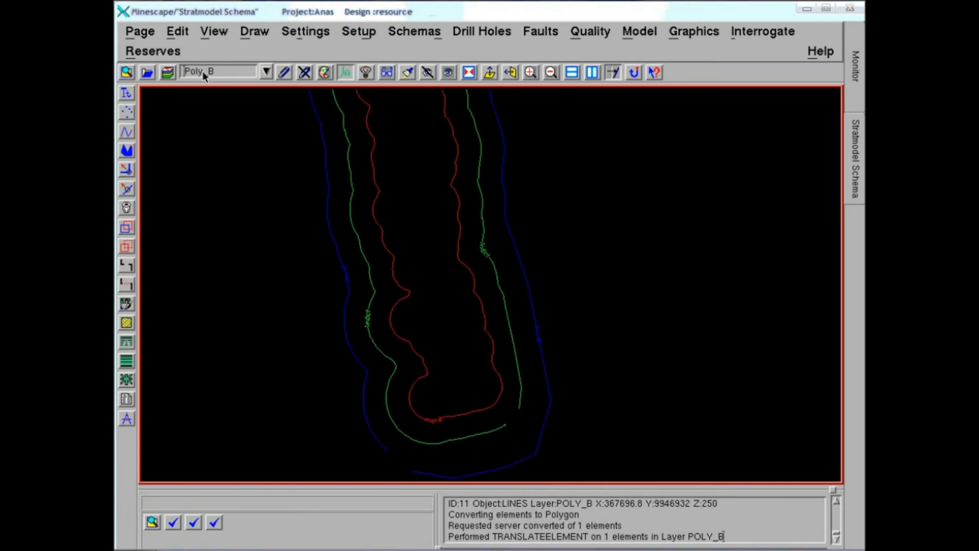
{"action": "left_click", "coordinate": [179, 32]}
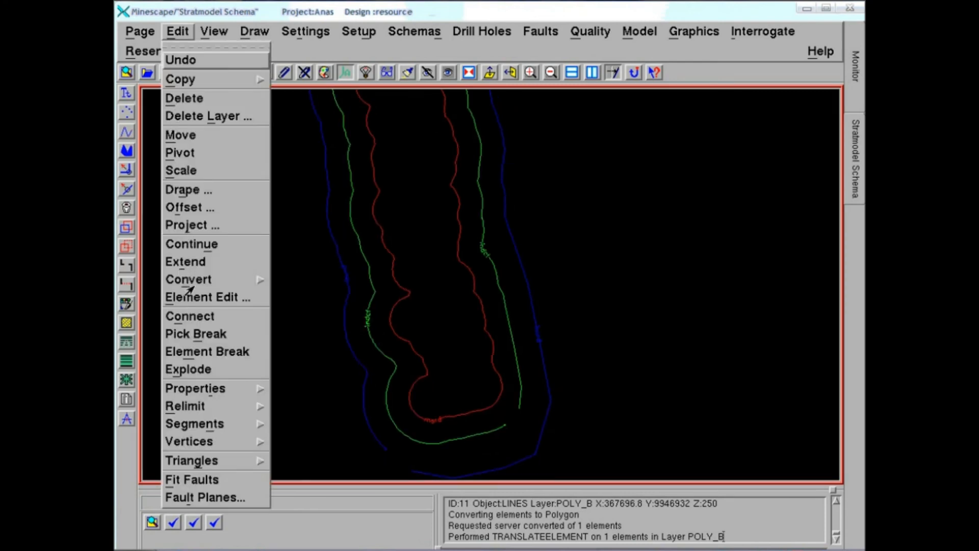
{"action": "mouse_move", "coordinate": [188, 280]}
{"action": "left_click", "coordinate": [302, 346]}
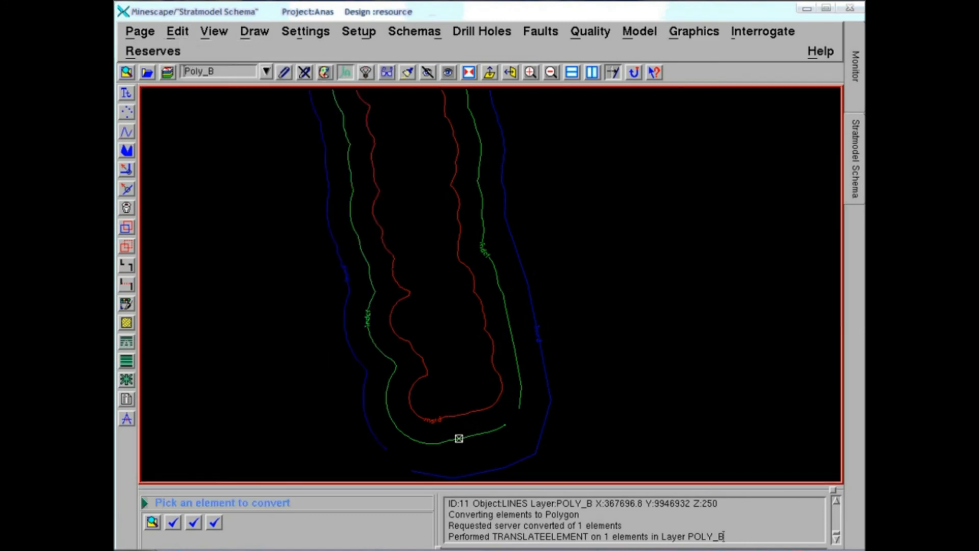
{"action": "left_click", "coordinate": [459, 439]}
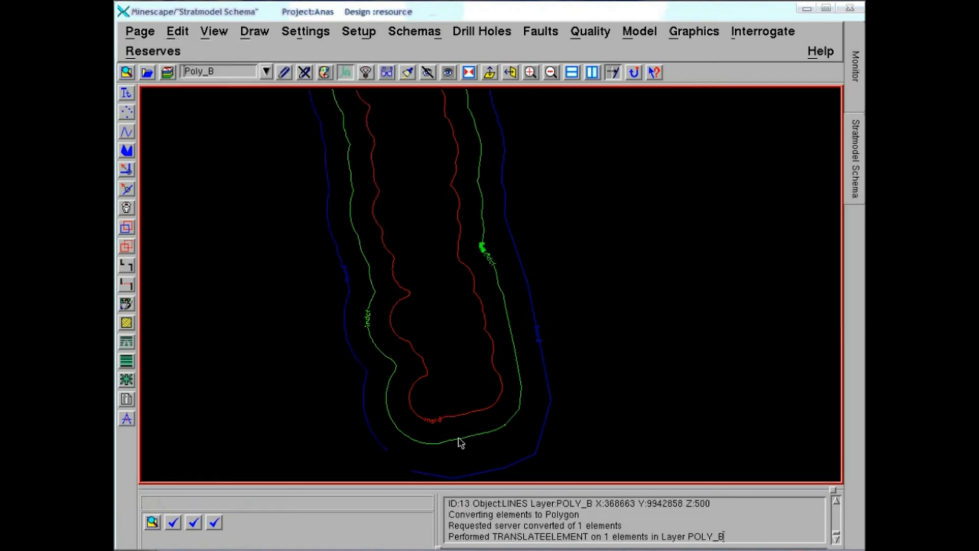
Step: Convert the blue inferred contour to a polygon, closing its southern gap, and end the conversion command
{"action": "left_click", "coordinate": [371, 433]}
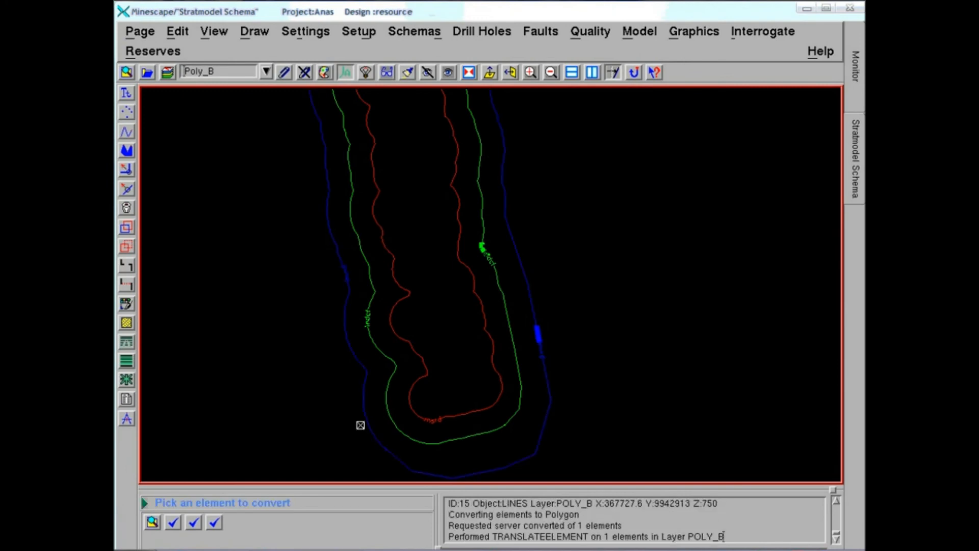
{"action": "mouse_move", "coordinate": [309, 394]}
{"action": "middle_mouse_down"}
{"action": "mouse_move", "coordinate": [380, 477]}
{"action": "mouse_move", "coordinate": [368, 500]}
{"action": "mouse_move", "coordinate": [328, 370]}
{"action": "middle_mouse_up"}
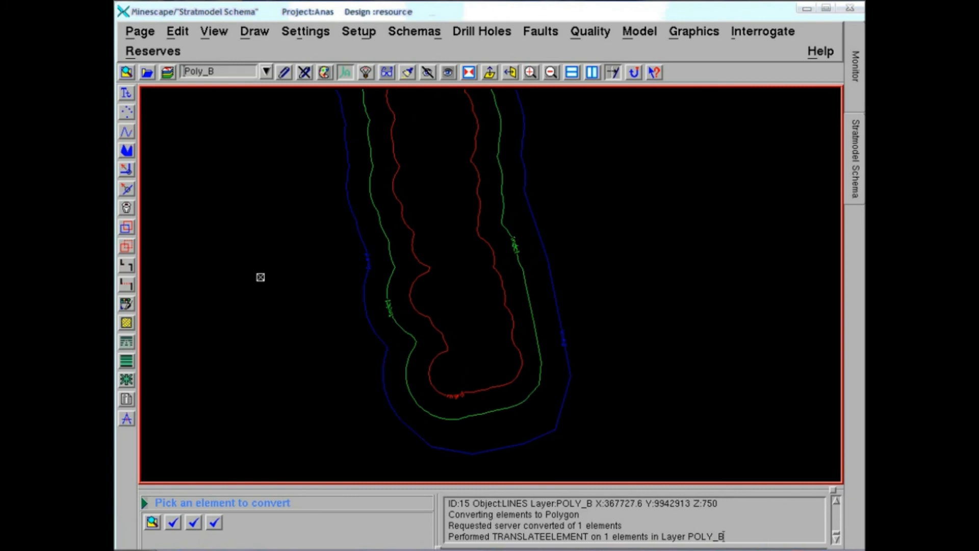
{"action": "right_click", "coordinate": [225, 218]}
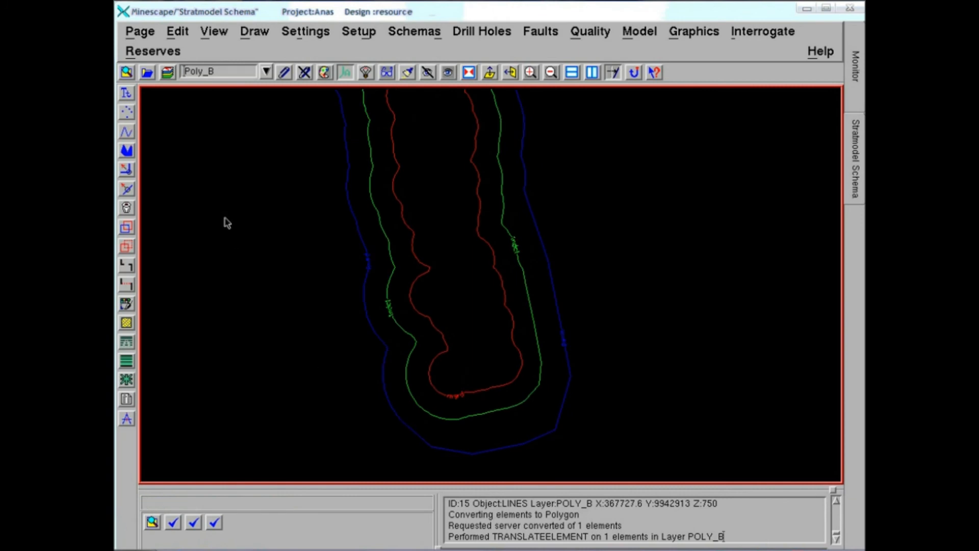
{"action": "mouse_move", "coordinate": [271, 231]}
{"action": "middle_mouse_down"}
{"action": "mouse_move", "coordinate": [260, 298]}
{"action": "mouse_move", "coordinate": [272, 314]}
{"action": "mouse_move", "coordinate": [290, 303]}
{"action": "mouse_move", "coordinate": [281, 299]}
{"action": "middle_mouse_up"}
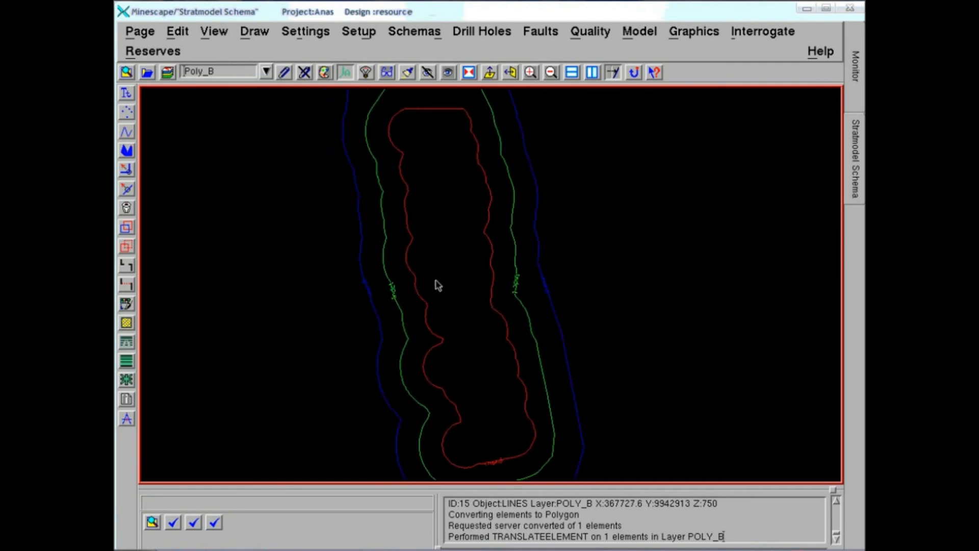
Step: Attach the cnt_struktur design file as a reference with all its floor layers displayed, and fit the view to the data
{"action": "left_click", "coordinate": [284, 72]}
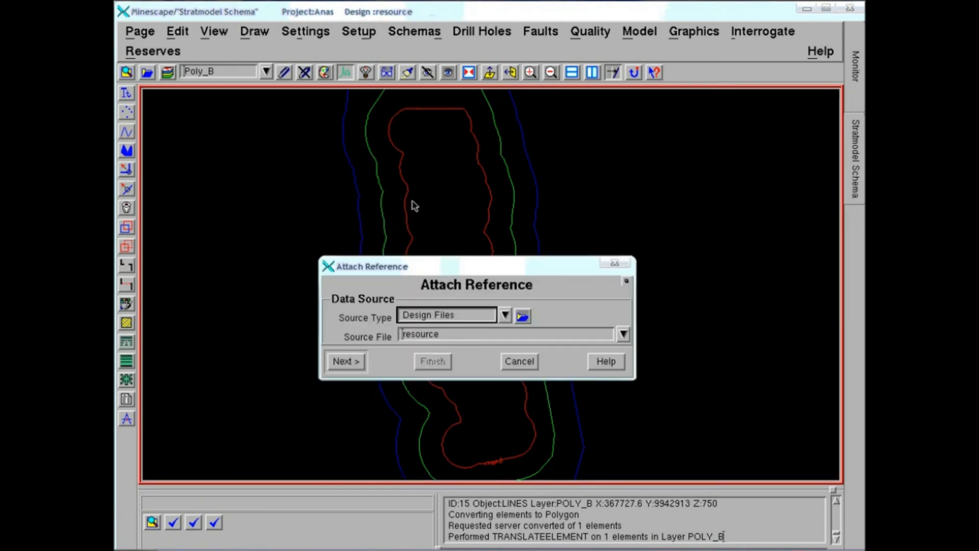
{"action": "left_click", "coordinate": [623, 334]}
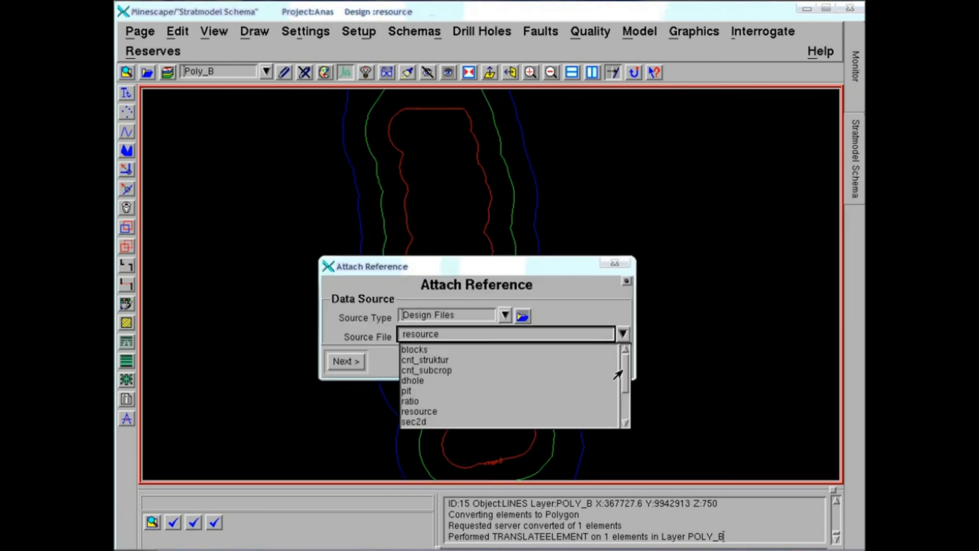
{"action": "left_click", "coordinate": [420, 360]}
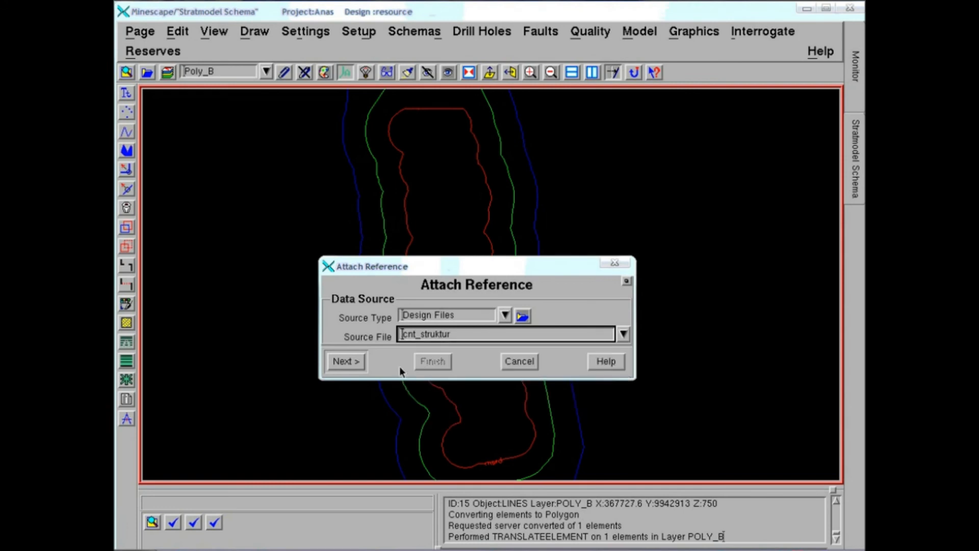
{"action": "left_click", "coordinate": [346, 361]}
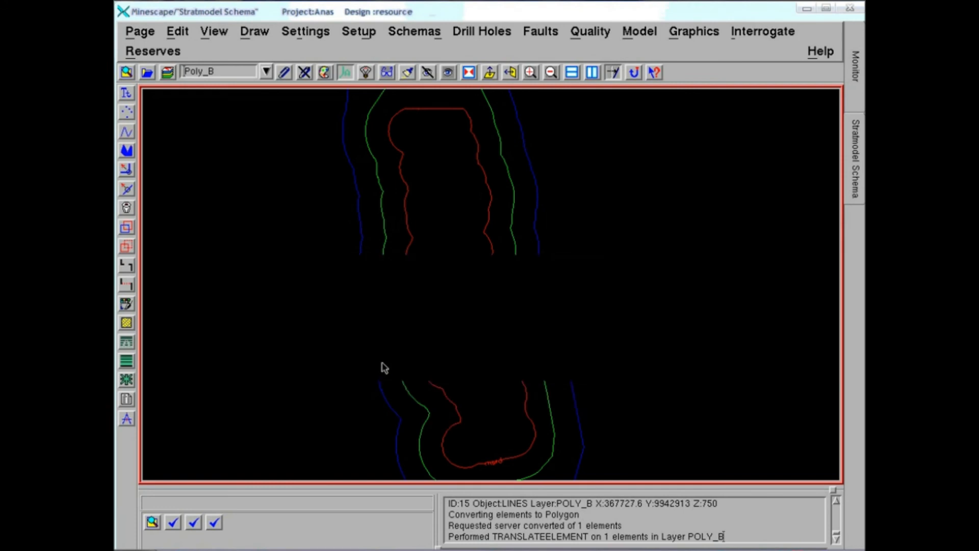
{"action": "left_click", "coordinate": [453, 314]}
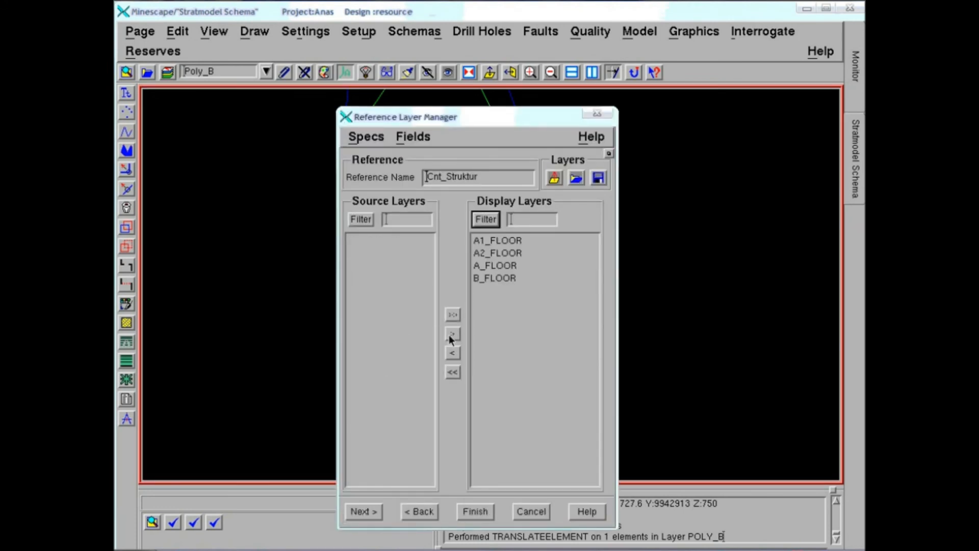
{"action": "left_click", "coordinate": [476, 511]}
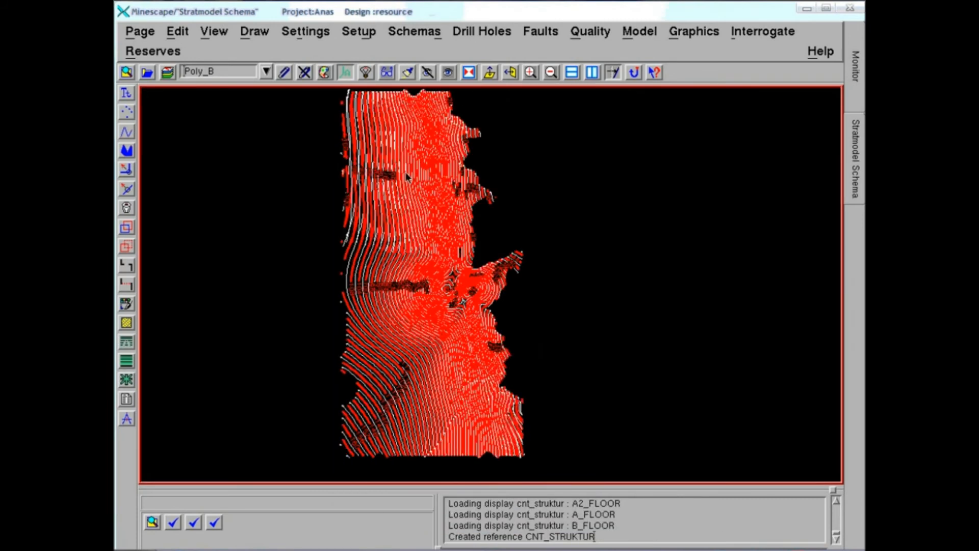
{"action": "left_click", "coordinate": [467, 77]}
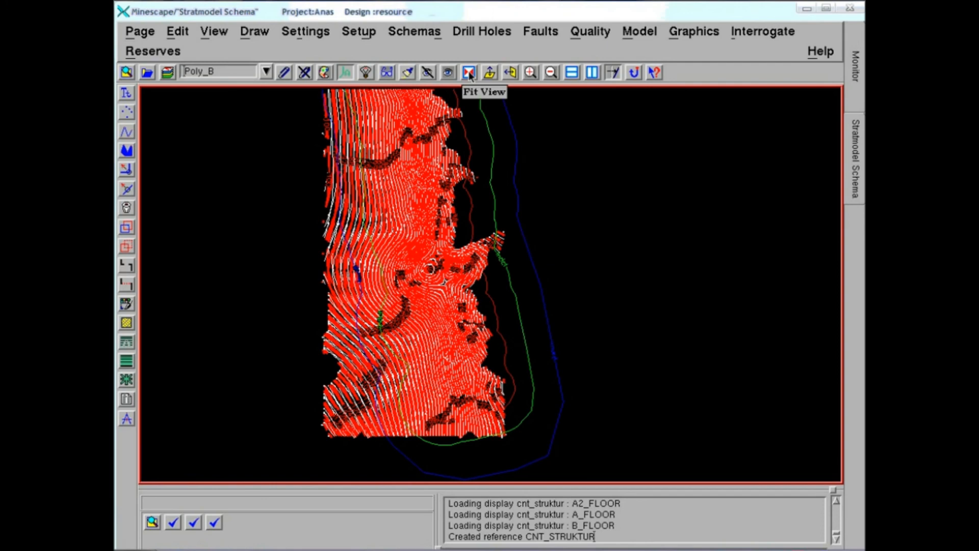
{"action": "left_click", "coordinate": [469, 74]}
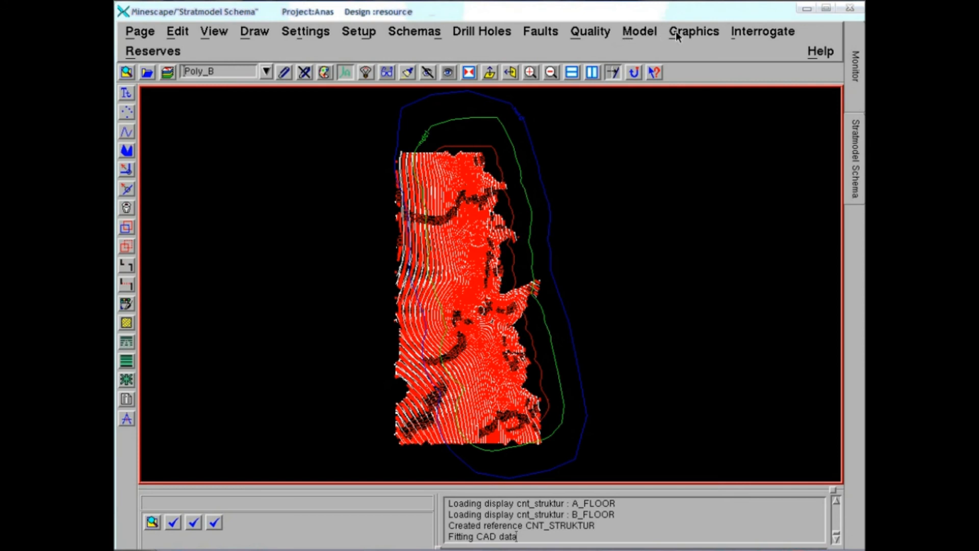
Step: Start generating reserve samples from polygons and set the input polygon design file to resource
{"action": "left_click", "coordinate": [162, 54]}
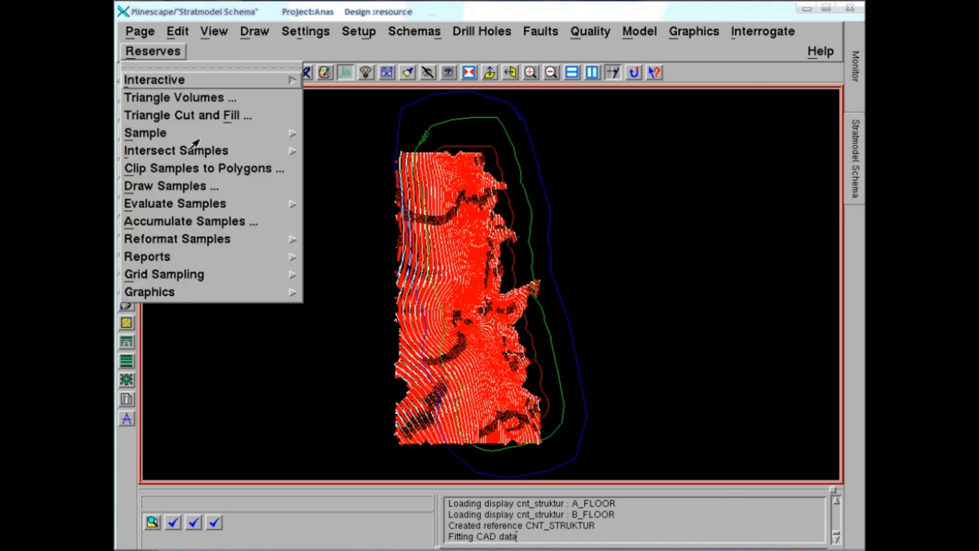
{"action": "mouse_move", "coordinate": [170, 136]}
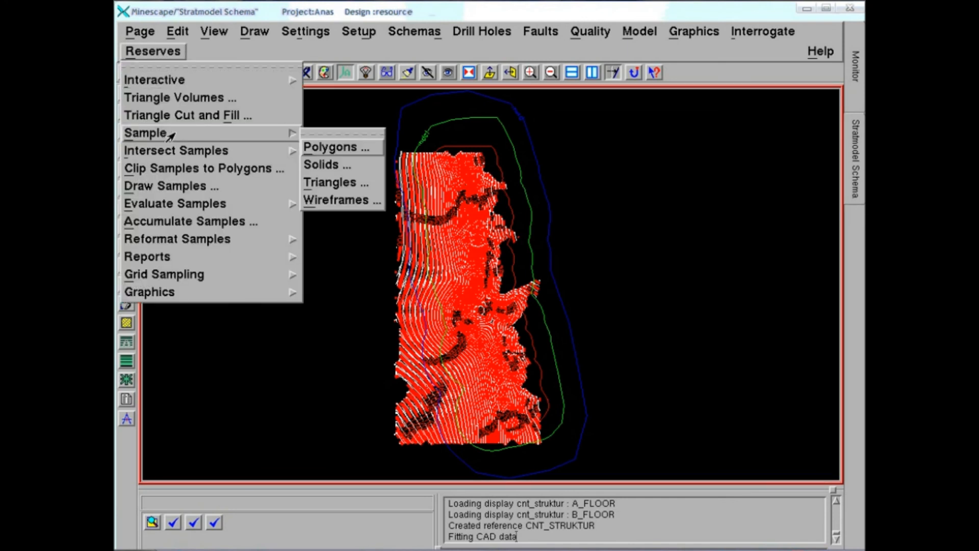
{"action": "left_click", "coordinate": [323, 150]}
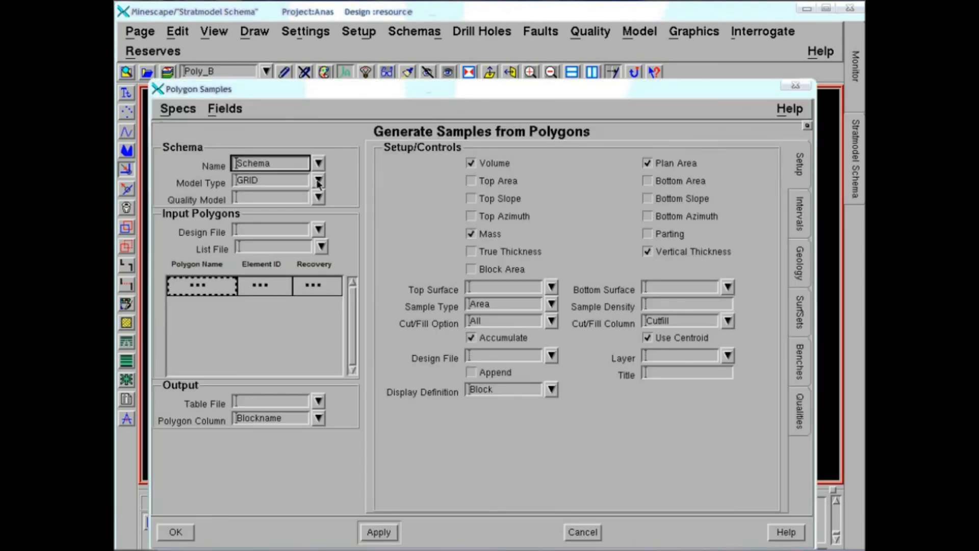
{"action": "left_click", "coordinate": [321, 233]}
{"action": "mouse_move", "coordinate": [320, 265]}
{"action": "left_mouse_down"}
{"action": "mouse_move", "coordinate": [317, 286]}
{"action": "mouse_move", "coordinate": [322, 264]}
{"action": "mouse_move", "coordinate": [204, 227]}
{"action": "mouse_move", "coordinate": [300, 281]}
{"action": "mouse_move", "coordinate": [301, 309]}
{"action": "mouse_move", "coordinate": [309, 262]}
{"action": "left_mouse_up"}
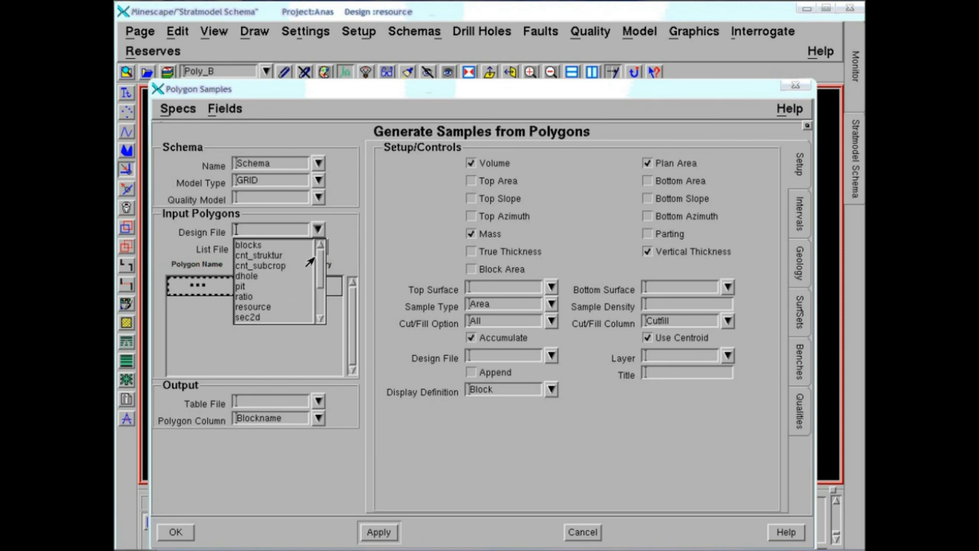
{"action": "left_click", "coordinate": [258, 307]}
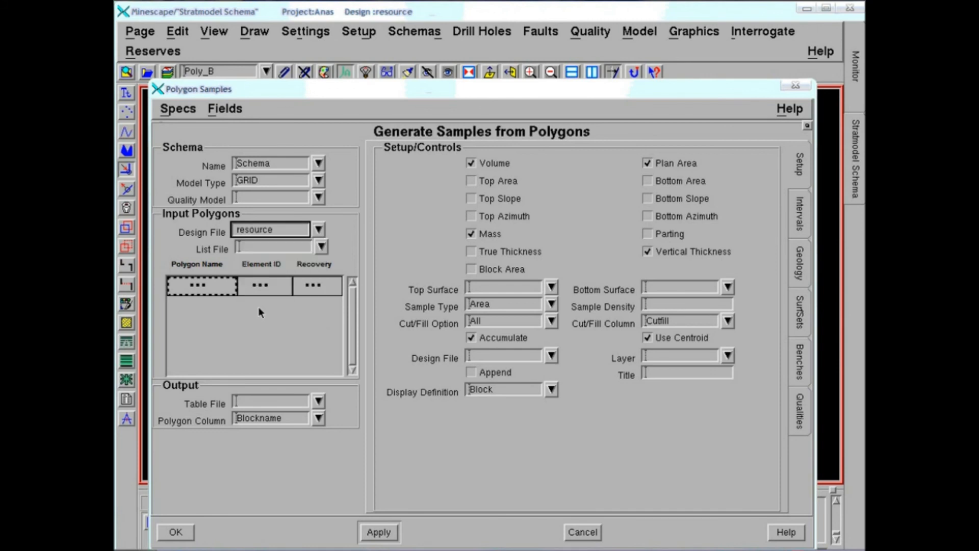
Step: Name the first input polygon Poly_Msrd
{"action": "left_click", "coordinate": [229, 288]}
{"action": "left_click", "coordinate": [229, 286]}
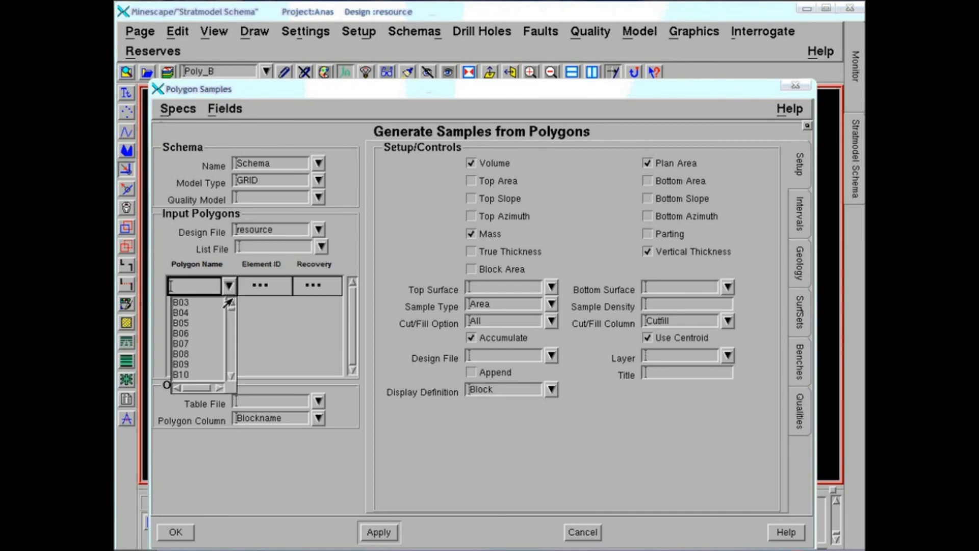
{"action": "left_click_drag", "start_coordinate": [228, 325], "coordinate": [233, 300]}
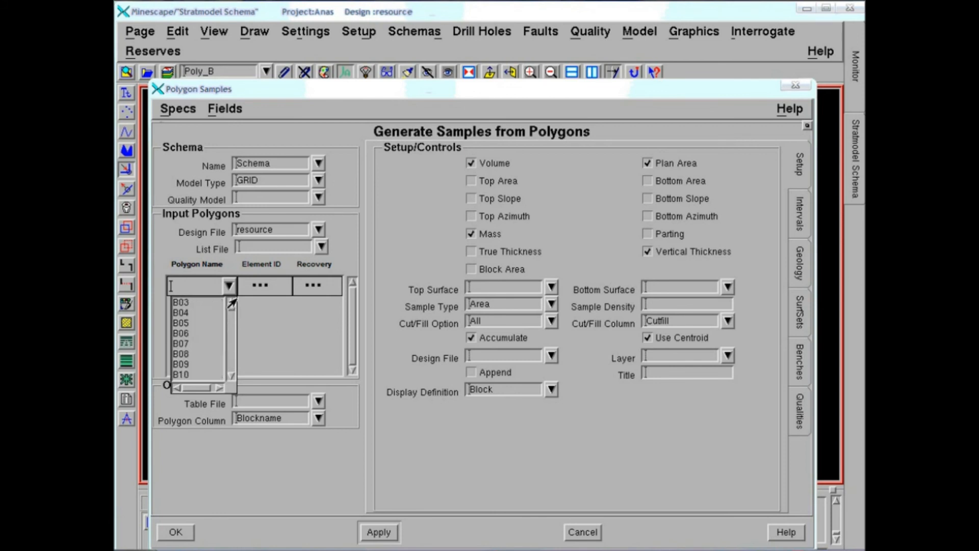
{"action": "left_click", "coordinate": [200, 287]}
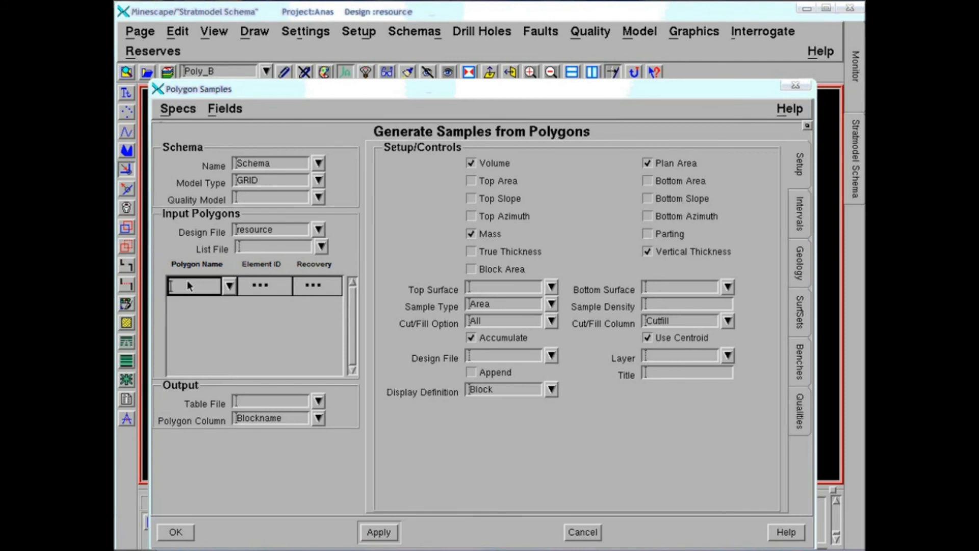
{"action": "type", "text": "F"}
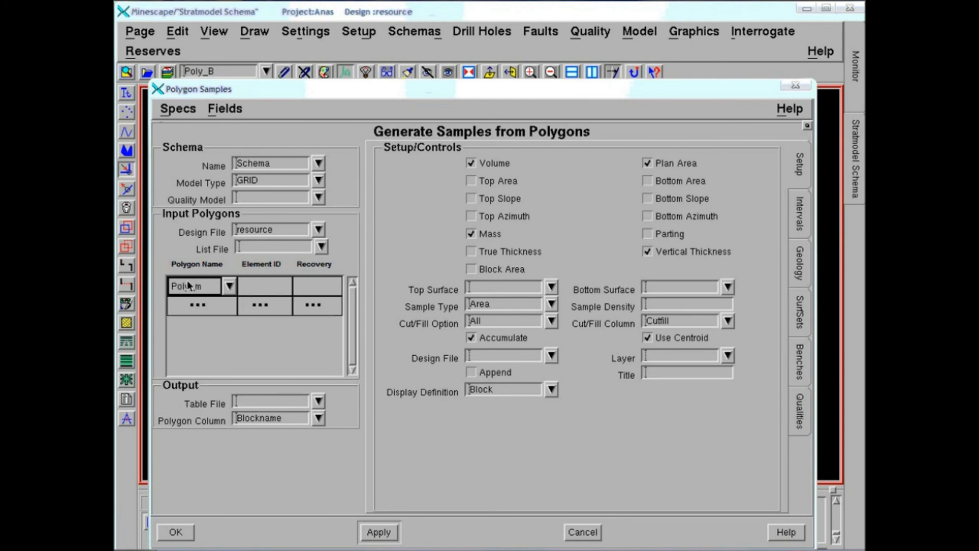
{"action": "type", "text": "oly_msrd"}
Step: Assign the red measured polygon from the drawing as the element for Poly_Msrd and set its recovery to 90
{"action": "left_click", "coordinate": [256, 283]}
{"action": "right_click", "coordinate": [252, 294]}
{"action": "right_click", "coordinate": [254, 292]}
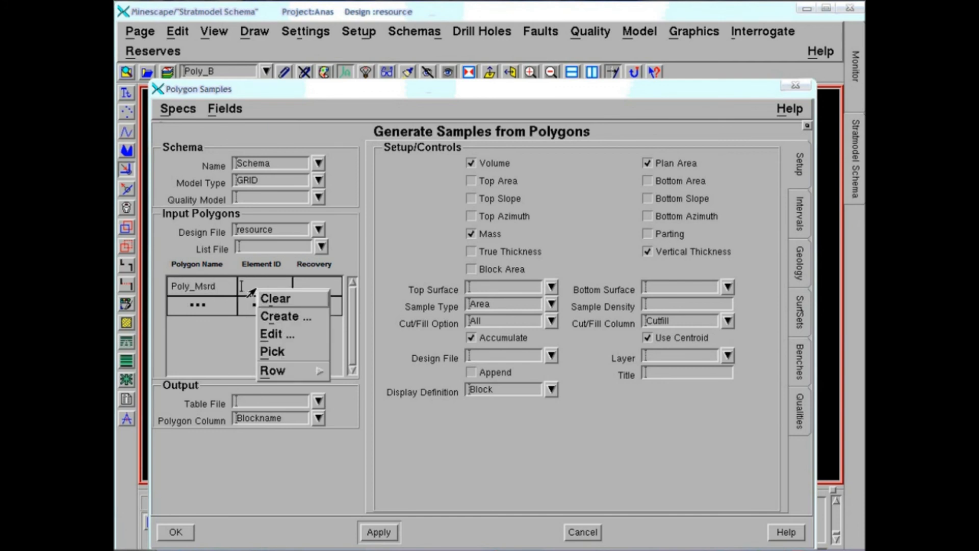
{"action": "left_click", "coordinate": [270, 352]}
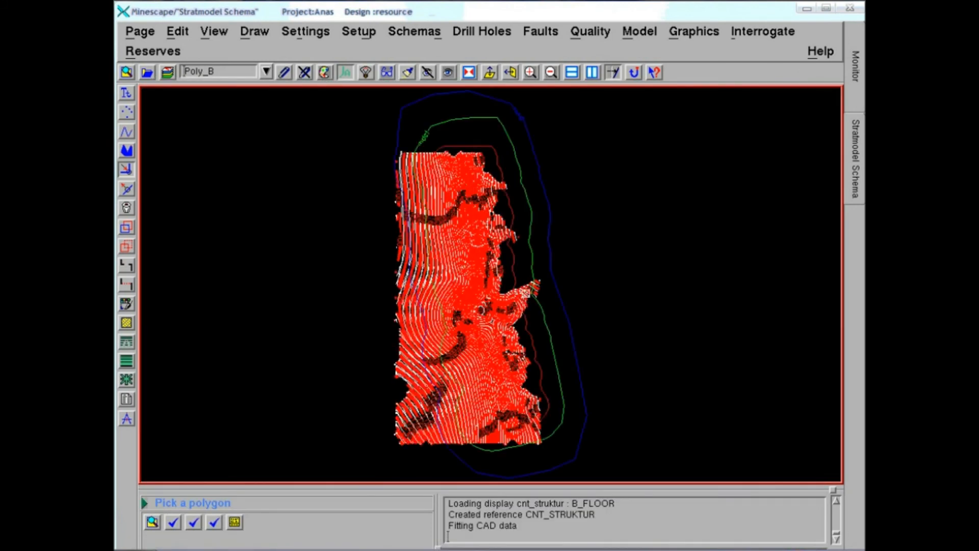
{"action": "left_click", "coordinate": [496, 155]}
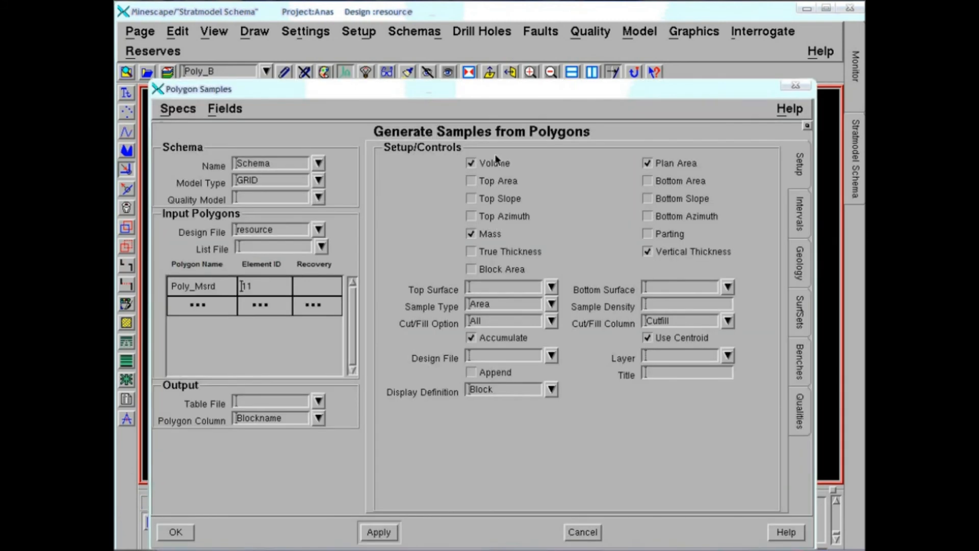
{"action": "left_click", "coordinate": [312, 287]}
{"action": "left_click", "coordinate": [312, 288]}
Step: Add a second input polygon named Poly_Indct, pick the green indicated polygon as its element, and set its recovery to 90
{"action": "left_click", "coordinate": [186, 306]}
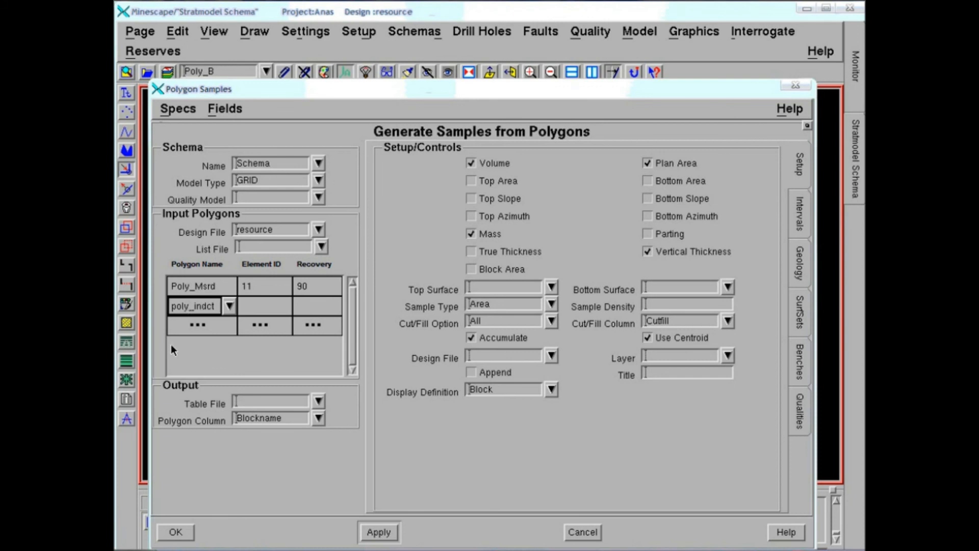
{"action": "left_click", "coordinate": [252, 314]}
{"action": "right_click", "coordinate": [252, 314]}
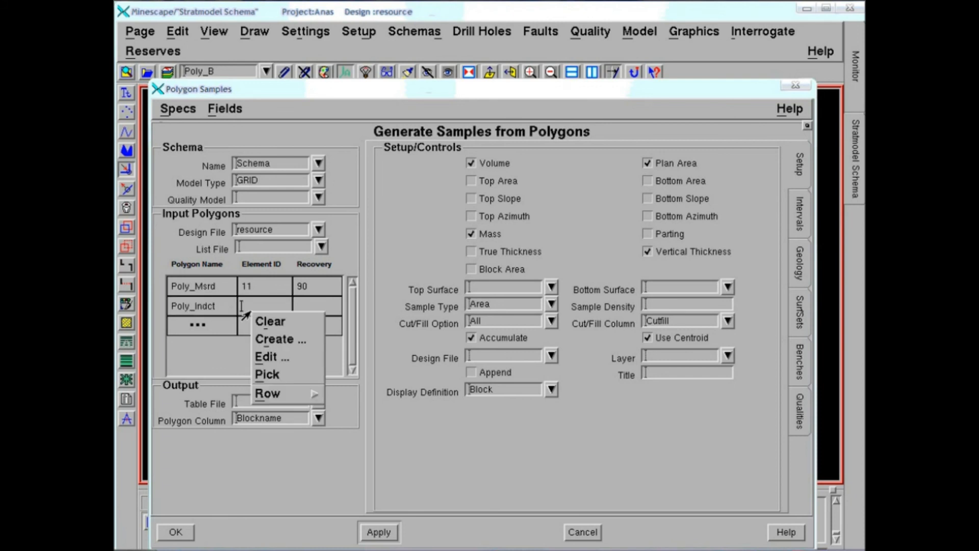
{"action": "left_click", "coordinate": [267, 376]}
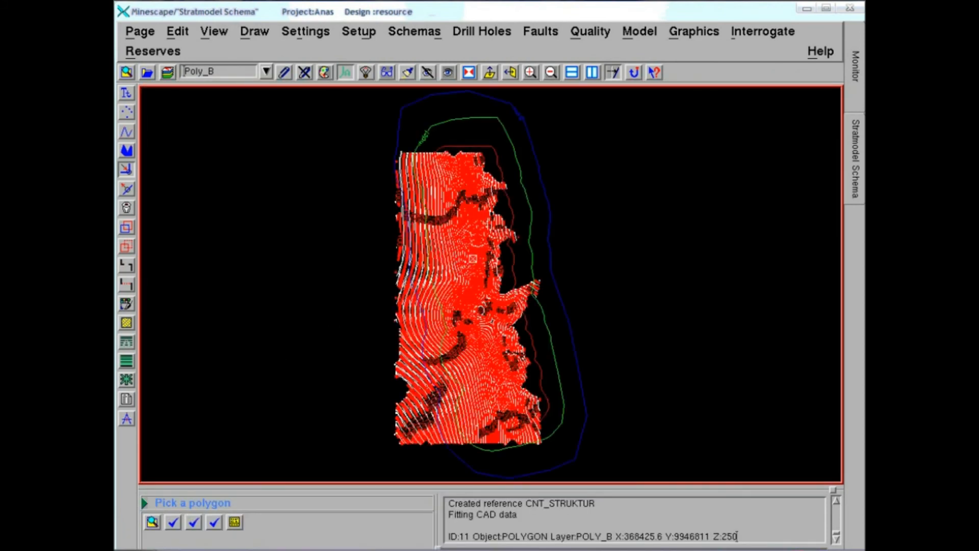
{"action": "left_click", "coordinate": [532, 208]}
{"action": "left_click", "coordinate": [310, 304]}
{"action": "type", "text": "90"}
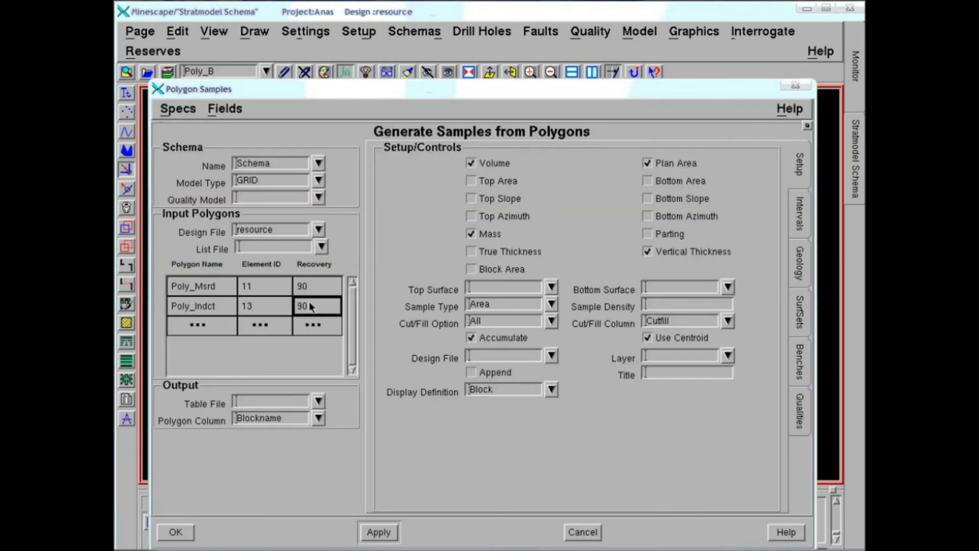
Step: Add a third input polygon named Poly_Infrd, pick the blue inferred polygon as its element, and set its recovery to 90
{"action": "left_click", "coordinate": [198, 320]}
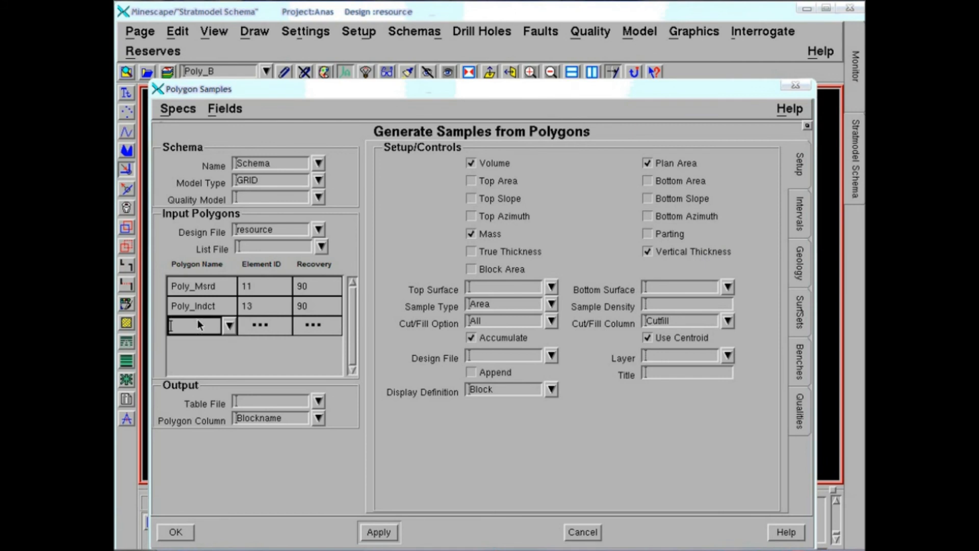
{"action": "type", "text": "po"}
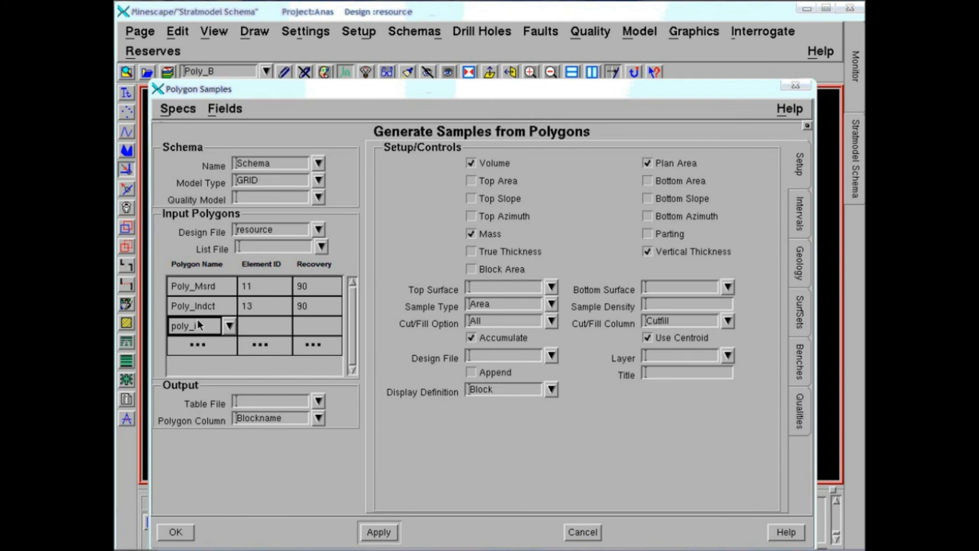
{"action": "type", "text": "ly_infrd"}
{"action": "left_click", "coordinate": [258, 326]}
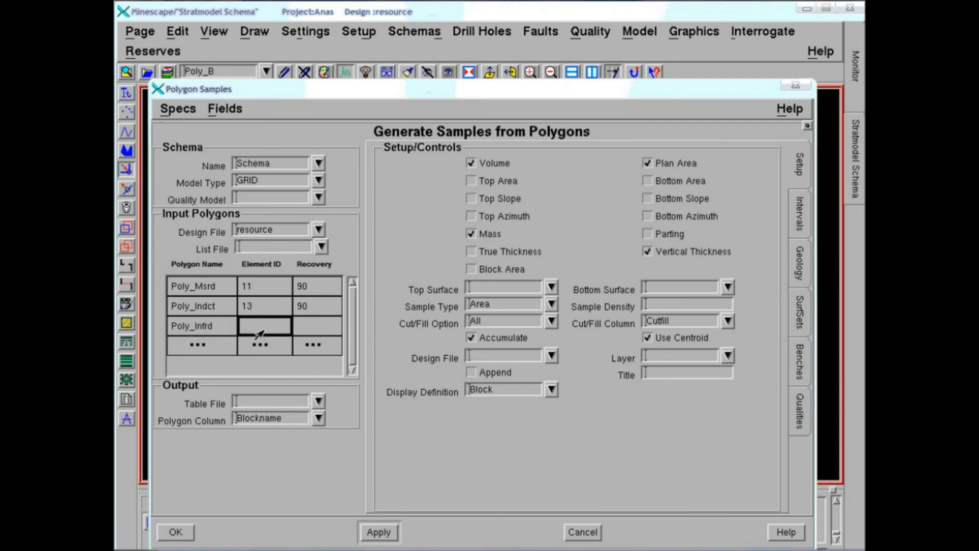
{"action": "right_click", "coordinate": [258, 334]}
{"action": "left_click", "coordinate": [283, 397]}
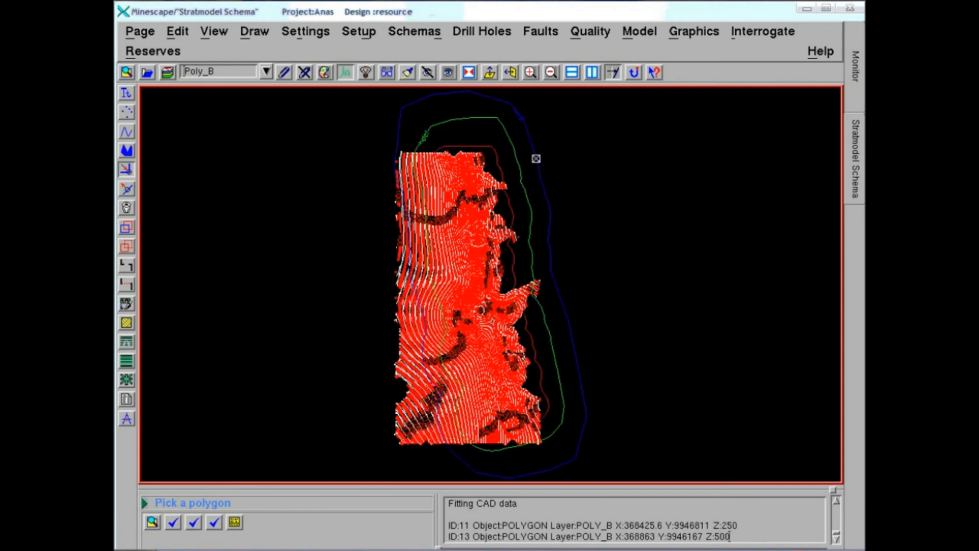
{"action": "left_click", "coordinate": [535, 159]}
{"action": "left_click", "coordinate": [327, 328]}
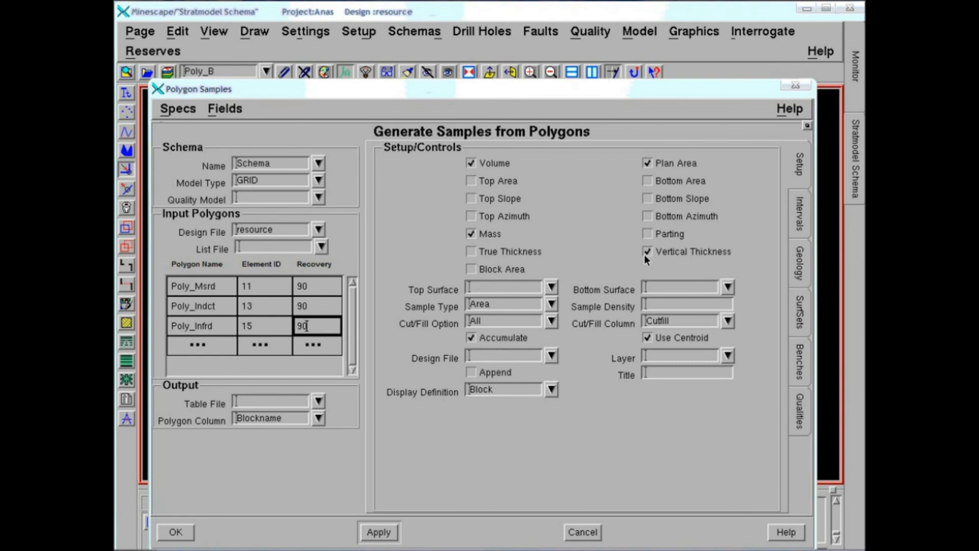
{"action": "left_click", "coordinate": [472, 216]}
{"action": "left_click", "coordinate": [472, 217]}
{"action": "left_click", "coordinate": [471, 199]}
{"action": "left_click", "coordinate": [471, 199]}
{"action": "left_click", "coordinate": [471, 234]}
Step: Set the topography surface in the interval settings to Topo_Orig
{"action": "left_click", "coordinate": [798, 228]}
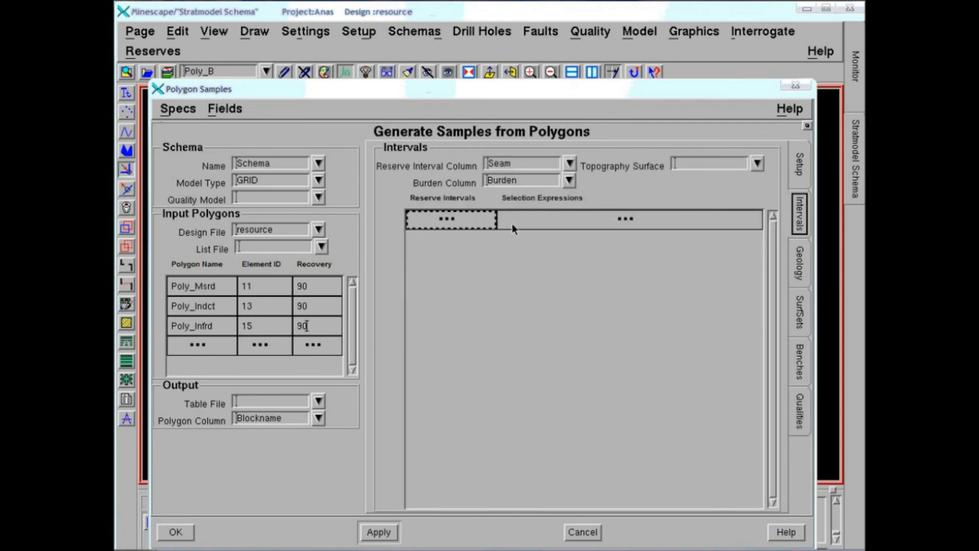
{"action": "left_click", "coordinate": [758, 163]}
{"action": "left_click_drag", "start_coordinate": [754, 199], "coordinate": [756, 230]}
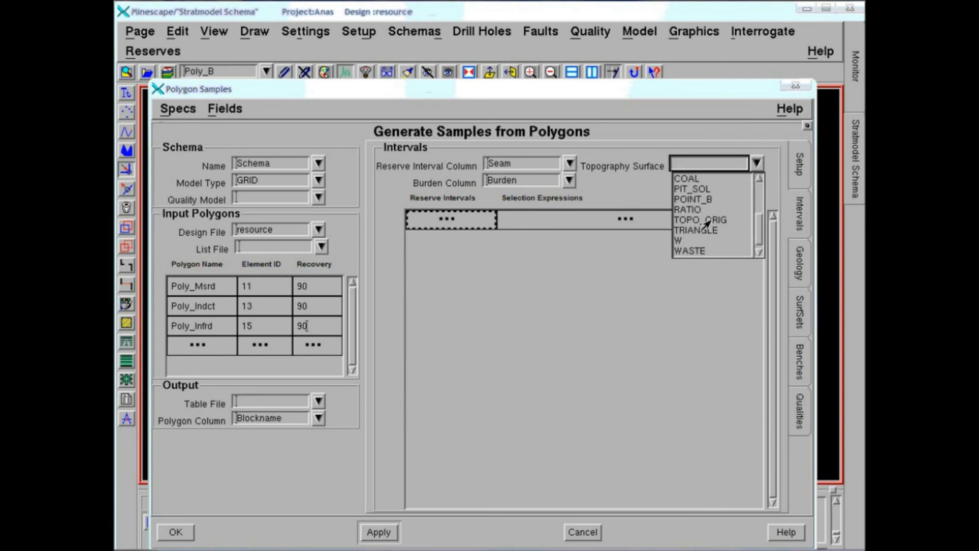
{"action": "left_click", "coordinate": [708, 223]}
Step: Fill down the reserve intervals with all four seams: A, A1, A2 and B
{"action": "left_click", "coordinate": [442, 222]}
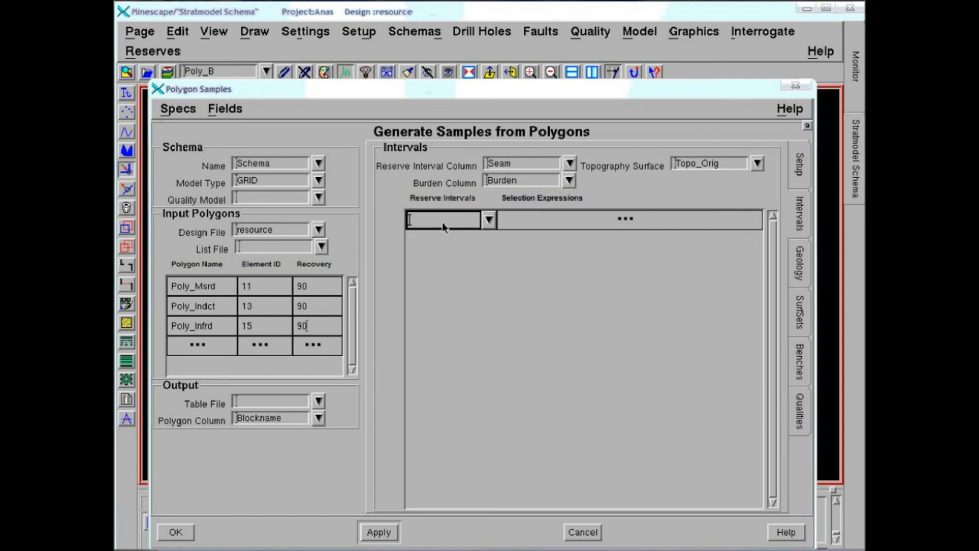
{"action": "right_click", "coordinate": [461, 223]}
{"action": "right_click", "coordinate": [457, 223]}
{"action": "mouse_move", "coordinate": [486, 287]}
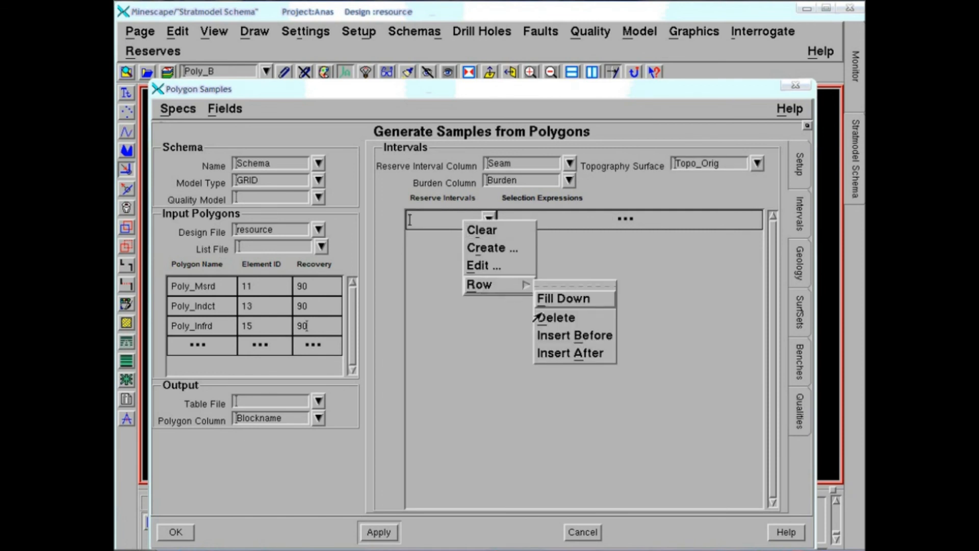
{"action": "left_click", "coordinate": [548, 299]}
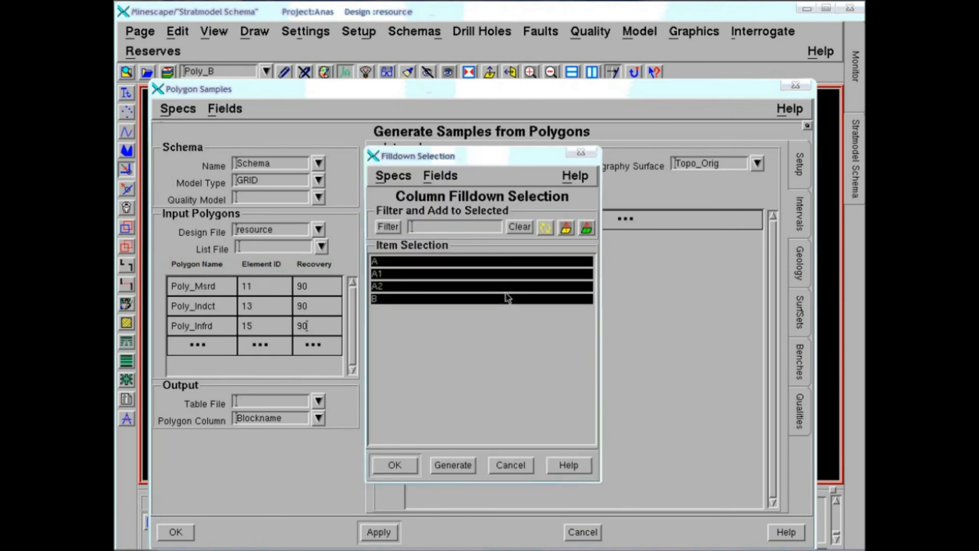
{"action": "left_click", "coordinate": [393, 465]}
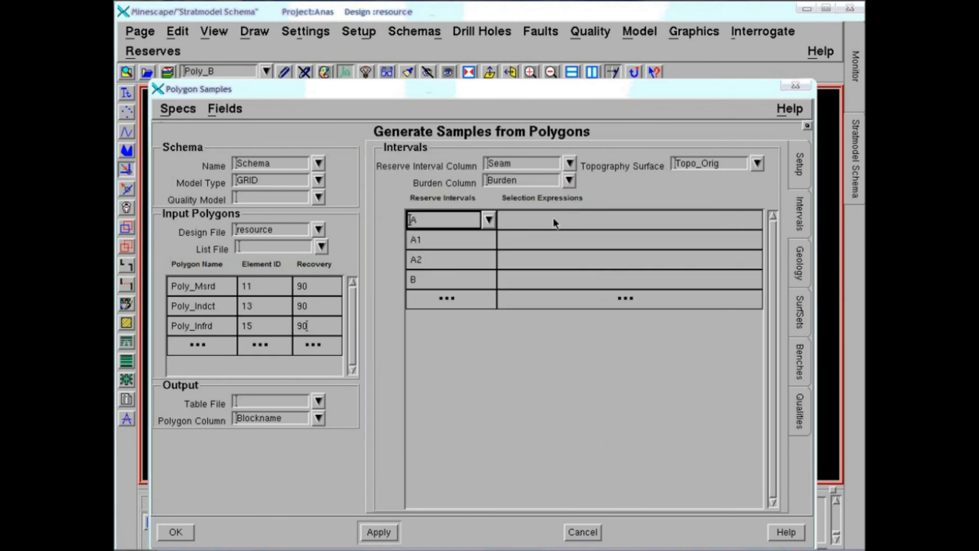
Step: Enter the selection expressions A>0.4, A1>0.4, A2>0.4 and B>0.4 for their matching reserve intervals
{"action": "left_click", "coordinate": [546, 221]}
{"action": "left_click", "coordinate": [531, 227]}
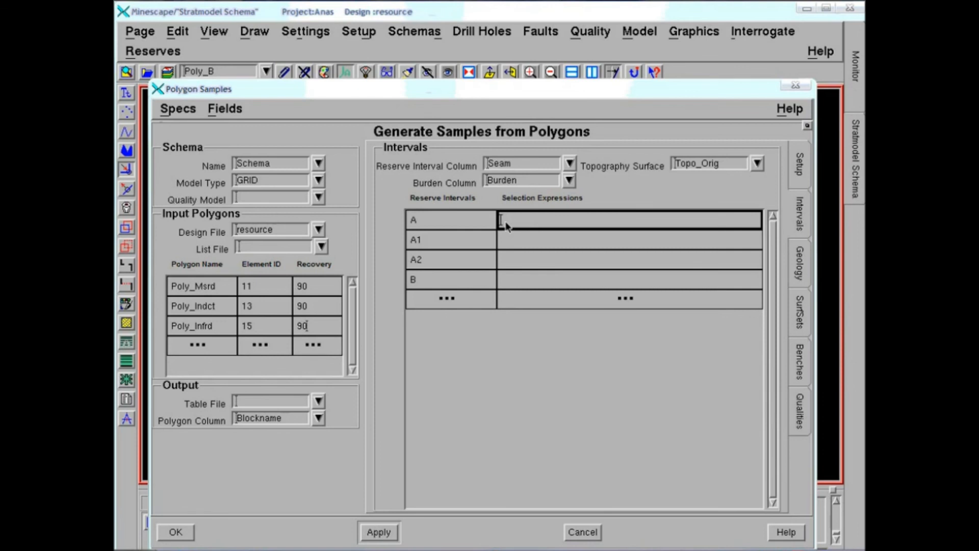
{"action": "type", "text": "A>0.4"}
{"action": "left_click", "coordinate": [535, 234]}
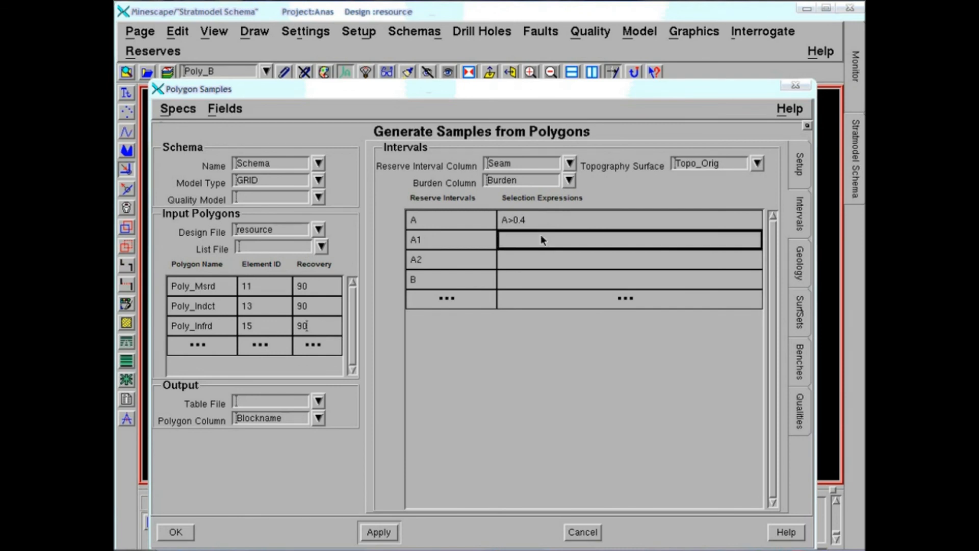
{"action": "type", "text": "A1>0.4"}
{"action": "left_click", "coordinate": [554, 258]}
{"action": "type", "text": "A"}
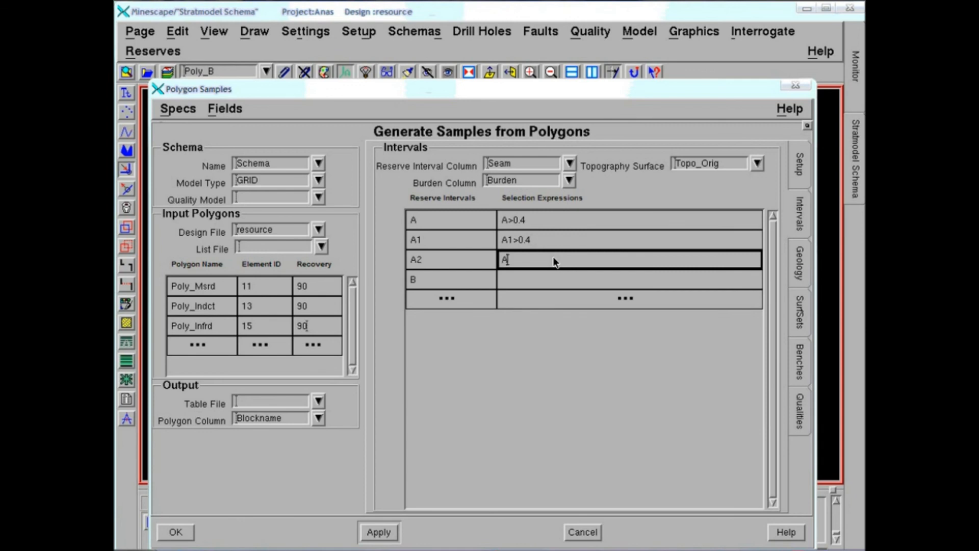
{"action": "type", "text": "2>0.4"}
{"action": "left_click", "coordinate": [521, 280]}
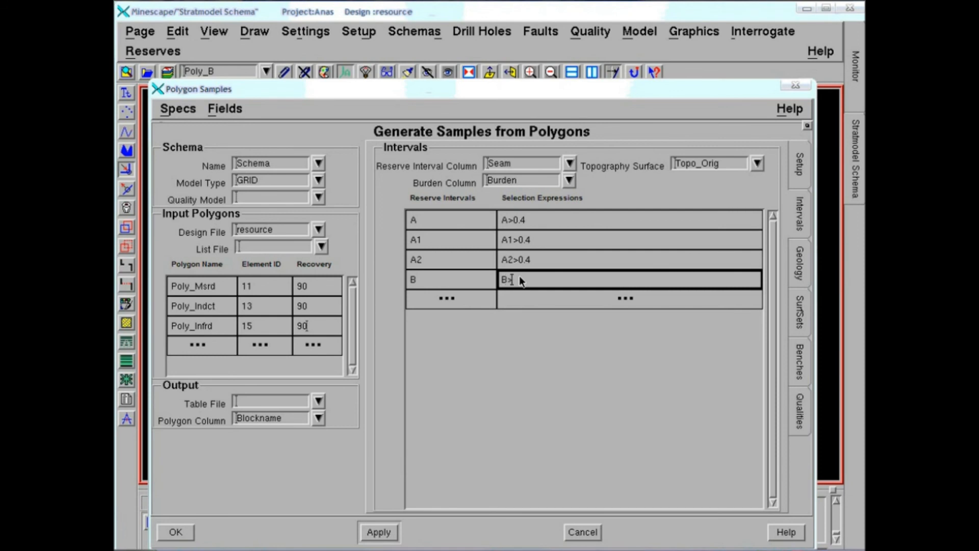
{"action": "type", "text": "B>0.4"}
{"action": "left_click", "coordinate": [800, 263]}
{"action": "left_click", "coordinate": [802, 309]}
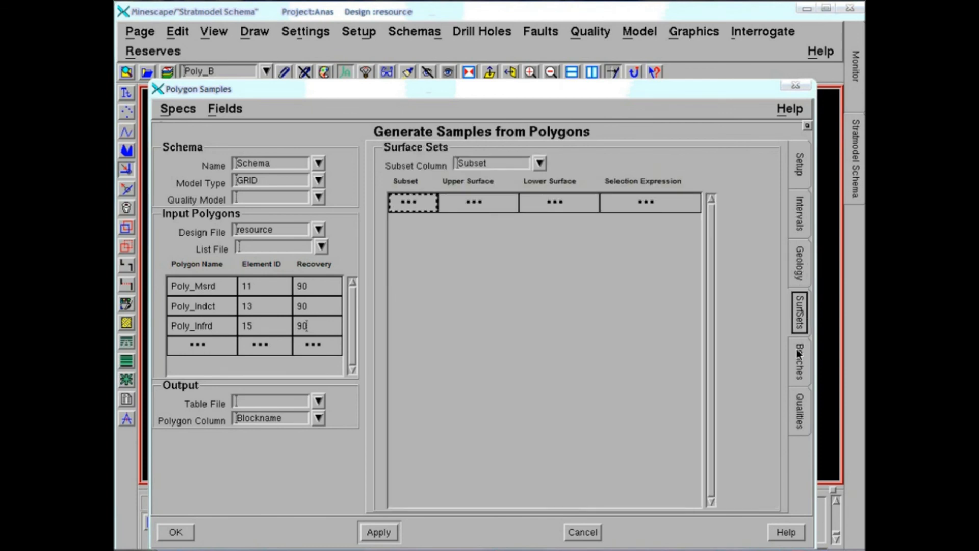
{"action": "left_click", "coordinate": [800, 370]}
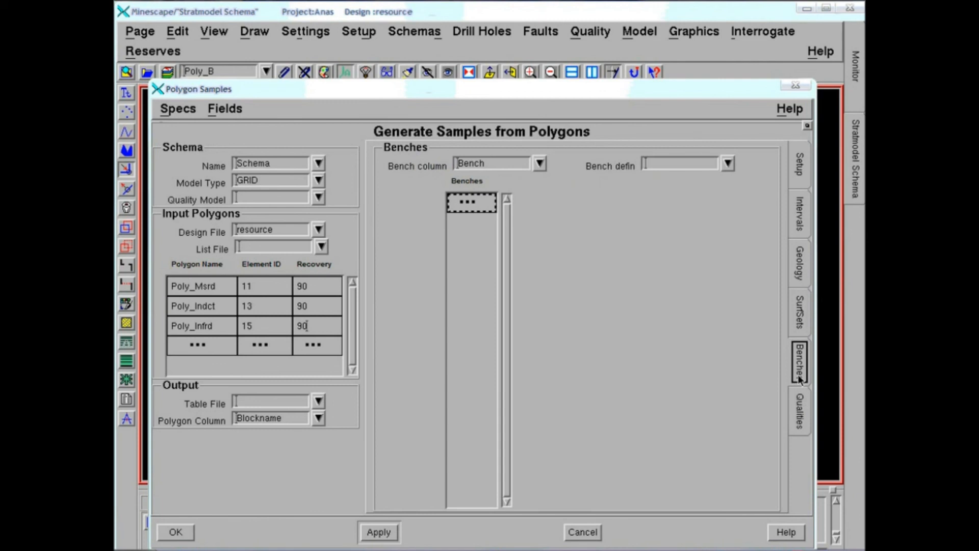
{"action": "left_click", "coordinate": [802, 412]}
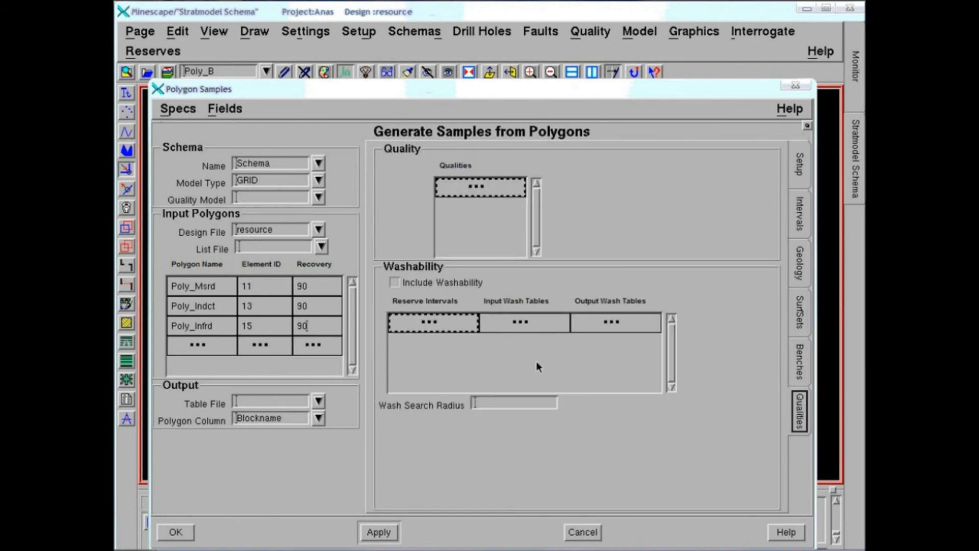
Step: Name the output table file smberdaya1 and set the top surface to Topo_Orig in the setup controls
{"action": "left_click", "coordinate": [261, 405]}
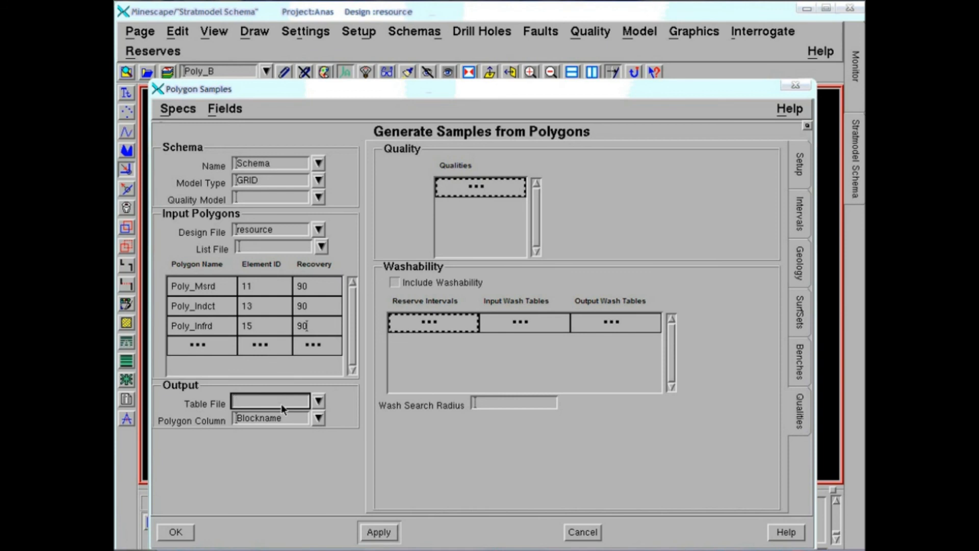
{"action": "type", "text": "mberdaya1"}
{"action": "left_click", "coordinate": [797, 173]}
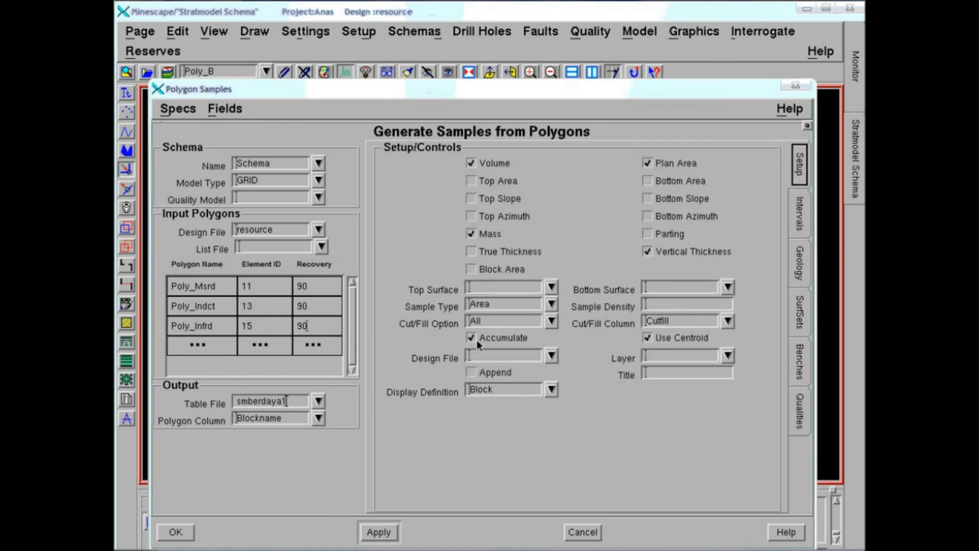
{"action": "left_click", "coordinate": [651, 309]}
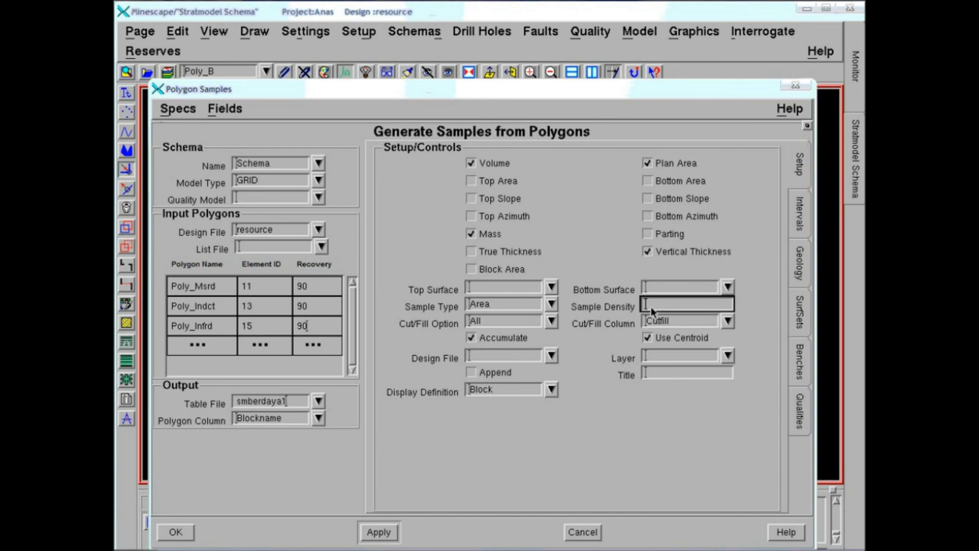
{"action": "left_click", "coordinate": [552, 288]}
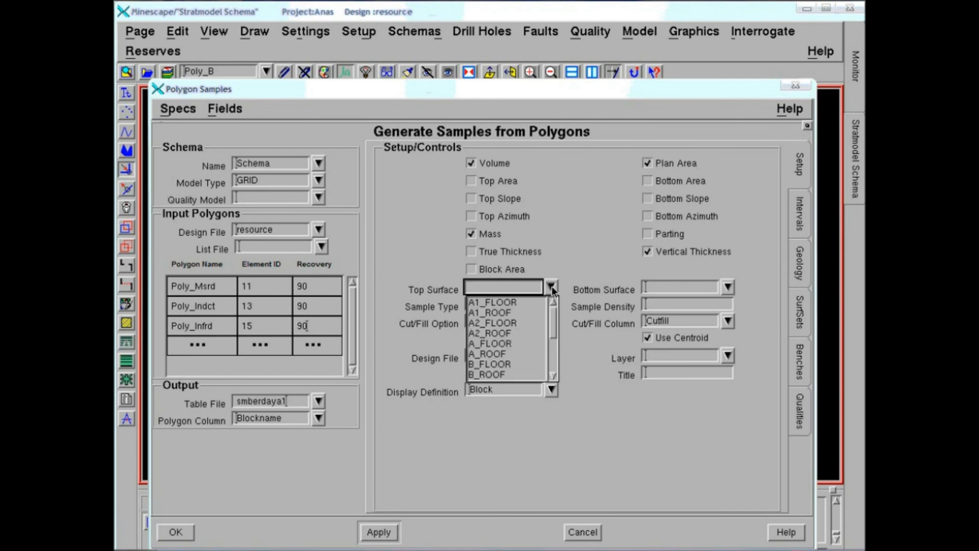
{"action": "scroll", "coordinate": [549, 321], "scroll_direction": "down", "scroll_amount": 5}
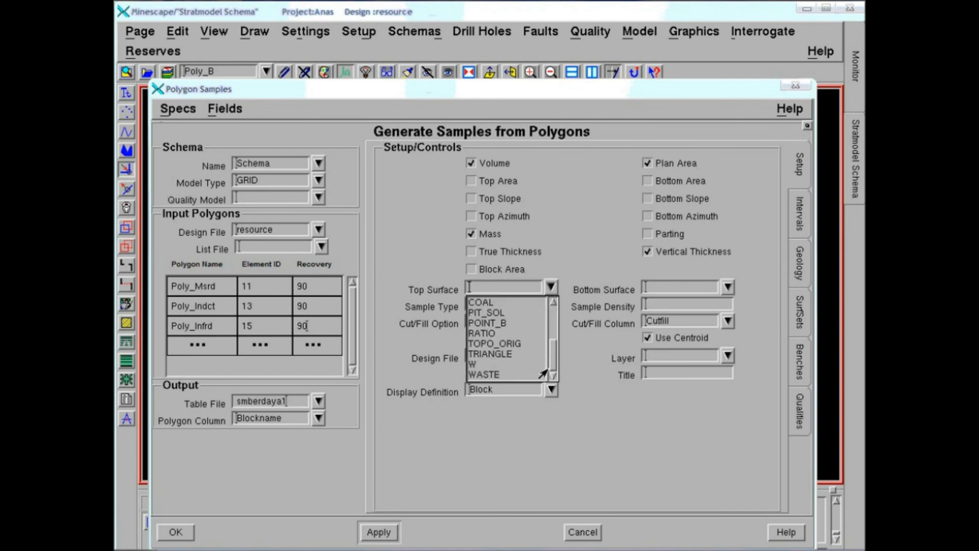
{"action": "left_click", "coordinate": [495, 344]}
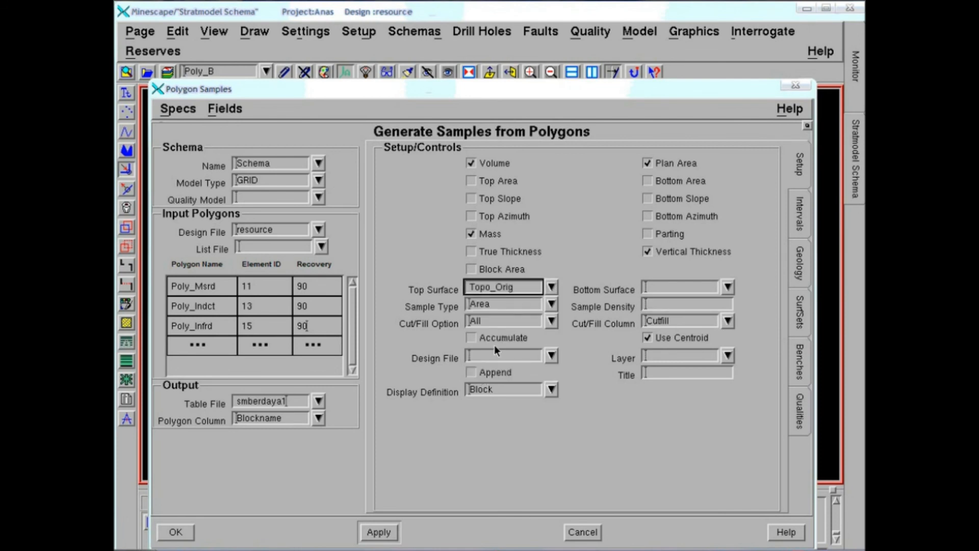
Step: Set the bottom surface to B_Floor with a sample density of 1, and enable Accumulate
{"action": "left_click", "coordinate": [727, 287]}
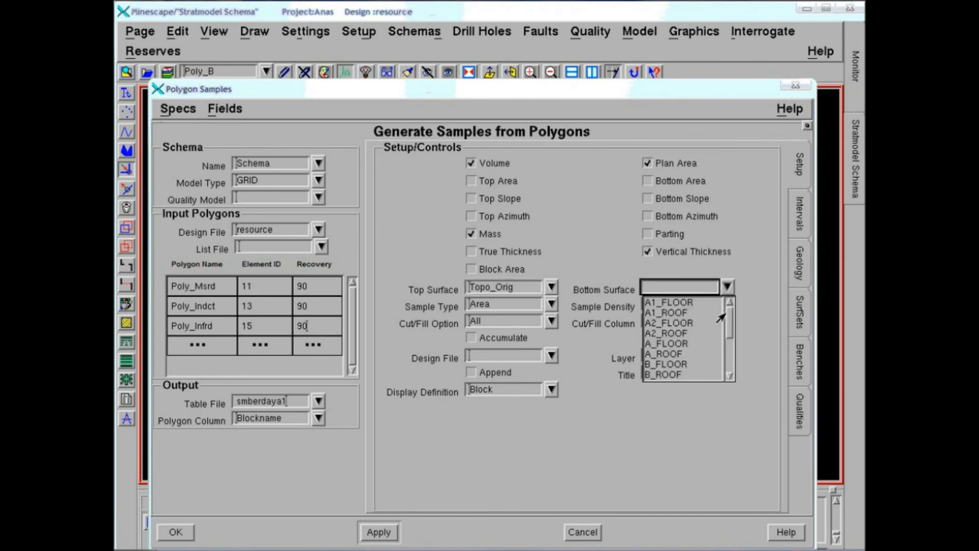
{"action": "left_click_drag", "start_coordinate": [728, 317], "coordinate": [725, 364]}
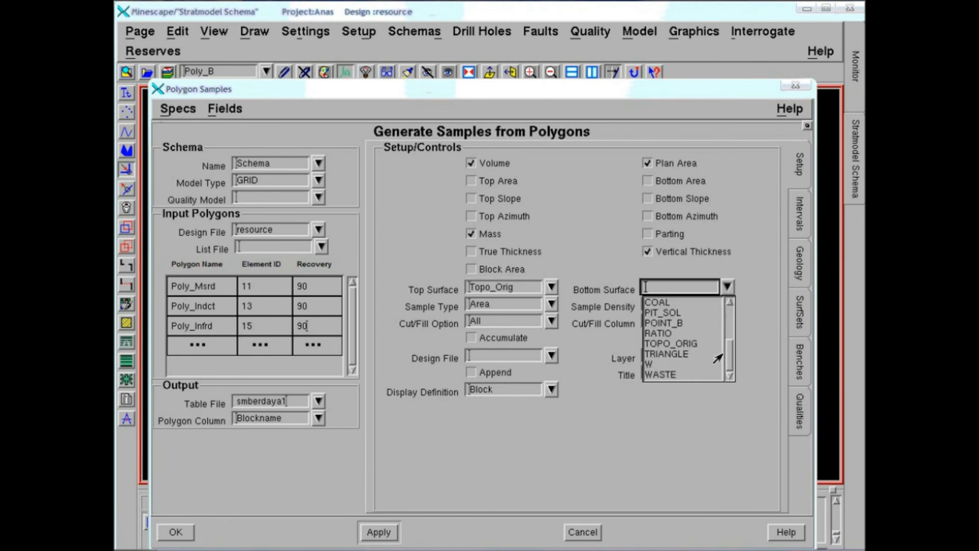
{"action": "scroll", "coordinate": [719, 357], "scroll_direction": "up", "scroll_amount": 3}
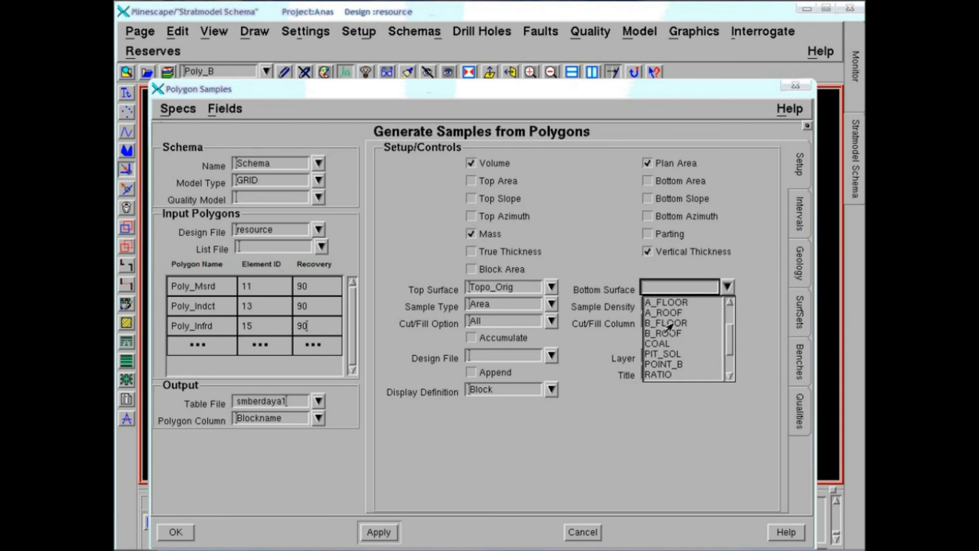
{"action": "left_click", "coordinate": [669, 324]}
{"action": "left_click", "coordinate": [664, 308]}
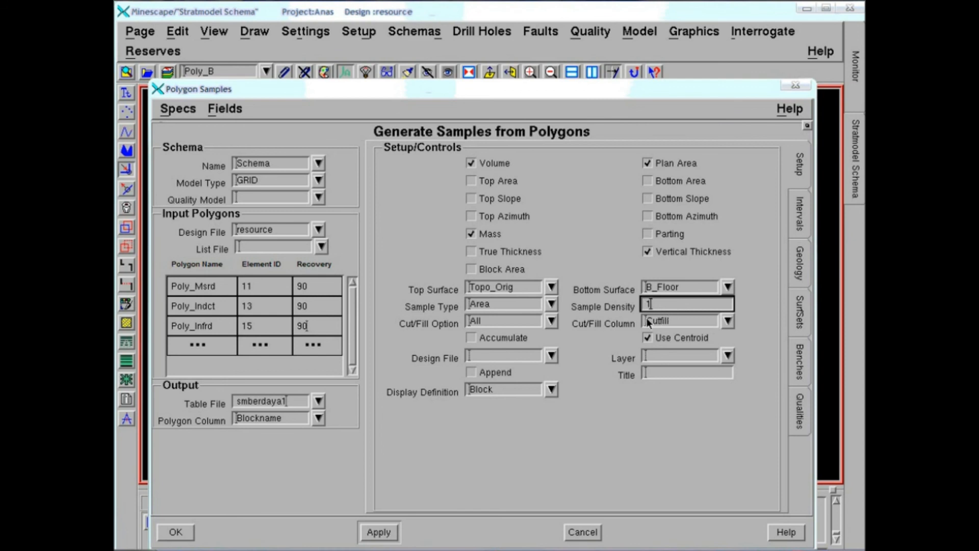
{"action": "left_click", "coordinate": [472, 337]}
Step: Check the interval, surface set, bench, quality and setup settings and run the polygon sample generation
{"action": "left_click", "coordinate": [801, 217]}
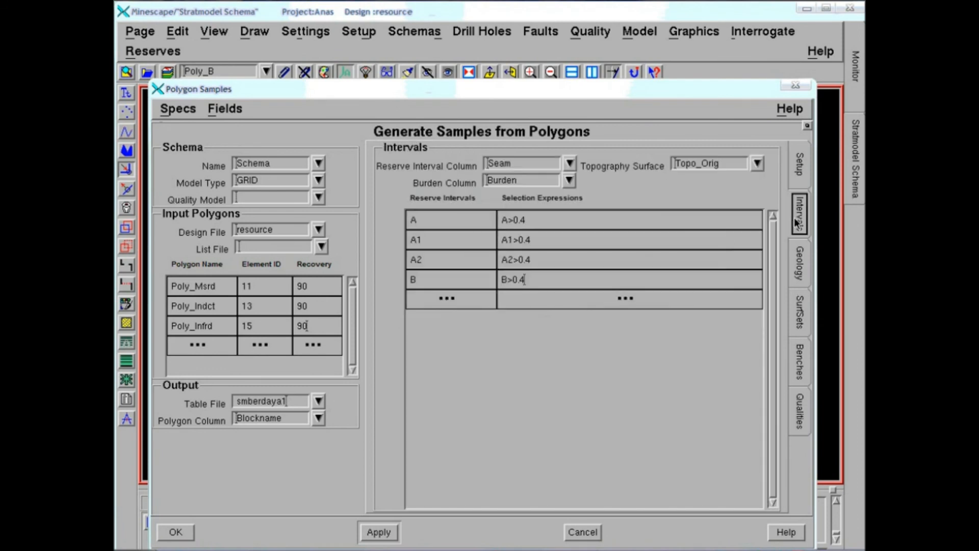
{"action": "left_click", "coordinate": [799, 320]}
{"action": "left_click", "coordinate": [799, 368]}
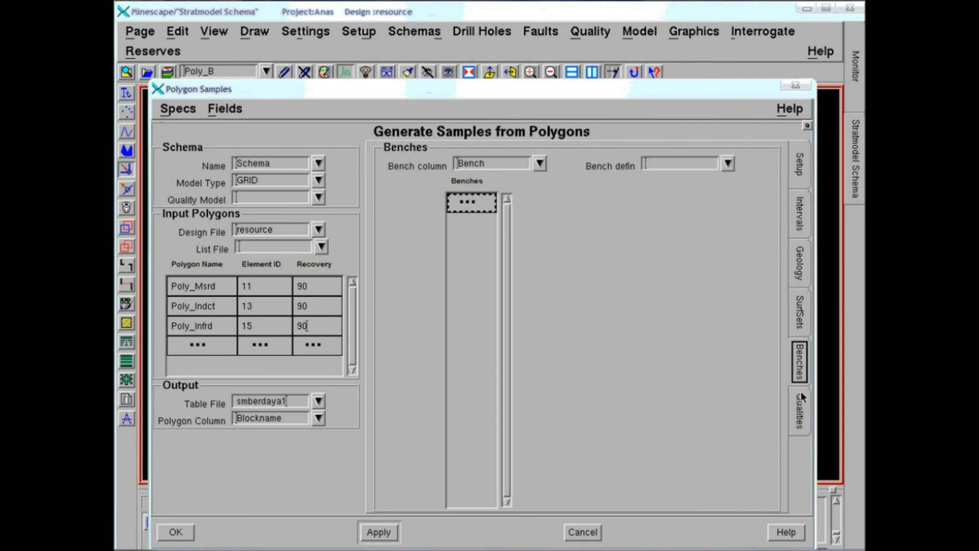
{"action": "left_click", "coordinate": [802, 411]}
{"action": "left_click", "coordinate": [800, 219]}
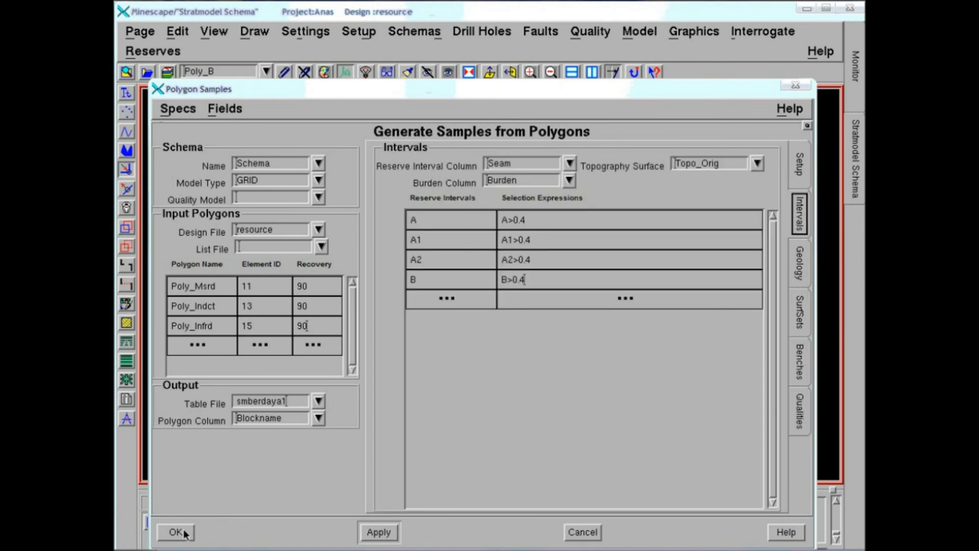
{"action": "left_click", "coordinate": [801, 171]}
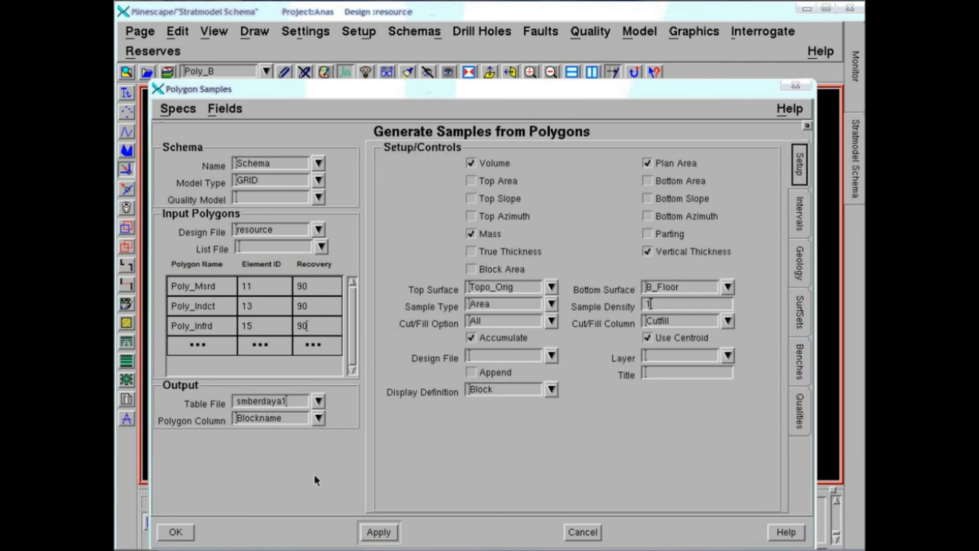
{"action": "left_click", "coordinate": [175, 534]}
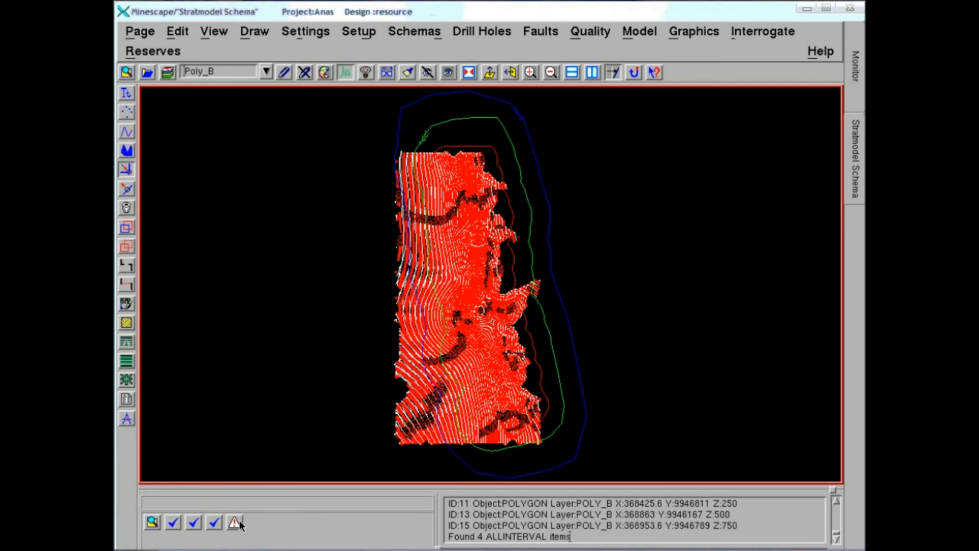
Step: Attach the topo design file as a reference, displaying only its CNT_TOPO layer
{"action": "left_click", "coordinate": [285, 75]}
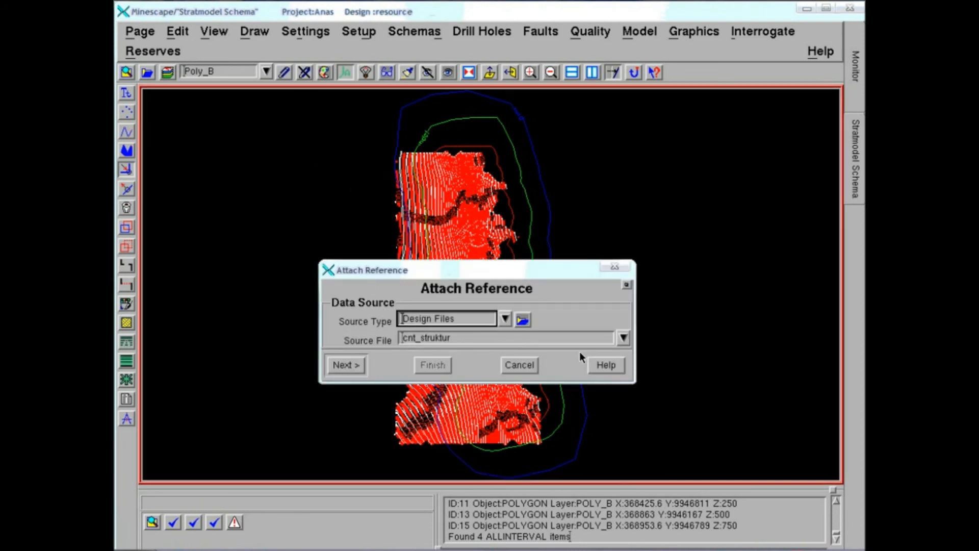
{"action": "left_click", "coordinate": [623, 338]}
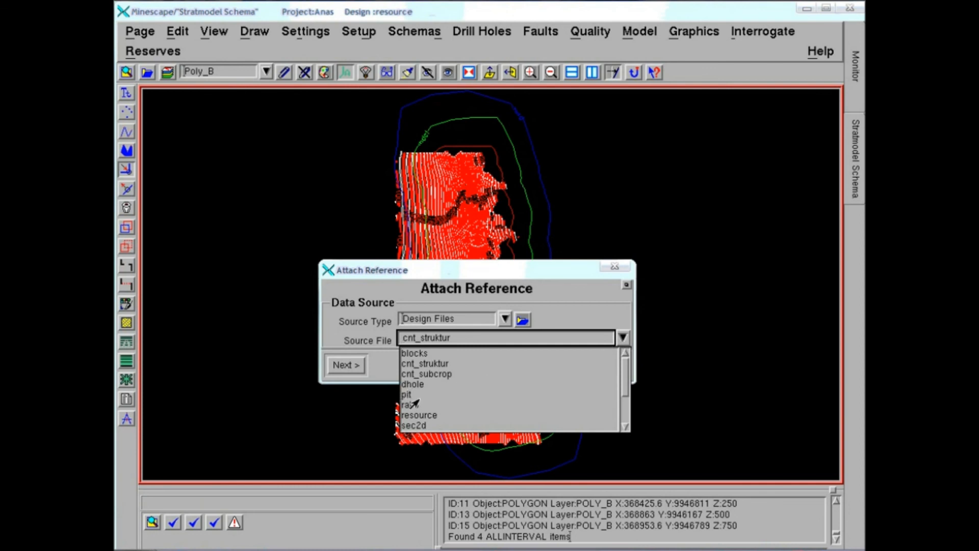
{"action": "scroll", "coordinate": [619, 389], "scroll_direction": "down", "scroll_amount": 1}
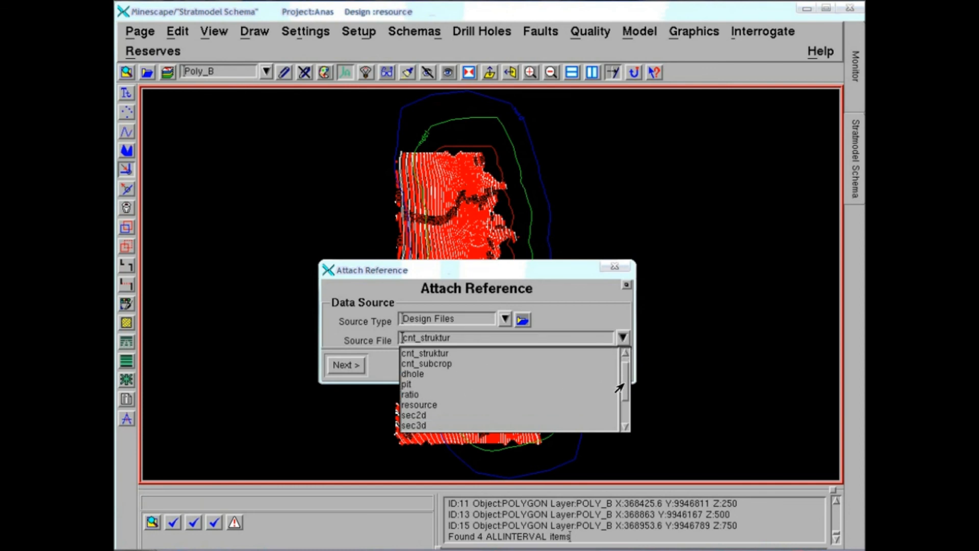
{"action": "scroll", "coordinate": [619, 389], "scroll_direction": "down", "scroll_amount": 4}
{"action": "left_click", "coordinate": [410, 426]}
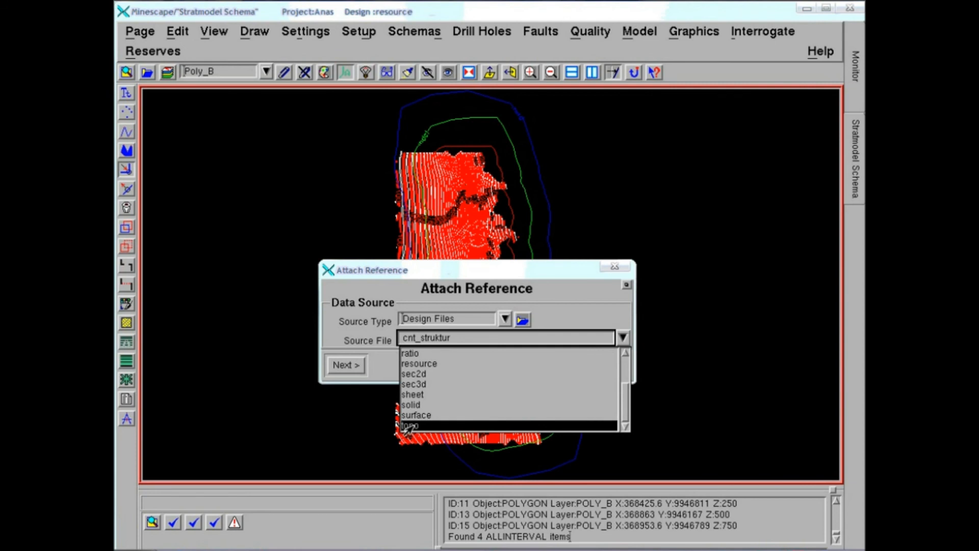
{"action": "left_click", "coordinate": [356, 366]}
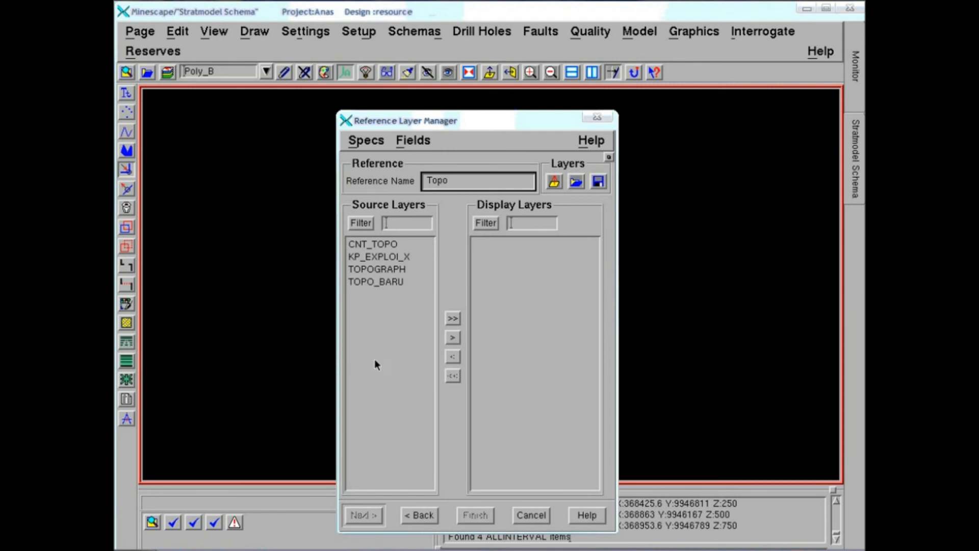
{"action": "left_click", "coordinate": [373, 244]}
{"action": "left_click", "coordinate": [452, 337]}
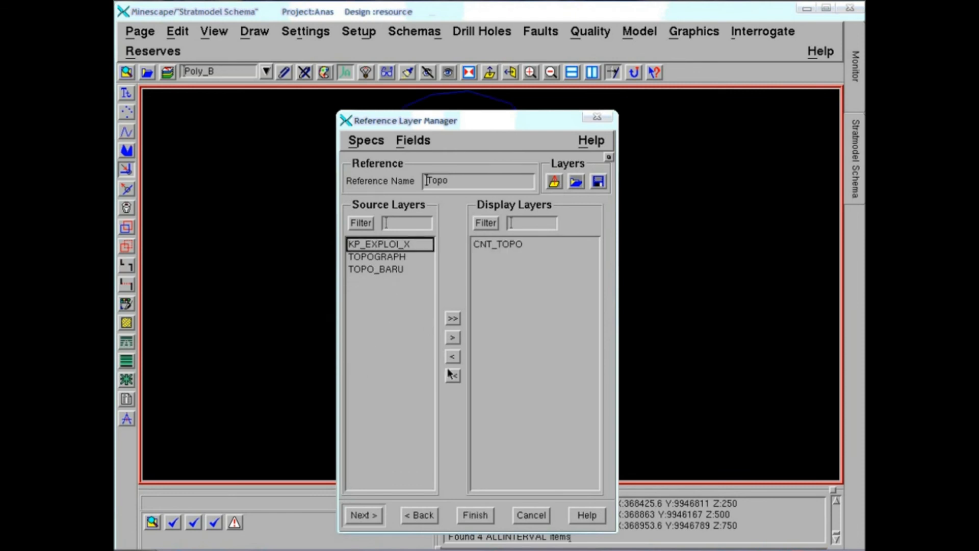
{"action": "left_click", "coordinate": [479, 513]}
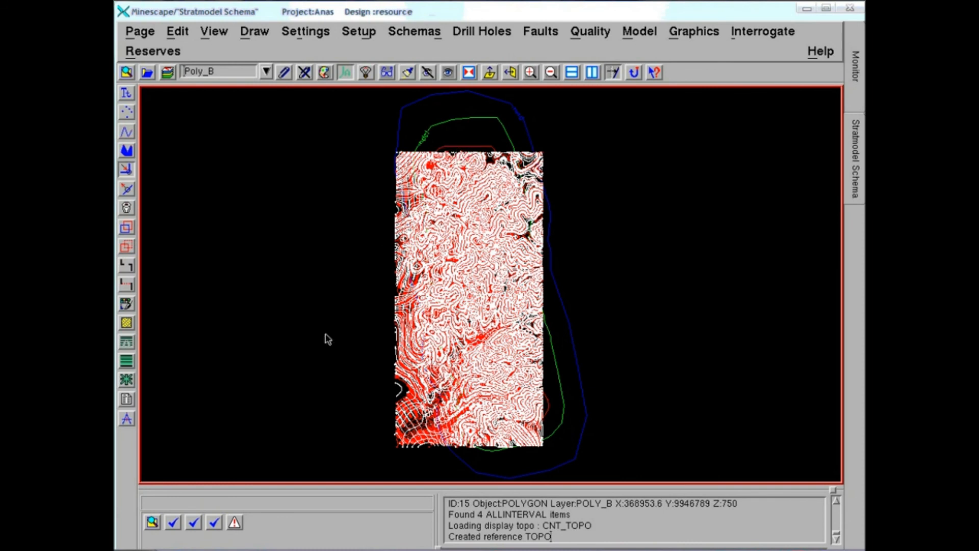
Step: Open the smberdaya1 table from the generic table files in the Minescape Explorer and close the Explorer
{"action": "left_click", "coordinate": [152, 521]}
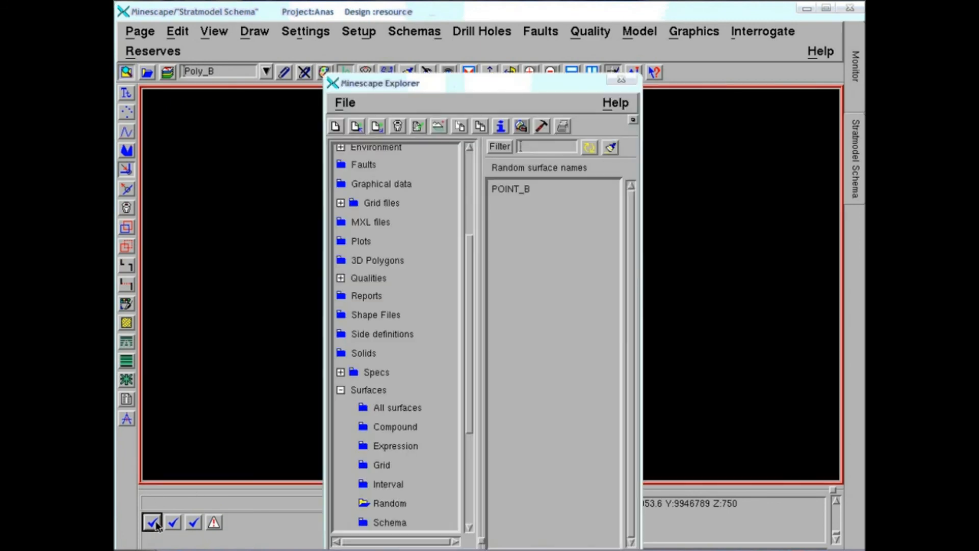
{"action": "left_click", "coordinate": [340, 391]}
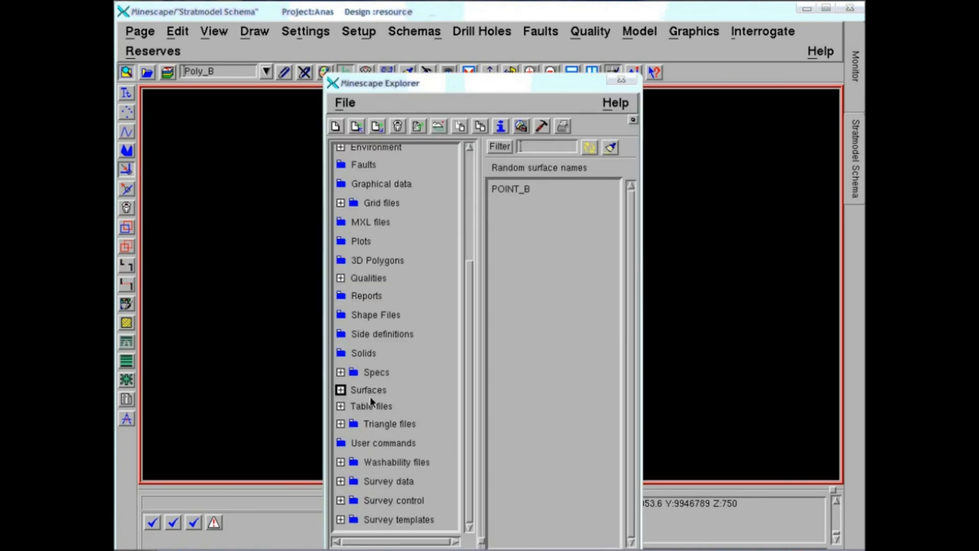
{"action": "left_click", "coordinate": [340, 406]}
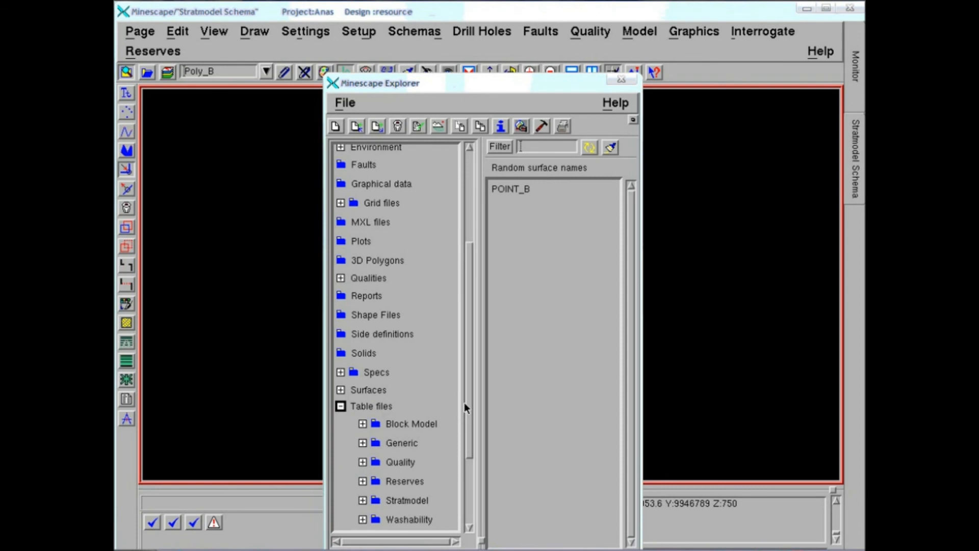
{"action": "left_click_drag", "start_coordinate": [470, 406], "coordinate": [469, 437]}
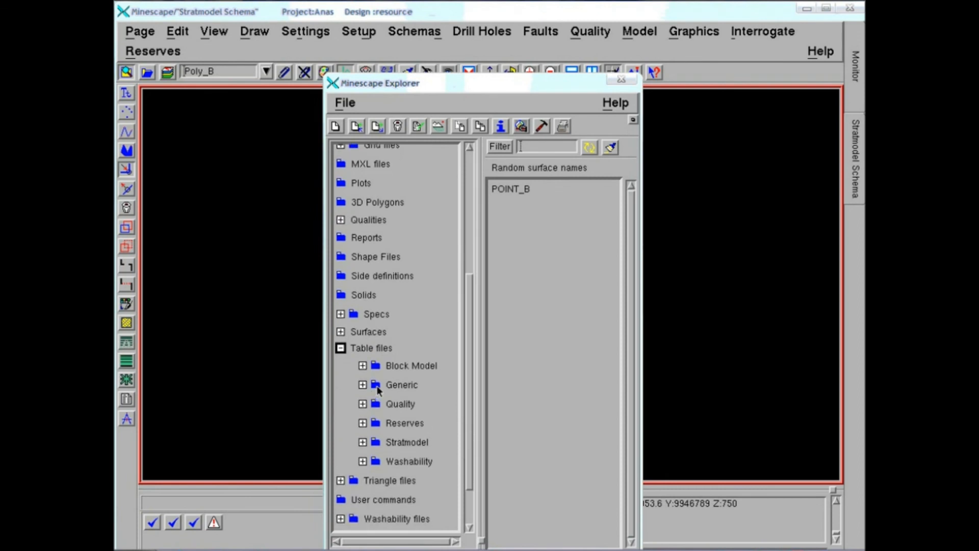
{"action": "left_click", "coordinate": [341, 349]}
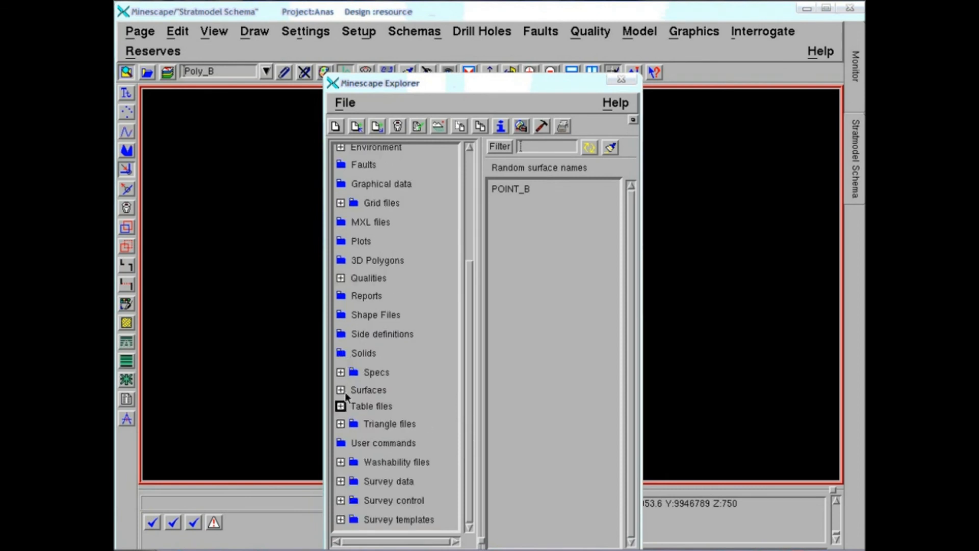
{"action": "left_click", "coordinate": [341, 406]}
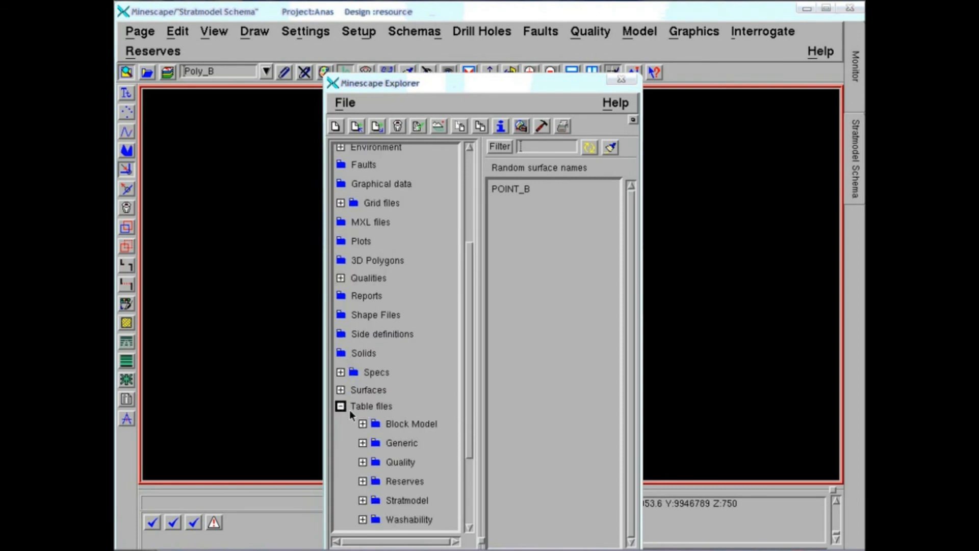
{"action": "left_click", "coordinate": [376, 442]}
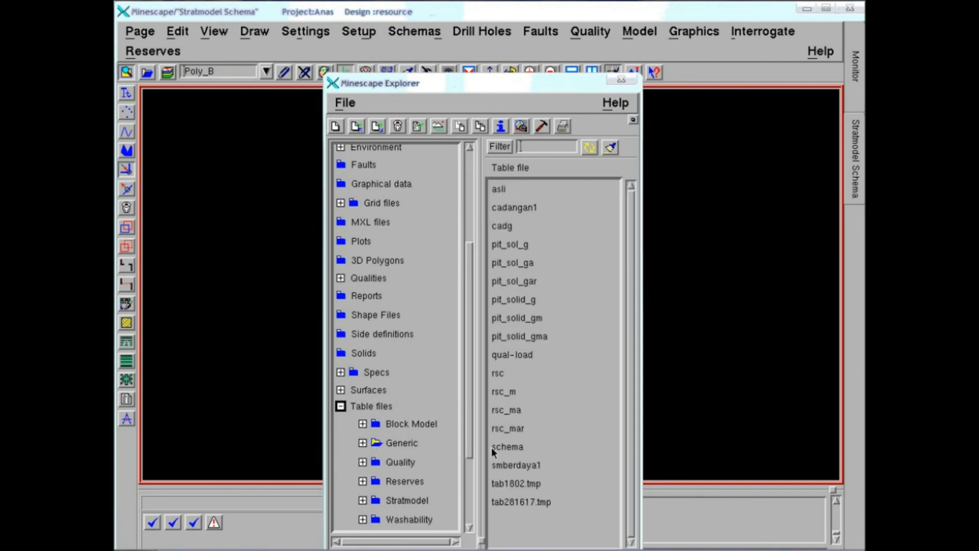
{"action": "double_click", "coordinate": [519, 466]}
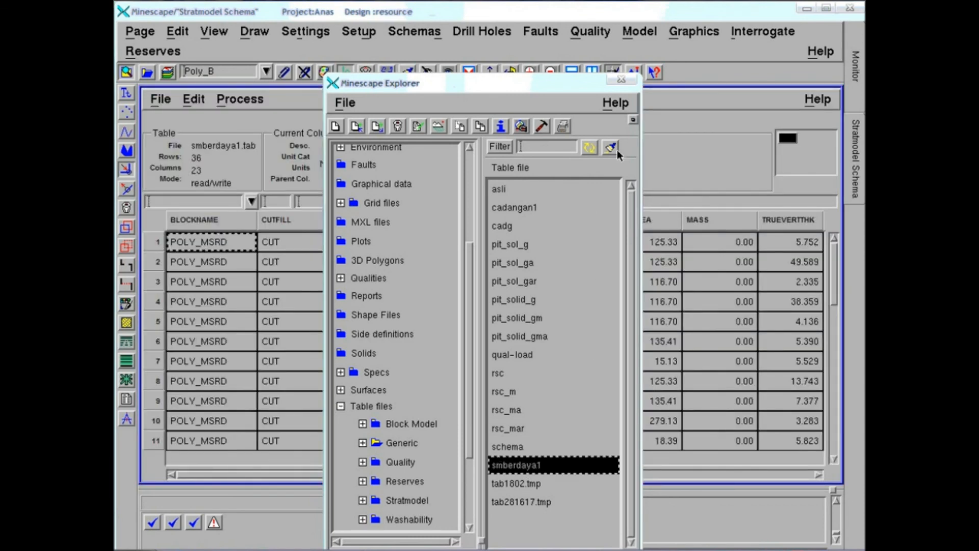
{"action": "left_click", "coordinate": [634, 120]}
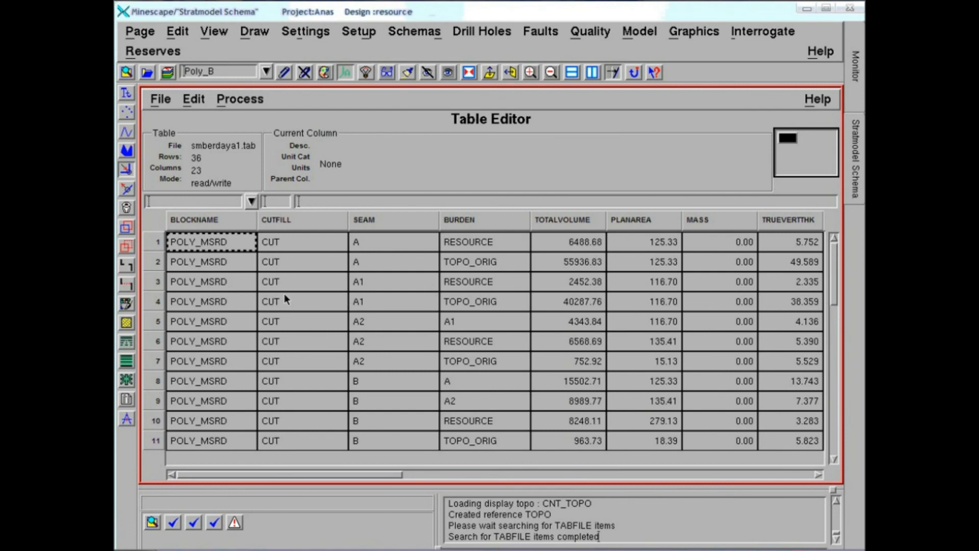
Step: Examine the block, seam, volume, thickness and recovery columns across all rows of smberdaya1 and close the table
{"action": "mouse_move", "coordinate": [306, 477]}
{"action": "left_mouse_down"}
{"action": "mouse_move", "coordinate": [317, 477]}
{"action": "mouse_move", "coordinate": [295, 476]}
{"action": "left_mouse_up"}
{"action": "mouse_move", "coordinate": [833, 264]}
{"action": "left_mouse_down"}
{"action": "mouse_move", "coordinate": [829, 304]}
{"action": "mouse_move", "coordinate": [817, 264]}
{"action": "left_mouse_up"}
{"action": "left_click_drag", "start_coordinate": [832, 295], "coordinate": [827, 389]}
{"action": "left_click", "coordinate": [806, 341]}
{"action": "left_click", "coordinate": [823, 387]}
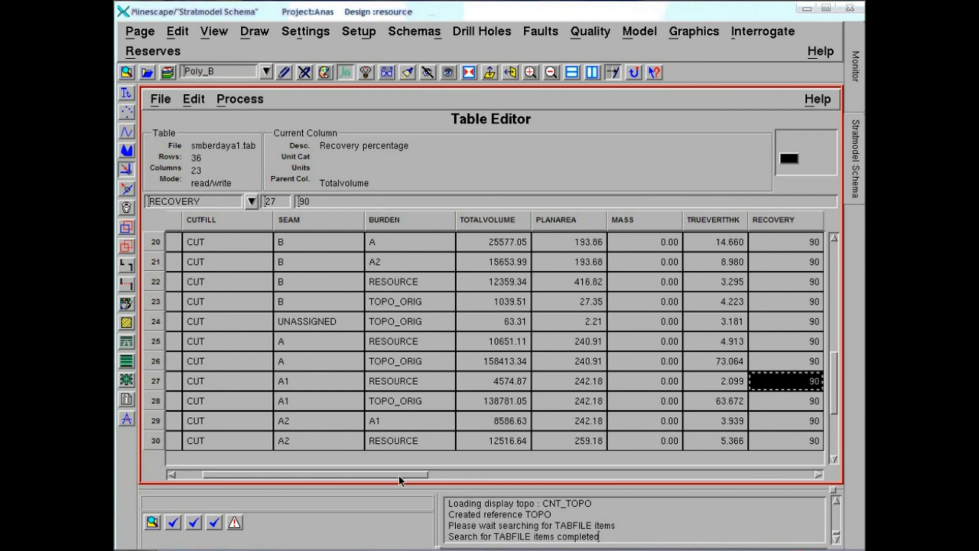
{"action": "left_click_drag", "start_coordinate": [398, 476], "coordinate": [316, 477]}
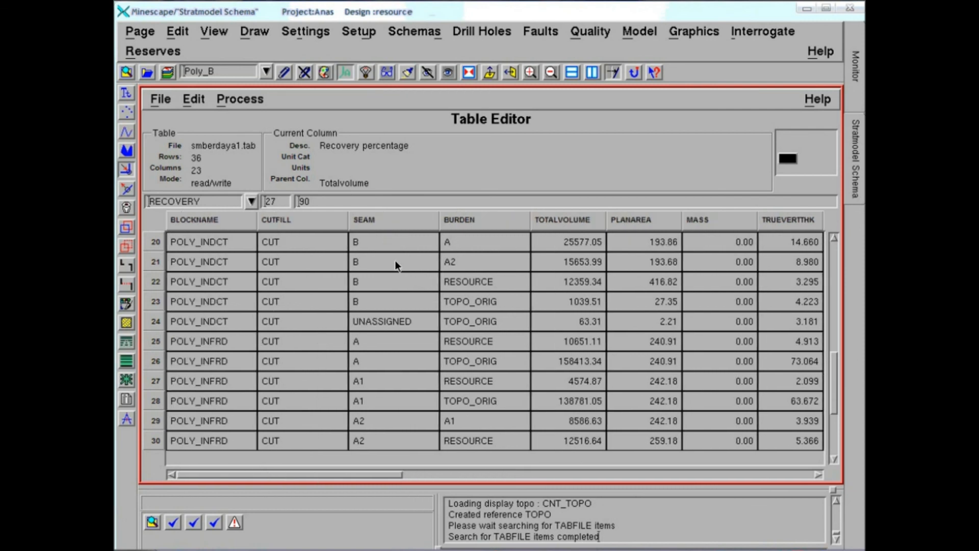
{"action": "left_click_drag", "start_coordinate": [836, 369], "coordinate": [830, 250]}
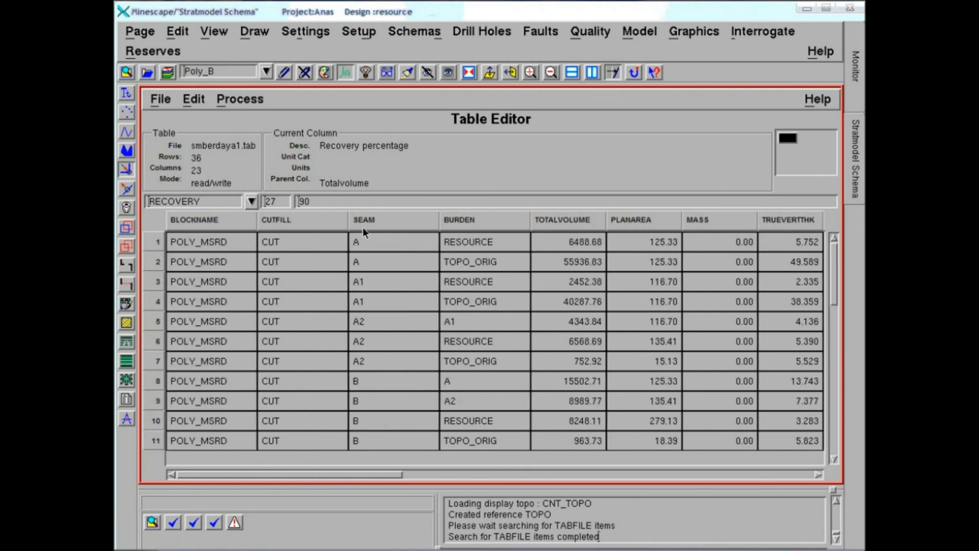
{"action": "left_click", "coordinate": [160, 102]}
{"action": "left_click", "coordinate": [173, 183]}
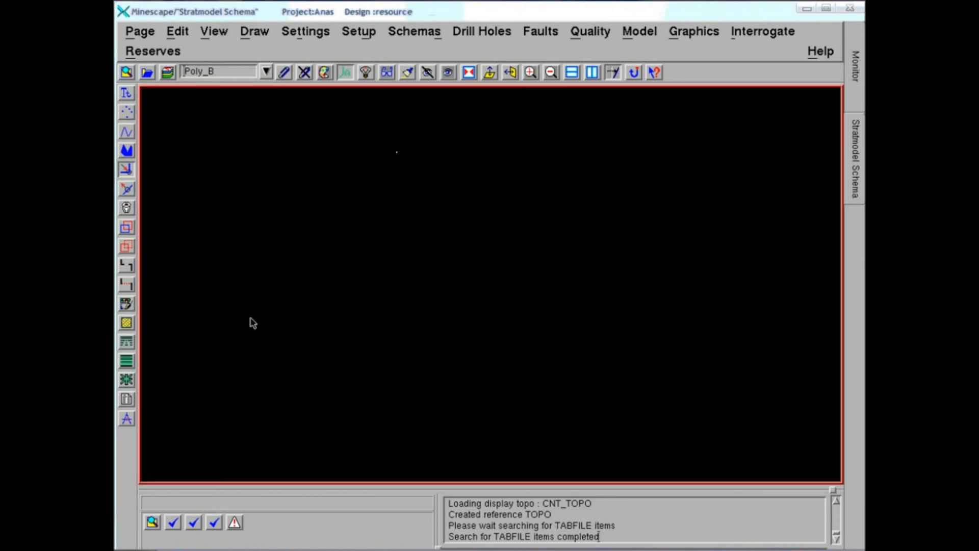
Step: Export the generic table smberdaya1 from the Minescape Explorer to the Excel file sda with the output header enabled, and stow the Explorer
{"action": "left_click", "coordinate": [153, 524]}
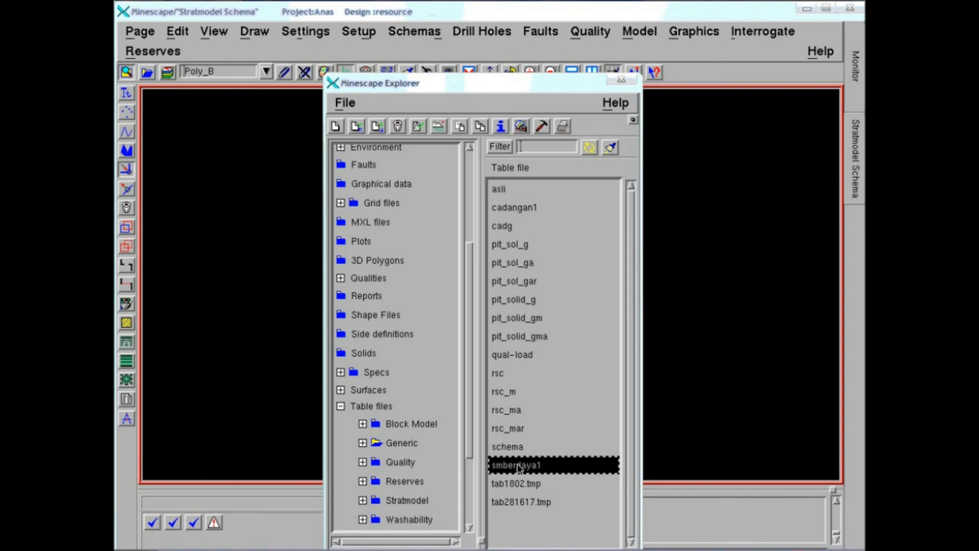
{"action": "left_click_drag", "start_coordinate": [506, 470], "coordinate": [376, 448]}
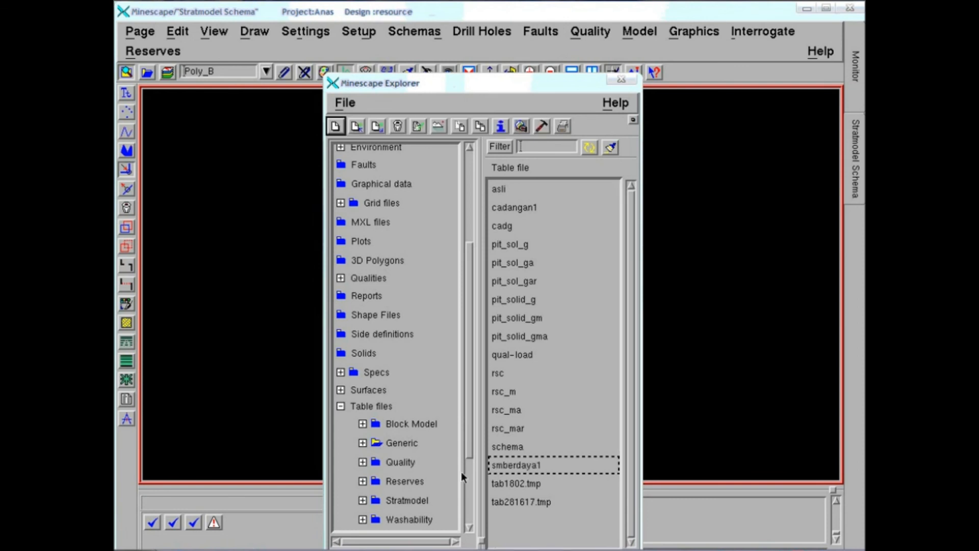
{"action": "left_click", "coordinate": [516, 465]}
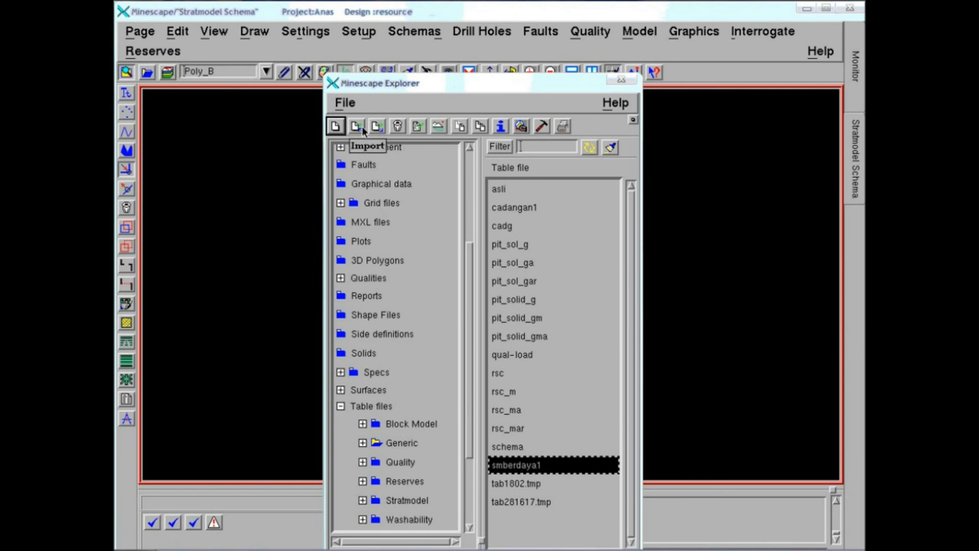
{"action": "left_click", "coordinate": [376, 128]}
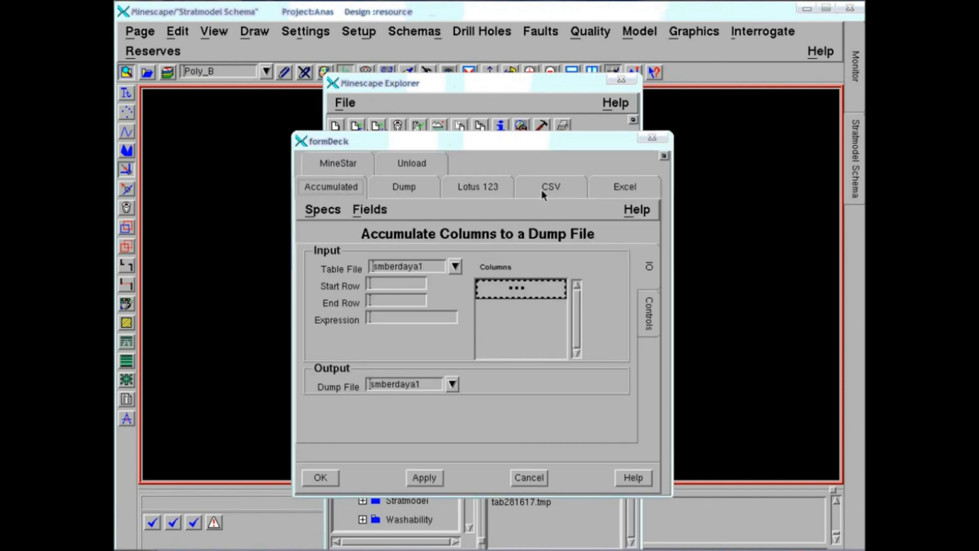
{"action": "left_click", "coordinate": [624, 188]}
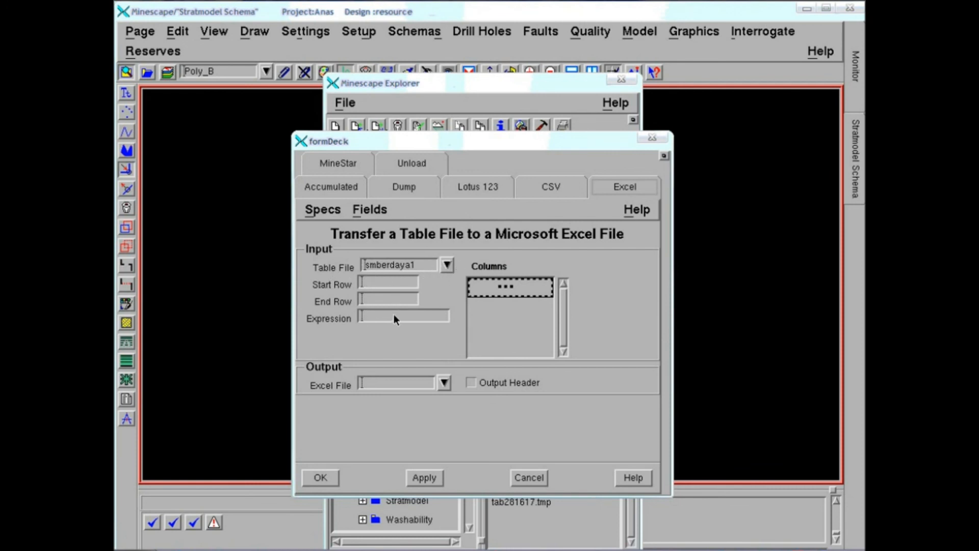
{"action": "left_click", "coordinate": [385, 386]}
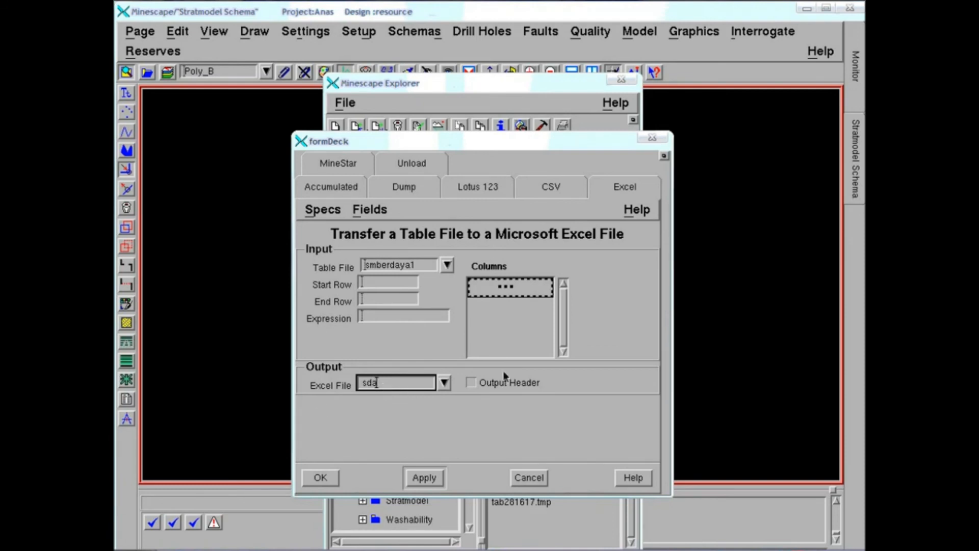
{"action": "left_click", "coordinate": [471, 383]}
{"action": "left_click", "coordinate": [330, 482]}
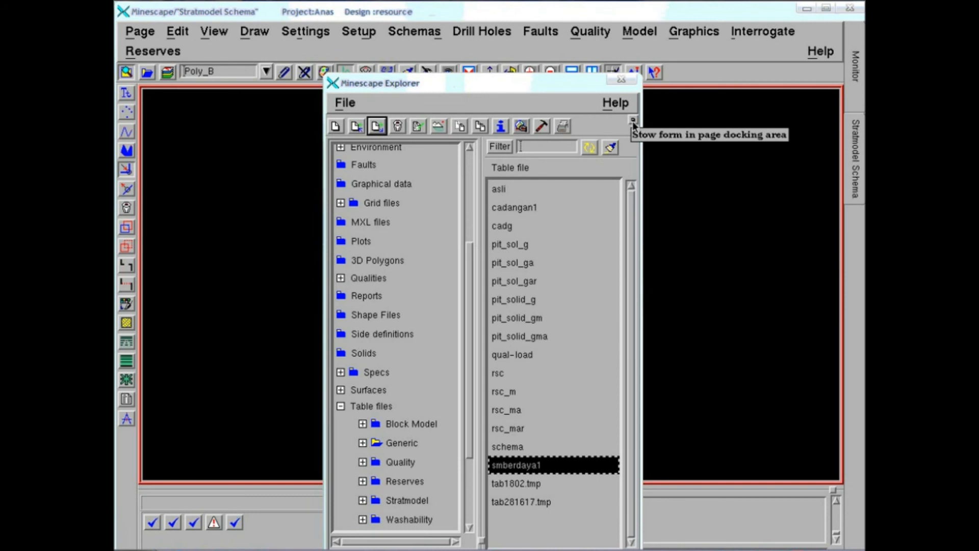
{"action": "left_click", "coordinate": [634, 123]}
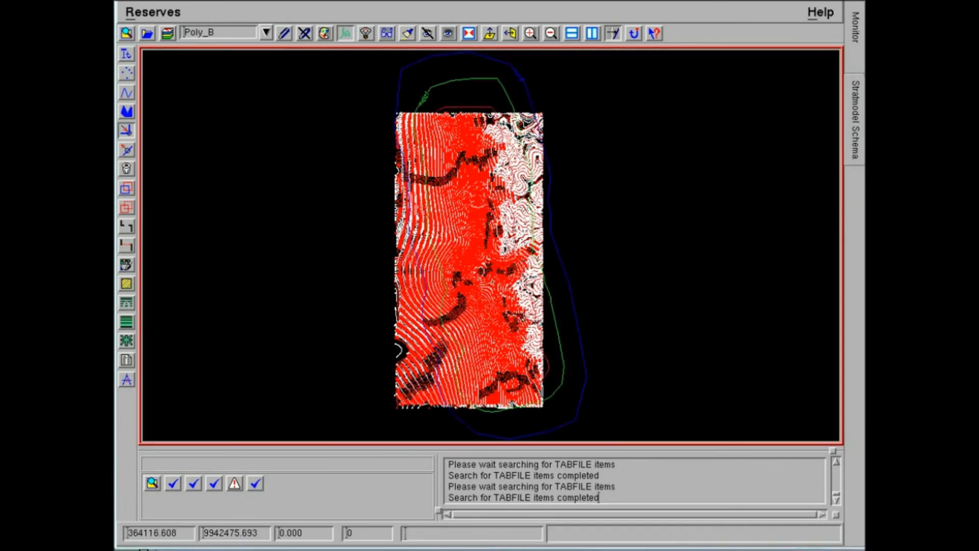
Step: Switch to Windows Explorer and open the project's Excel output folder, C:\projects\anas\excel
{"action": "right_click", "coordinate": [144, 550]}
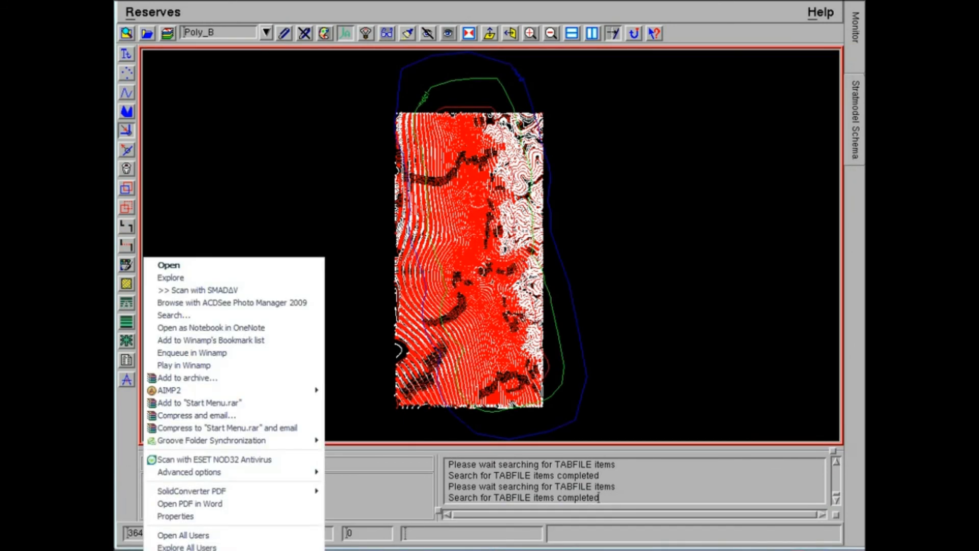
{"action": "left_click", "coordinate": [188, 280]}
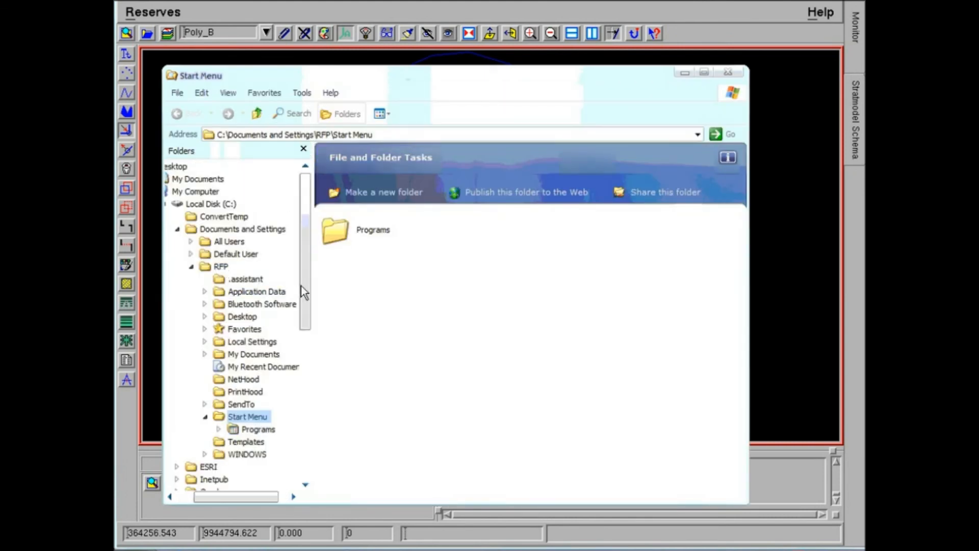
{"action": "left_click", "coordinate": [191, 266]}
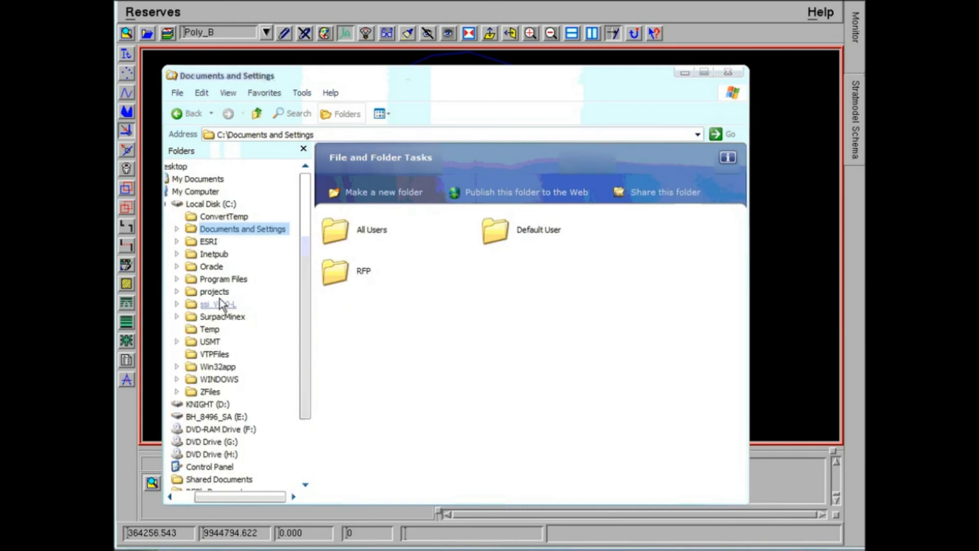
{"action": "left_click", "coordinate": [215, 292]}
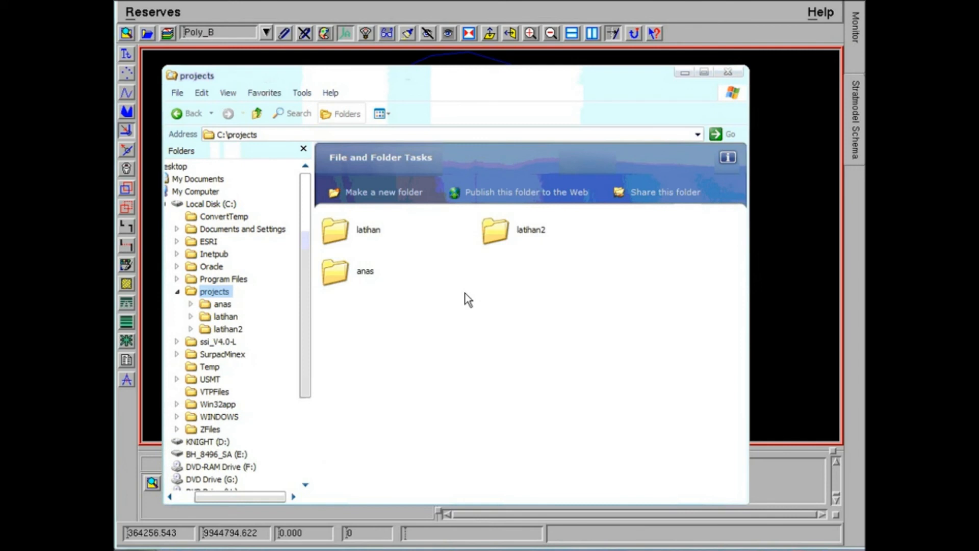
{"action": "left_click", "coordinate": [340, 271]}
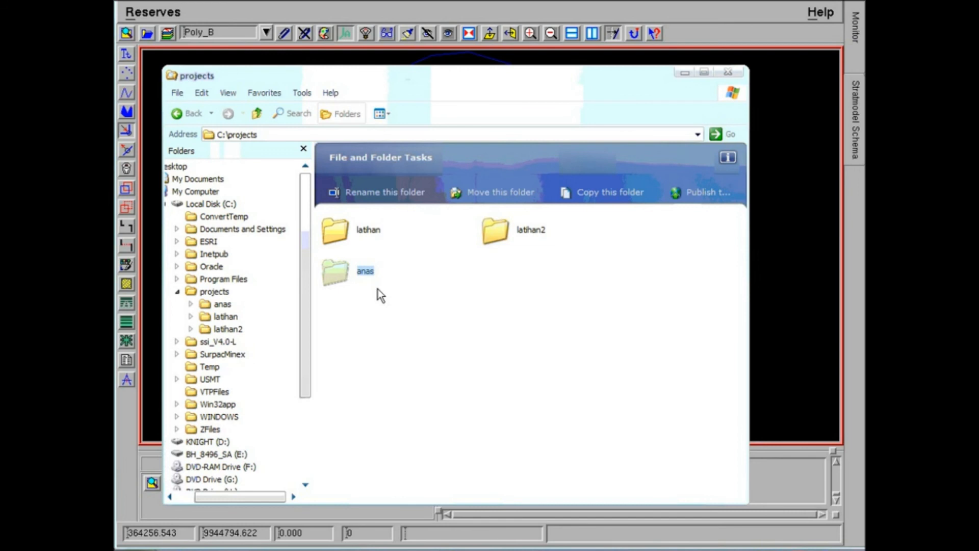
{"action": "right_click", "coordinate": [329, 271]}
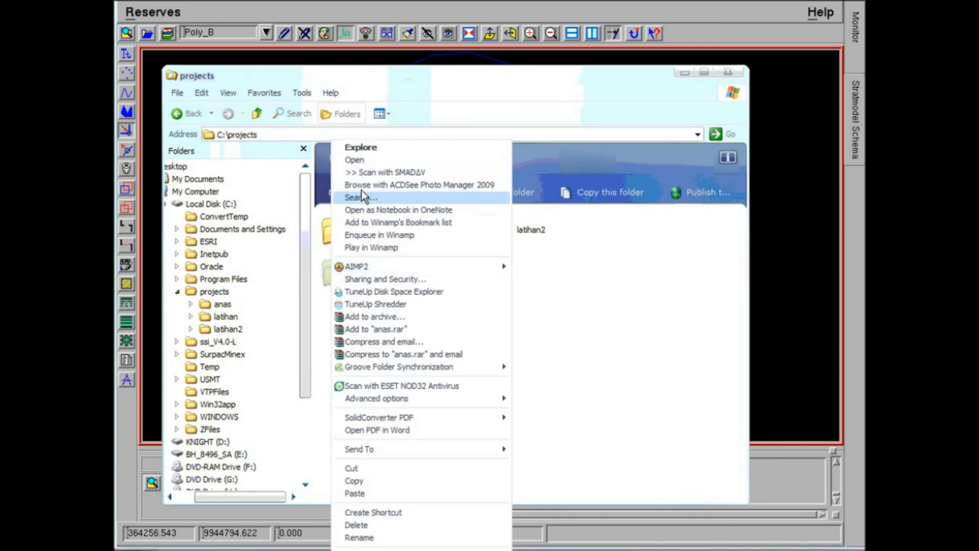
{"action": "left_click", "coordinate": [357, 163]}
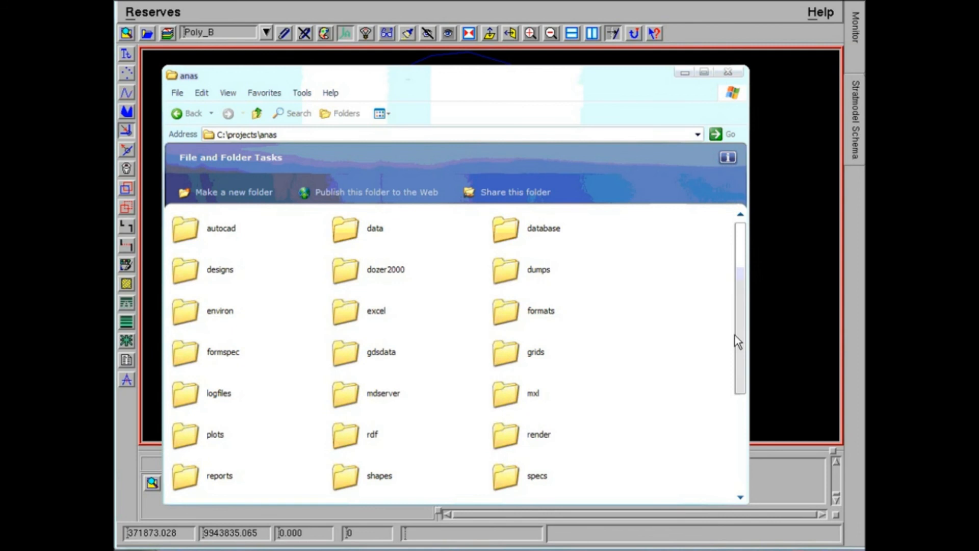
{"action": "left_click_drag", "start_coordinate": [741, 335], "coordinate": [744, 362]}
{"action": "right_click", "coordinate": [344, 264]}
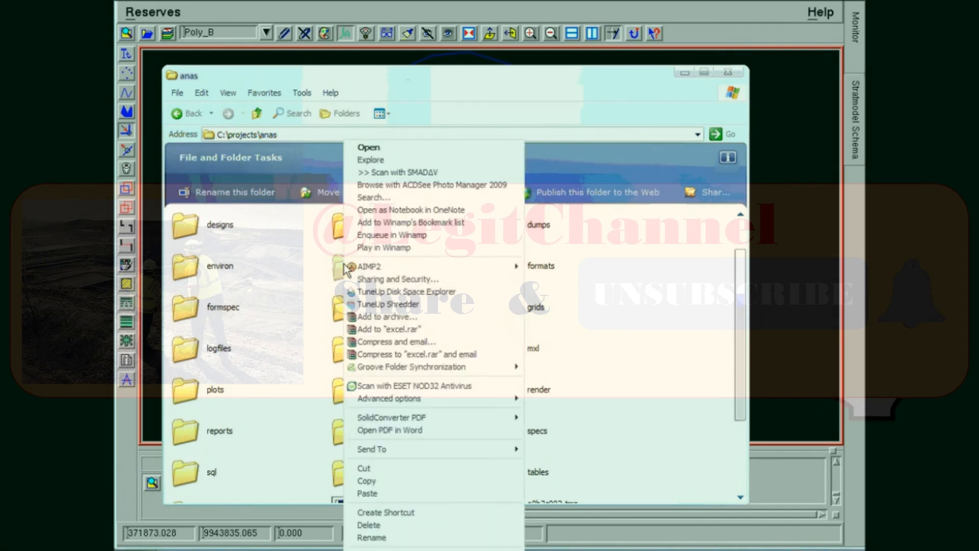
{"action": "left_click", "coordinate": [369, 147]}
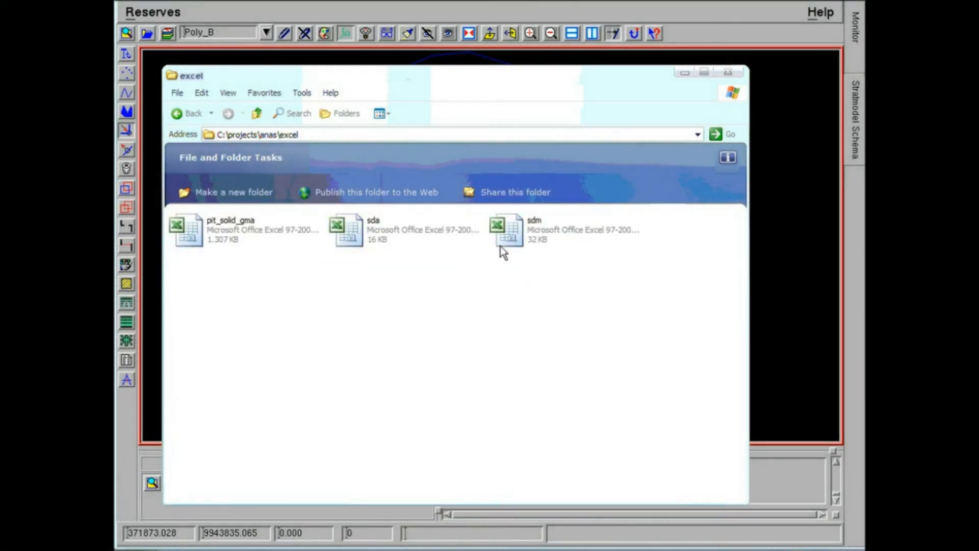
Step: Open the exported sda workbook in Microsoft Excel, accepting the file despite its format mismatch
{"action": "left_click", "coordinate": [510, 237]}
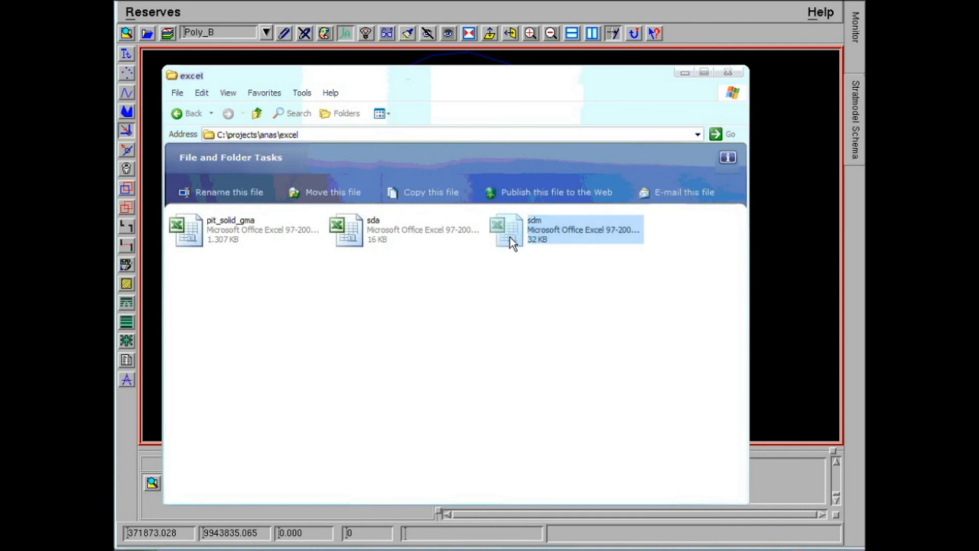
{"action": "left_click", "coordinate": [395, 231]}
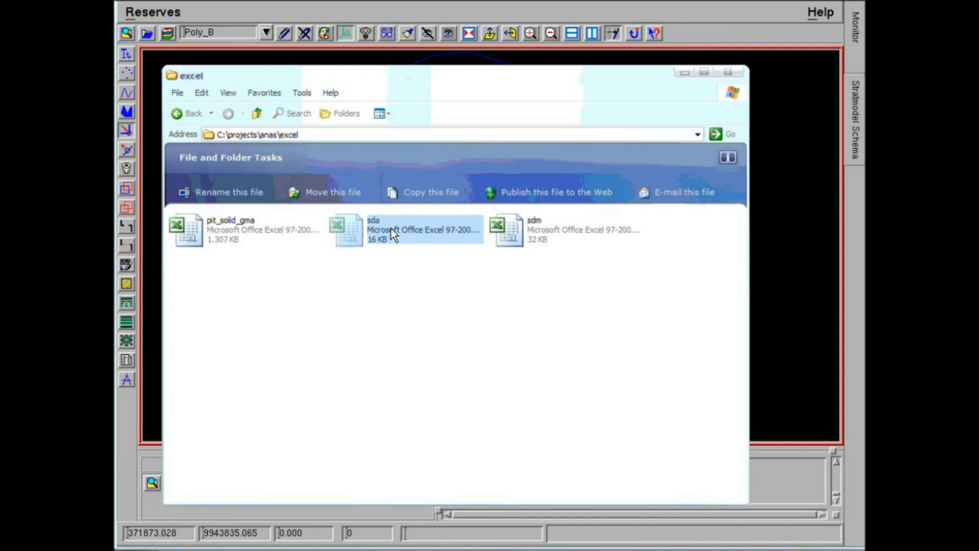
{"action": "right_click", "coordinate": [391, 229]}
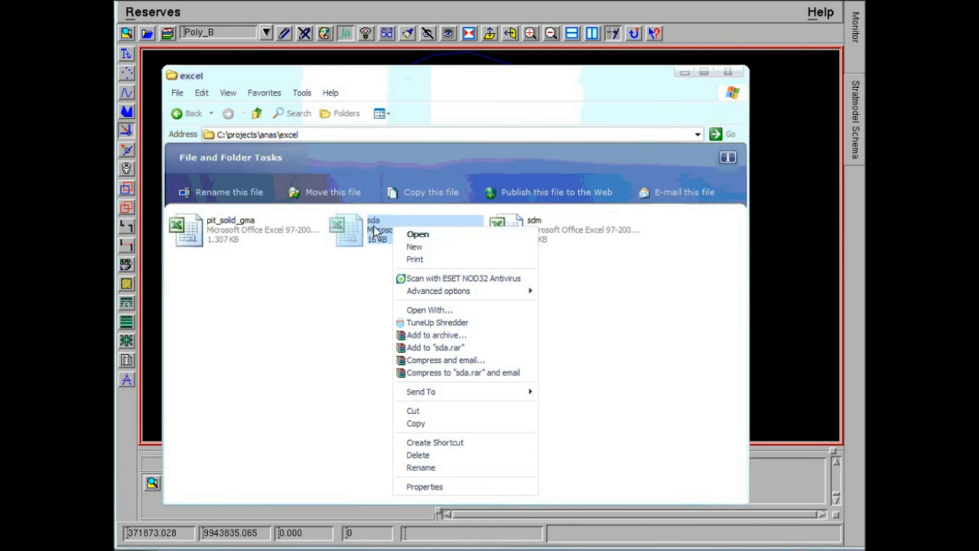
{"action": "left_click", "coordinate": [418, 236]}
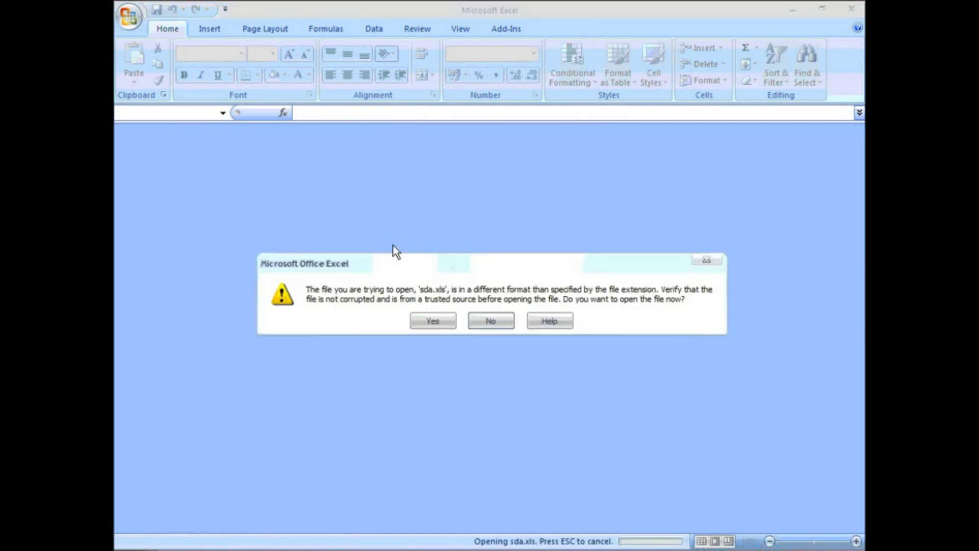
{"action": "left_click", "coordinate": [434, 322]}
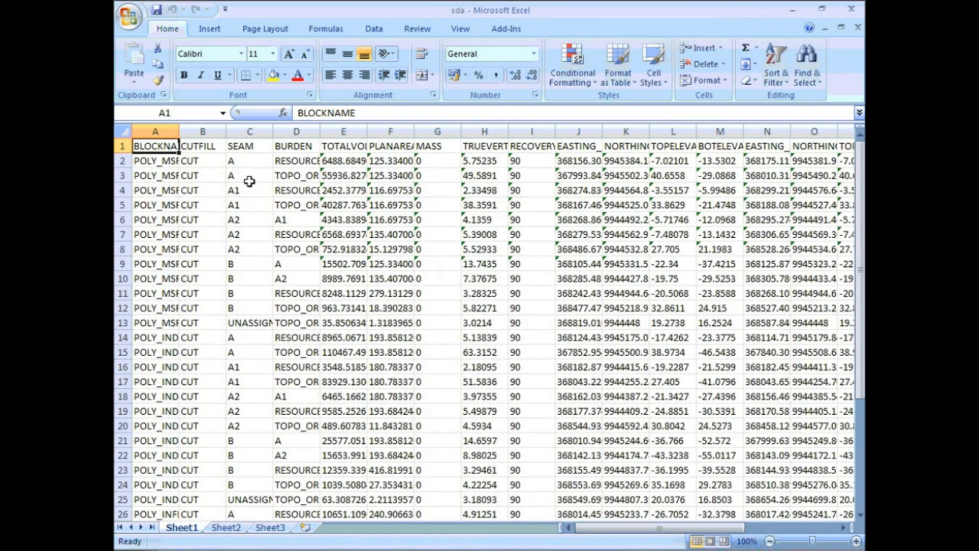
Step: Widen the BLOCKNAME to TOTALVOLUME columns, making TOTALVOLUME about 16.86 wide, and review the measured, indicated and inferred rows
{"action": "left_click_drag", "start_coordinate": [179, 131], "coordinate": [518, 134]}
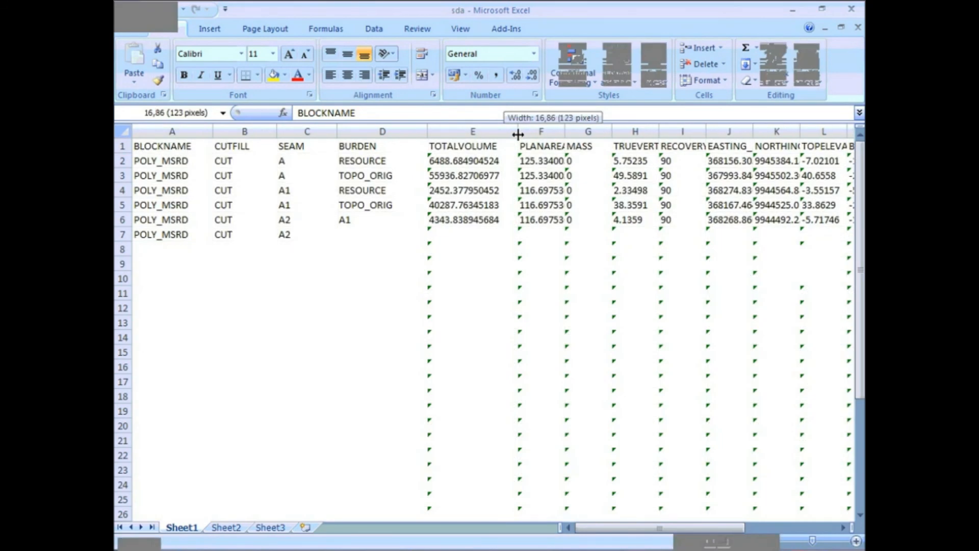
{"action": "left_click_drag", "start_coordinate": [519, 135], "coordinate": [519, 134]}
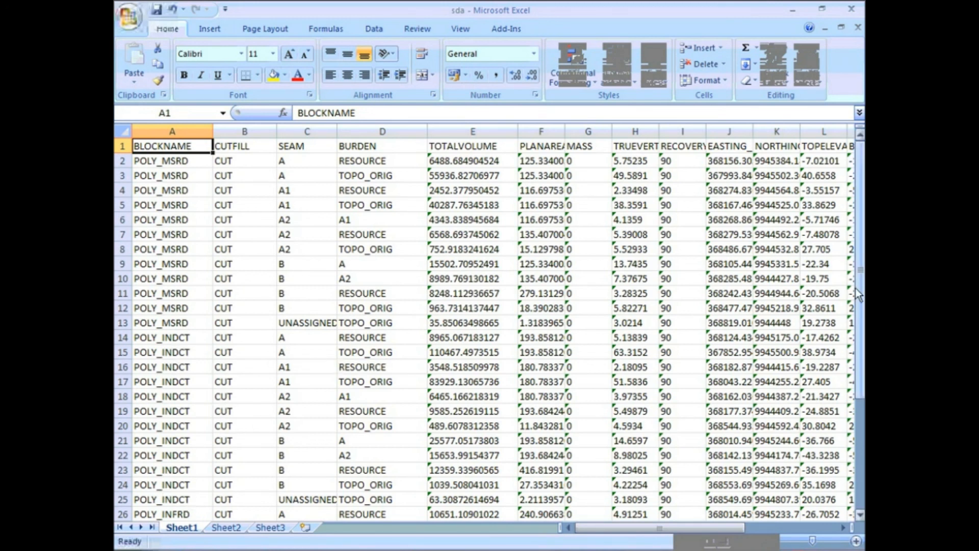
{"action": "left_click_drag", "start_coordinate": [861, 371], "coordinate": [864, 438]}
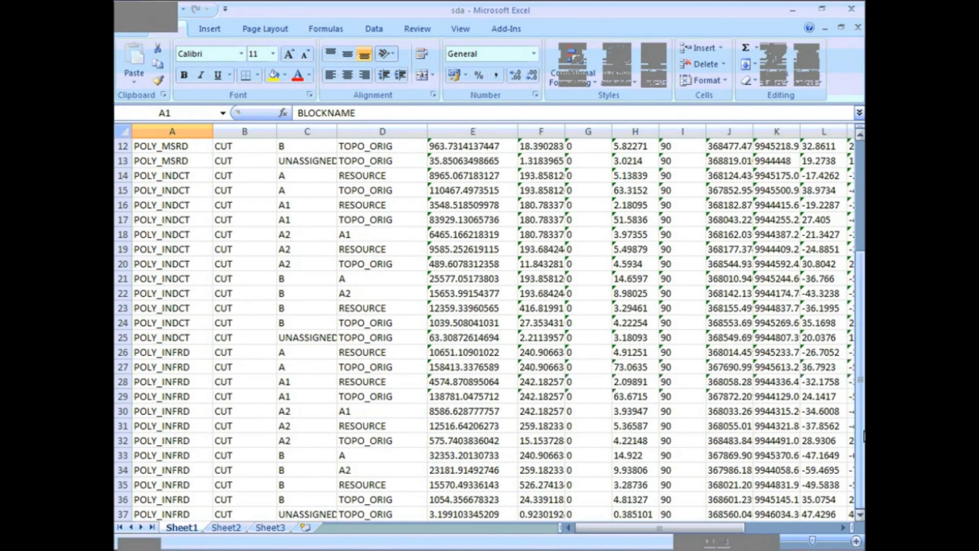